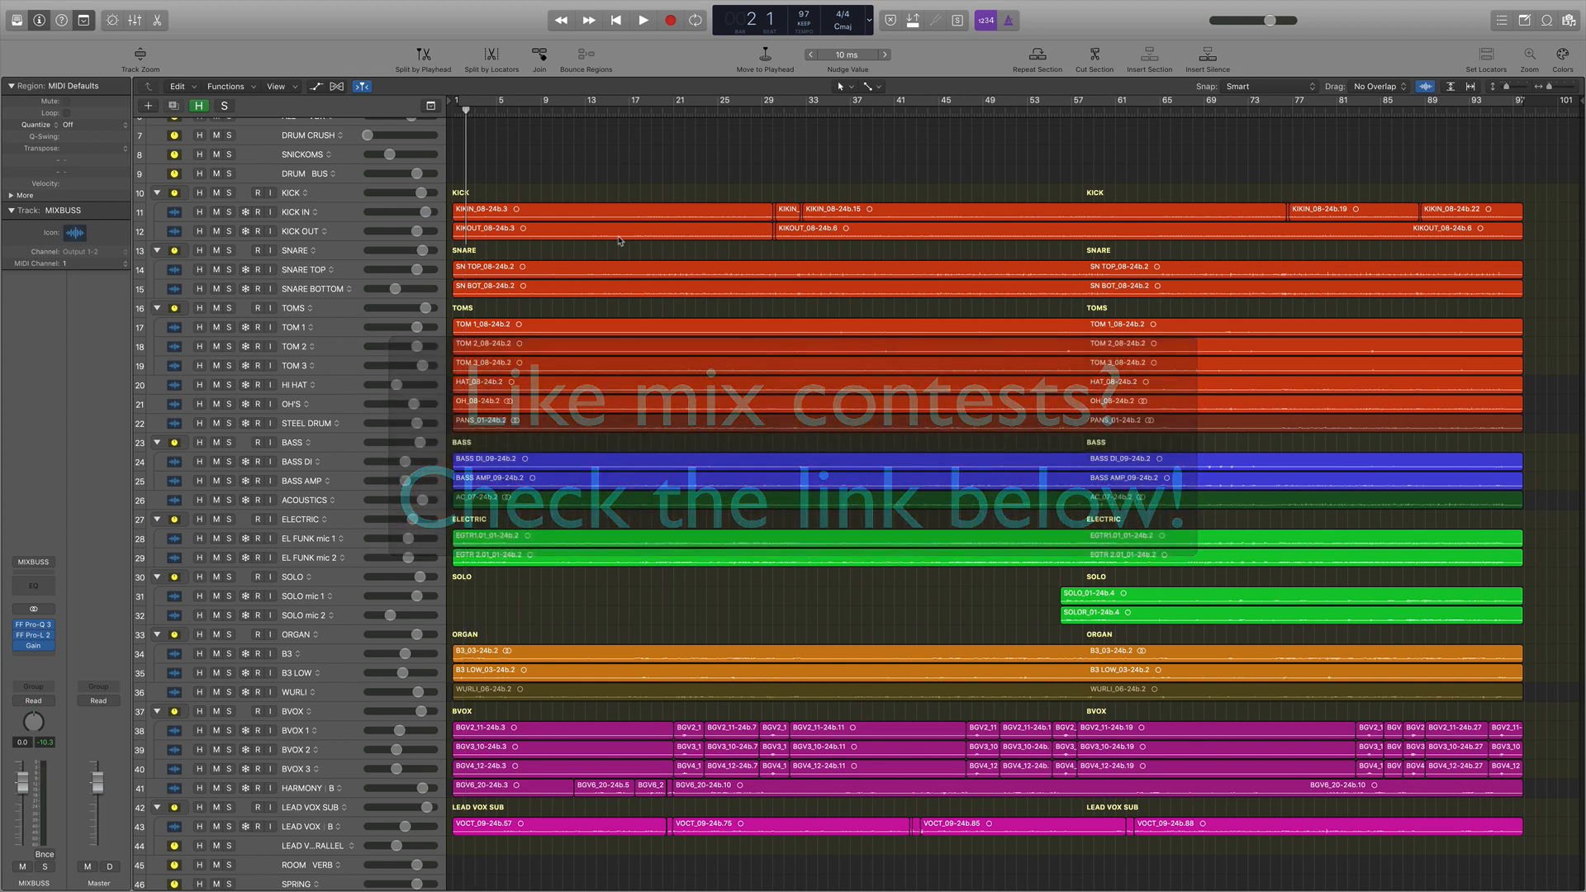
Step: Examine the mixer's channel strips, plug-ins and sends across the session, and return to the full track arrangement
key("x")
key("x")
scroll(733, 368, "down", 1)
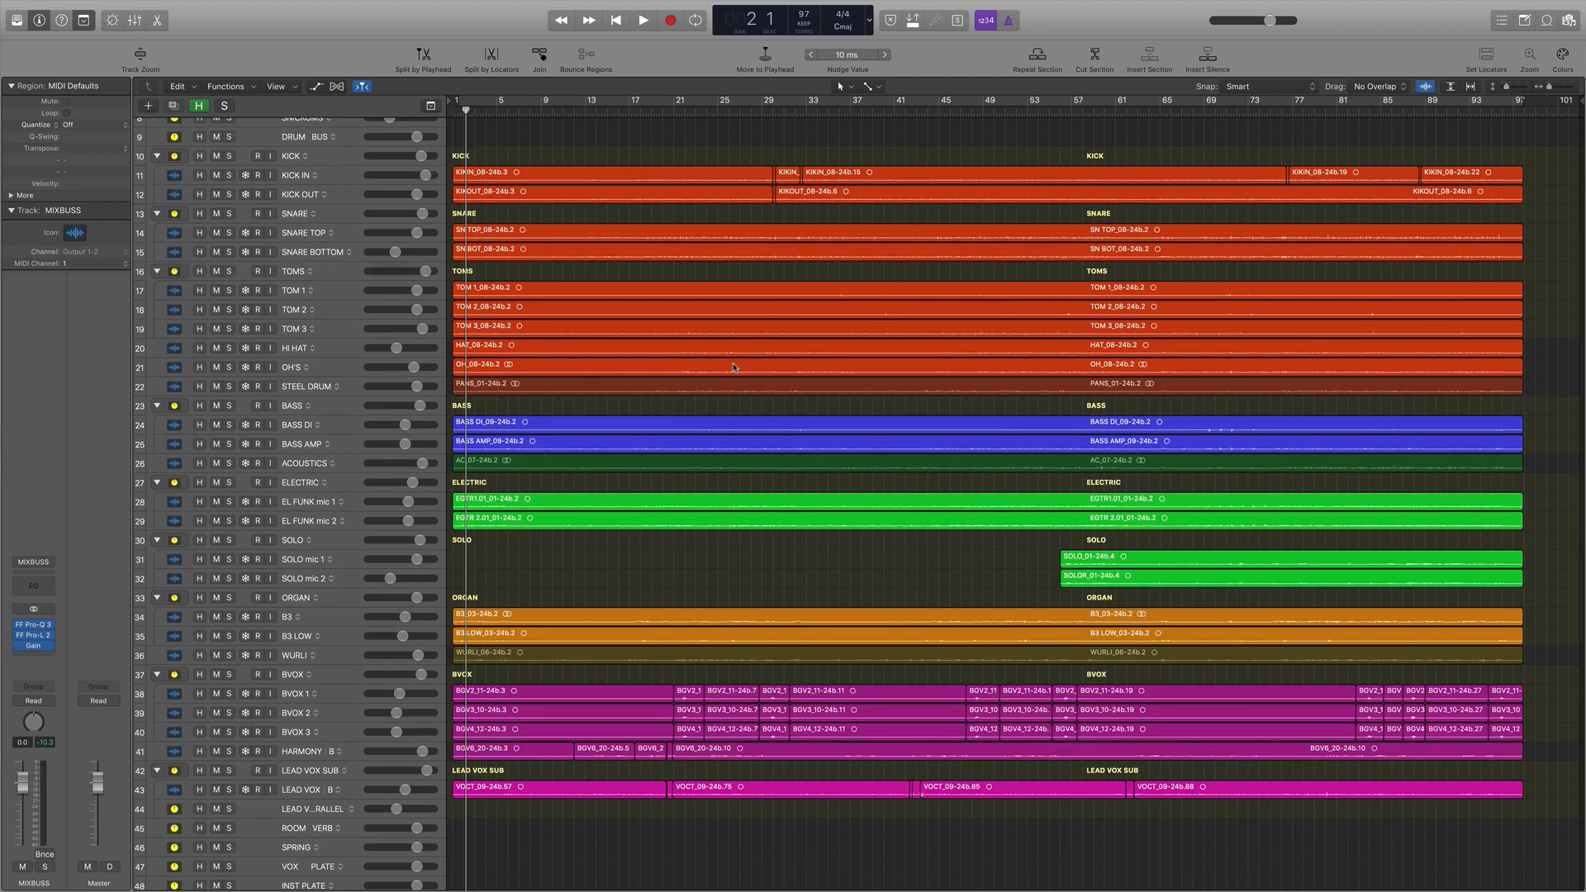
key("x")
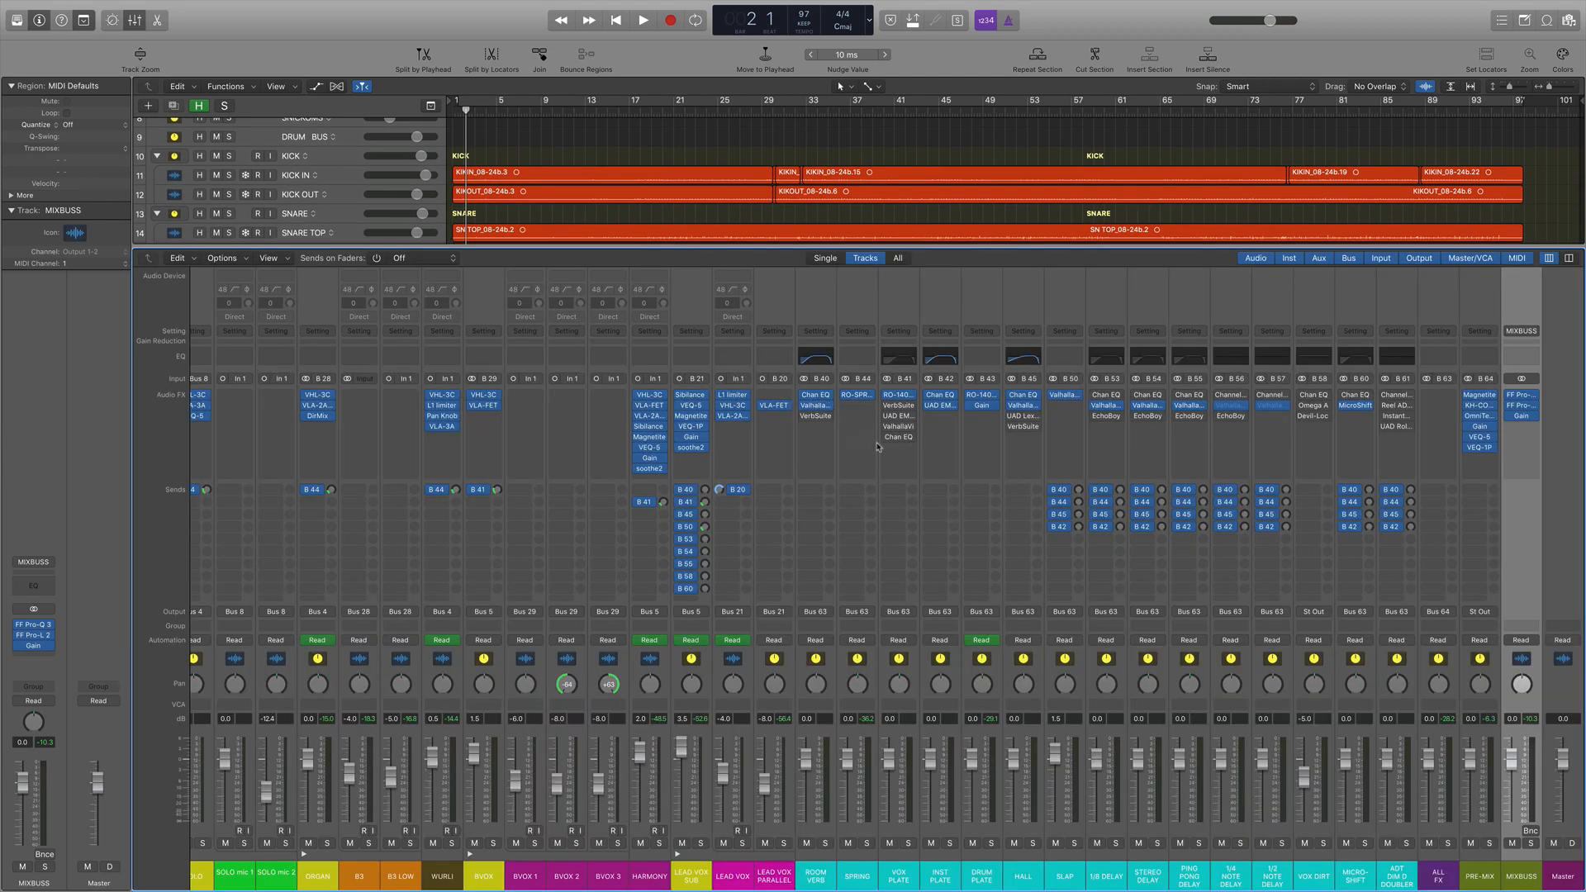
scroll(878, 479, "left", 15)
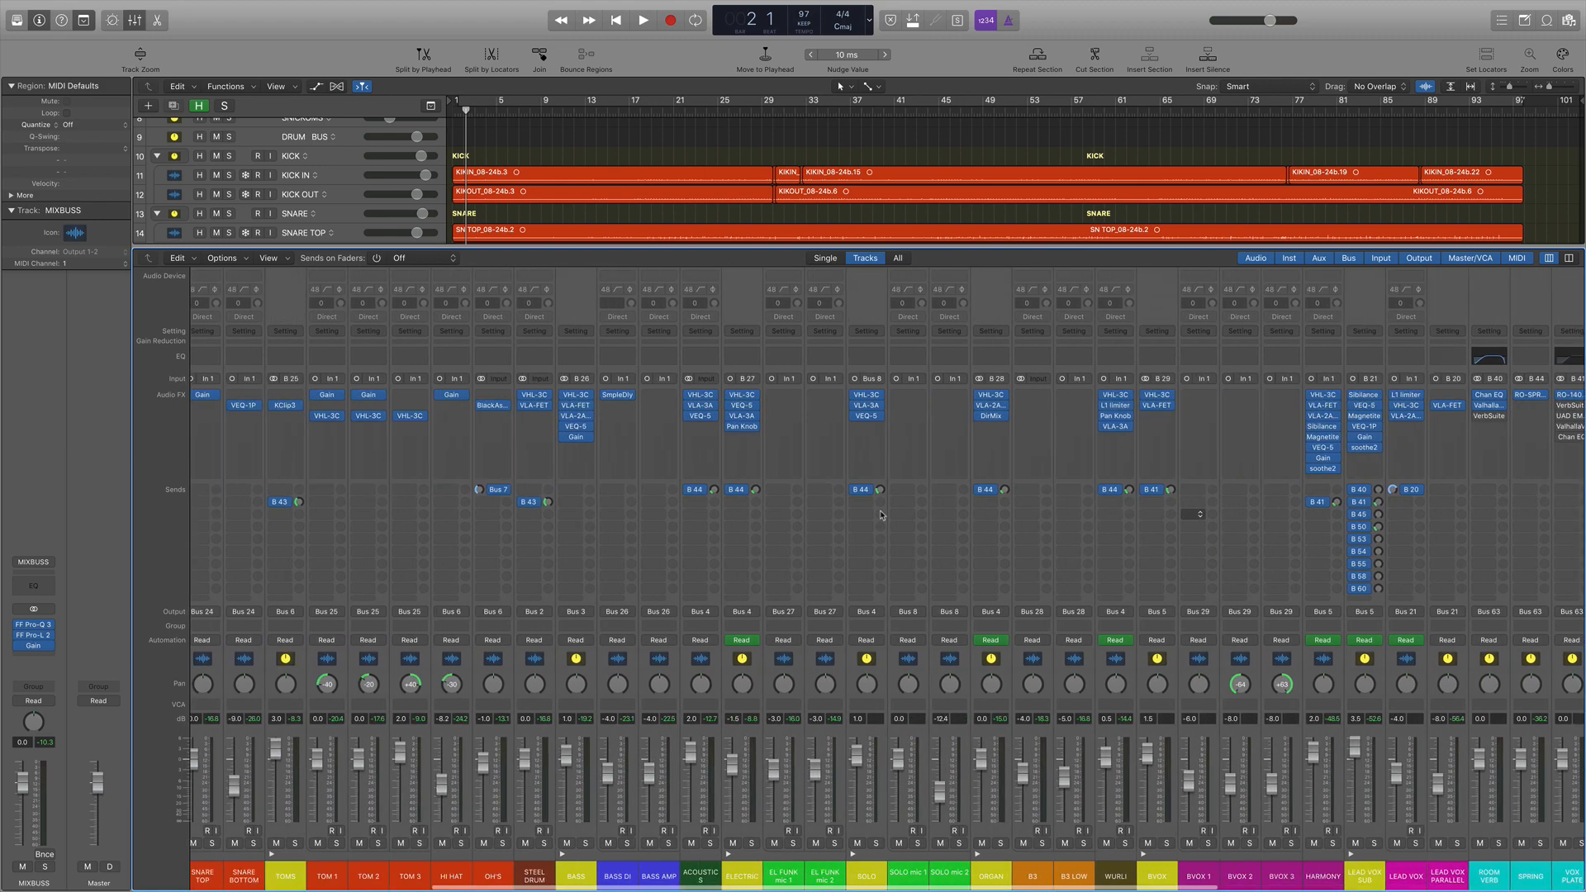
scroll(881, 514, "right", 15)
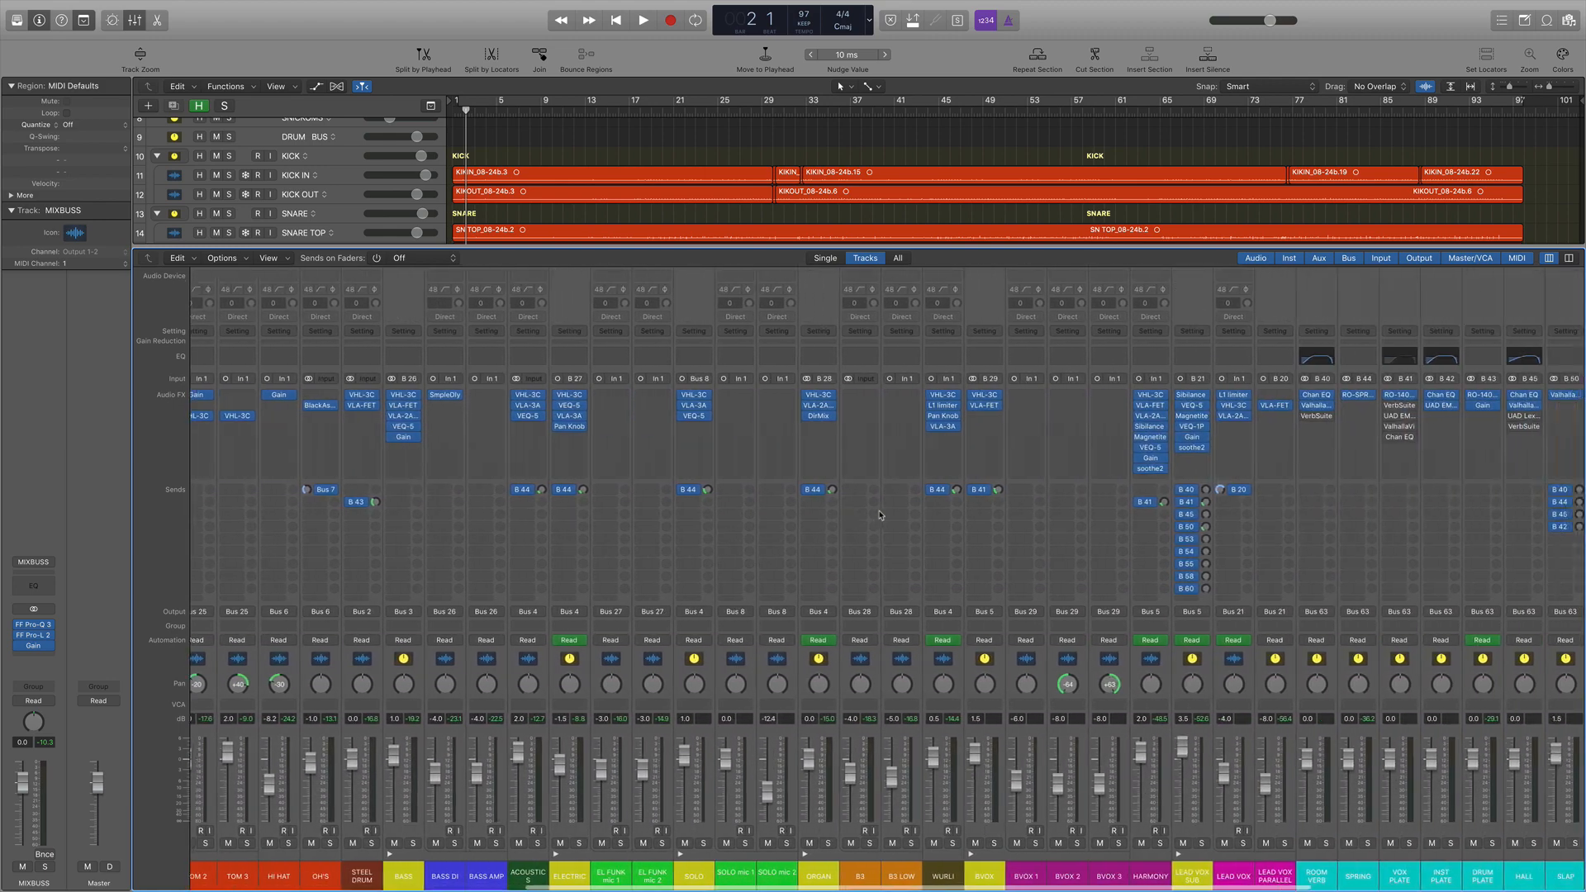
scroll(880, 514, "right", 1)
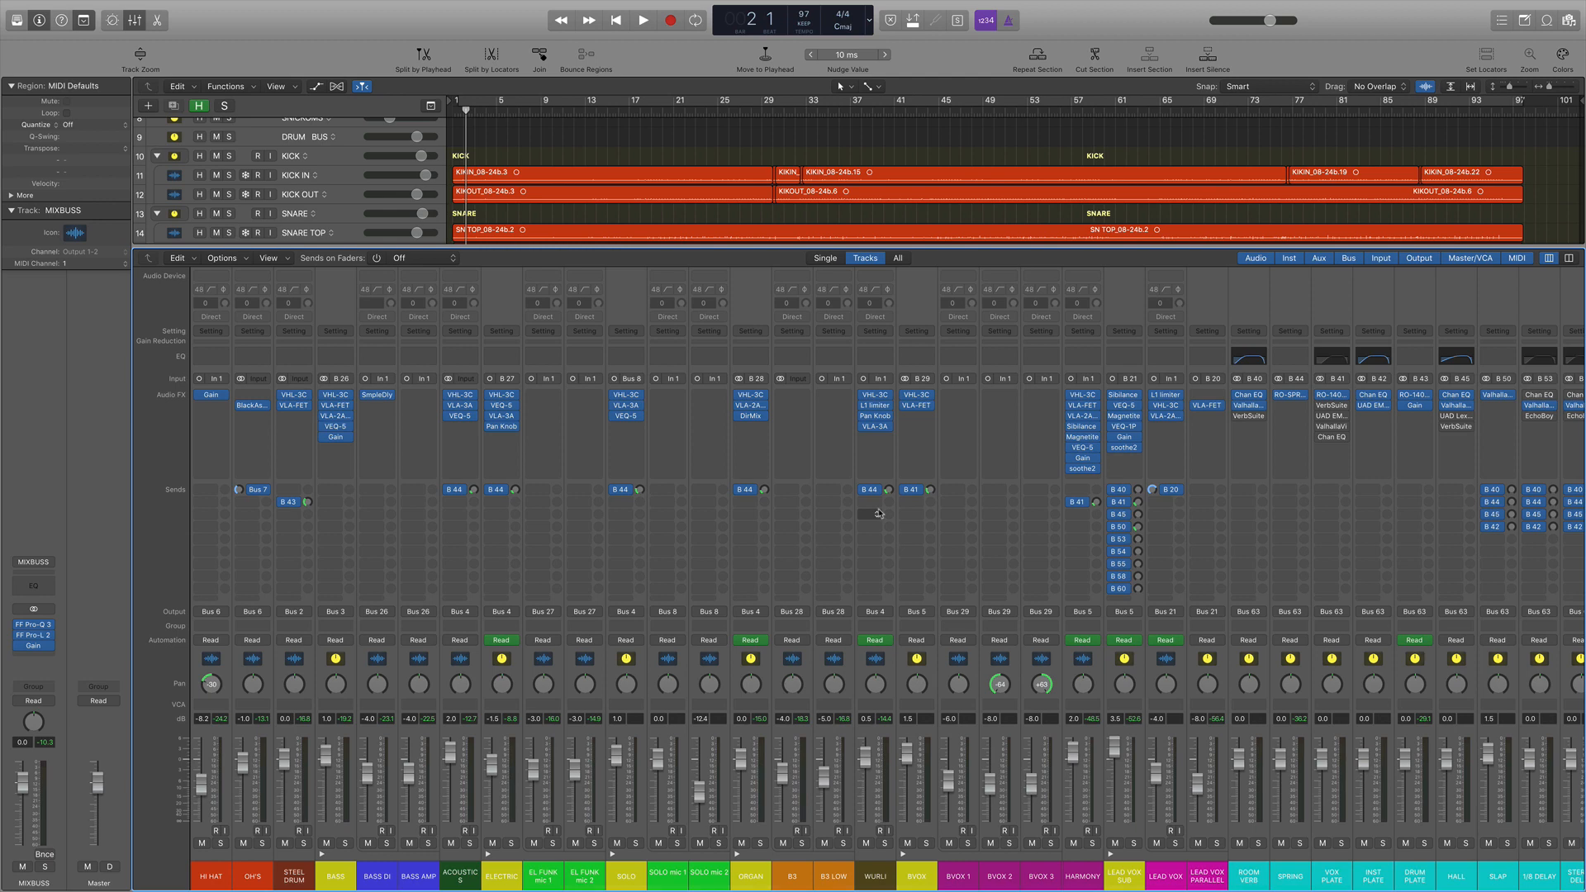
key("x")
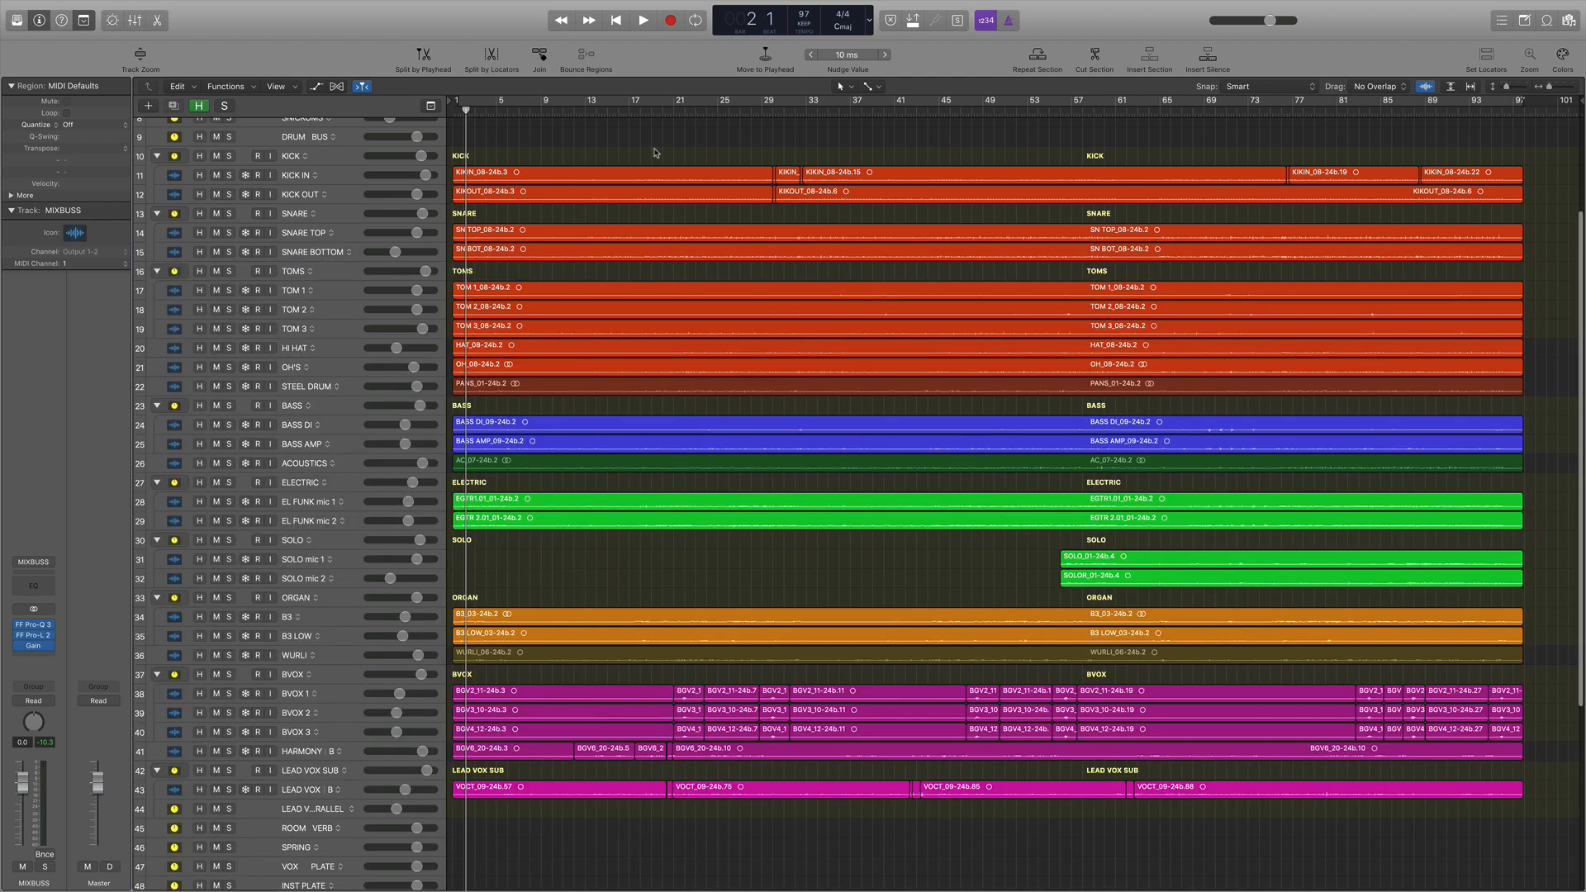
Step: Play back the full mix, and audition the drum channels with their plug-ins bypassed
left_click(619, 21)
key("space")
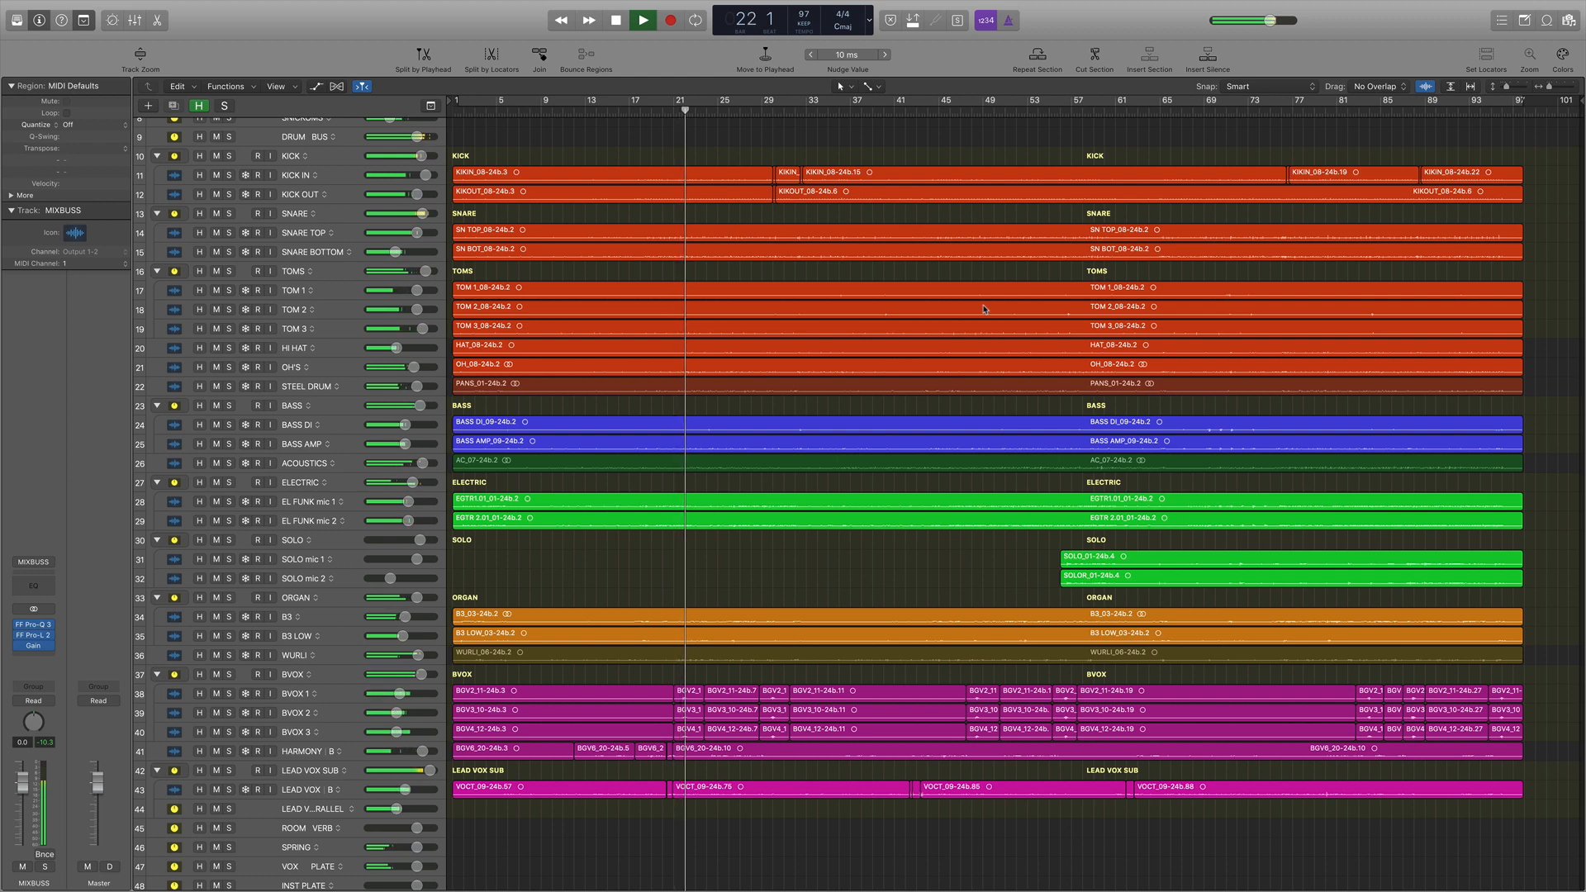
key("space")
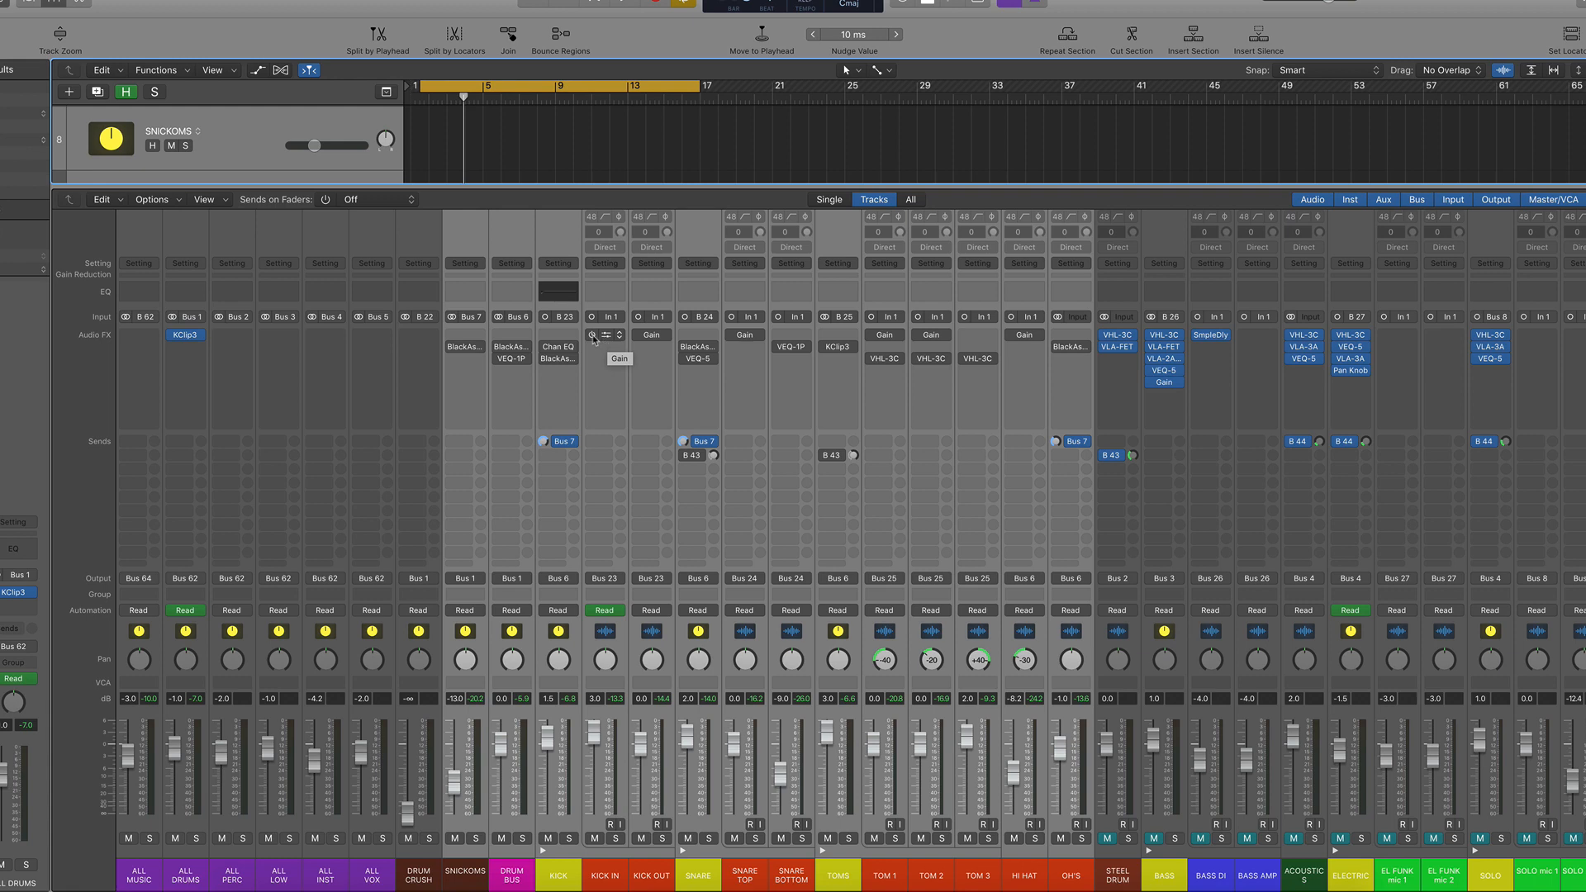
key("space")
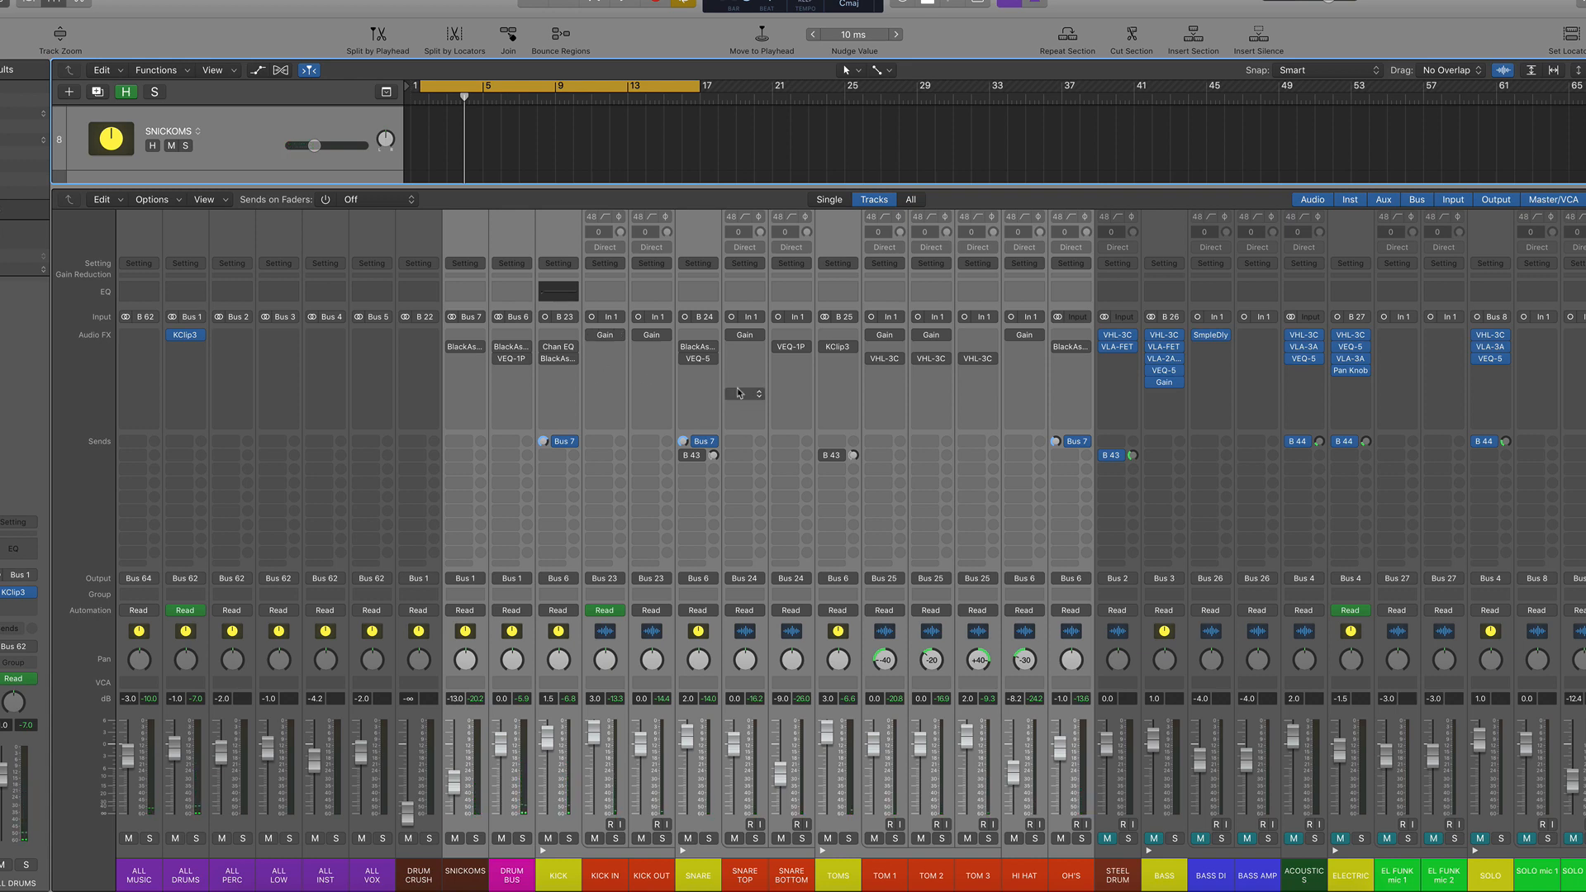
Step: Select the Kick In, Kick Out, Snare Top, Tom 1, Tom 2 and Hi Hat channels and enable their Gain plug-ins together, comparing against bypass during playback
left_click(607, 636)
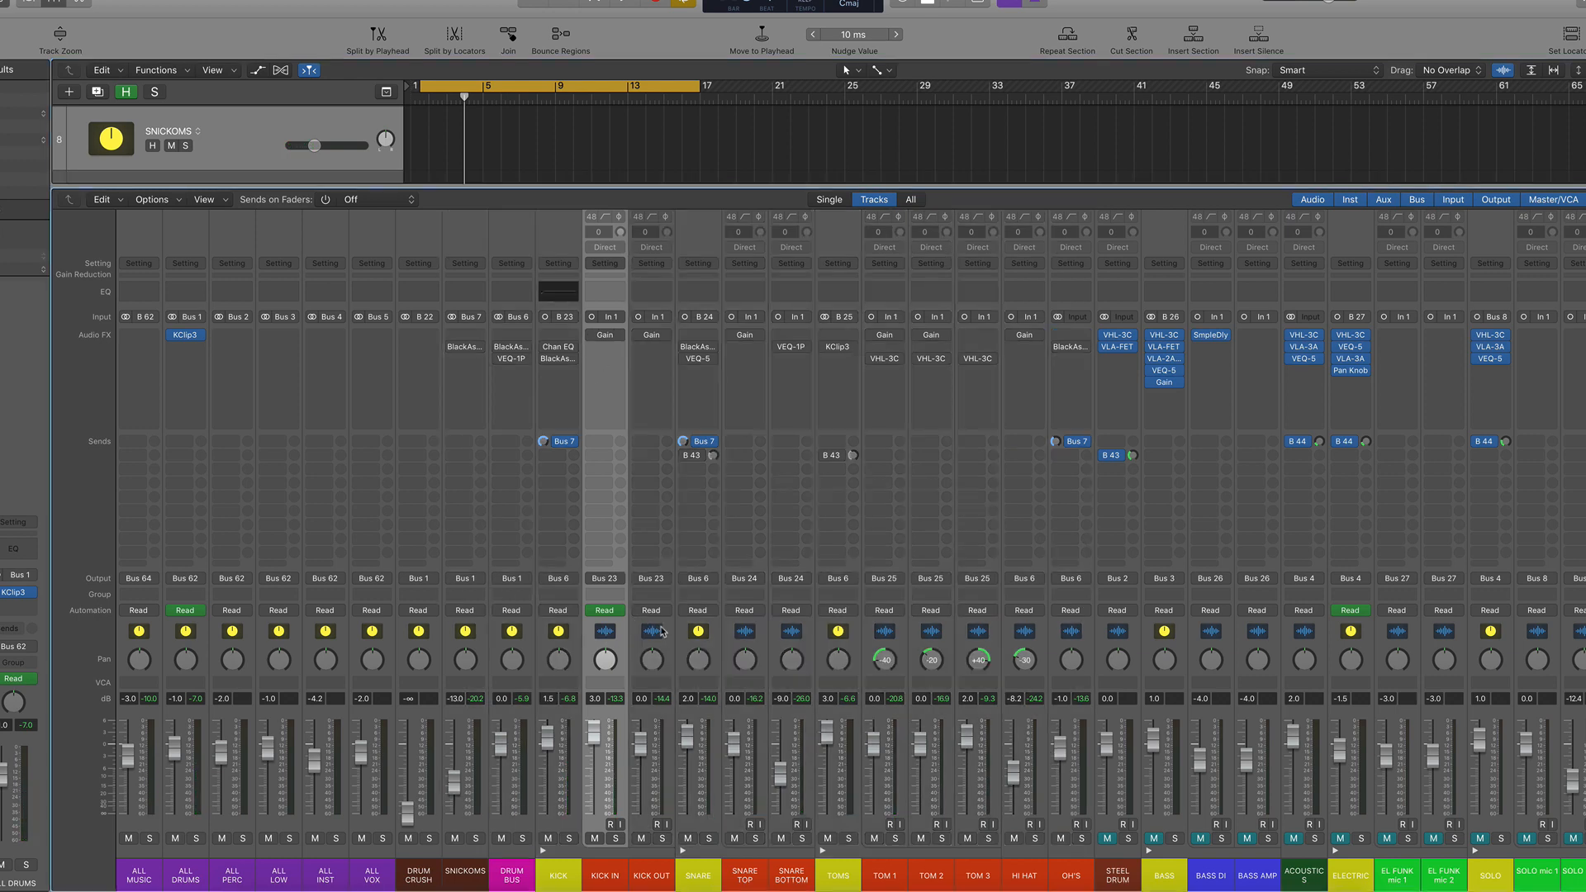
left_click(658, 633, "super")
left_click(761, 633, "super")
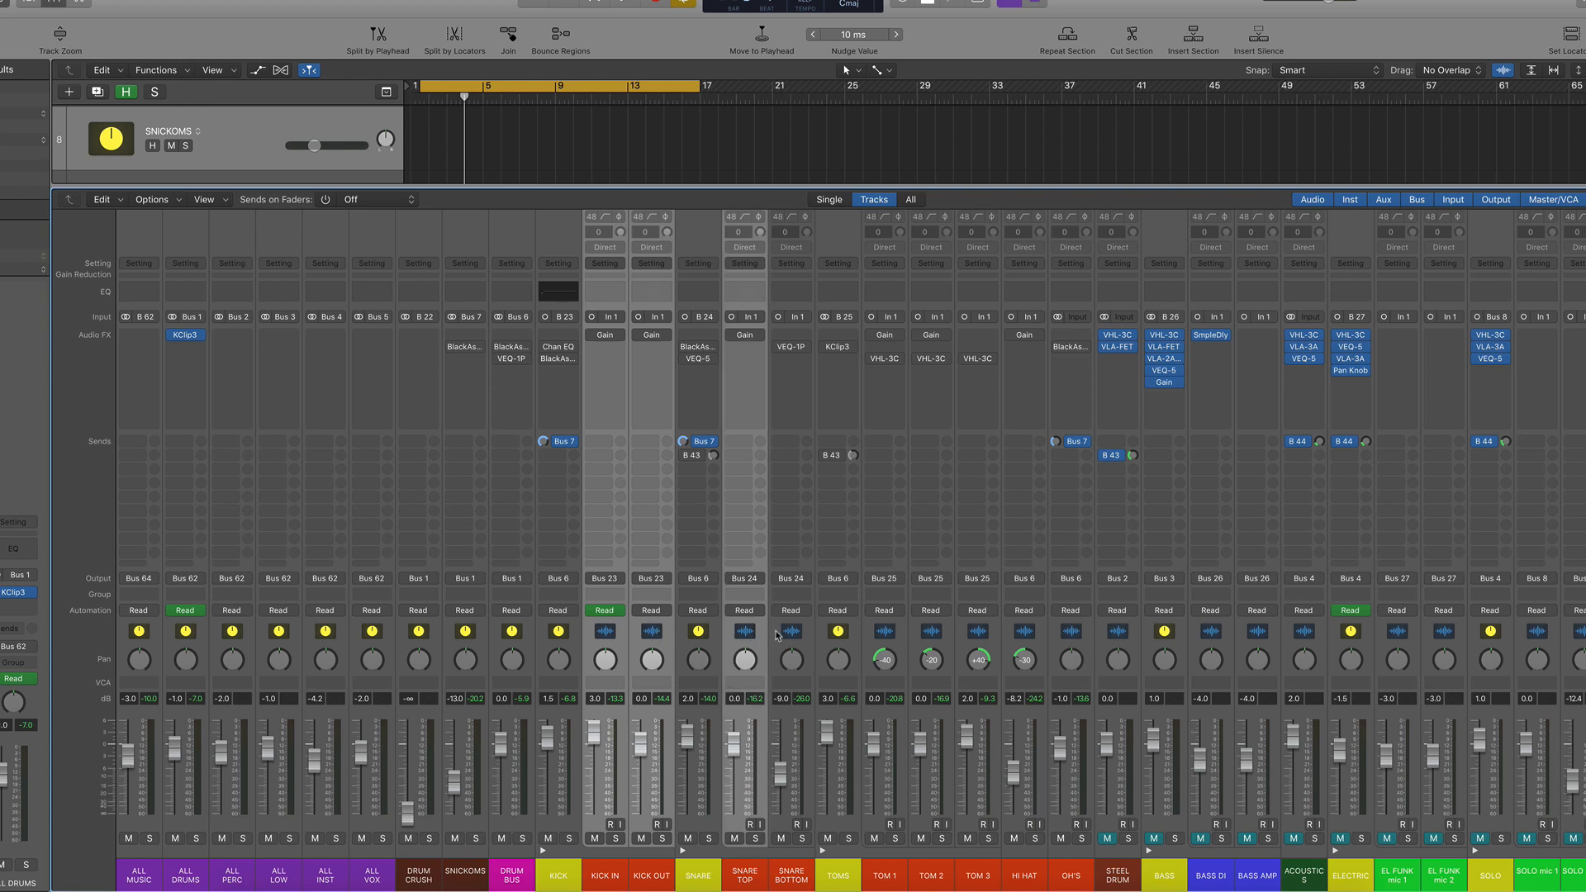
left_click(886, 635, "super")
left_click(922, 632, "super")
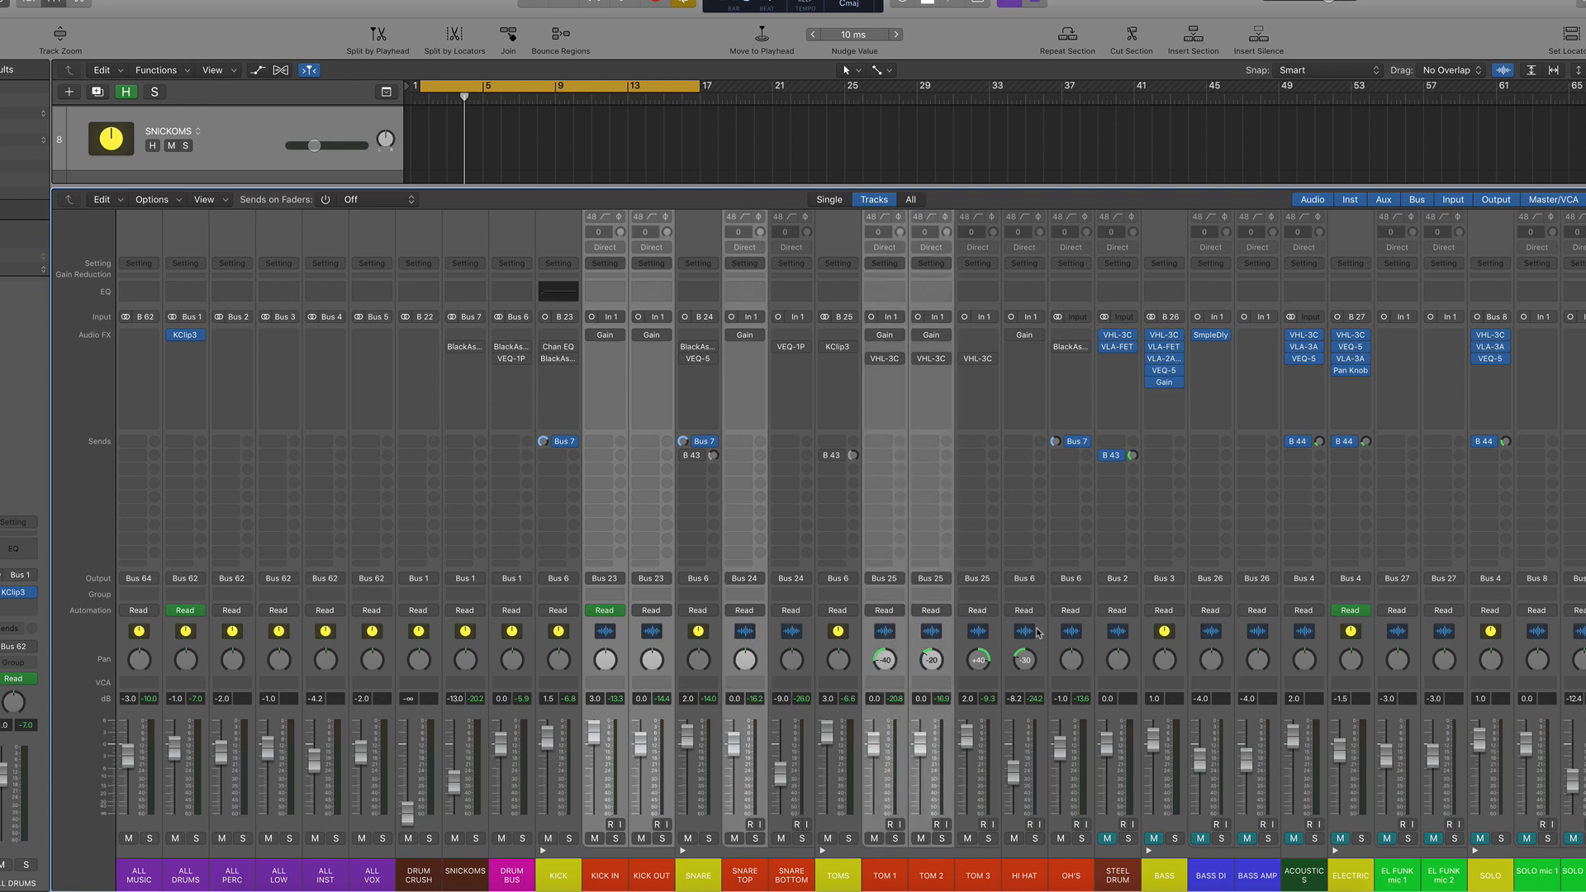
left_click(1038, 633, "super")
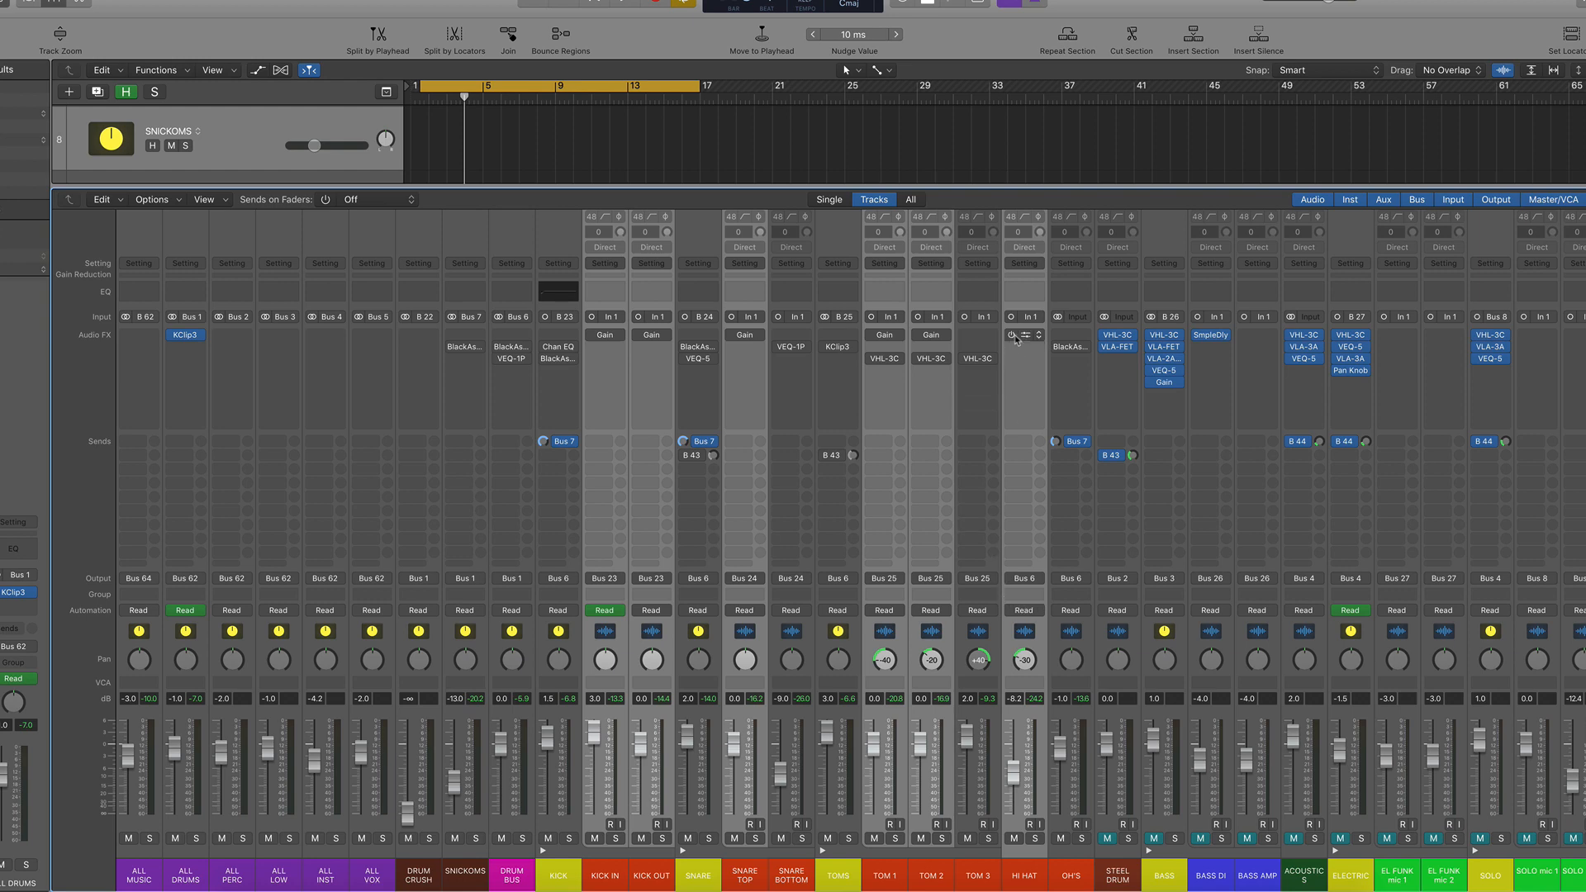
key("space")
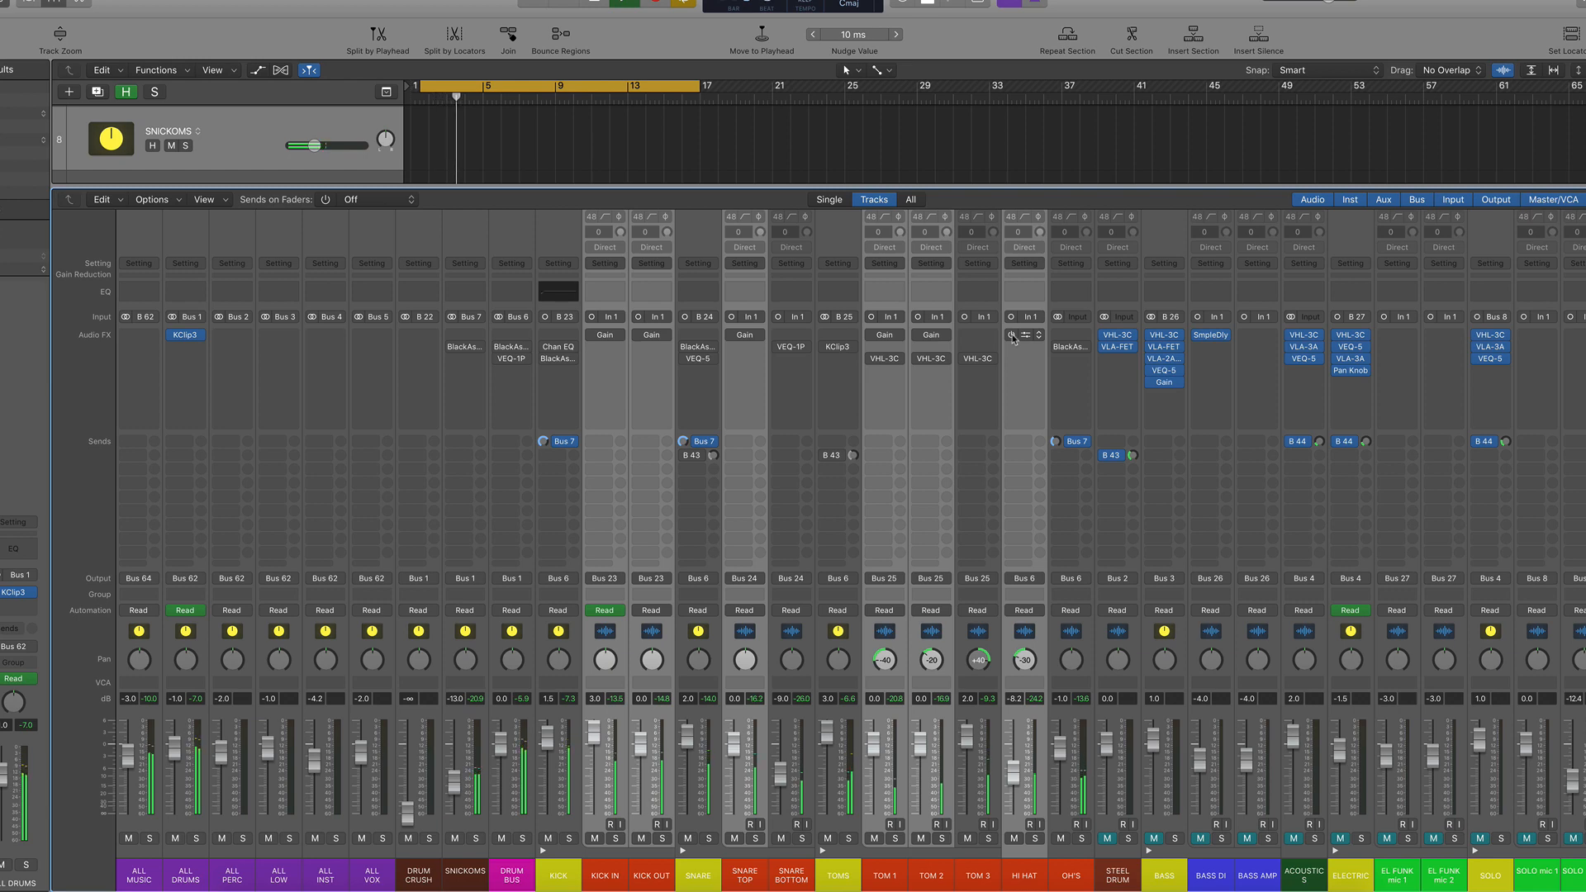
left_click(1013, 336)
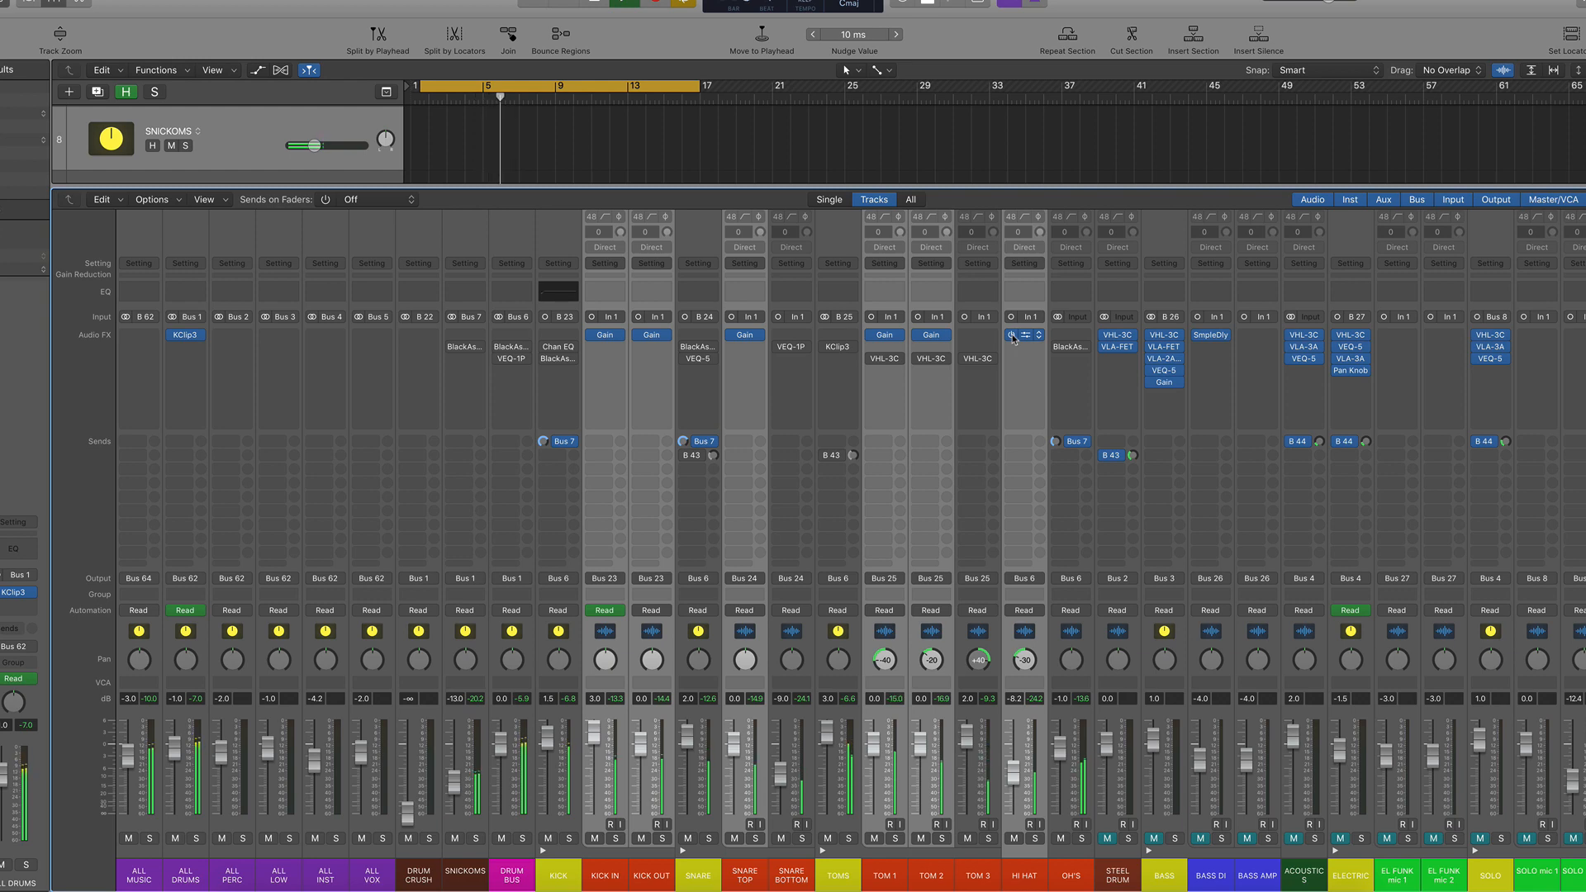
left_click(1012, 336)
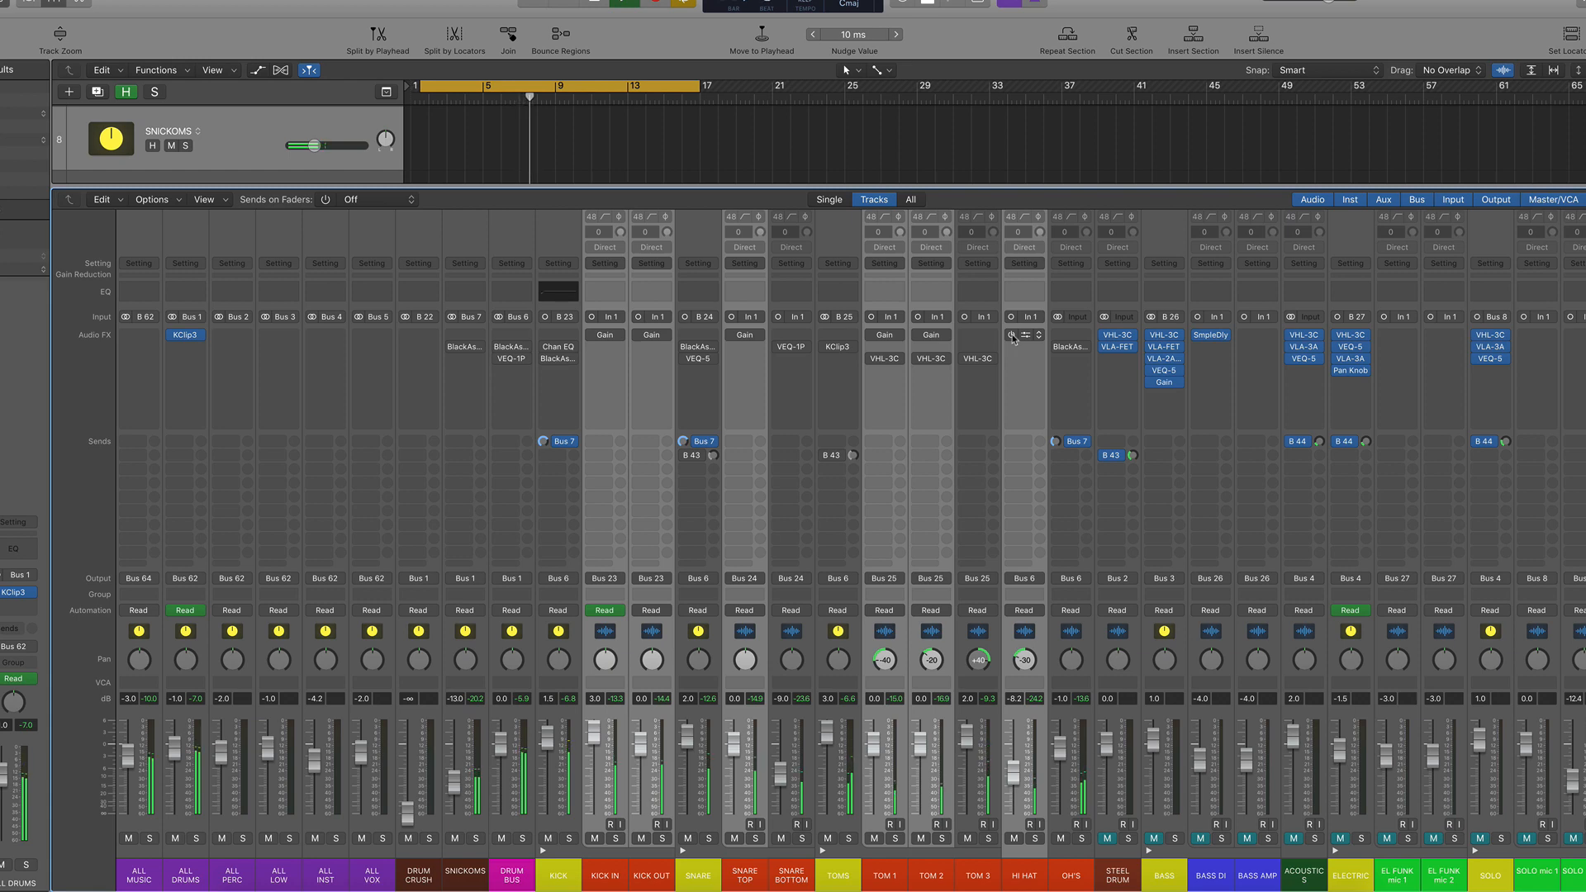
left_click(1013, 336)
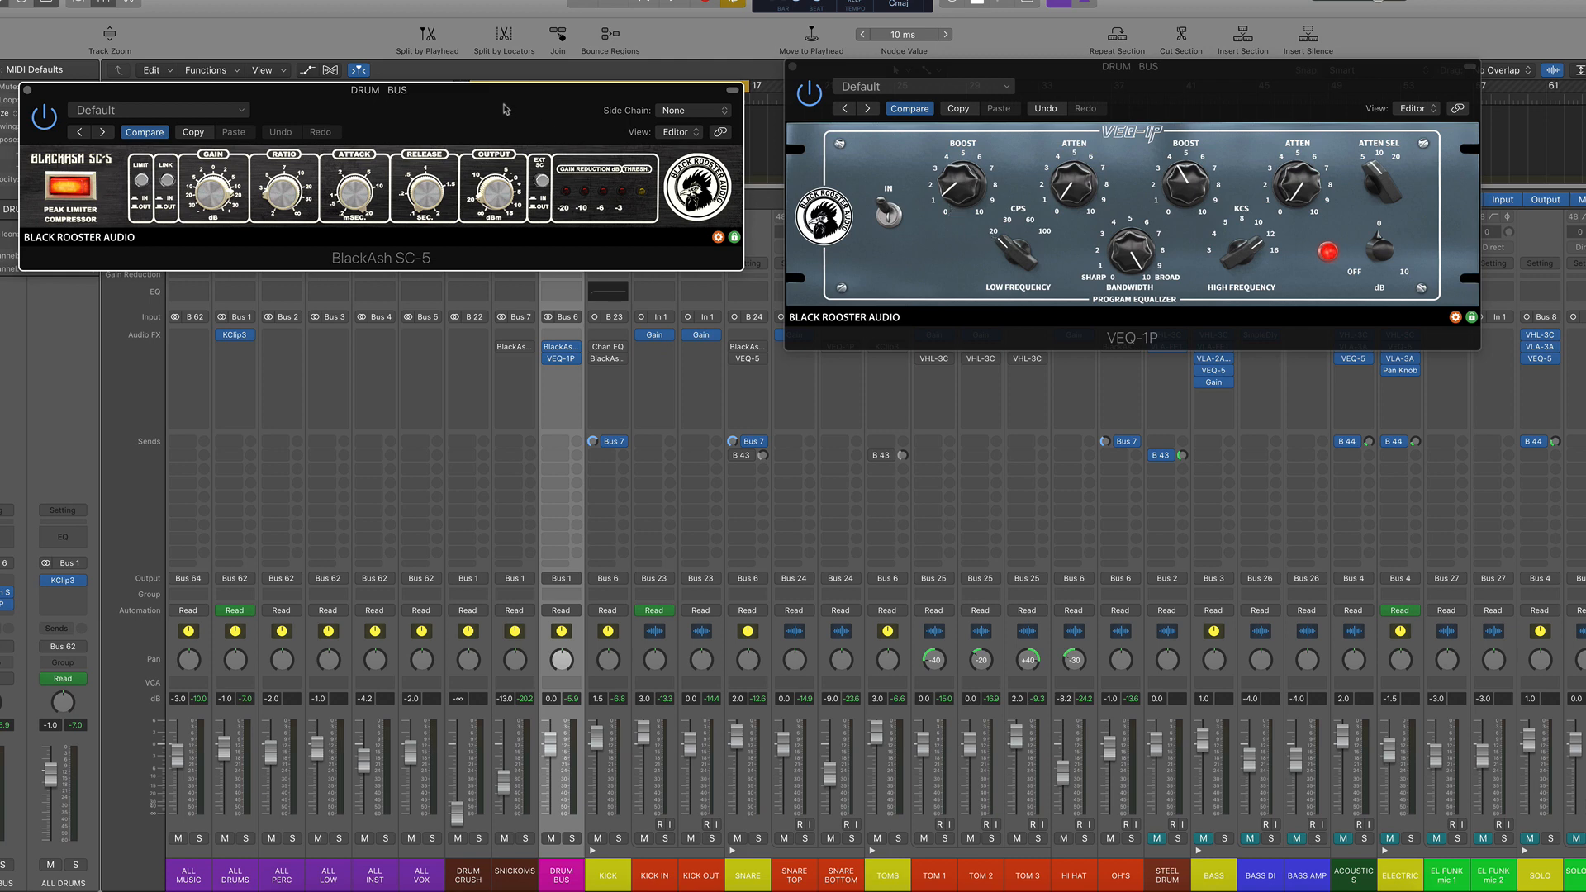
Step: Bypass the VEQ-1P and BlackAsh SC-5 on the Drum Bus, play the drums and re-engage the BlackAsh SC-5
left_click_drag(504, 105, 514, 98)
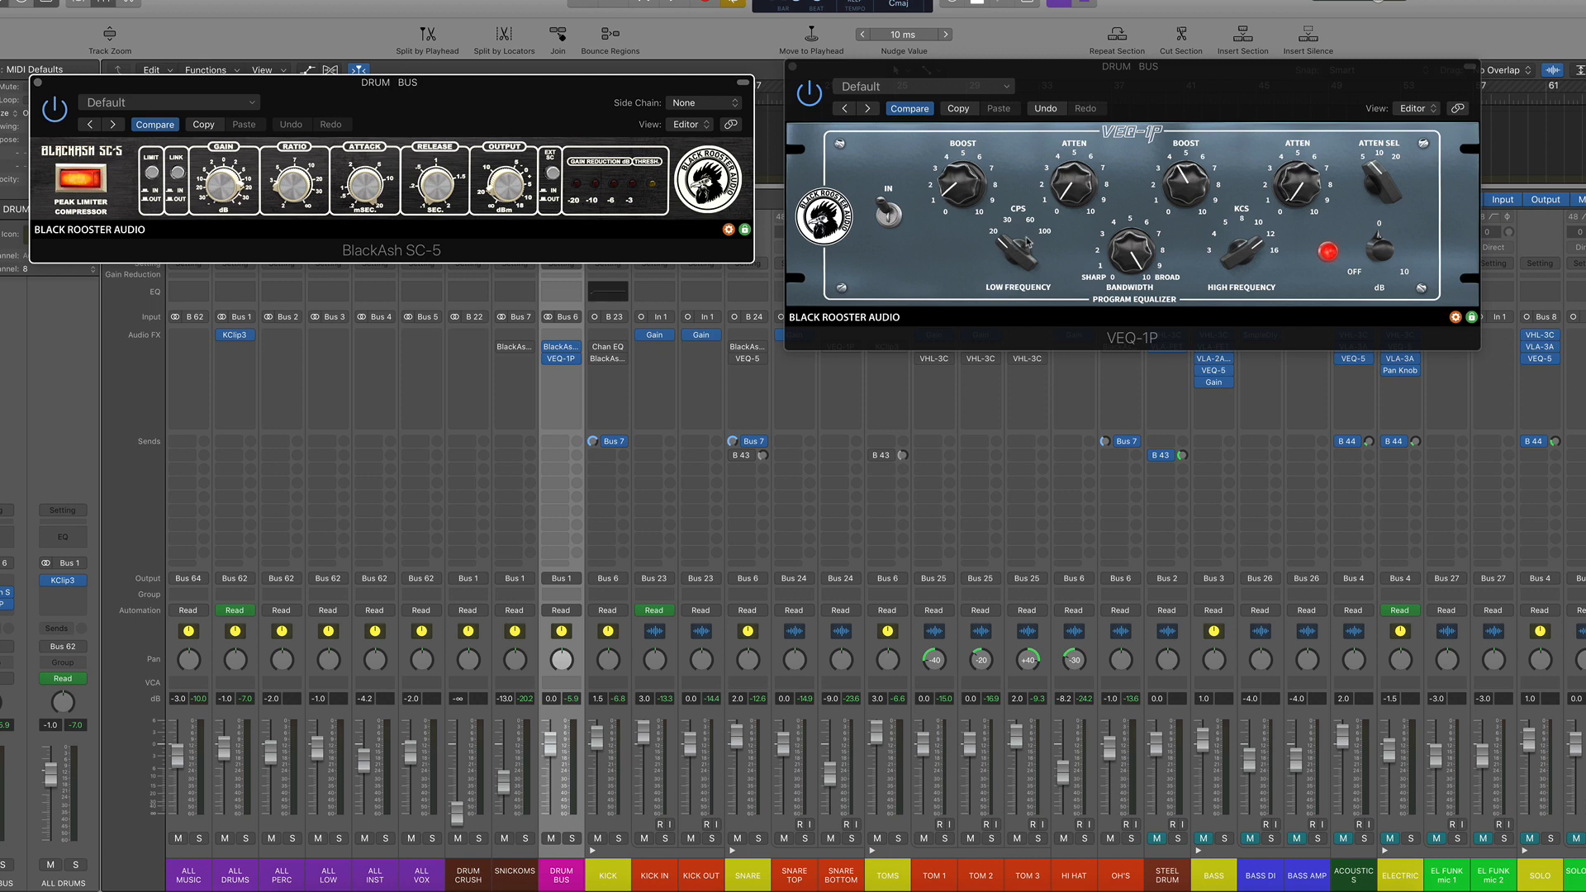
left_click(908, 216)
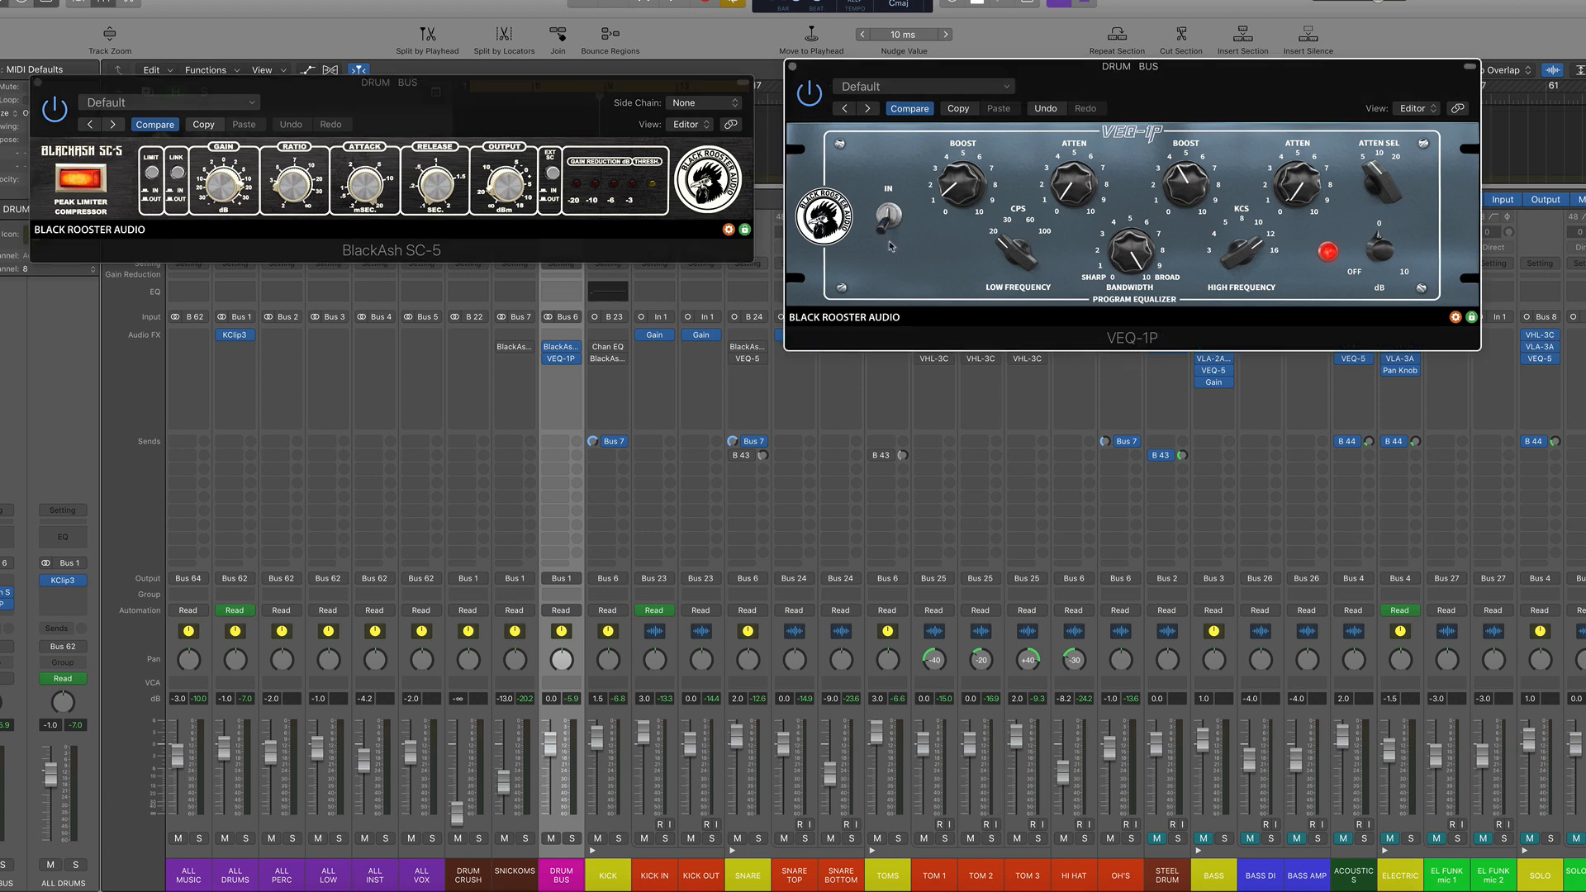
left_click(87, 176)
key("space")
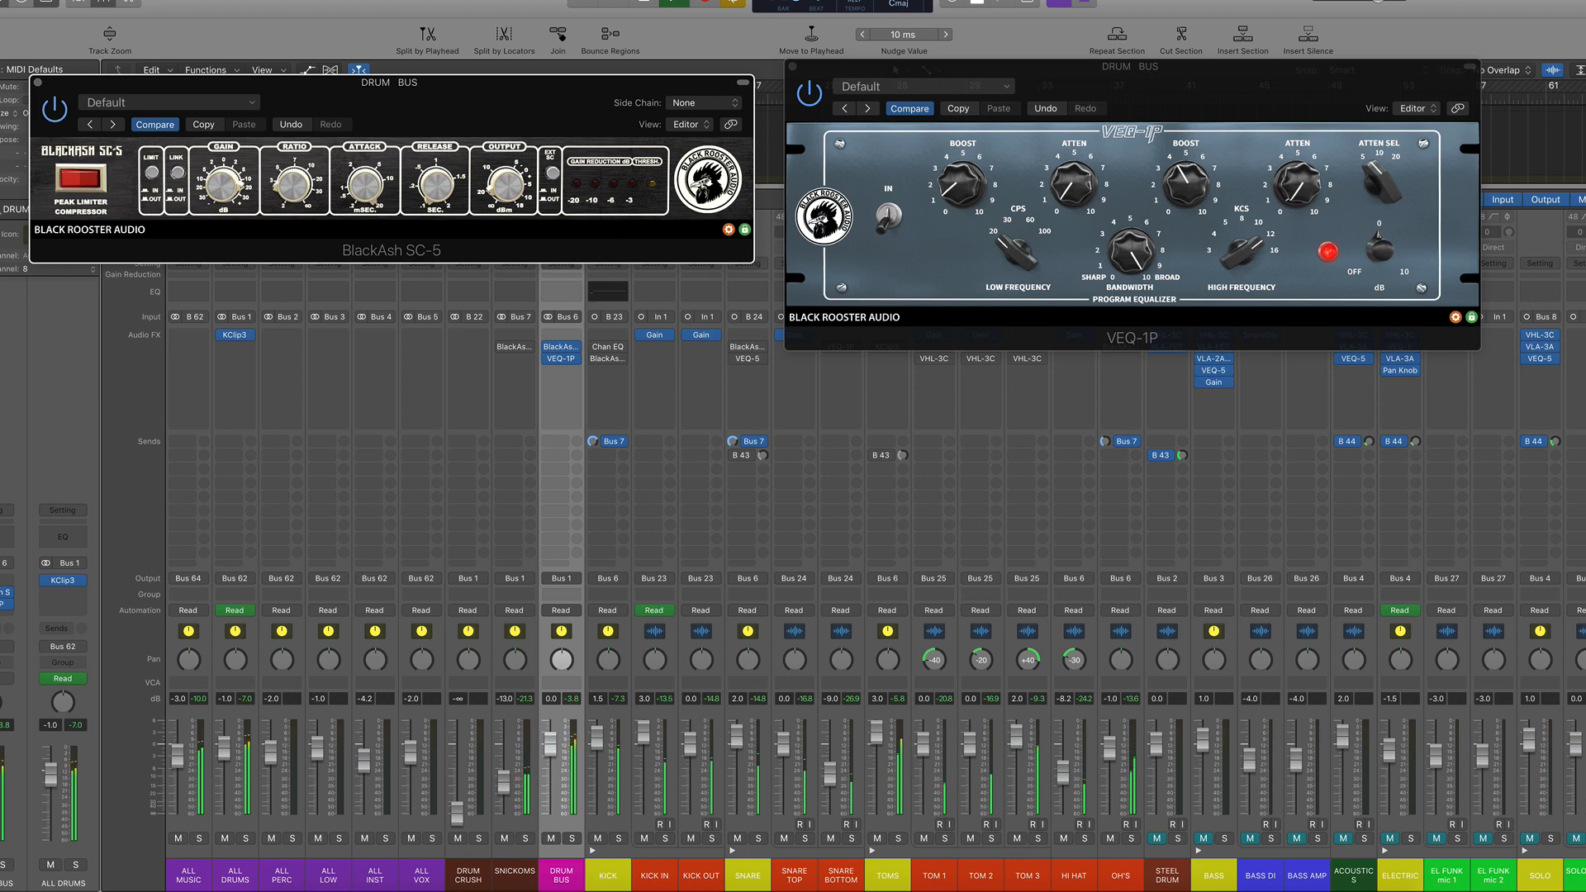
left_click(66, 183)
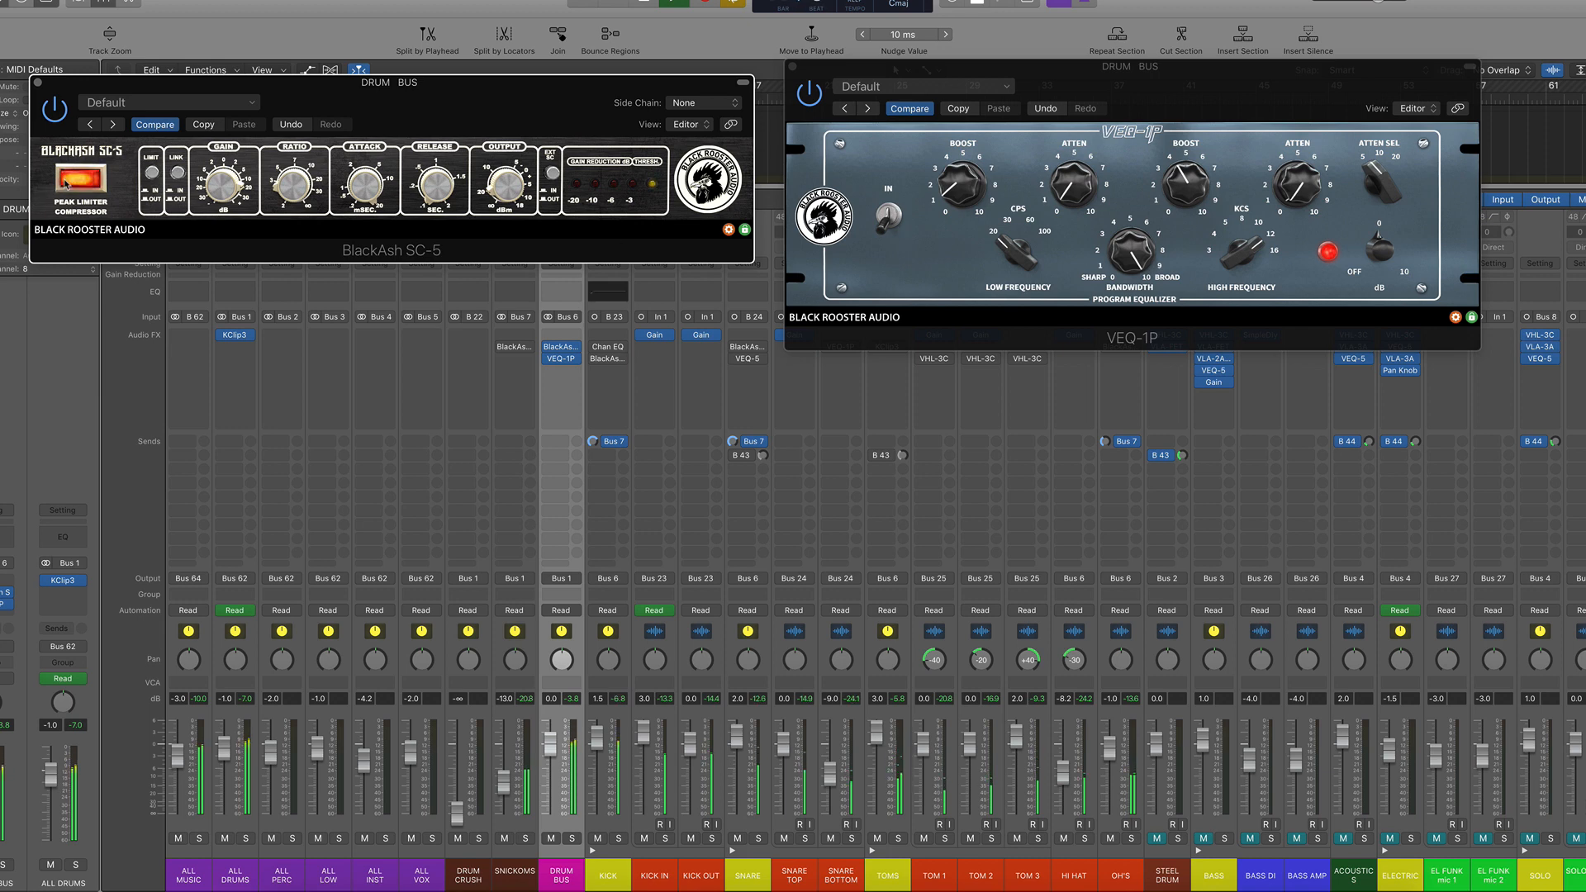
Step: Compare the Drum Bus with the VEQ-1P engaged and bypassed, and close both plug-in windows
left_click(886, 221)
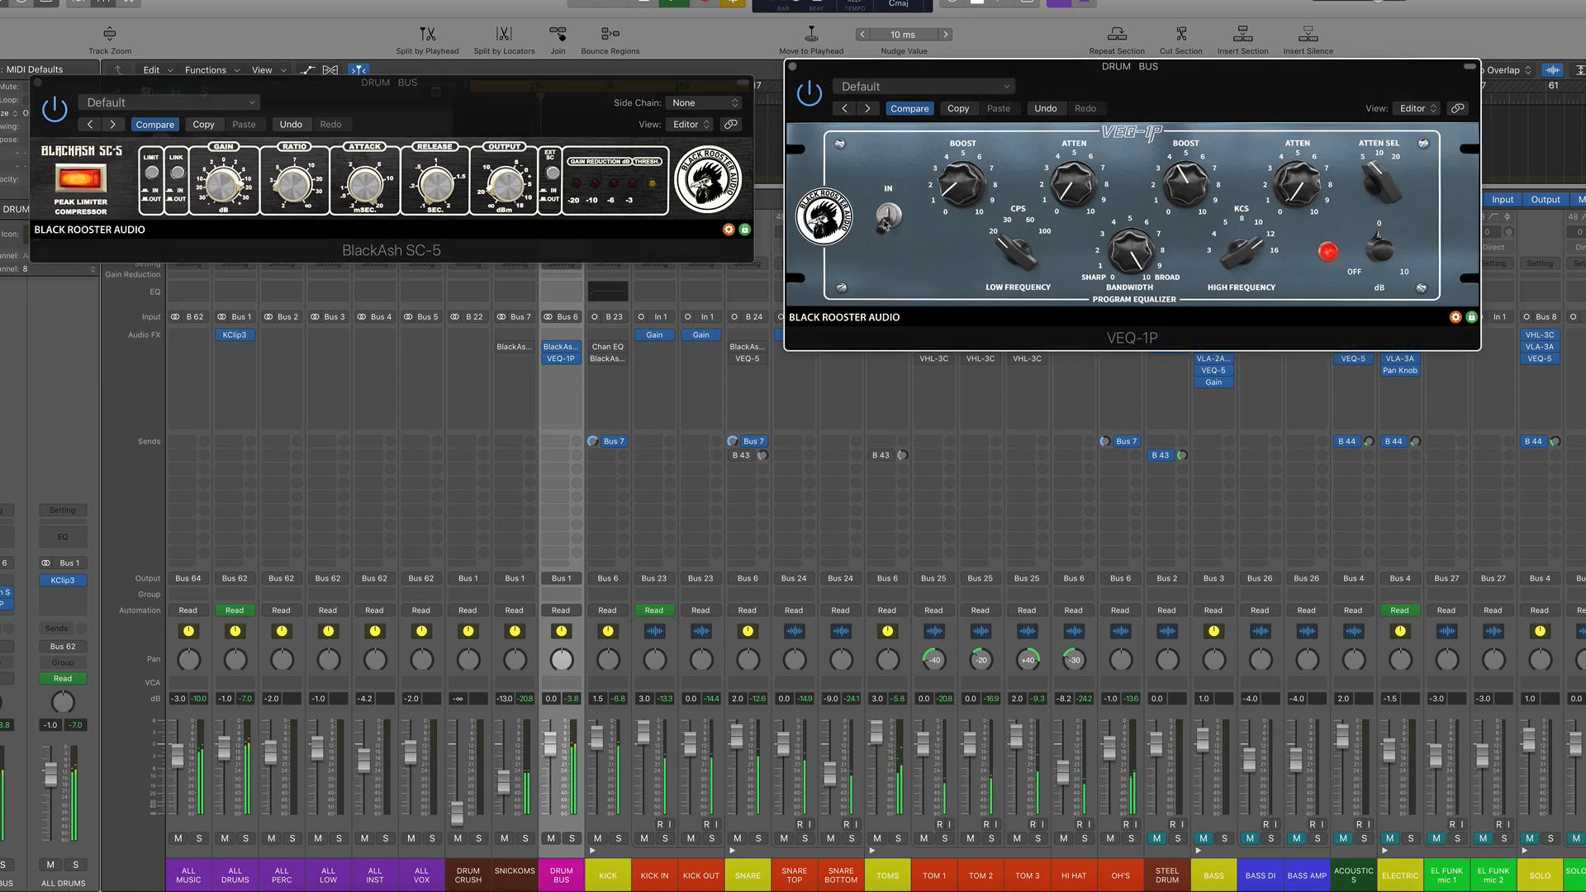
left_click(885, 223)
left_click(886, 220)
left_click(887, 223)
left_click(37, 84)
left_click(37, 85)
left_click(792, 66)
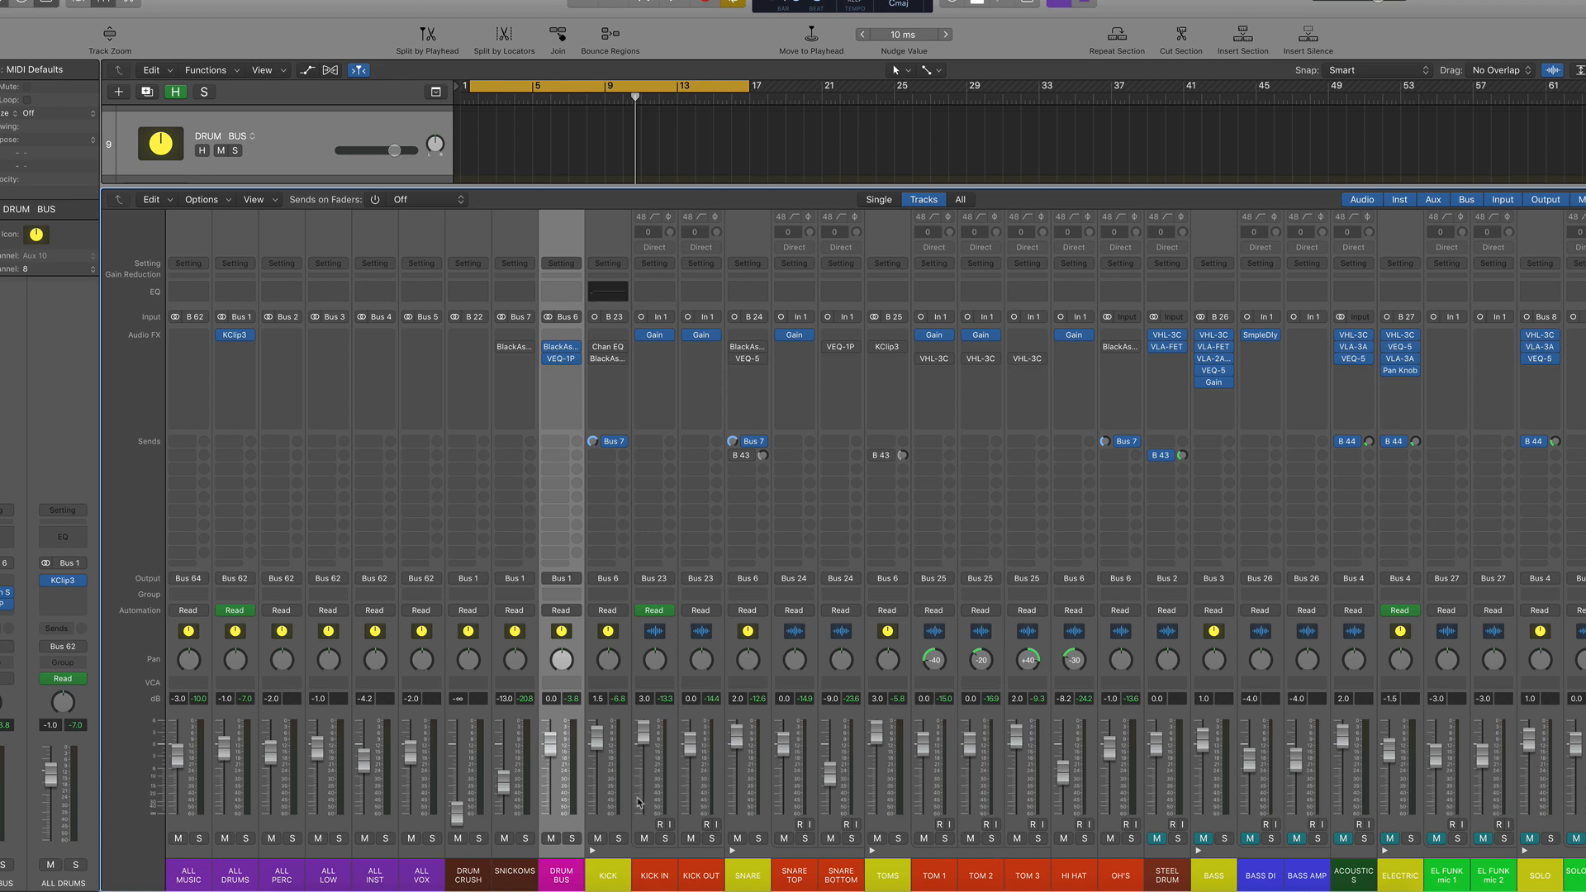
Step: Solo and select the OH'S channel and enable its BlackAsh SC-5 compressor
key("Up")
left_click(1131, 838)
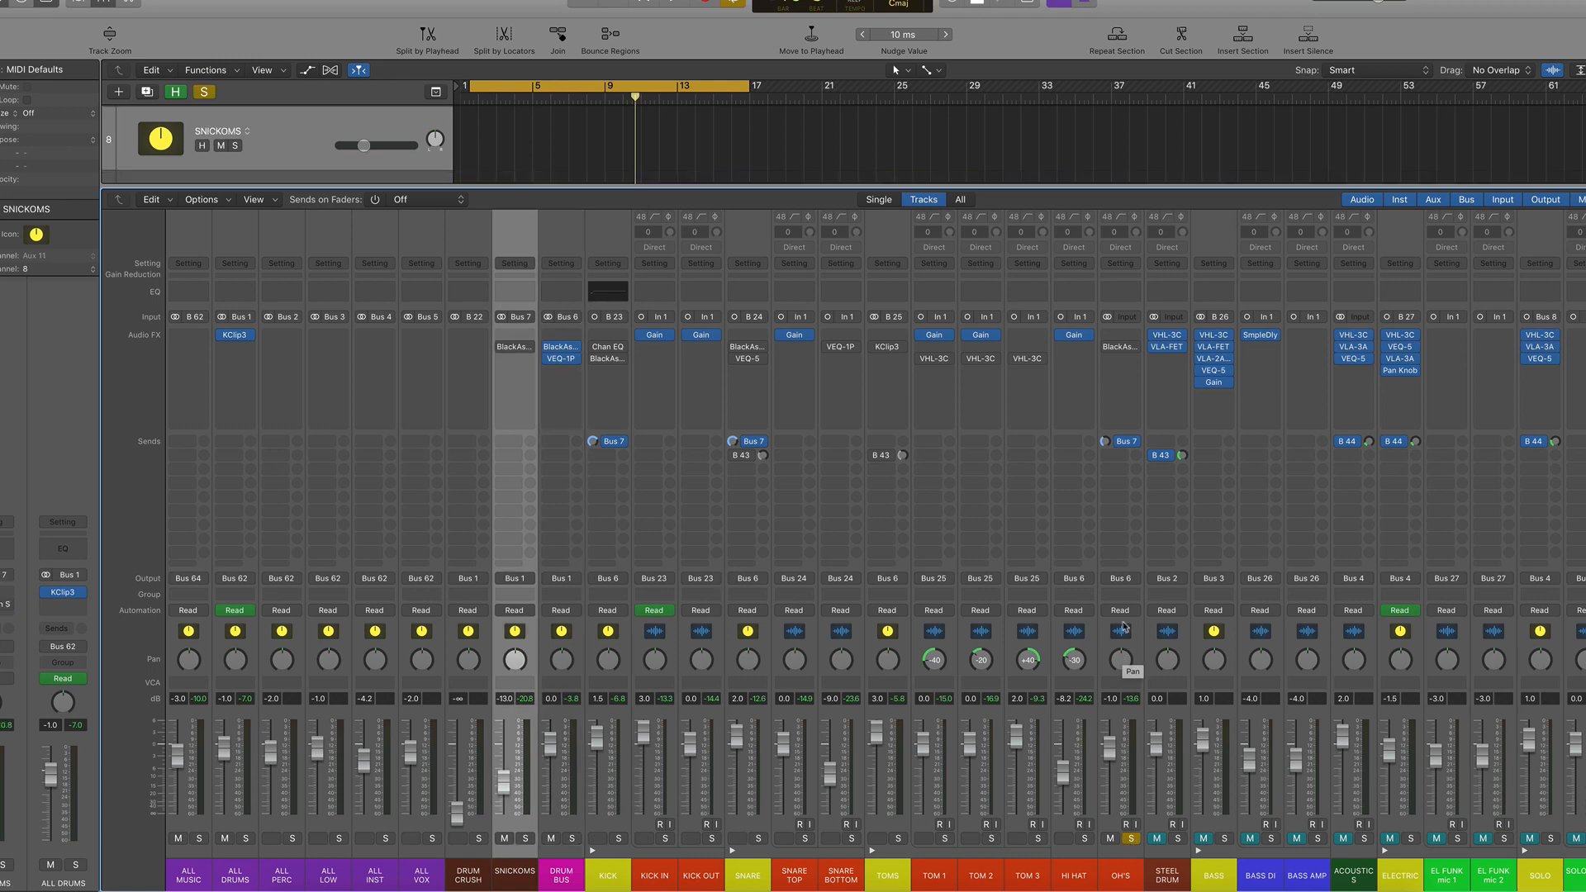
left_click(1122, 630)
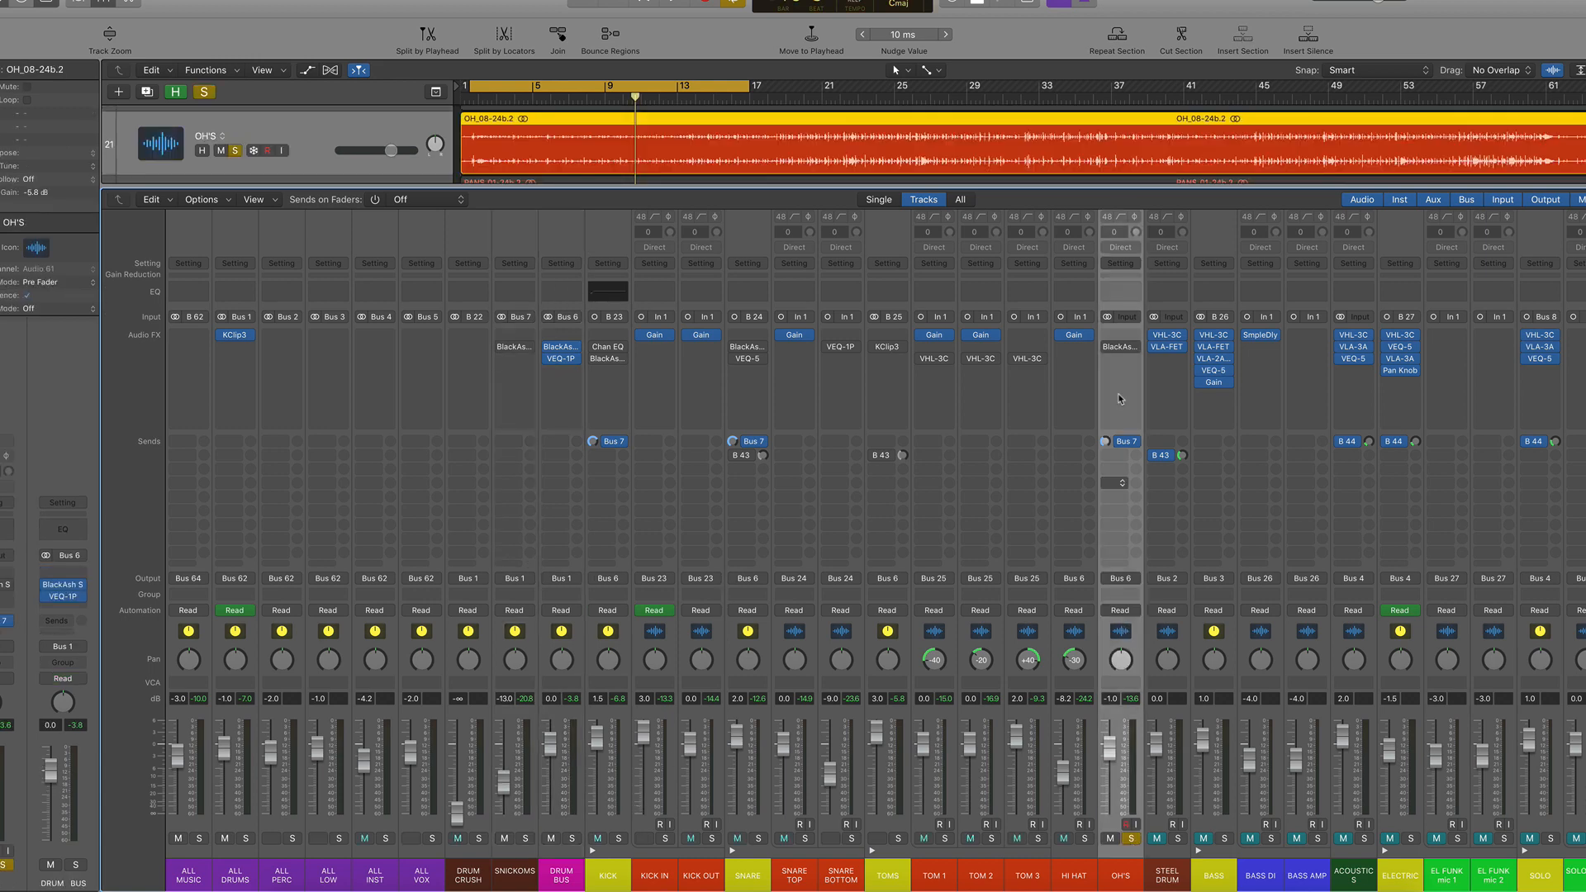
left_click(1123, 347)
Step: Move the cycle range to about bars 22 to 30, audition the compressed overheads and close the BlackAsh SC-5 window
left_click_drag(717, 89, 987, 103)
left_click_drag(389, 5, 473, 218)
key("space")
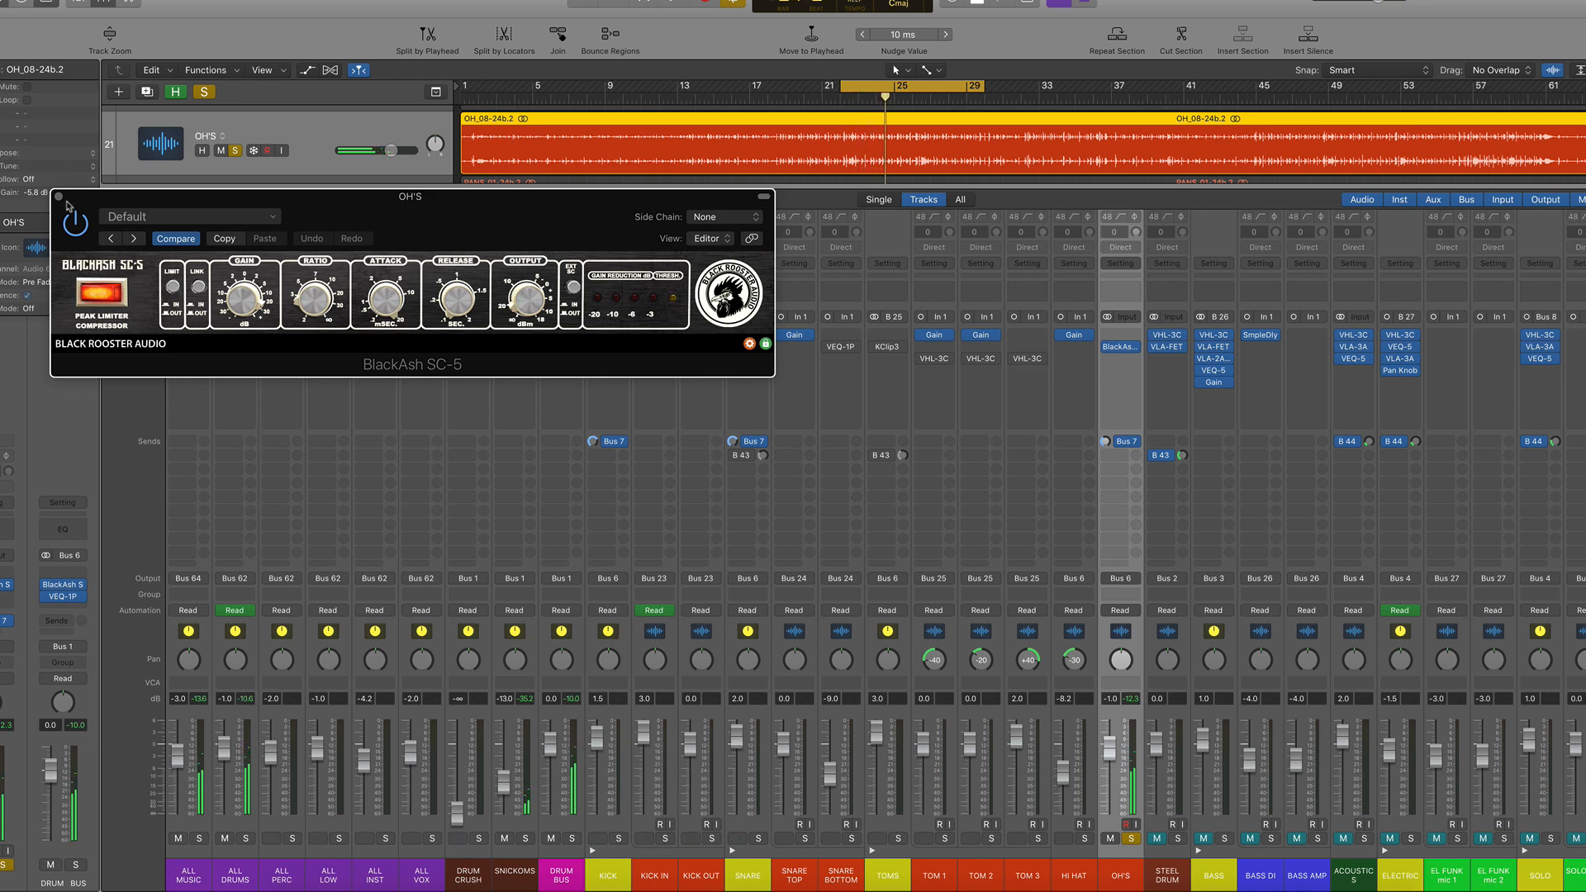
left_click(59, 200)
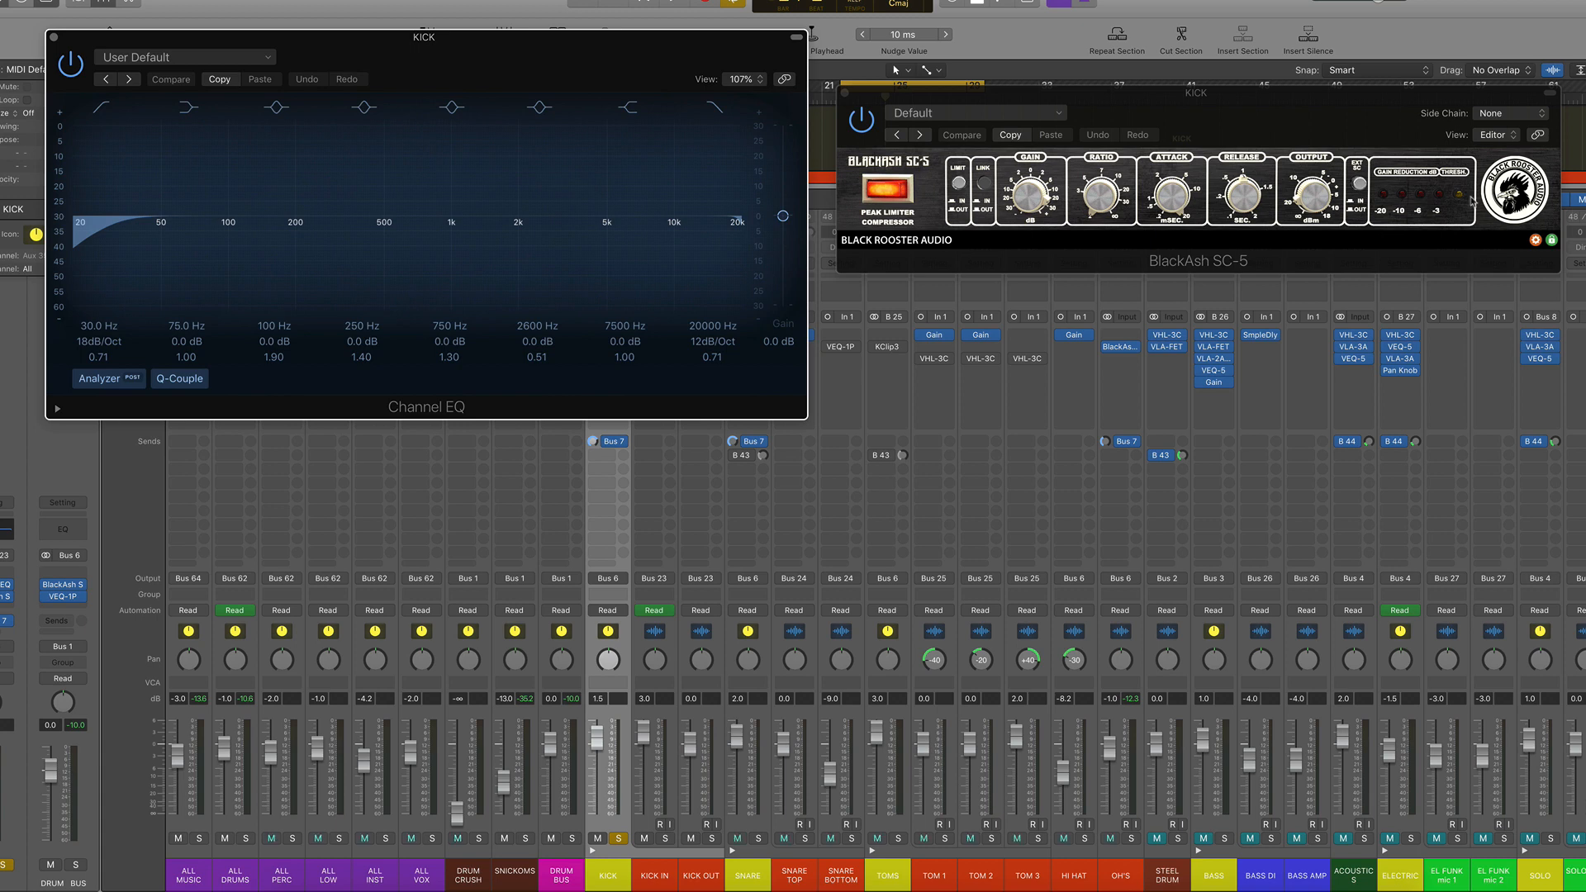
Step: Audition the soloed Kick bus through its Channel EQ and BlackAsh SC-5, and close both plug-in windows
key("space")
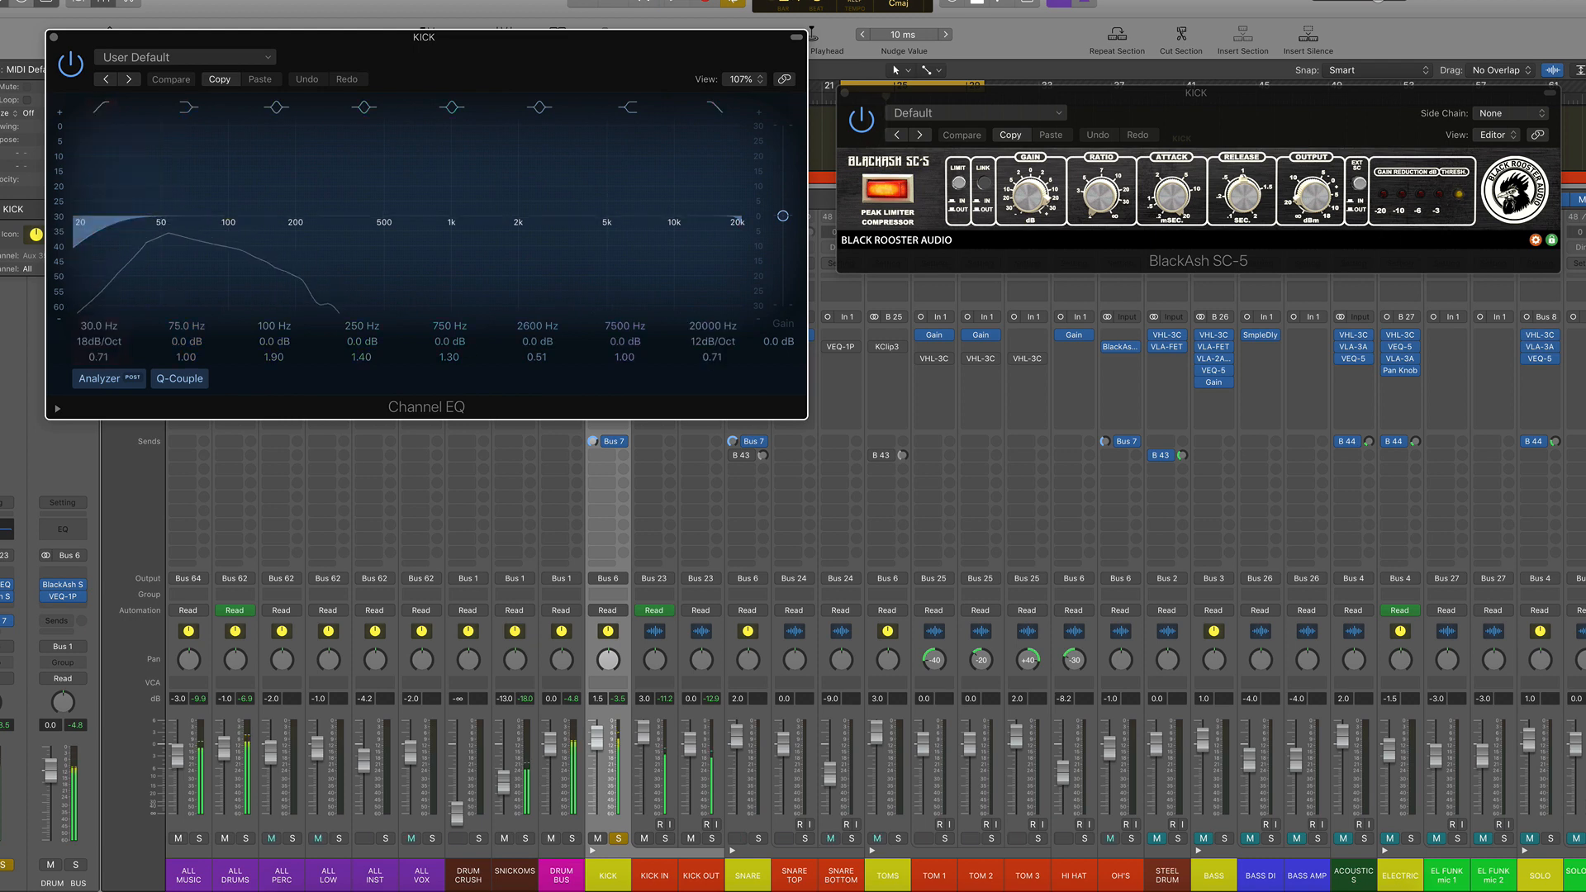
left_click(54, 38)
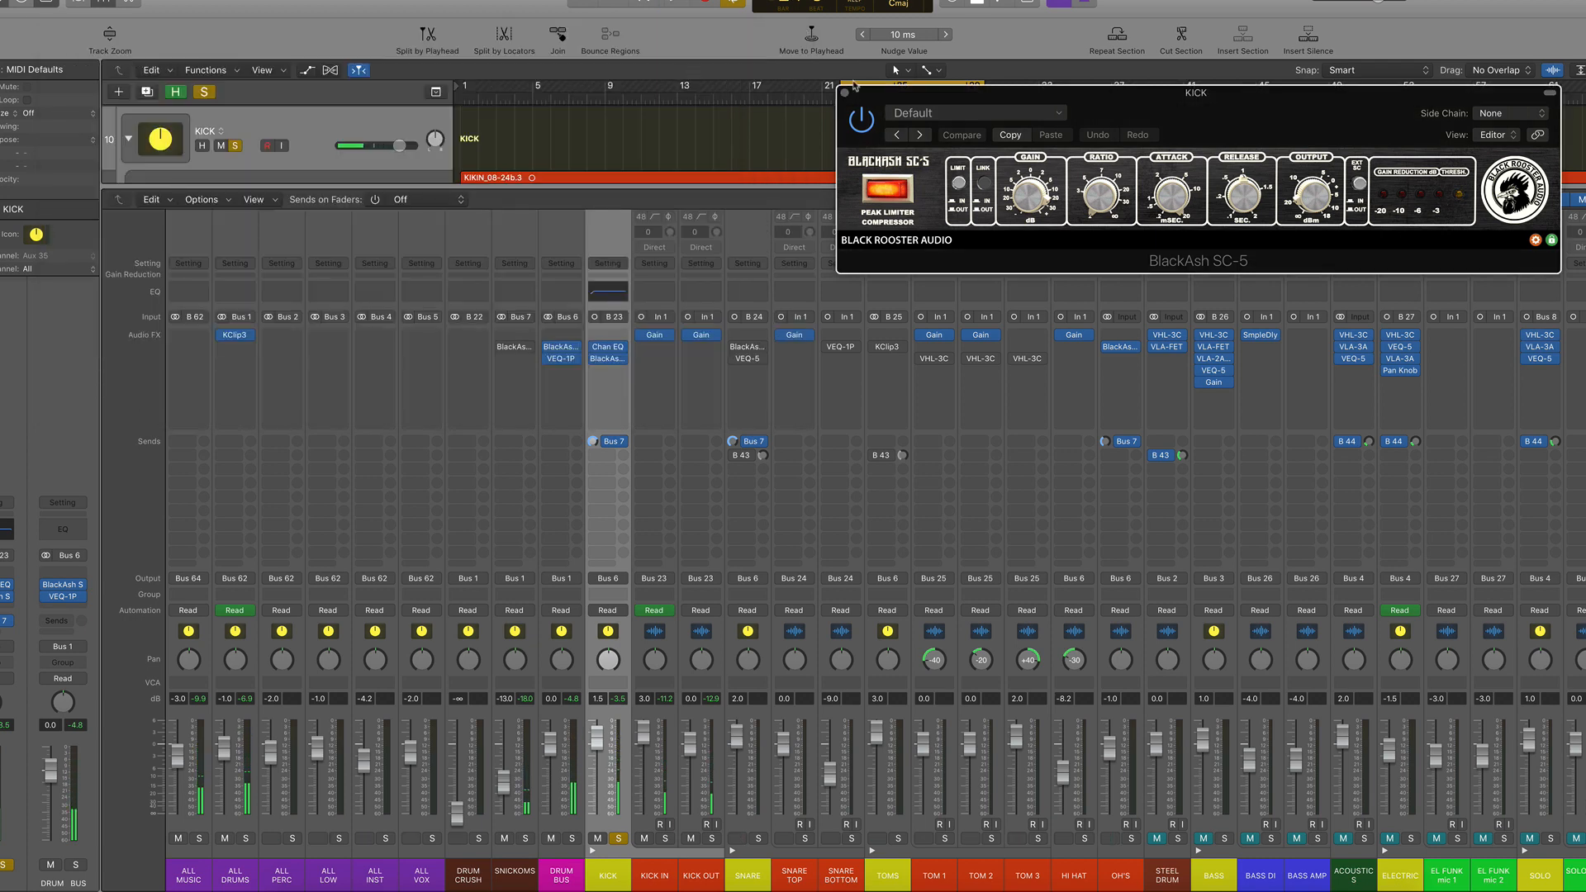
left_click(844, 93)
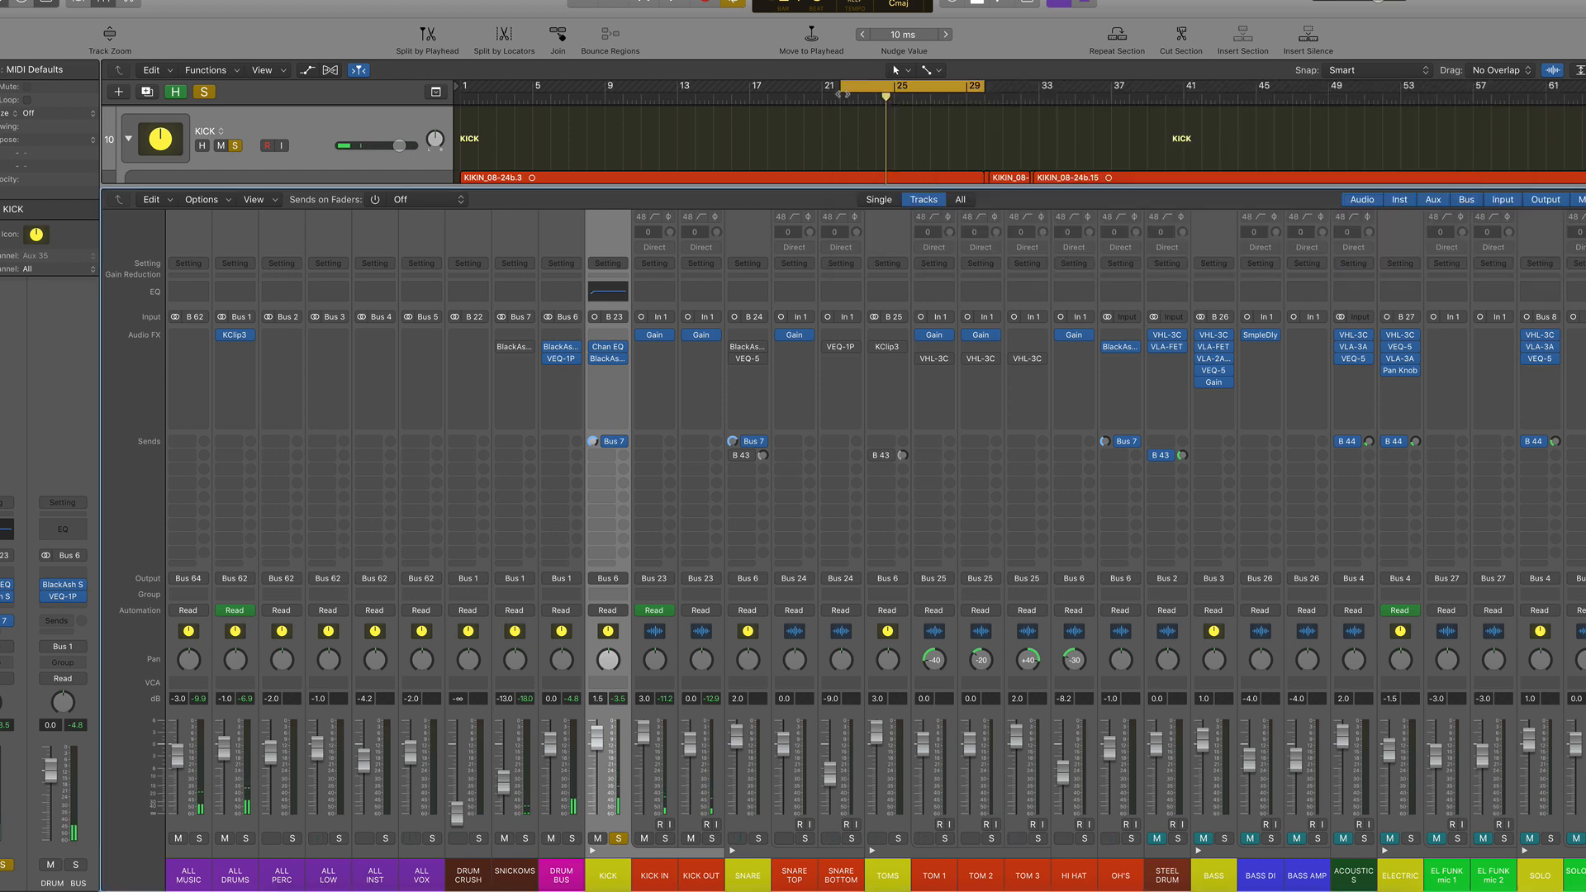
Step: Solo the Snare bus instead of the Kick, and solo the Snare Bottom channel with its VEQ-1P equalizer enabled
left_click(759, 838)
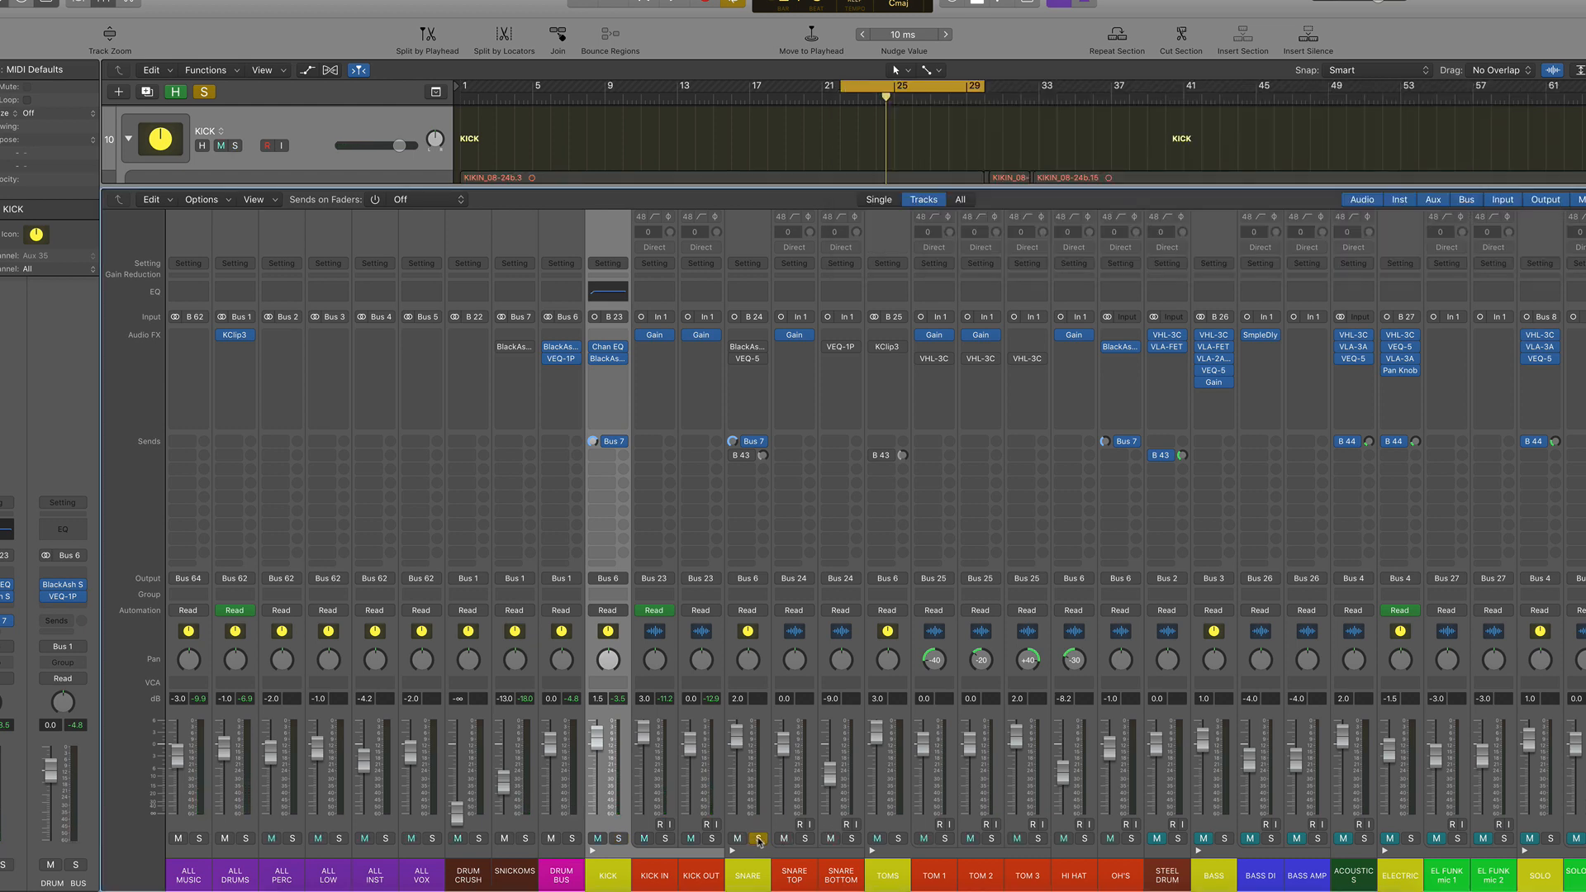
left_click(747, 631)
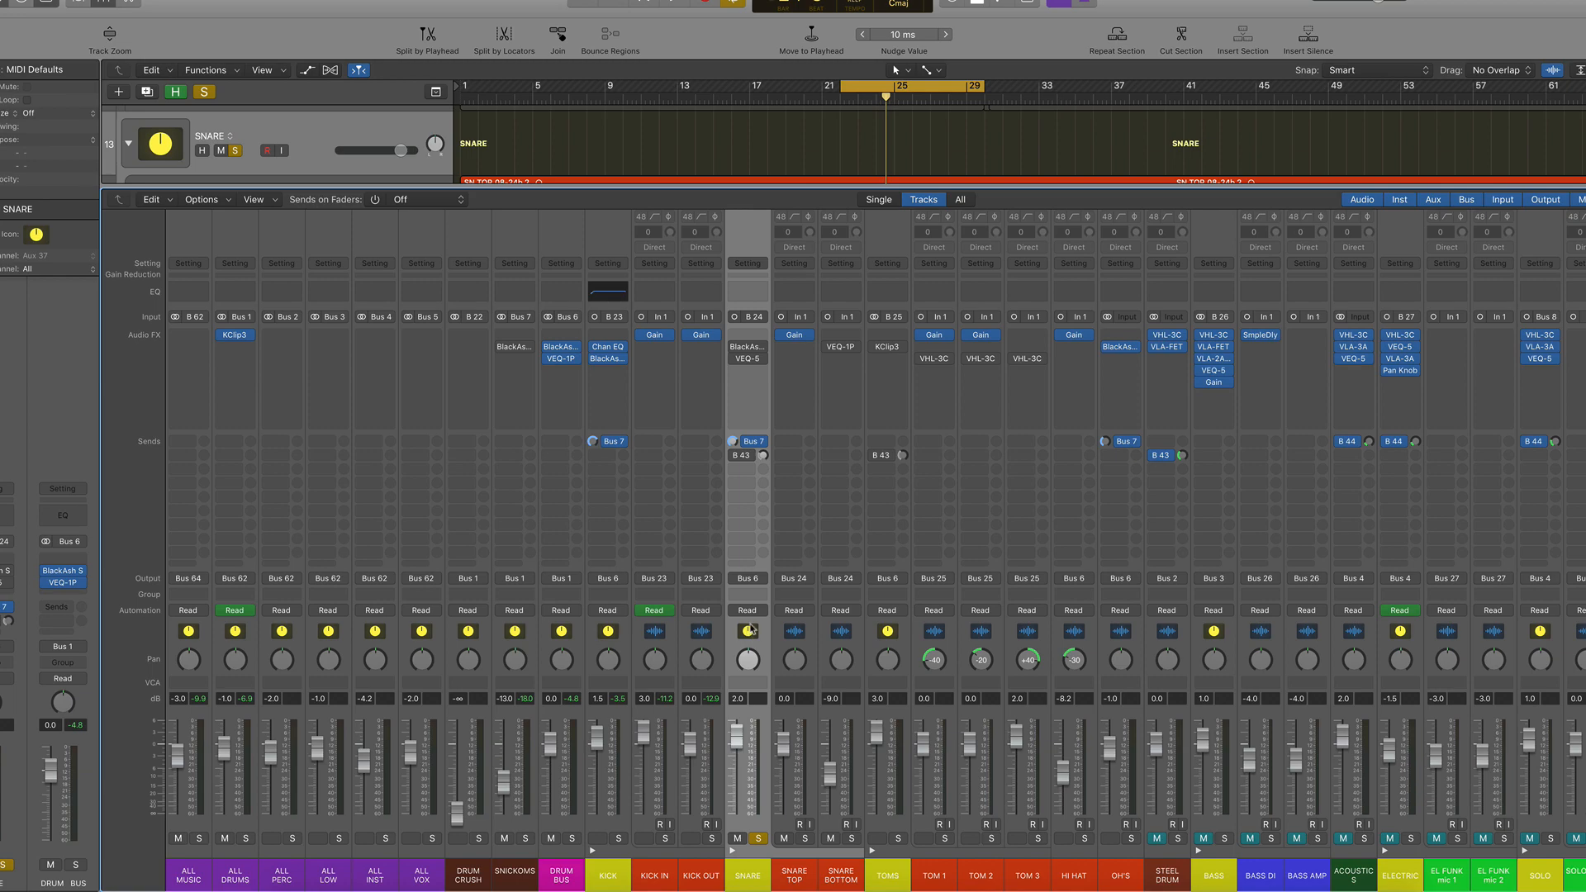
left_click(842, 632)
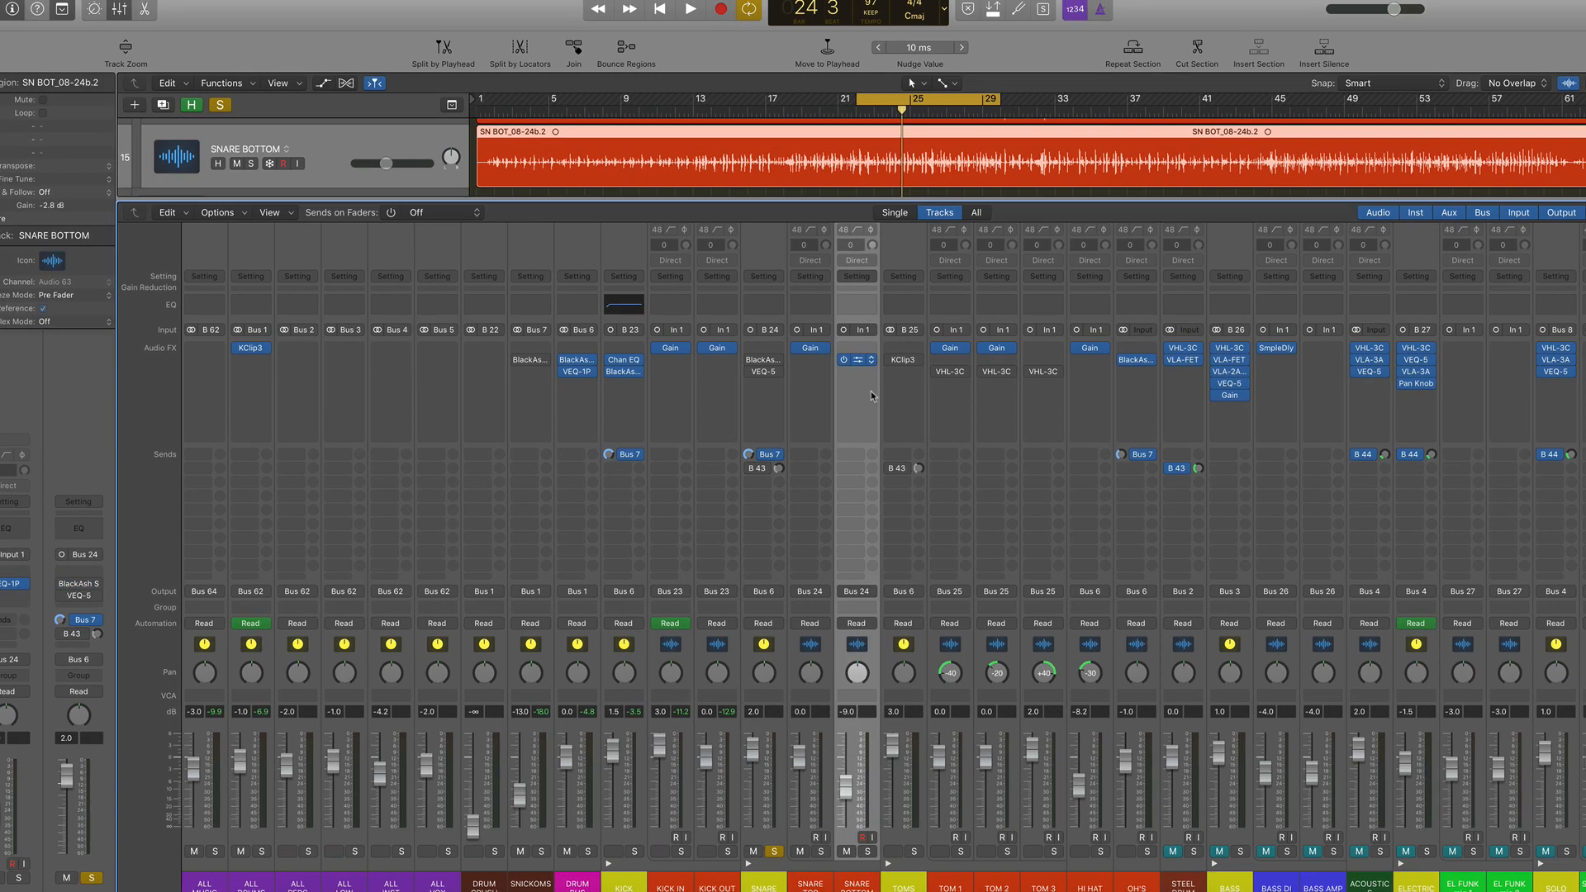
left_click(841, 348)
left_click(899, 879)
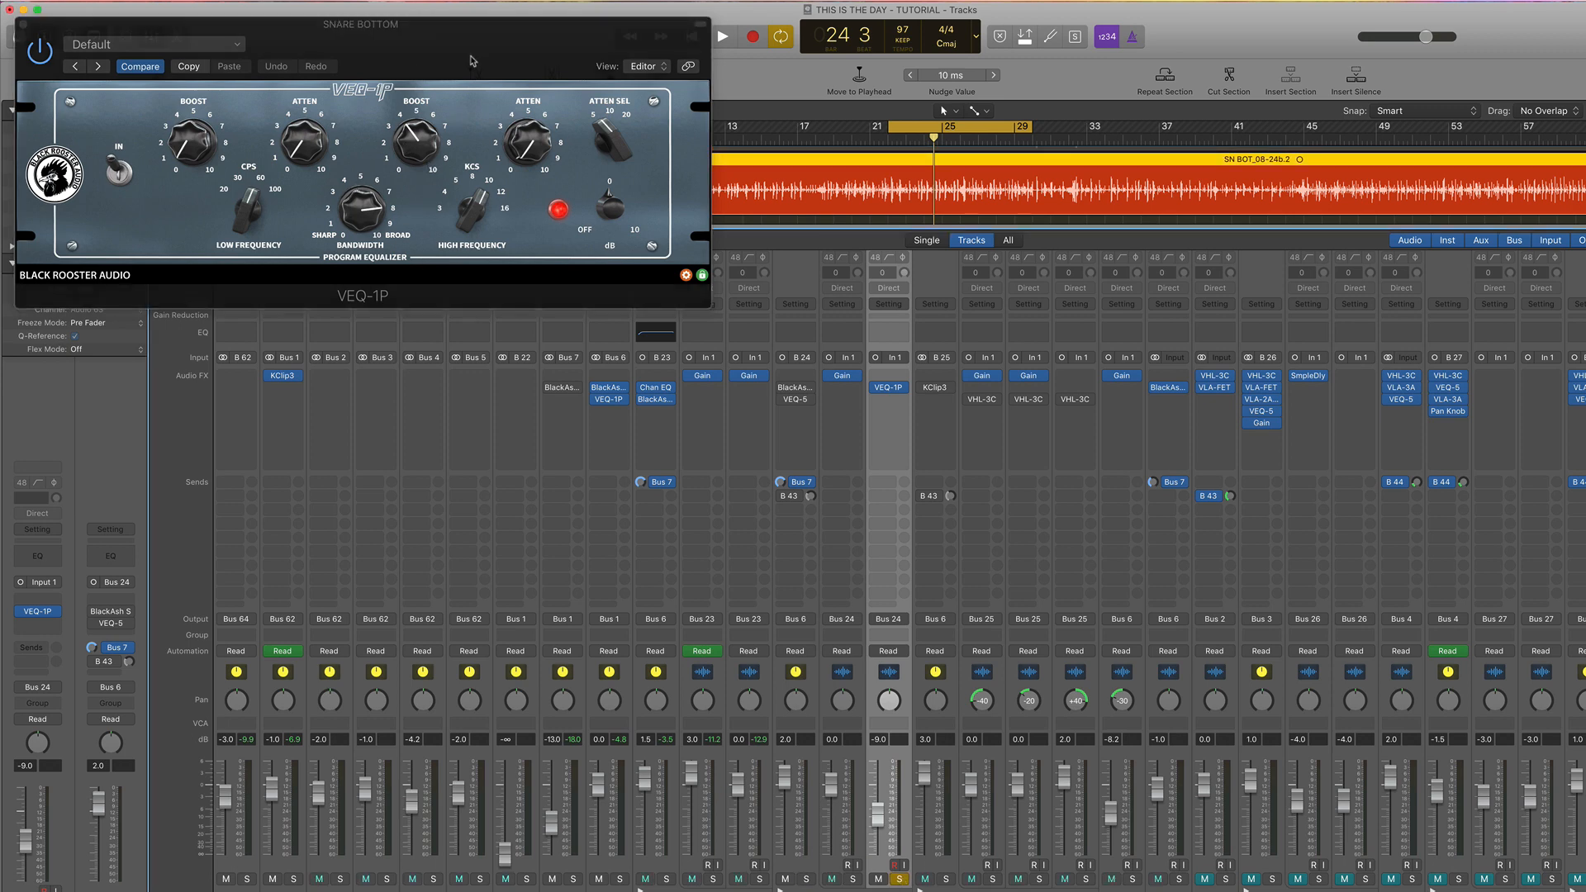
Step: Compare the soloed Snare Bottom with its VEQ-1P switched out and in during playback, and close the equalizer window
left_click_drag(470, 60, 582, 75)
left_click(224, 191)
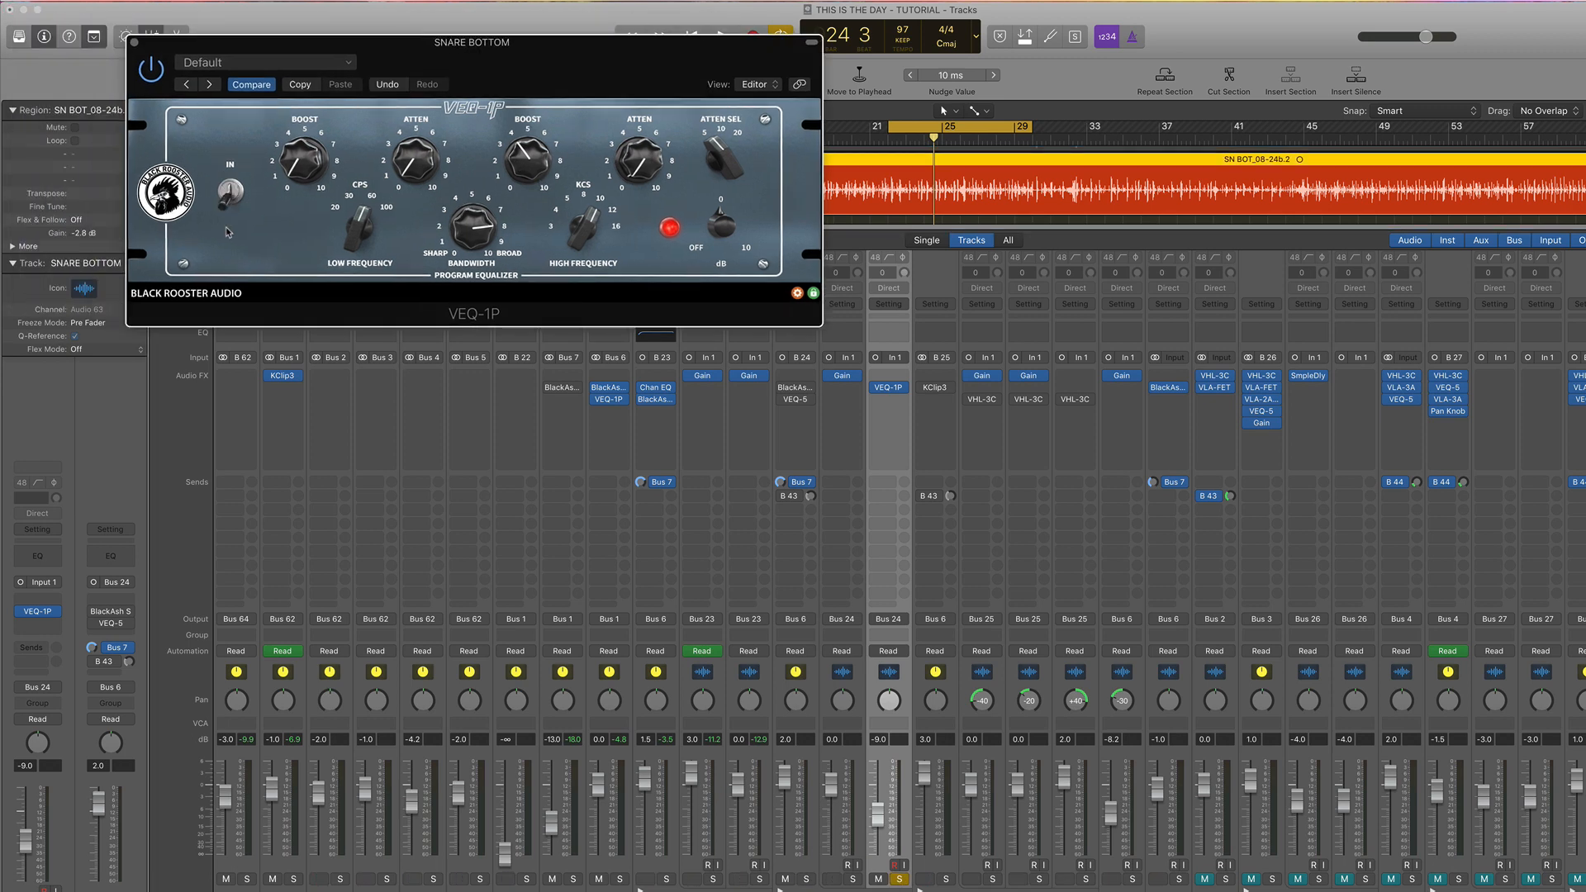
key("space")
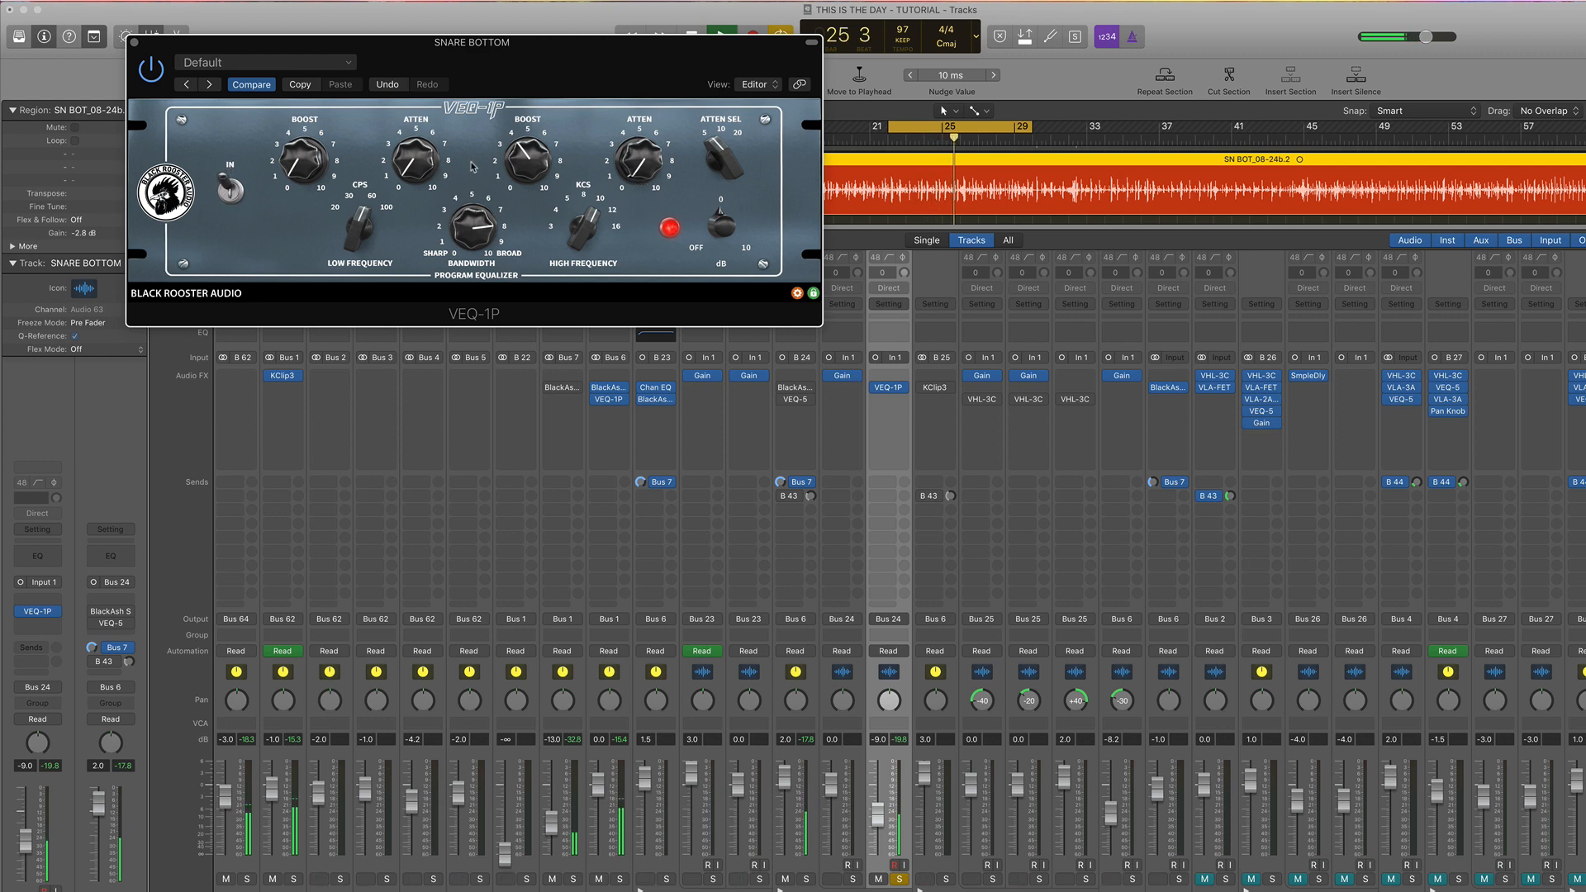
left_click(225, 193)
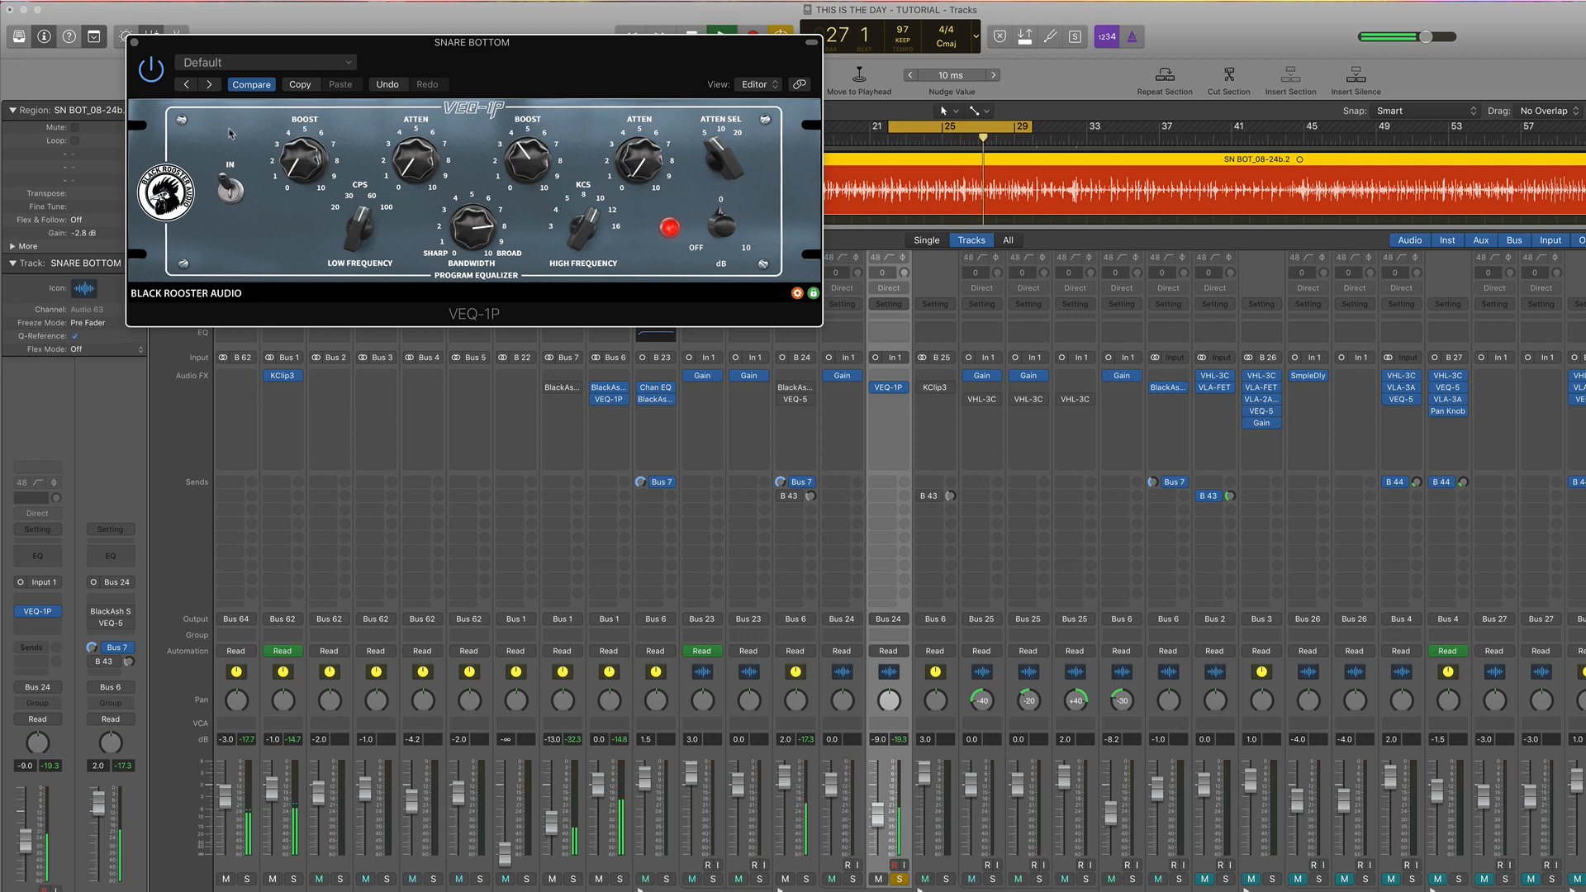
left_click(134, 41)
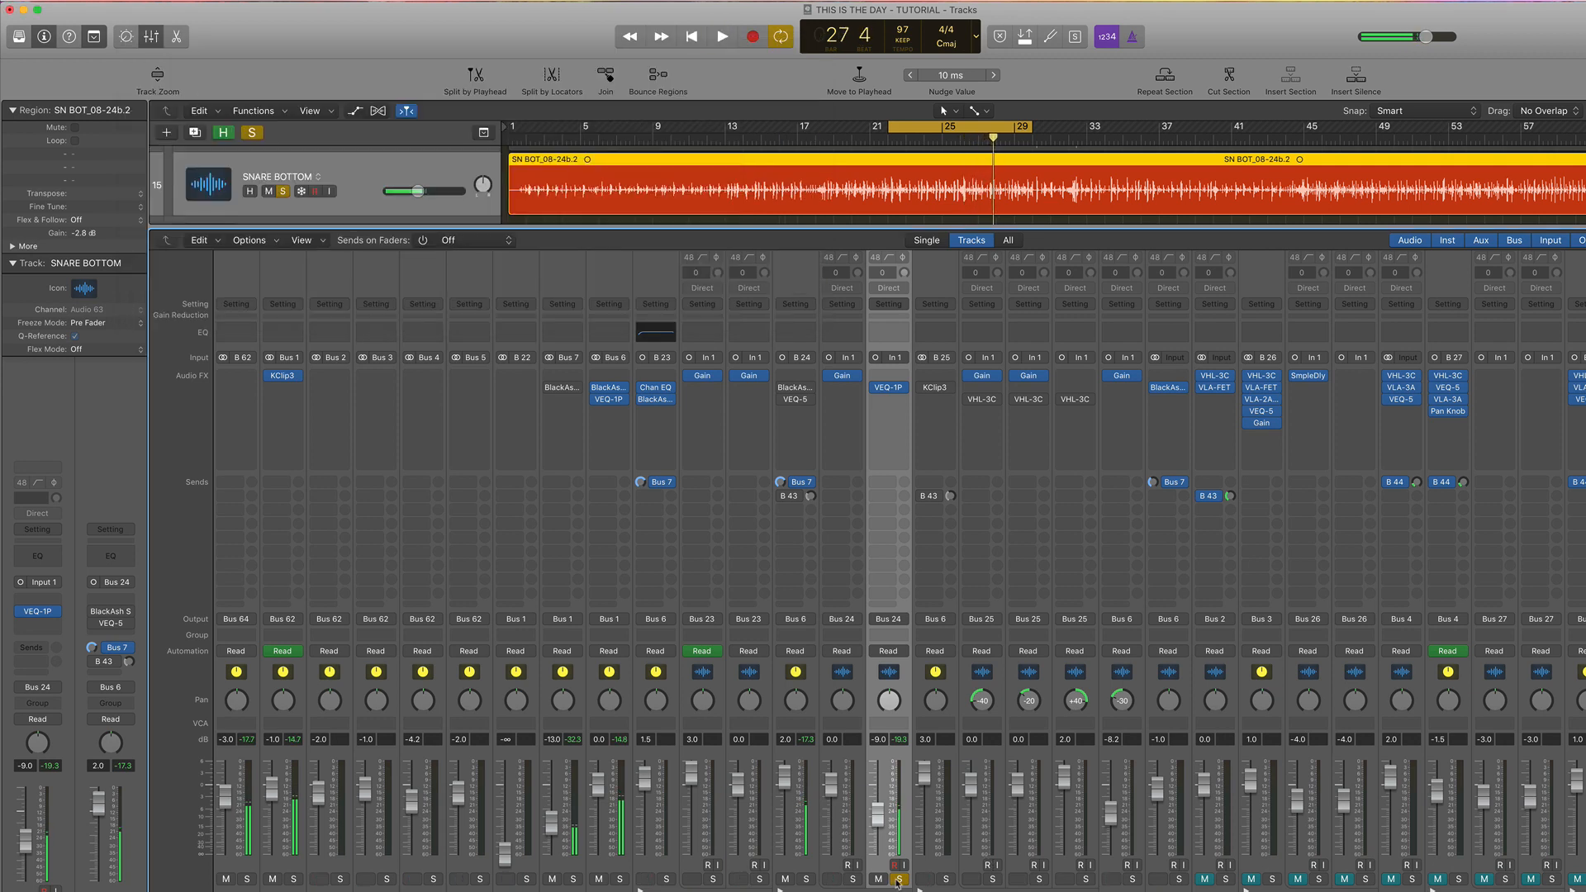
Step: Solo and select only the SNARE bus, enable its BlackAsh SC-5 and VEQ-5, and separate the two plug-in windows
left_click(805, 879, "alt")
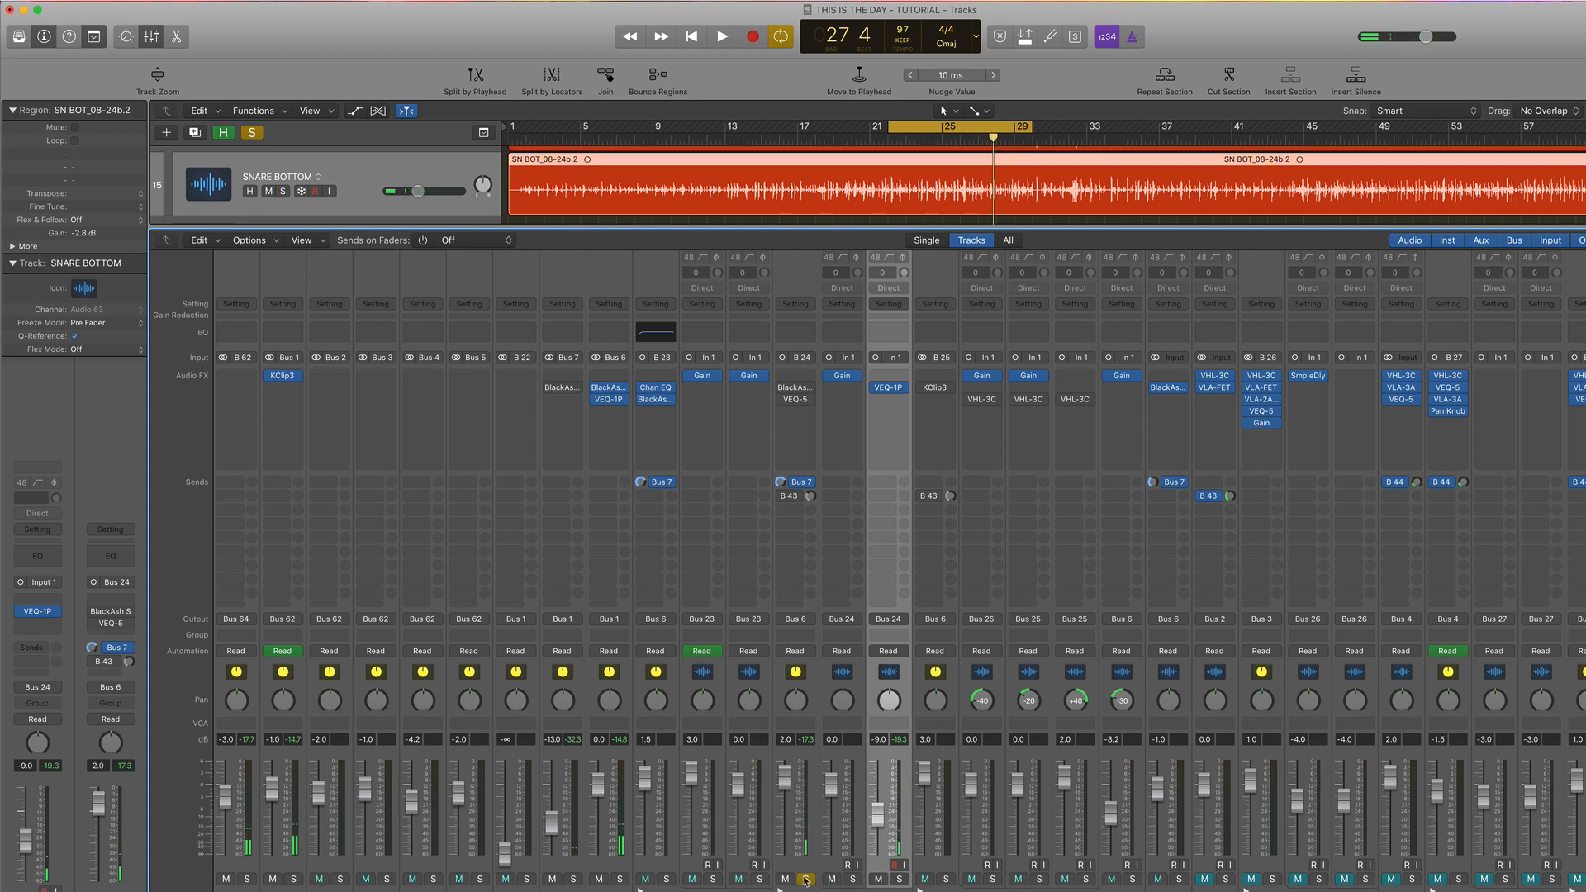
left_click(803, 683)
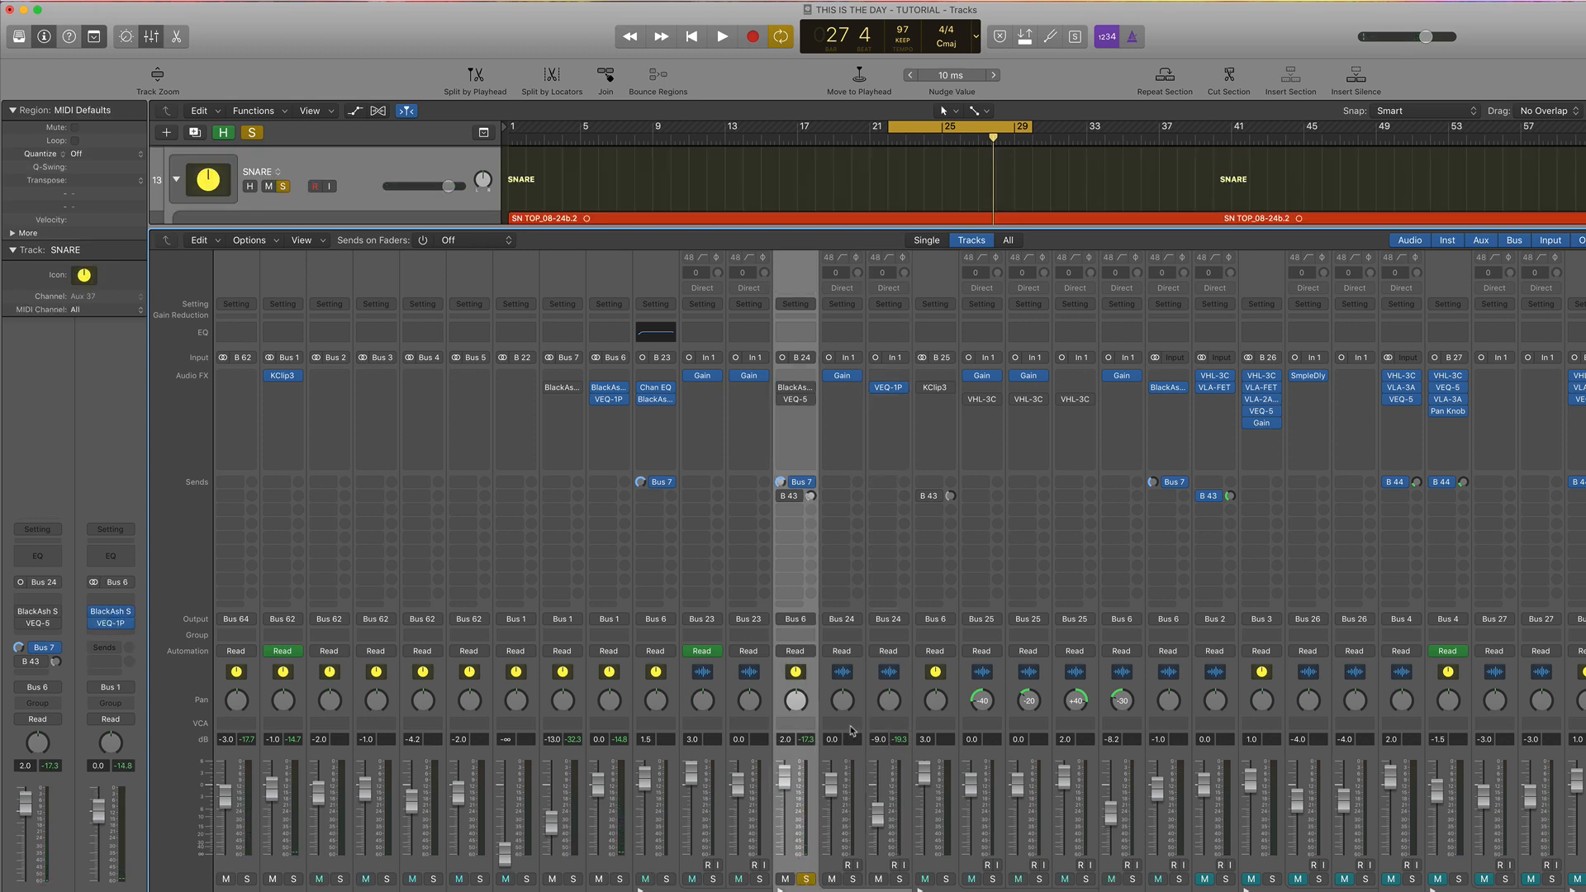
left_click(791, 388)
left_click(795, 400)
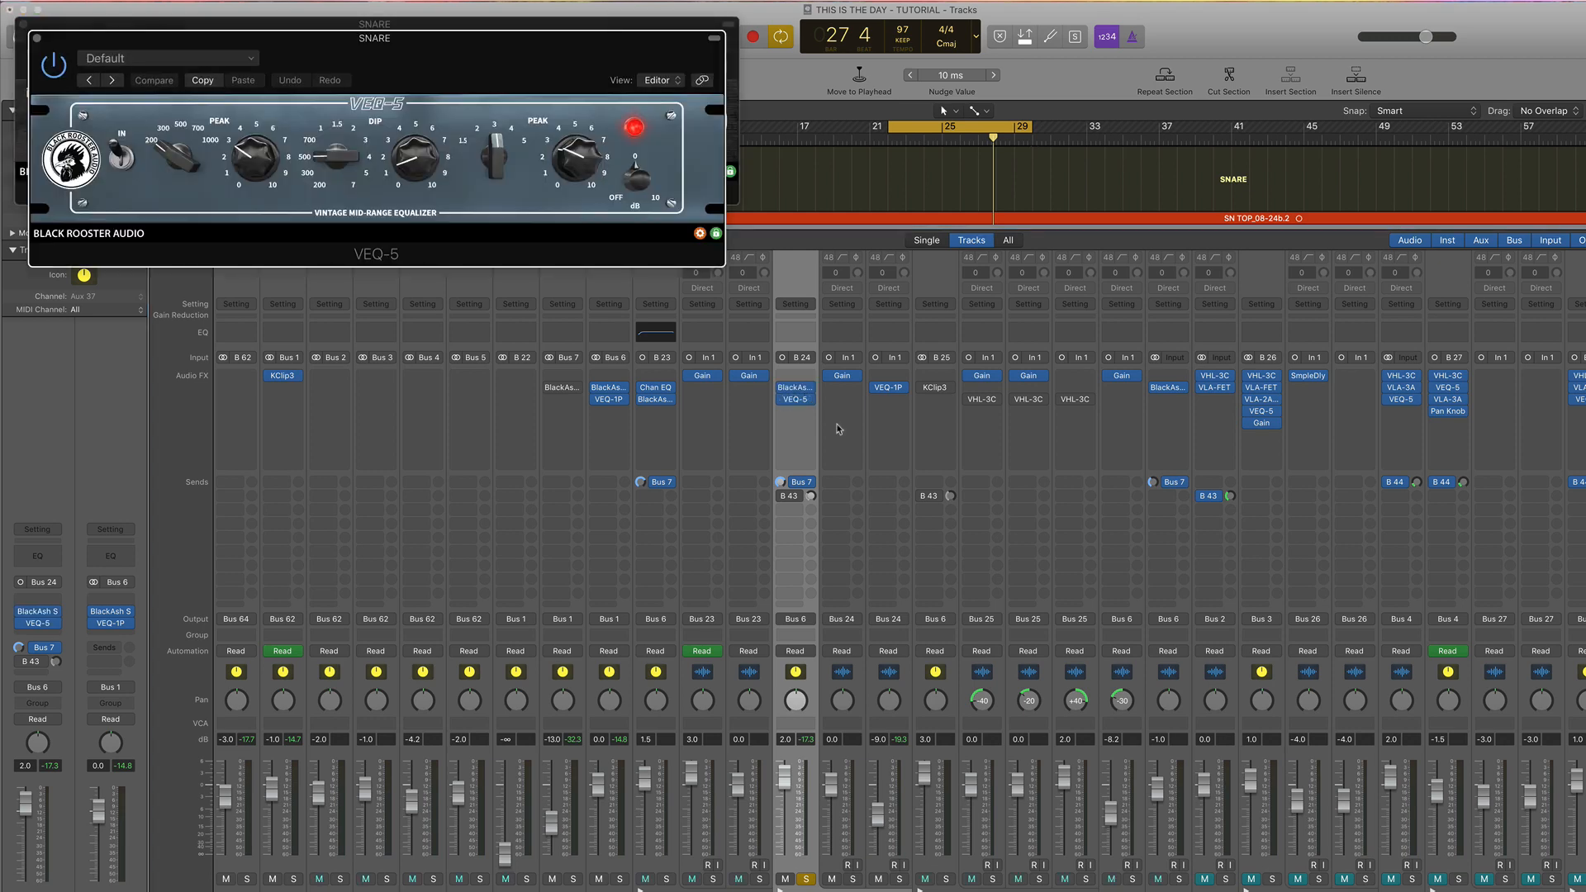
left_click_drag(544, 47, 1286, 91)
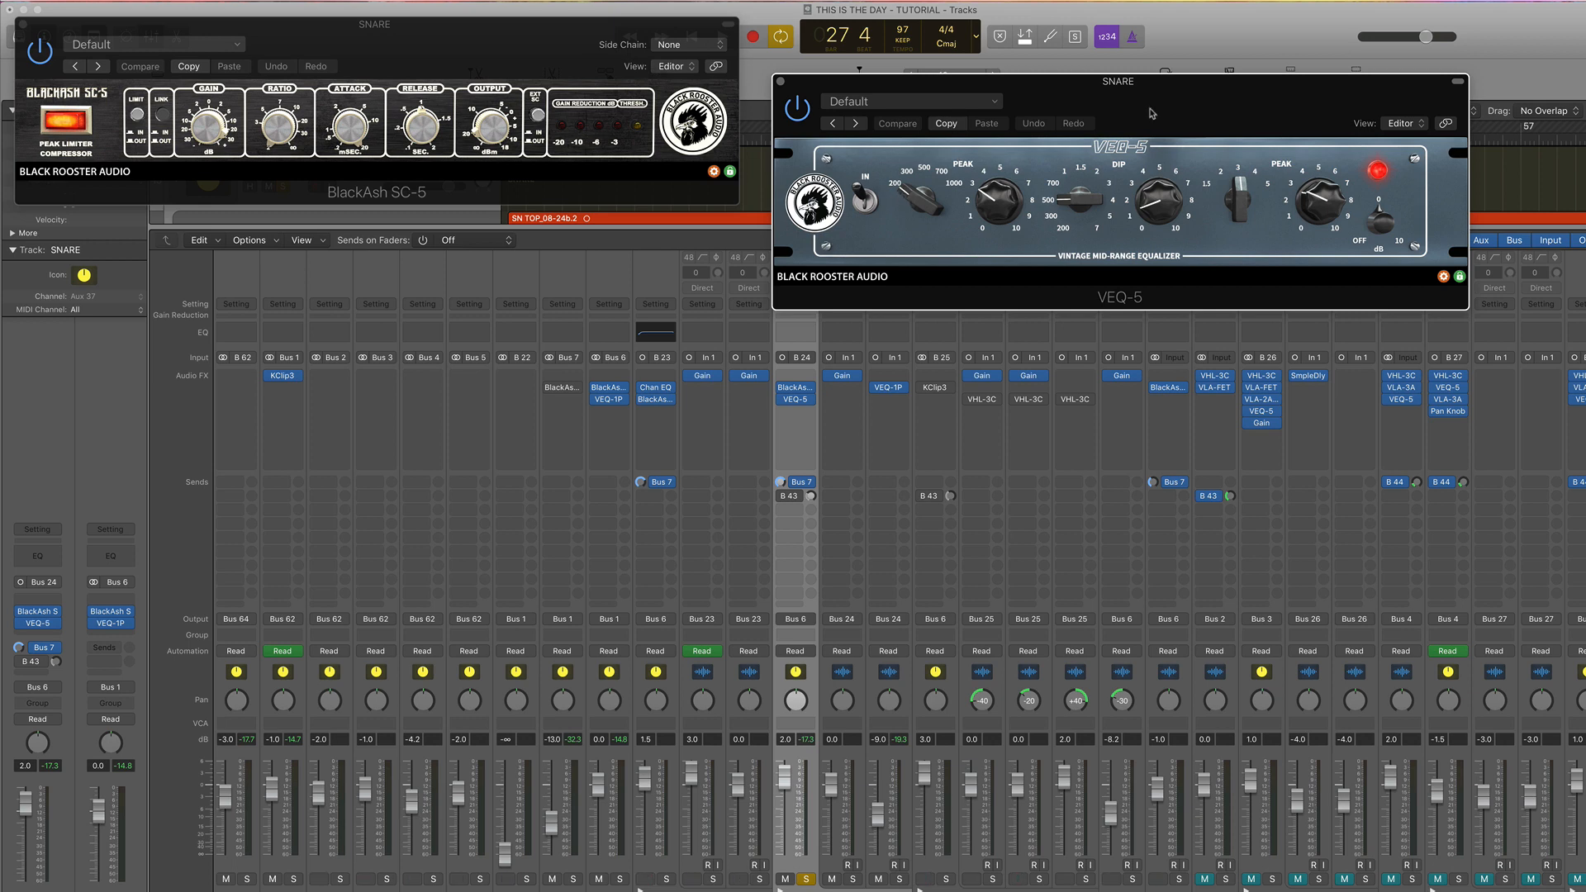
left_click_drag(1152, 113, 1229, 113)
Step: Audition the soloed SNARE bus through its BlackAsh SC-5 and VEQ-5 with both plug-in windows side by side
key("space")
left_click_drag(513, 53, 573, 96)
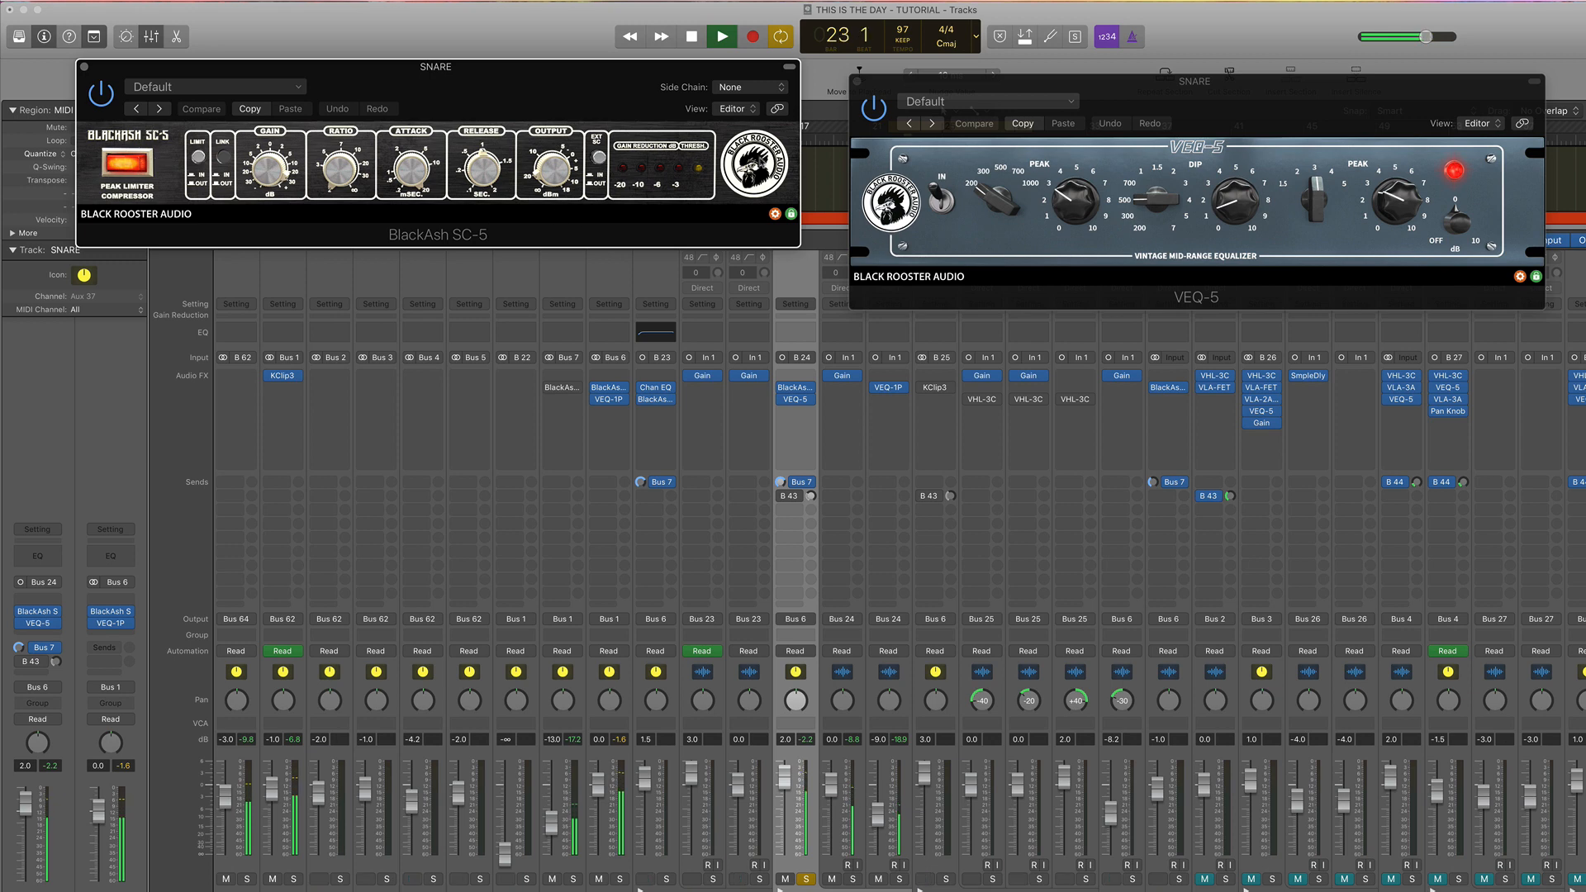
key("space")
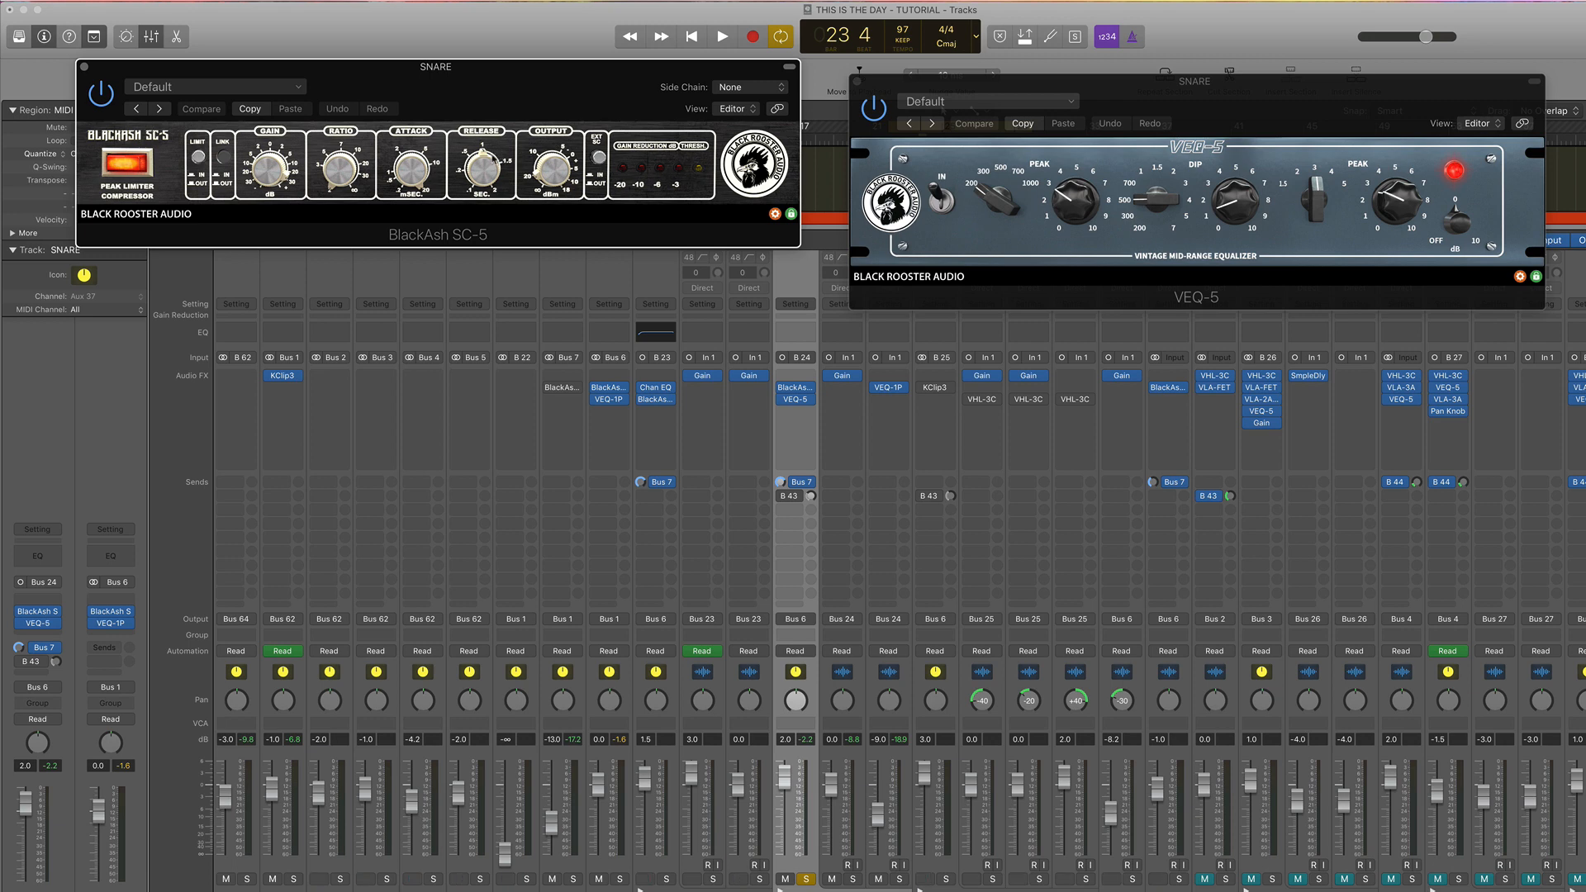
left_click(484, 166)
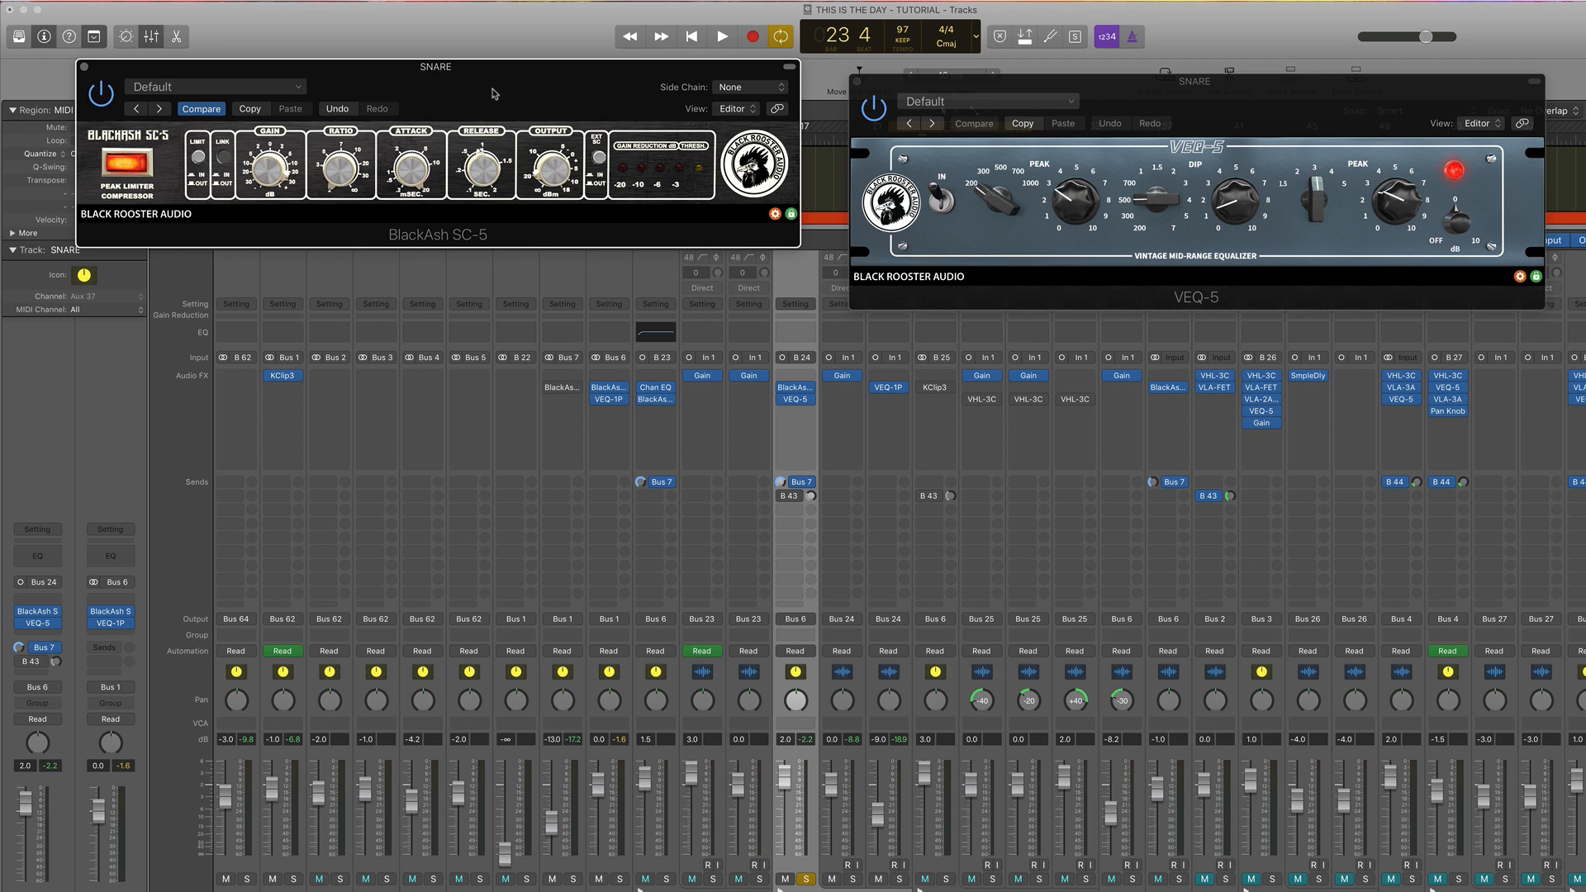
Step: Compare the SNARE bus with its VEQ-5 switched out and in during playback, and replay the snare section
key("space")
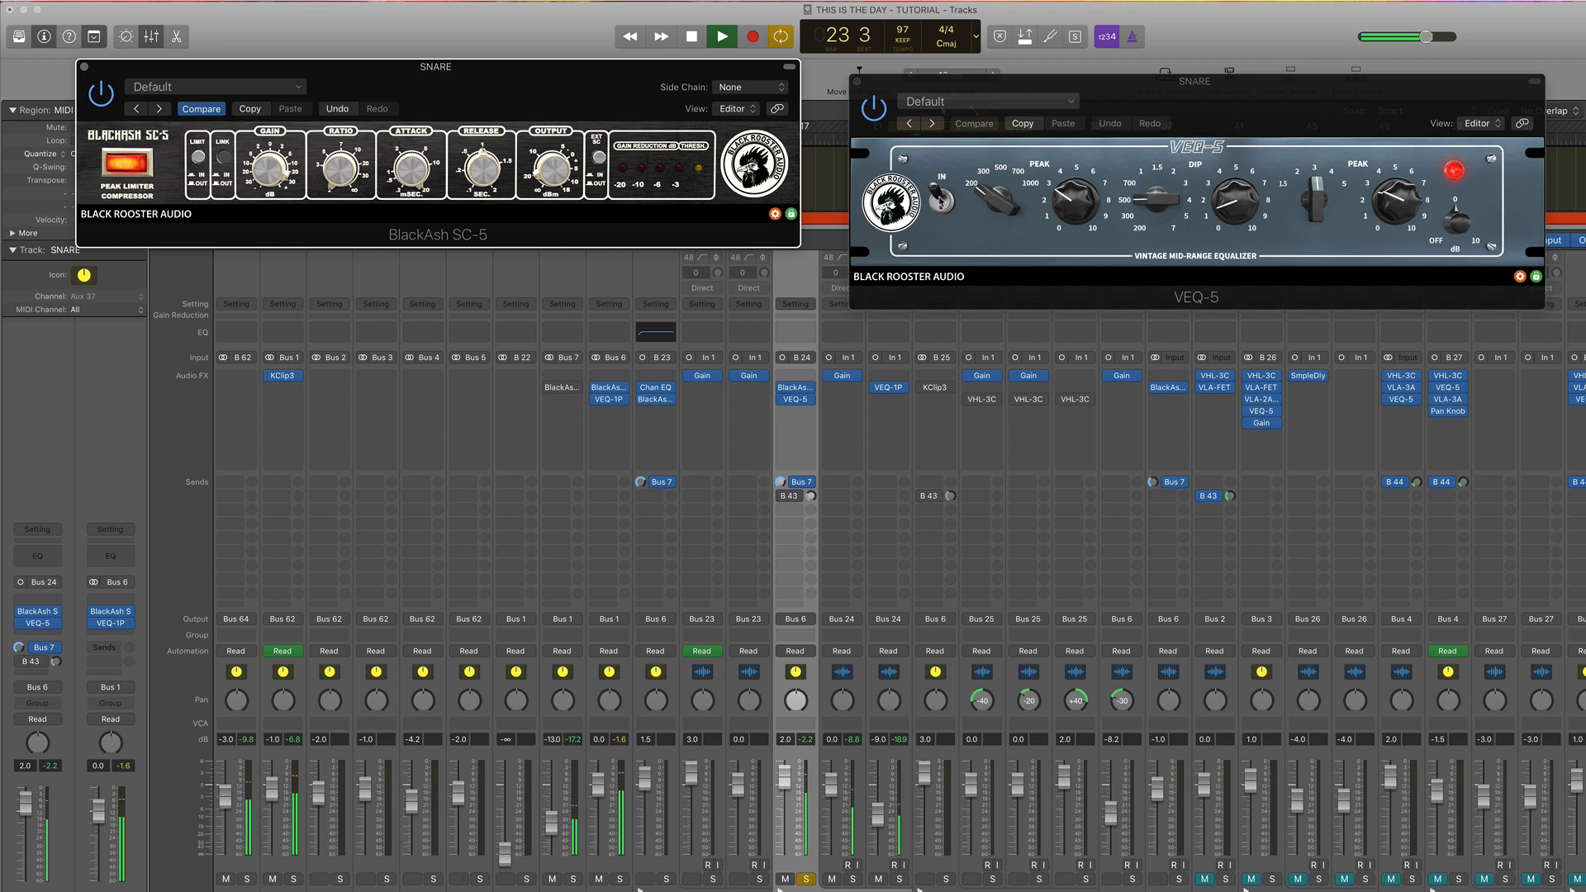
left_click(943, 204)
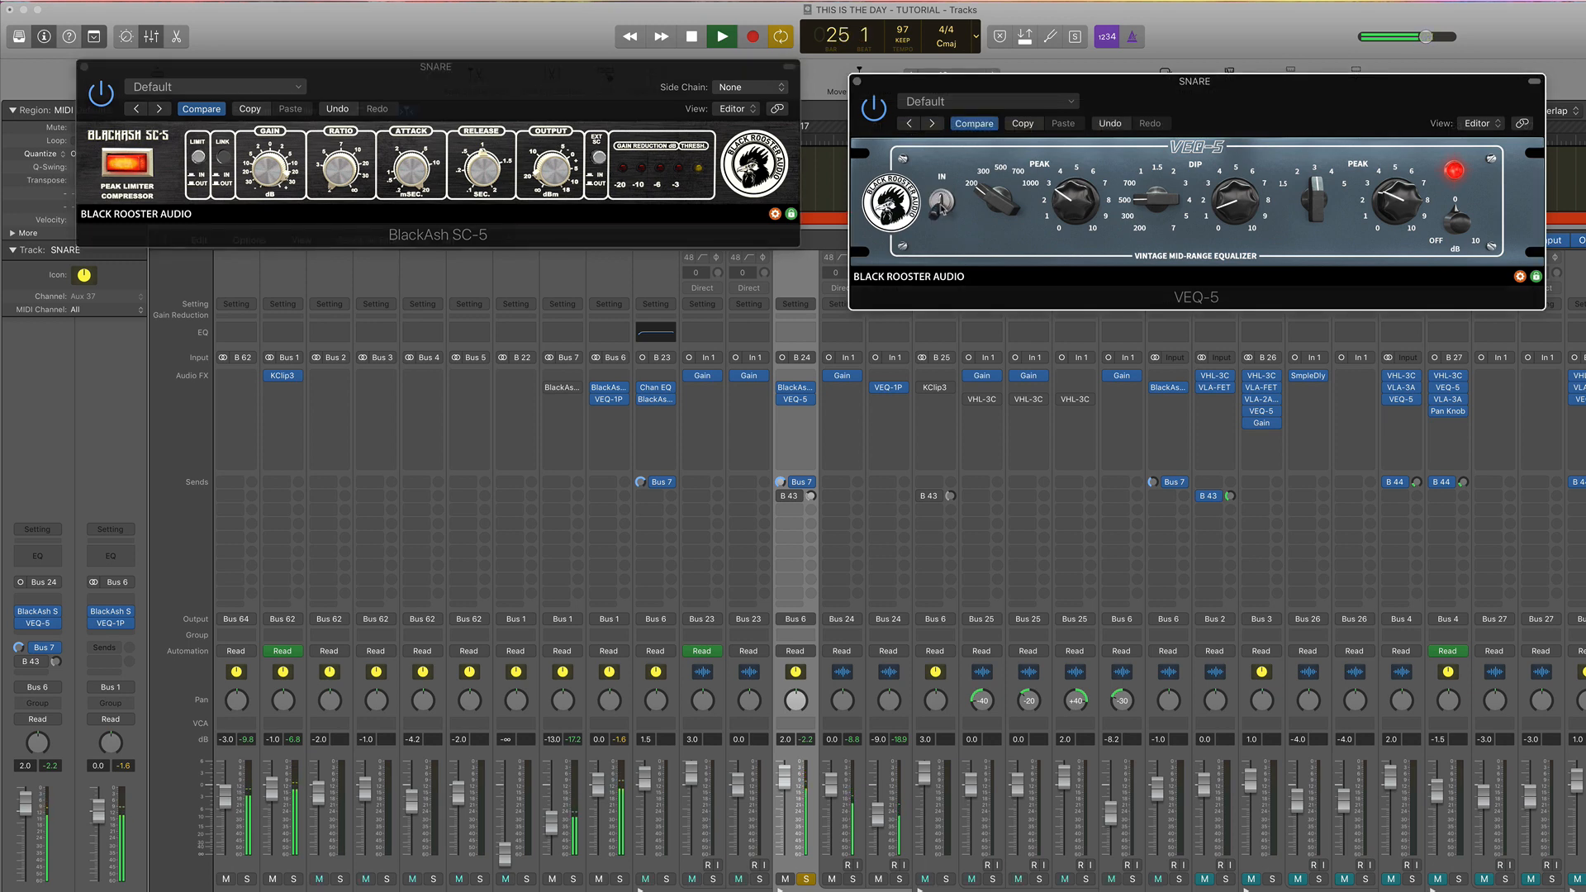
left_click(941, 204)
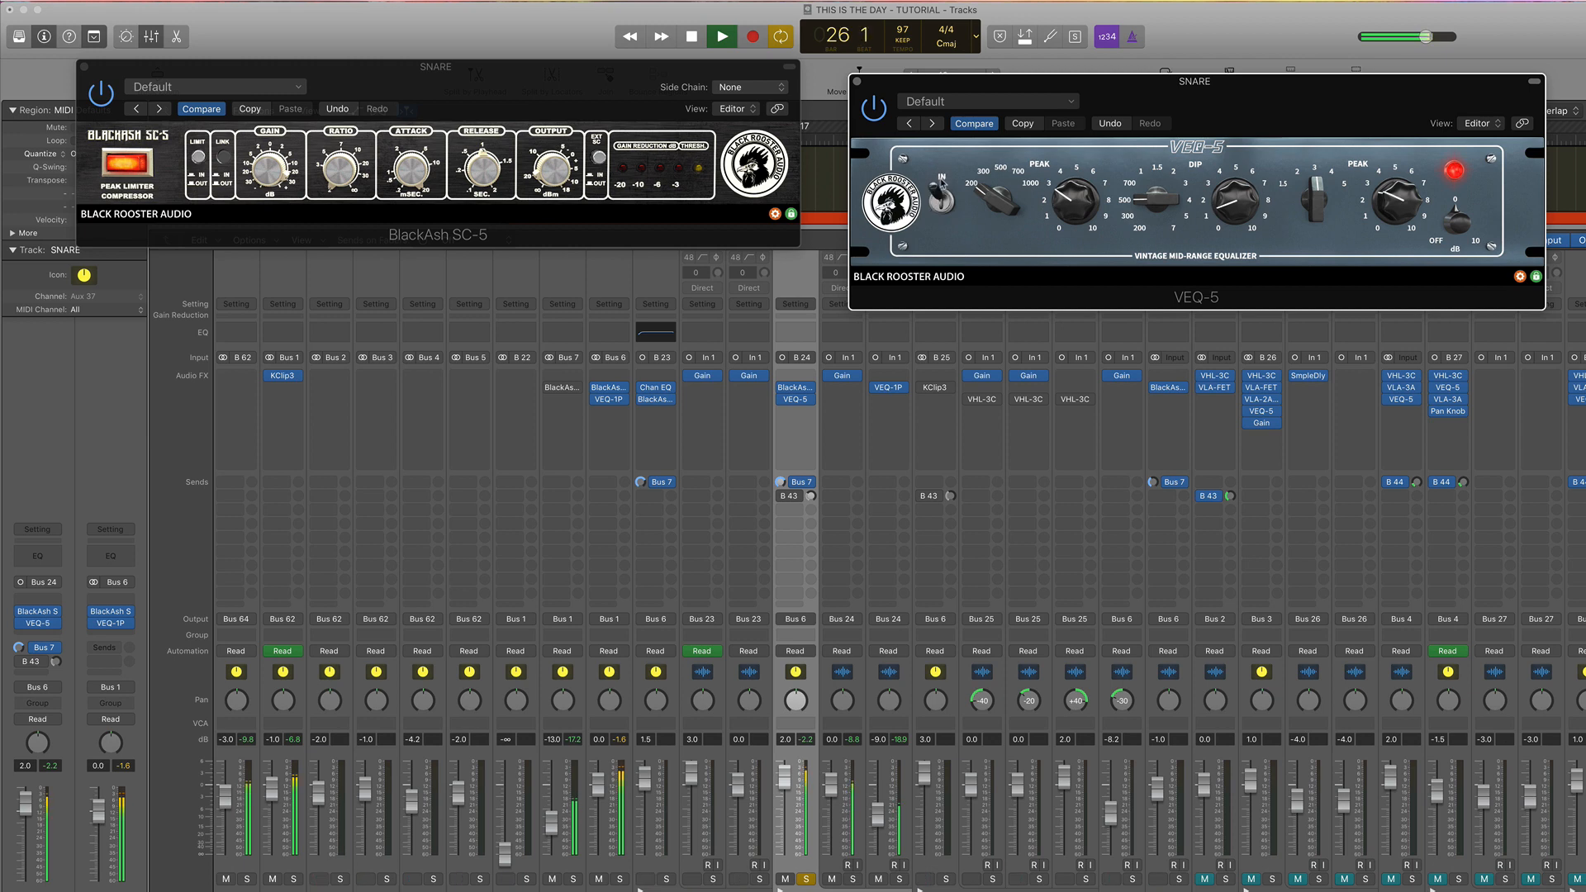
key("space")
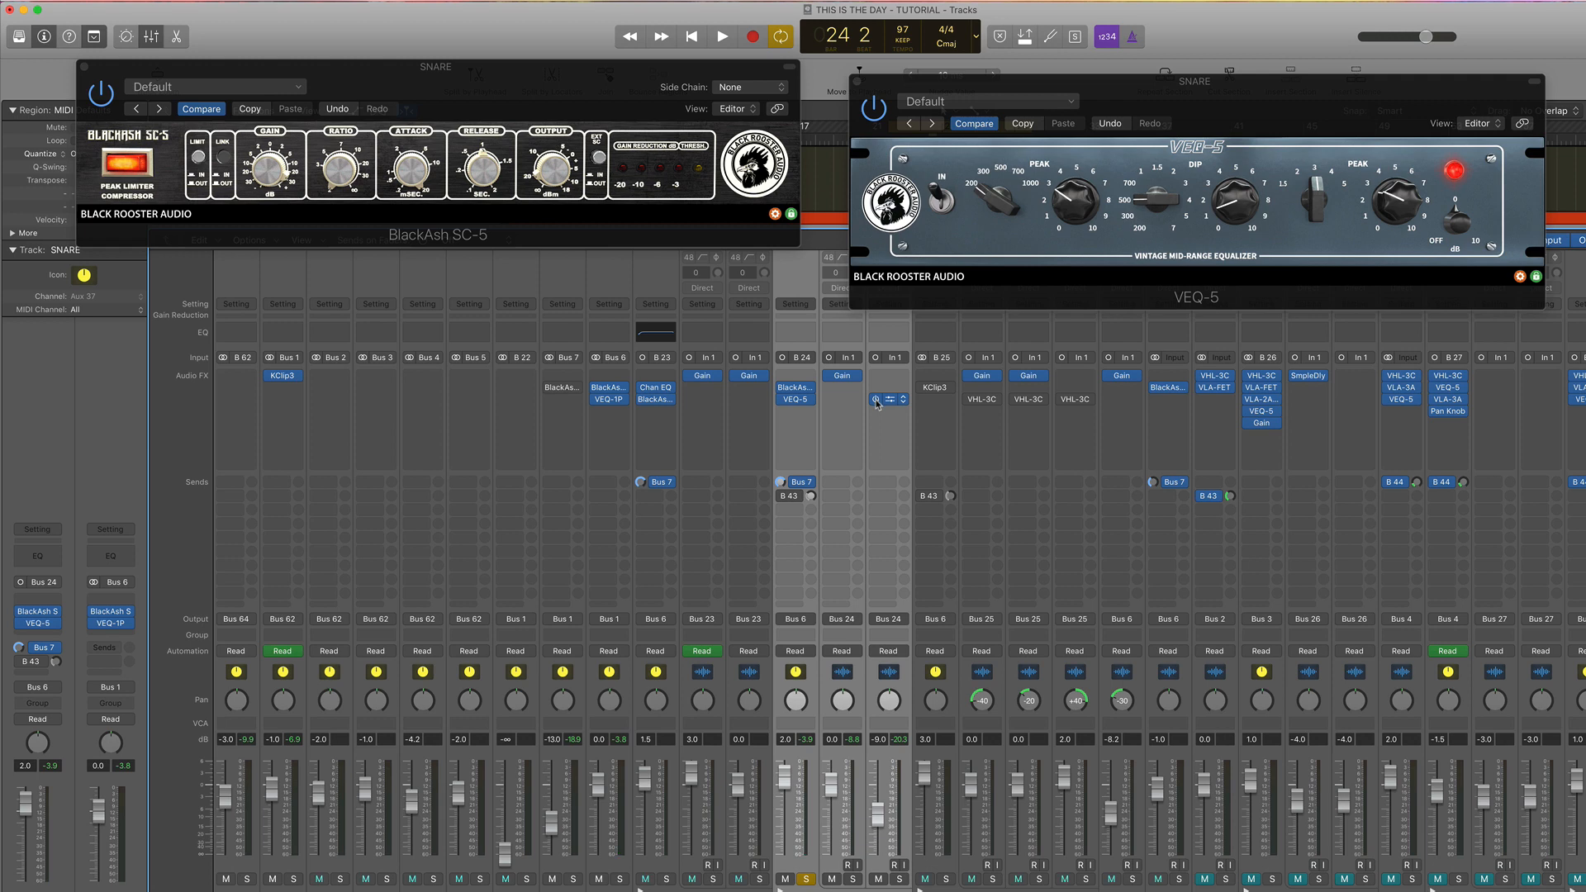
key("space")
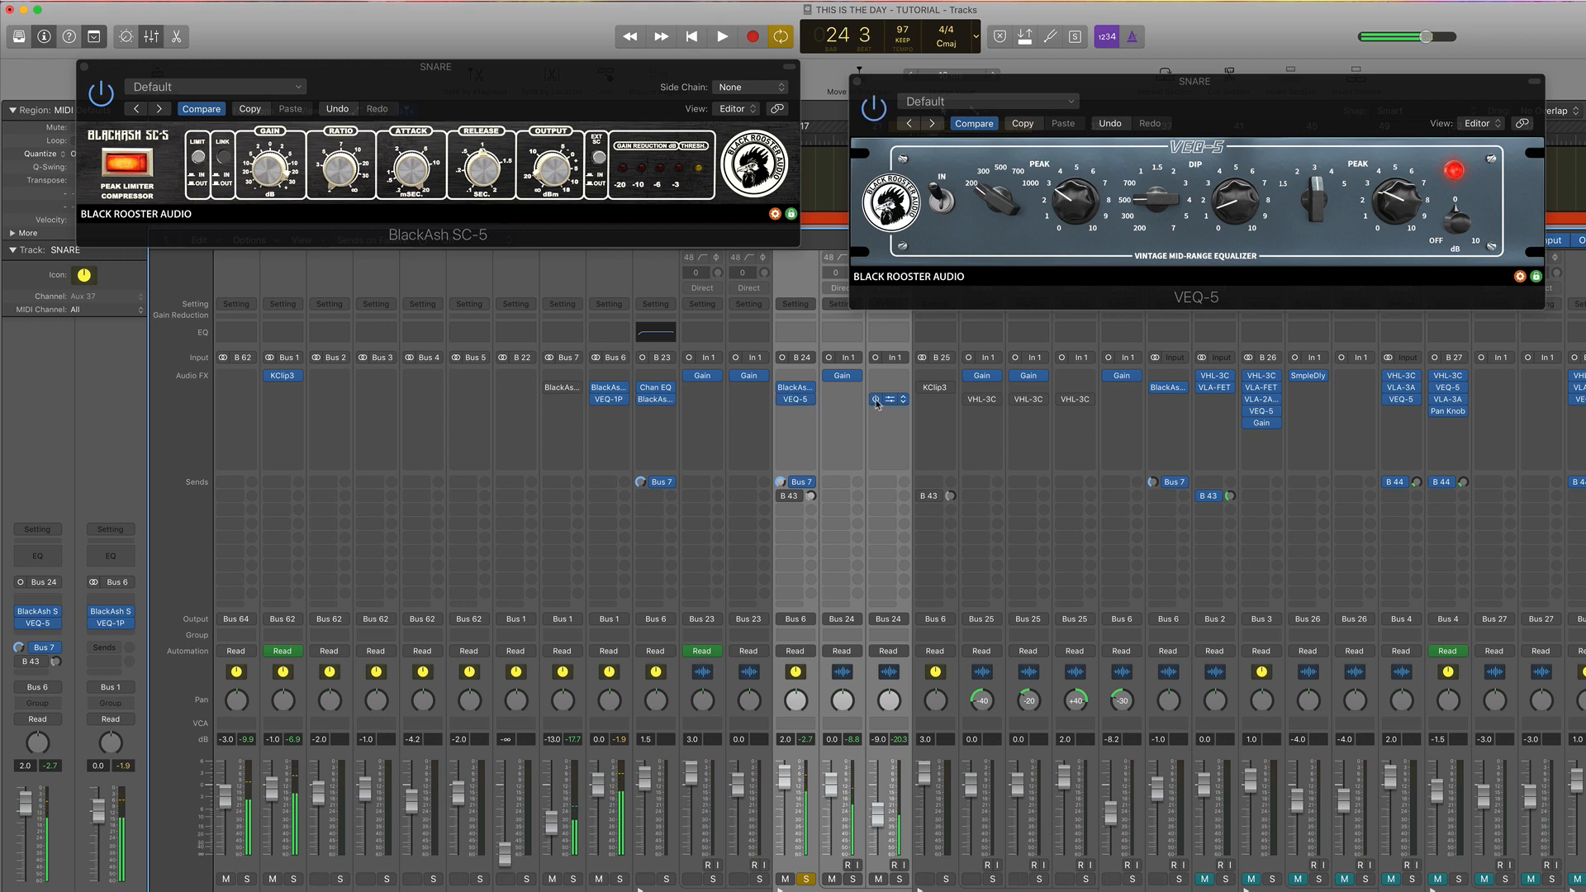
key("space")
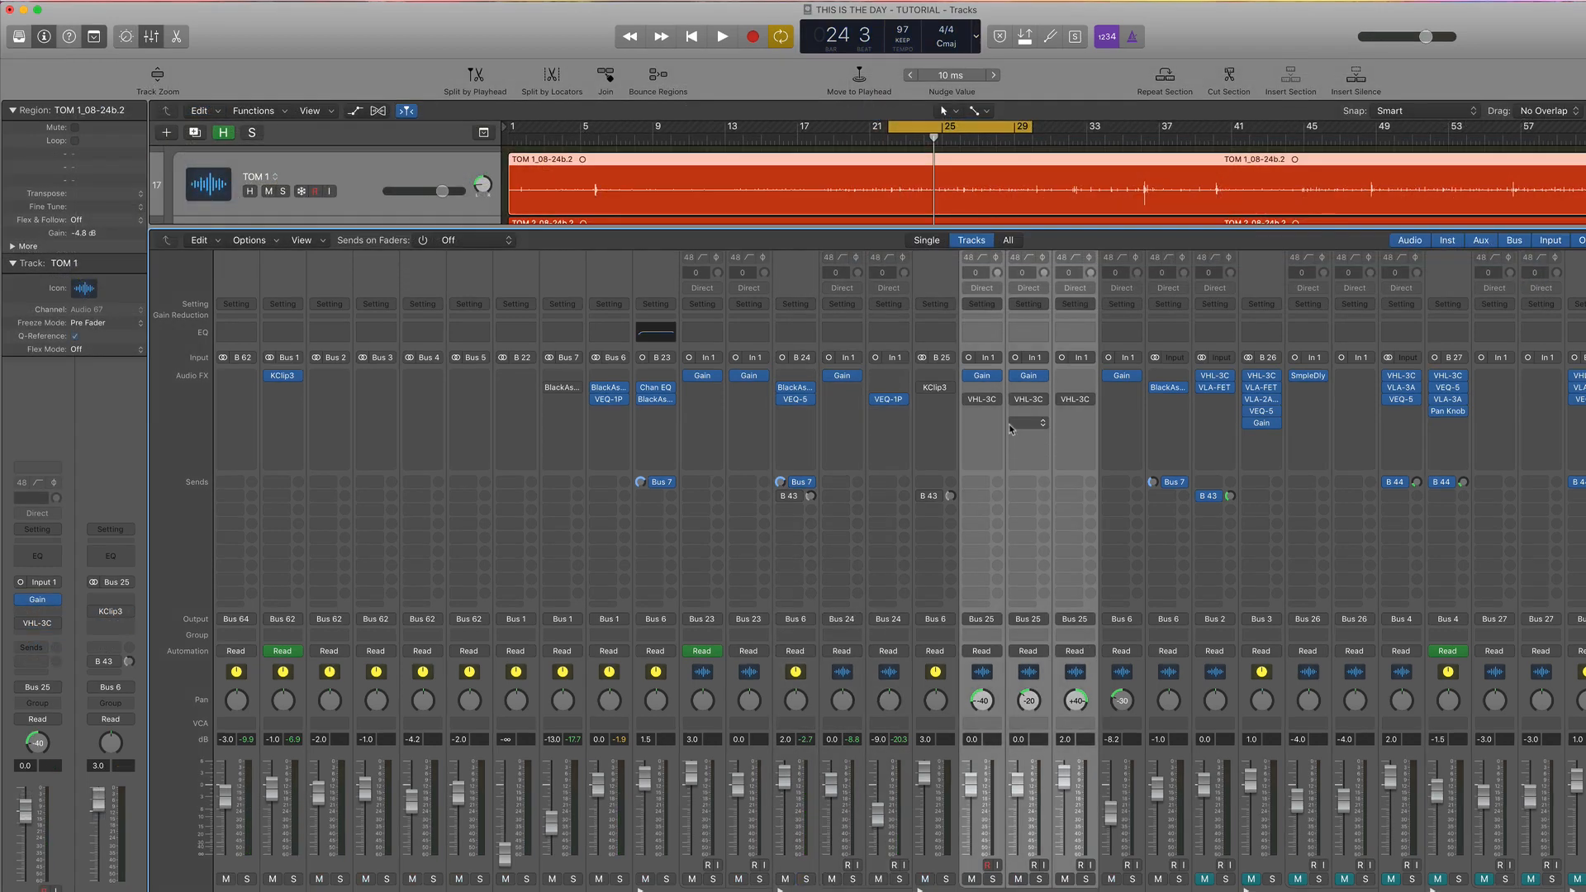
Step: Enable the VHL-3C filters on TOM 1, TOM 2 and TOM 3, and inspect the TOM 1 and TOM 3 filter settings
left_click(969, 399)
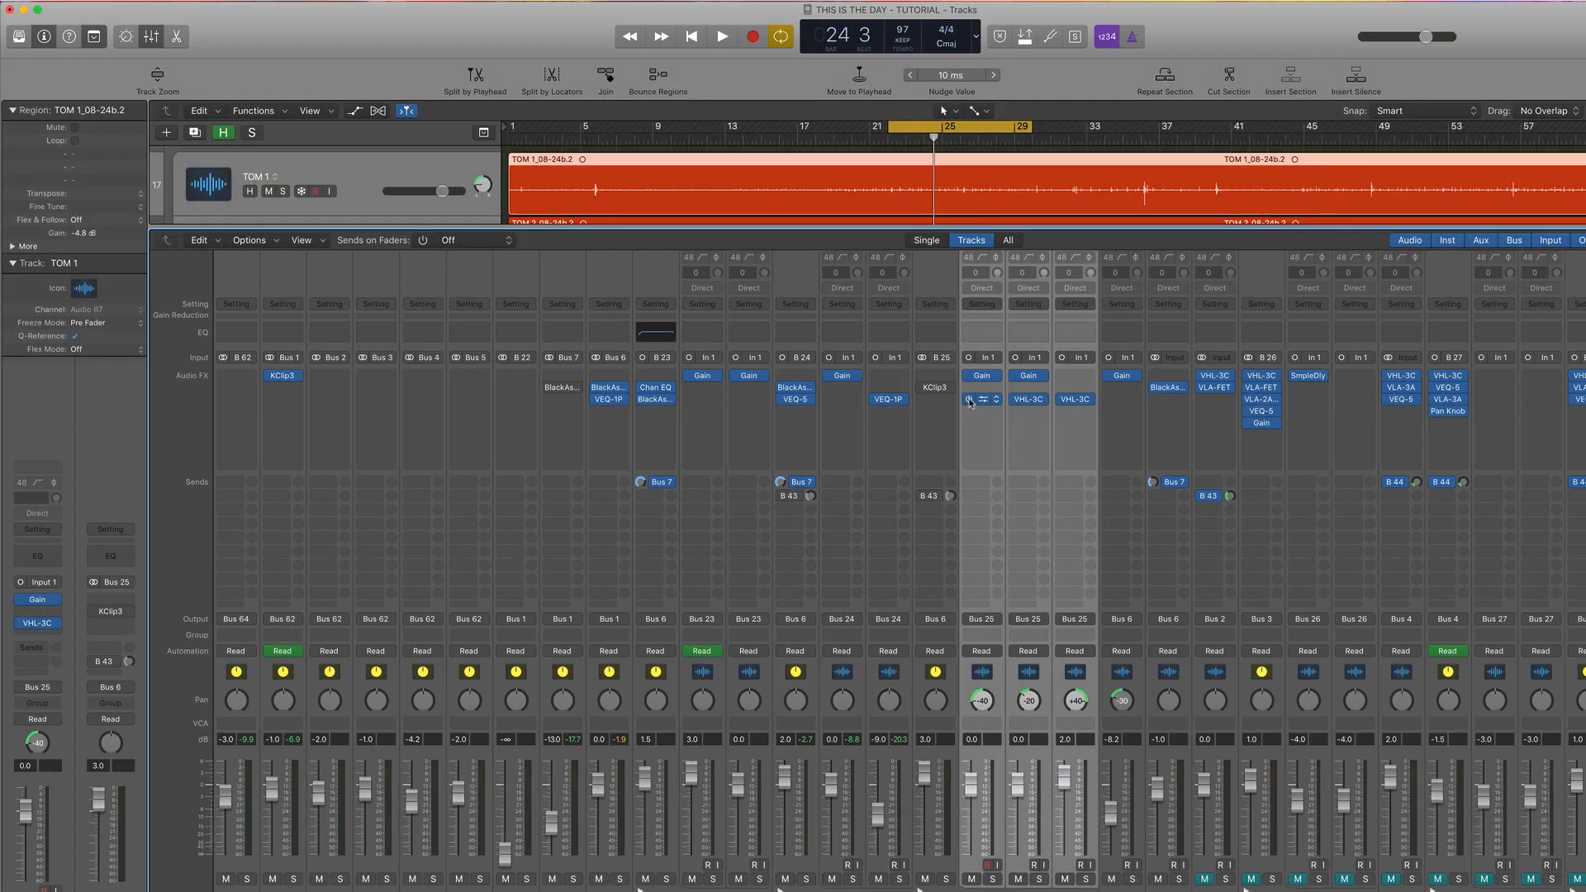
left_click(984, 400)
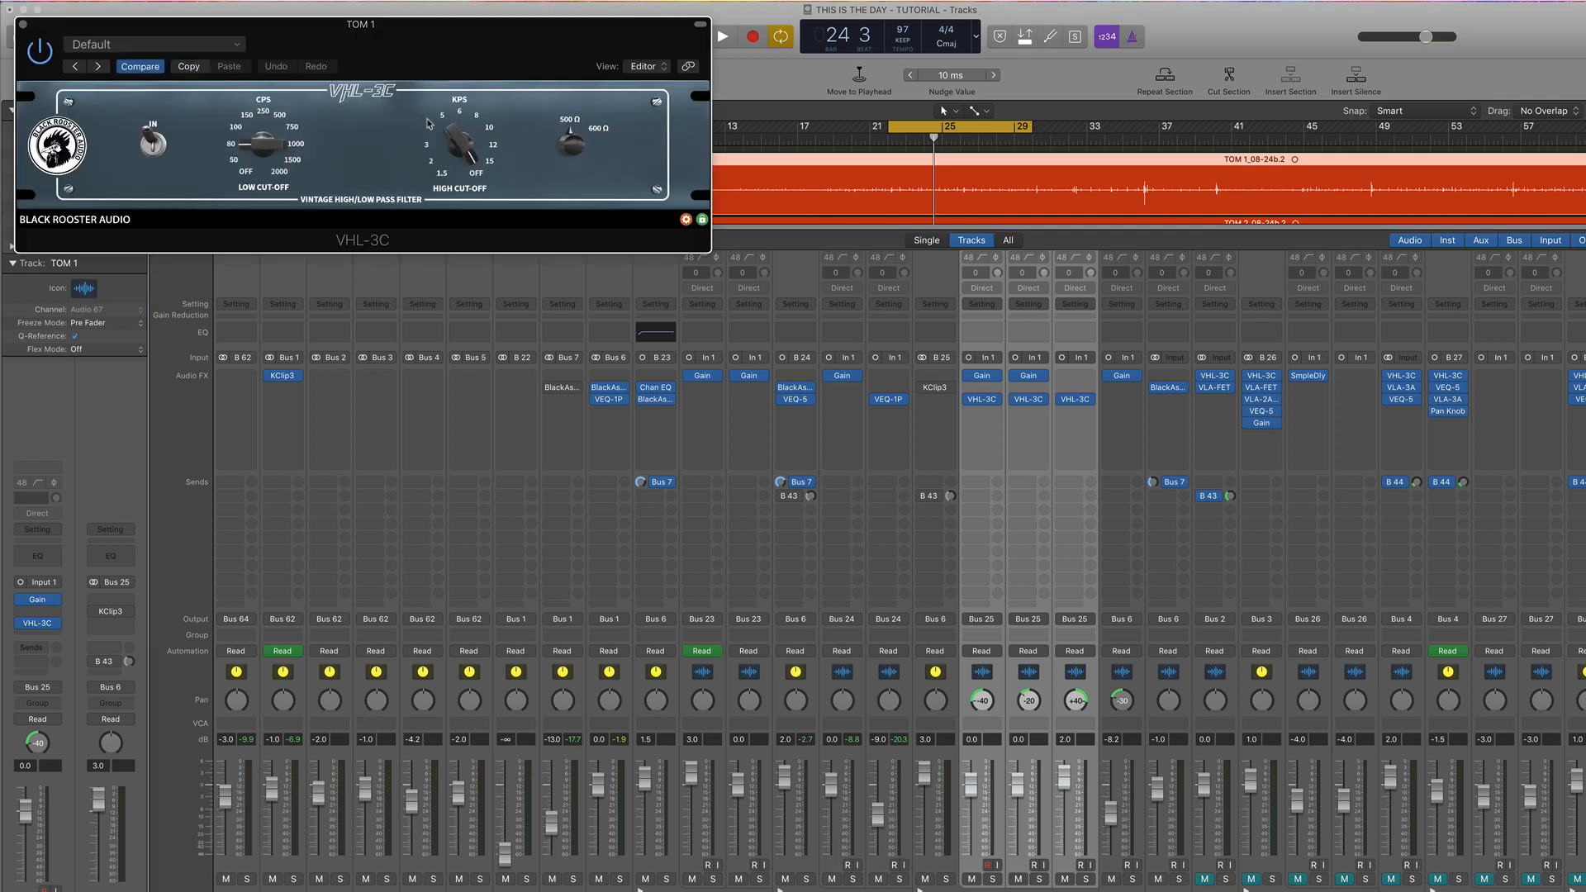
left_click_drag(436, 51, 502, 58)
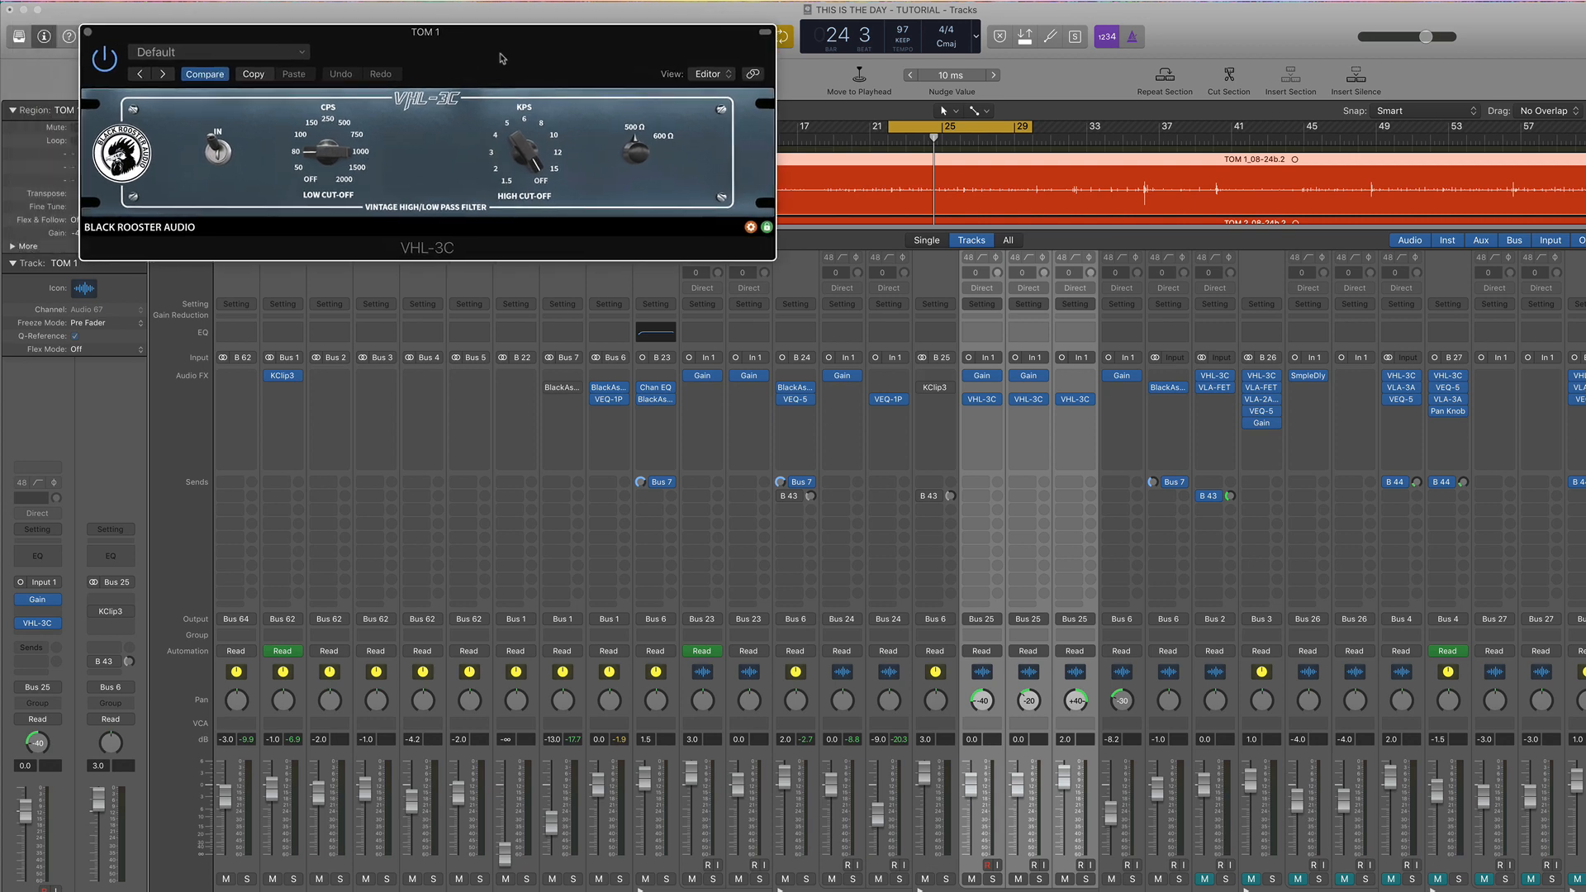
left_click(88, 33)
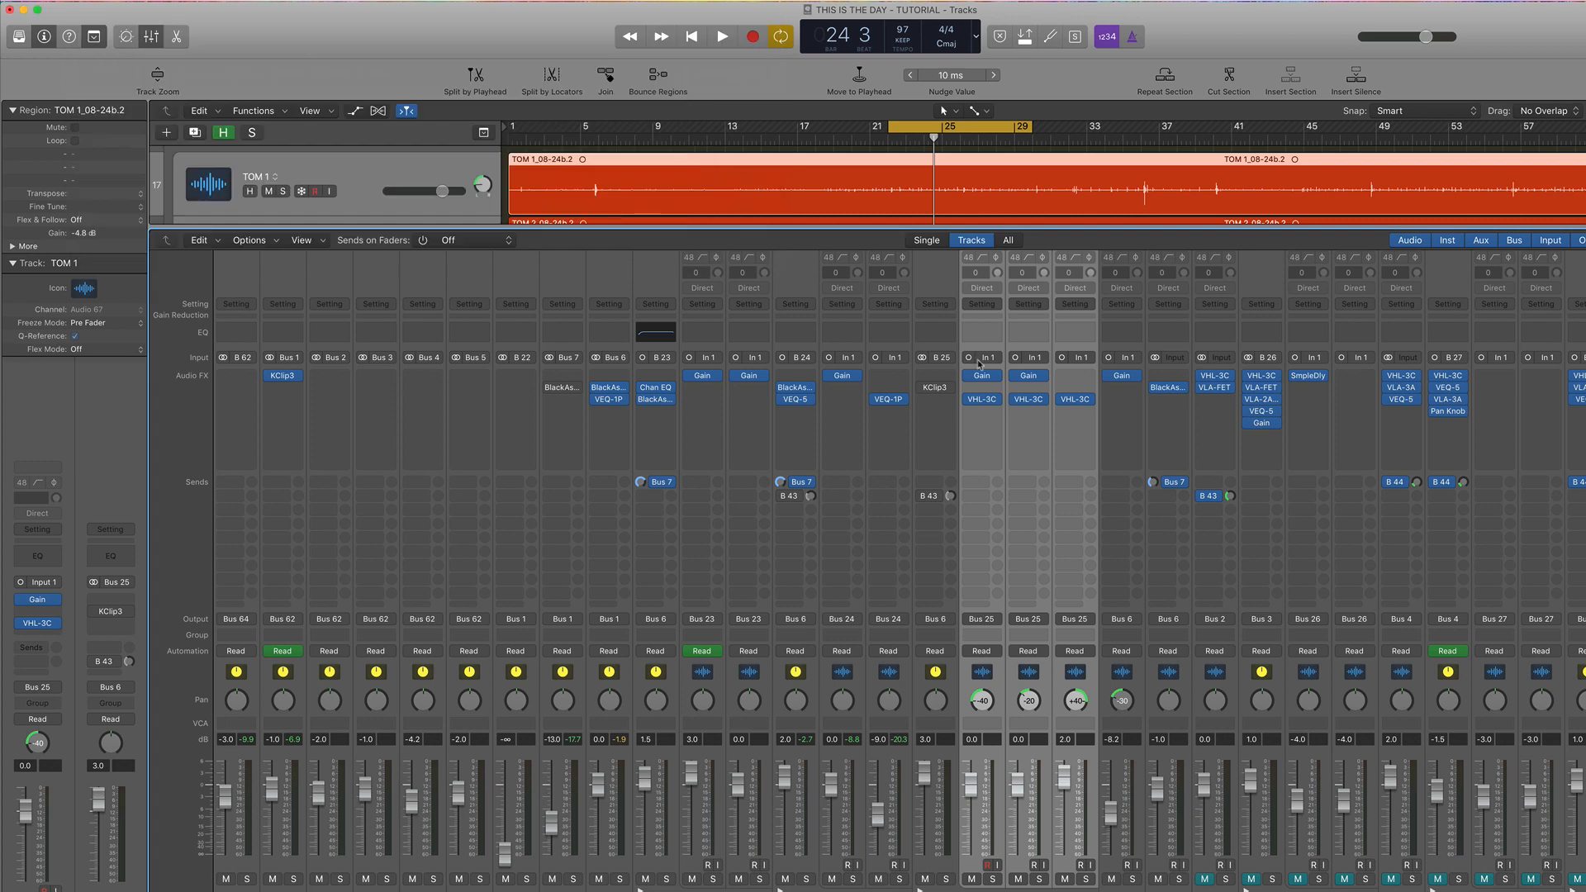
left_click(1079, 402)
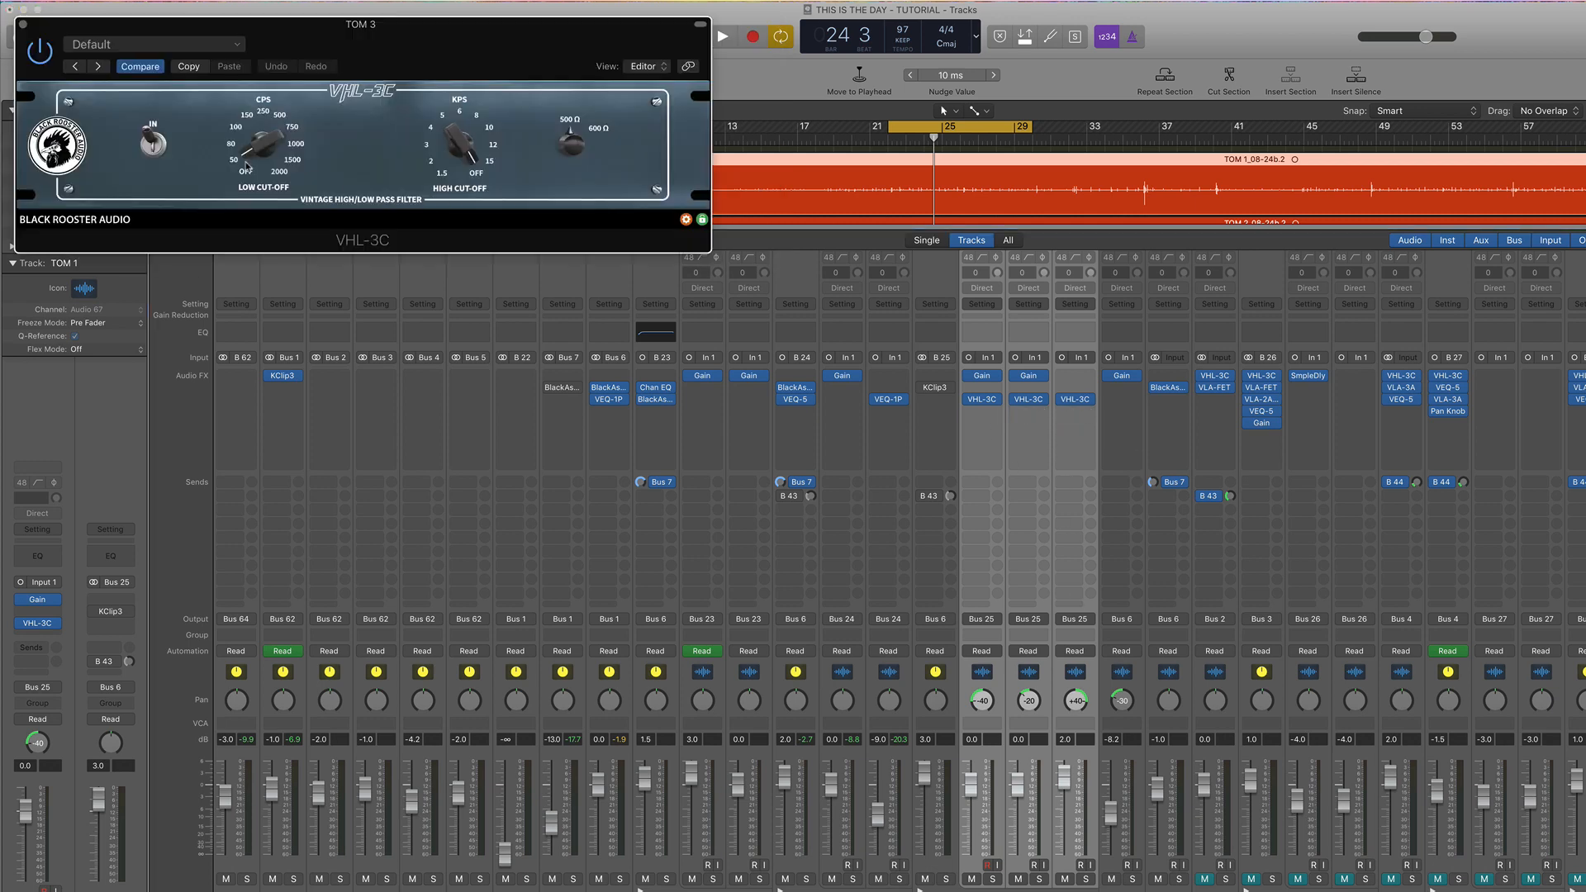
left_click(23, 26)
Step: Enable KClip3 on the TOMS bus, check its clipping meter on the toms around bar 36, and close its window
left_click(947, 674)
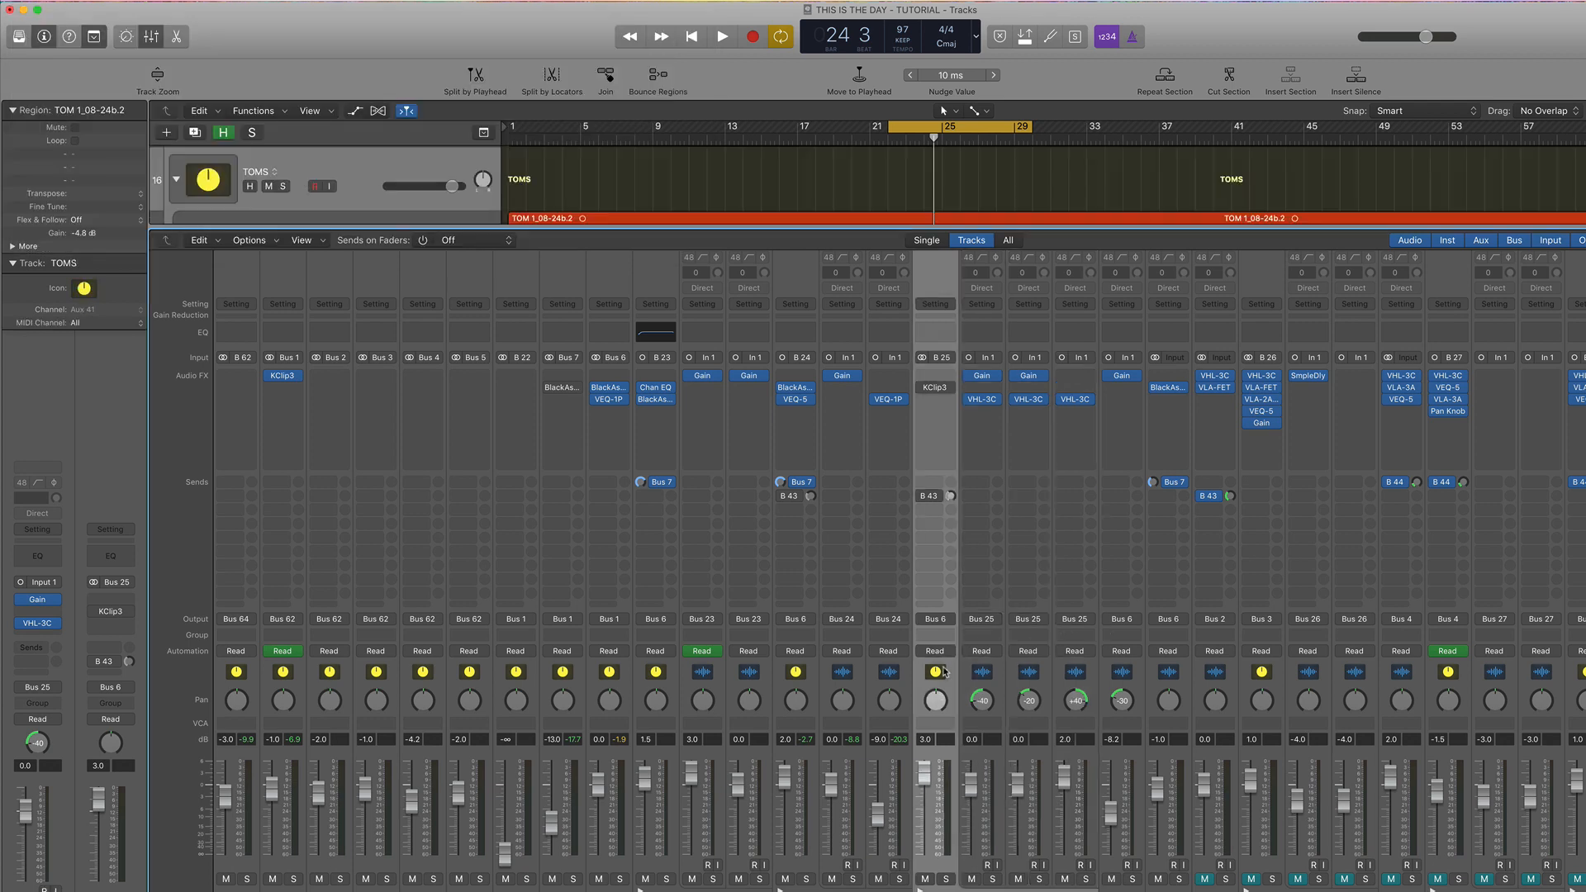
left_click(936, 388)
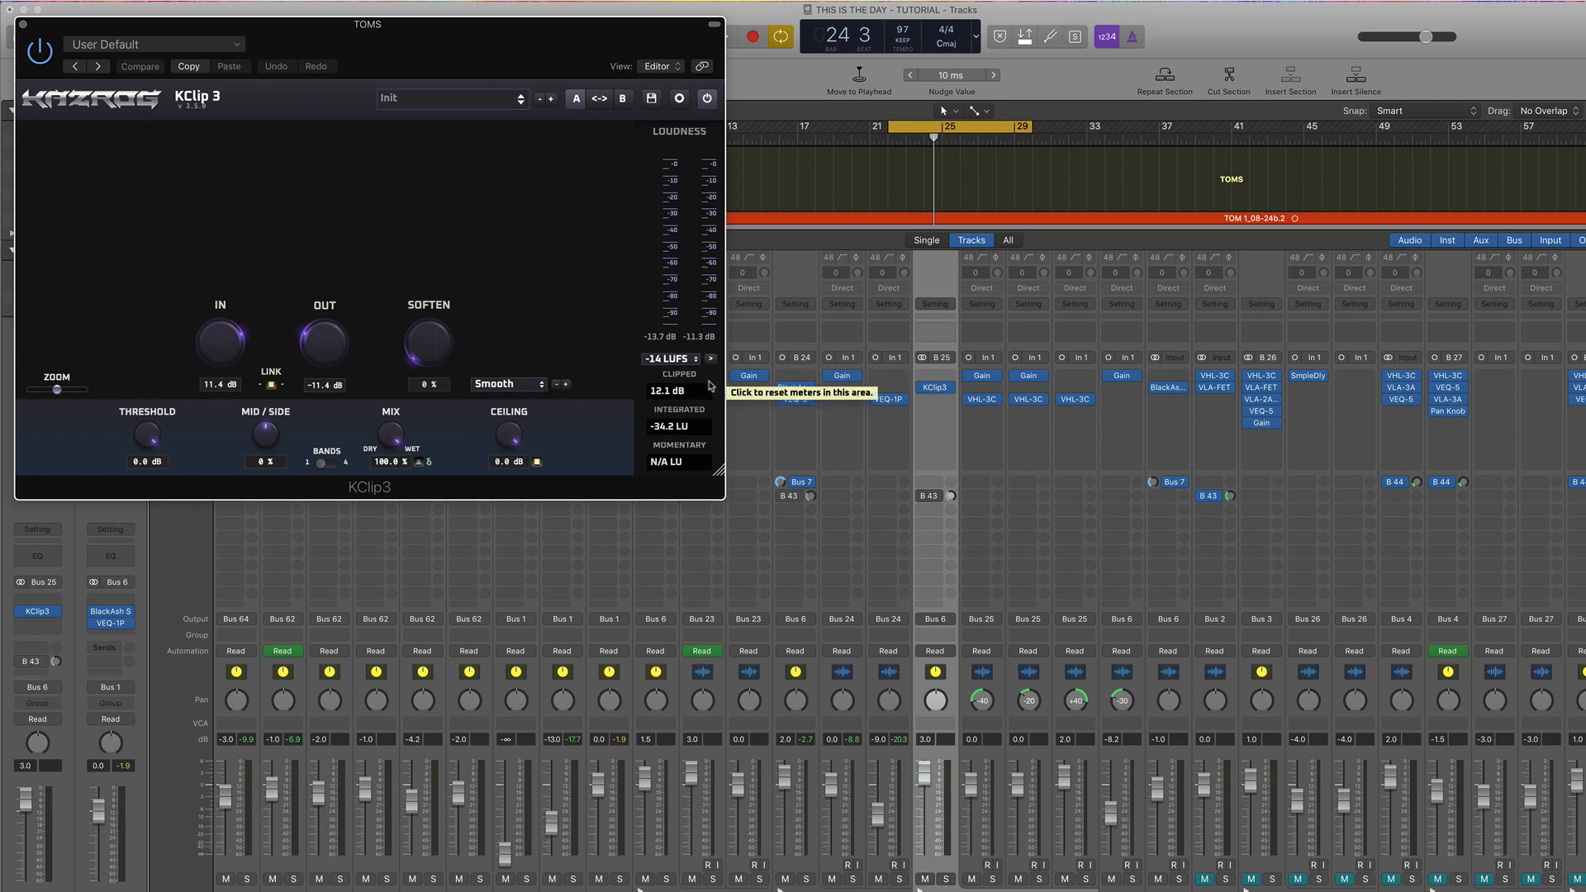
key("x")
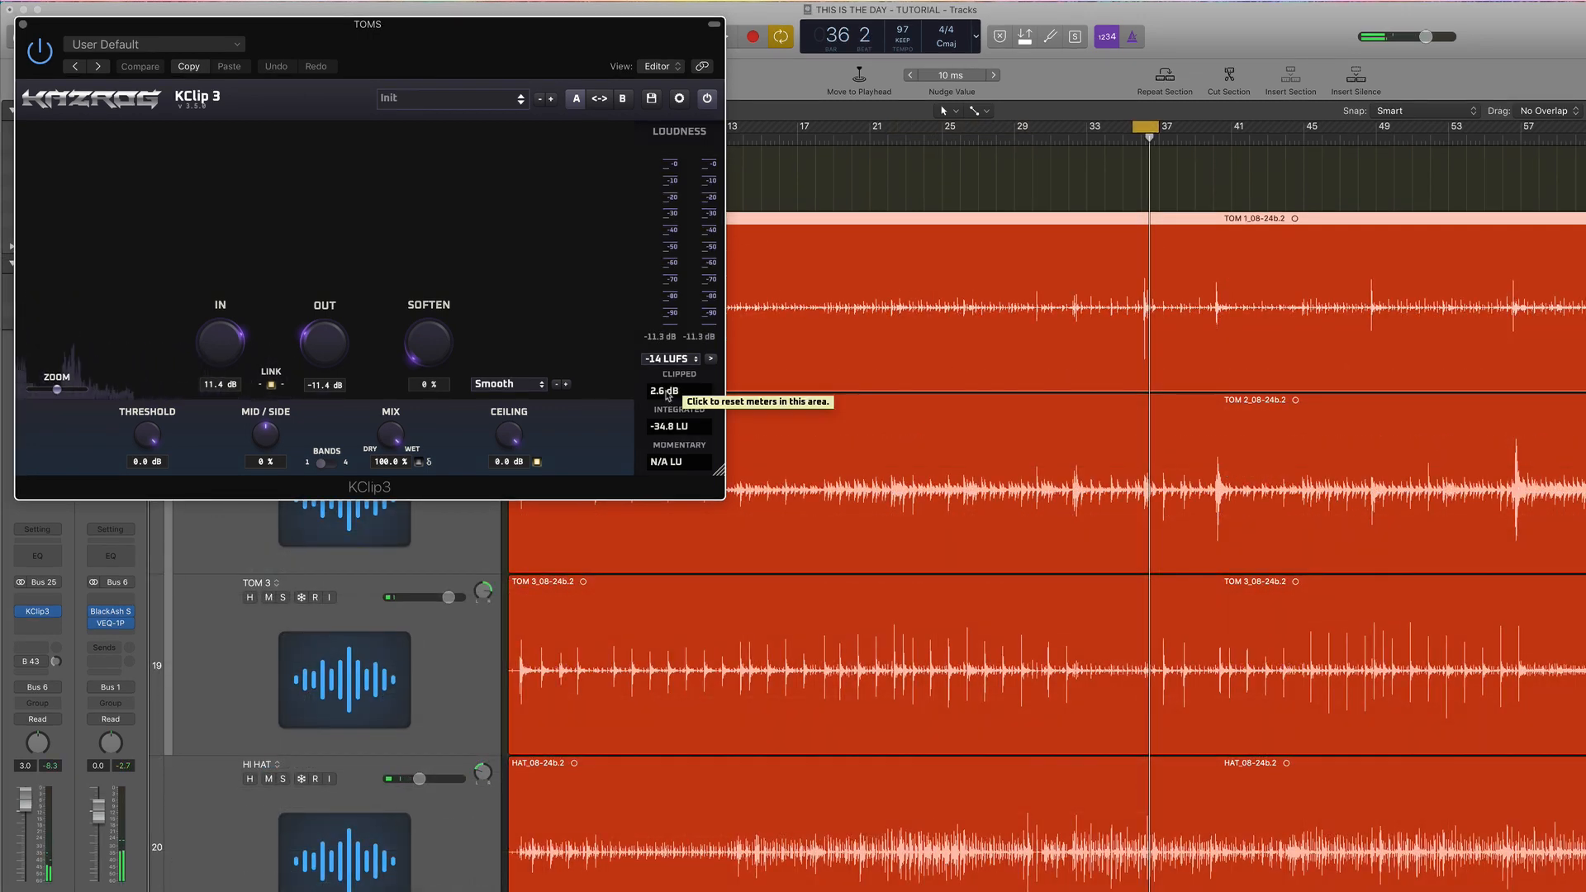
left_click(667, 393)
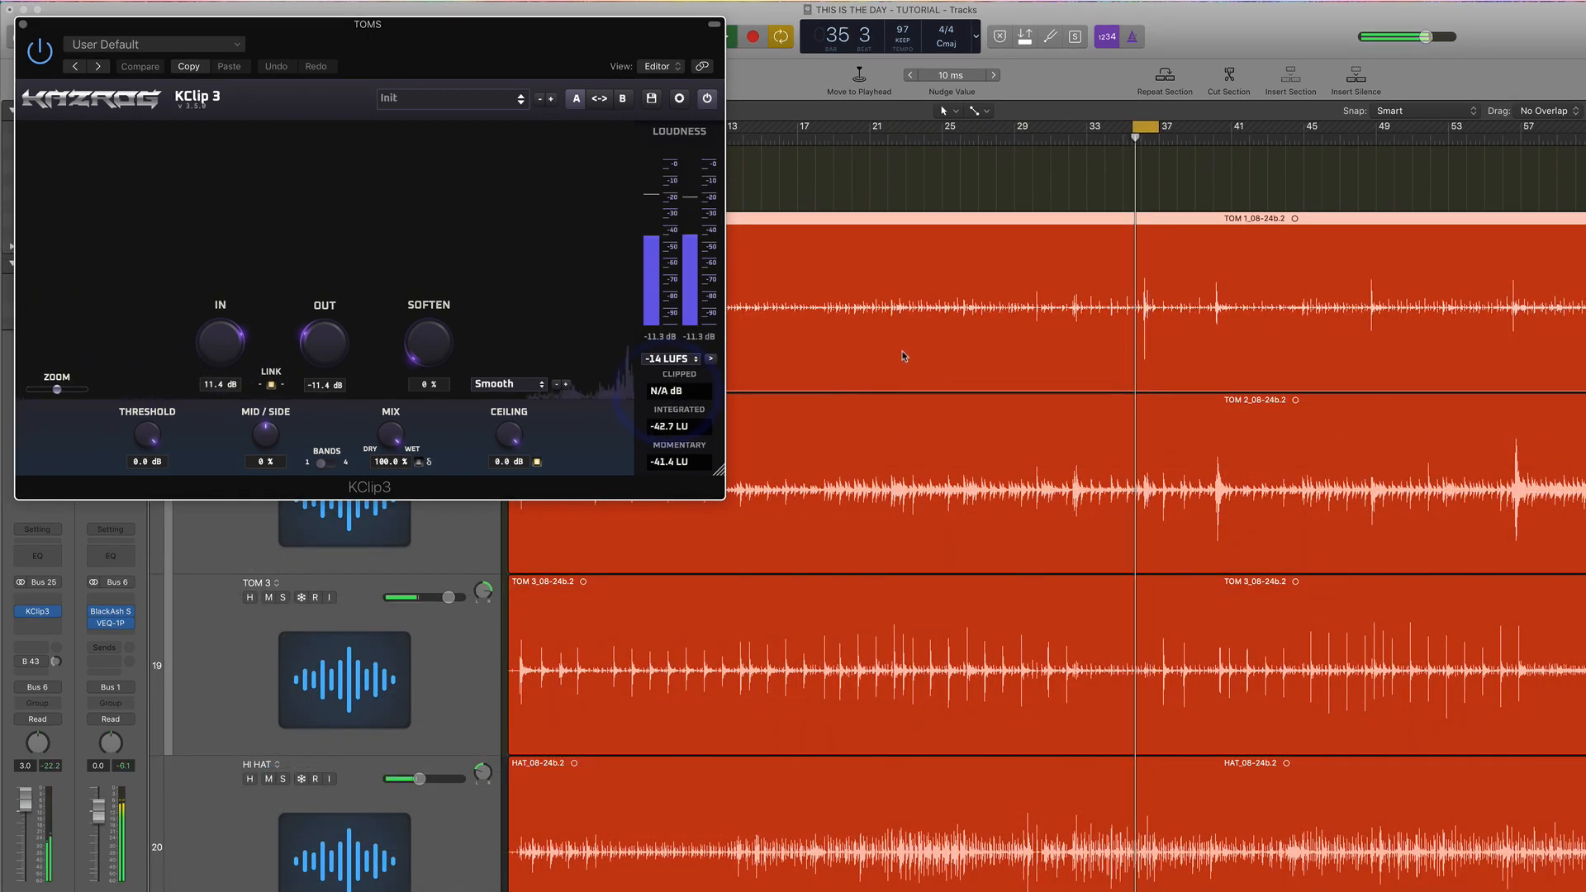
key("space")
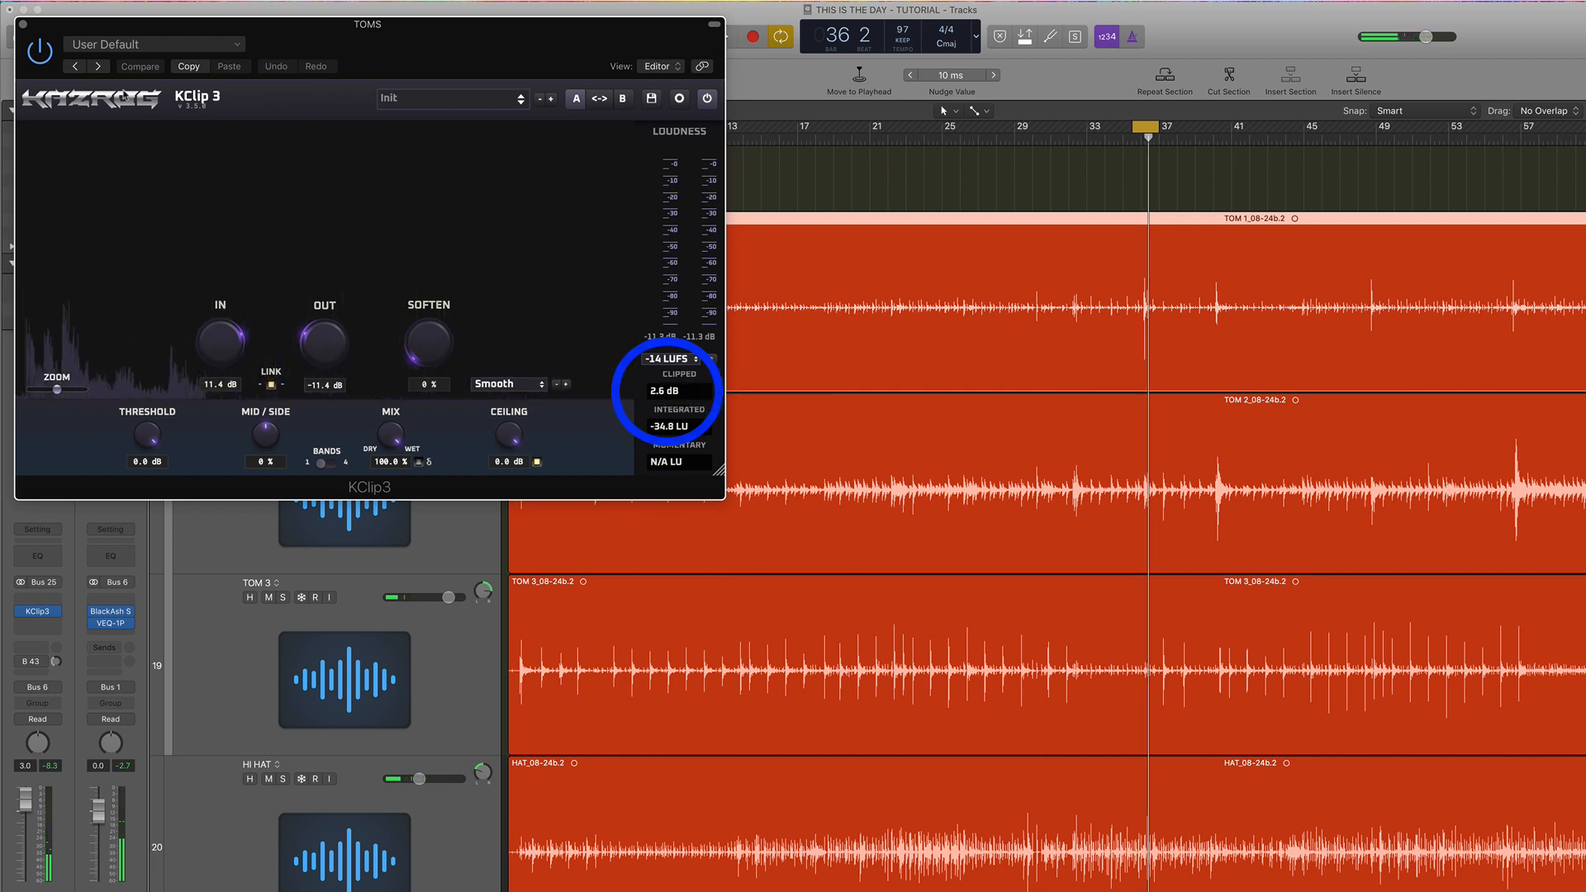
left_click(24, 25)
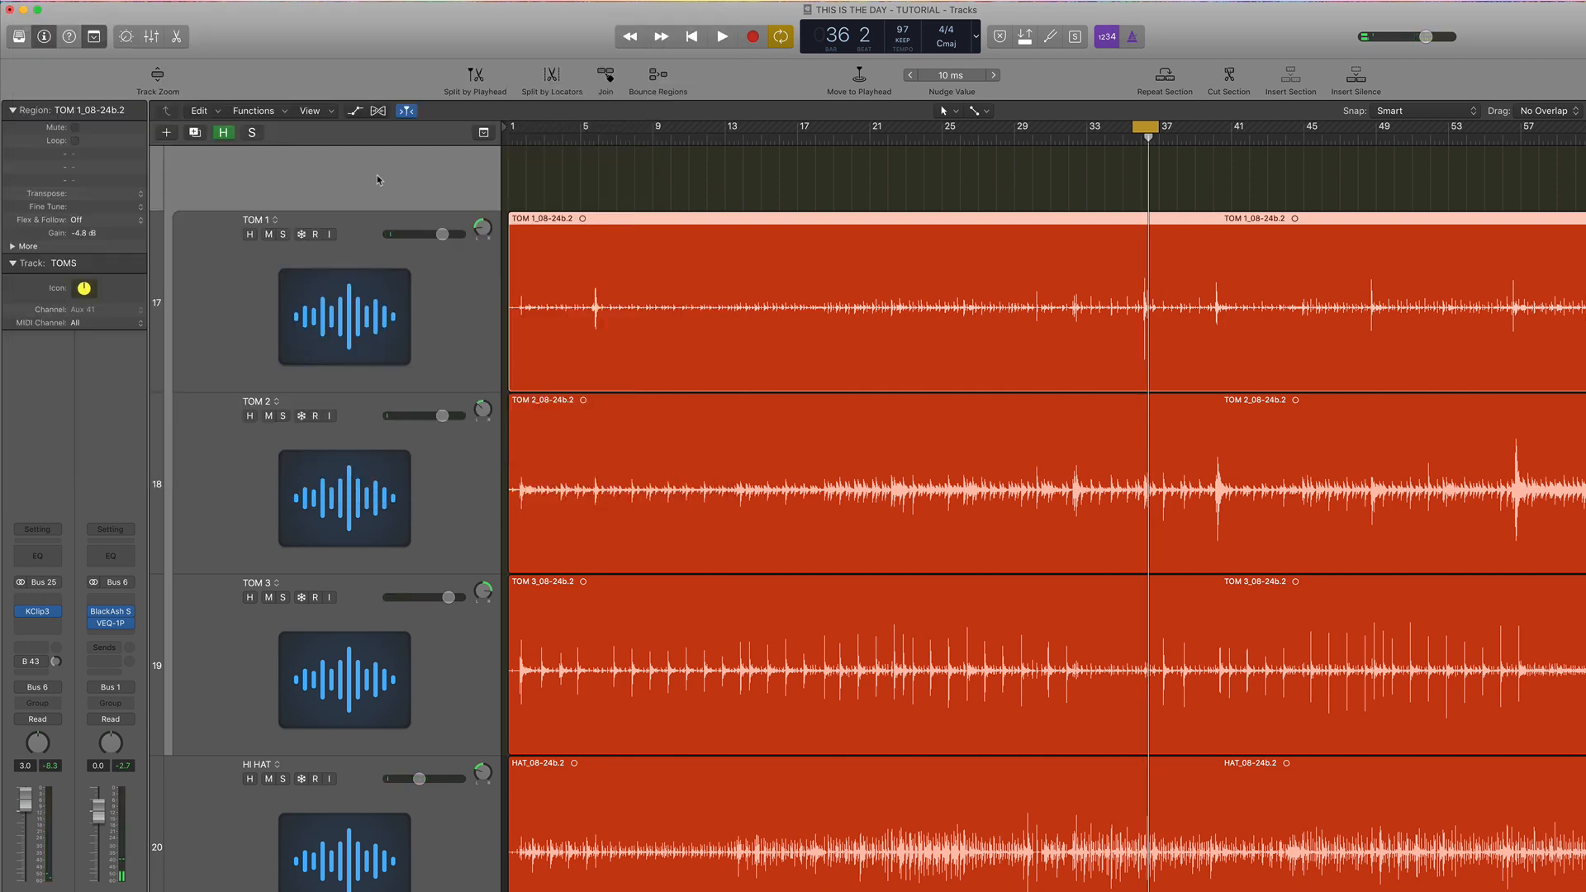
Step: Show the mixer again, review the HI HAT channel and select the SNICKOMS bus
key("x")
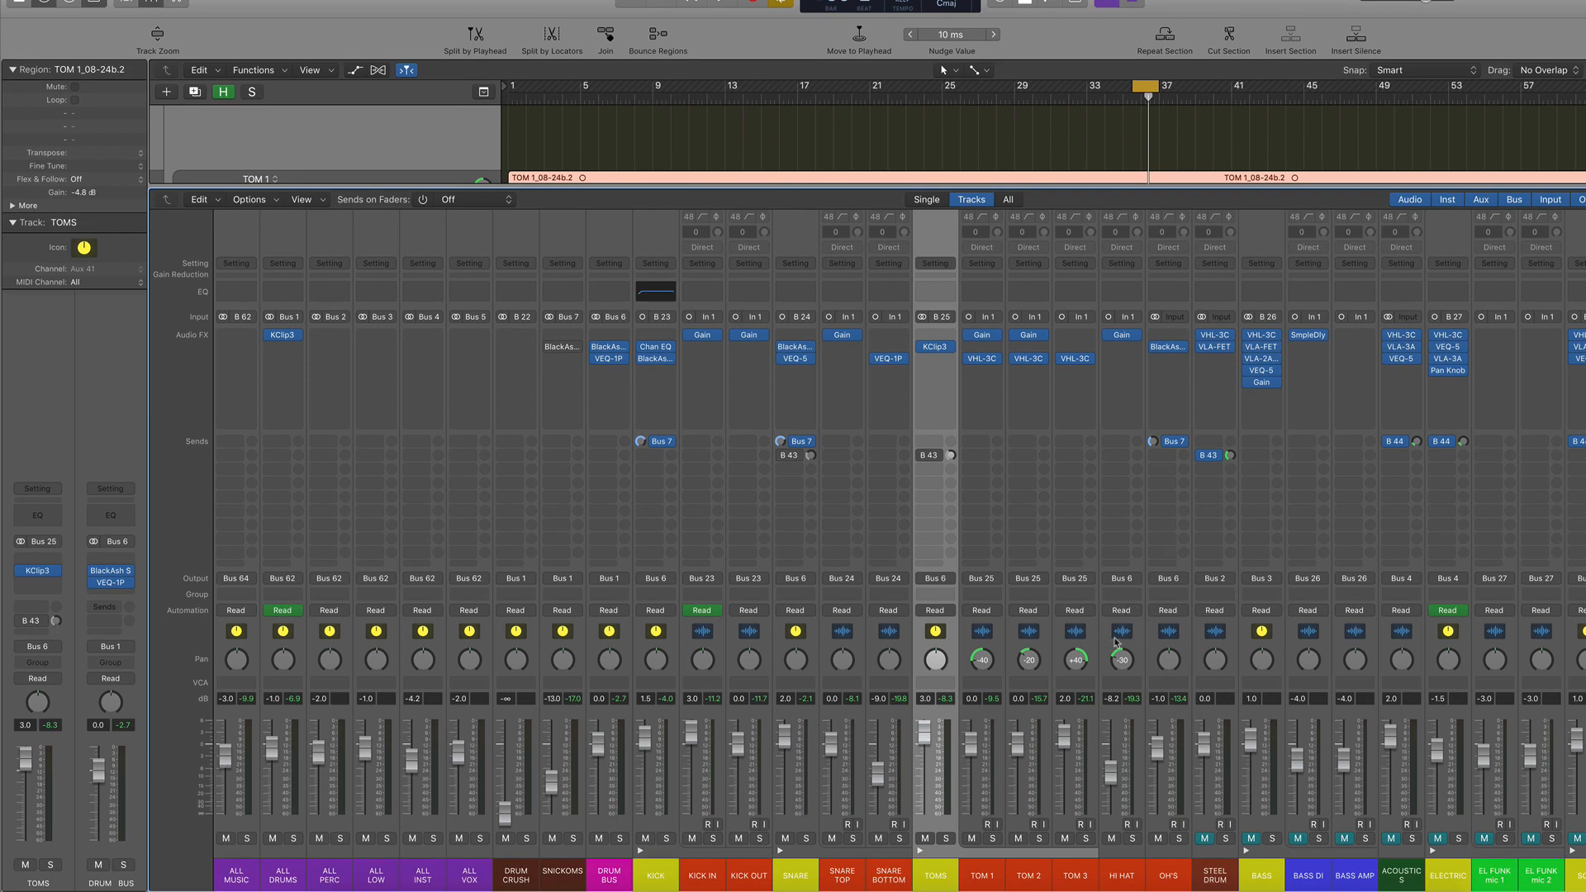
left_click(1121, 633)
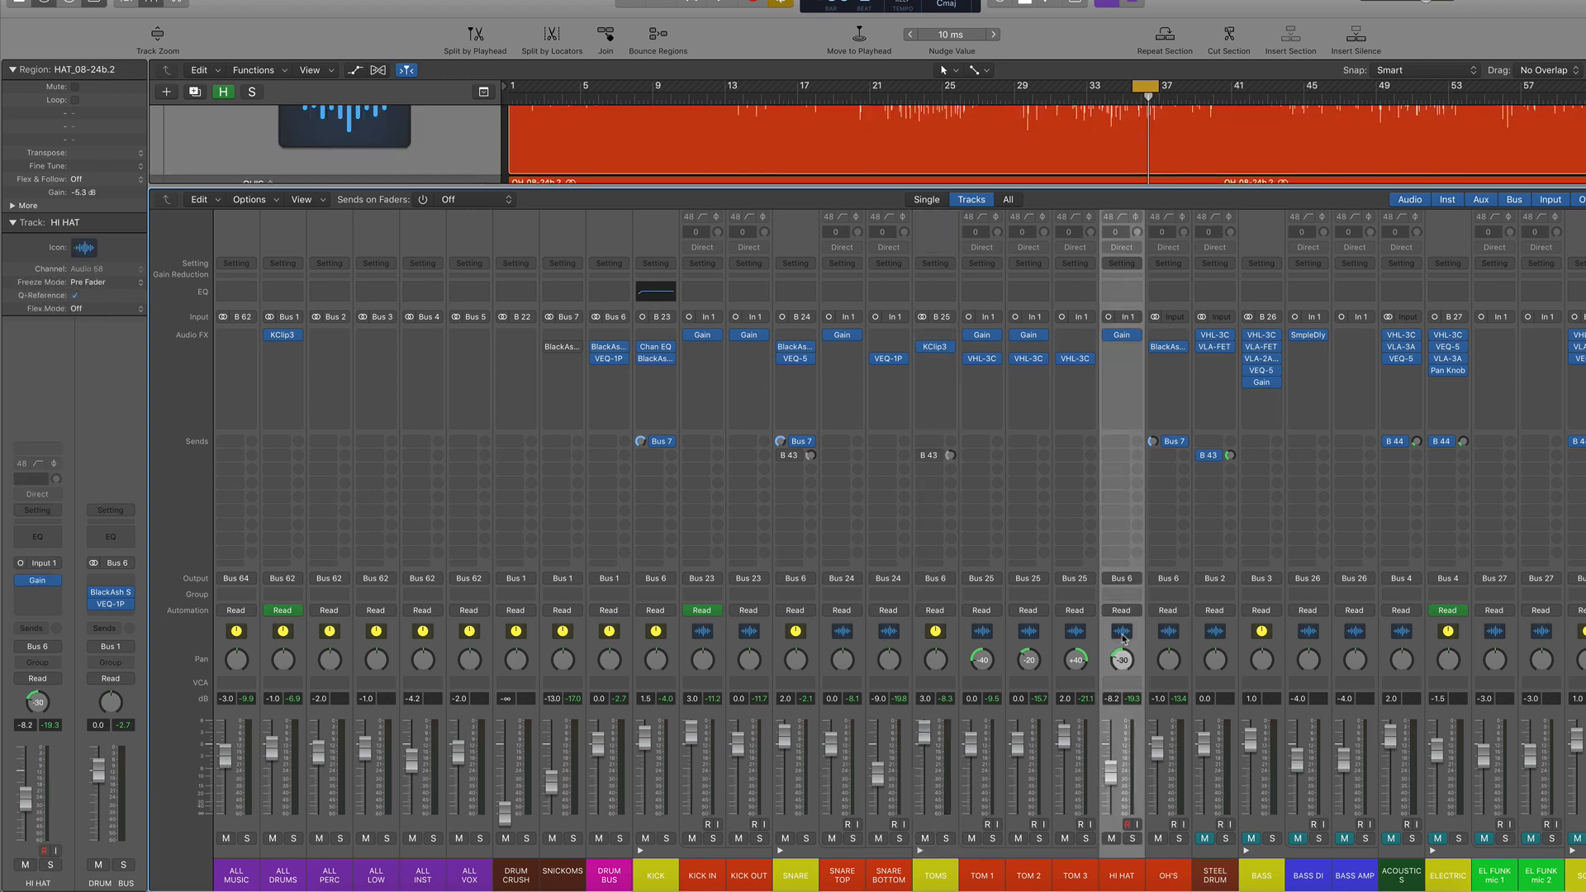
left_click(570, 641)
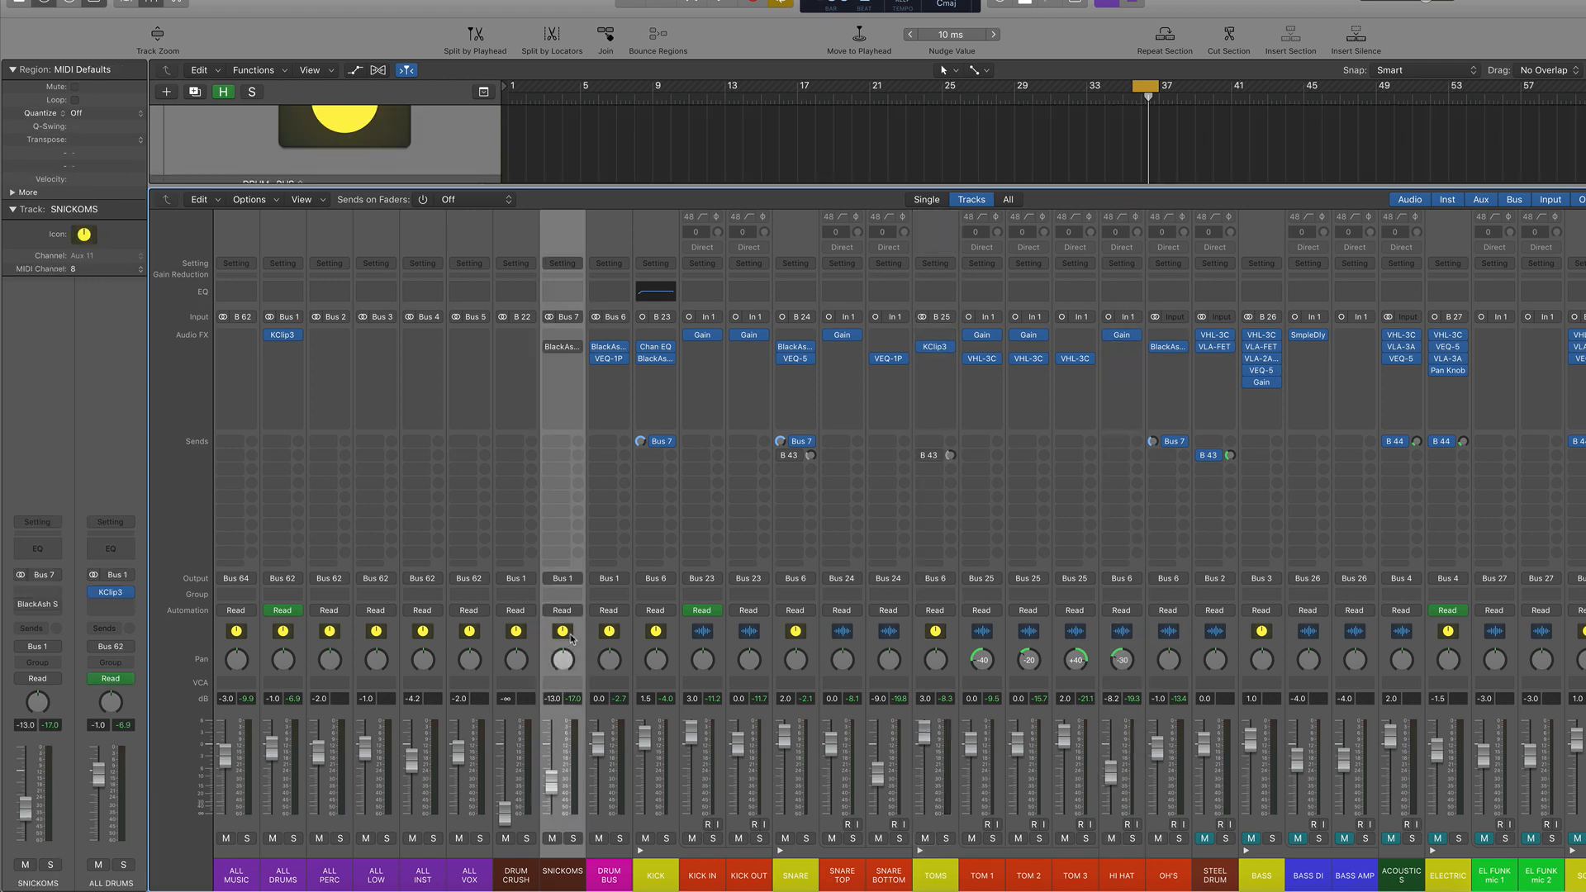
Step: Solo the SNICKOMS bus with its BlackAsh SC-5 compressor enabled, and audition it from bar 23
left_click(574, 838)
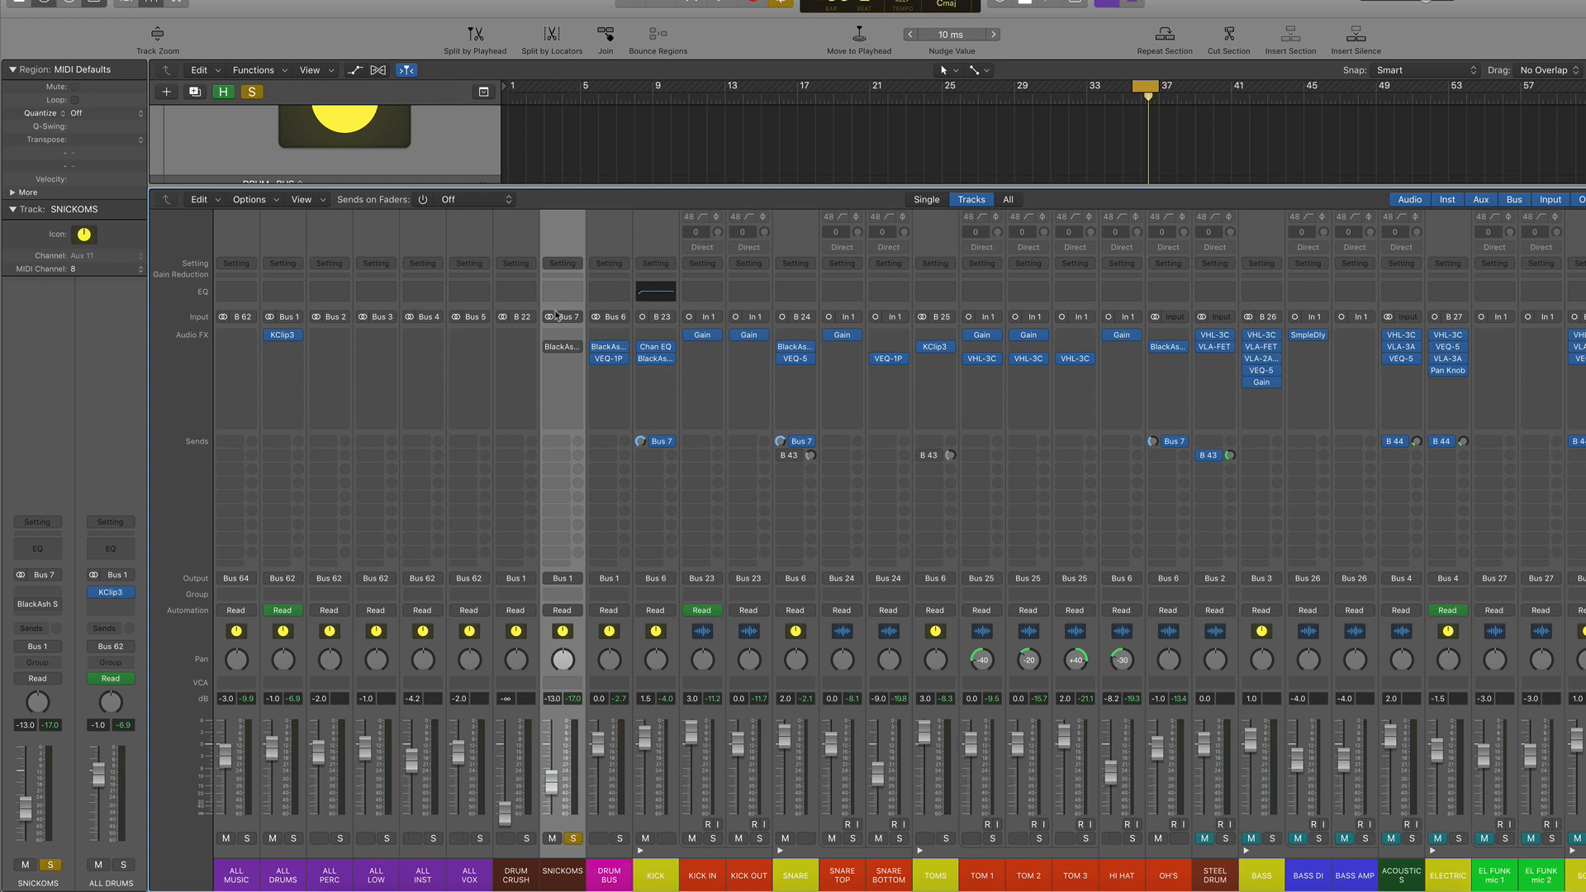
left_click(551, 347)
left_click(562, 348)
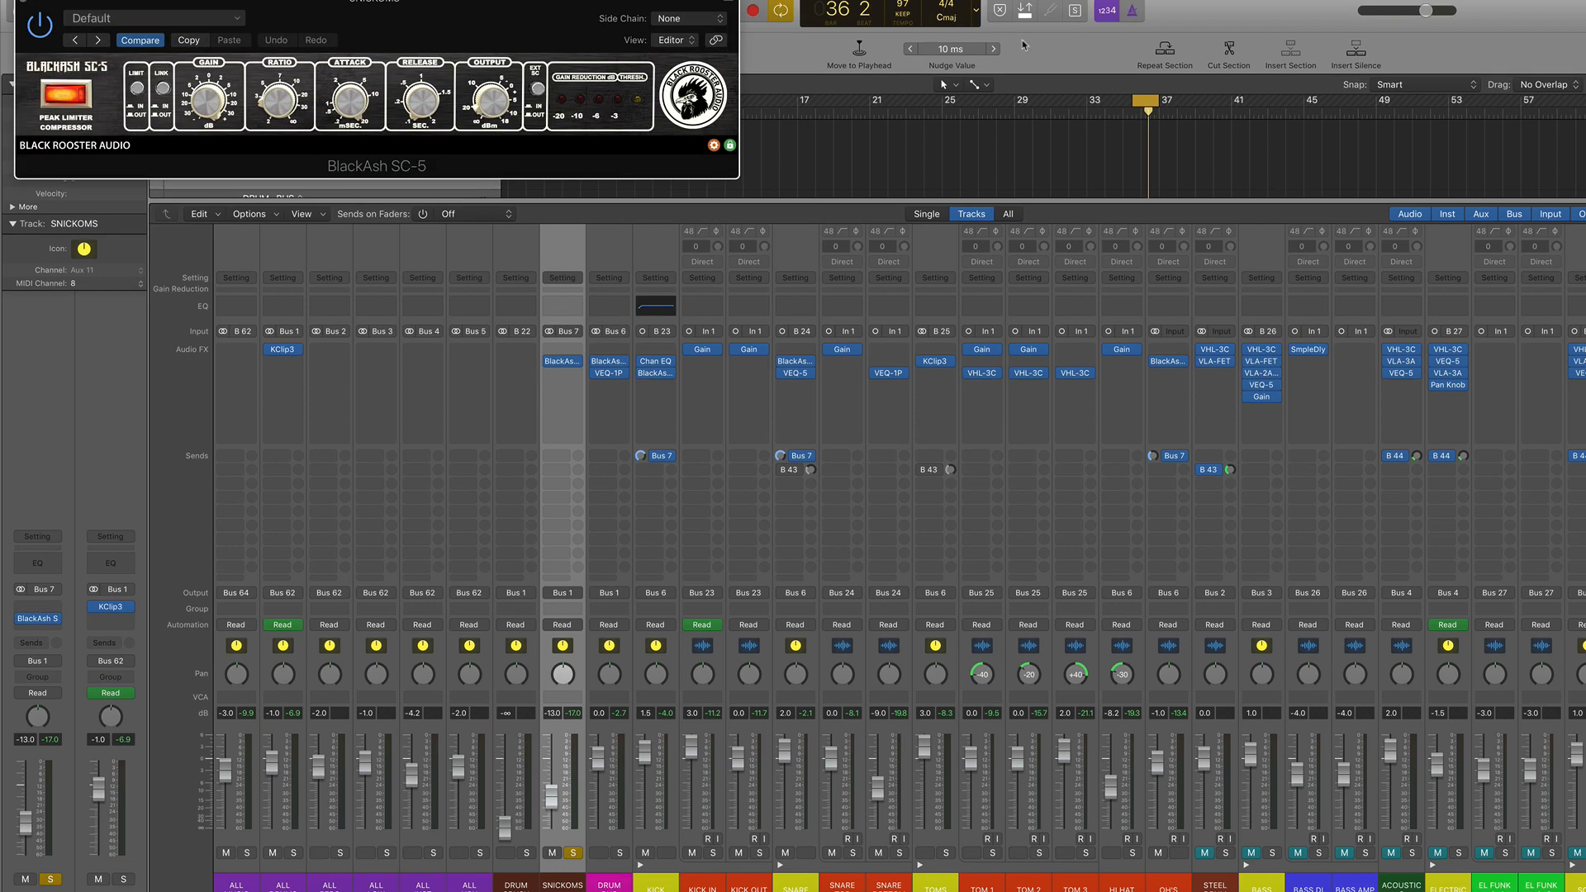
left_click(914, 133)
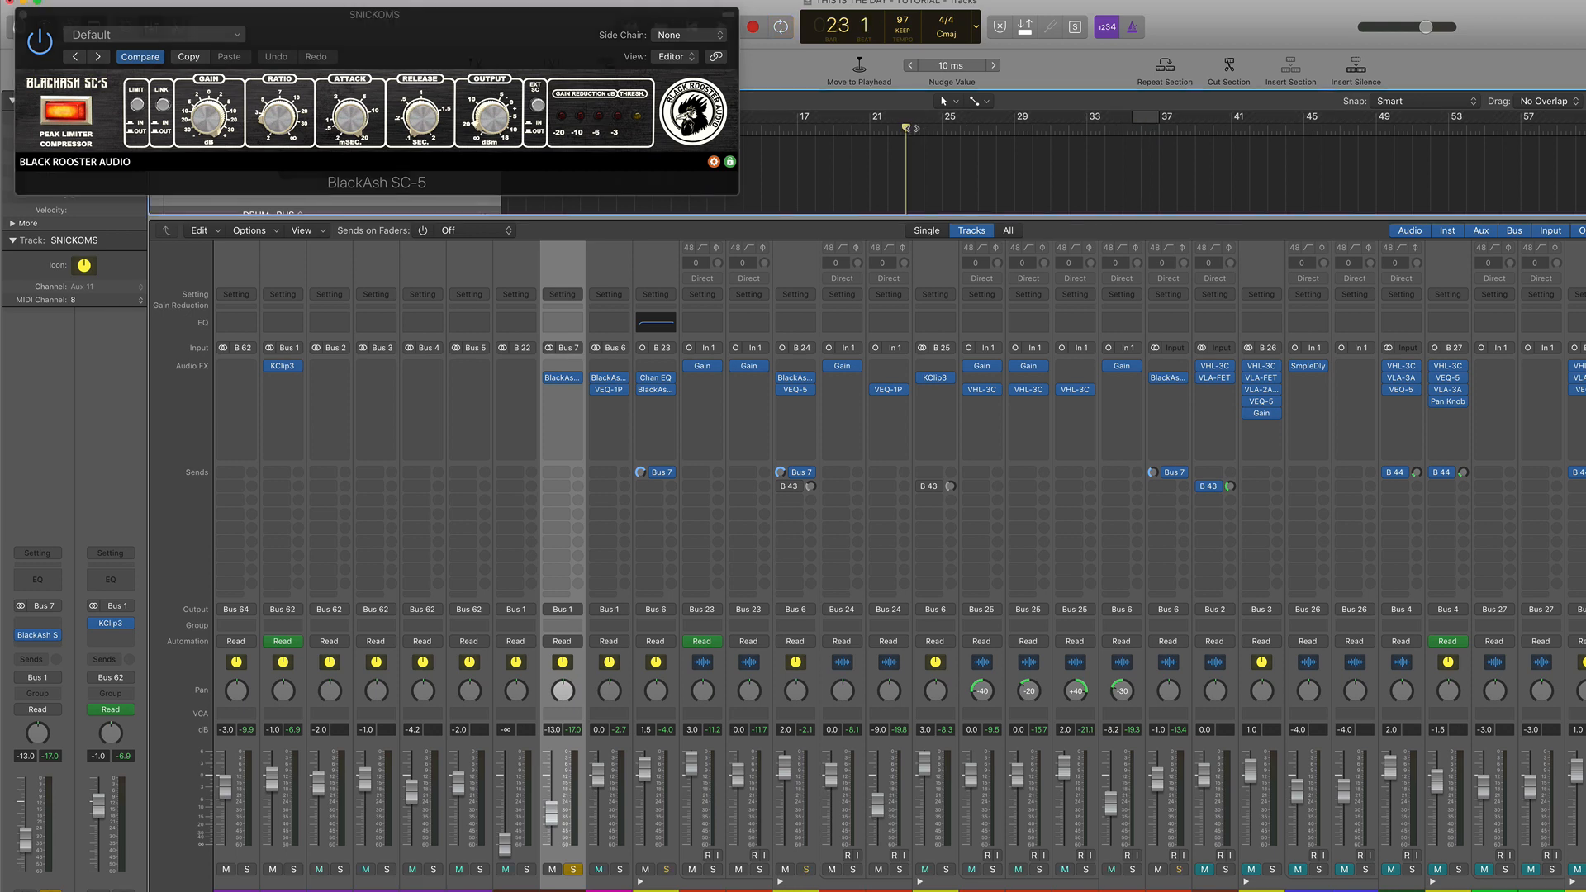
key("space")
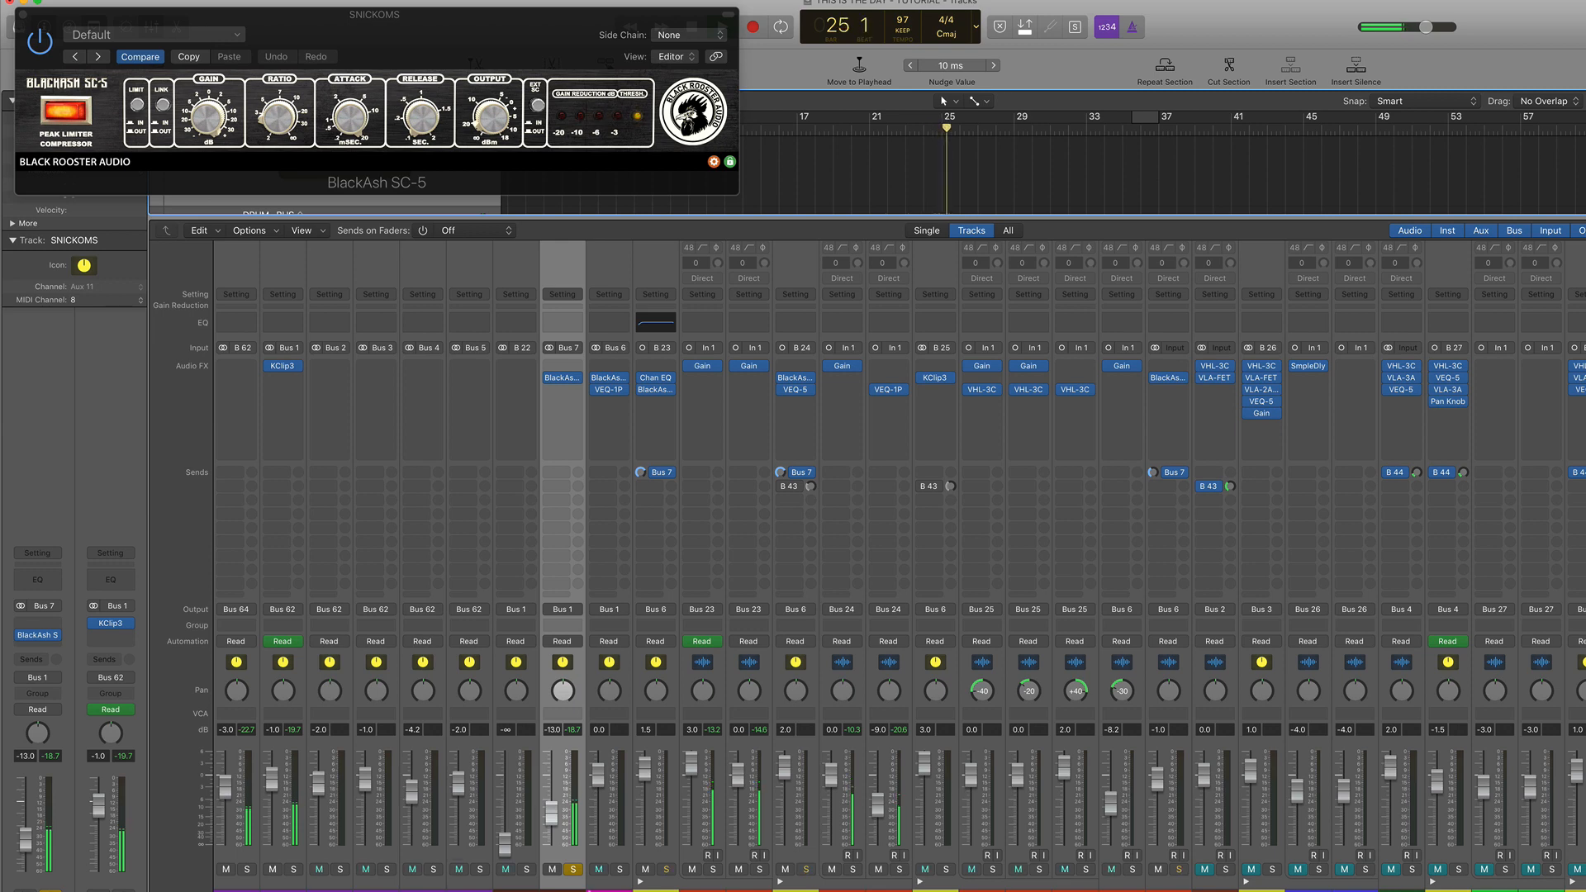
Step: Unsolo the SNICKOMS bus, close its BlackAsh SC-5 window, and briefly mute the bus to compare the drums without it
left_click(574, 869)
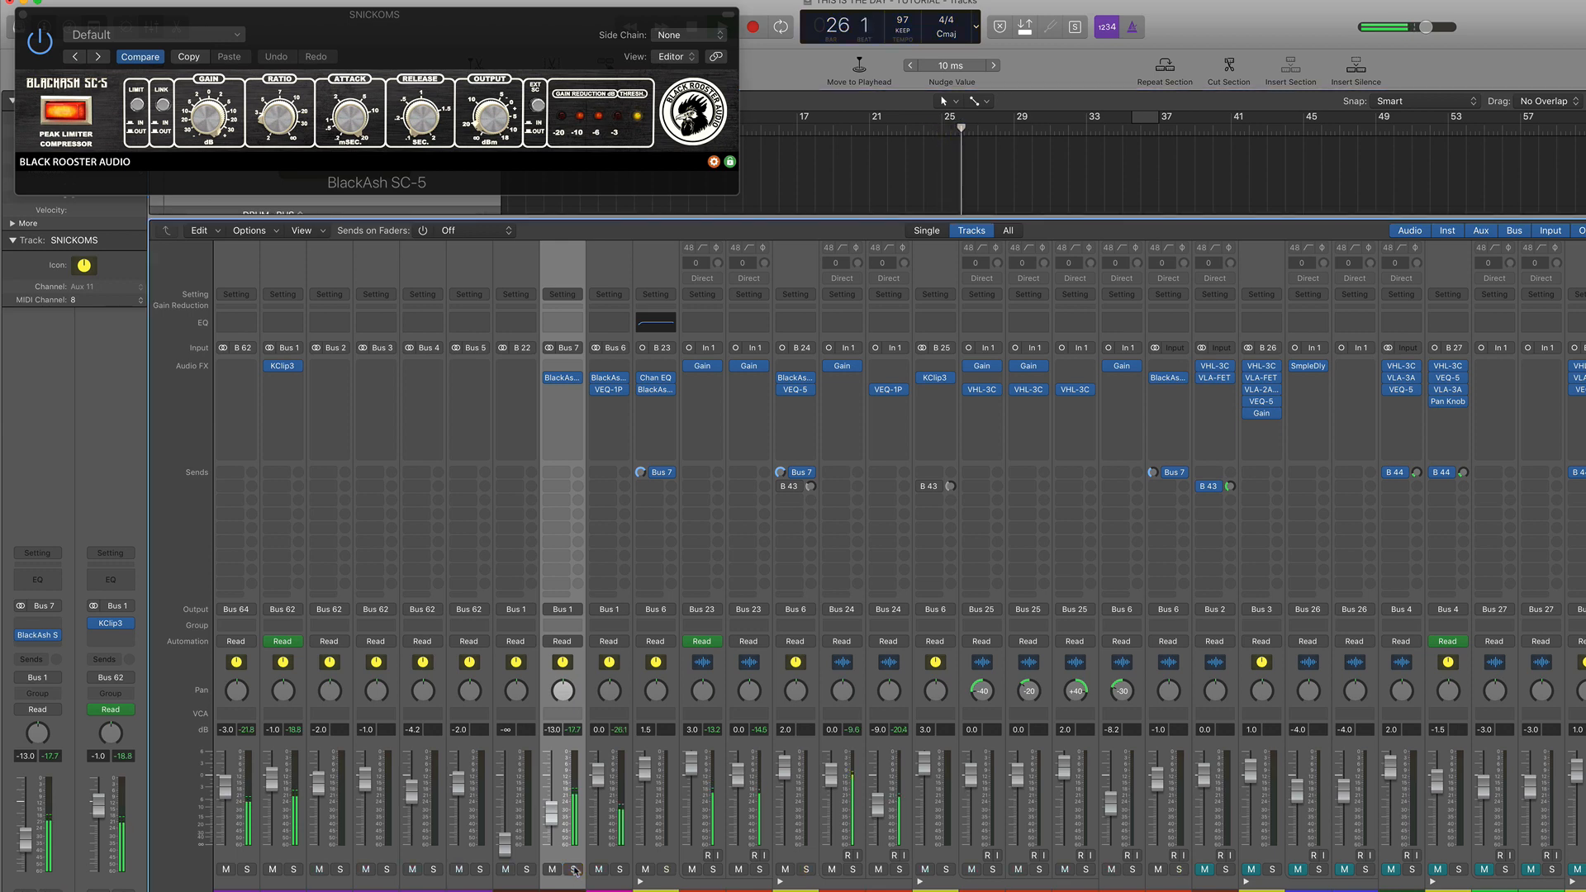
left_click(23, 15)
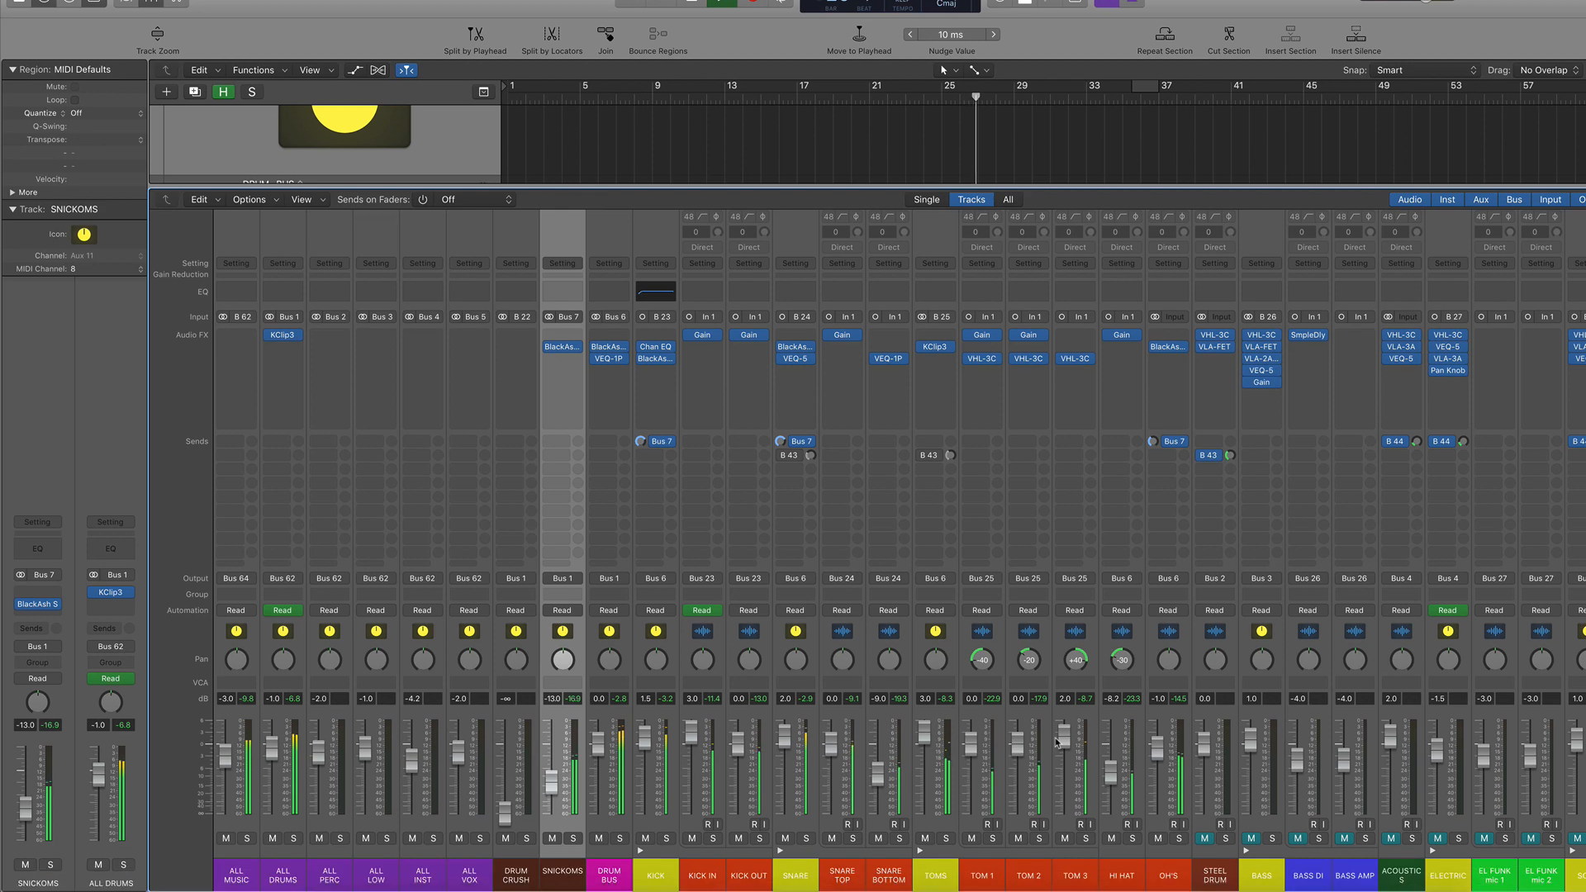
left_click(552, 839)
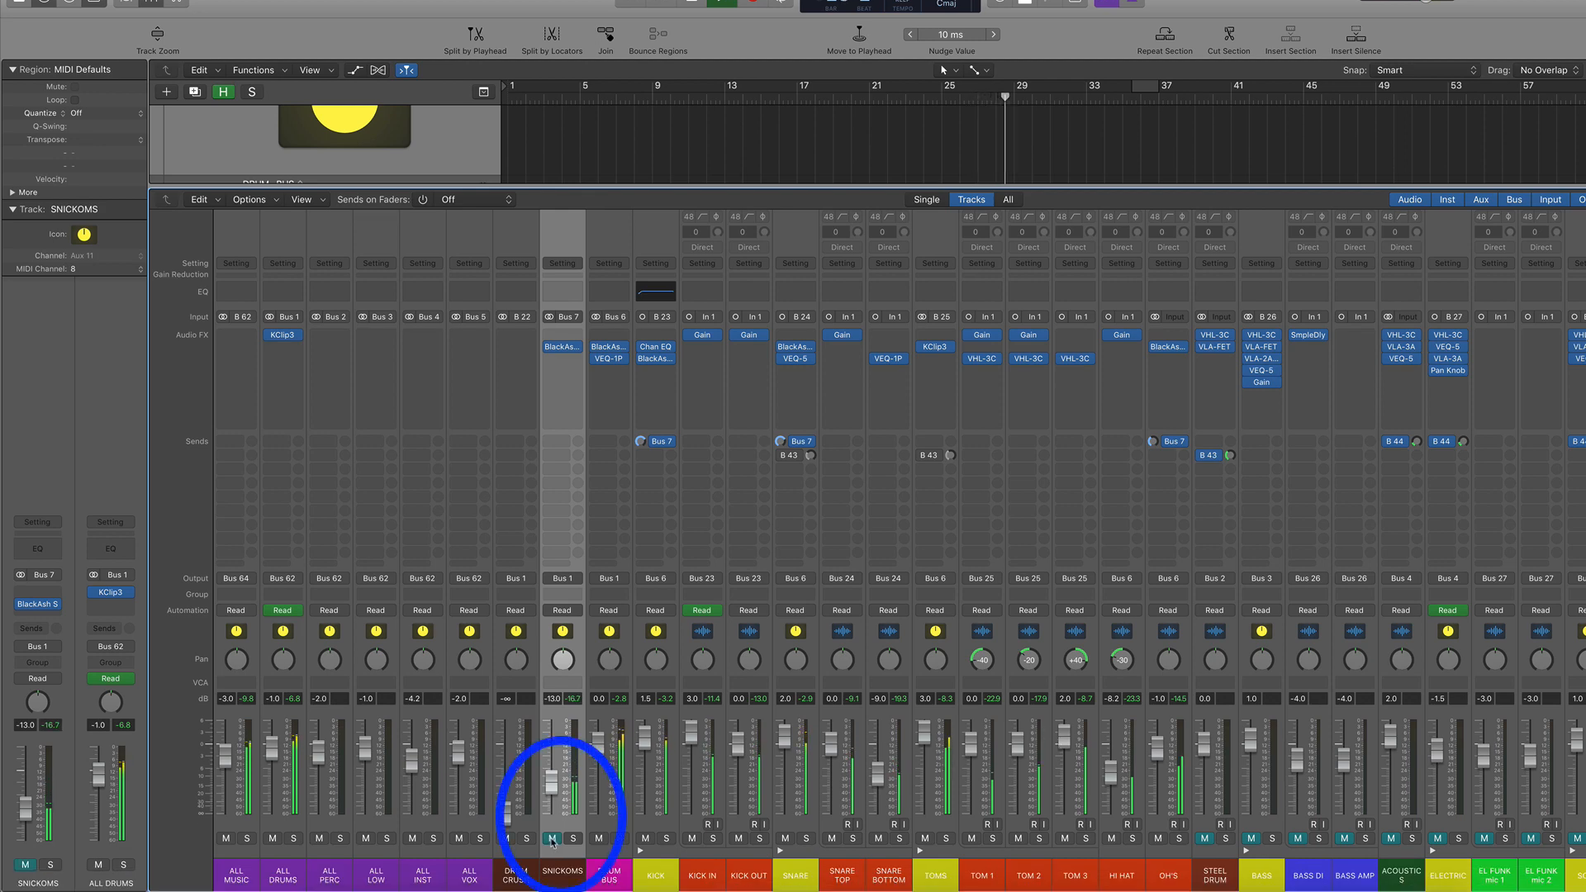
left_click(552, 839)
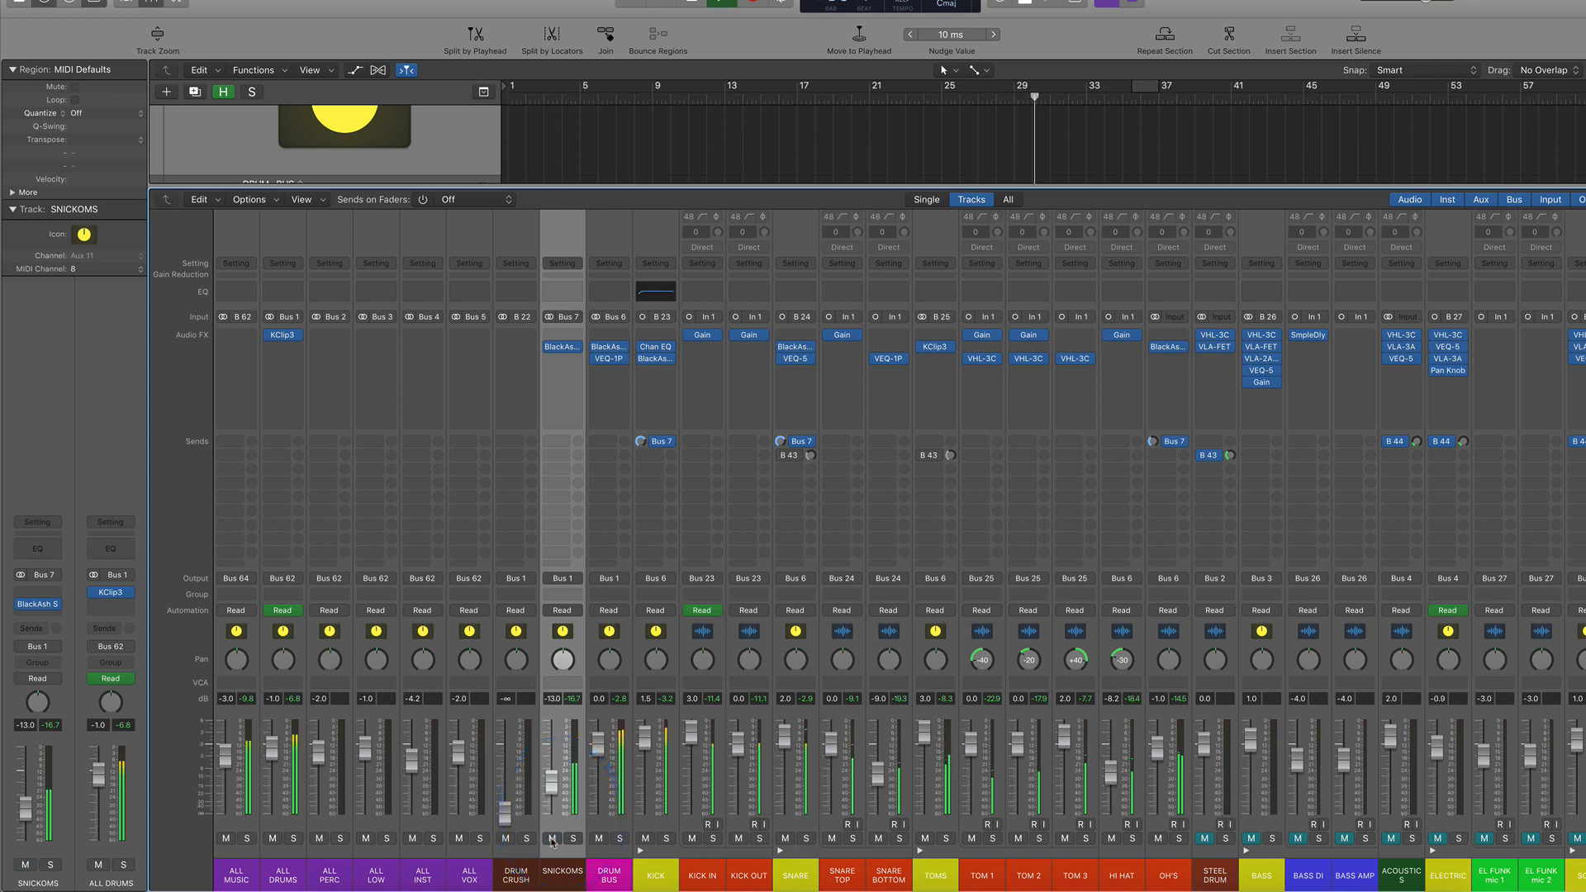
Step: Enable the Bus 43 drum plate sends on the SNARE and TOMS buses
left_click(789, 636)
left_click_drag(789, 638, 927, 632)
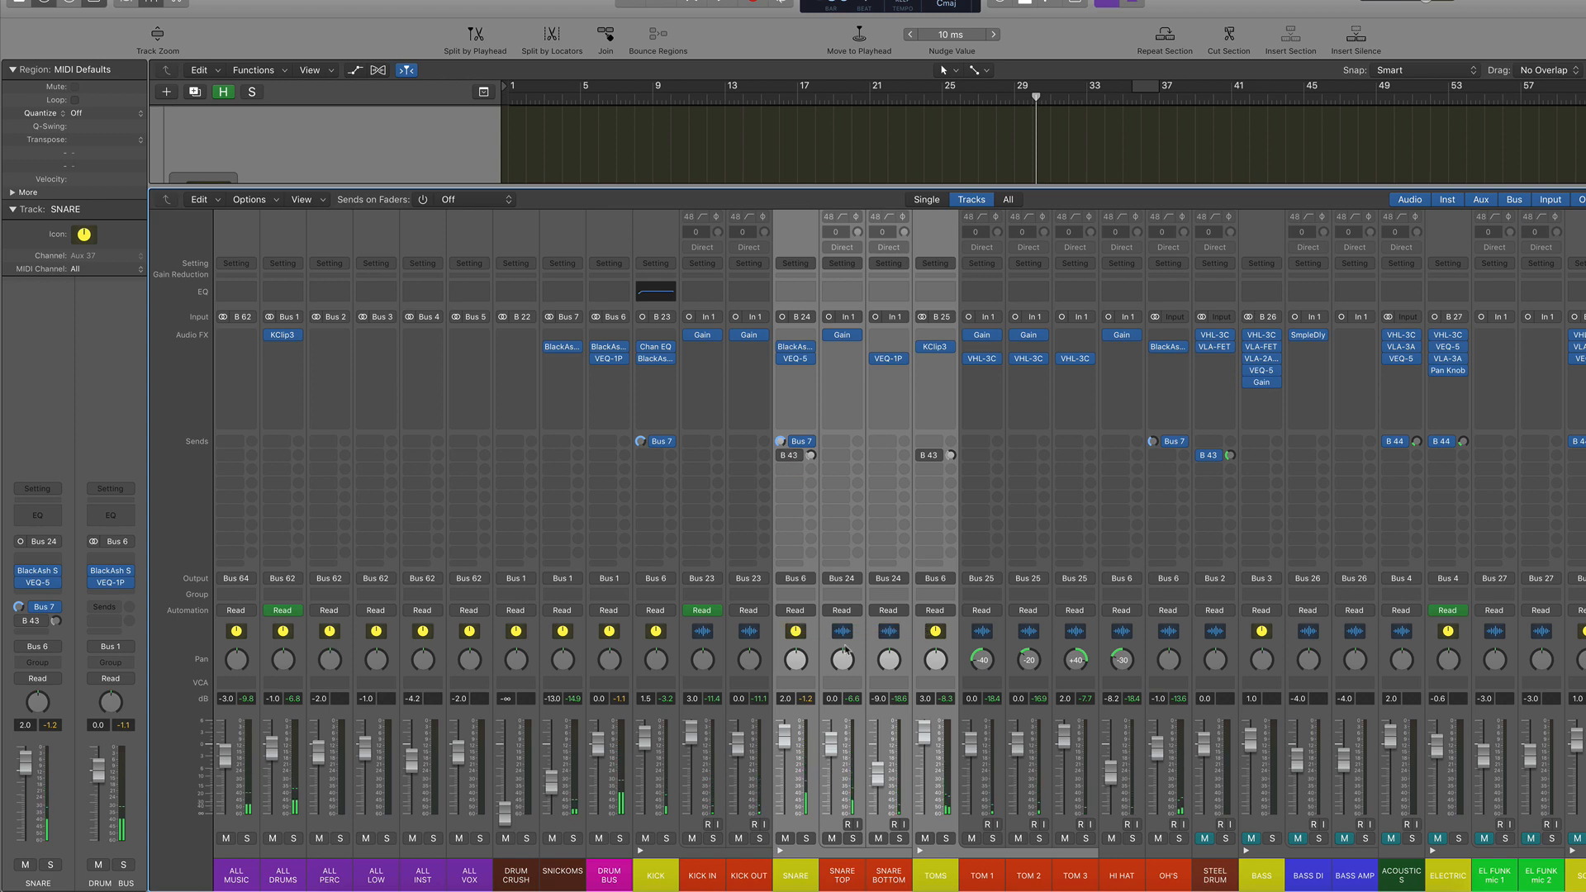
left_click(947, 550)
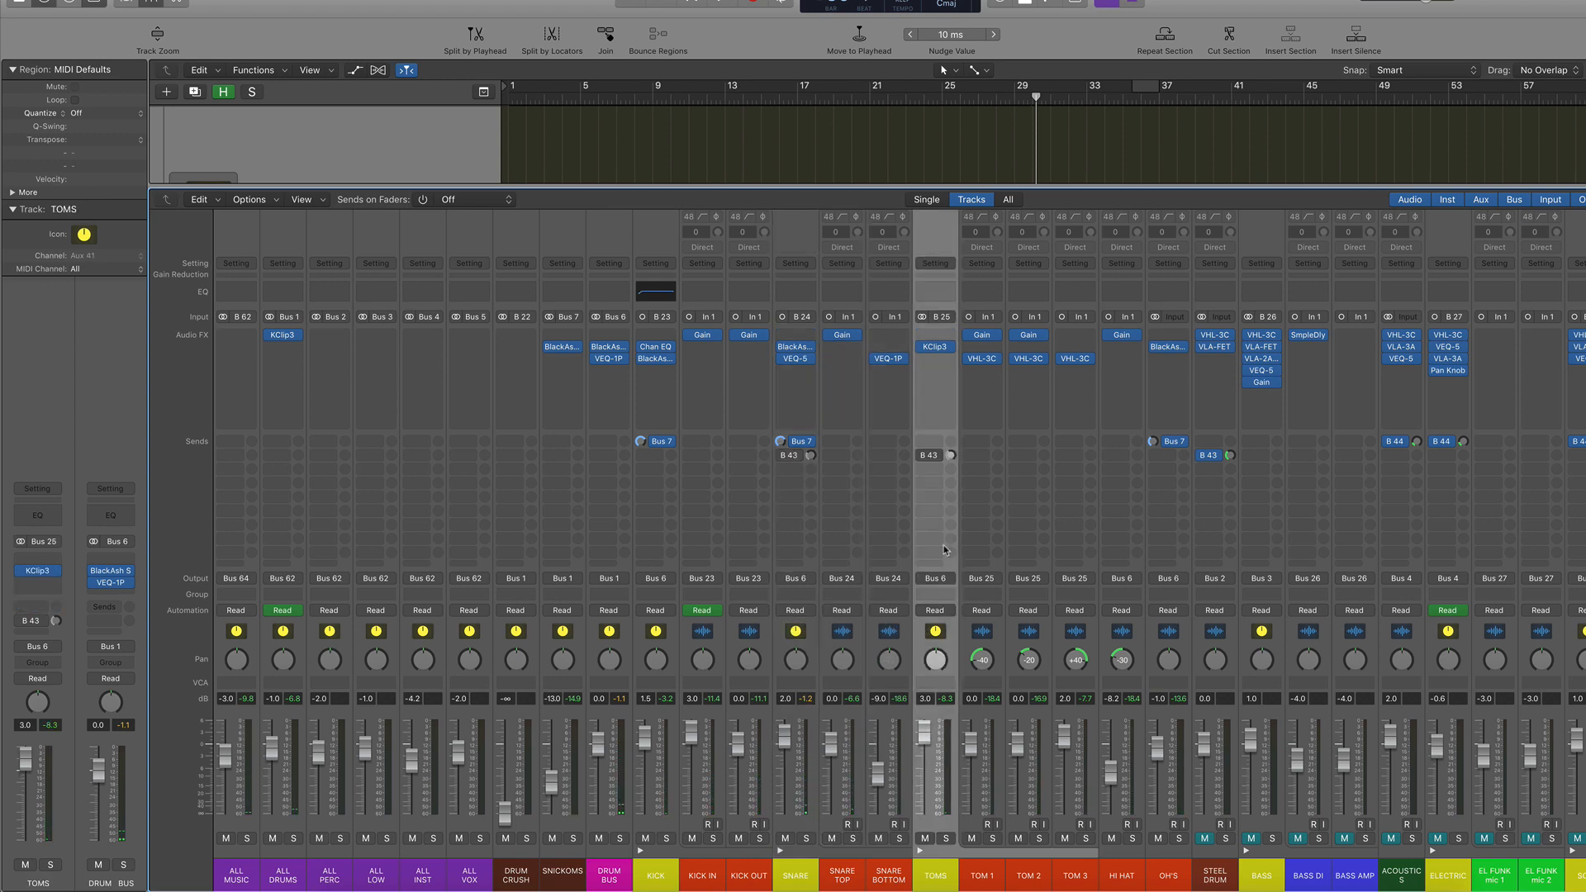
left_click(924, 456)
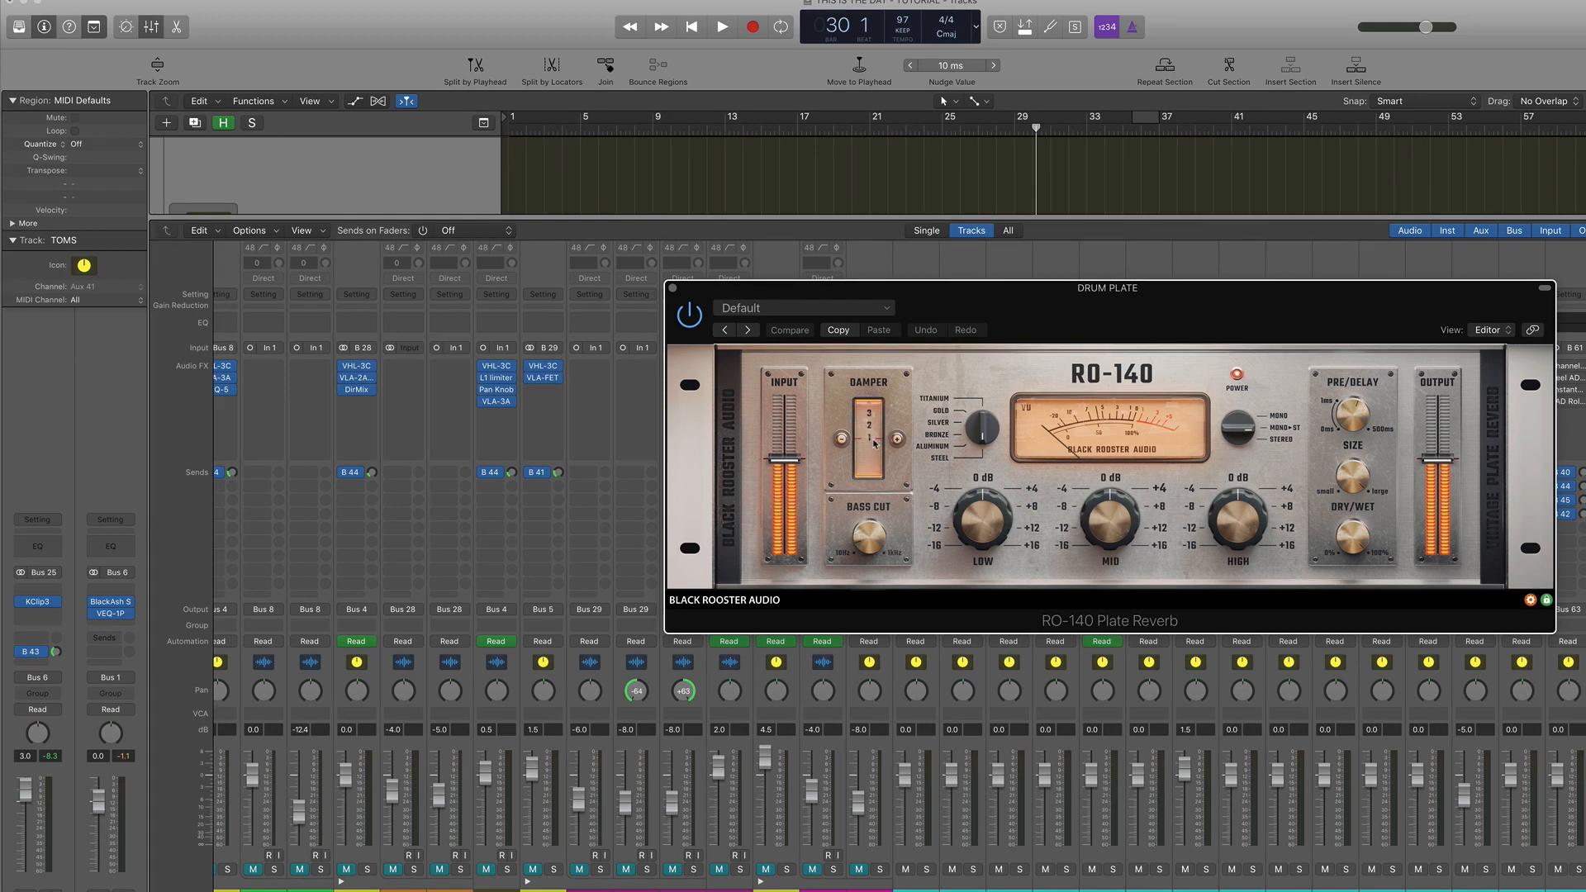
Step: Solo and audition the DRUM PLATE channel's RO-140 reverb from bar 30, then unsolo it and close the plug-in window
left_click(1112, 870)
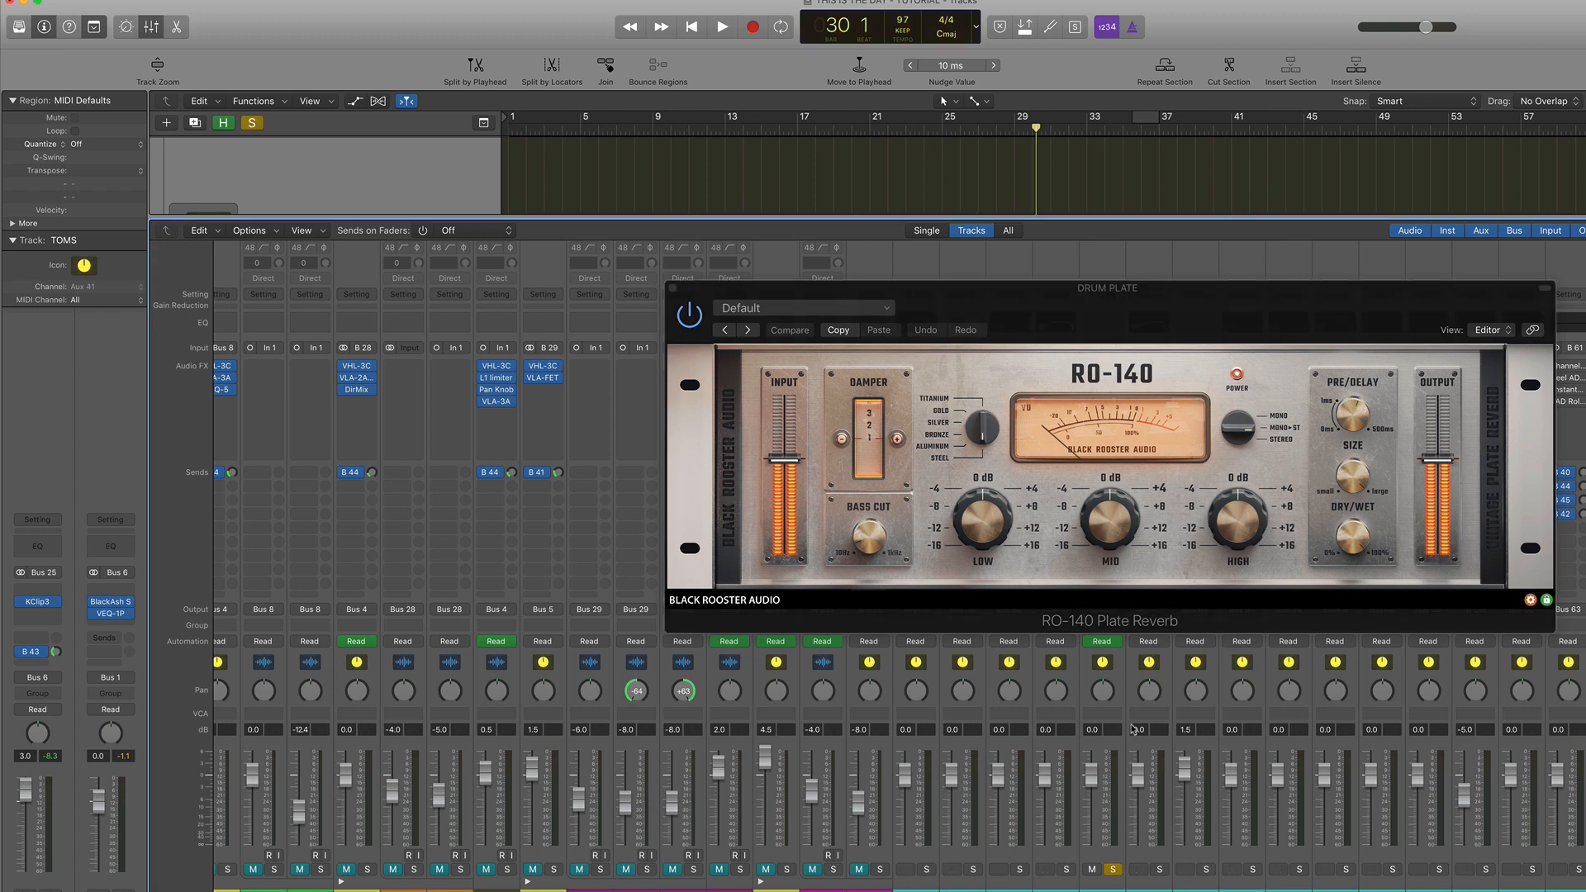
left_click(1109, 666)
key("space")
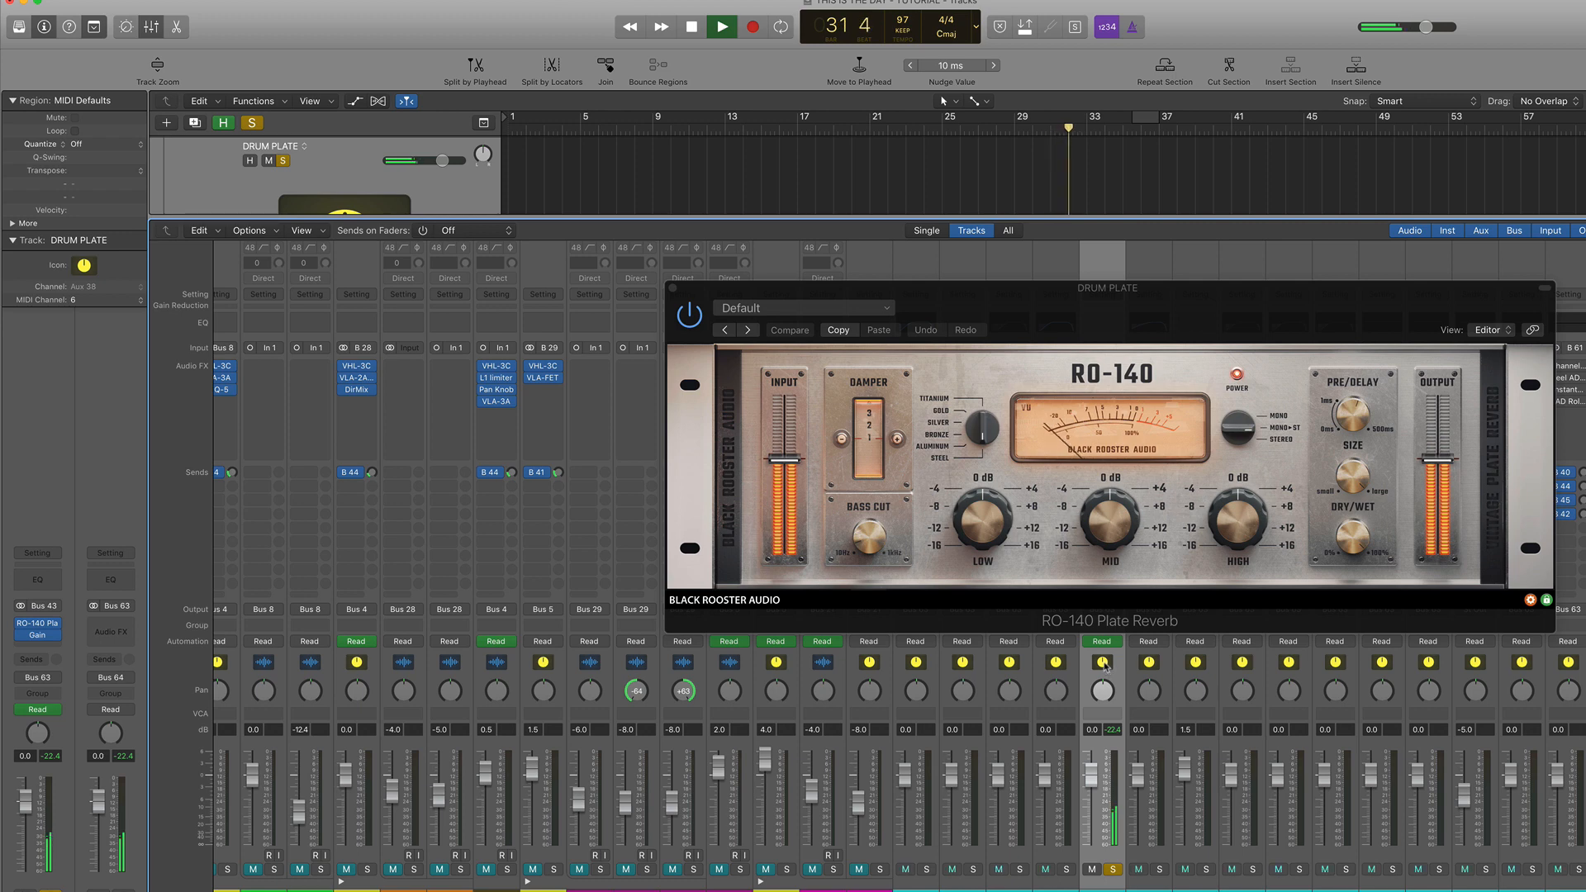
left_click(1114, 873)
scroll(1024, 825, "left", 10)
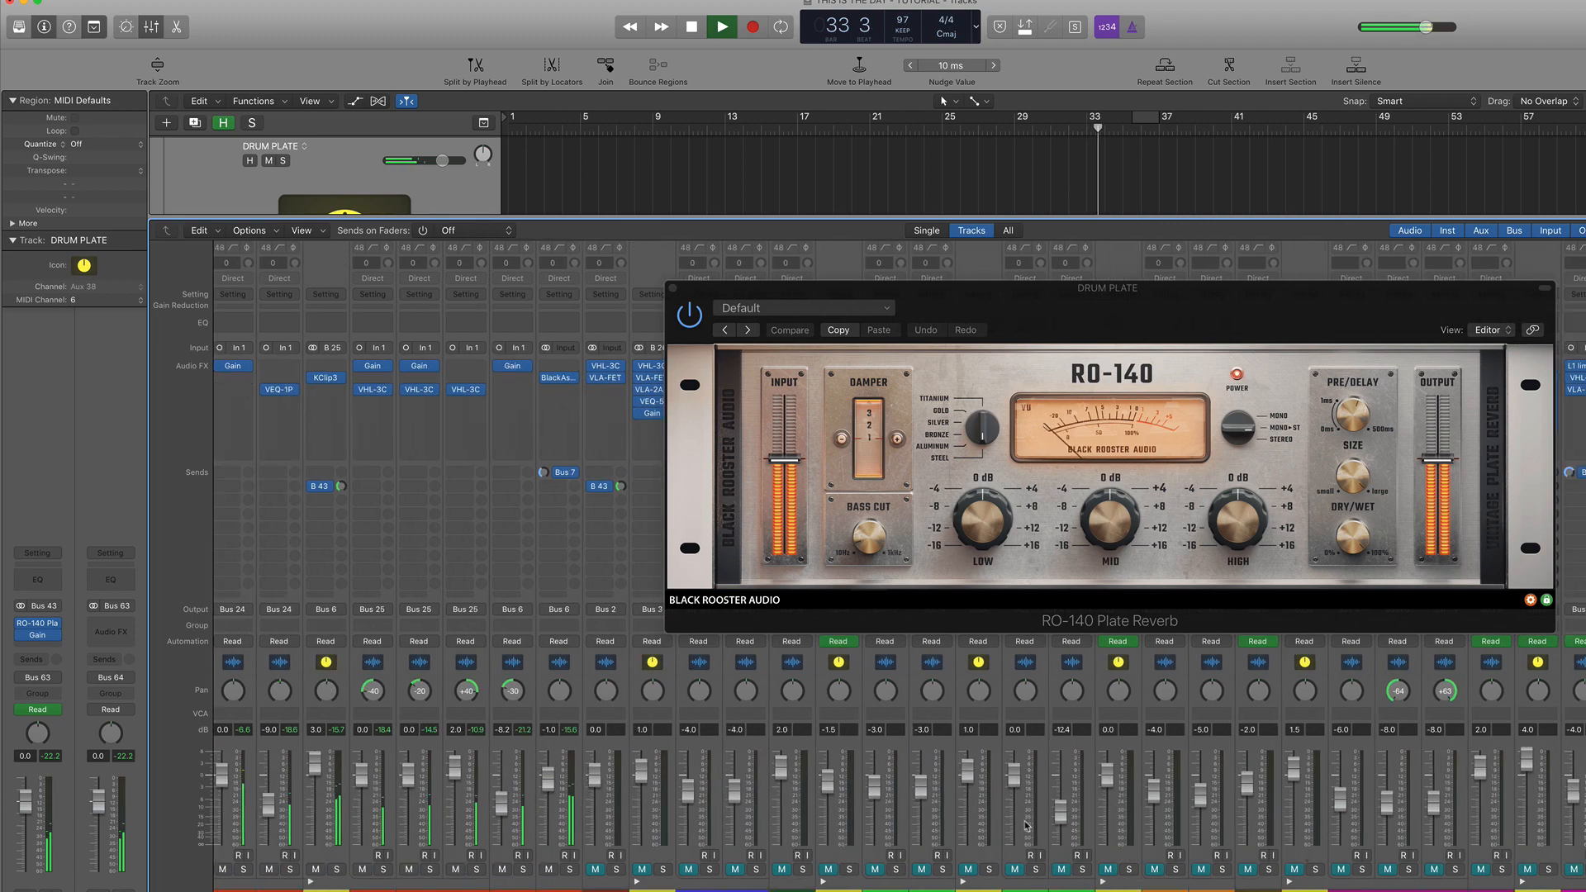
scroll(1026, 826, "left", 5)
left_click(672, 289)
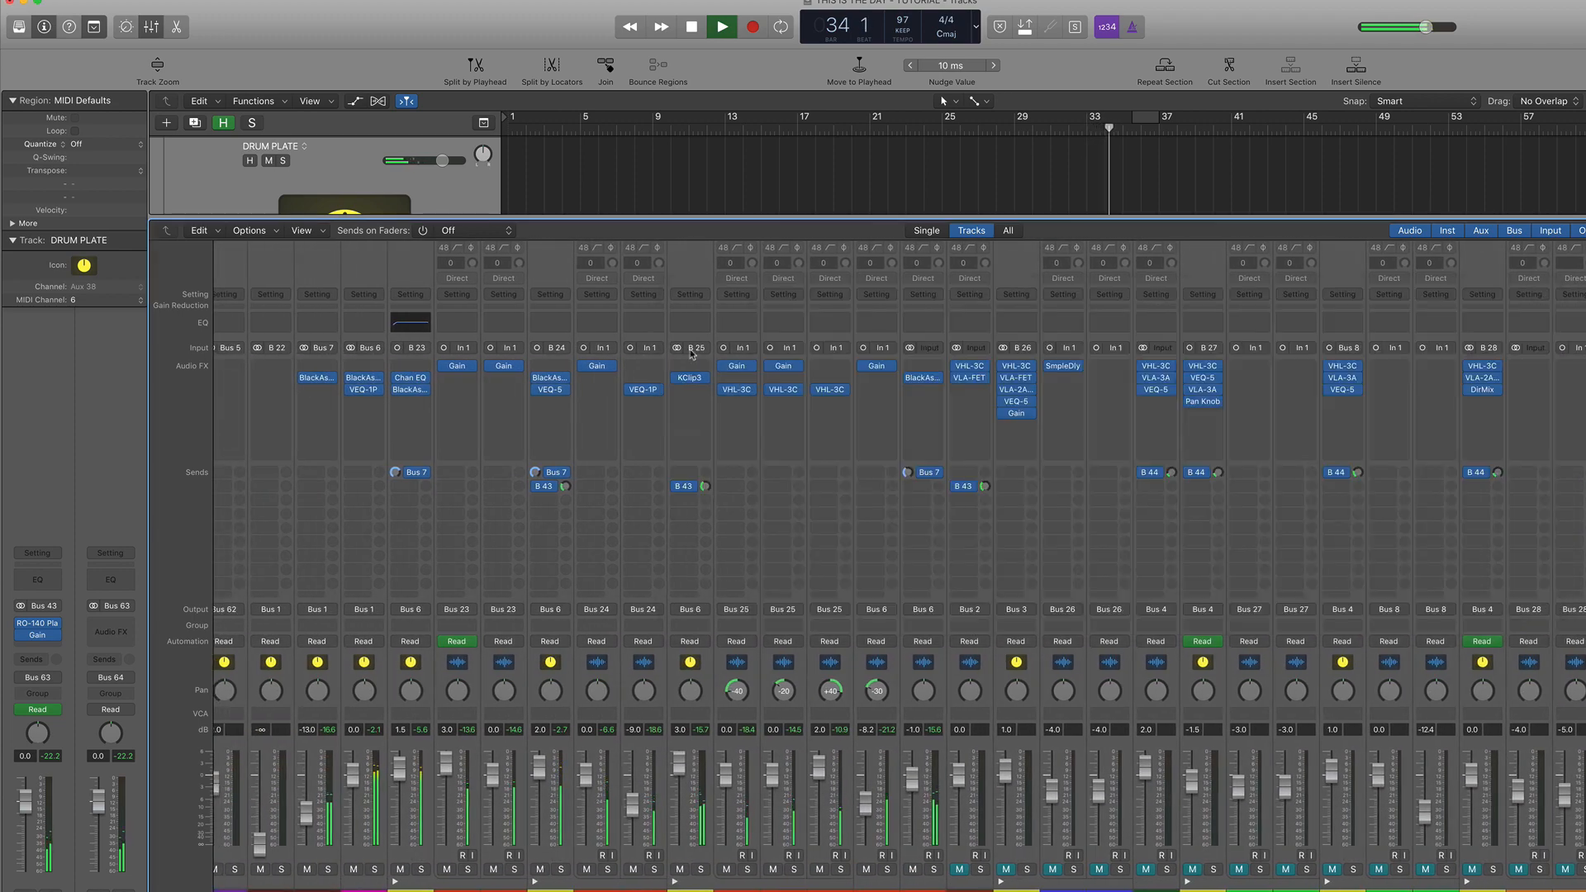
Step: Compare the drums with the SNARE and TOMS Bus 43 sends off and on, and stop playback with them enabled
left_click(564, 666)
mouse_move(680, 489)
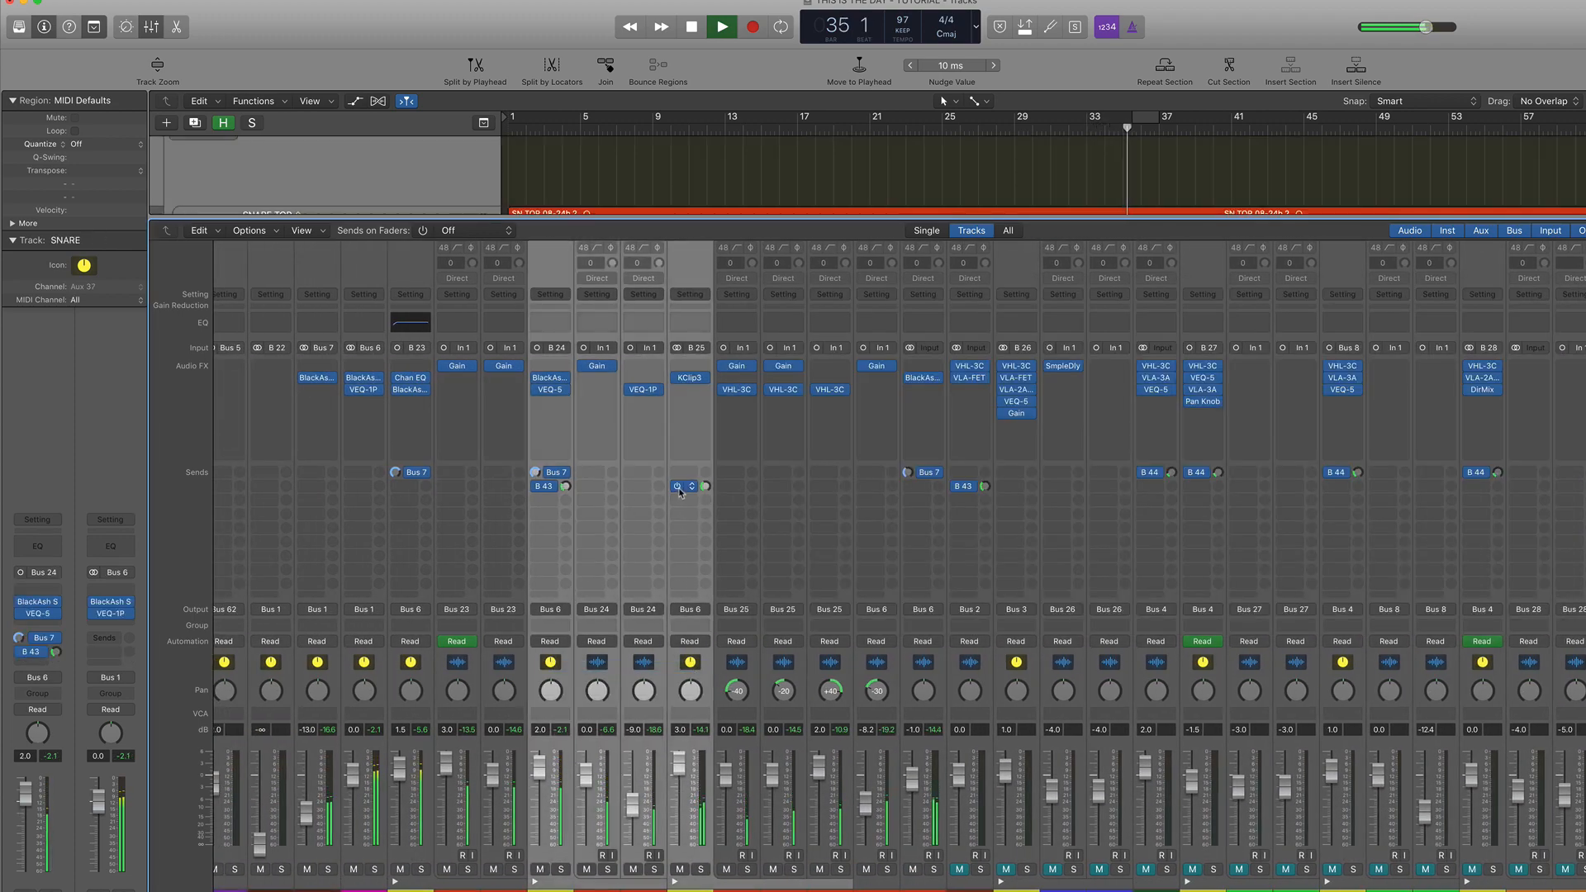
left_click(678, 486)
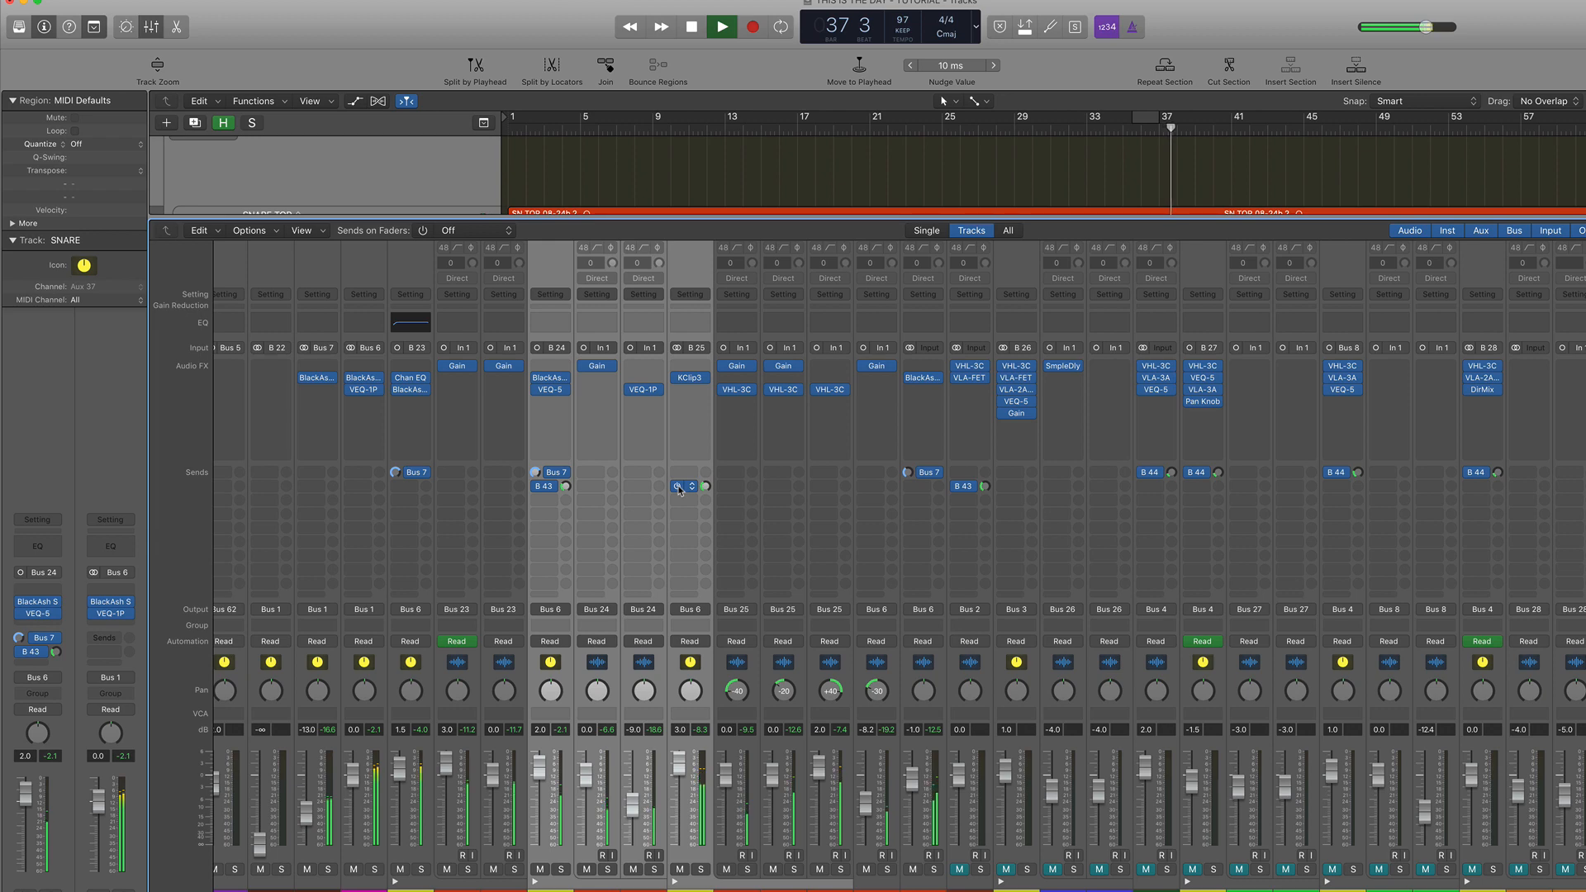
left_click(678, 486)
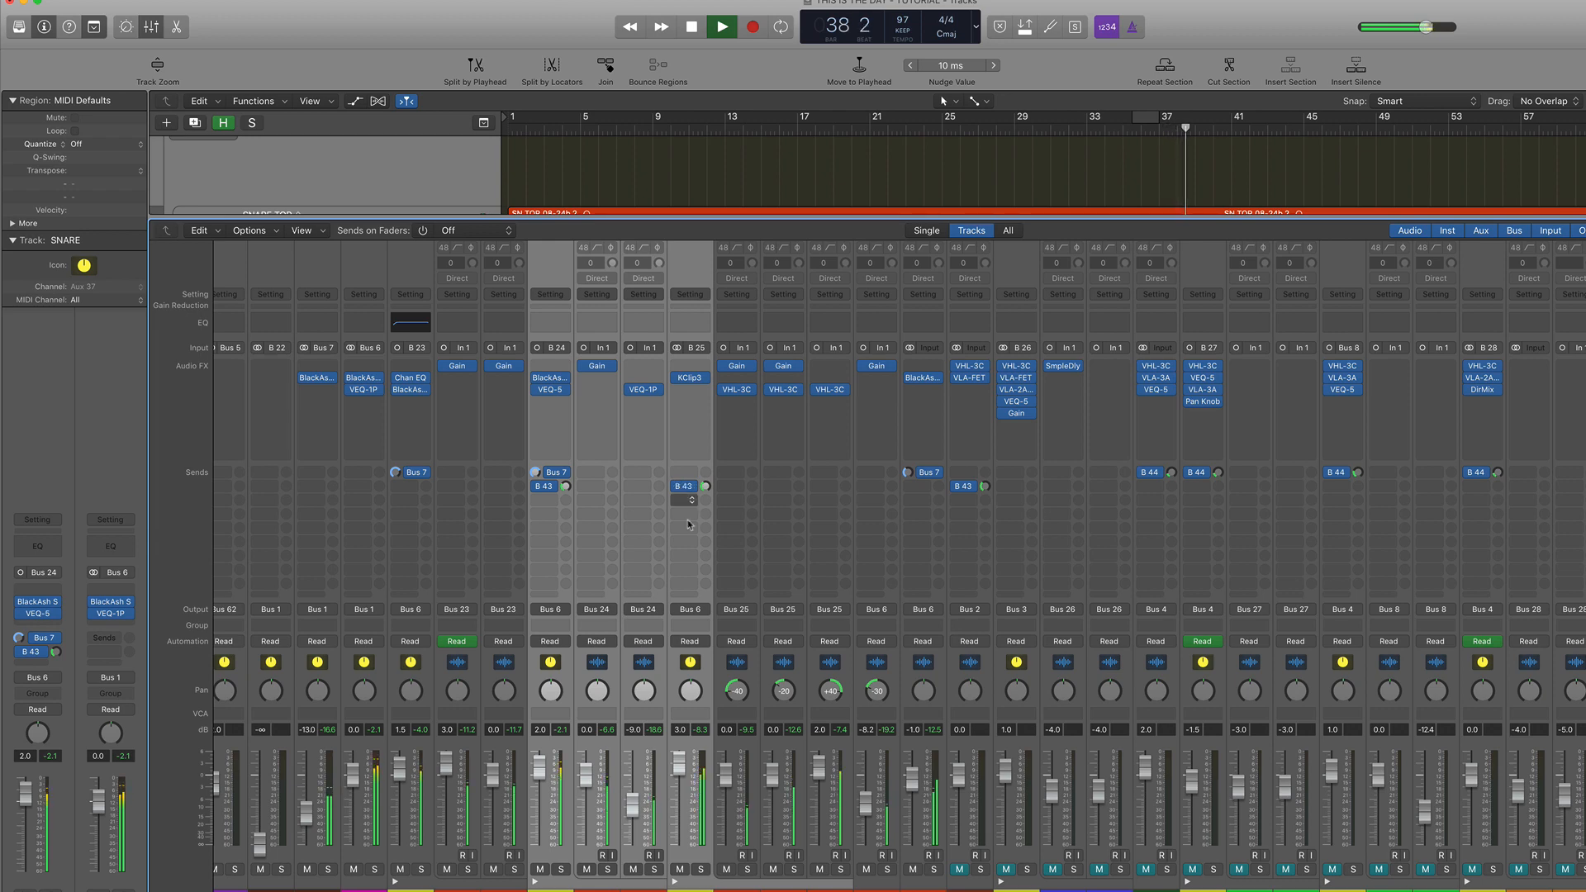
scroll(818, 604, "left", 1)
scroll(817, 604, "left", 5)
key("space")
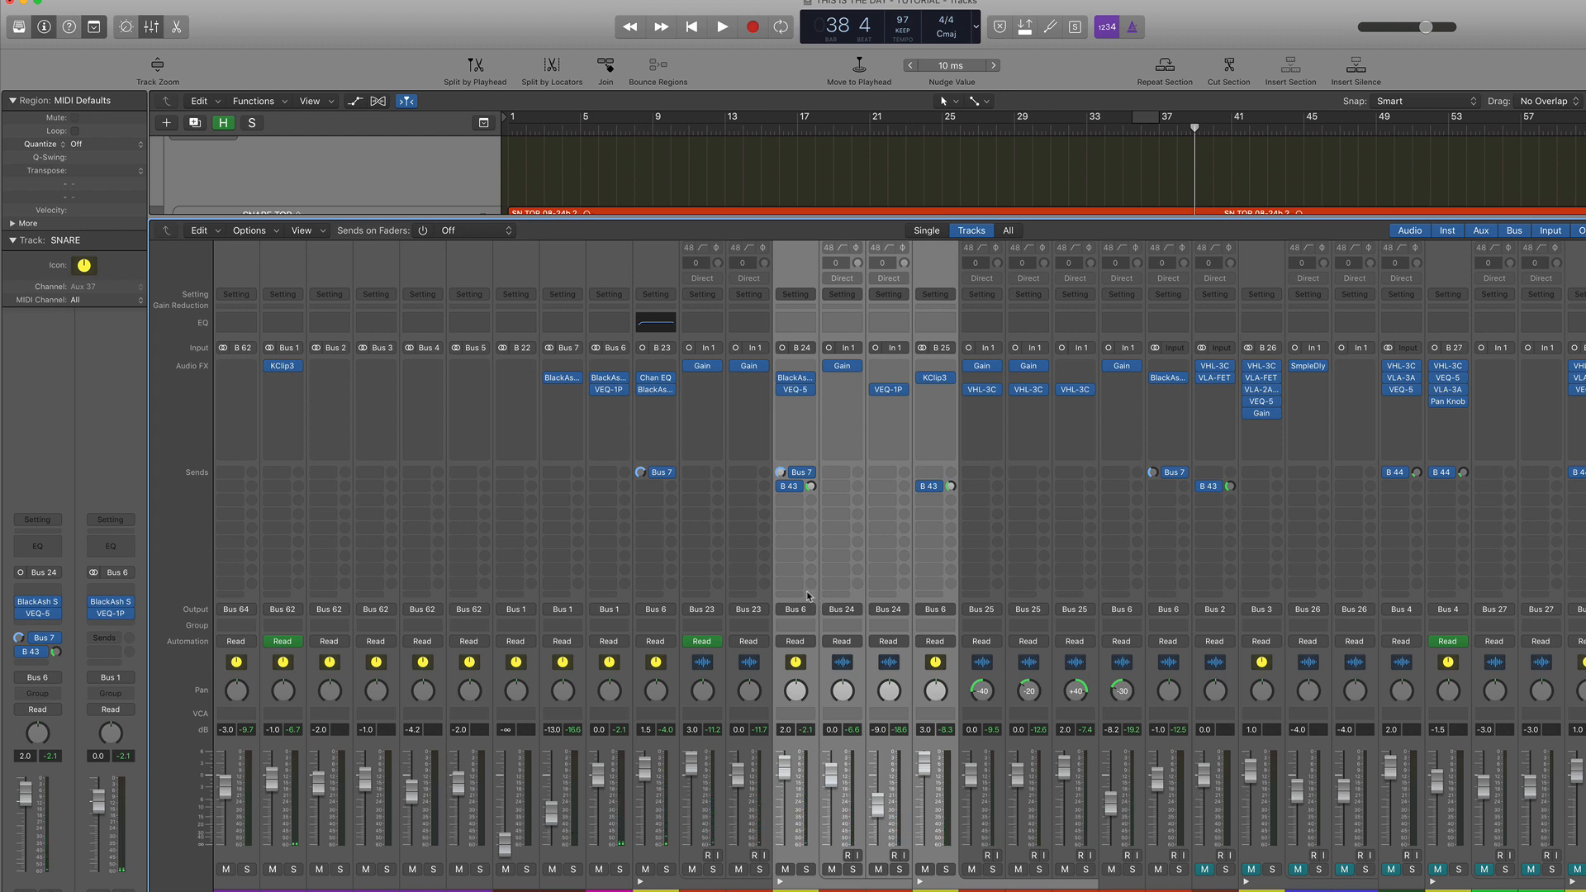
Step: Select the ALL DRUMS bus, inspect its KClip3 settings, and close the plug-in window
left_click(290, 665)
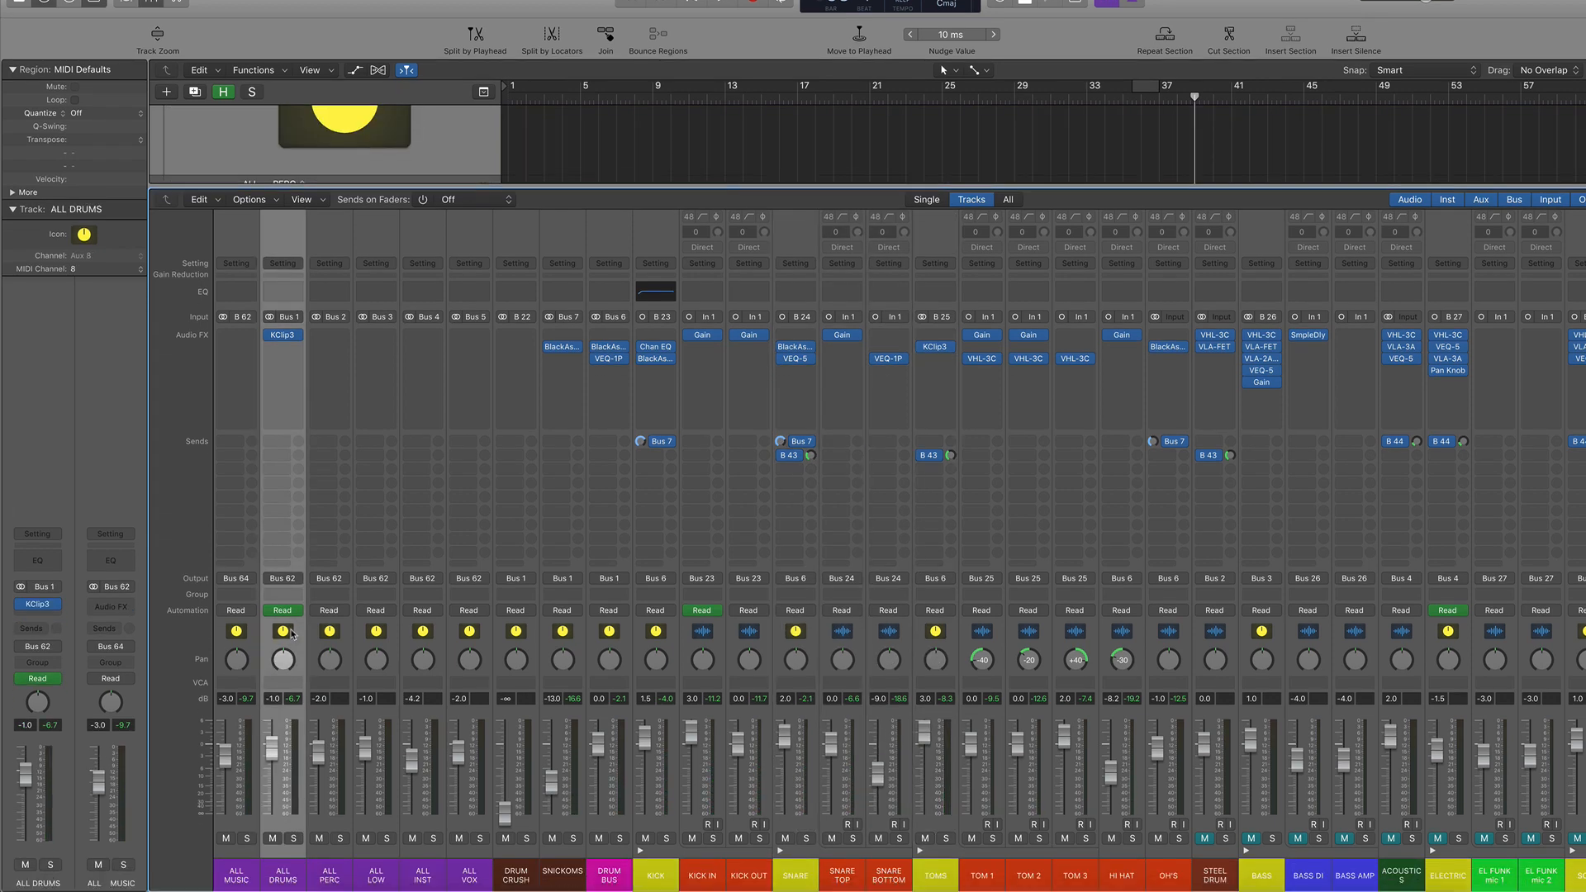
left_click(283, 336)
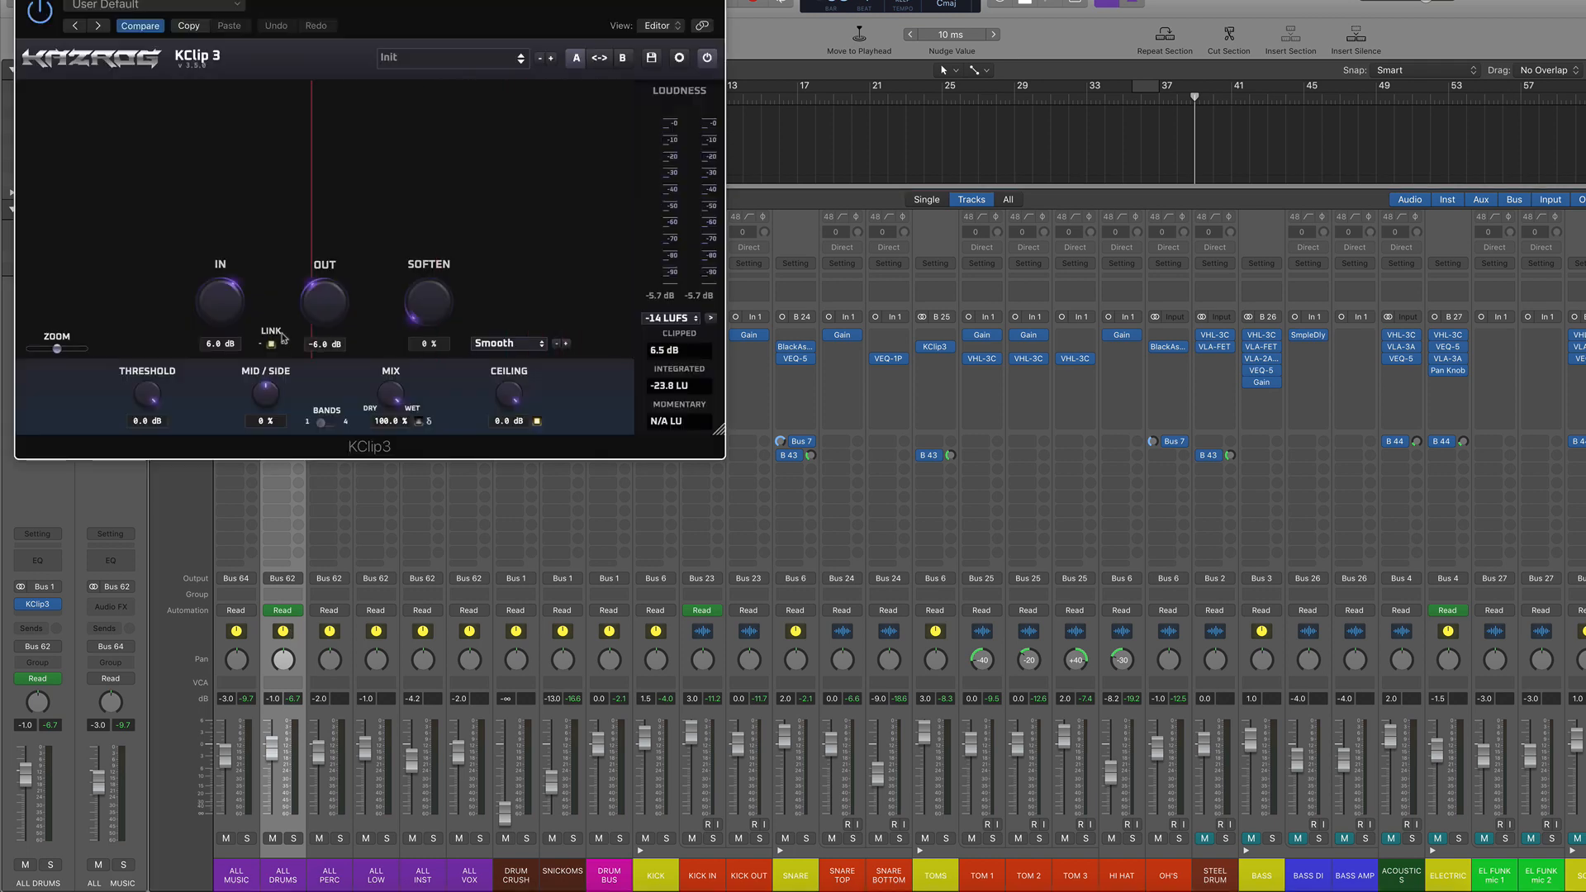
left_click(27, 1)
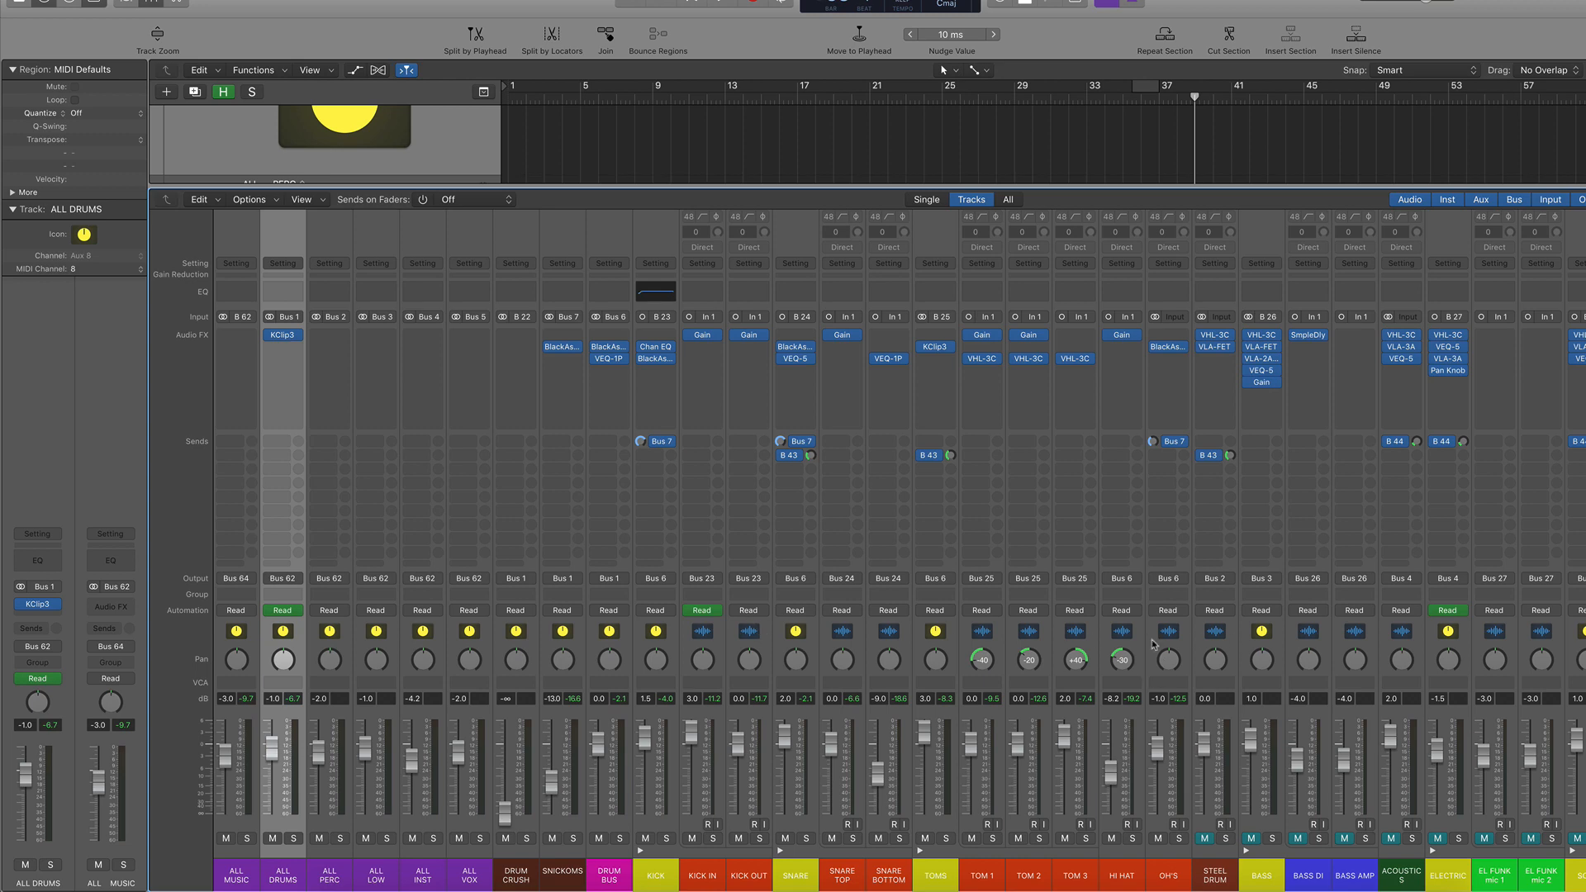
Step: Select the channels from ALL DRUMS to OH'S and cycle about bars 5 to 17 with their plug-ins and Bus 43 sends bypassed
left_click_drag(1167, 634, 333, 638)
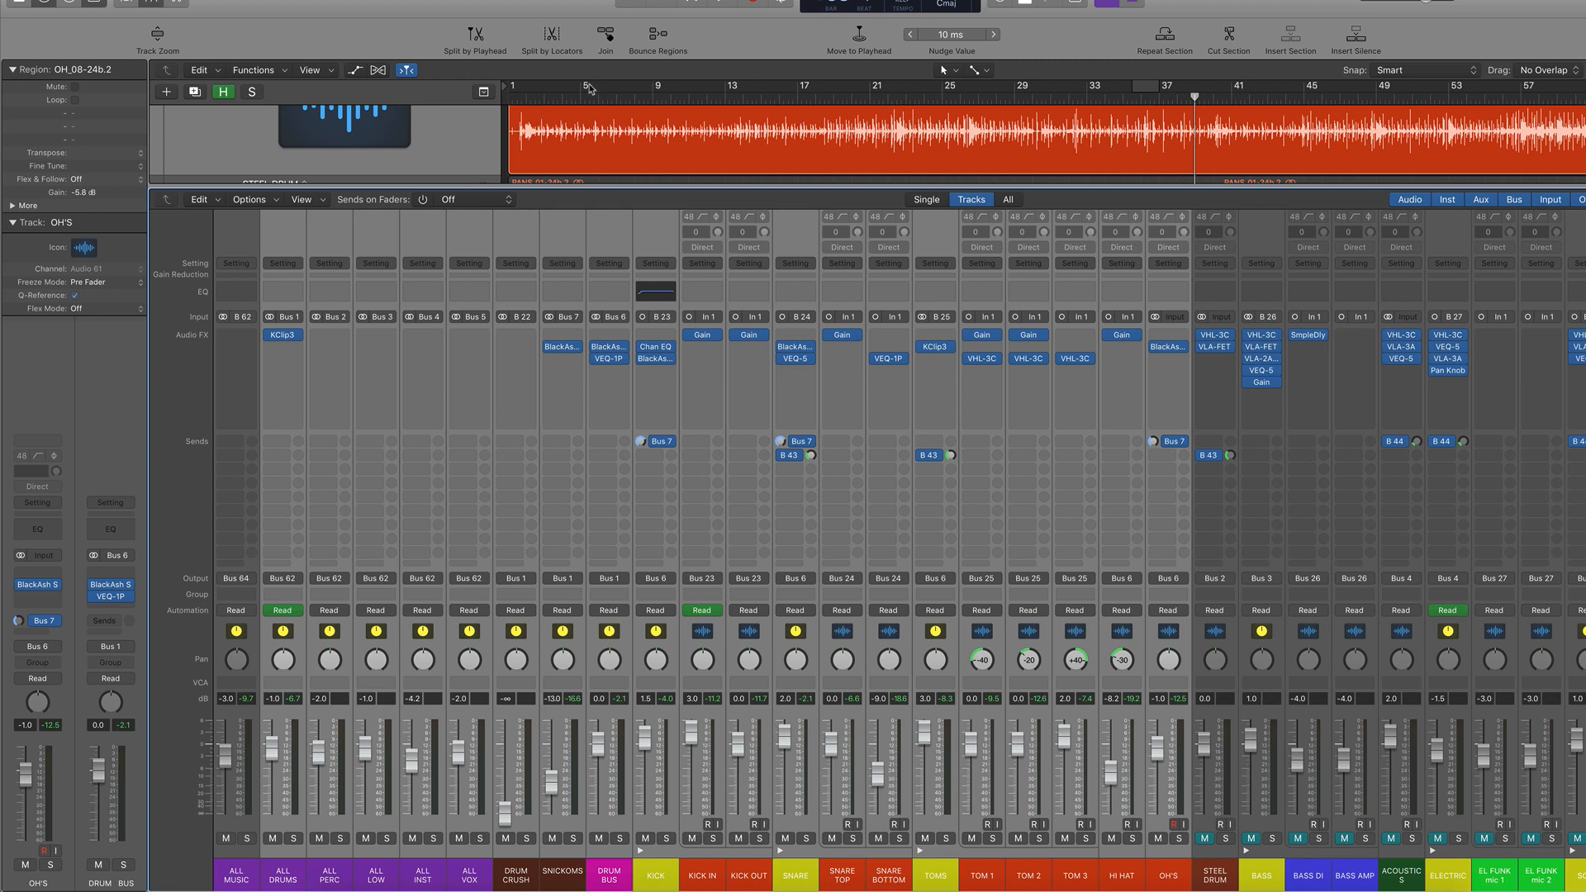
left_click_drag(589, 88, 813, 87)
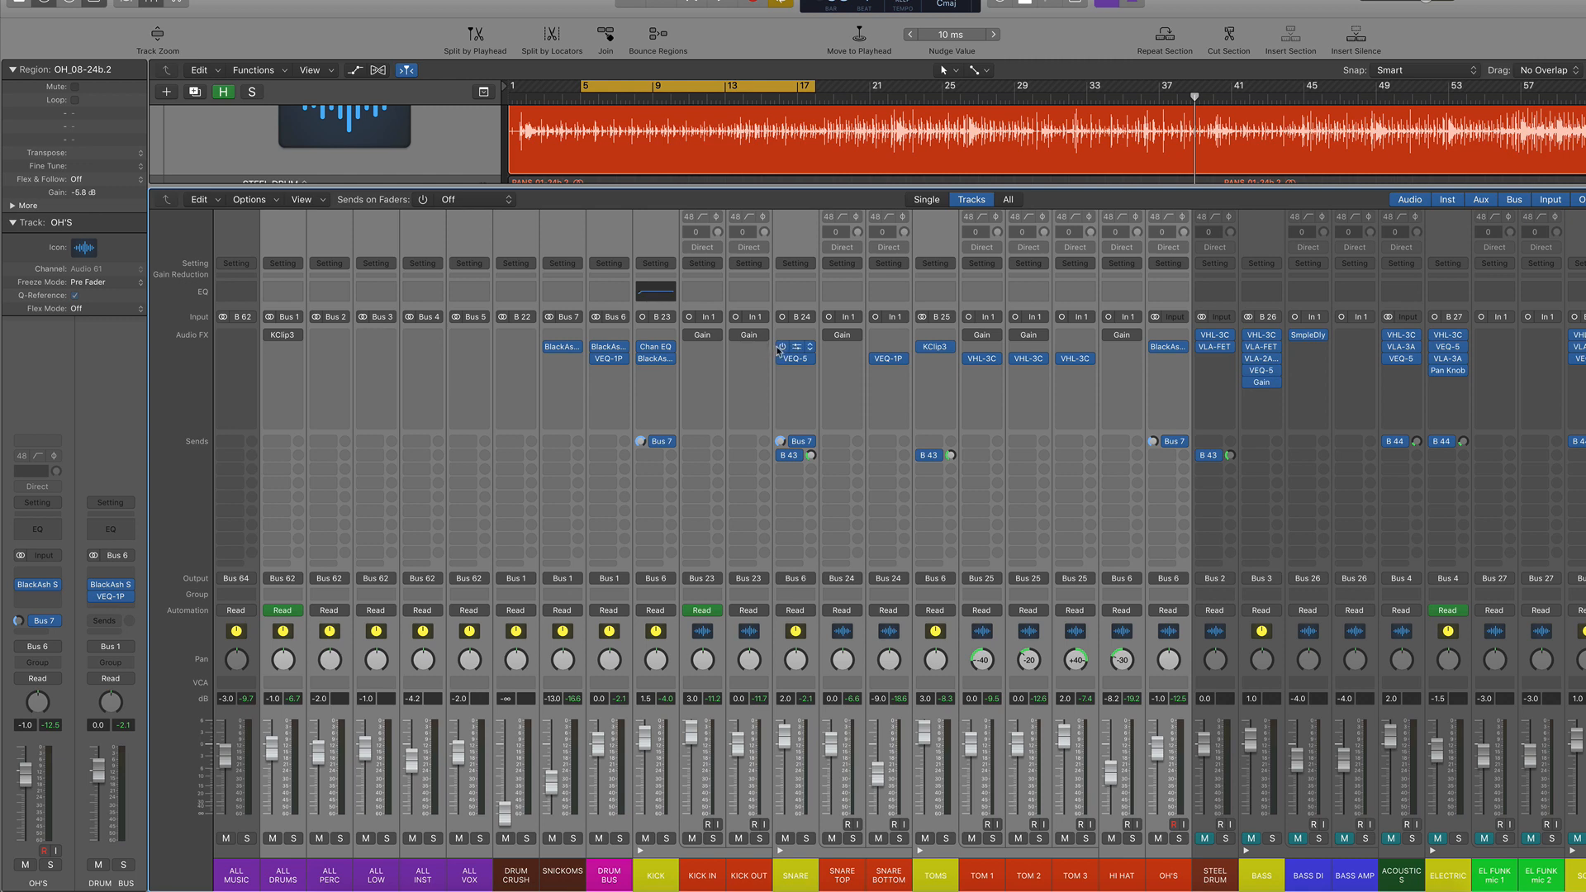
left_click(782, 347)
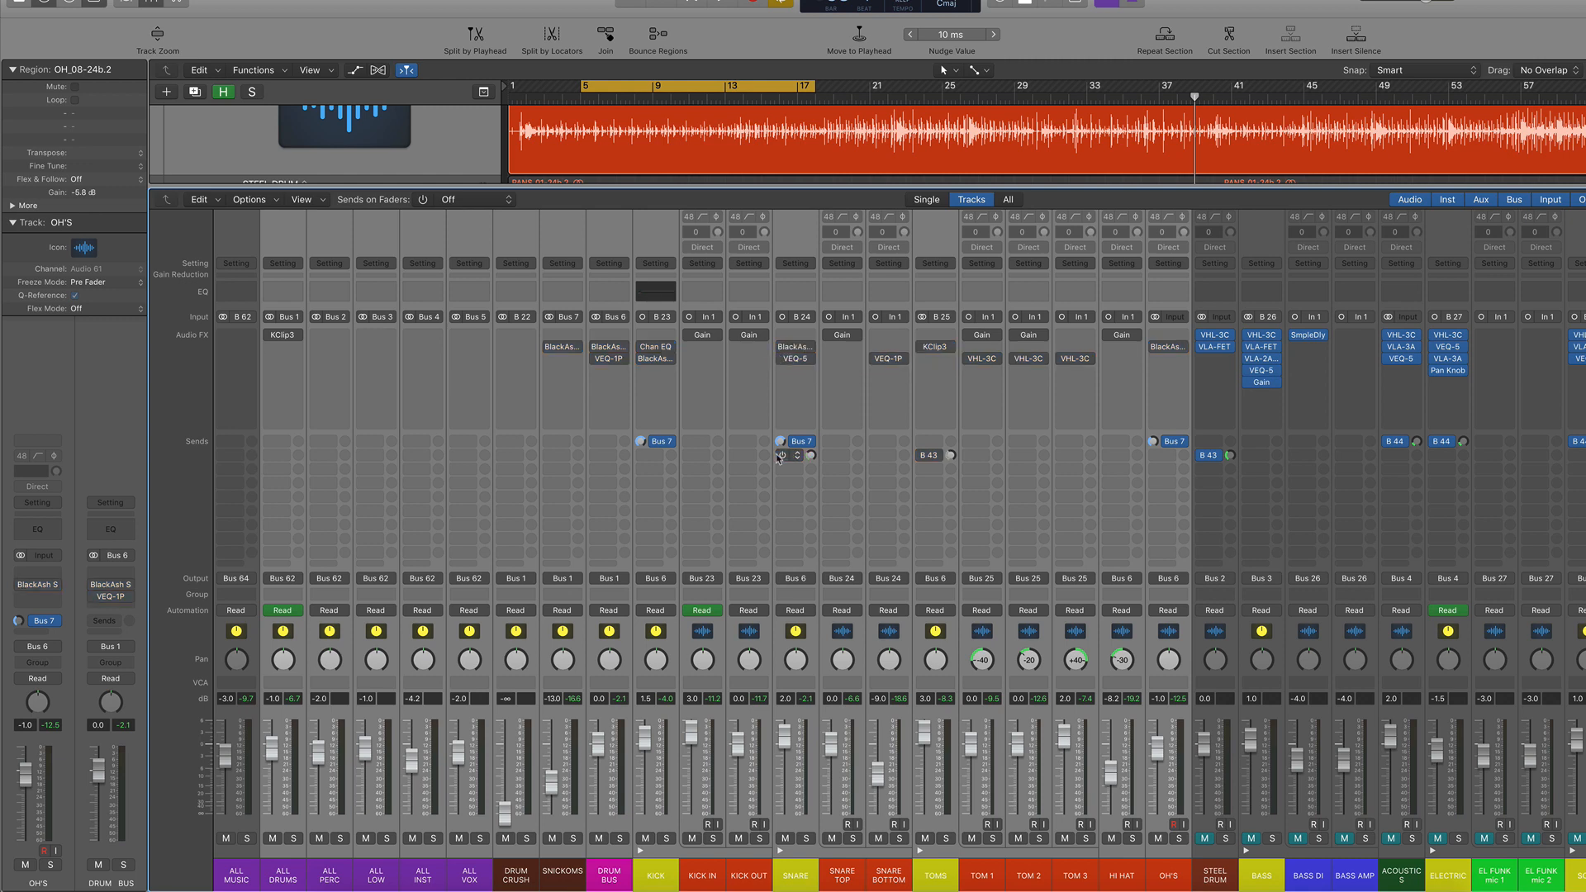
key("space")
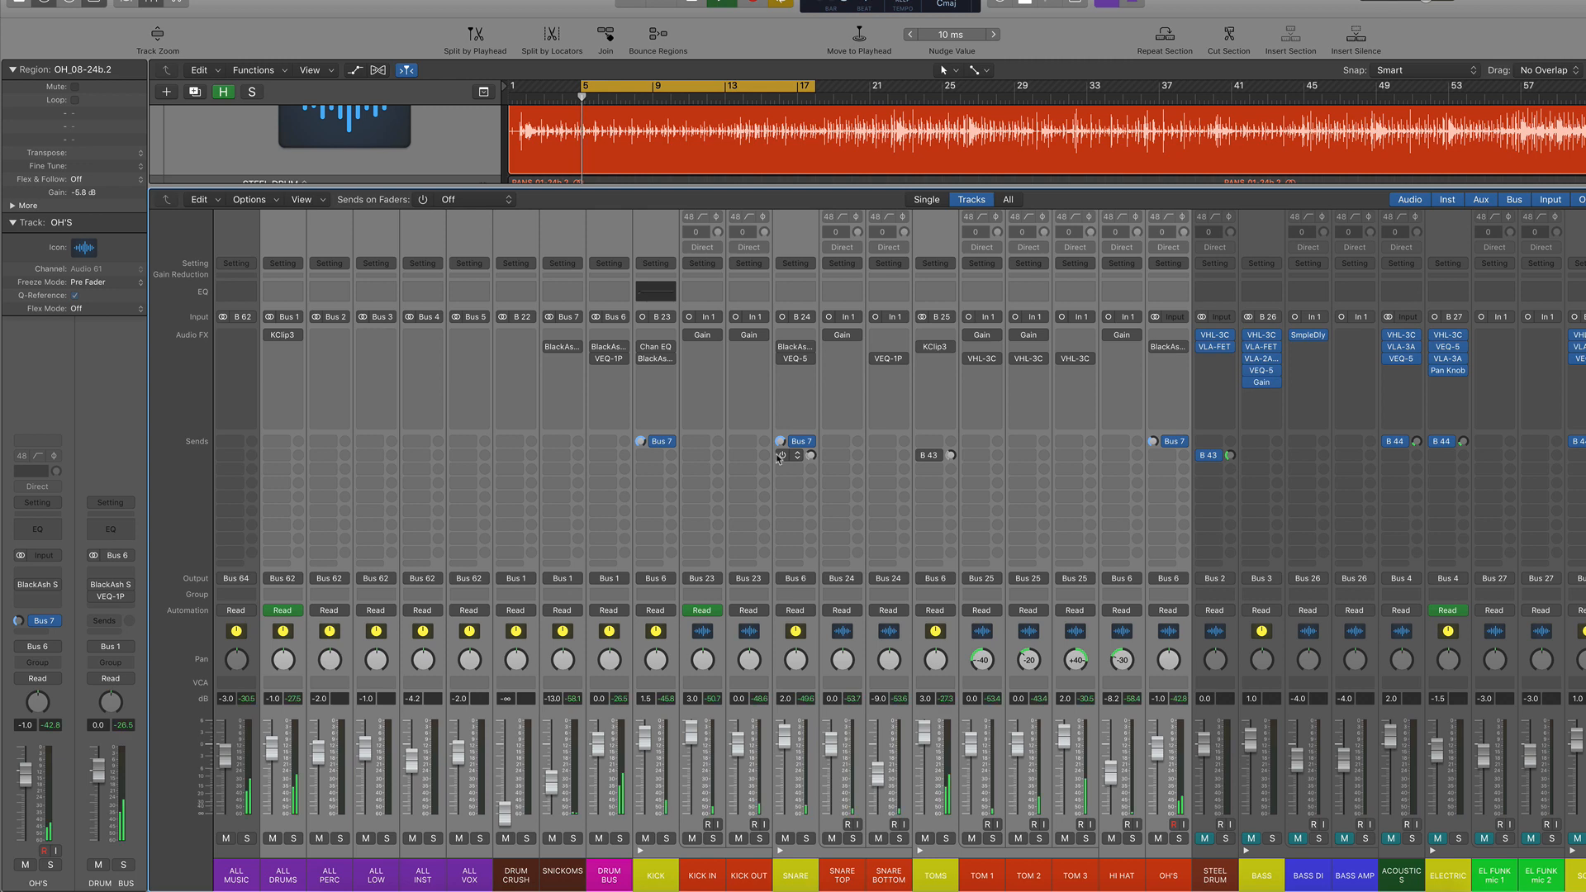
Step: Re-enable the drum channels' gain, clipper, filter, EQ and compressor plug-ins and the Bus 43 sends in stages during playback
left_click(688, 336)
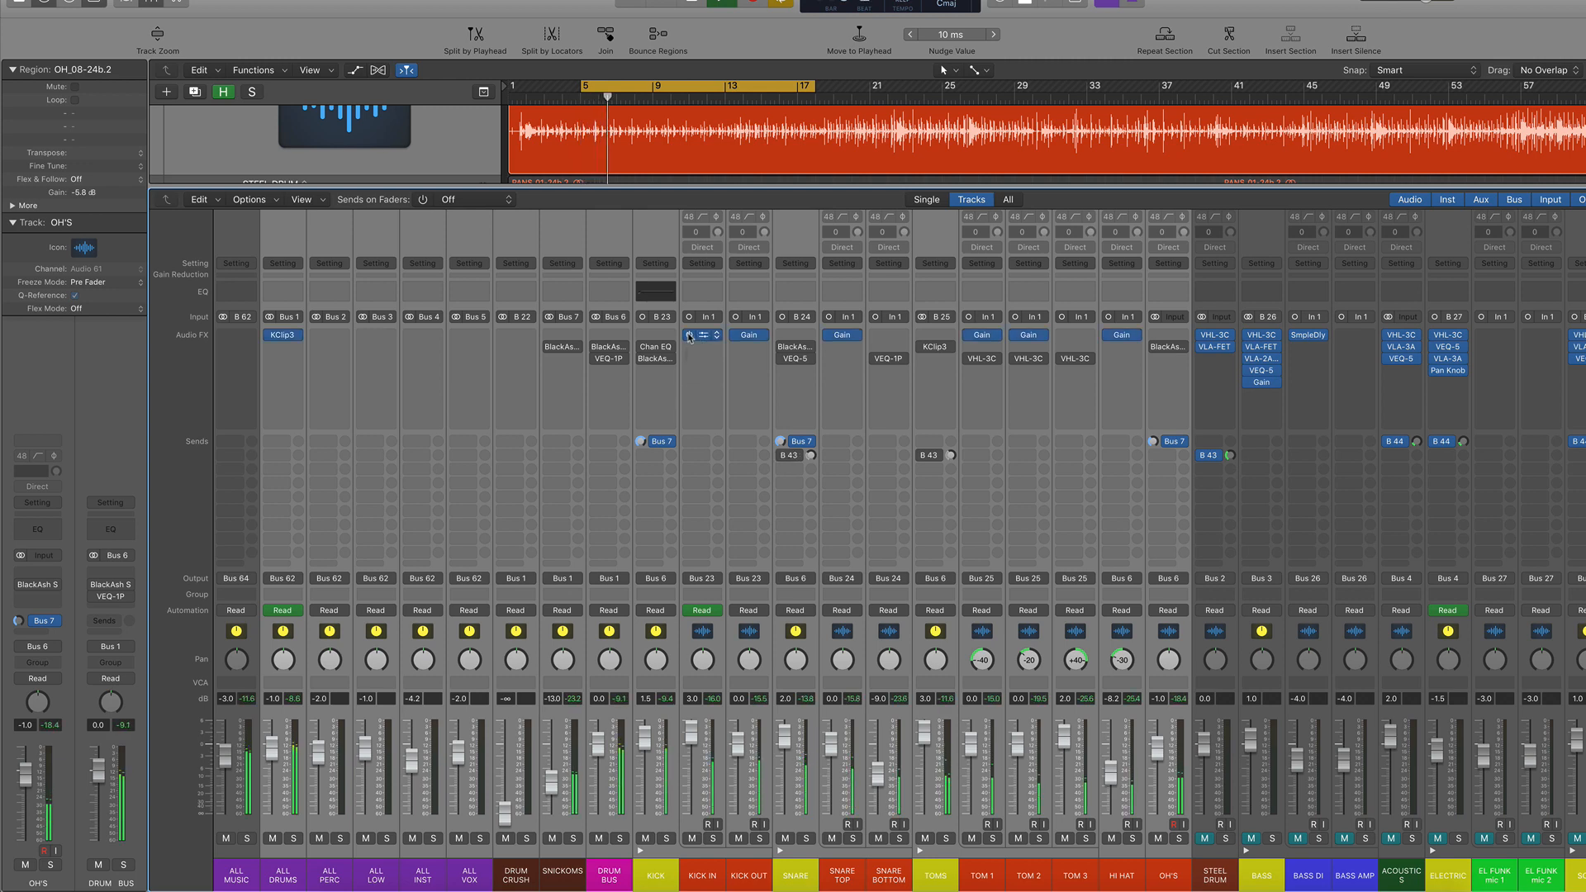
left_click(784, 347)
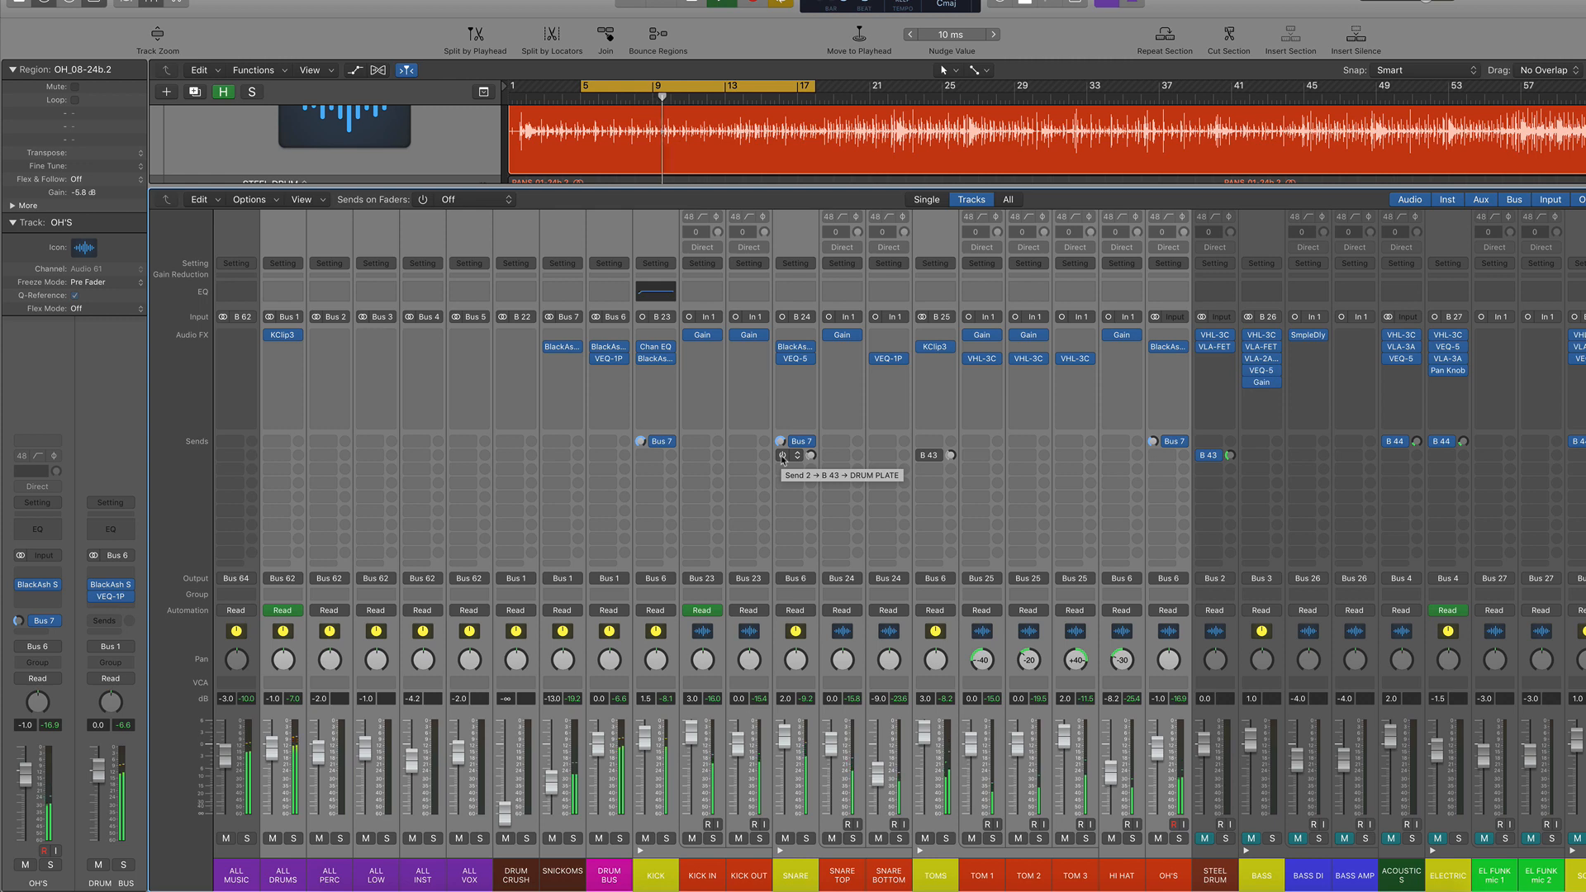
left_click(782, 456)
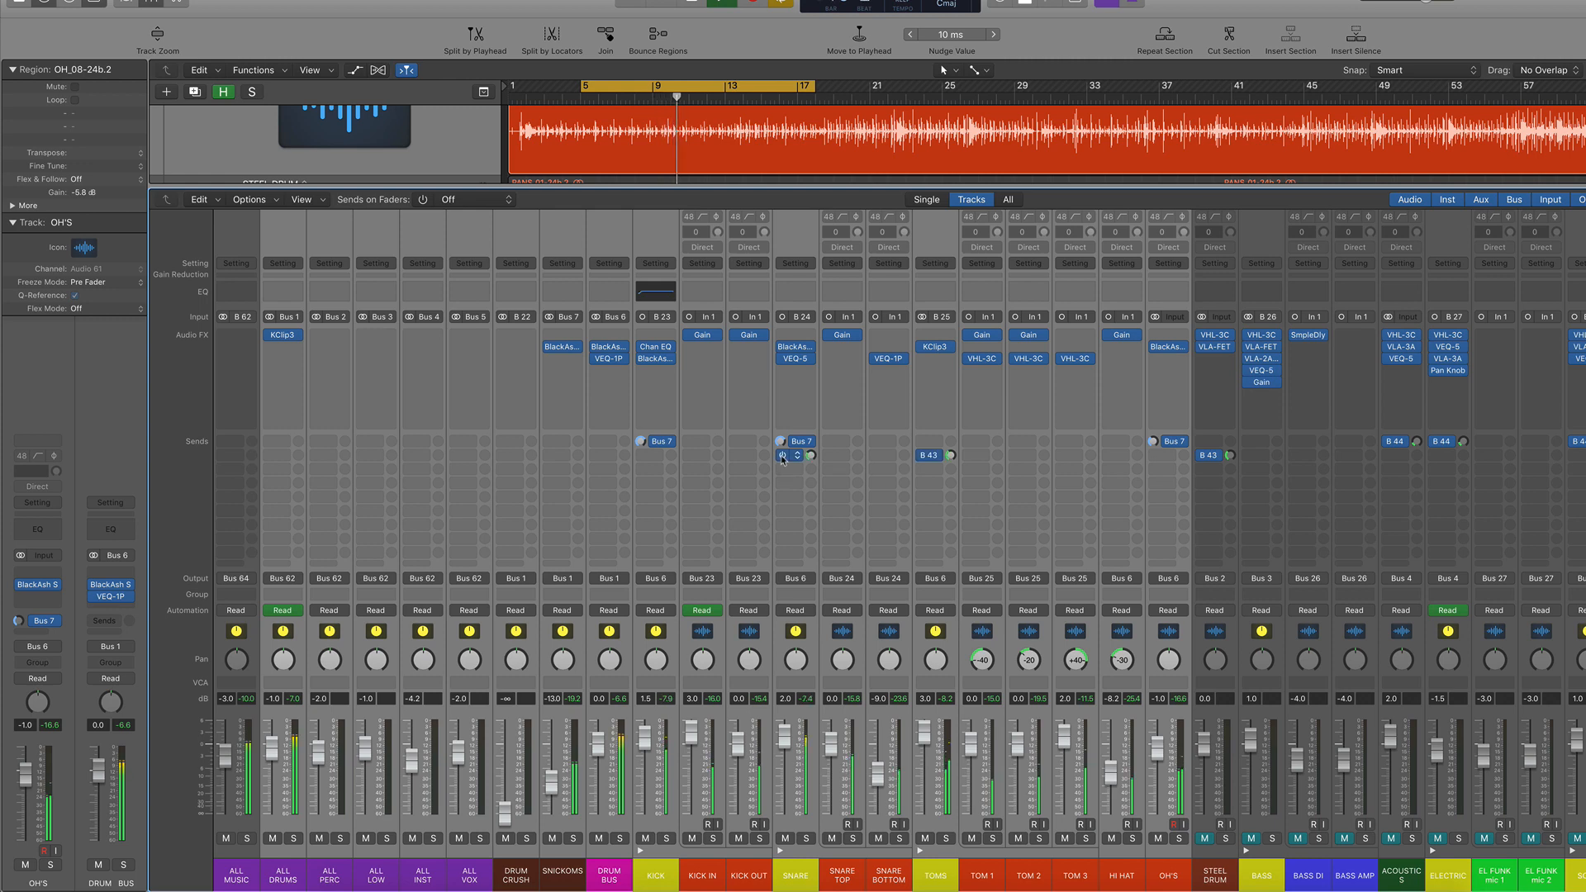
Step: Compare the drum mix by bypassing the Bus 43 sends, compressors, EQs and gains in stages, and switch them all back on
left_click(782, 456)
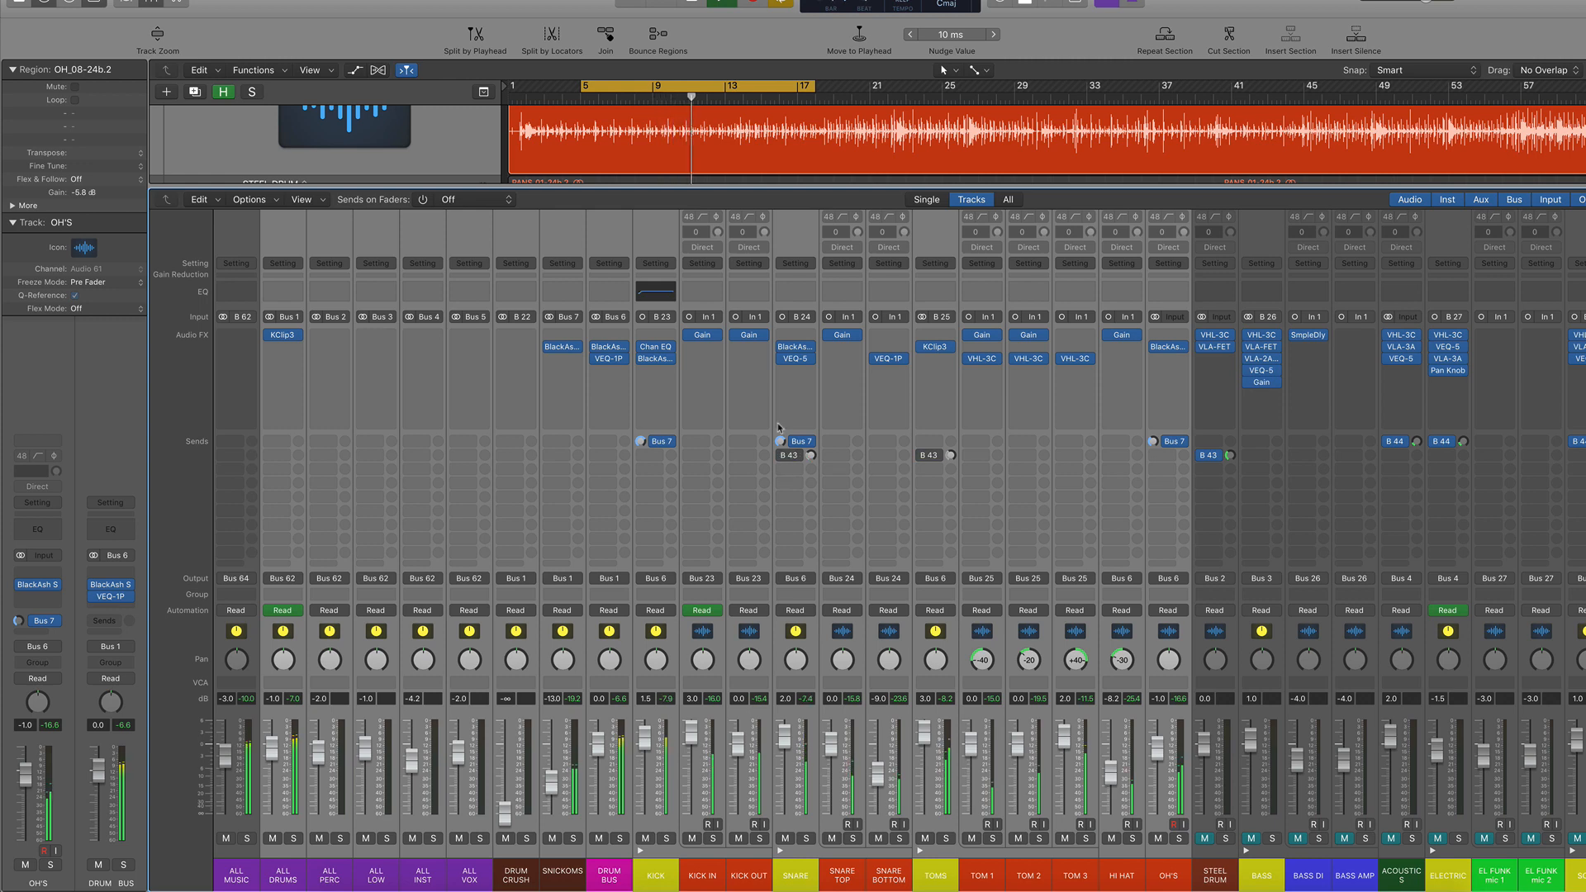
left_click(781, 347)
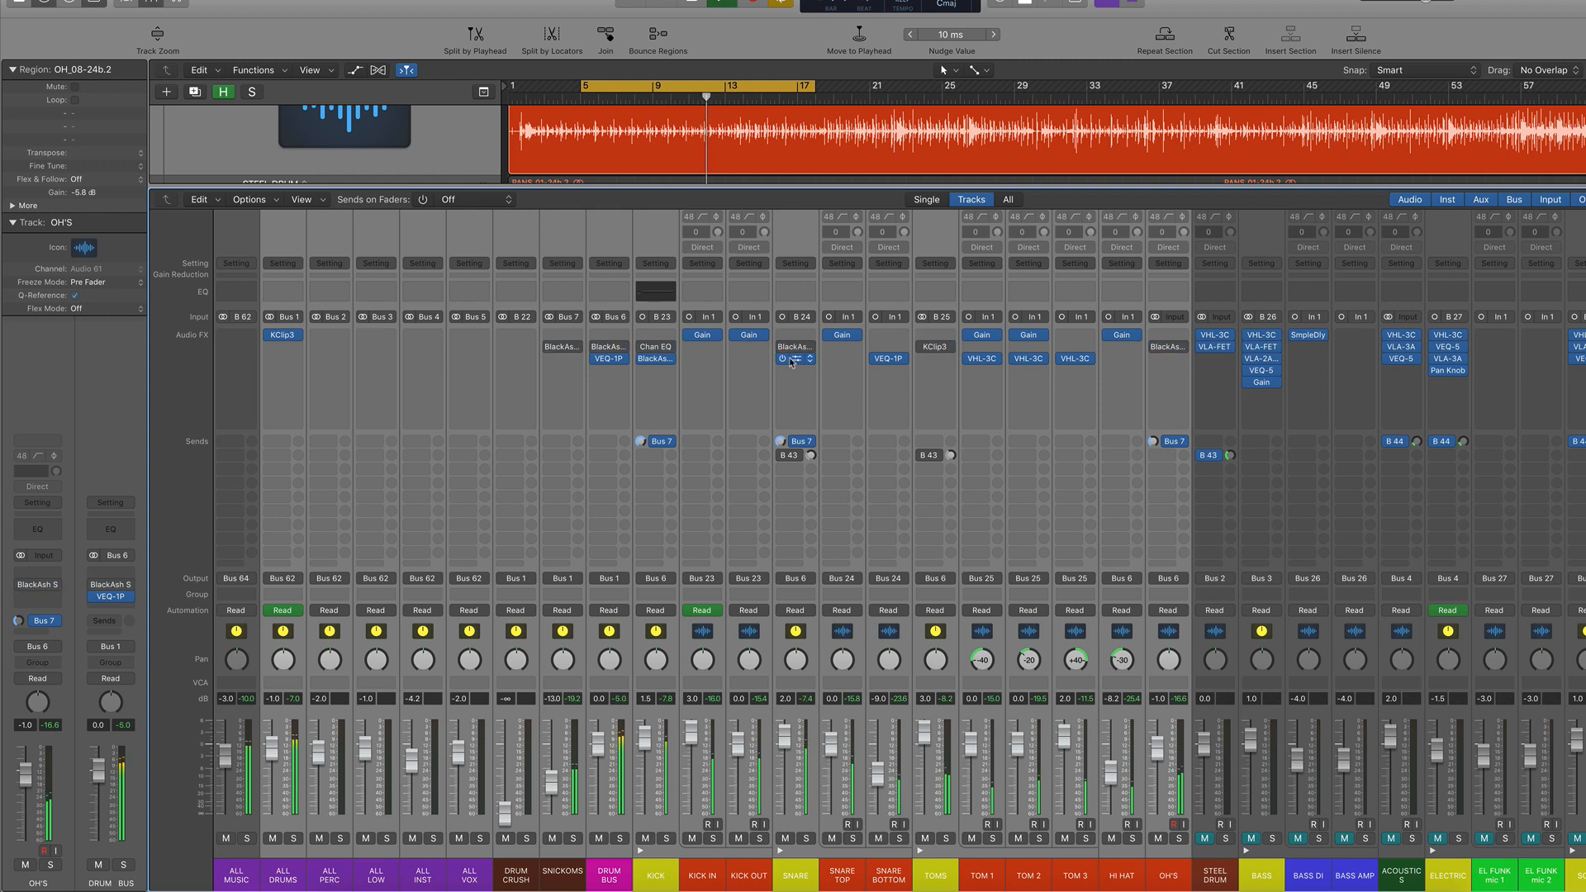
left_click(783, 359)
left_click(737, 335)
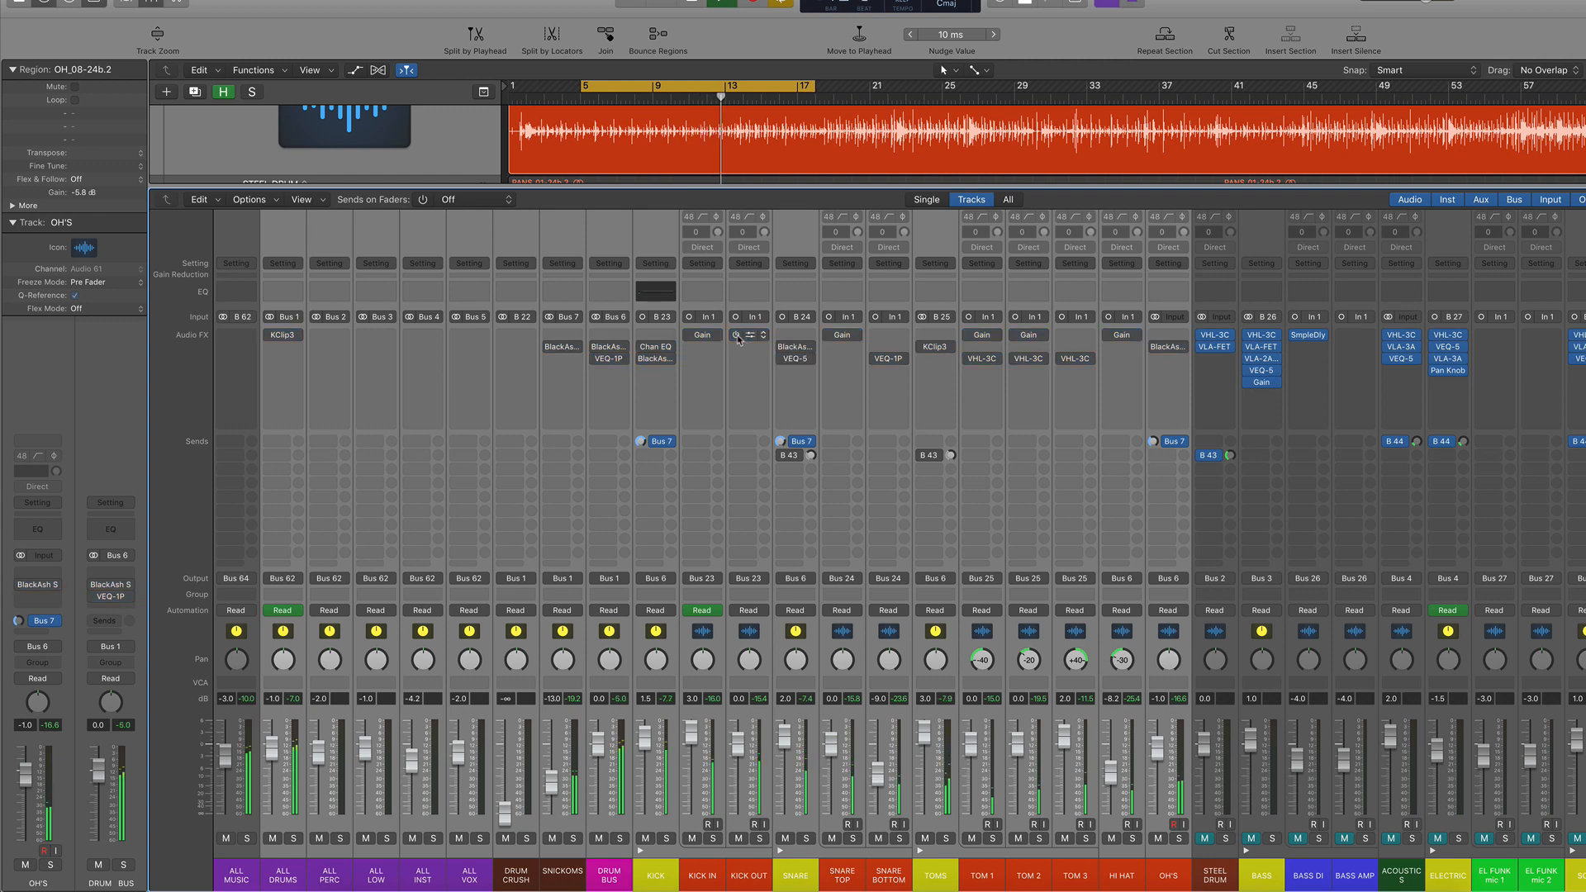
left_click(738, 335)
left_click(782, 347)
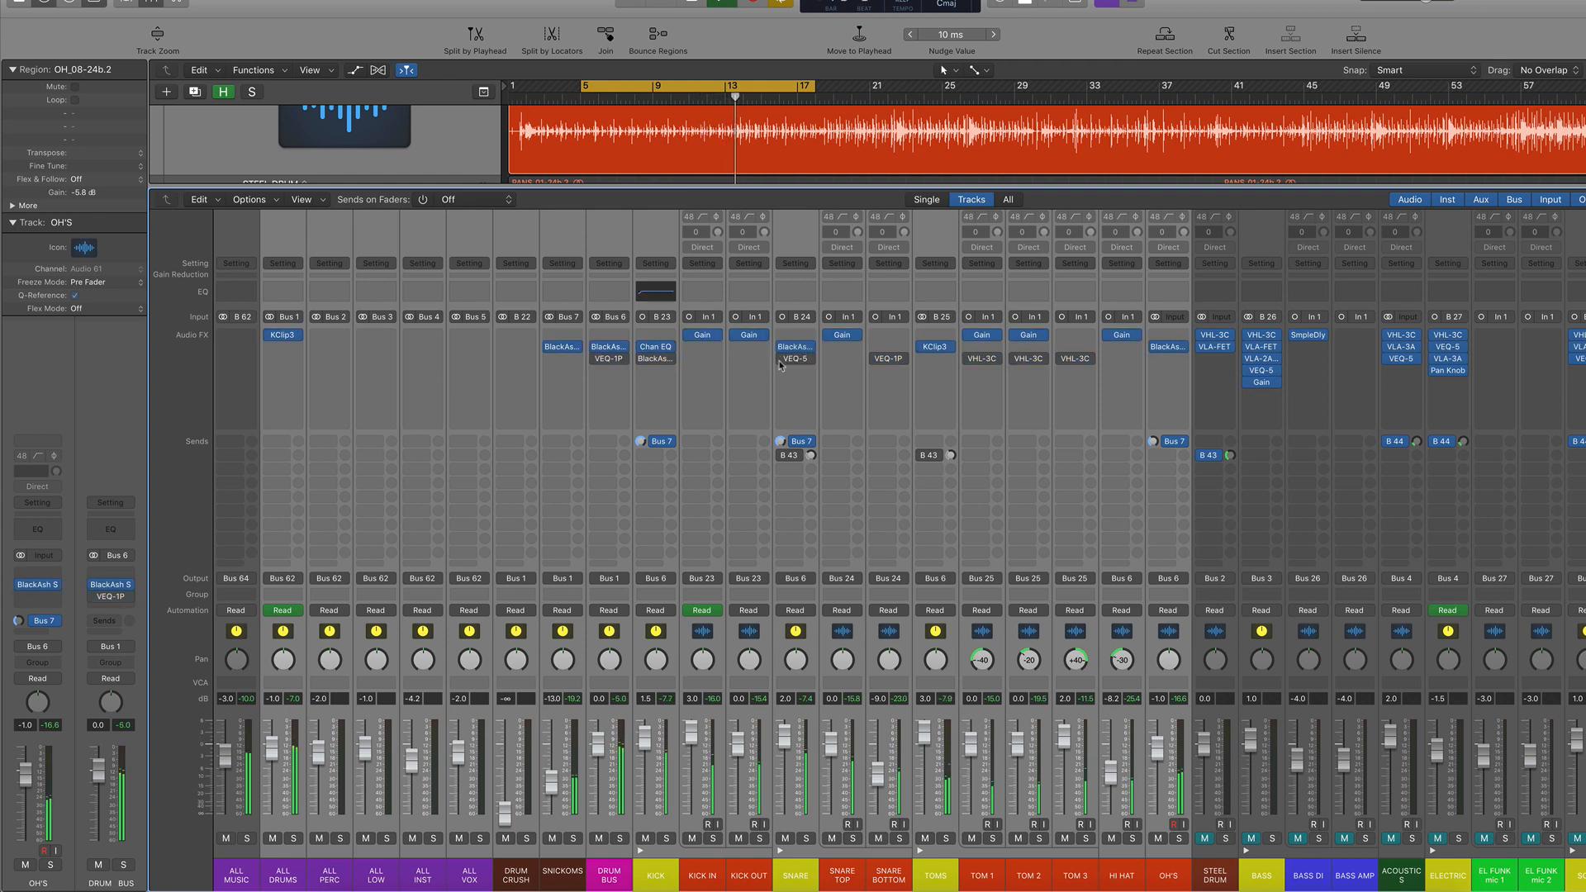
left_click(783, 358)
left_click(780, 454)
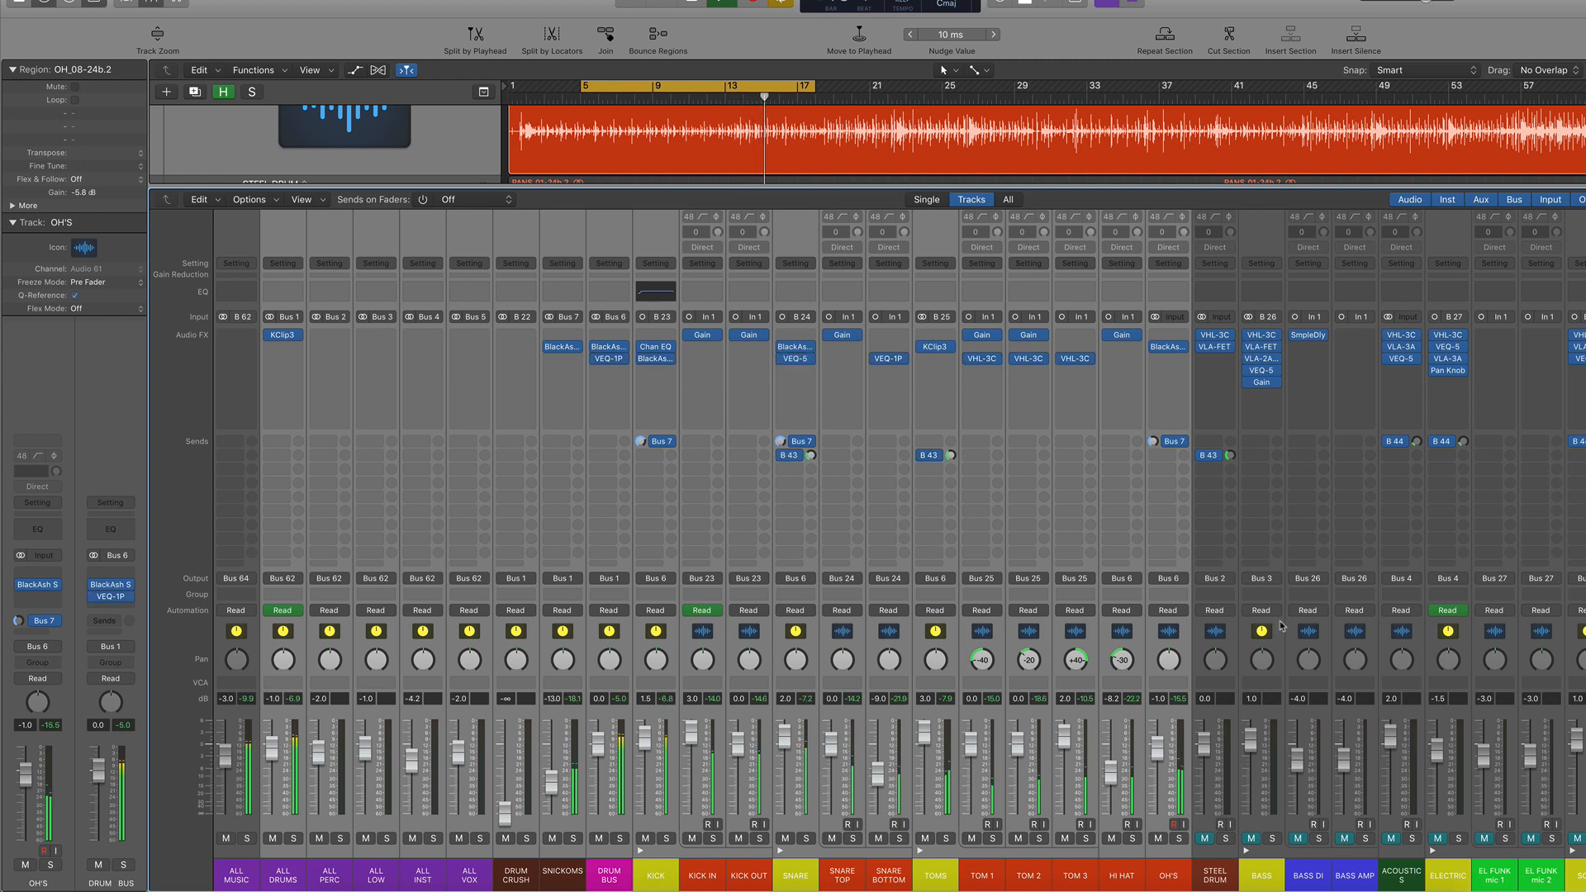
Step: Solo the STEEL DRUM channel, play it from bar 23, and set a new cycle range over about bars 23 to 26
left_click(1218, 633)
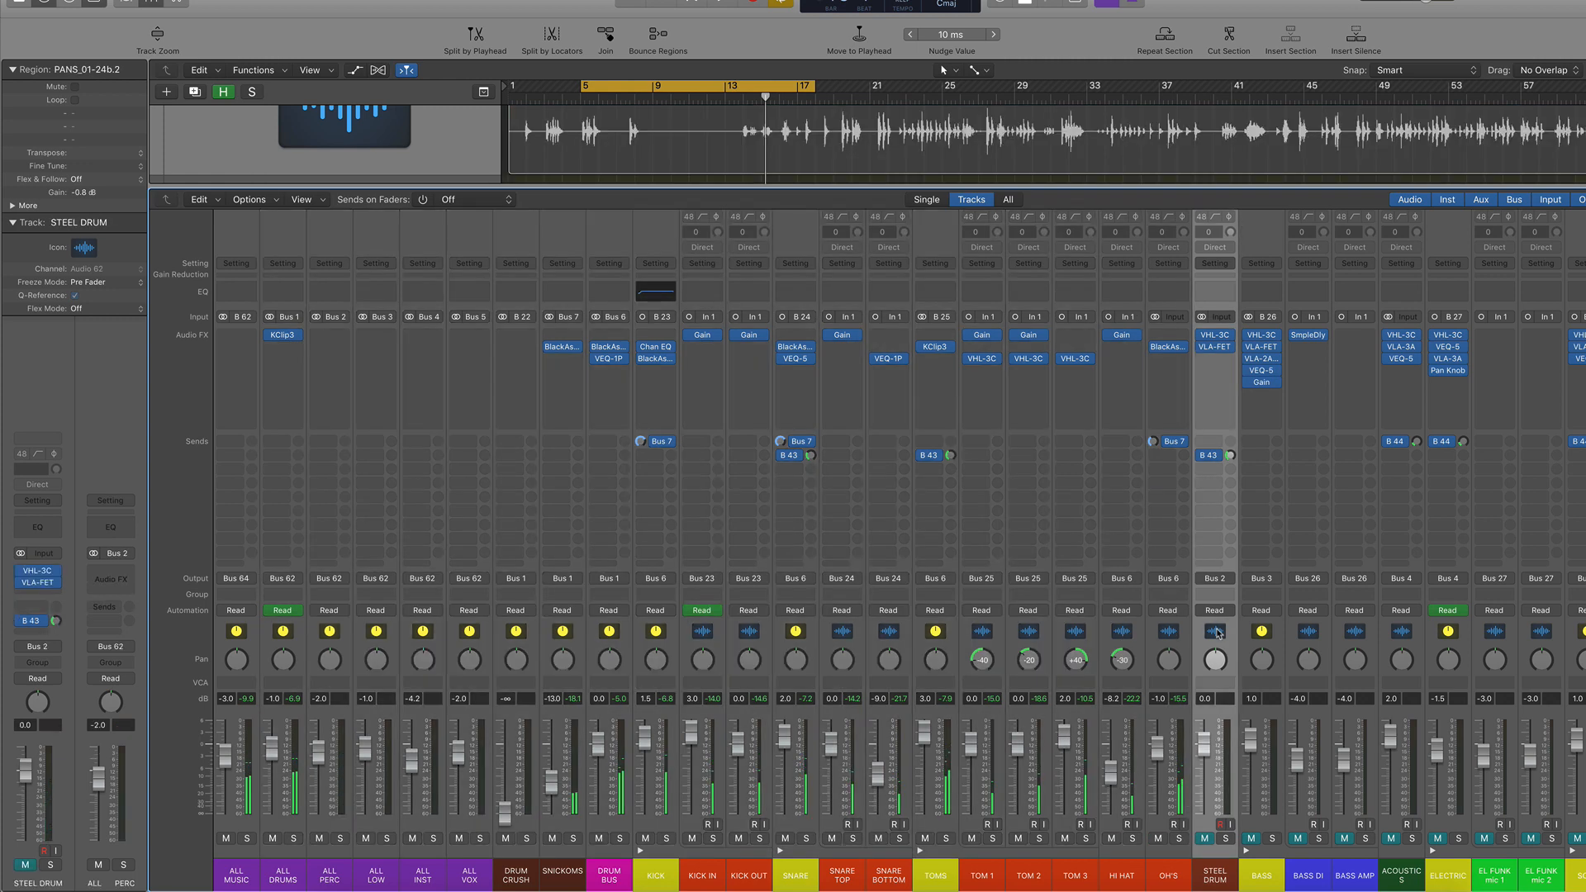
left_click(1226, 838)
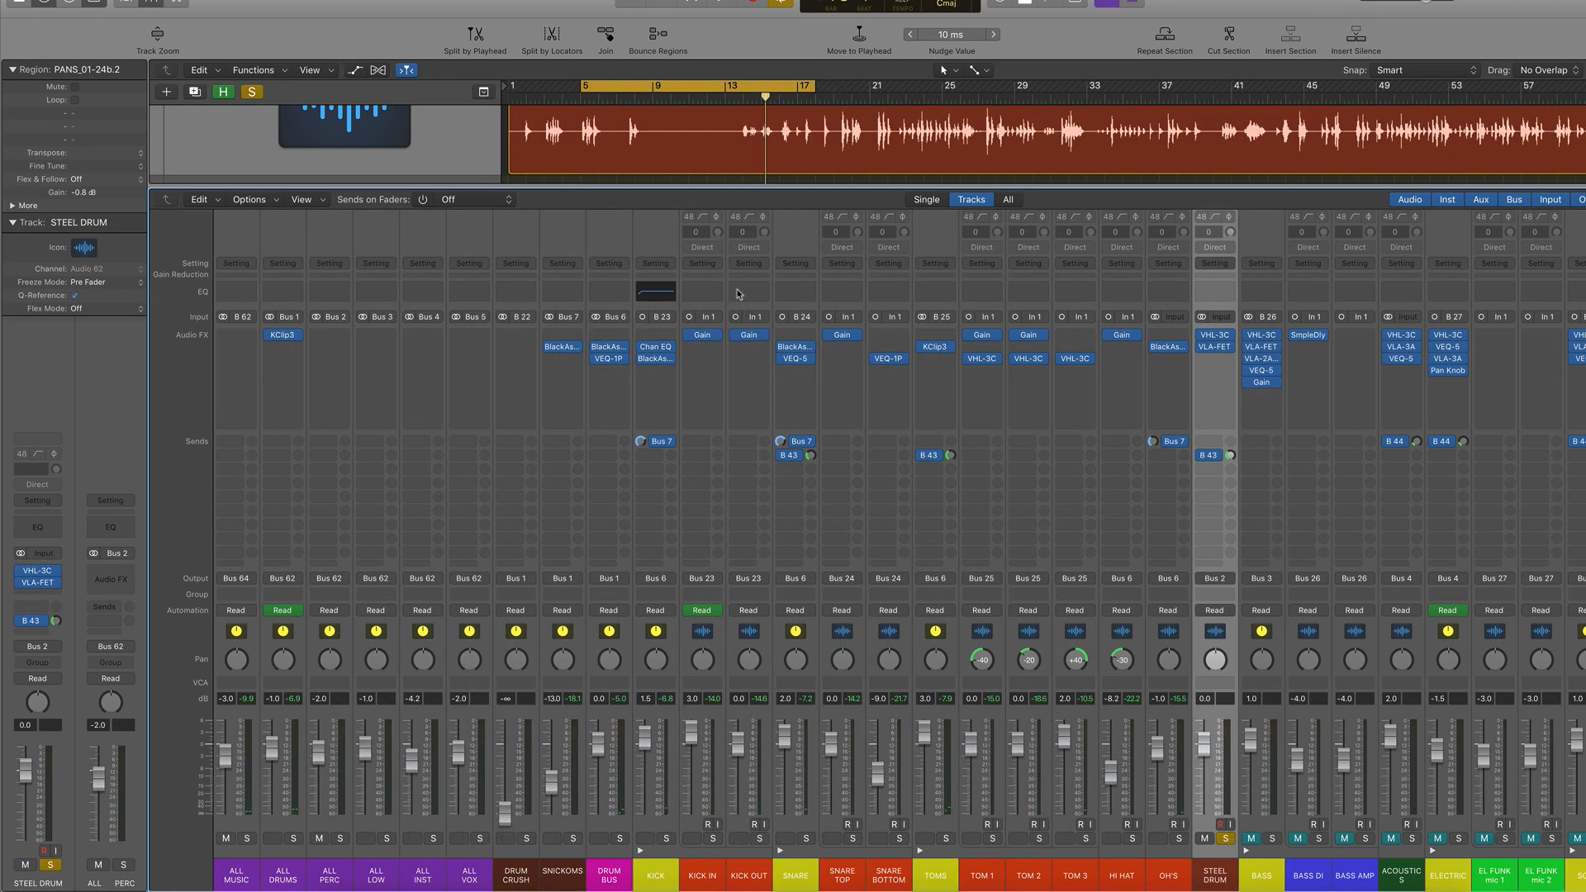
left_click(915, 95)
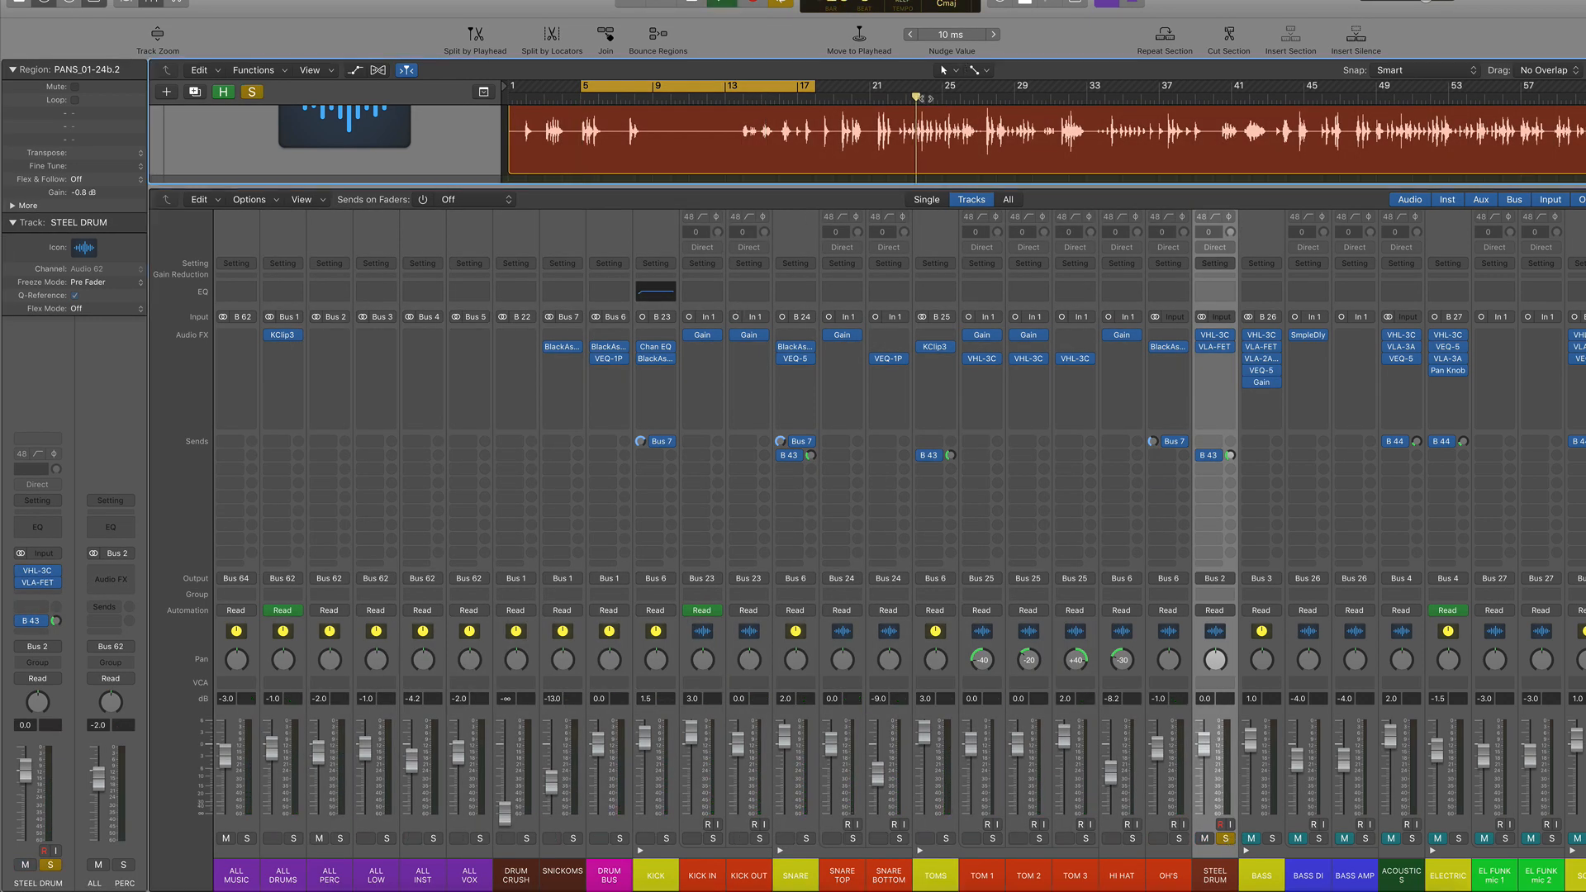
key("c")
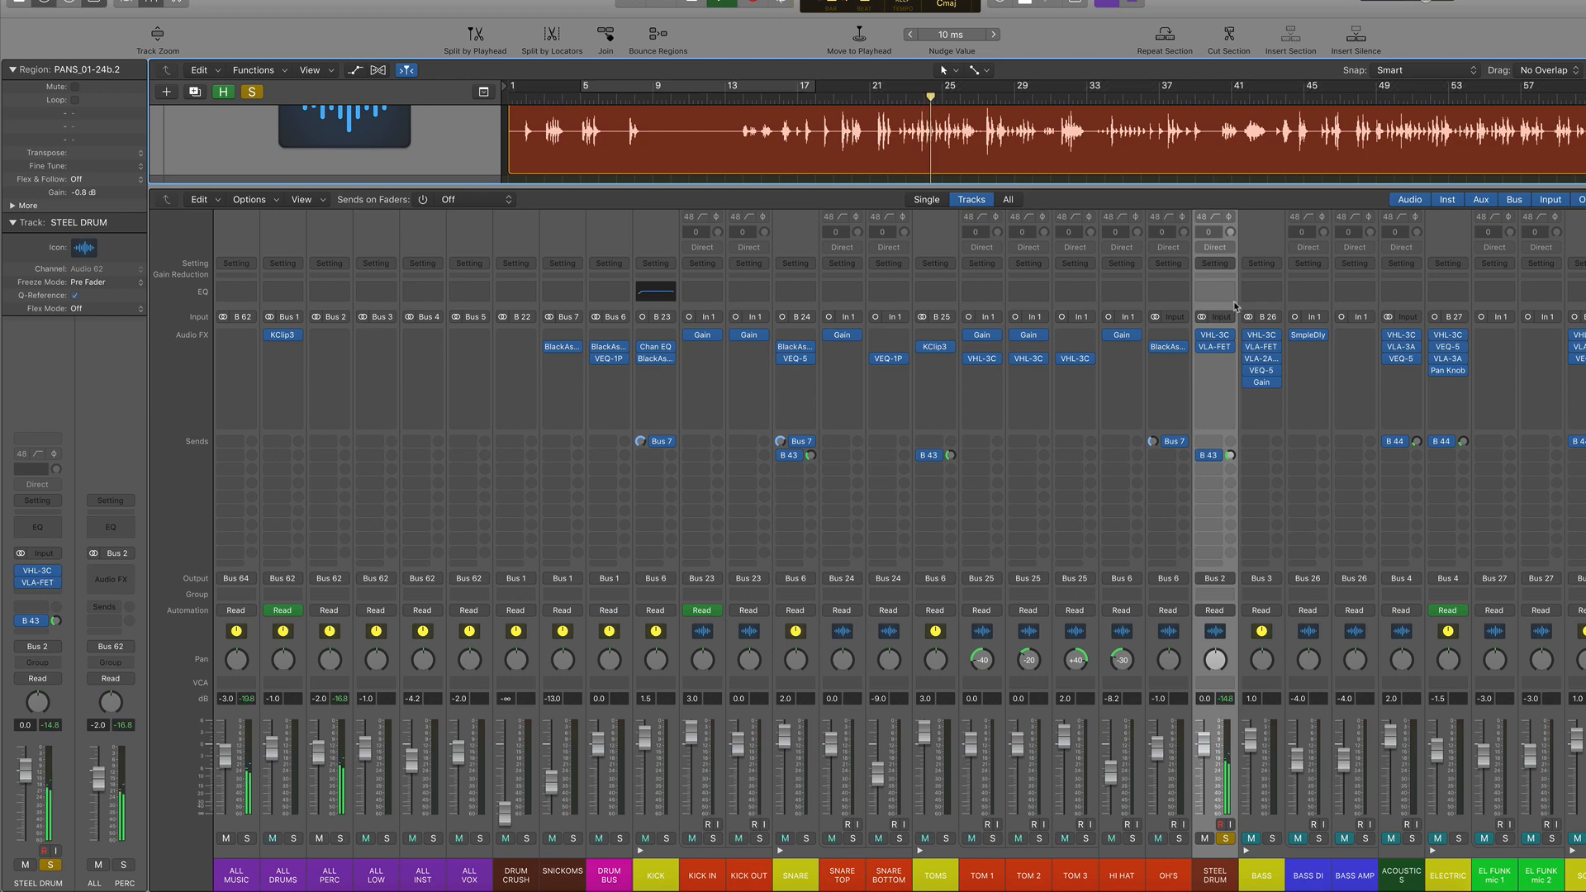
left_click_drag(912, 92, 979, 93)
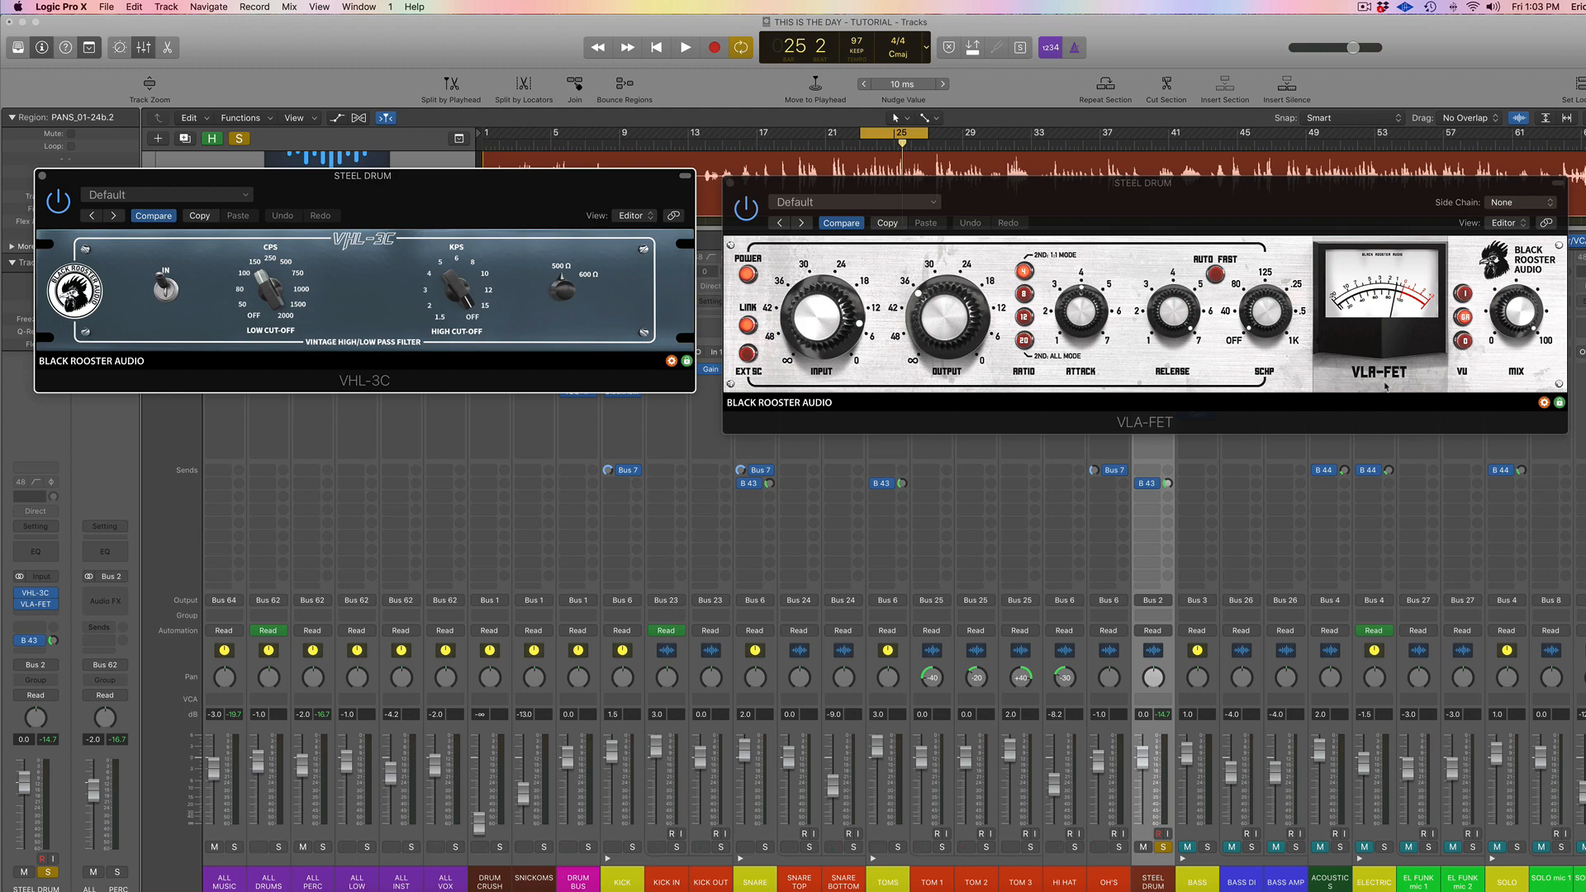
Step: Play the soloed STEEL DRUM channel and compare it with the VHL-3C filter switched out and in
key("space")
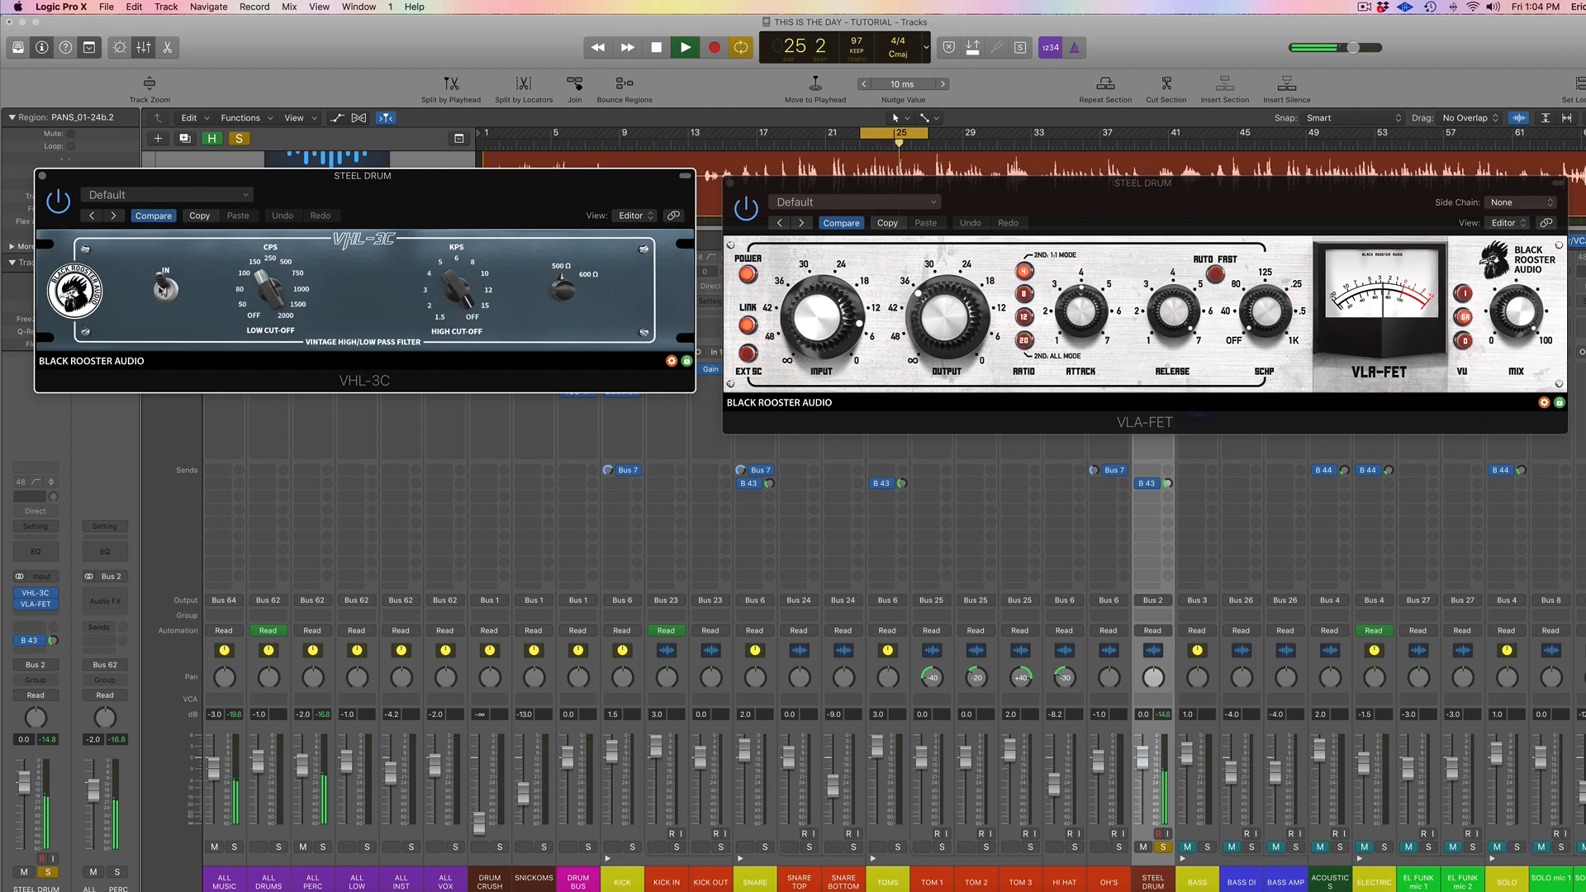
left_click(166, 293)
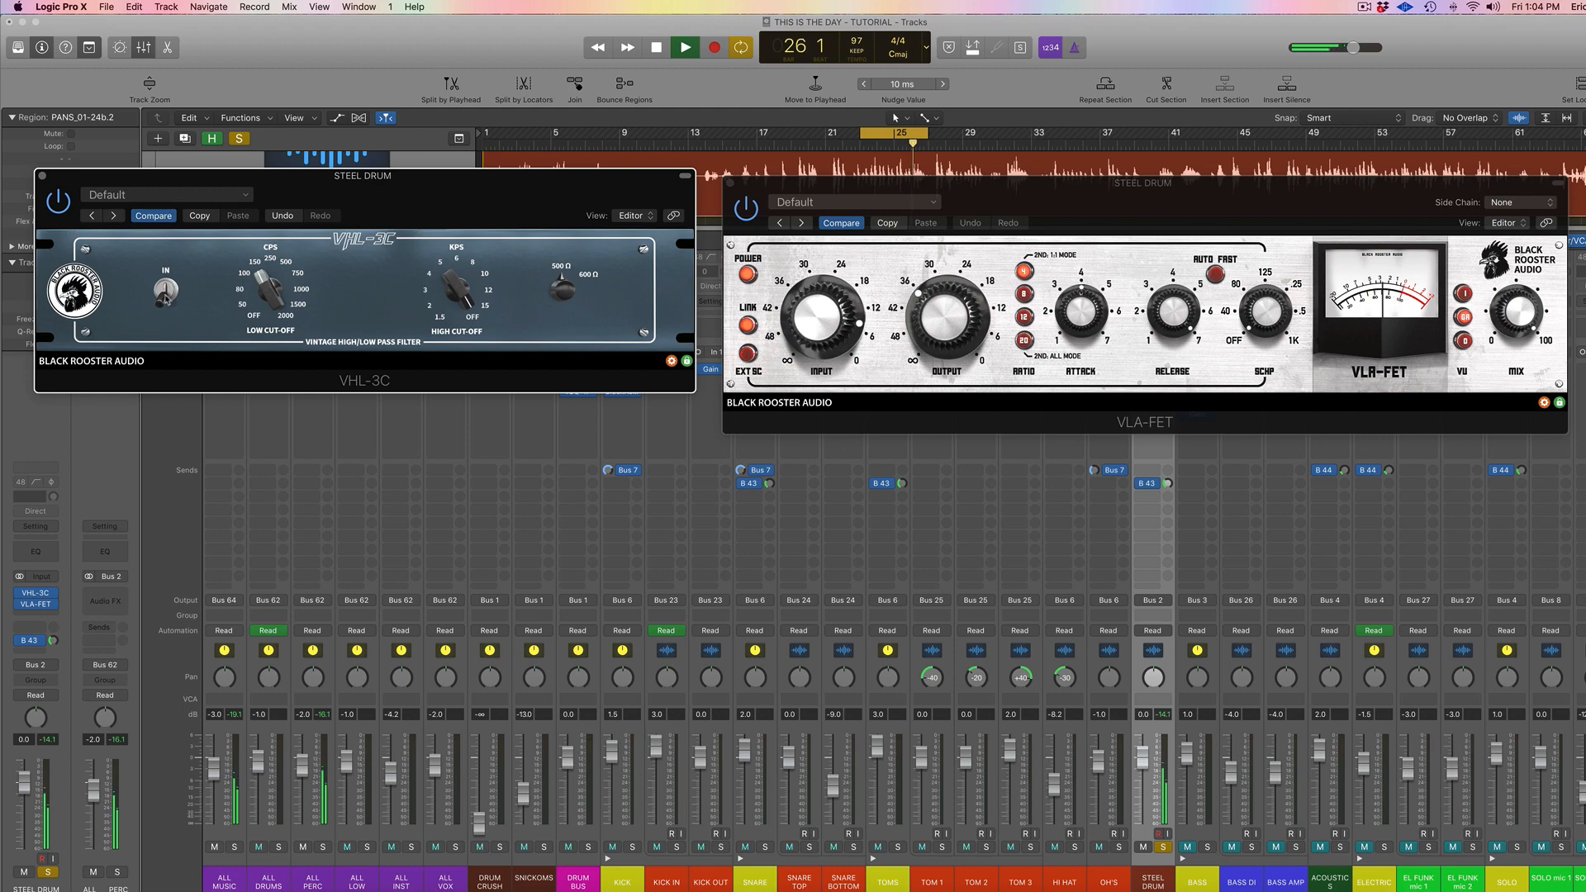
left_click(166, 293)
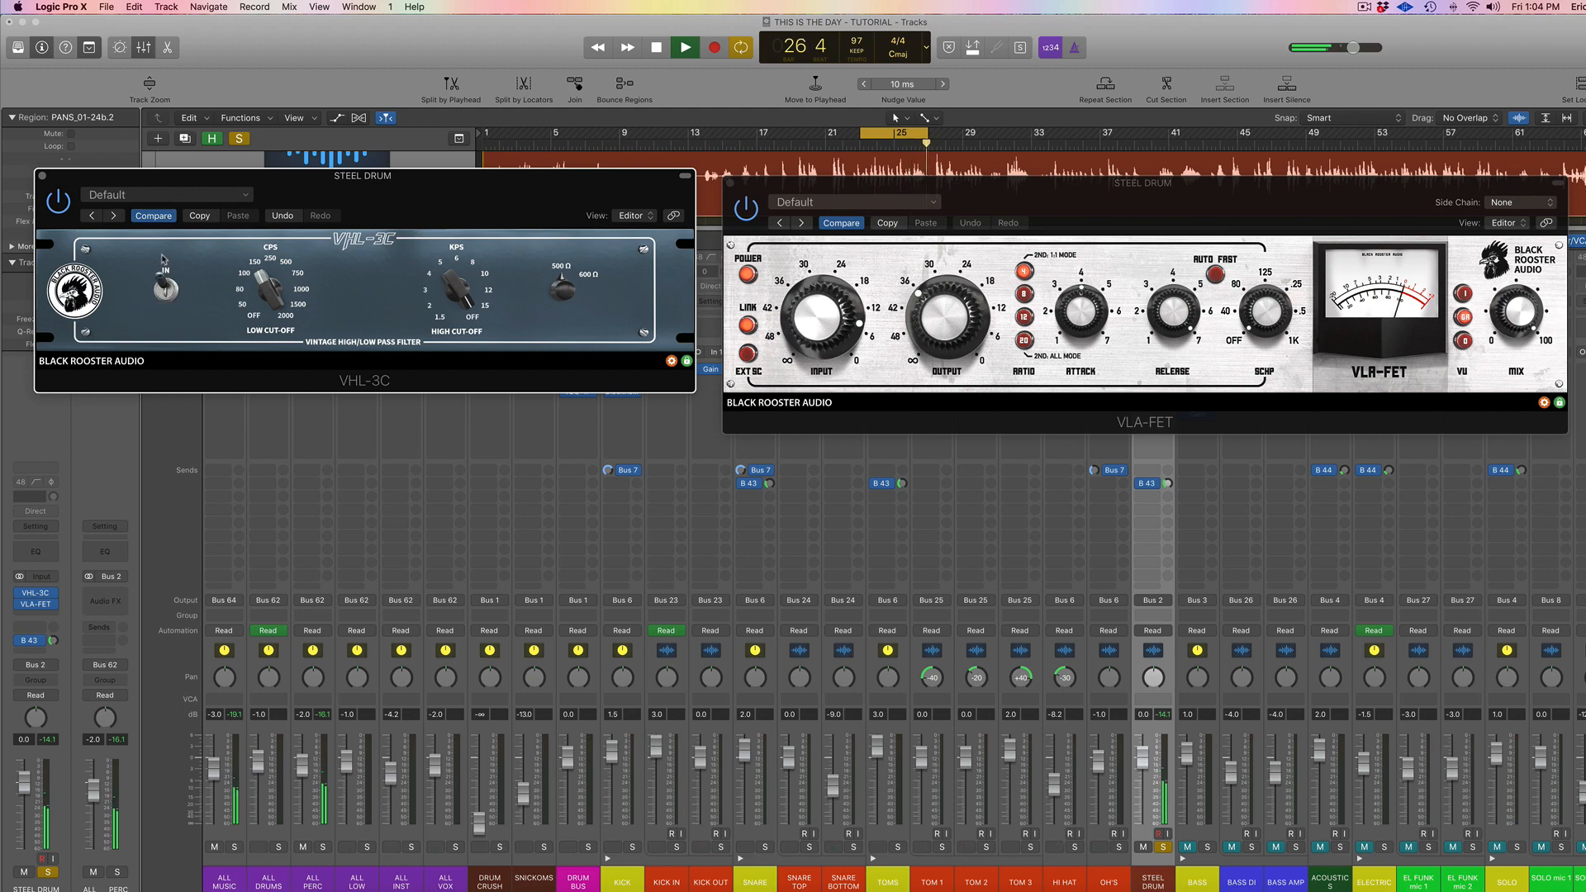
Step: Close the steel drum's VHL-3C and VLA-FET windows, stop playback and take STEEL DRUM out of solo
left_click(42, 178)
key("space")
left_click(729, 182)
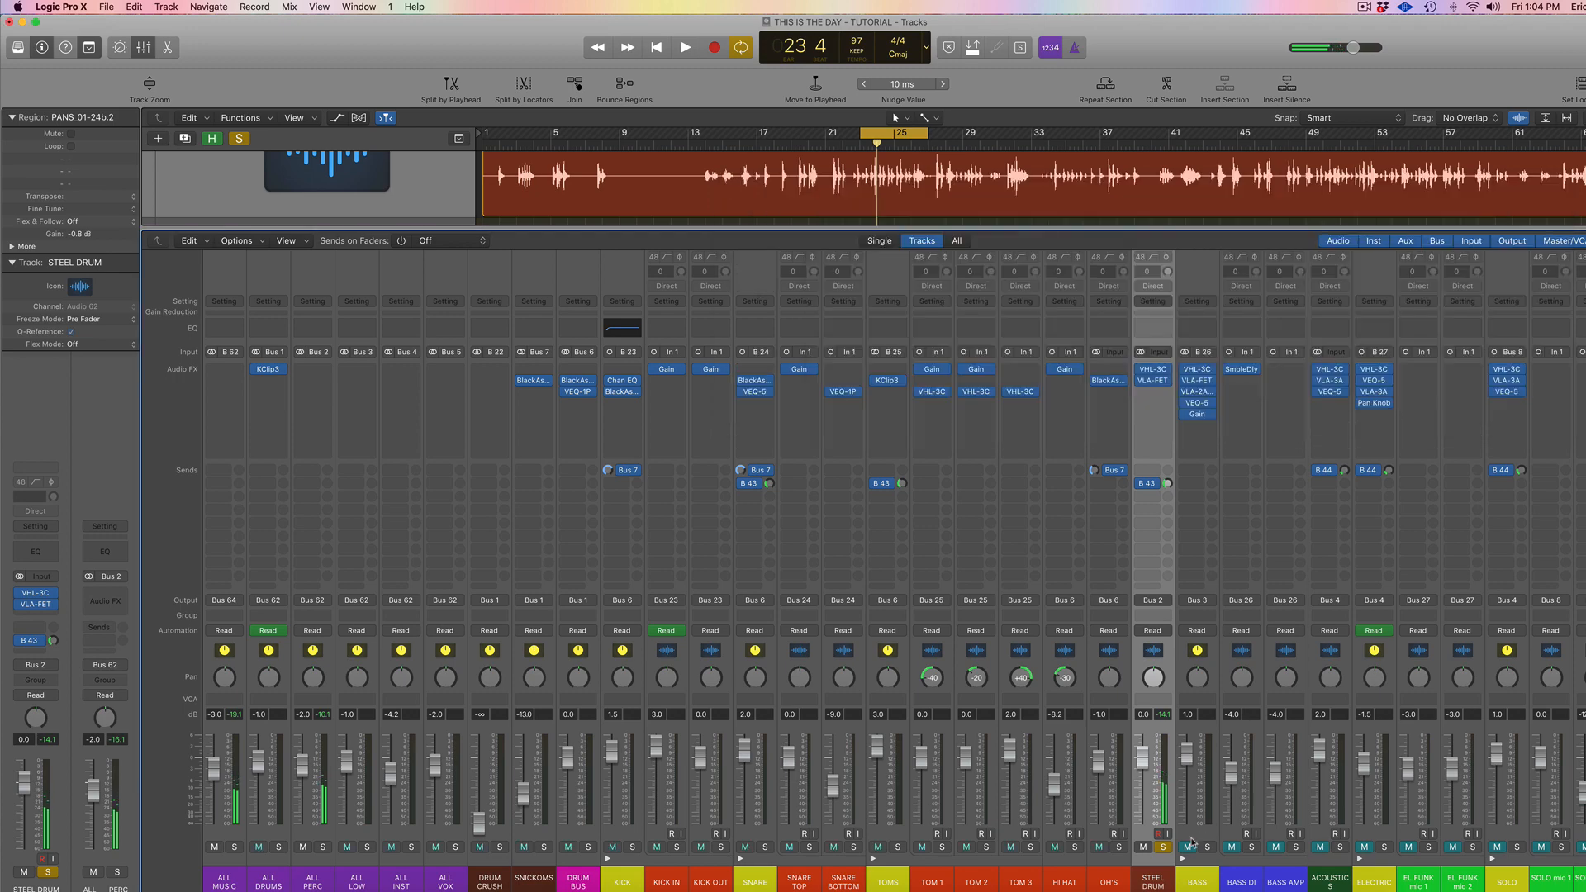
left_click(1164, 848)
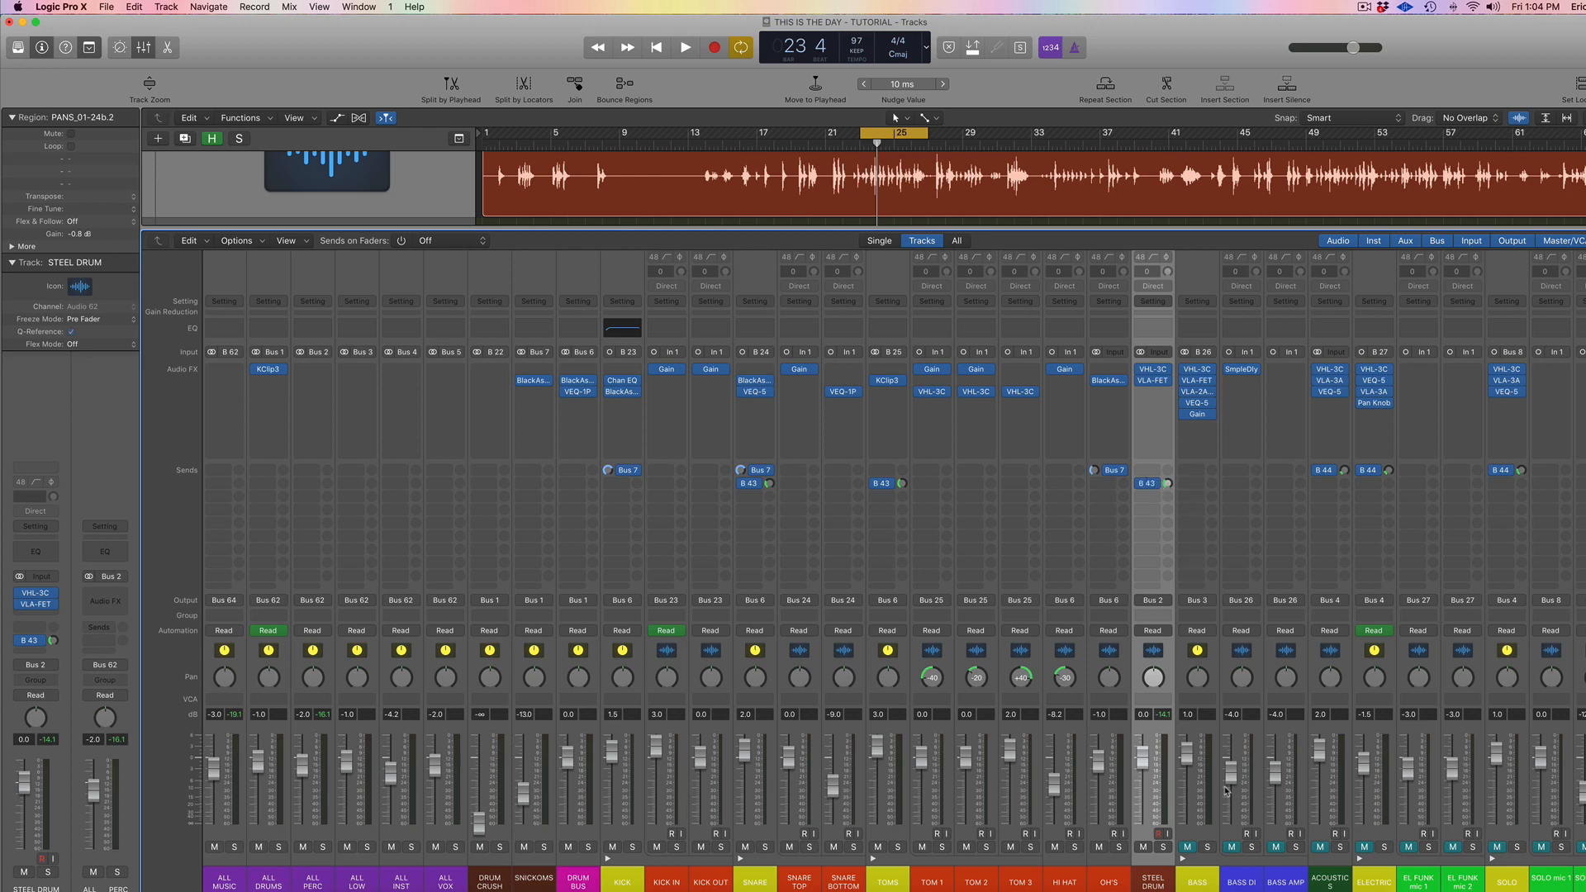
Step: Play from bar 23, unmute the BASS, BASS DI and BASS AMP channels, and solo BASS
key("space")
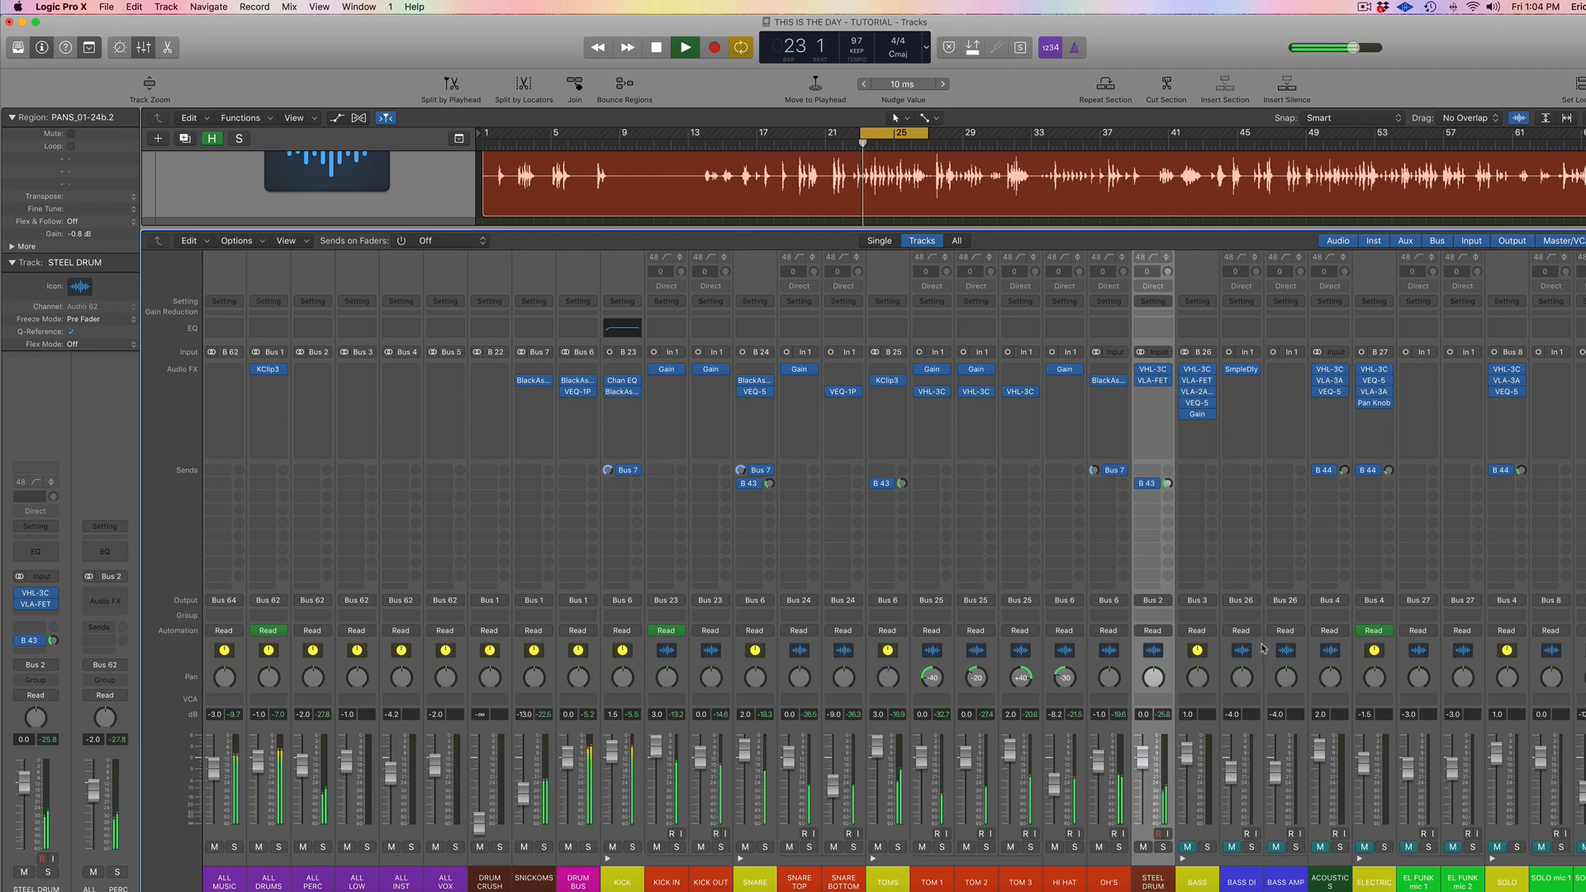
scroll(1261, 650, "right", 10)
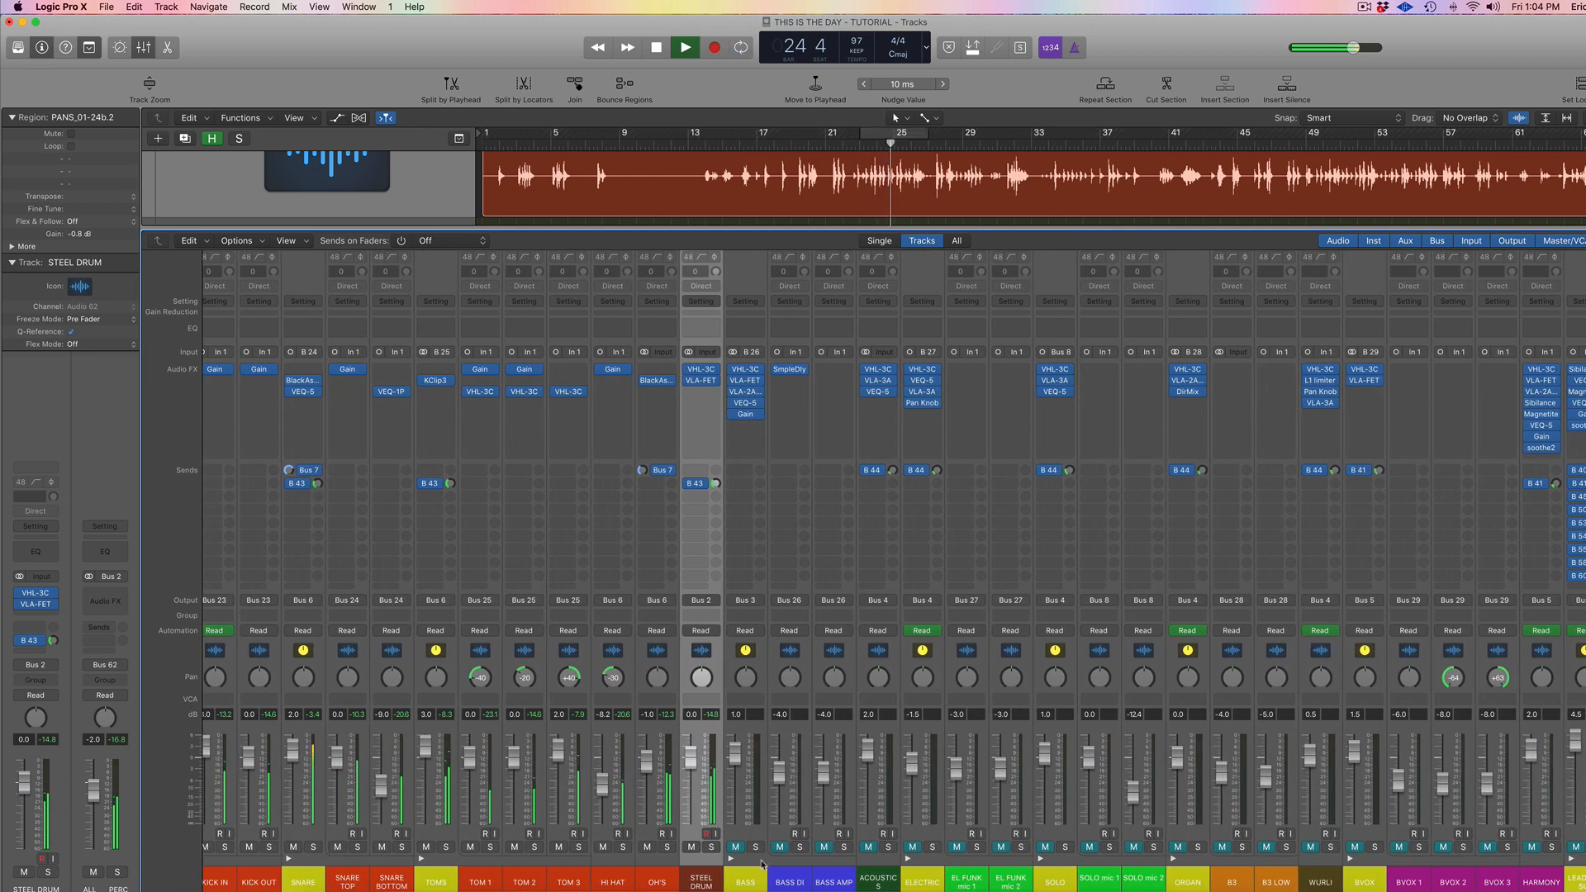
left_click_drag(735, 846, 836, 847)
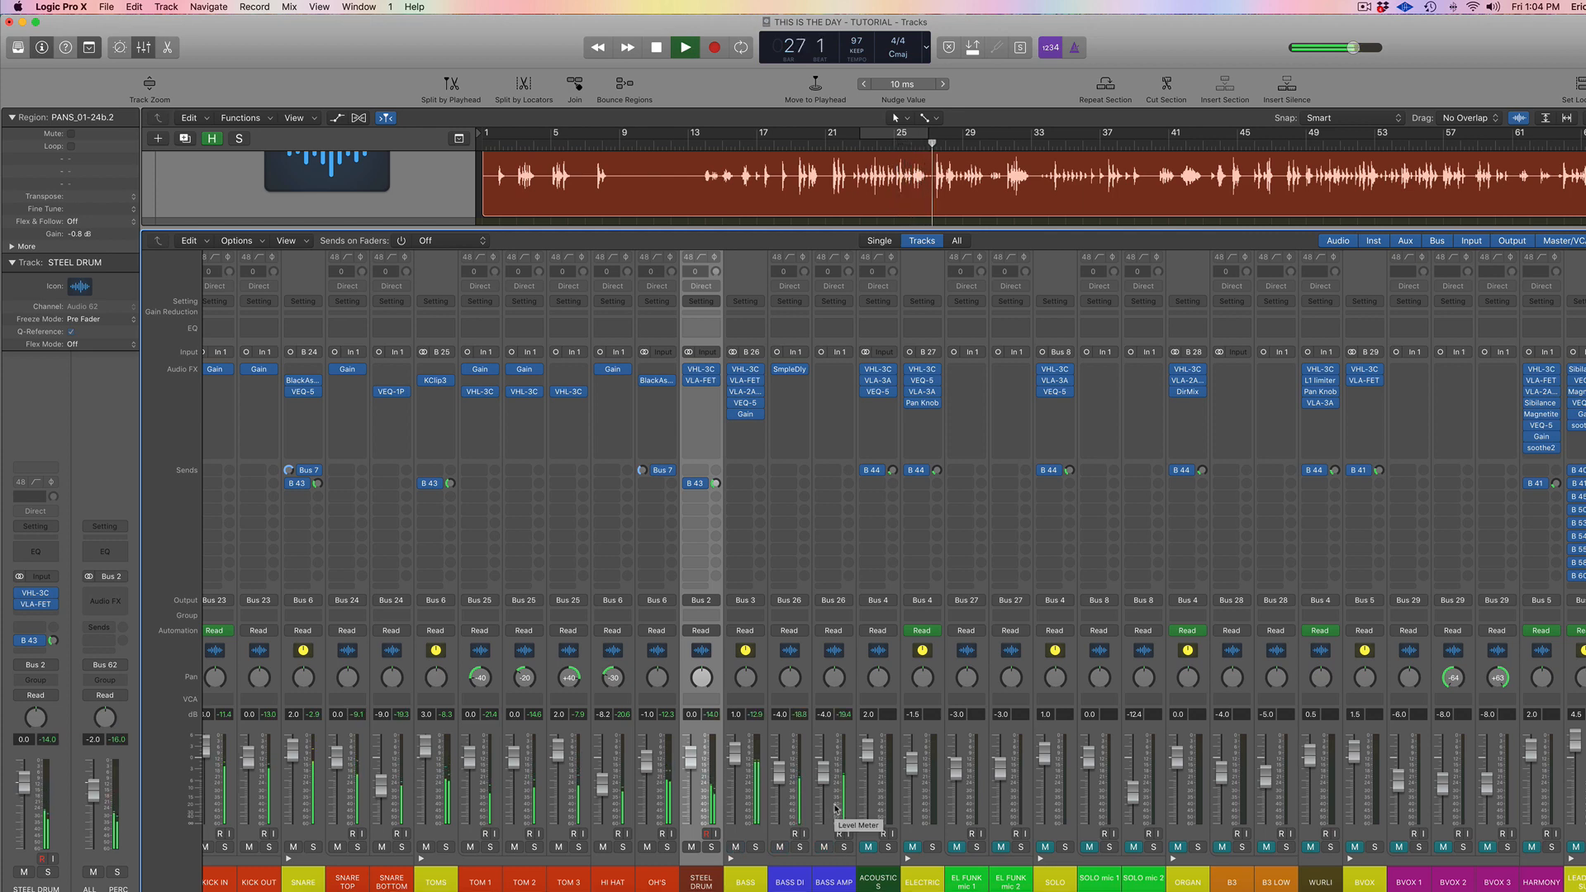
left_click(755, 847)
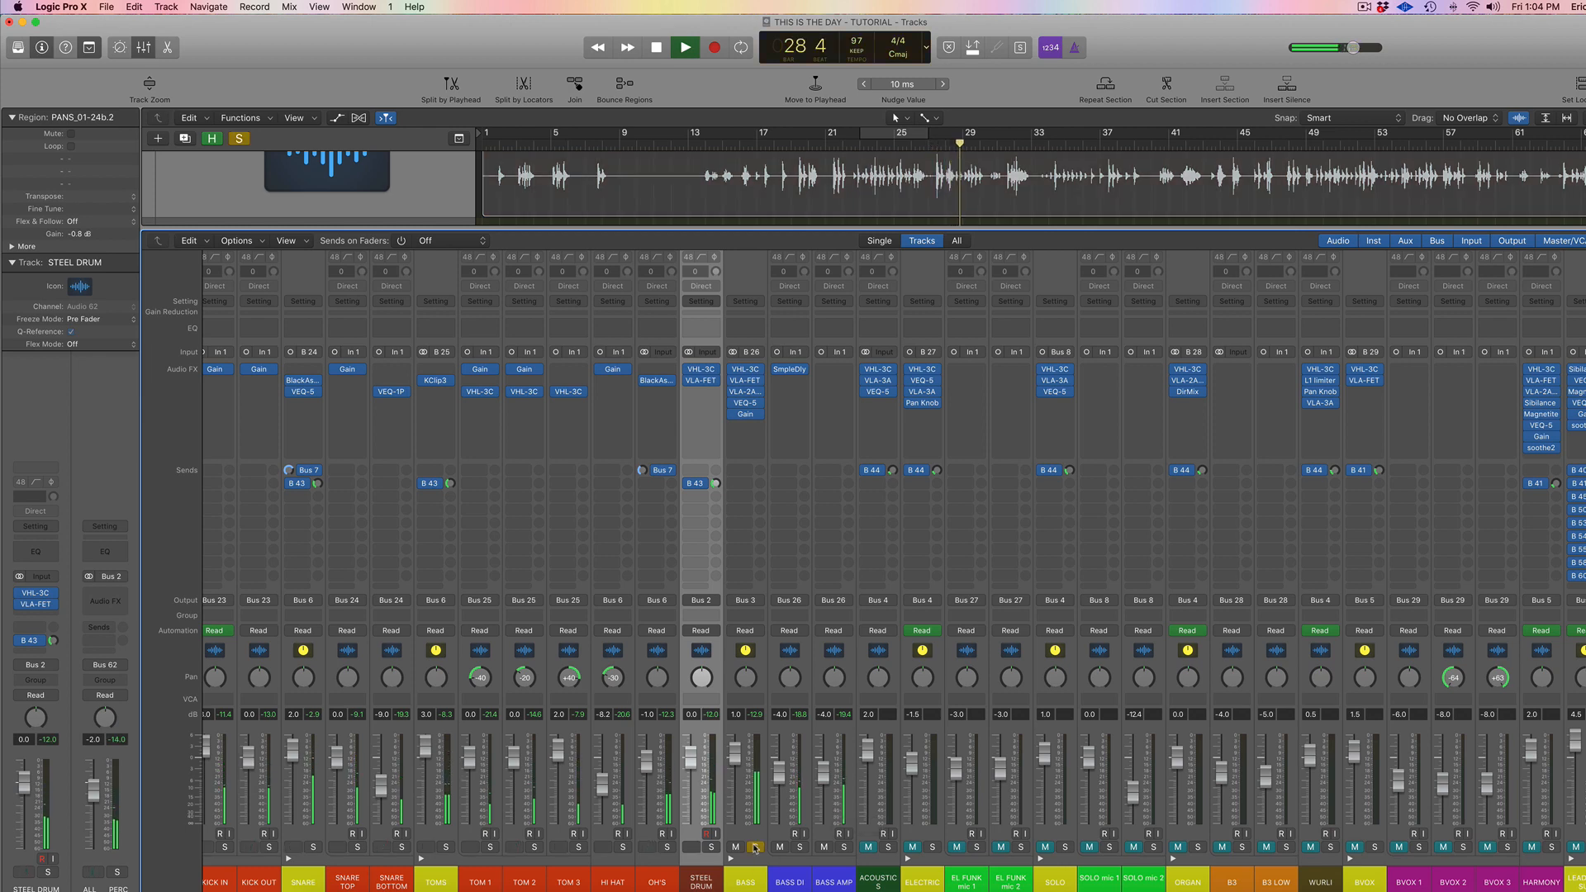
key("space")
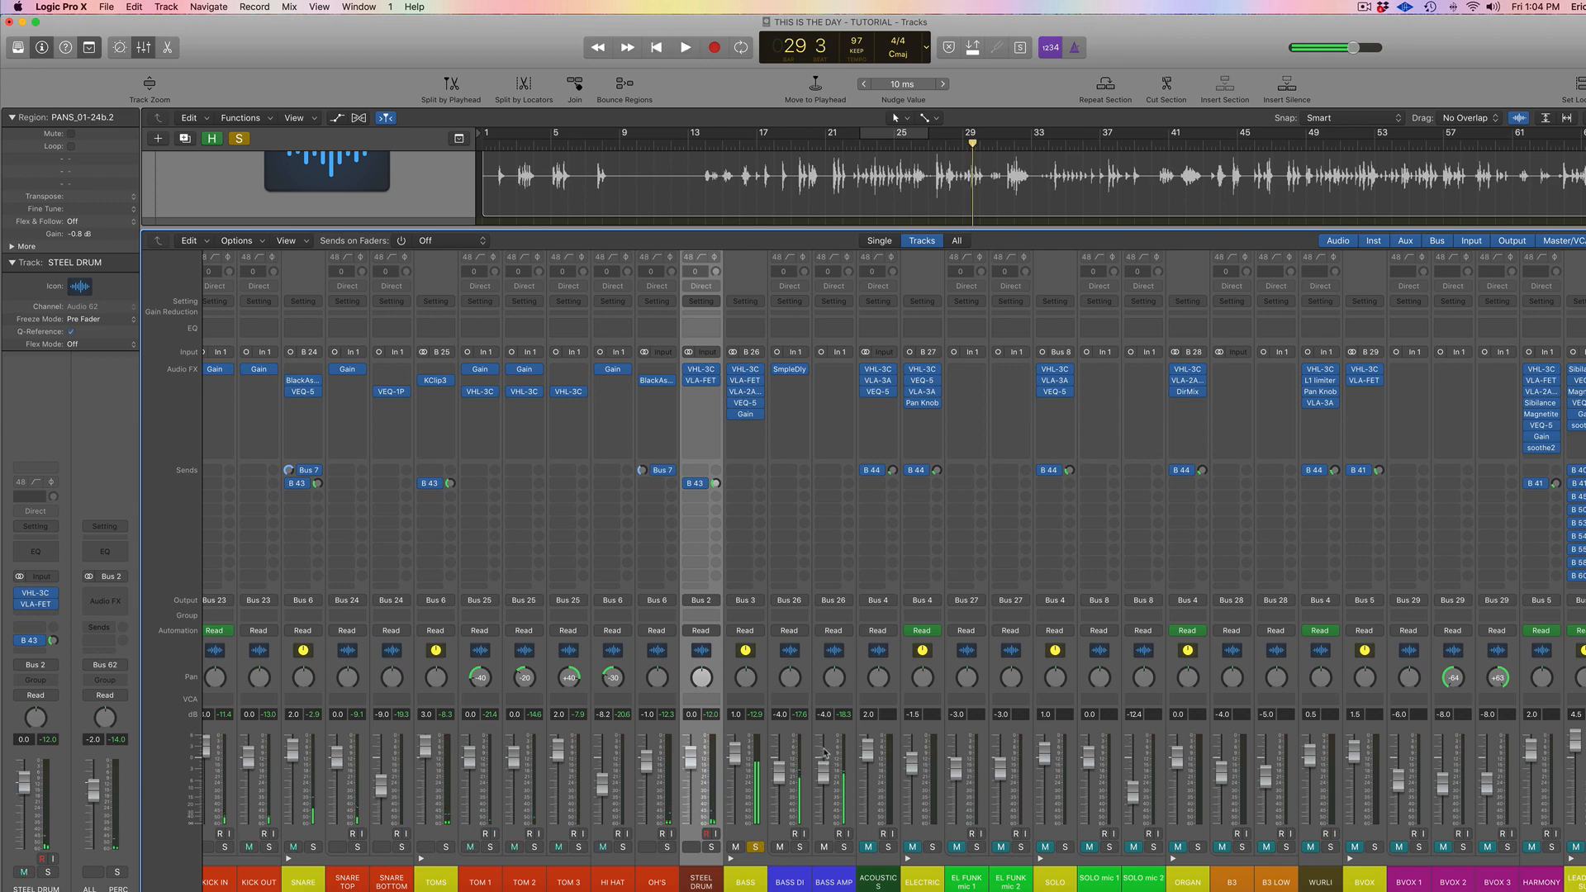
Step: Select BASS DI, bypass the BASS channel's VHL-3C, VLA-FET, VLA-2A and VEQ-5, and inspect its Gain plug-in
left_click(794, 652)
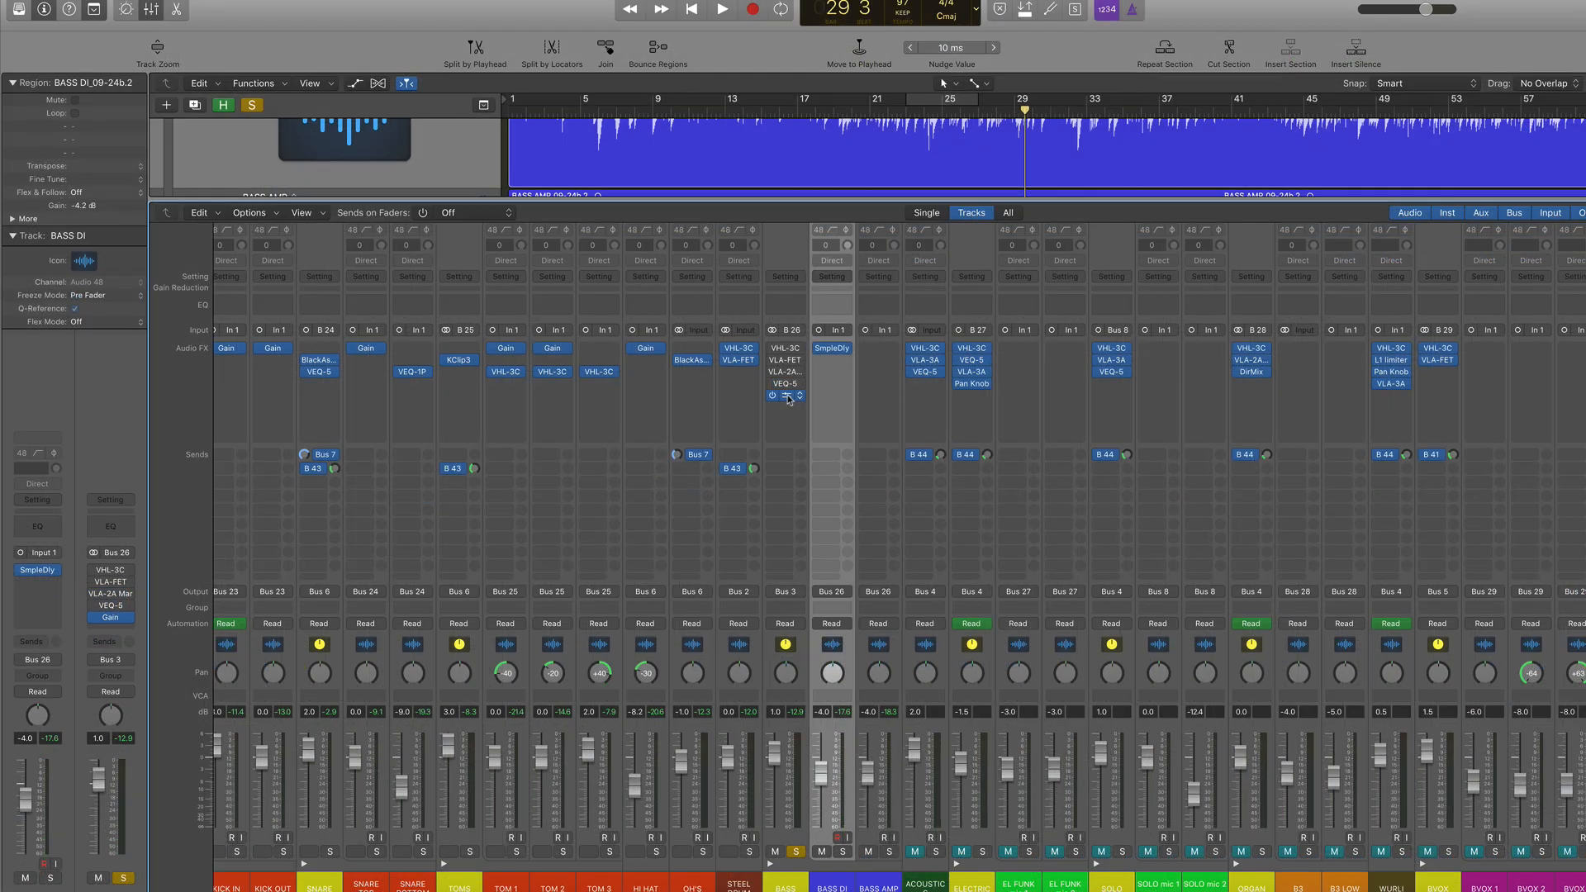
left_click(745, 413)
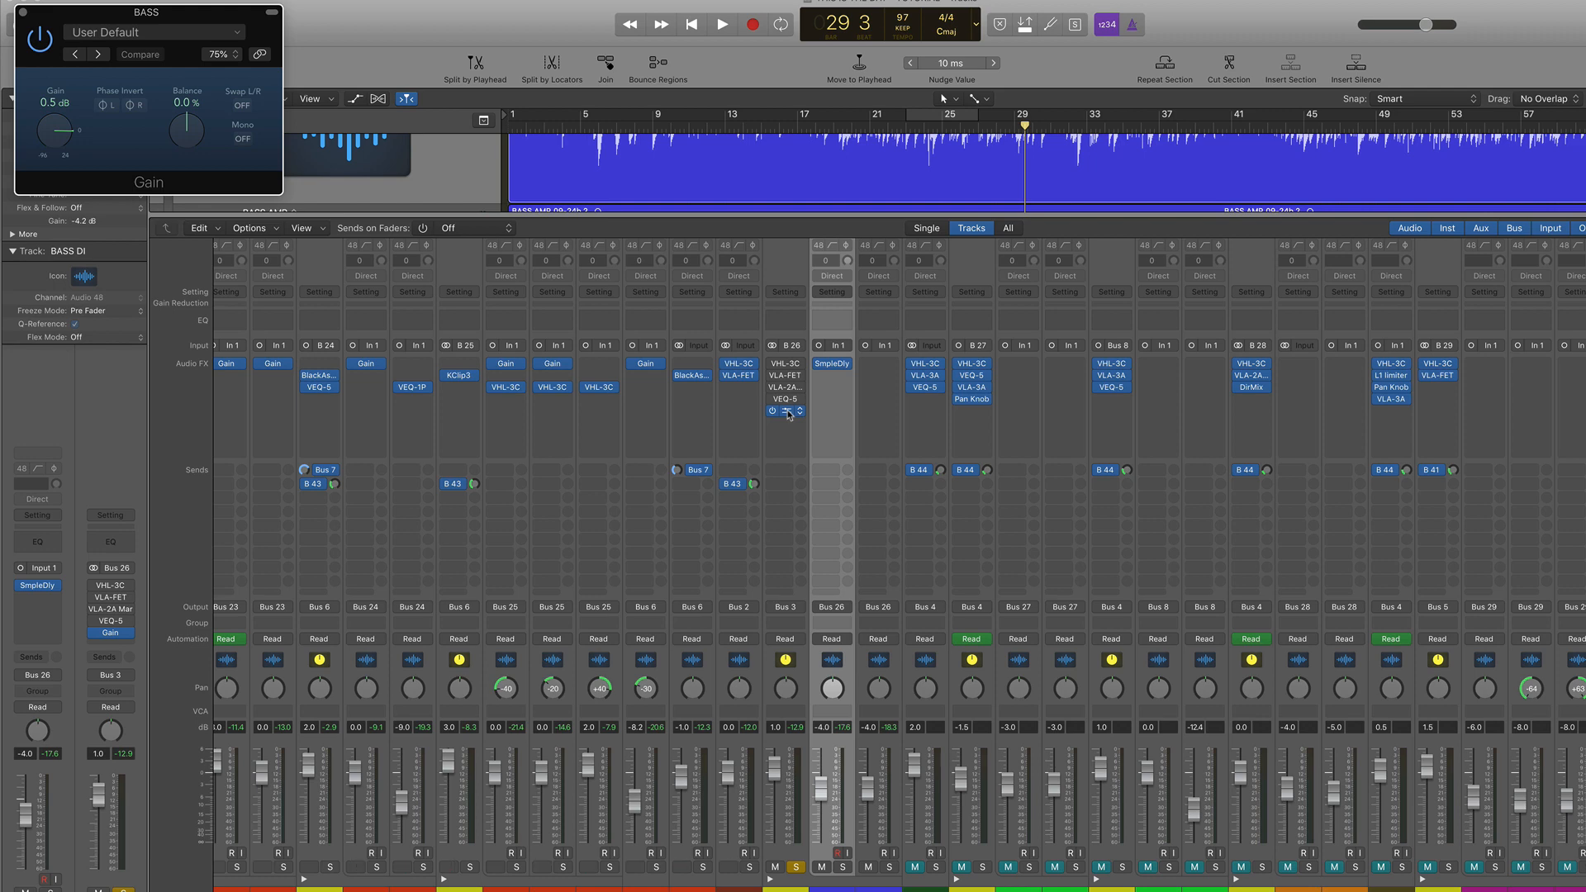
left_click(789, 414)
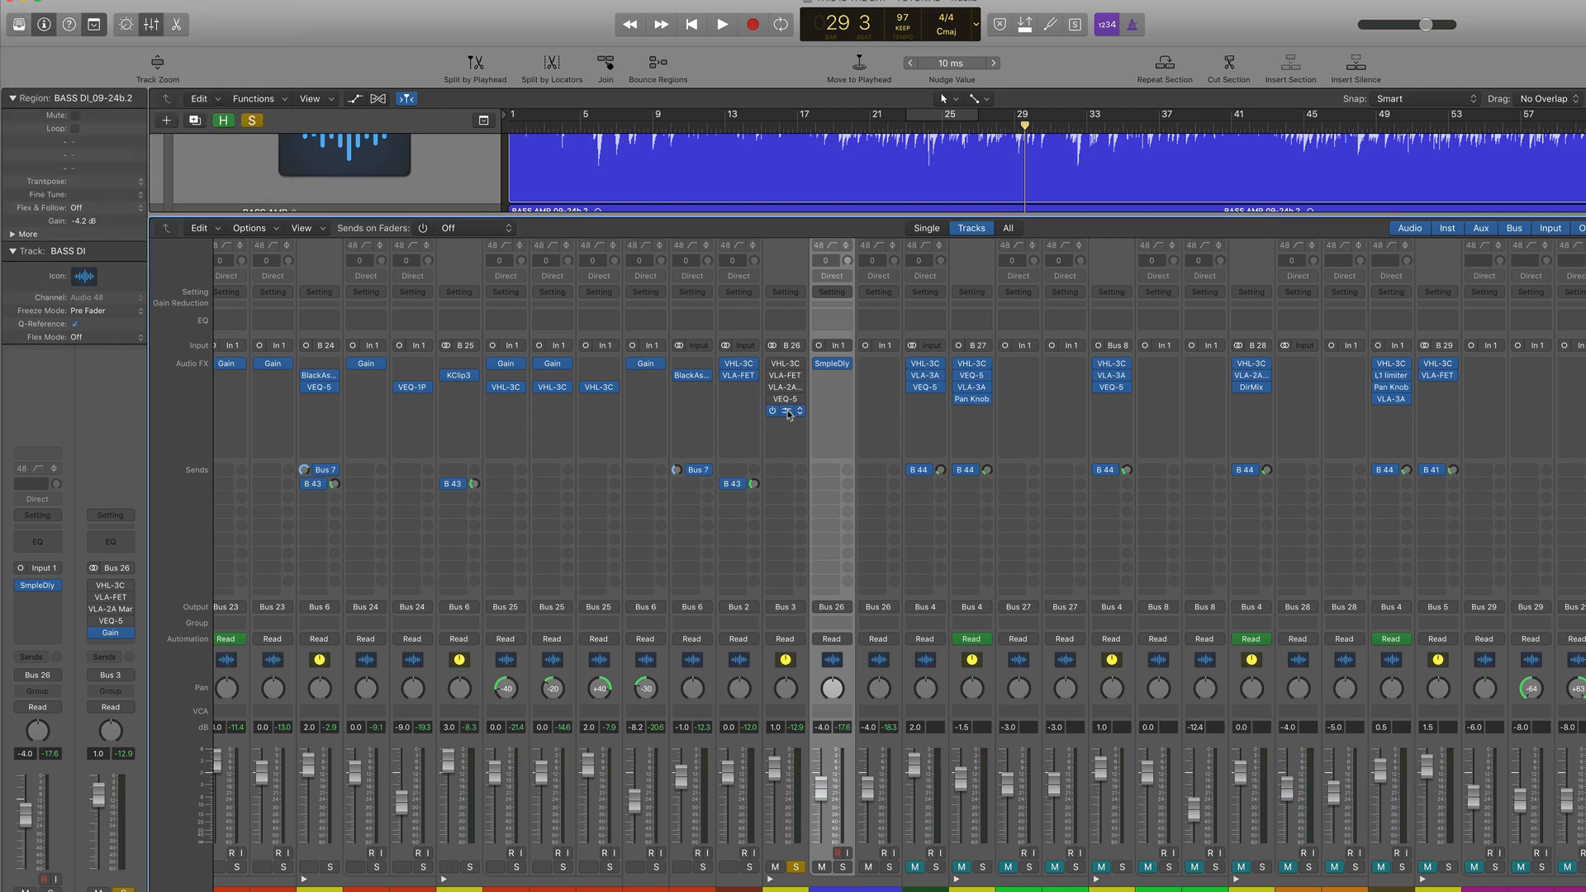
Step: Open the Sample Delay on BASS DI and compare the bass from bar 23 with the delay bypassed and enabled
left_click(833, 365)
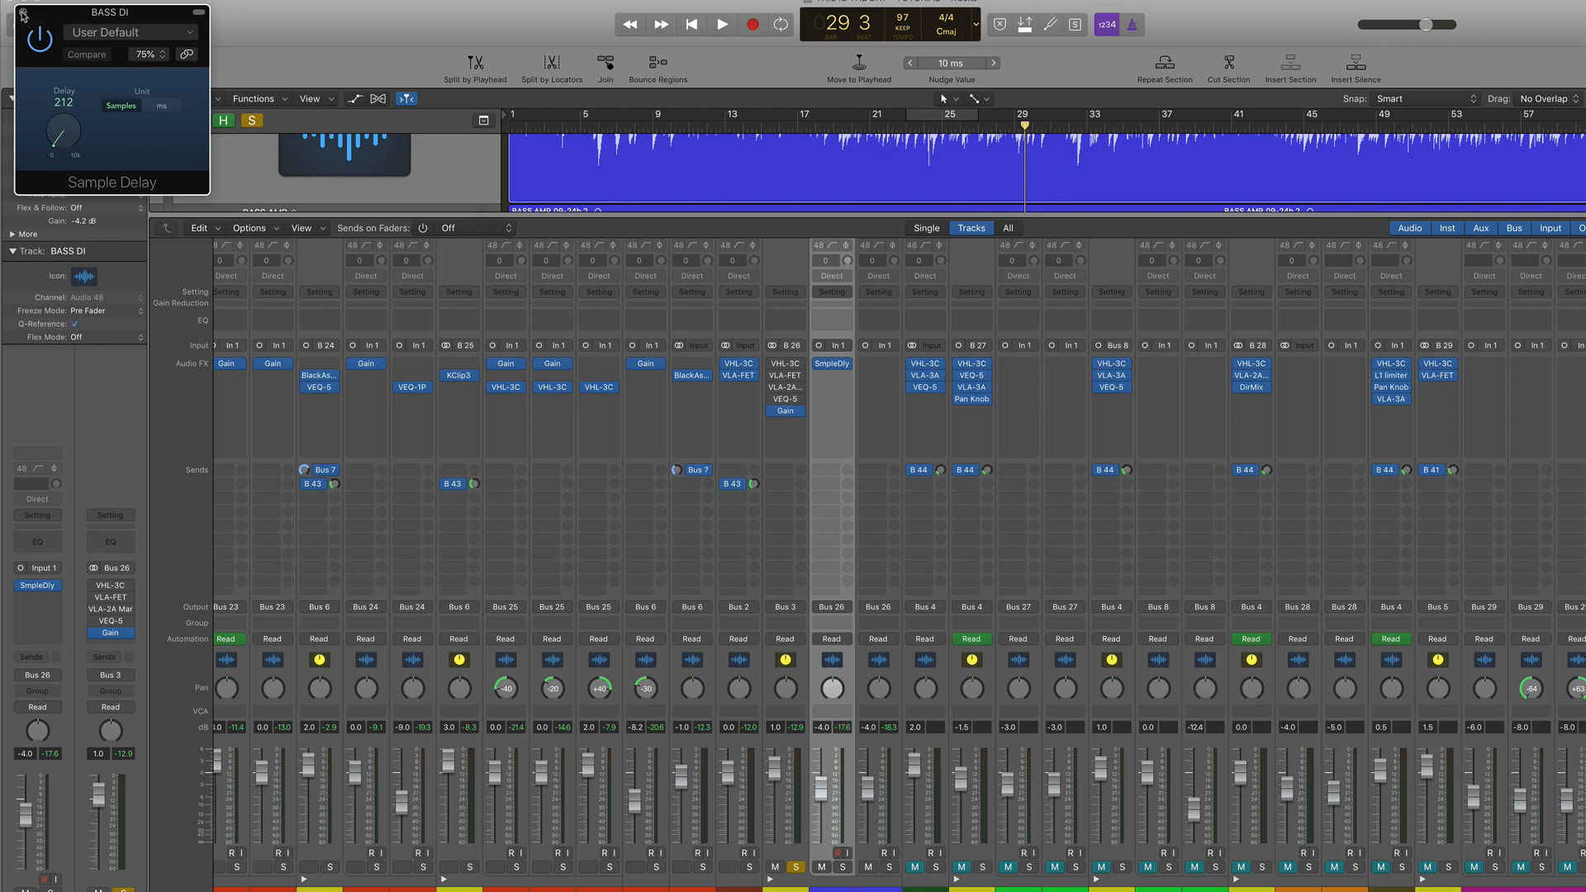
left_click(937, 118)
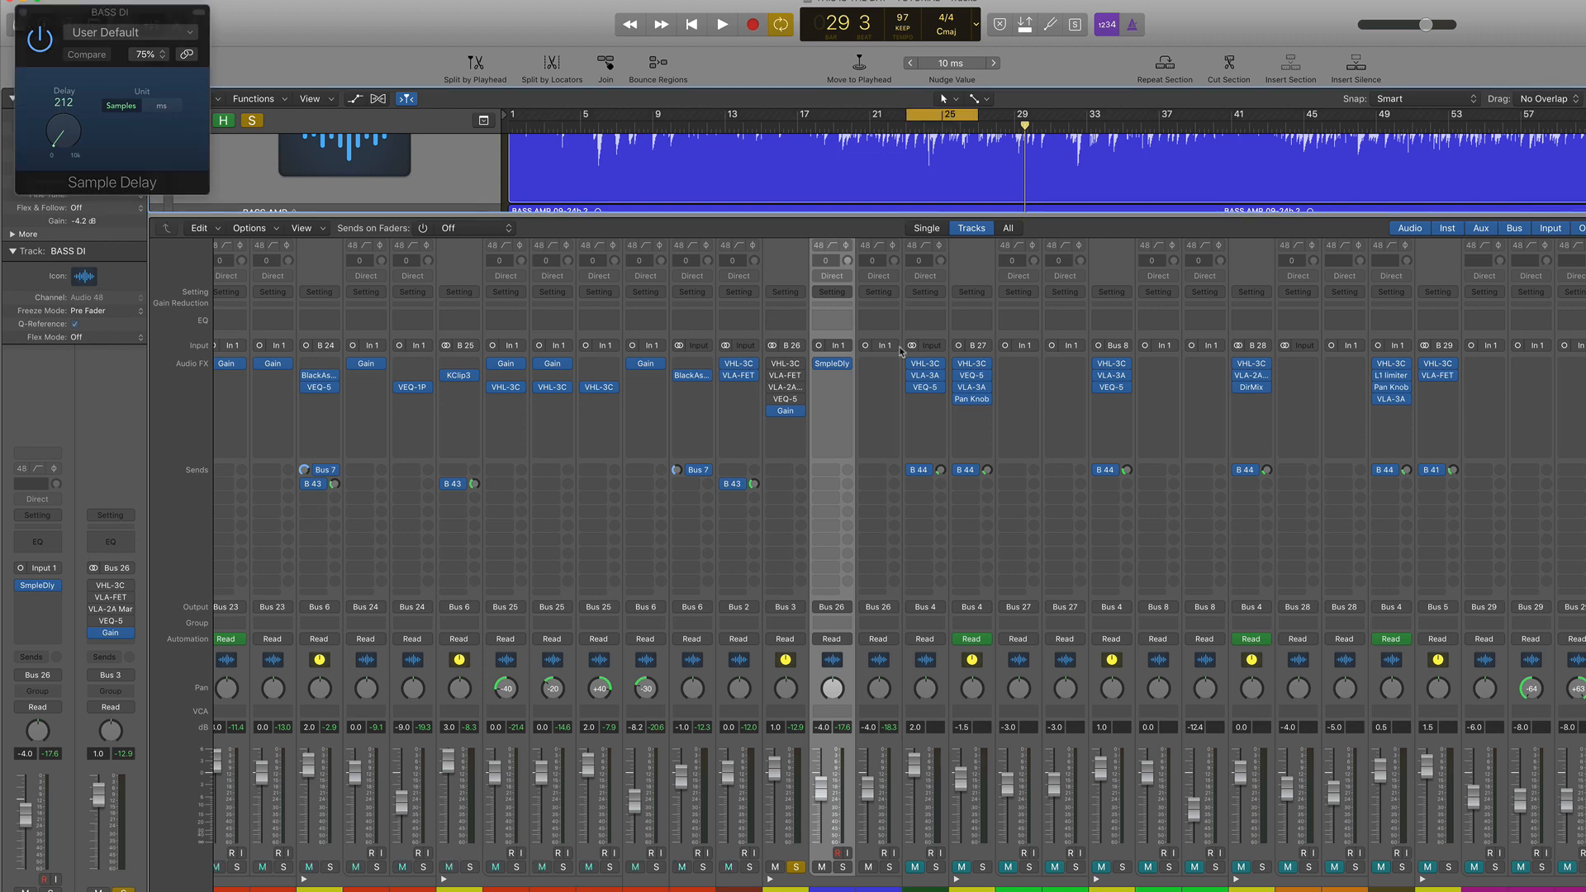
left_click(820, 364)
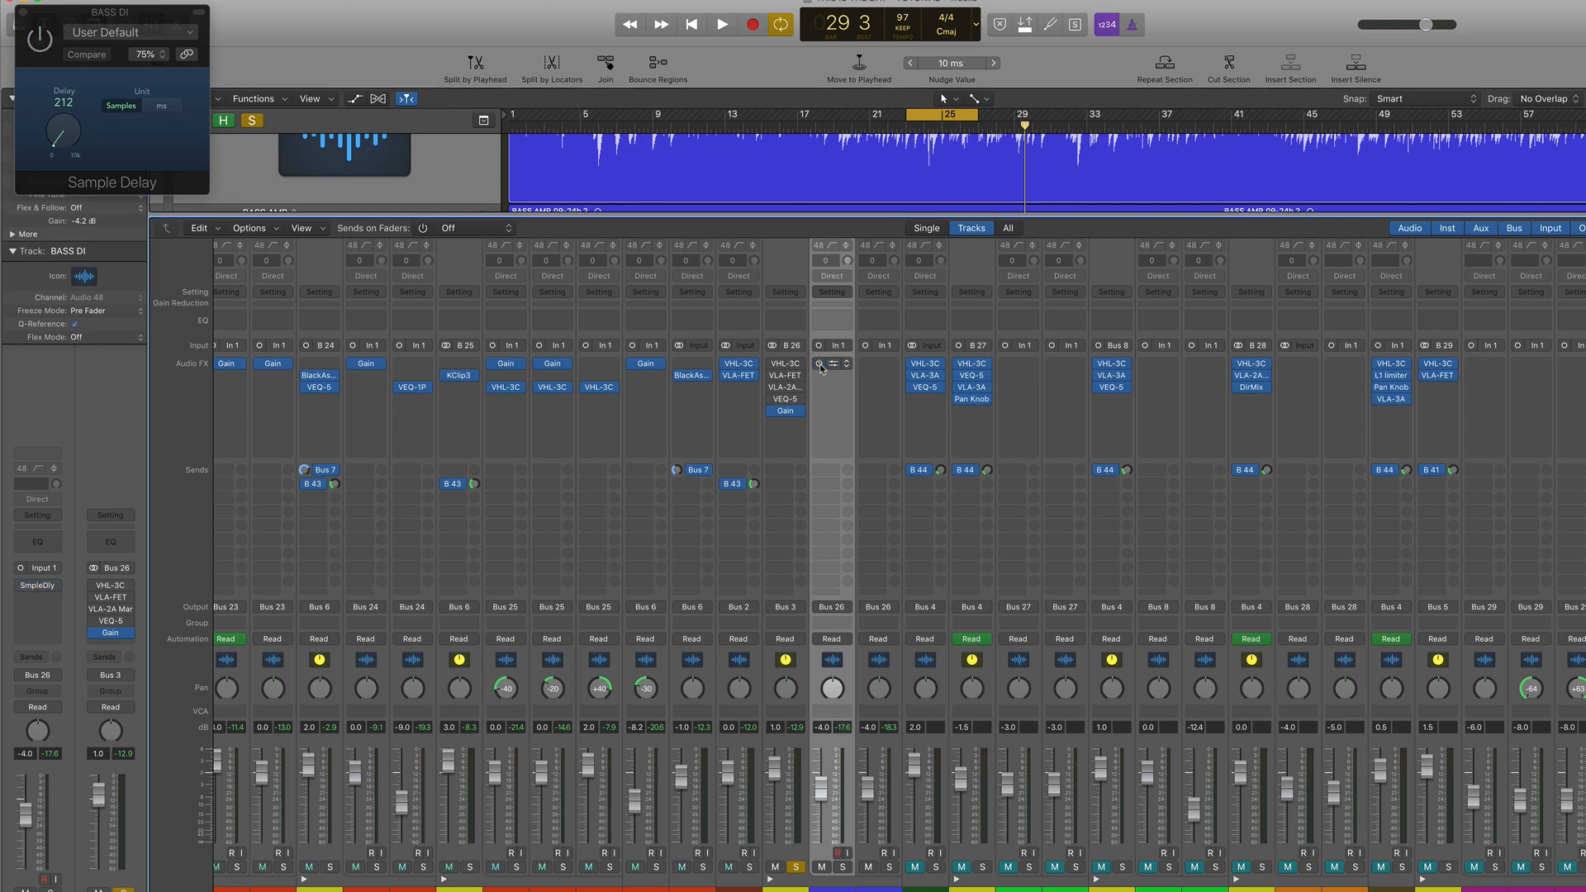
key("space")
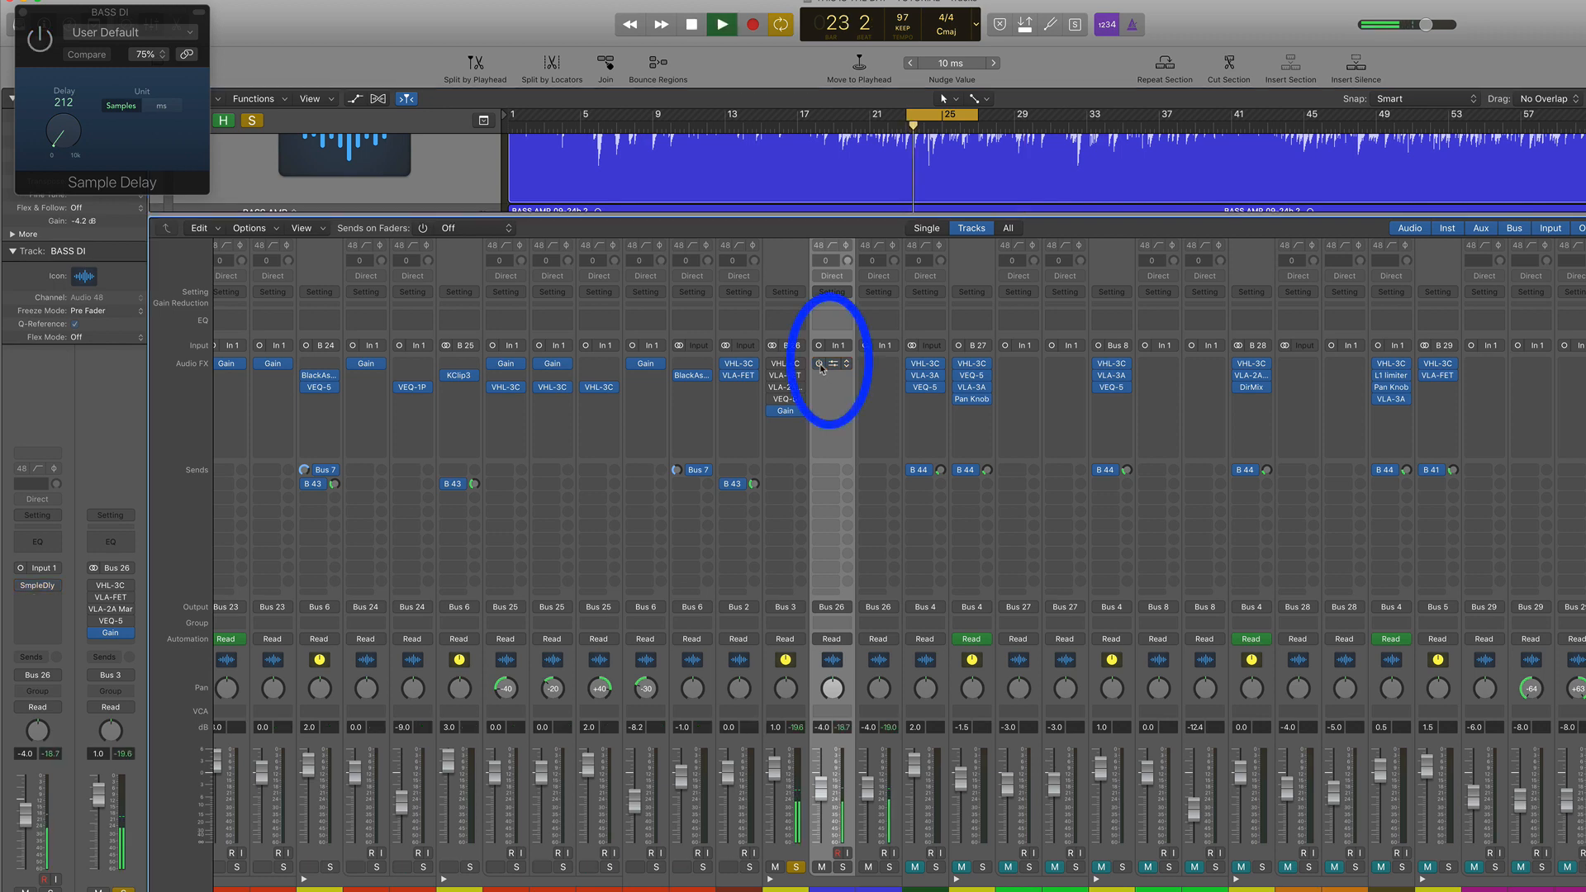
left_click(821, 364)
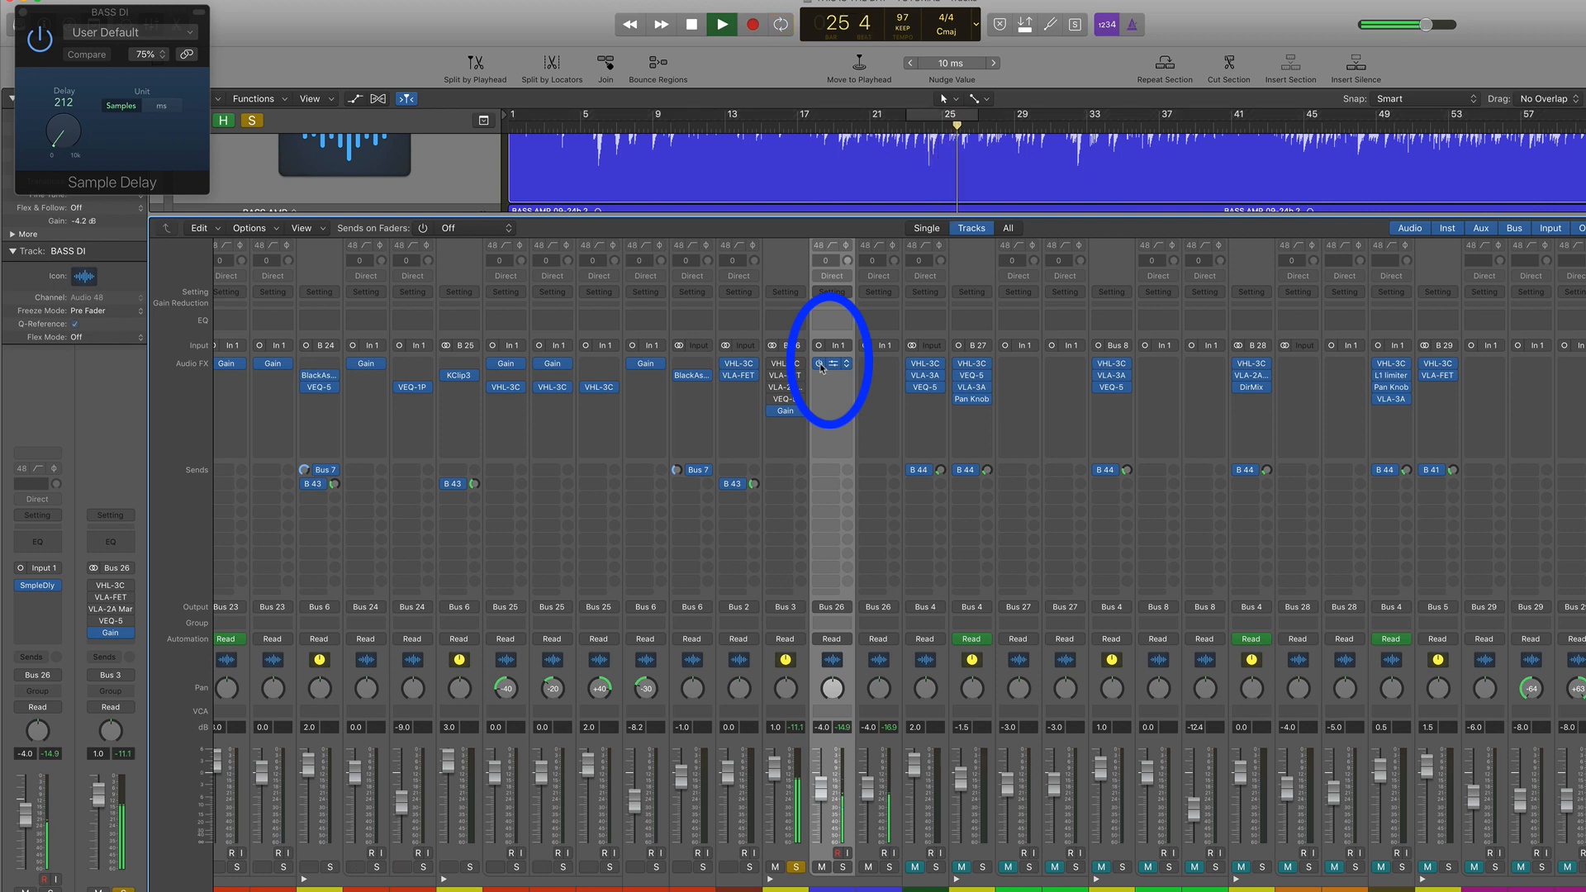
left_click(820, 364)
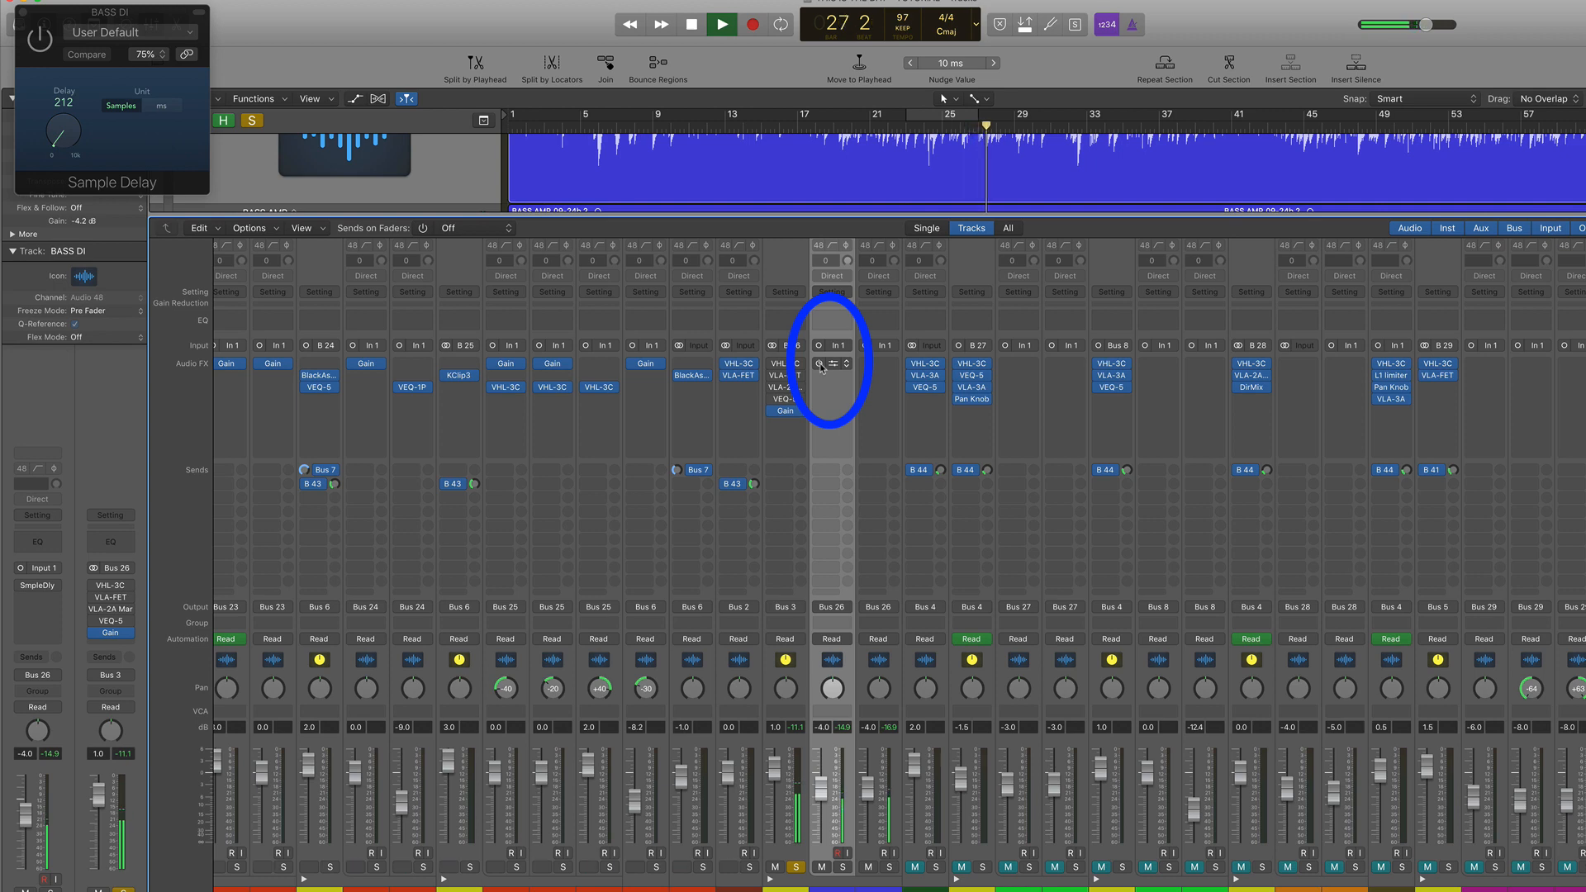
left_click(820, 364)
key("space")
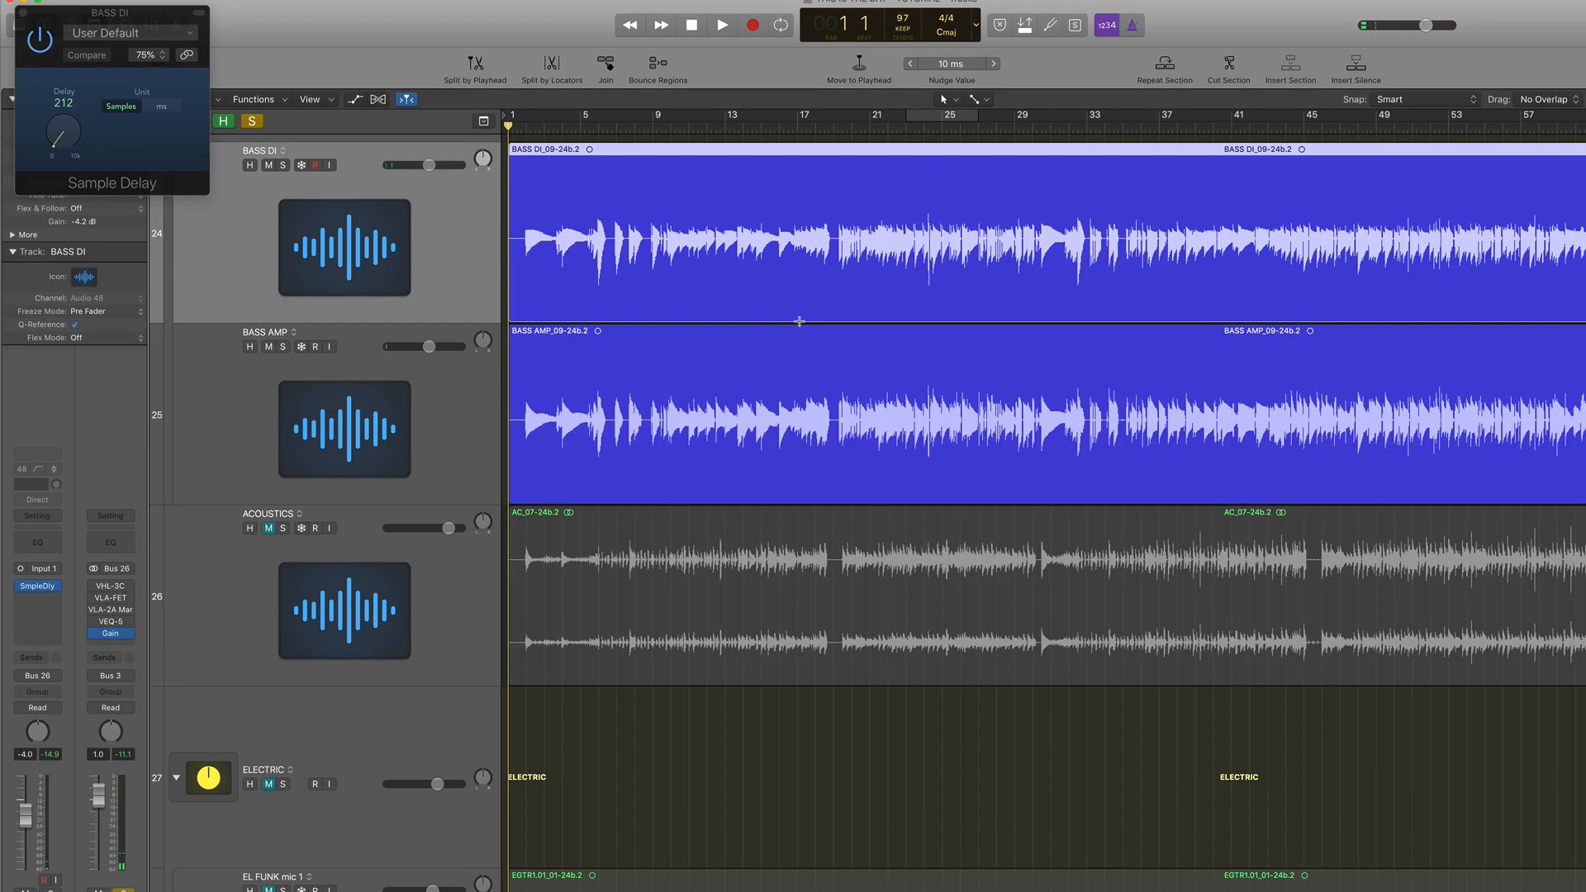
Step: Place the playhead at the start of bar 6, where the BASS DI and BASS AMP regions show a distinct note
key("super+Right")
key("super+Right")
key("super+Right")
key("super+Right")
key("super+Right")
key("super+Right")
key("super+Right")
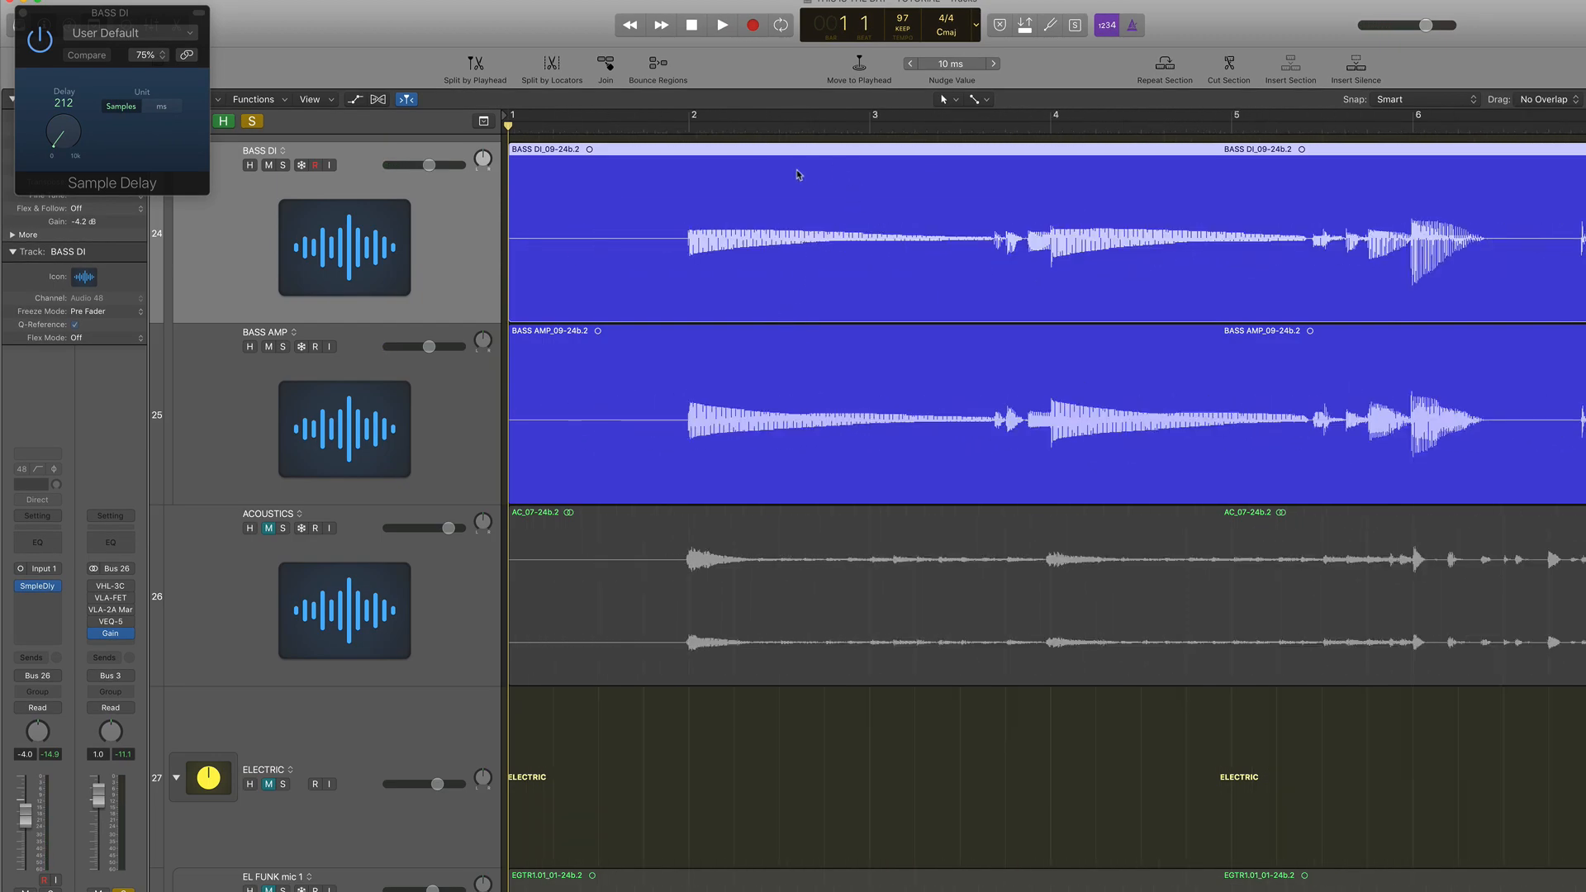
scroll(1324, 268, "right", 5)
left_click(1211, 127)
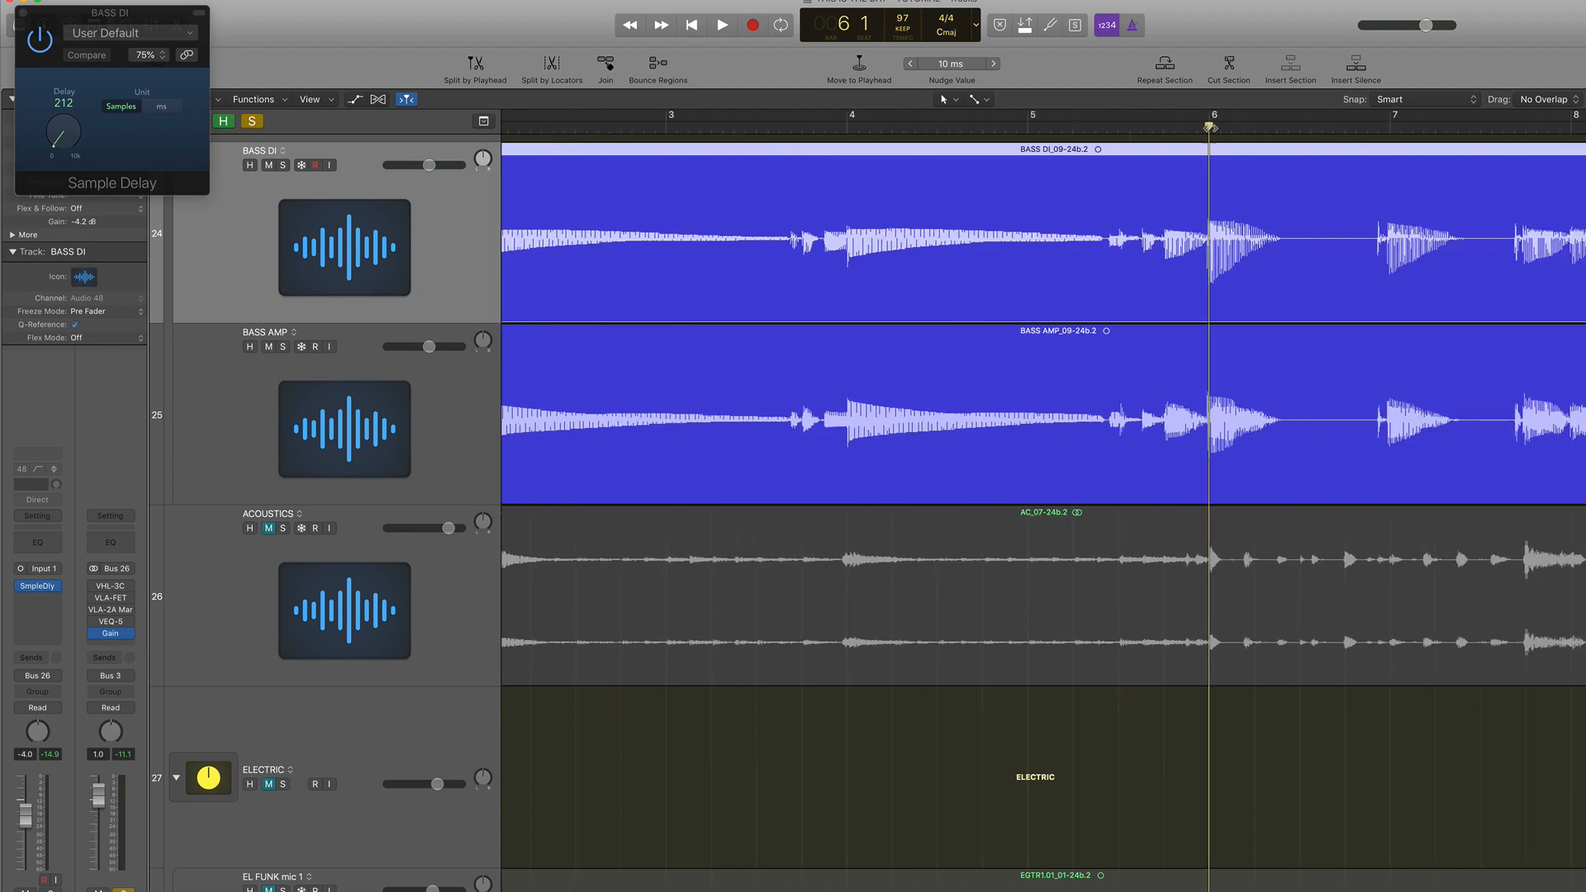
Step: Examine the timing offset between the BASS DI and BASS AMP waveforms just before bar 6, using a marquee over both regions
key("super+Right")
key("super+Right")
key("super+Right")
key("super+Right")
key("super+Right")
key("super+Right")
key("super+Right")
key("super+Right")
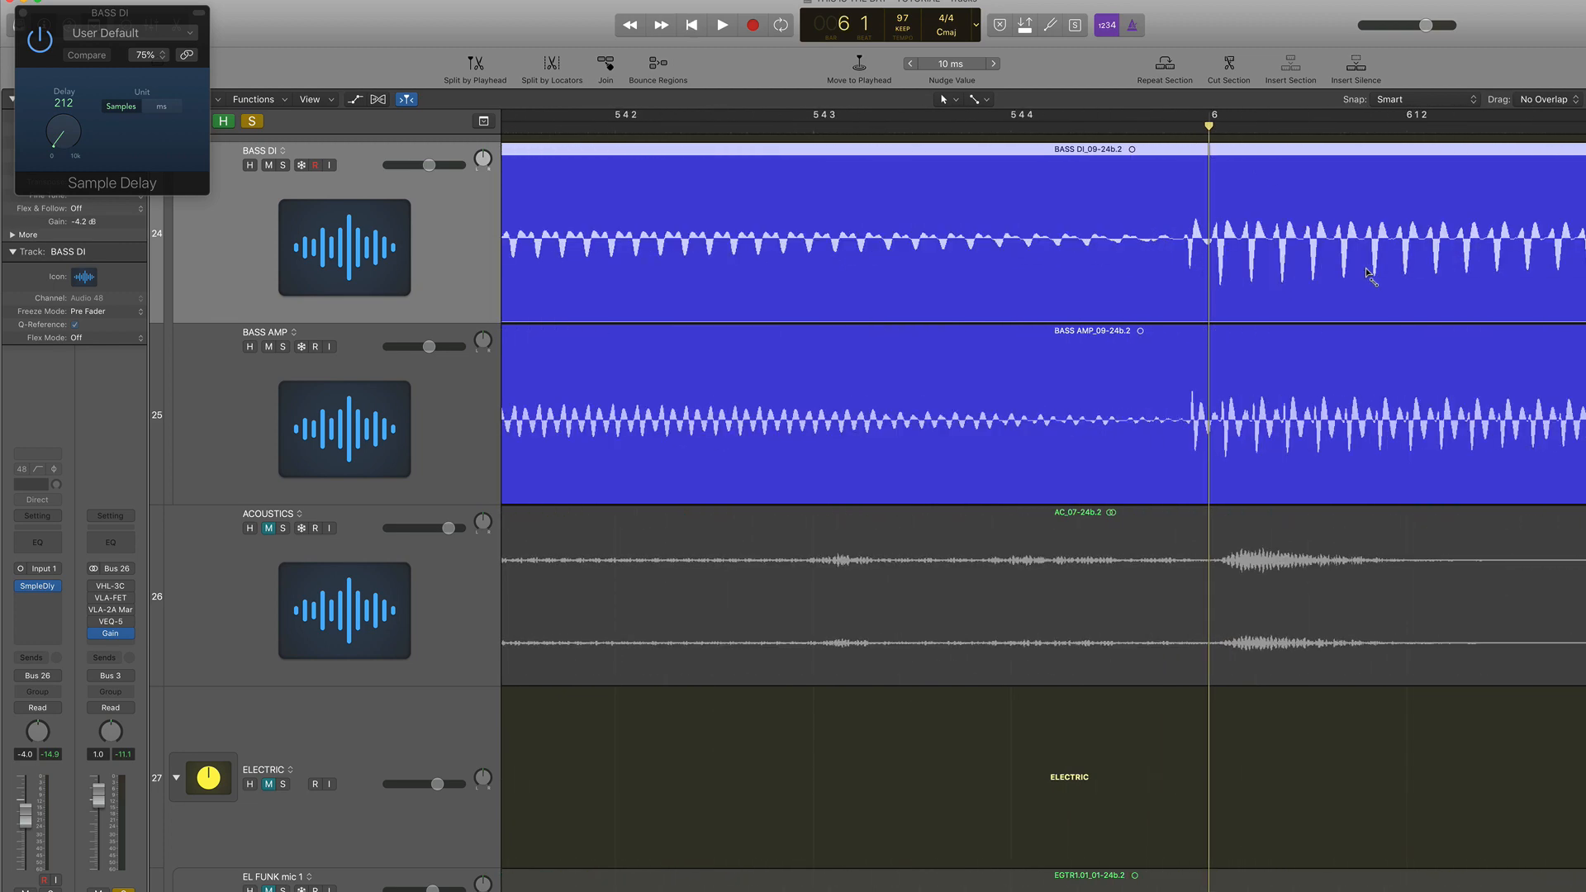
key("super+Right")
key("super+Right")
key("super+Right")
key("super+Right")
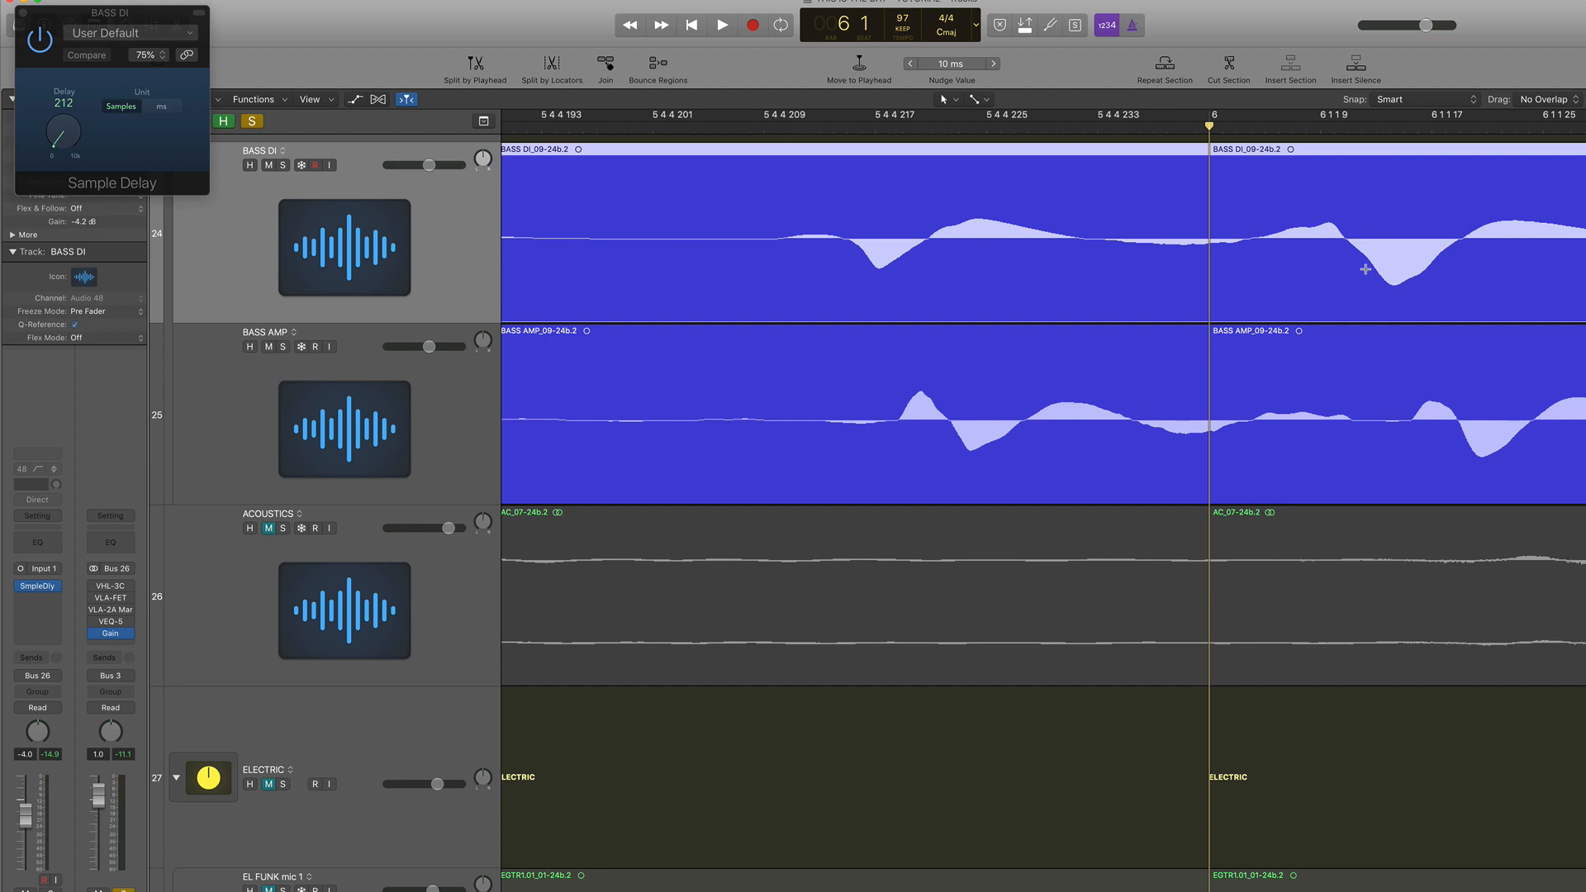
scroll(1350, 344, "right", 2)
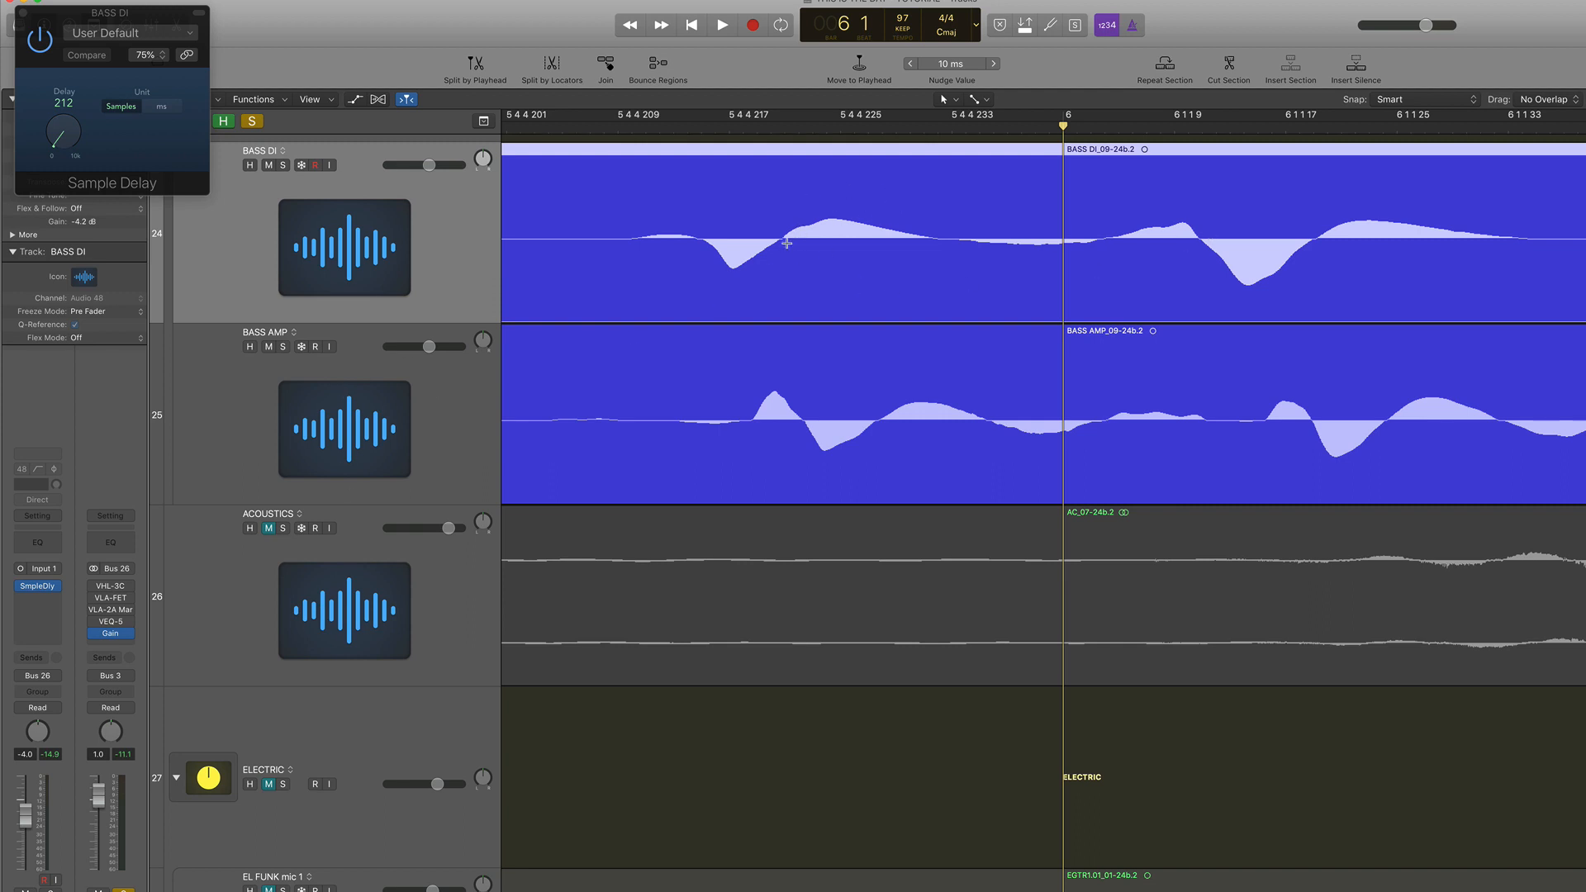
left_click_drag(787, 243, 873, 398)
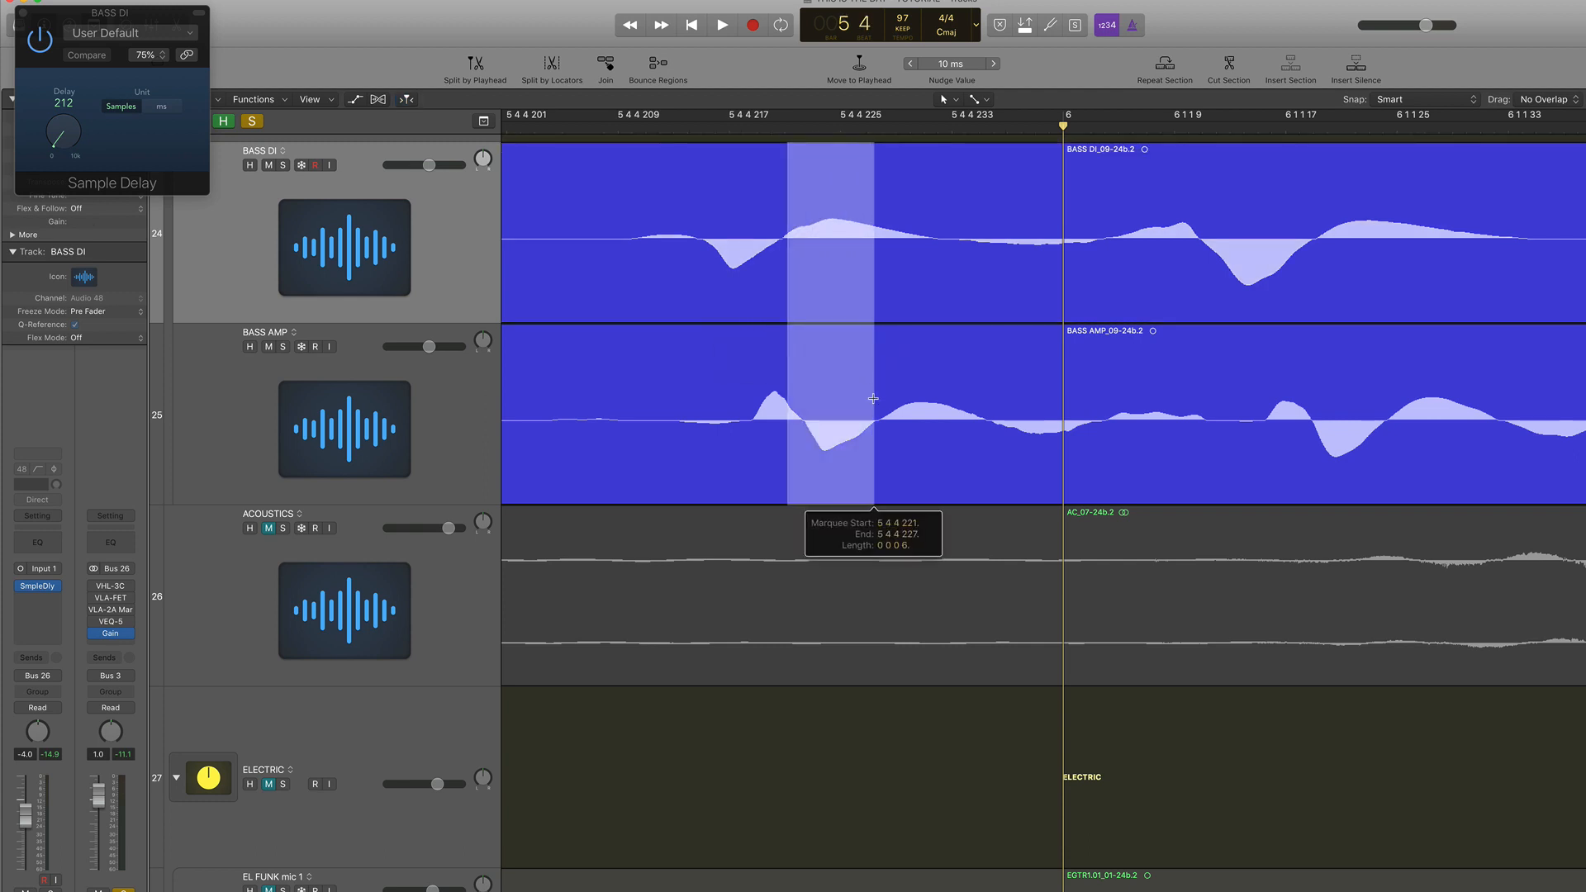
left_click(961, 163)
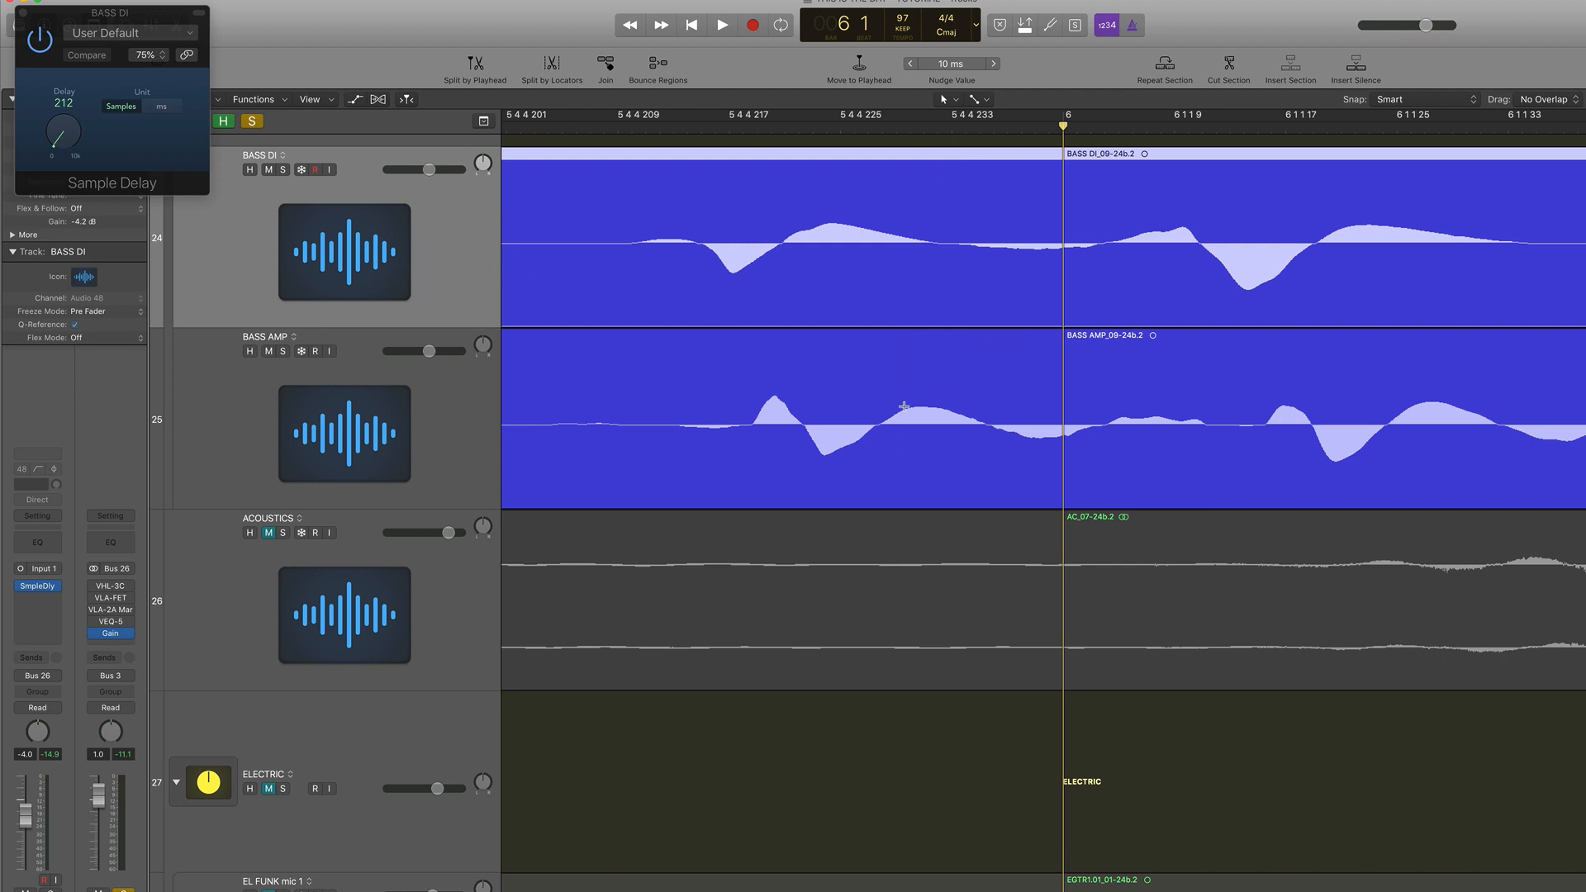
Step: Shift the BASS DI region slightly later to line its waveform up with the BASS AMP waveform
left_click(908, 373)
left_click(1261, 192)
left_click_drag(1260, 191, 1352, 199)
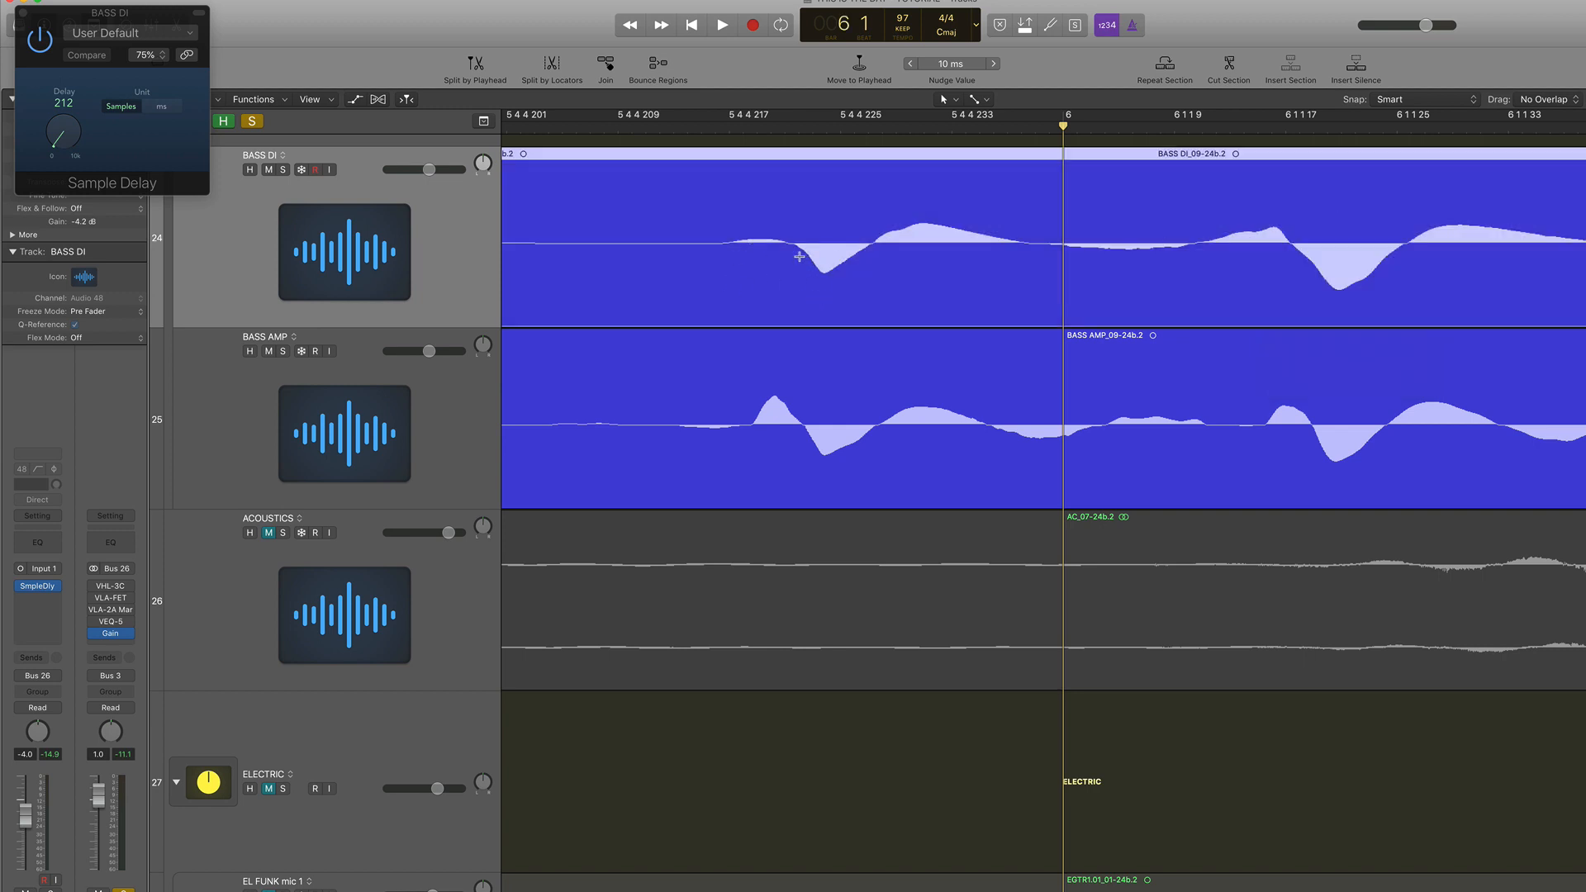
Step: Check the alignment by marqueeing successive wave cycles across both bass regions, and return the BASS DI region to its original position
left_click_drag(799, 256, 753, 379)
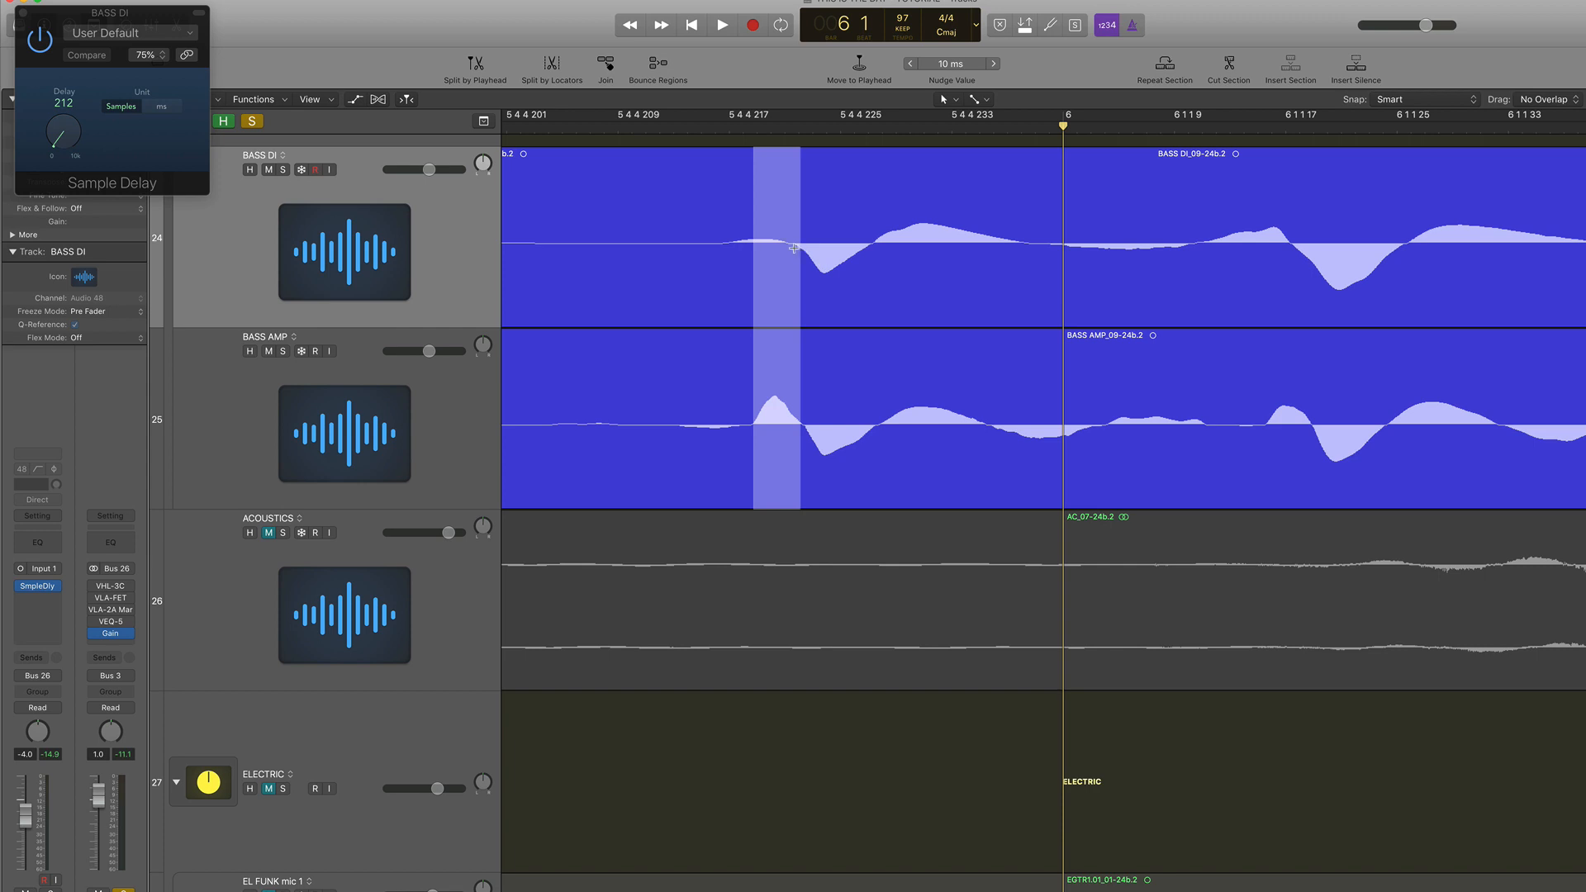
left_click_drag(796, 249, 886, 376)
left_click_drag(881, 268, 983, 382)
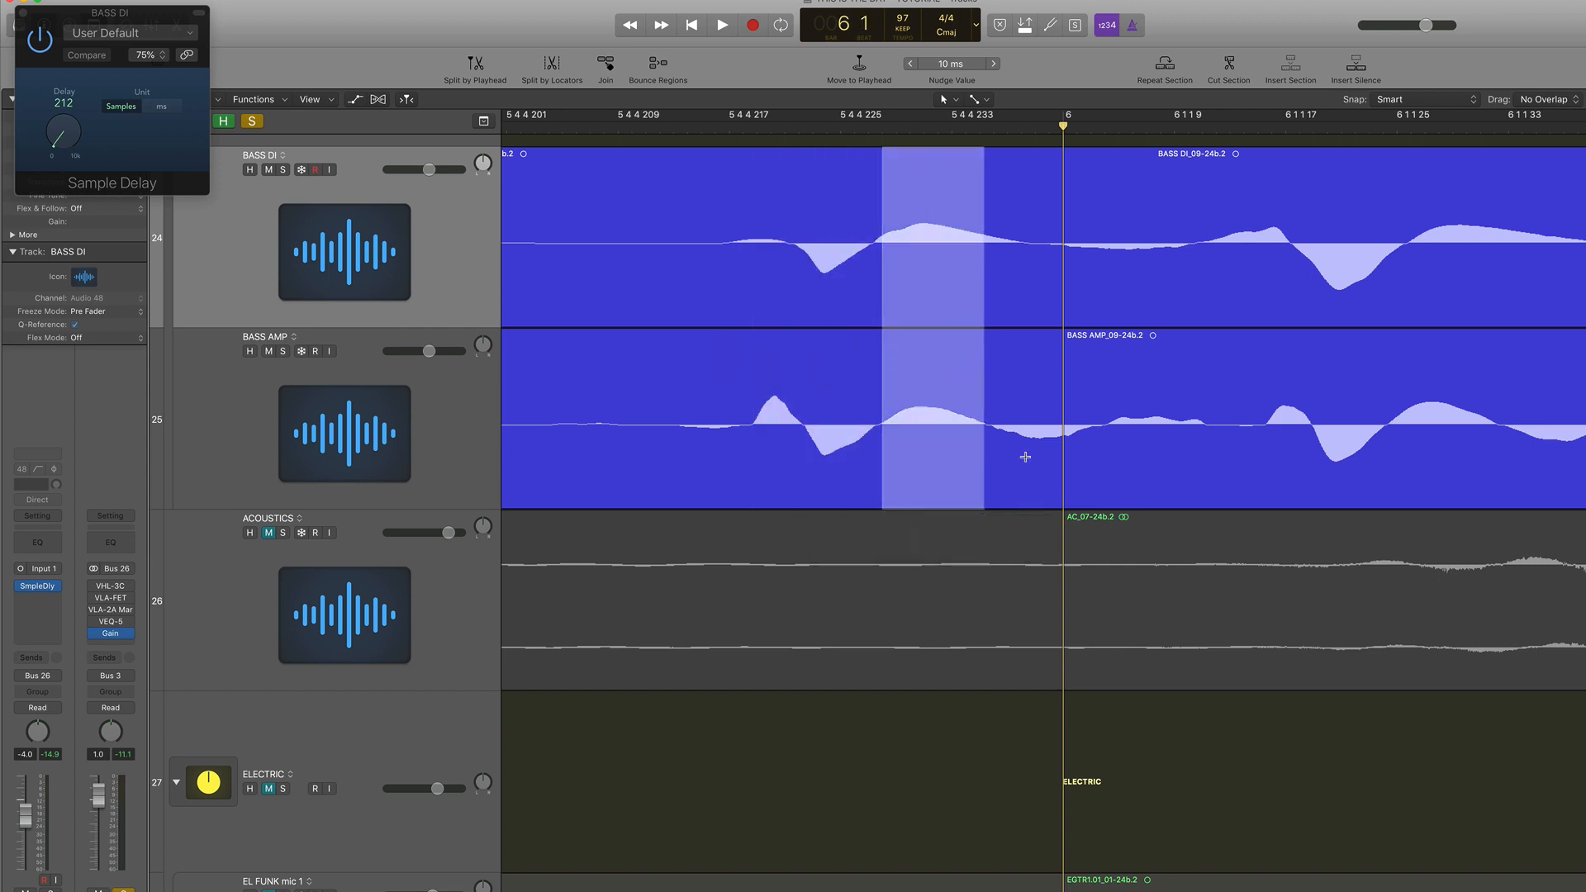
left_click(1181, 205)
key("alt+Left")
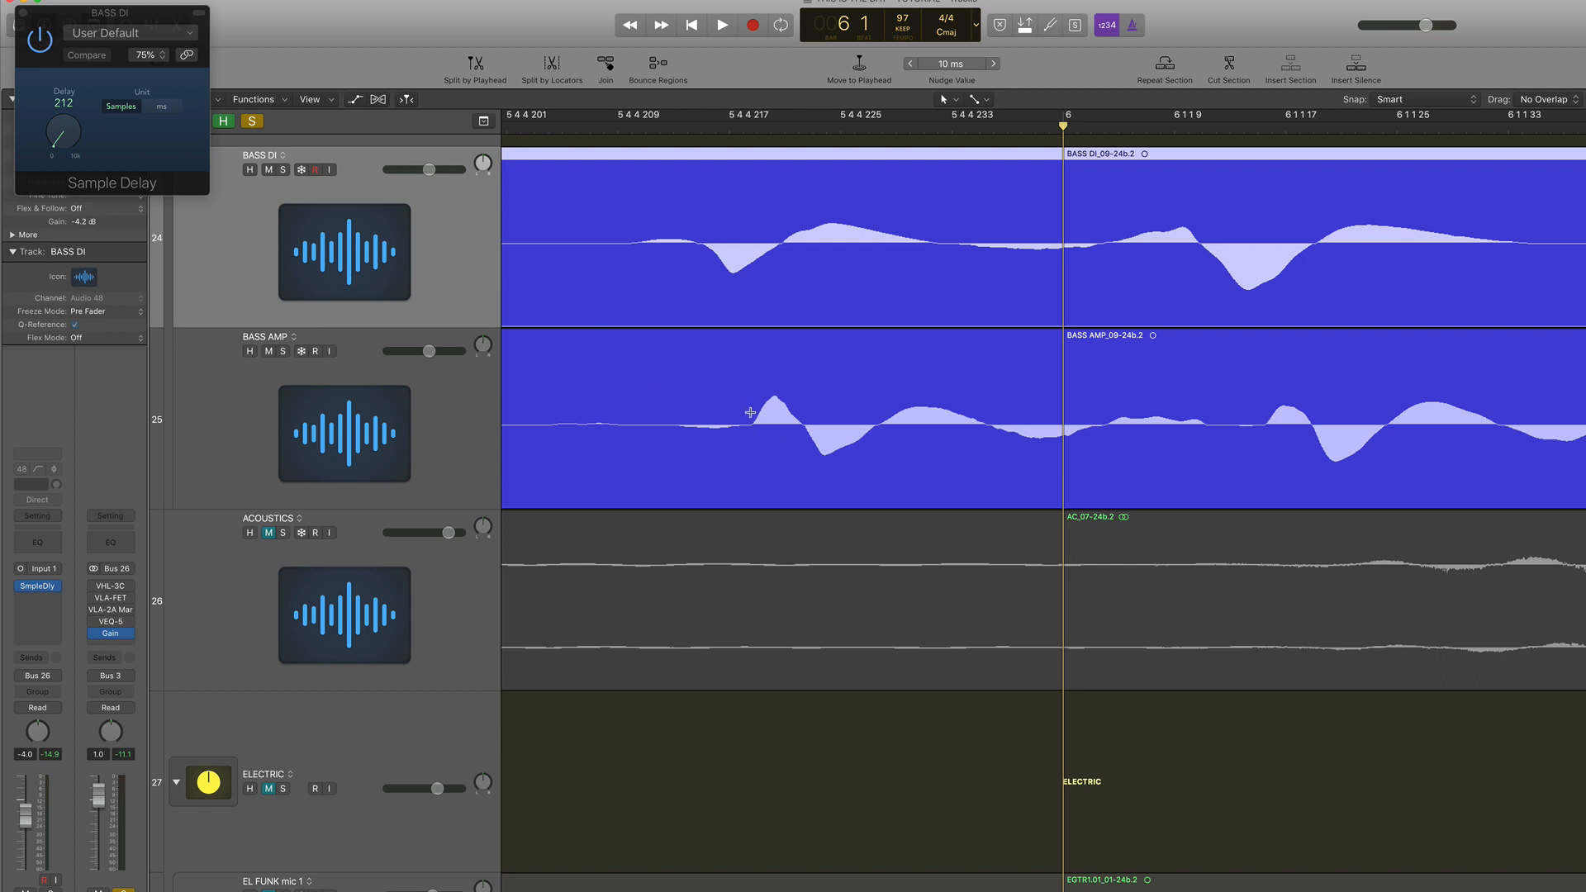
Step: Try cutting the waveform offset near 5 4 4 217 into a short region across both bass tracks, and undo the cut
left_click_drag(750, 412, 733, 217)
left_click(733, 222)
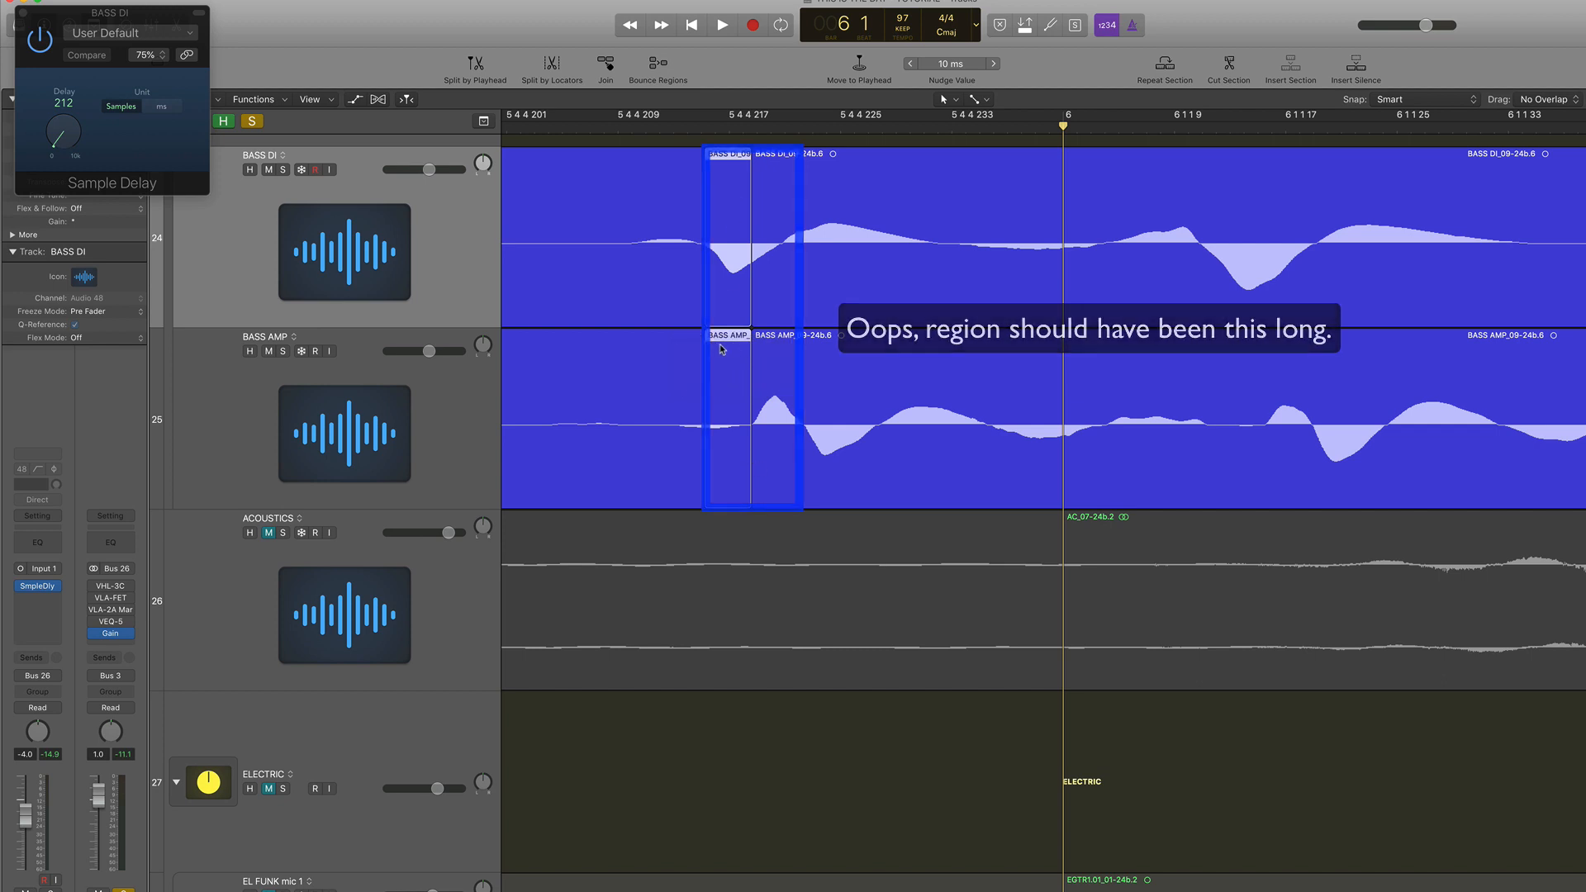
key("super+z")
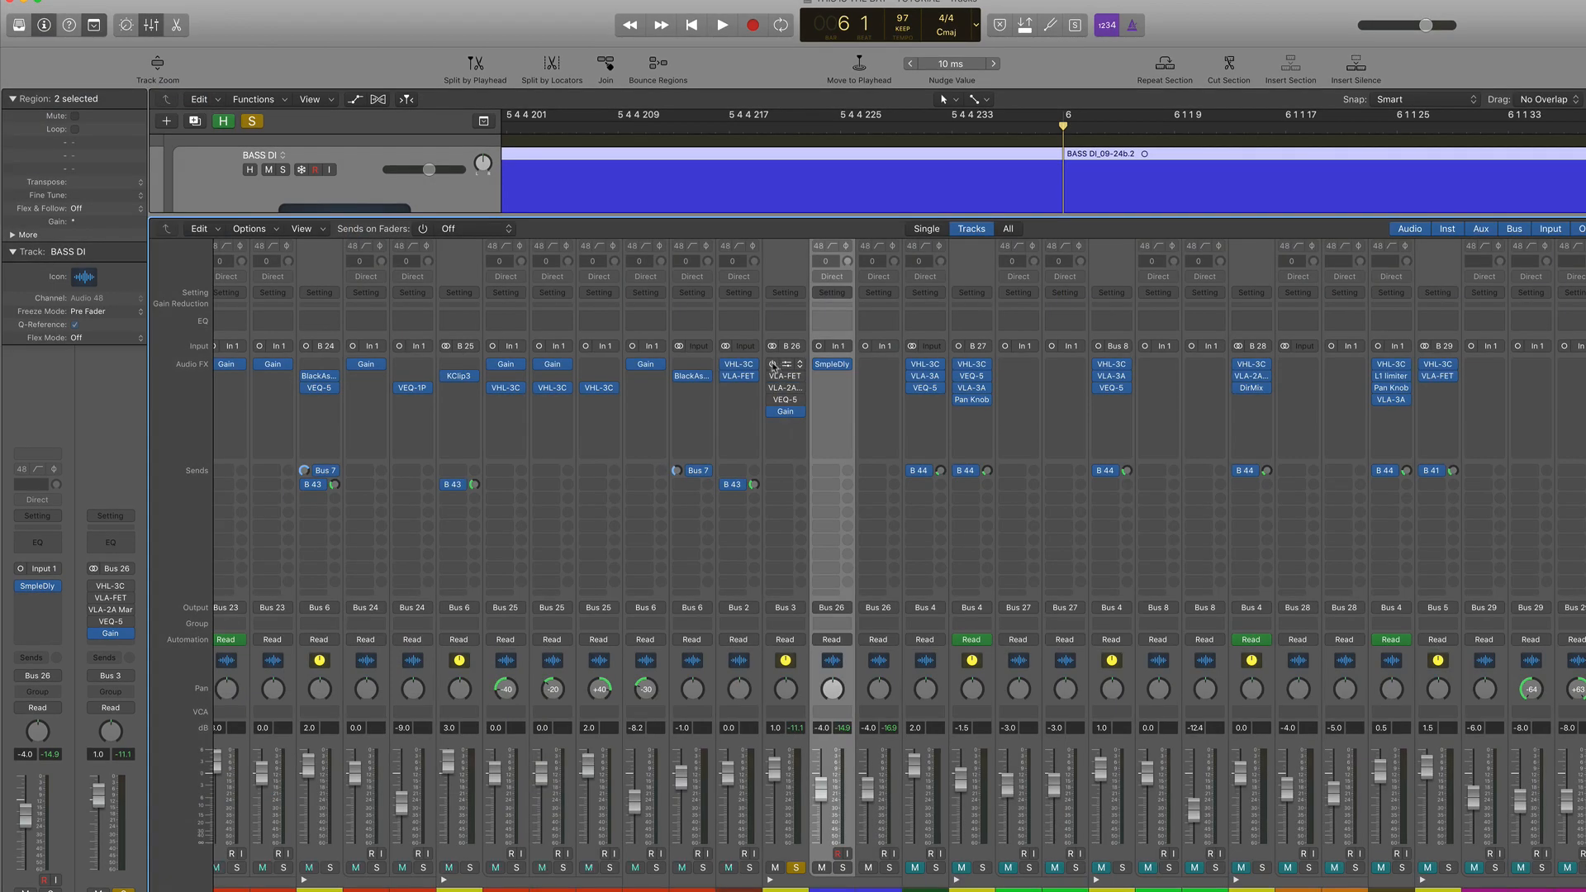
Step: Switch the BASS channel's VHL-3C, VLA-FET, VLA-2A Mark II and VEQ-5 back on and open their windows
left_click(773, 365, "alt")
left_click(787, 365)
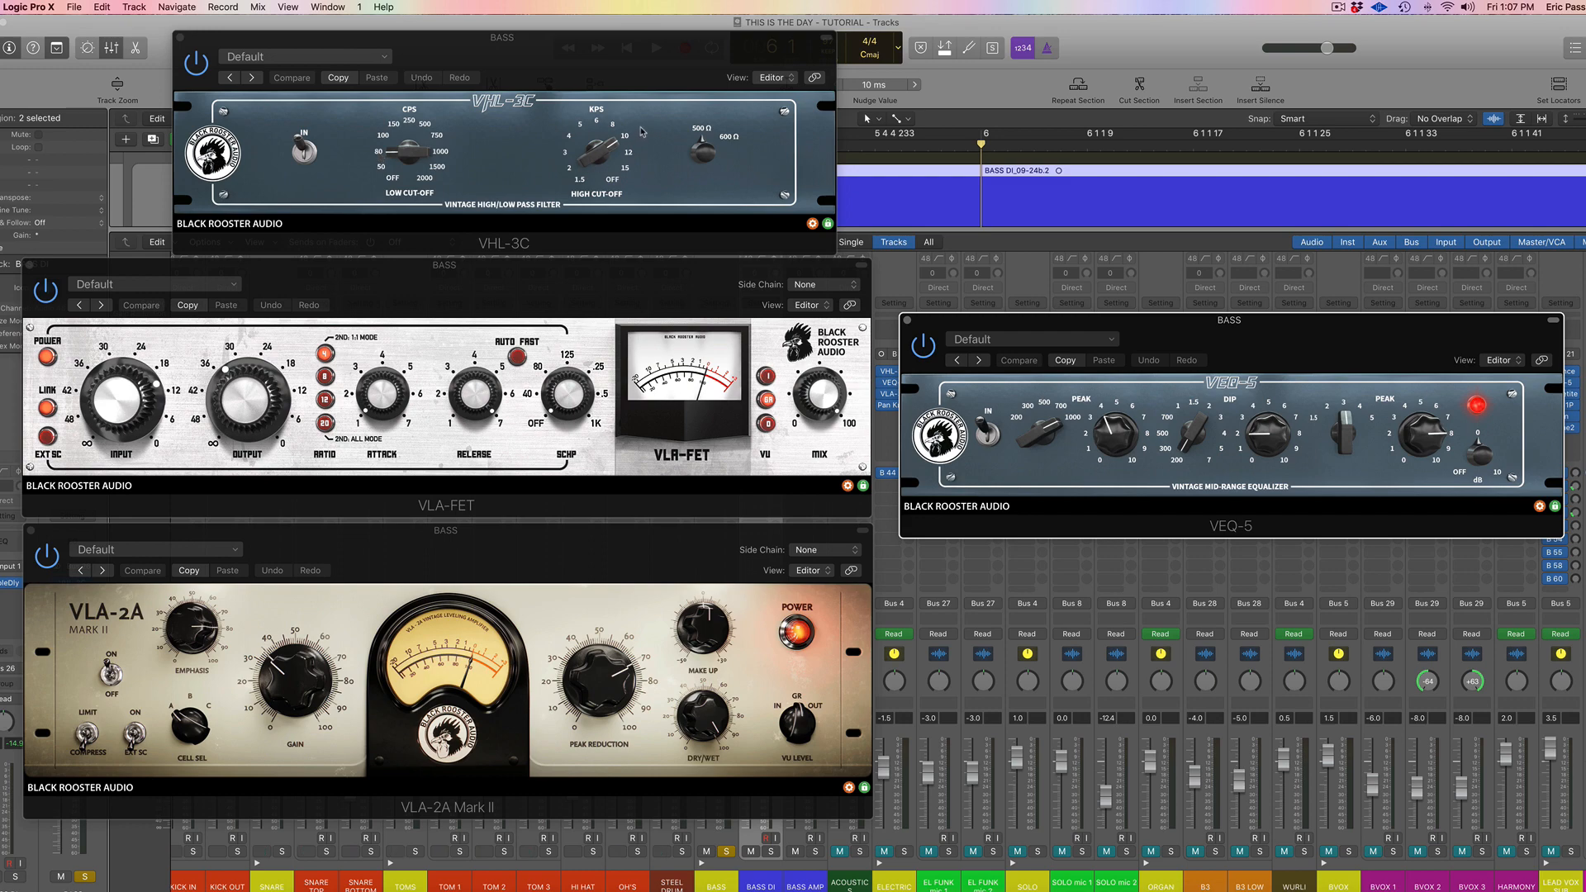
left_click(589, 284)
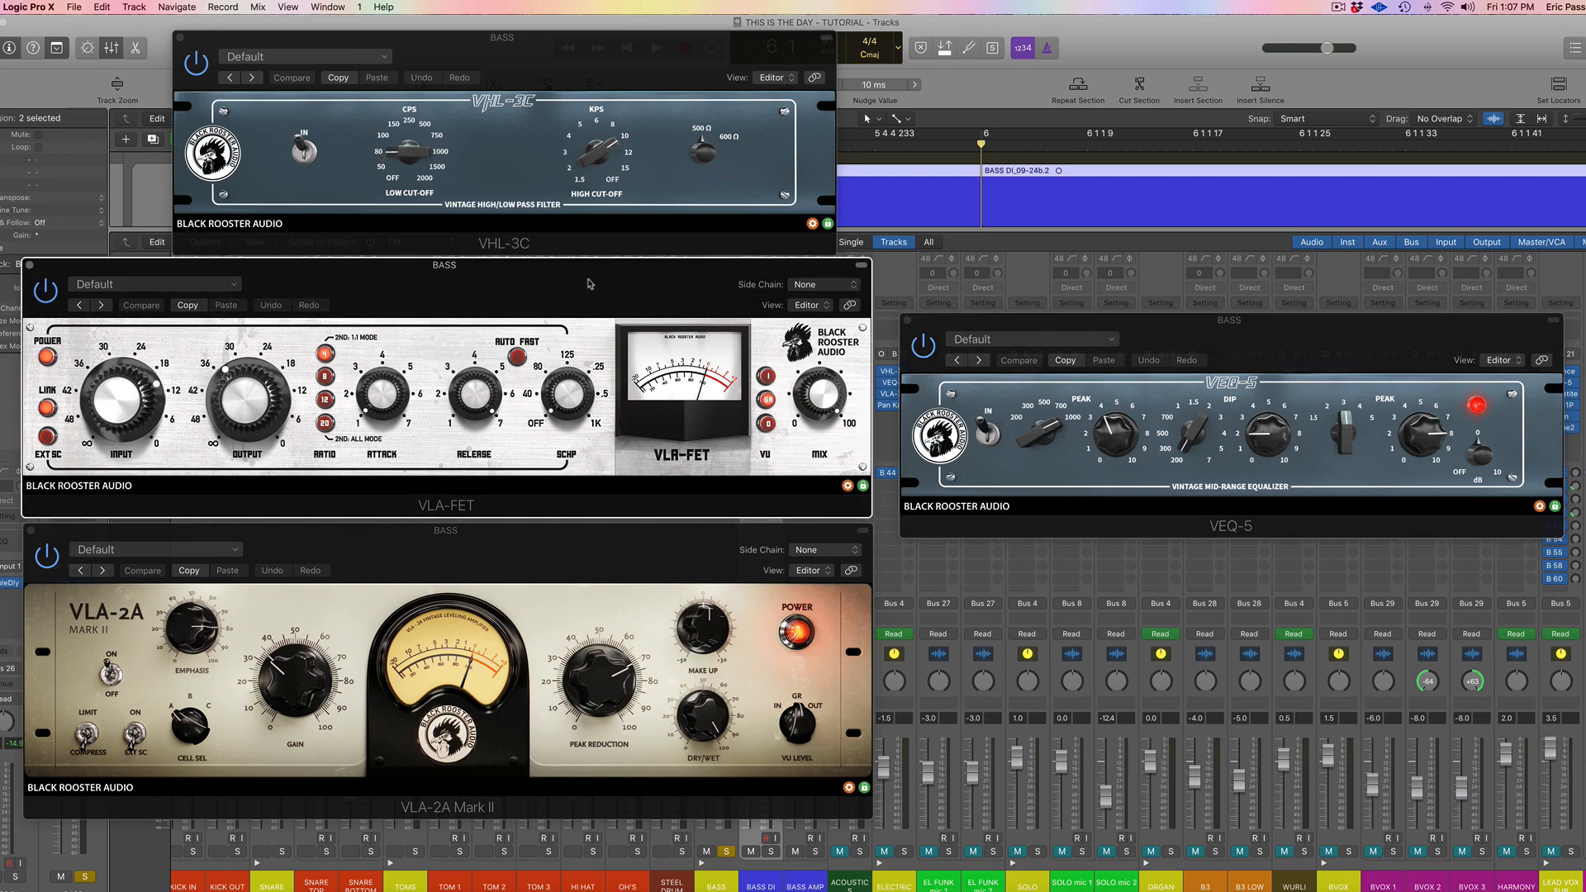
Step: Bypass the BASS channel's VHL-3C, VLA-FET, VLA-2A Mark II and VEQ-5, and audition the unprocessed bass with bars 10 to 16 cycled
left_click(591, 559)
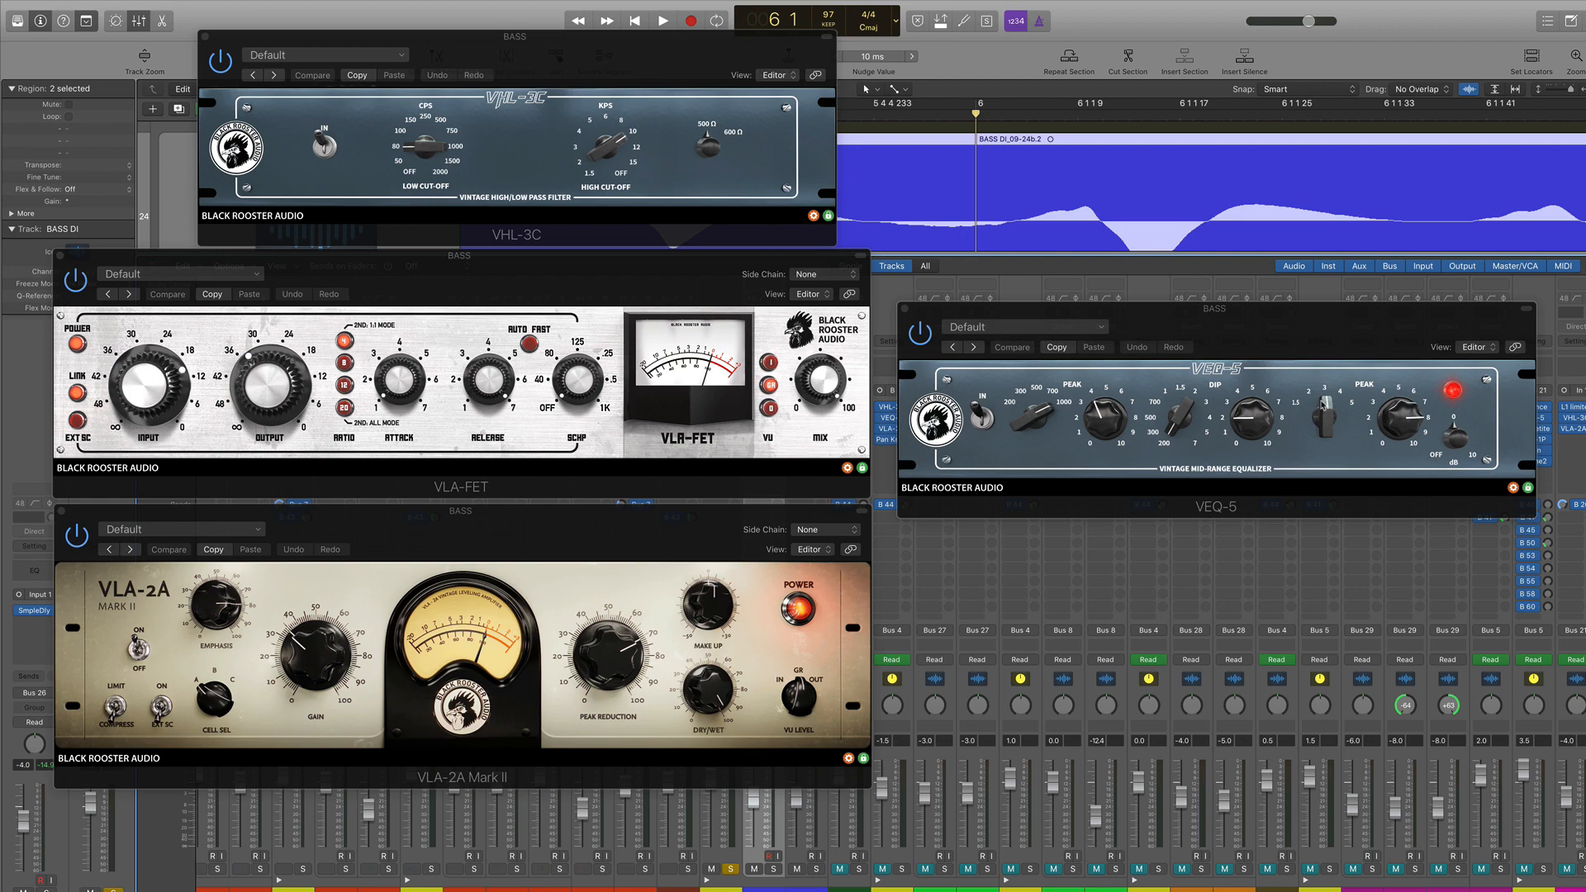
left_click_drag(494, 51, 436, 51)
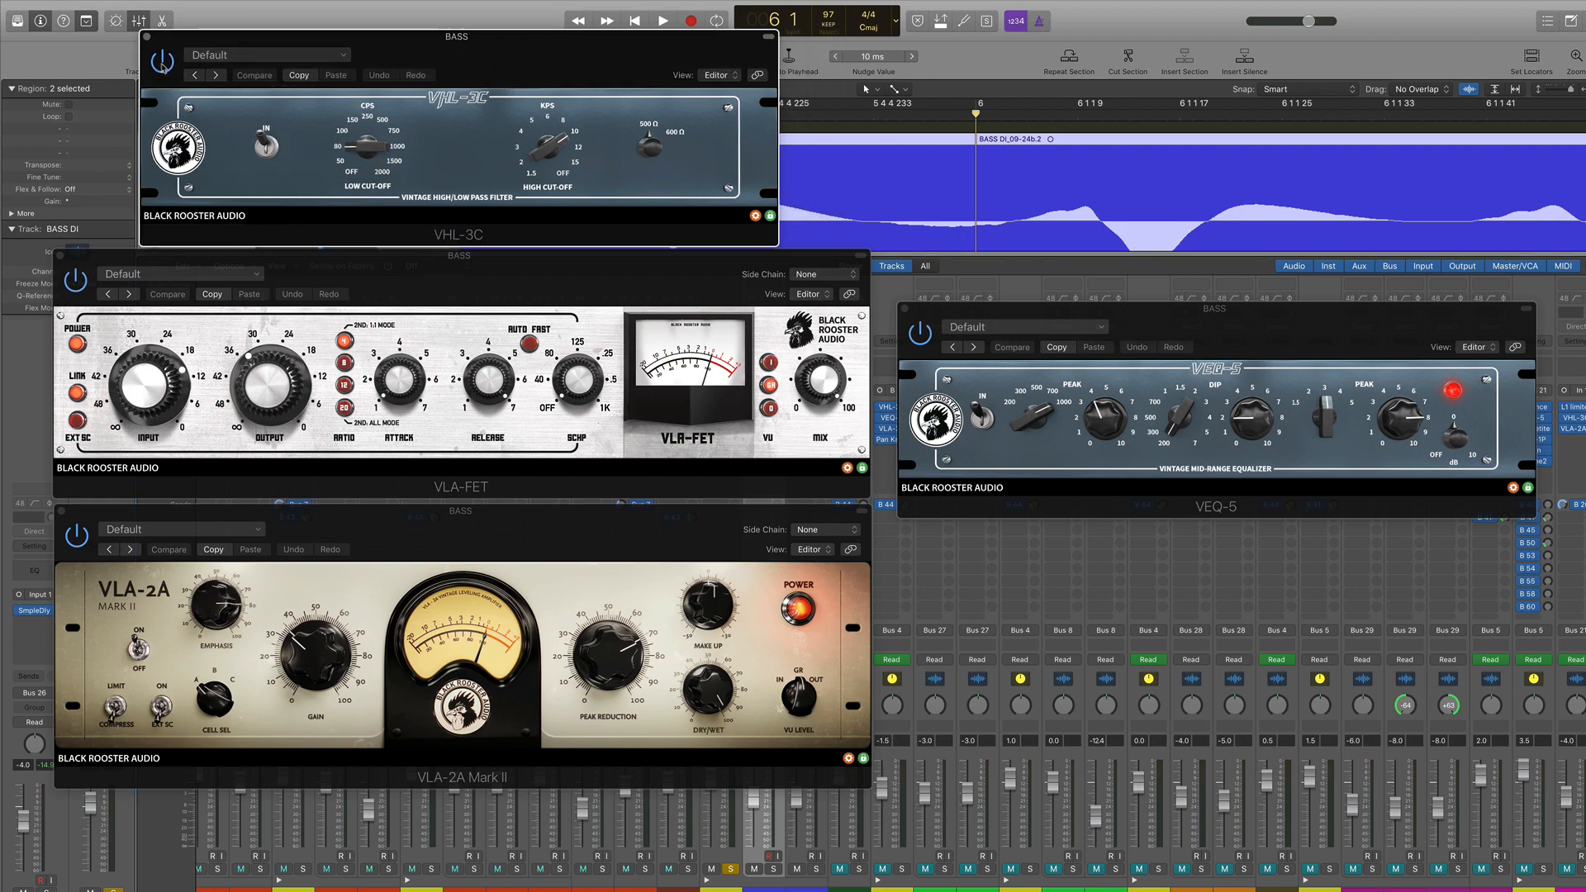
left_click(71, 282)
left_click(83, 539)
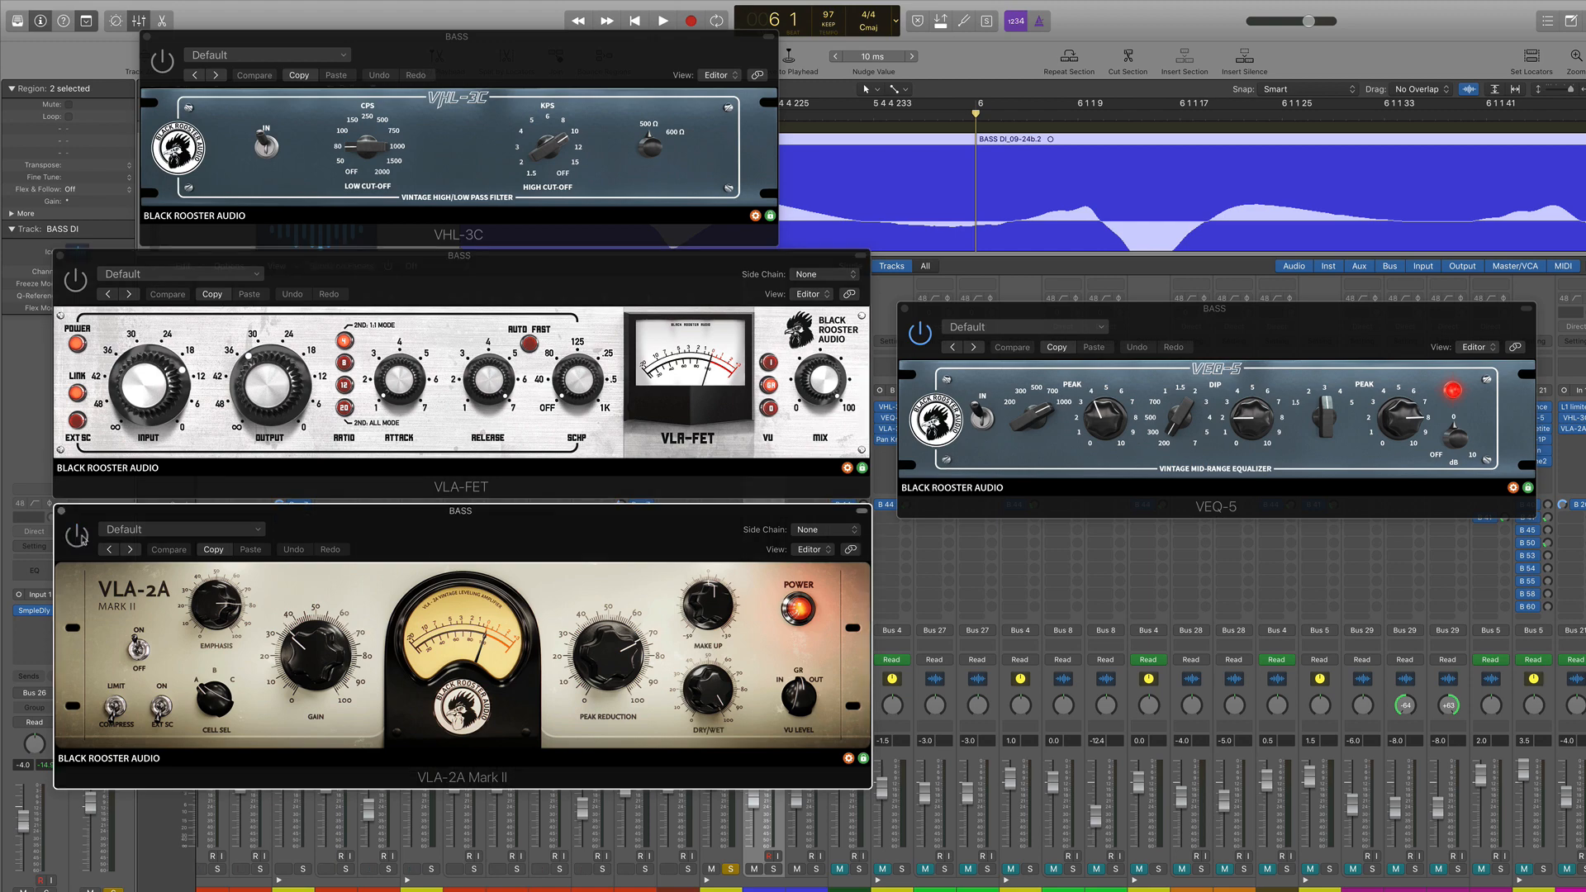
left_click(926, 335)
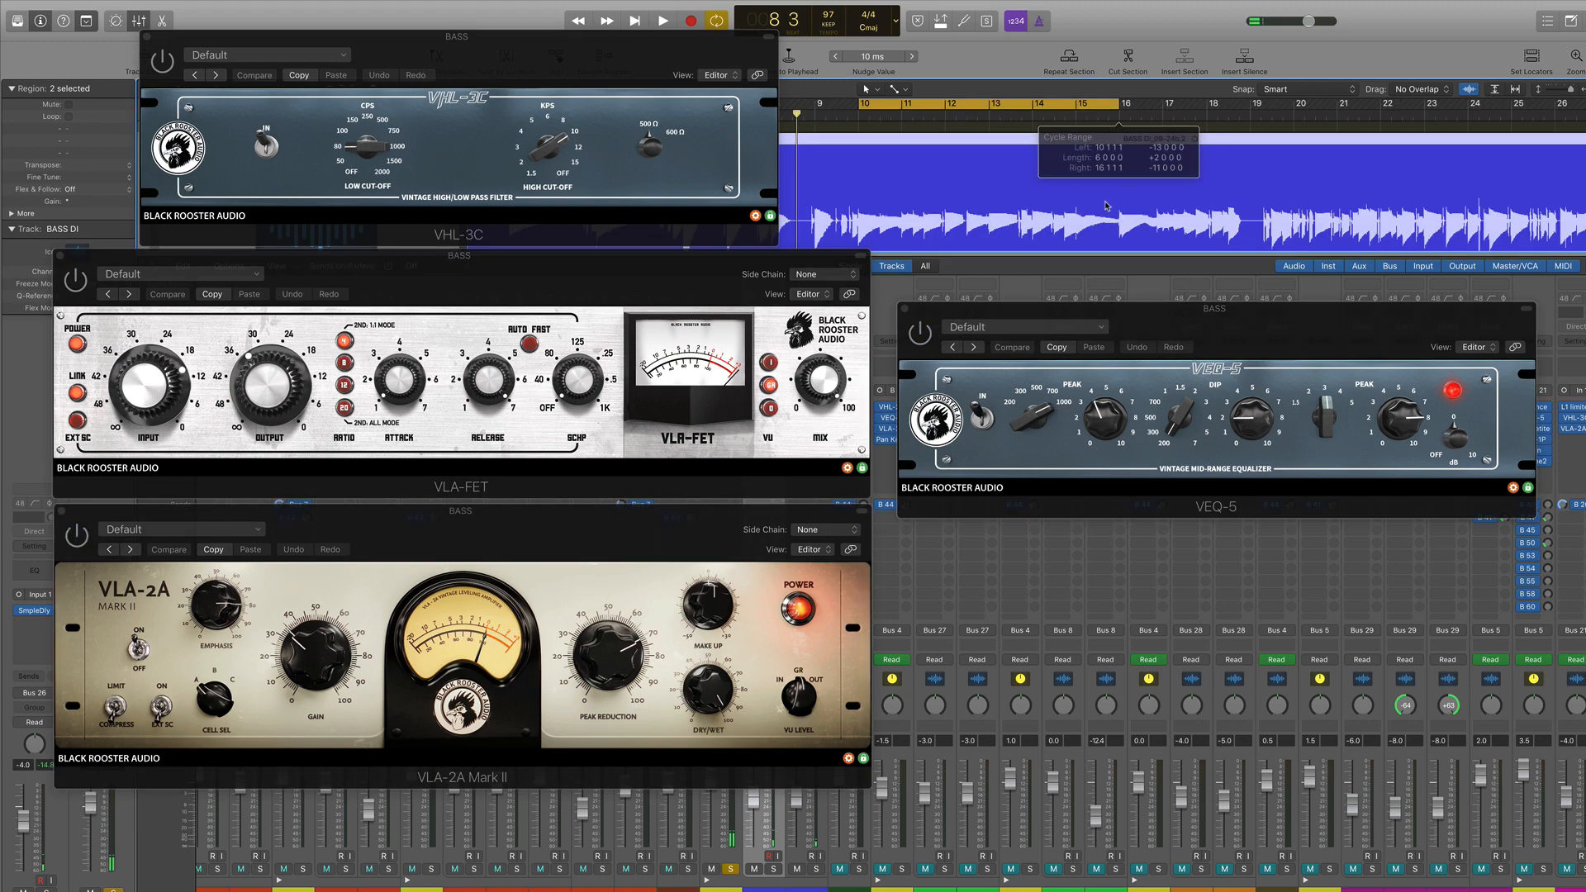
key("space")
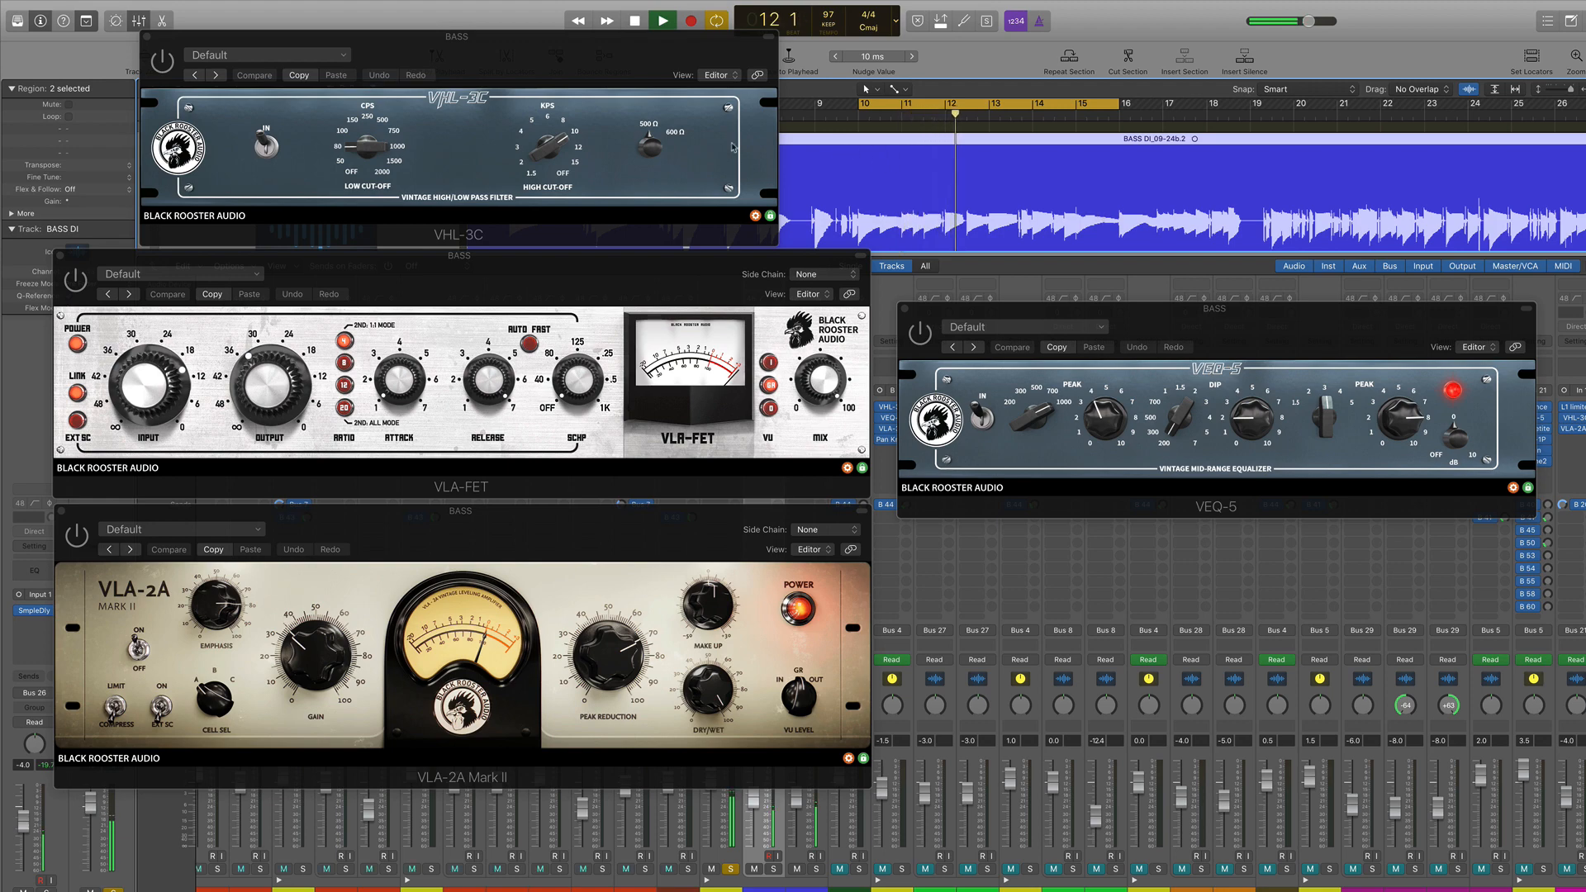
key("space")
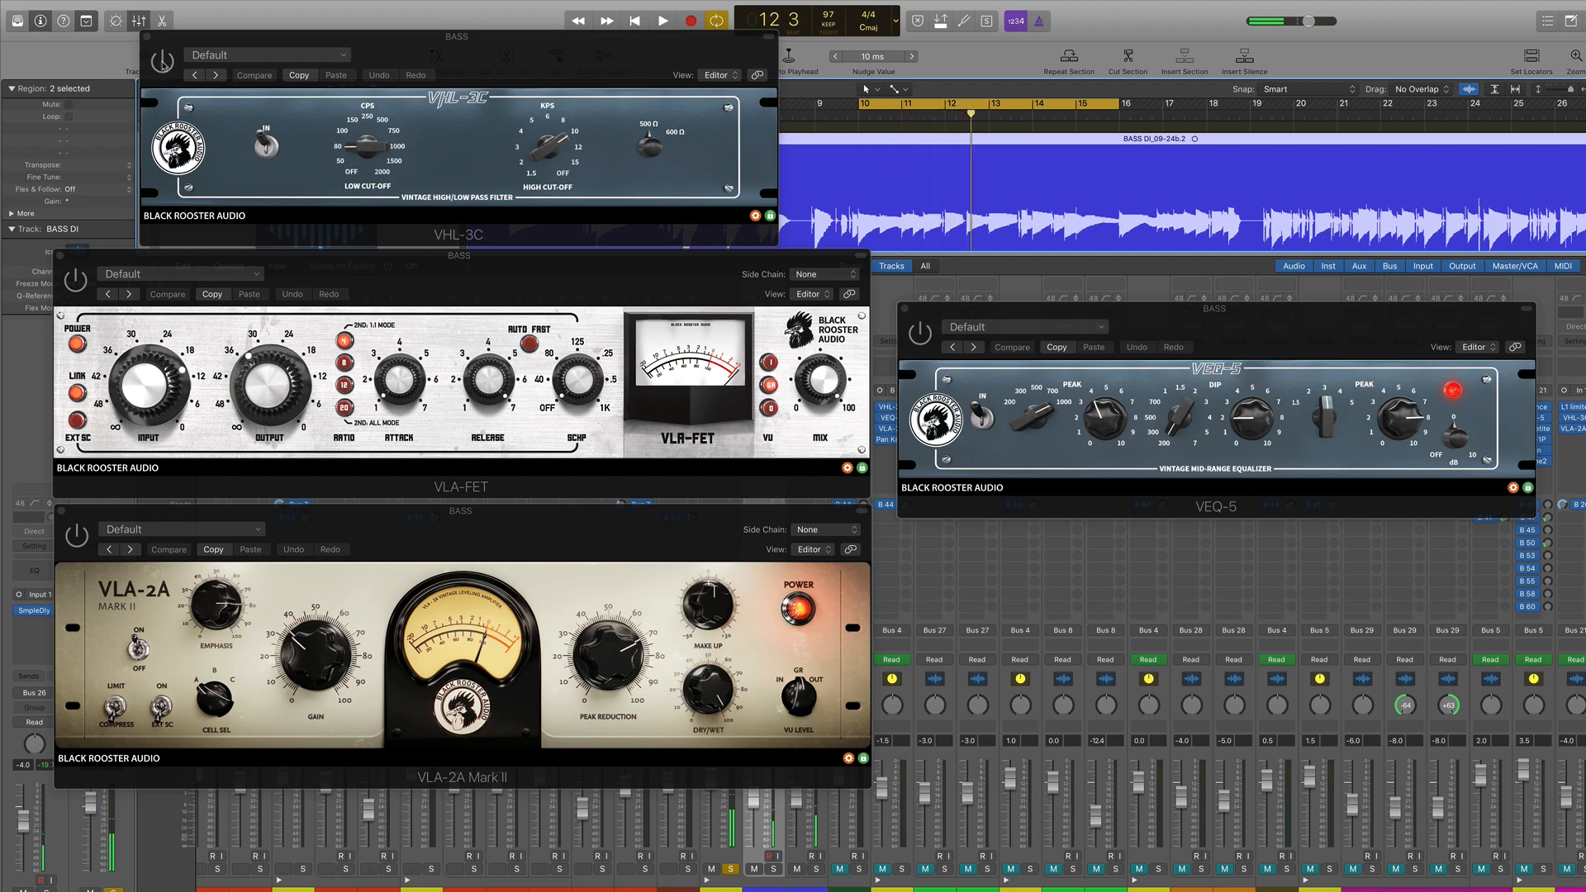
Step: Switch the VHL-3C back on and compare the soloed bass with the filter out and in during playback
left_click(162, 65)
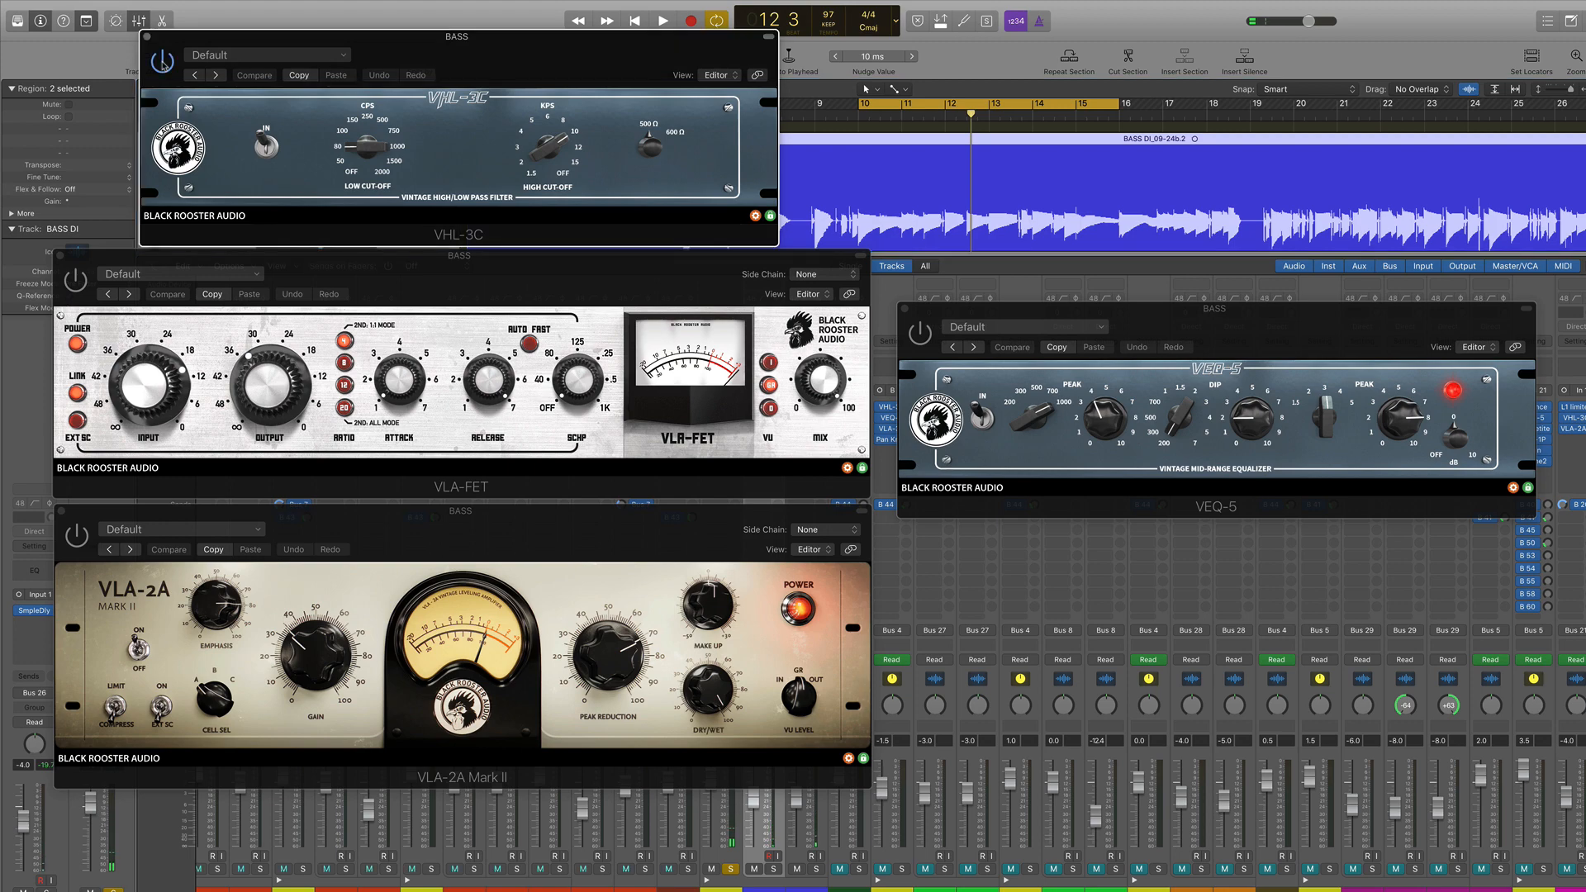
key("space")
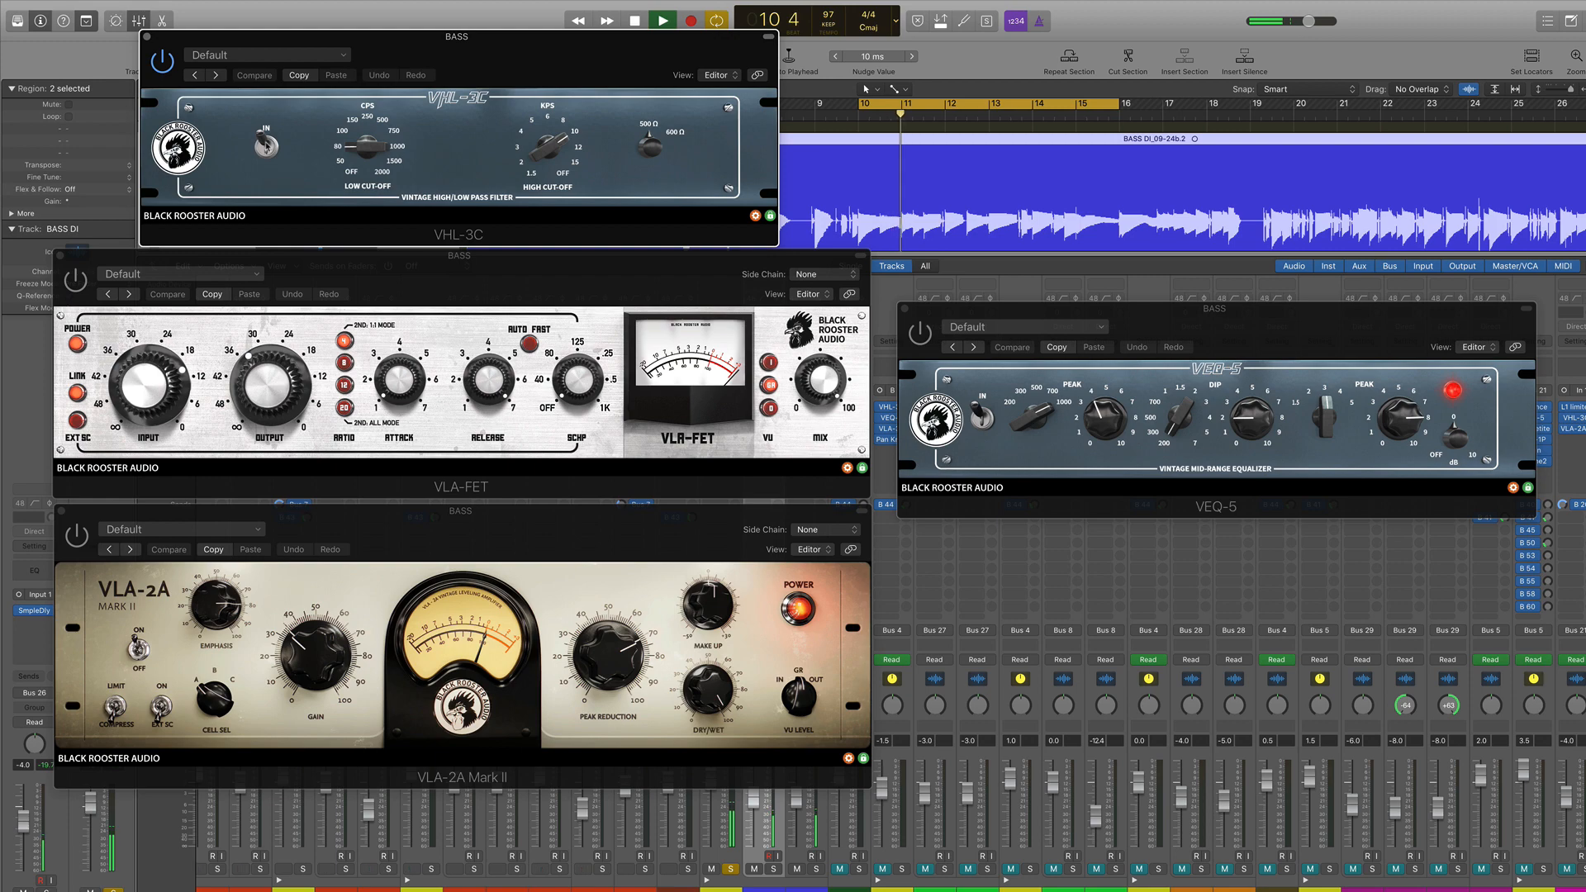
left_click(266, 156)
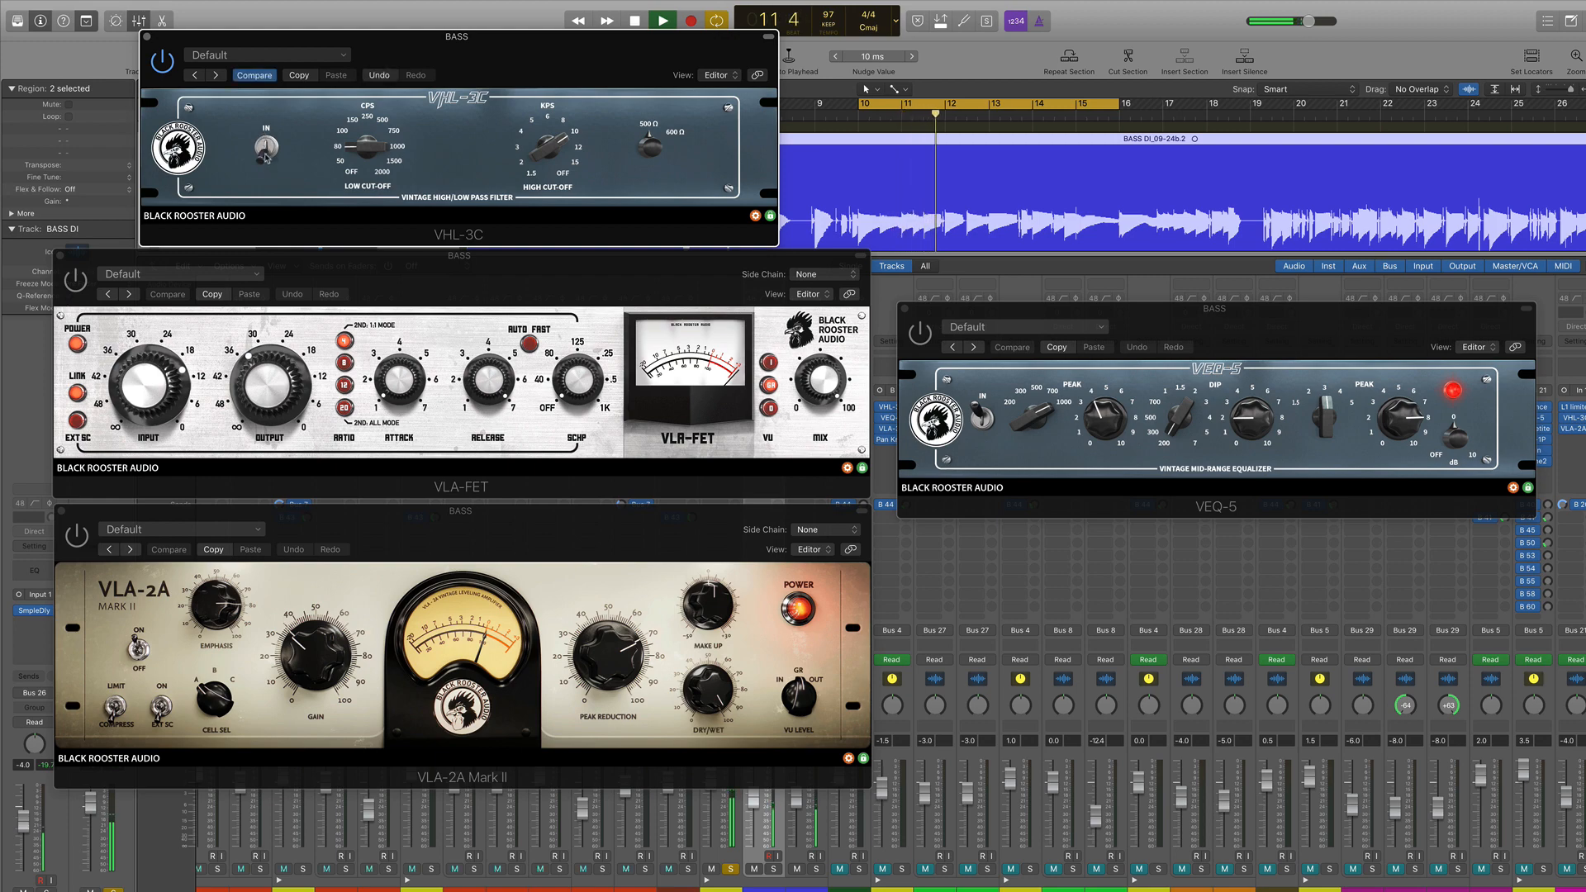
left_click(265, 156)
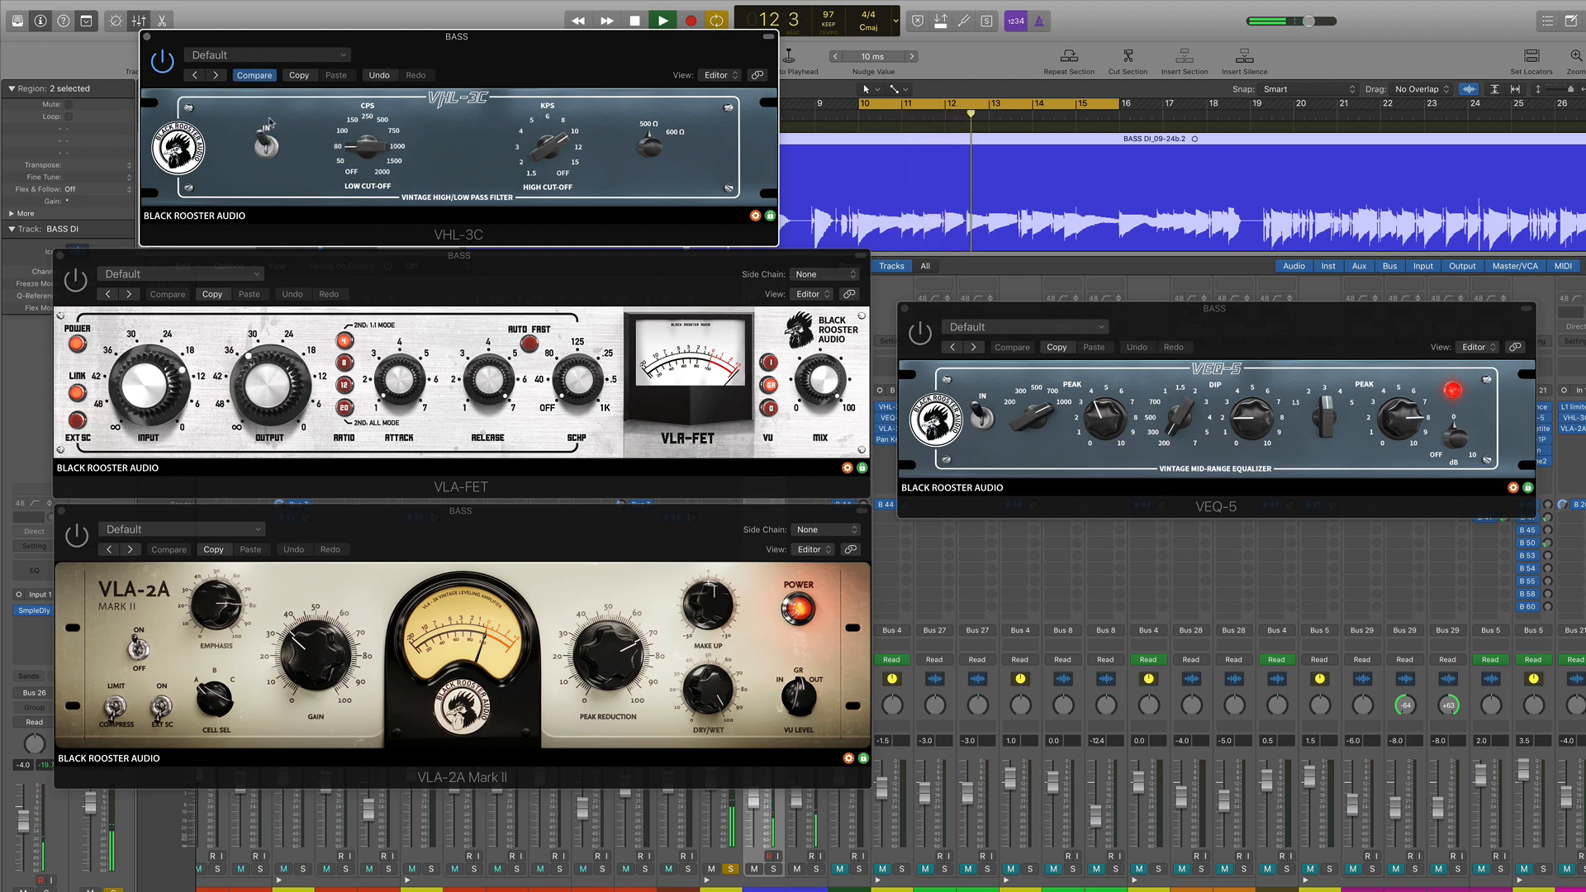
key("space")
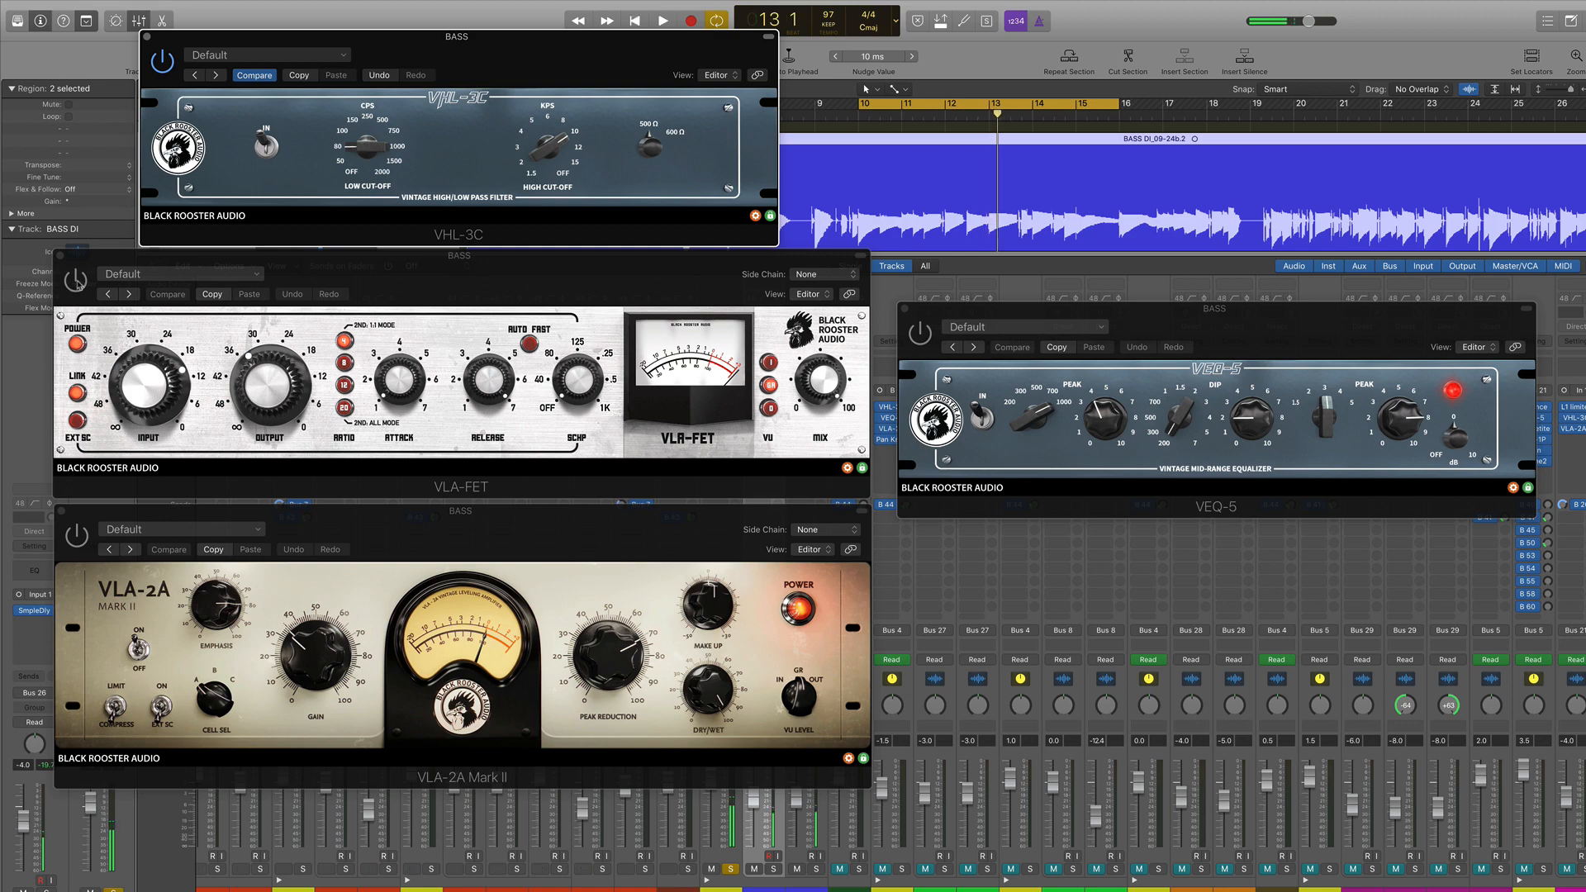
Step: Switch the VLA-FET and VLA-2A Mark II back on, reposition their windows slightly, and play the bass through both compressors
left_click(76, 284)
left_click(77, 536)
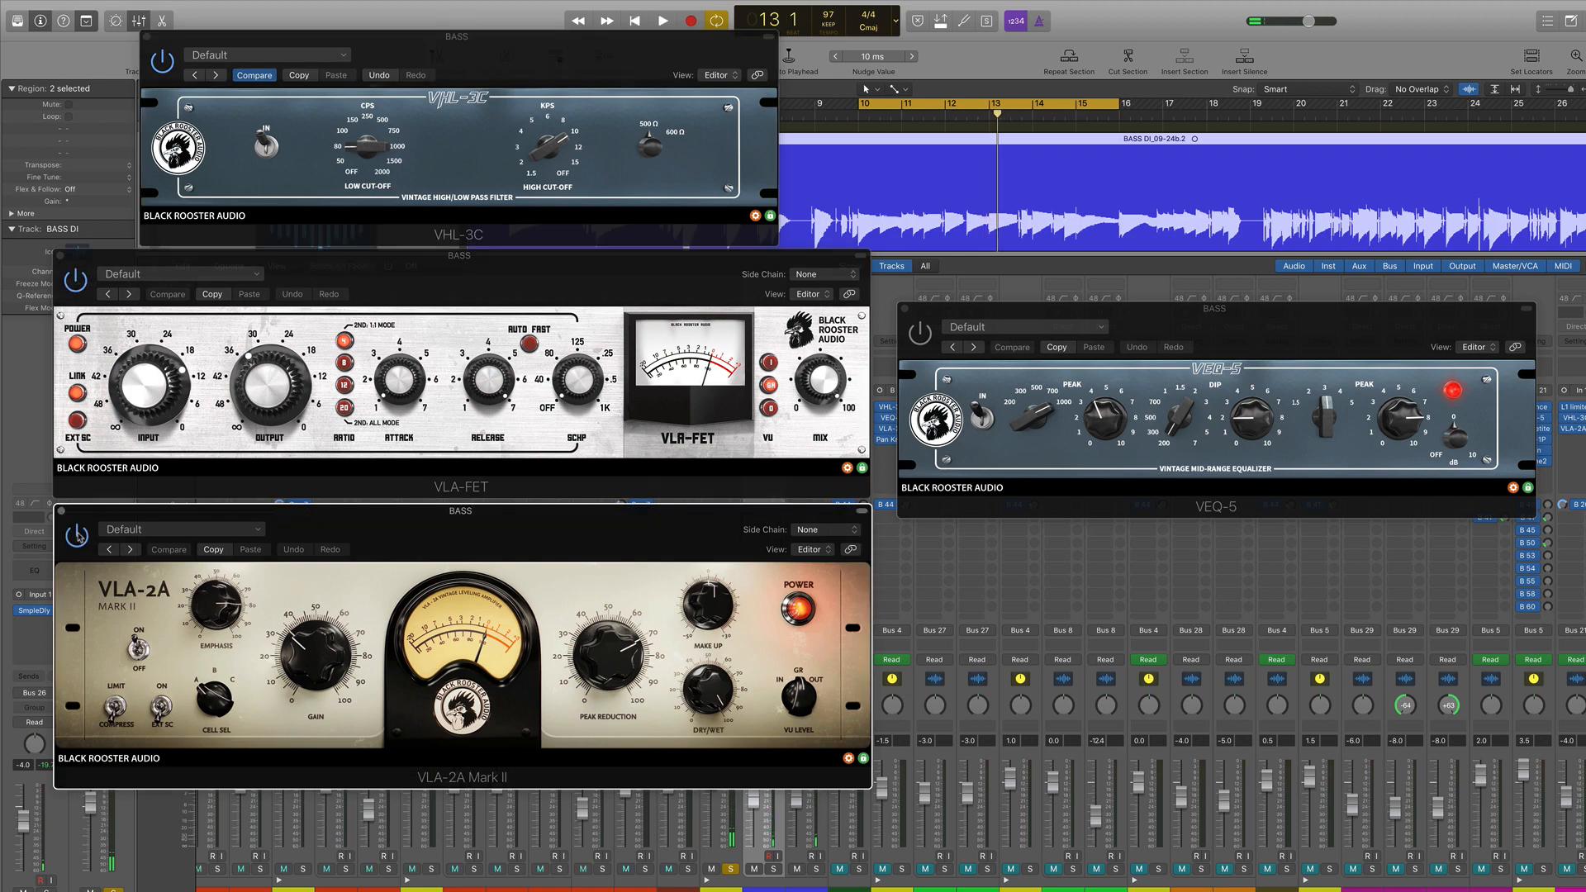
left_click_drag(592, 264, 599, 264)
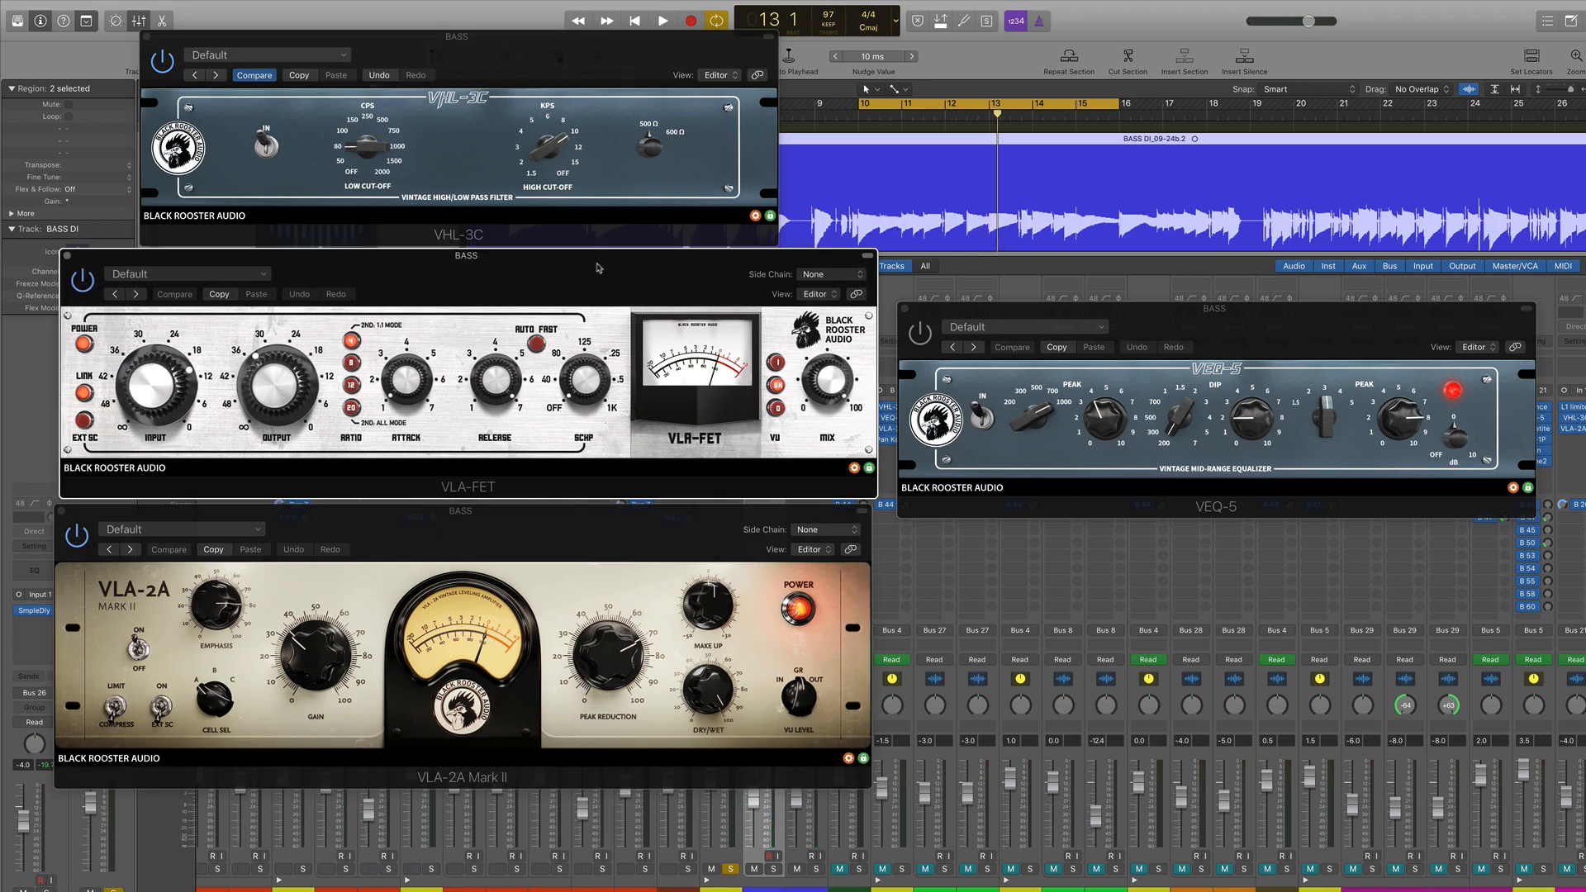
left_click_drag(603, 526, 606, 534)
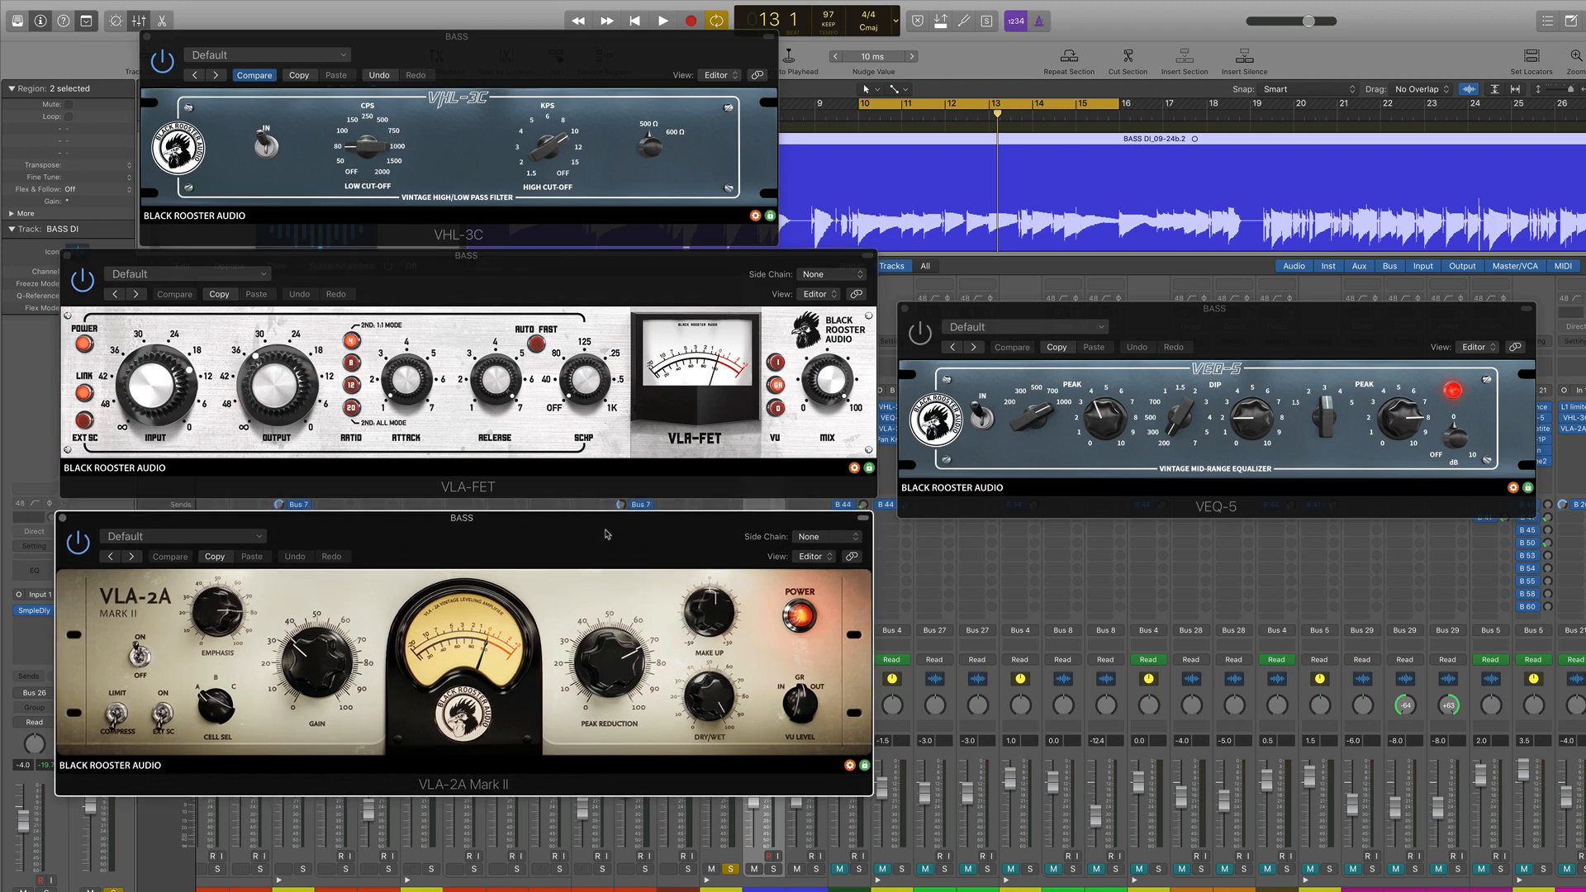
key("space")
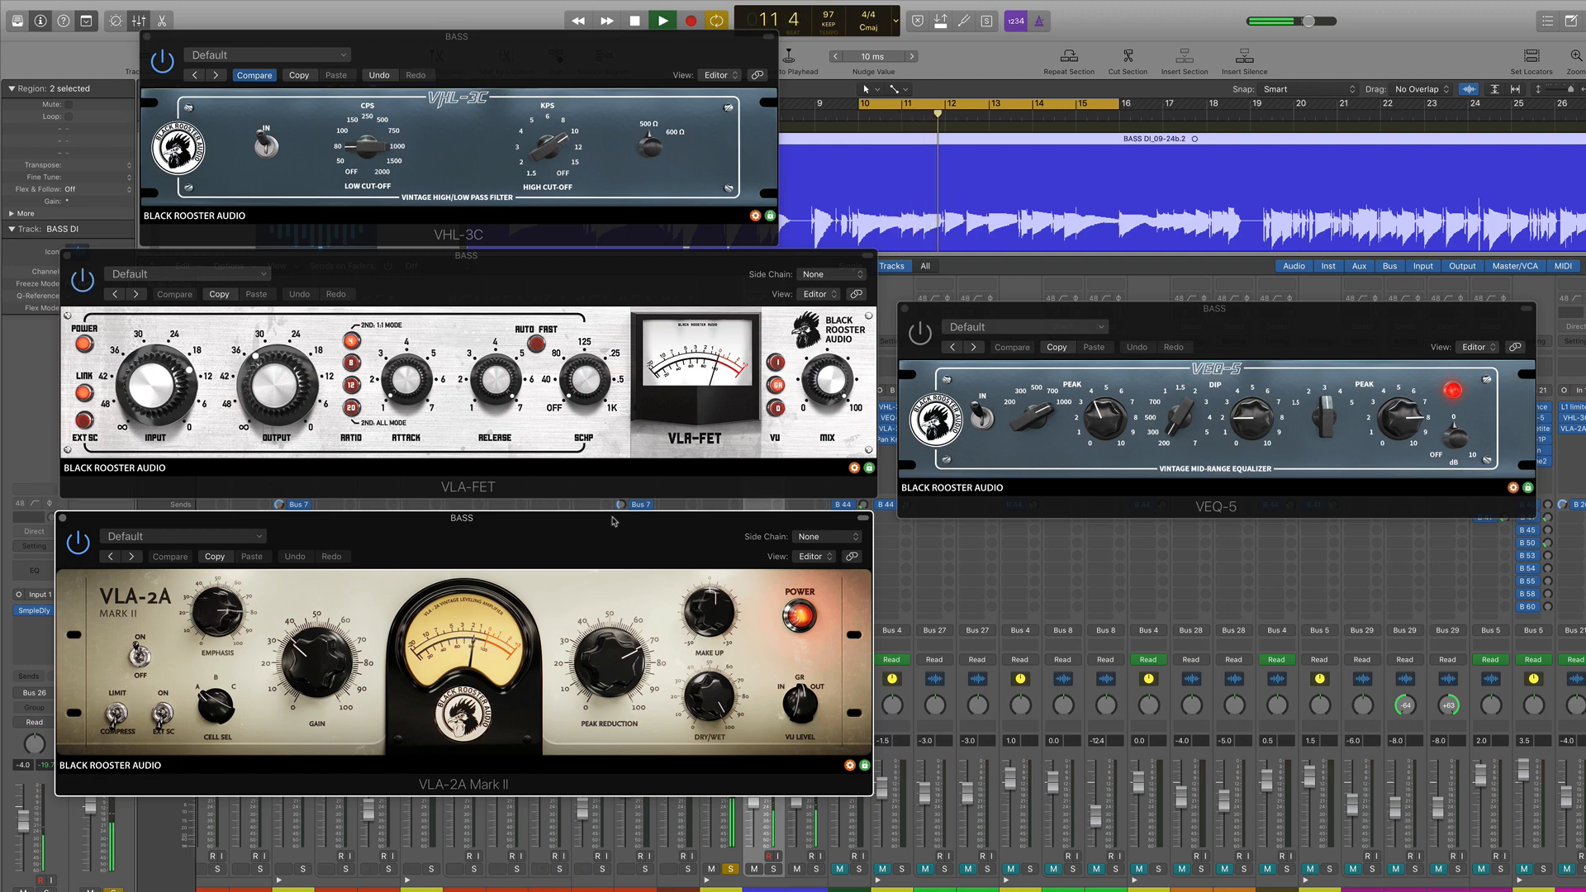
Step: Turn off cycle playback and audition the compressed bass from about bar 21
key("c")
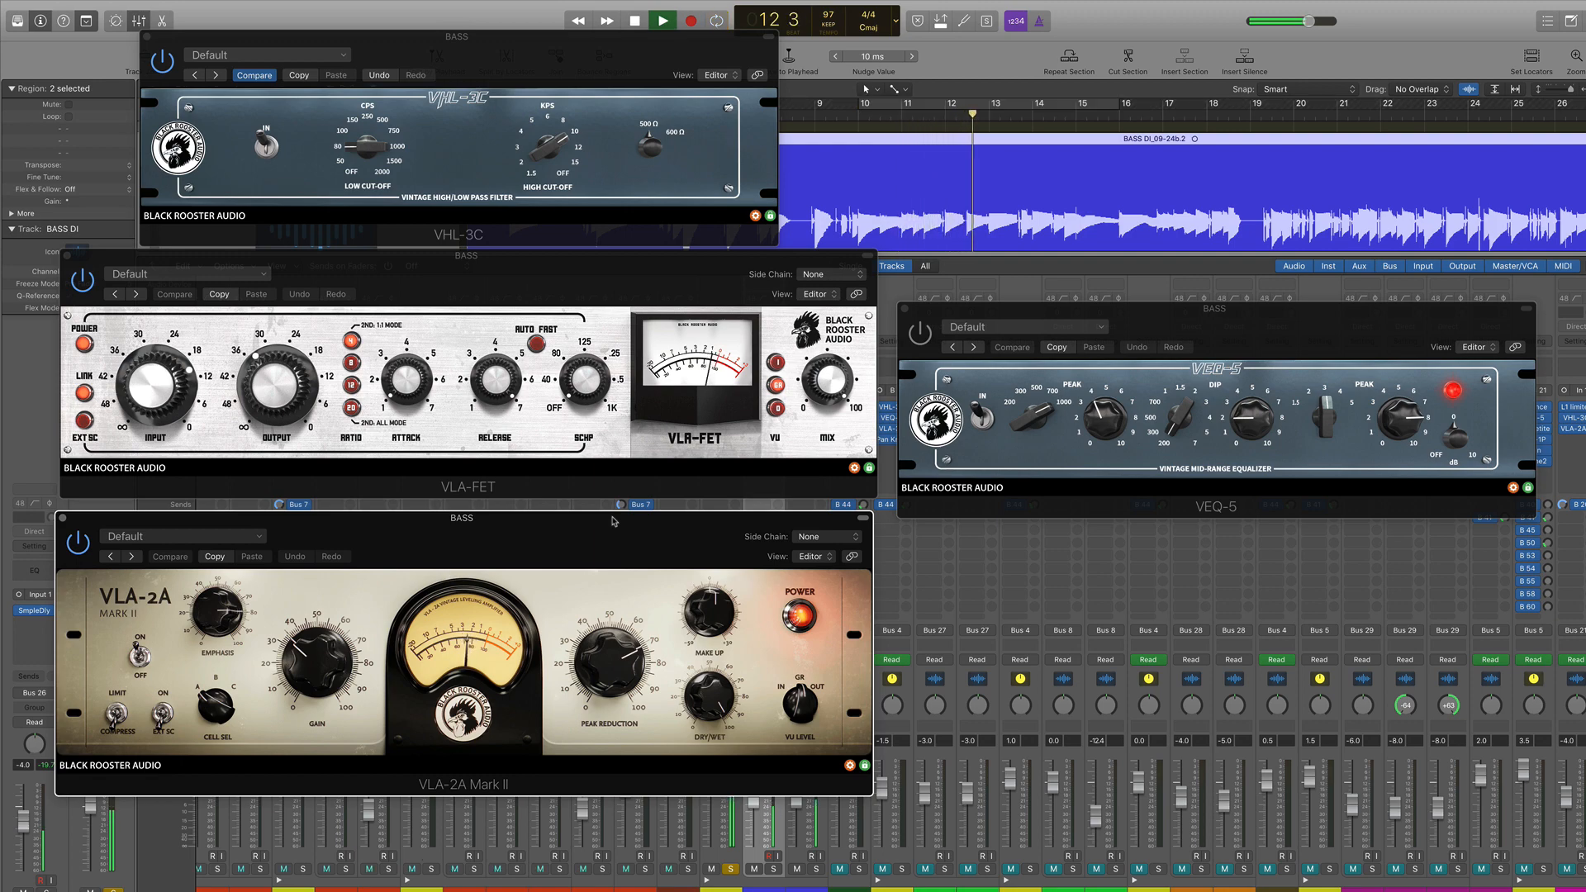
key("super+Left")
key("super+Left")
key("super+Left")
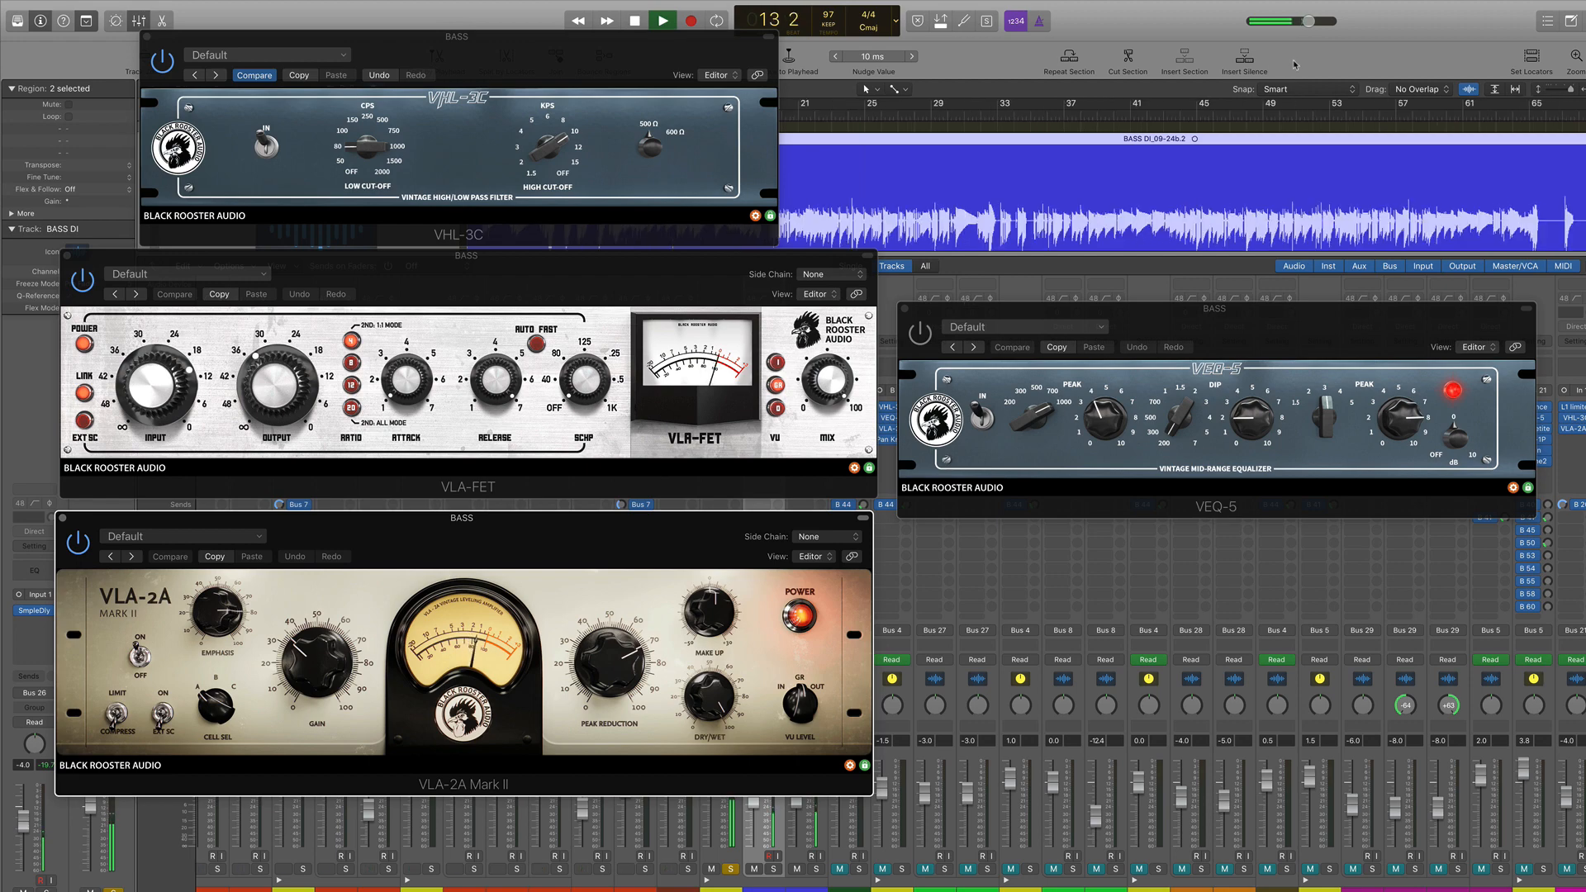
left_click(811, 112)
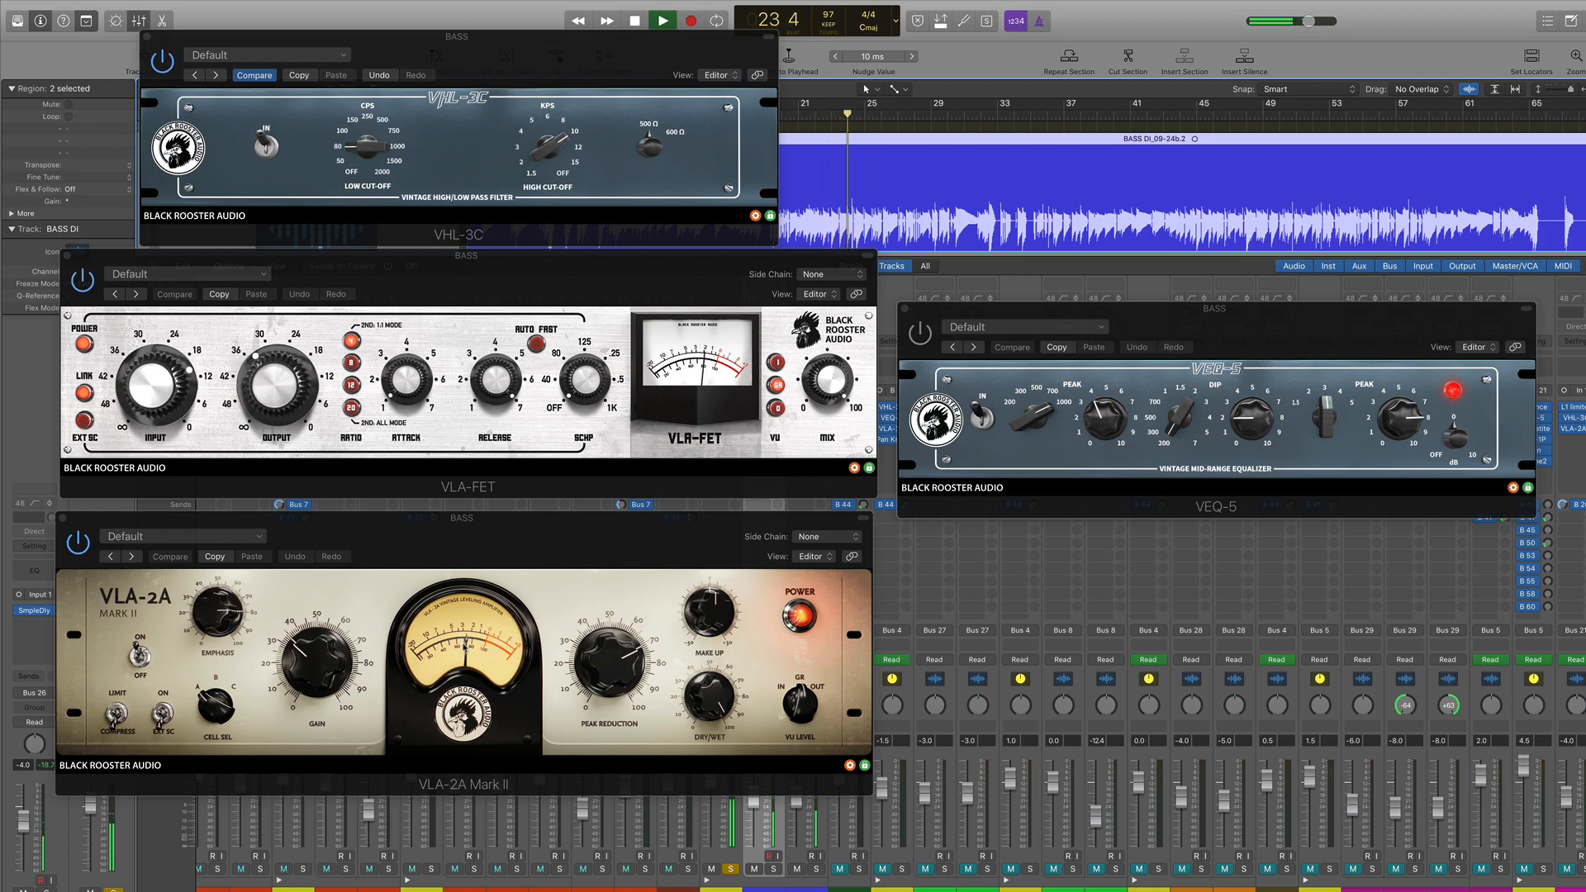
key("space")
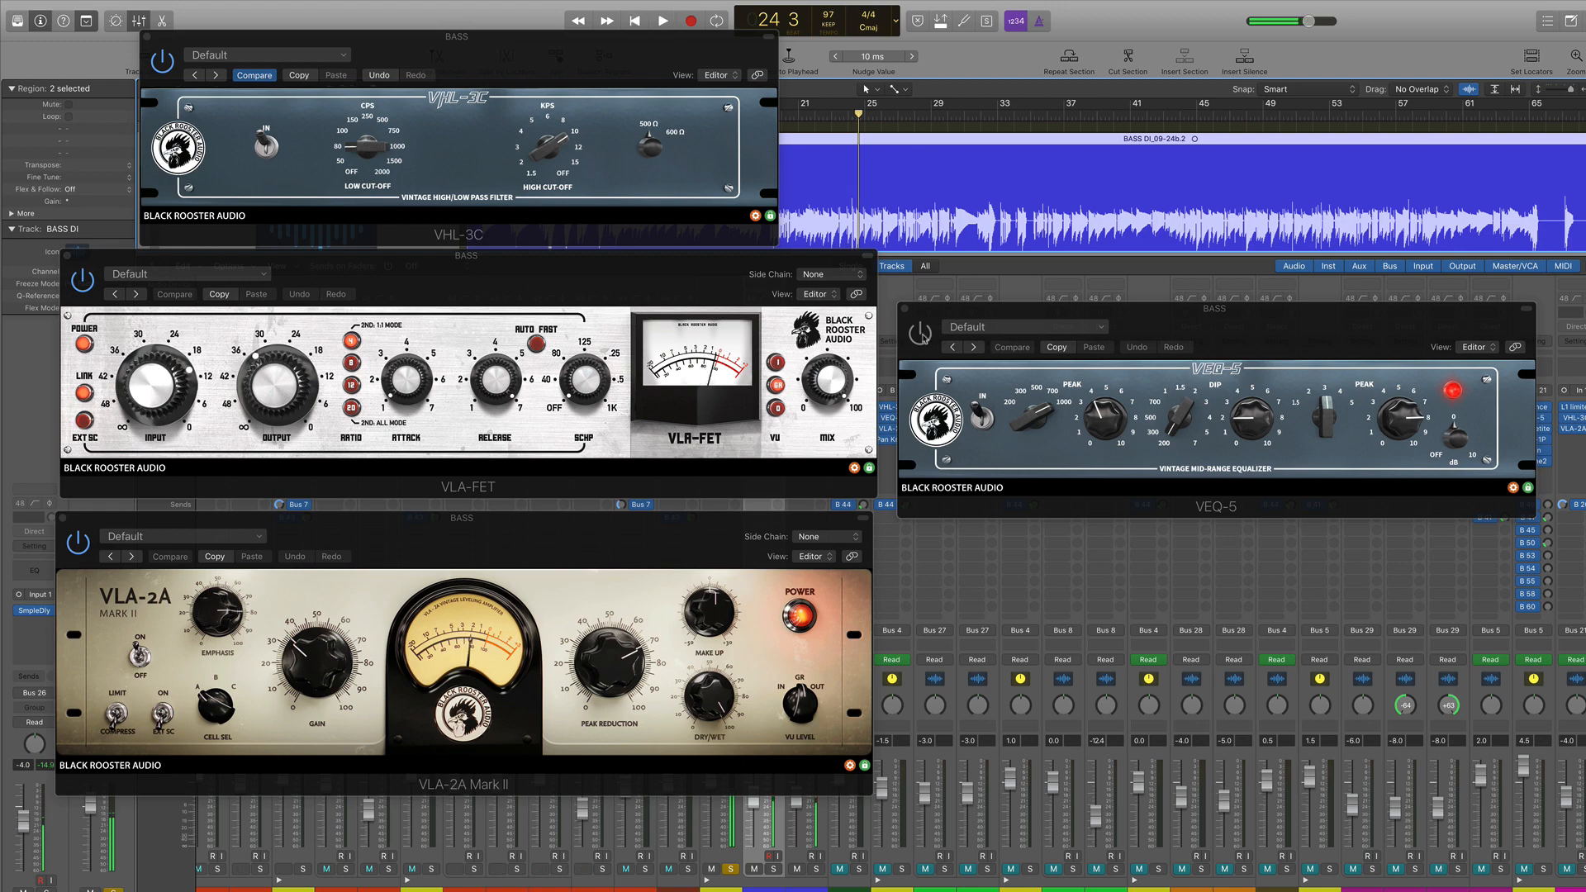
Step: Switch the VEQ-5 back on, cycle bars 21 to 29, and compare the bass with the equalizer out and in
left_click(922, 336)
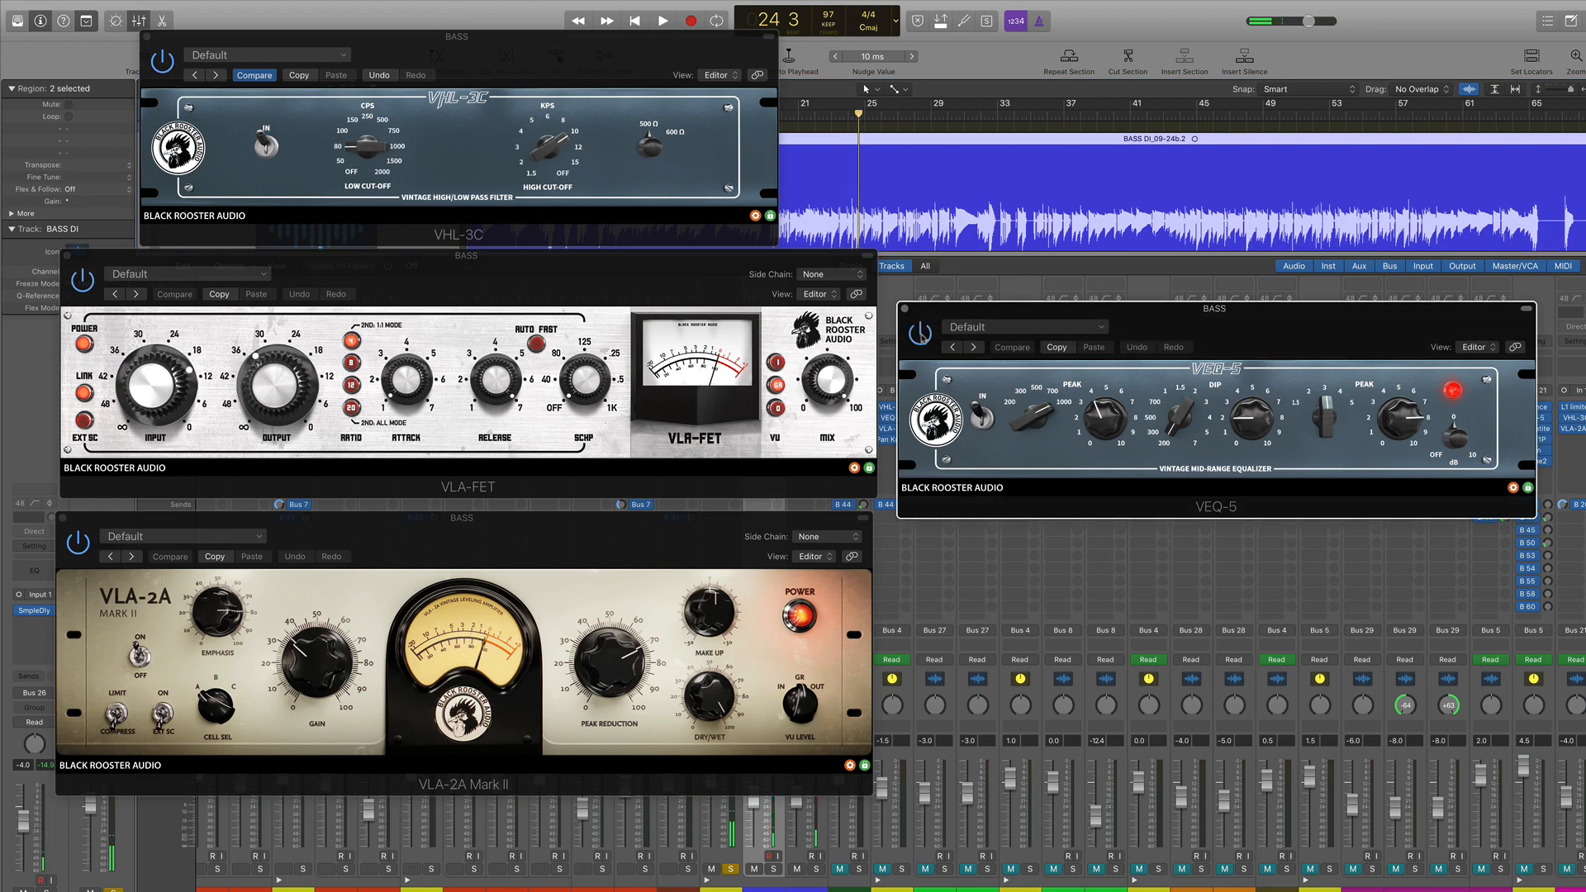
left_click_drag(800, 105, 929, 105)
left_click(981, 421)
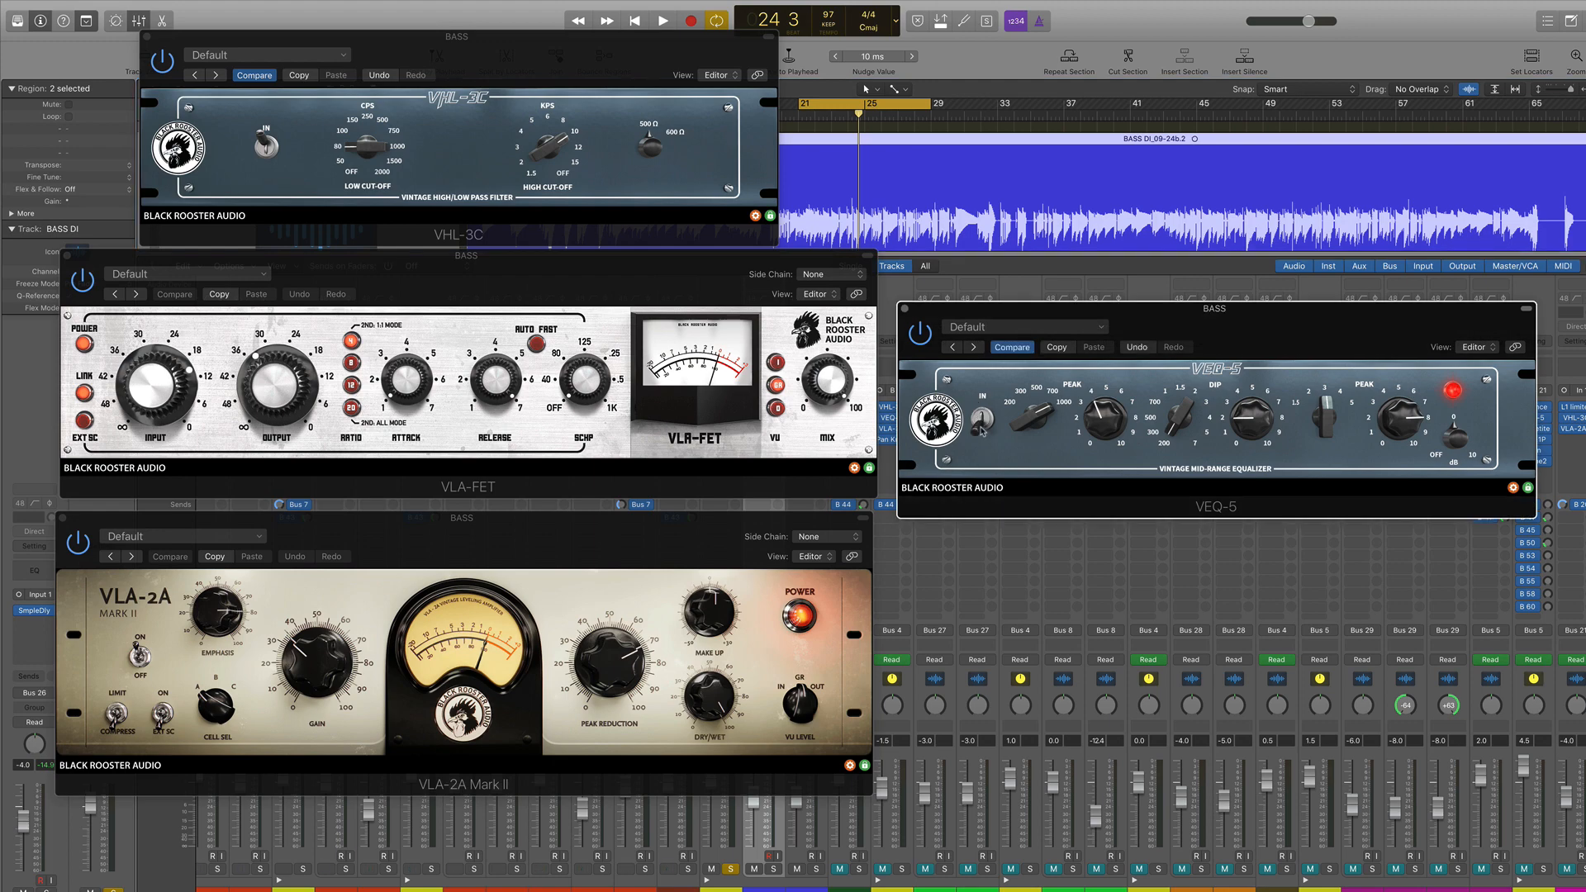
key("space")
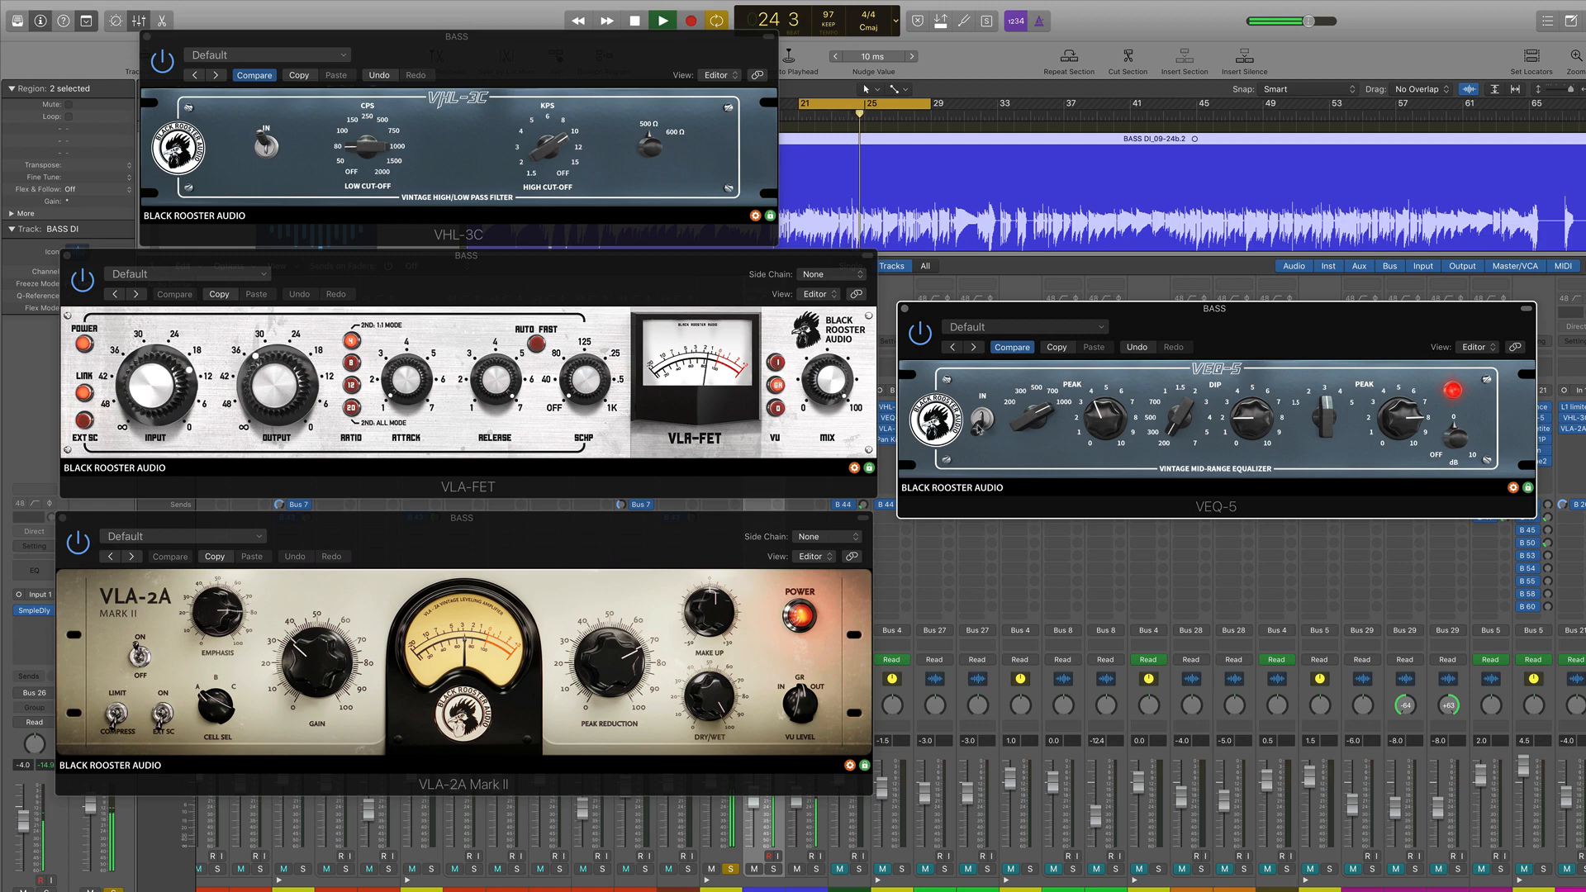
left_click(980, 421)
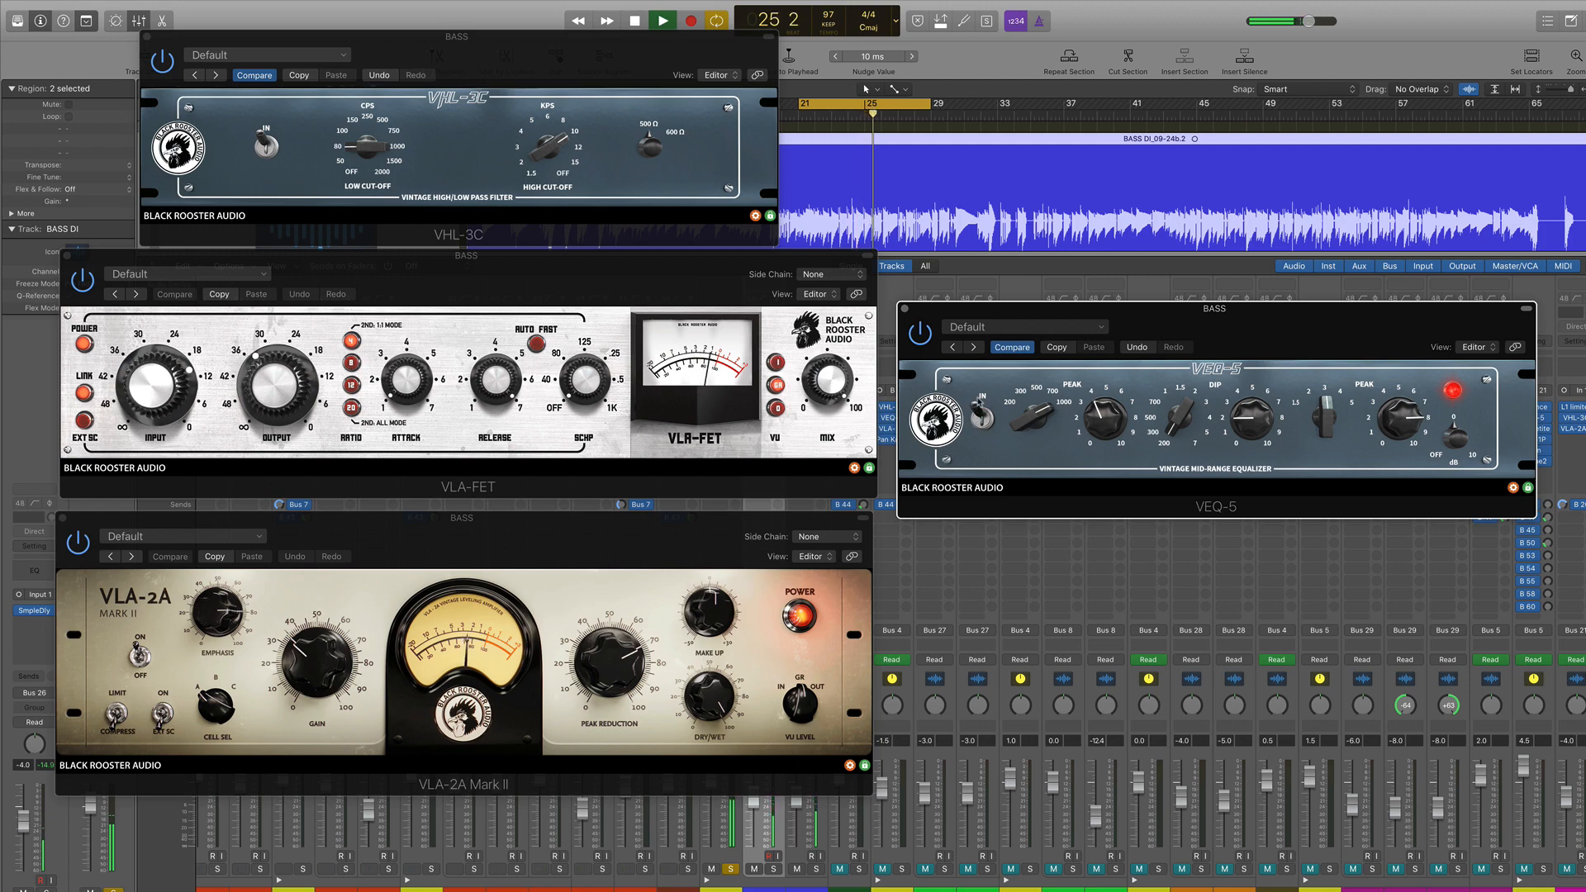
key("space")
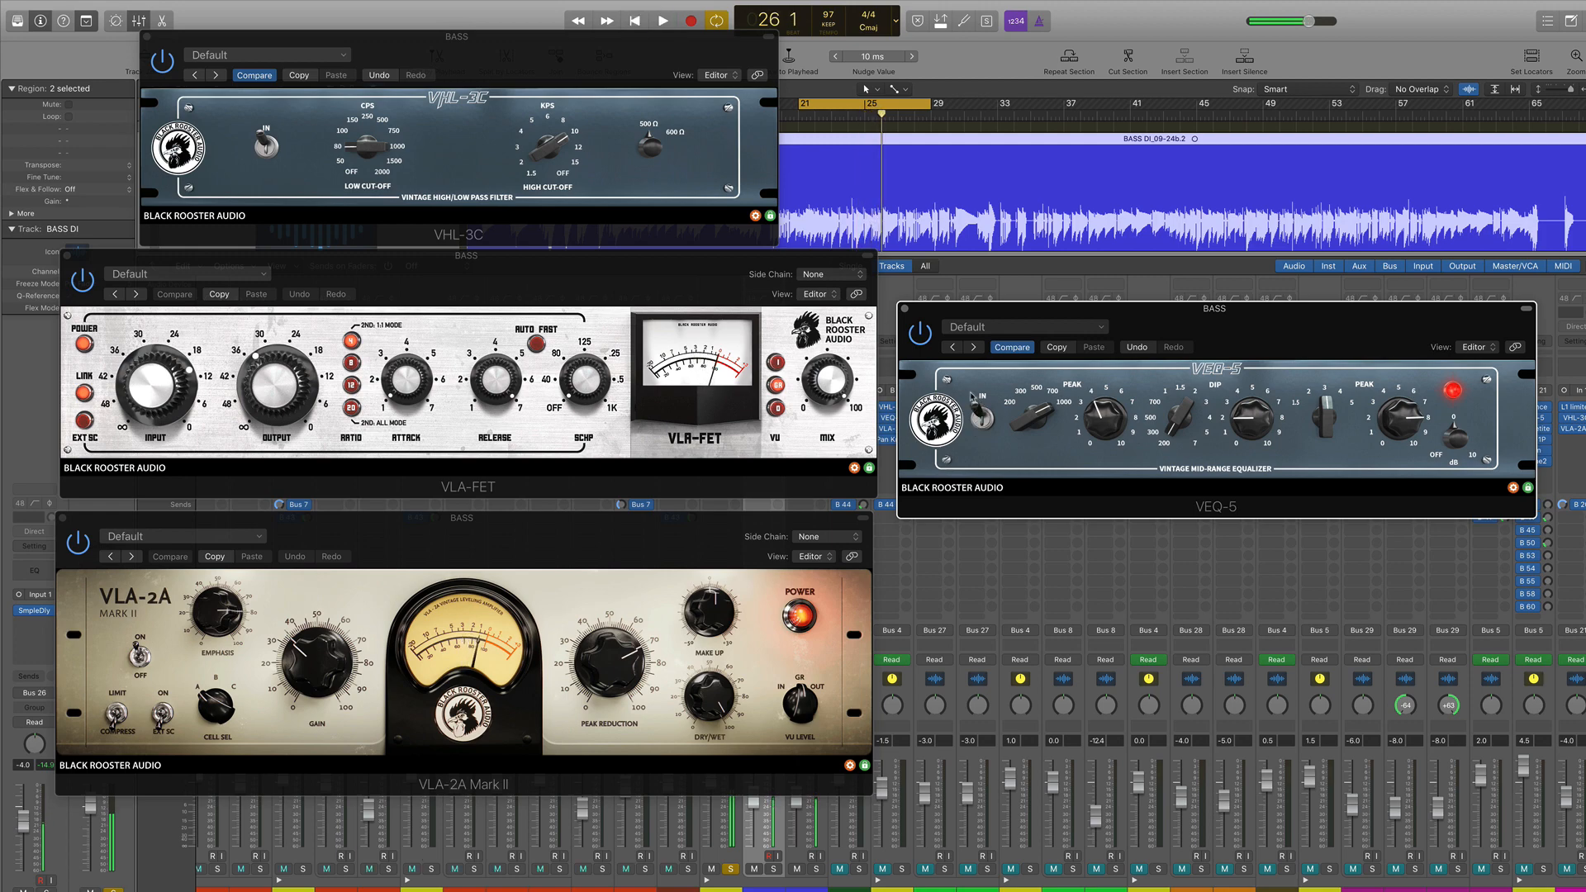
Step: Hide the plug-in windows and compare the full mix with the BASS channel's four Black Rooster plug-ins bypassed and on, with cycling off
left_click(904, 310)
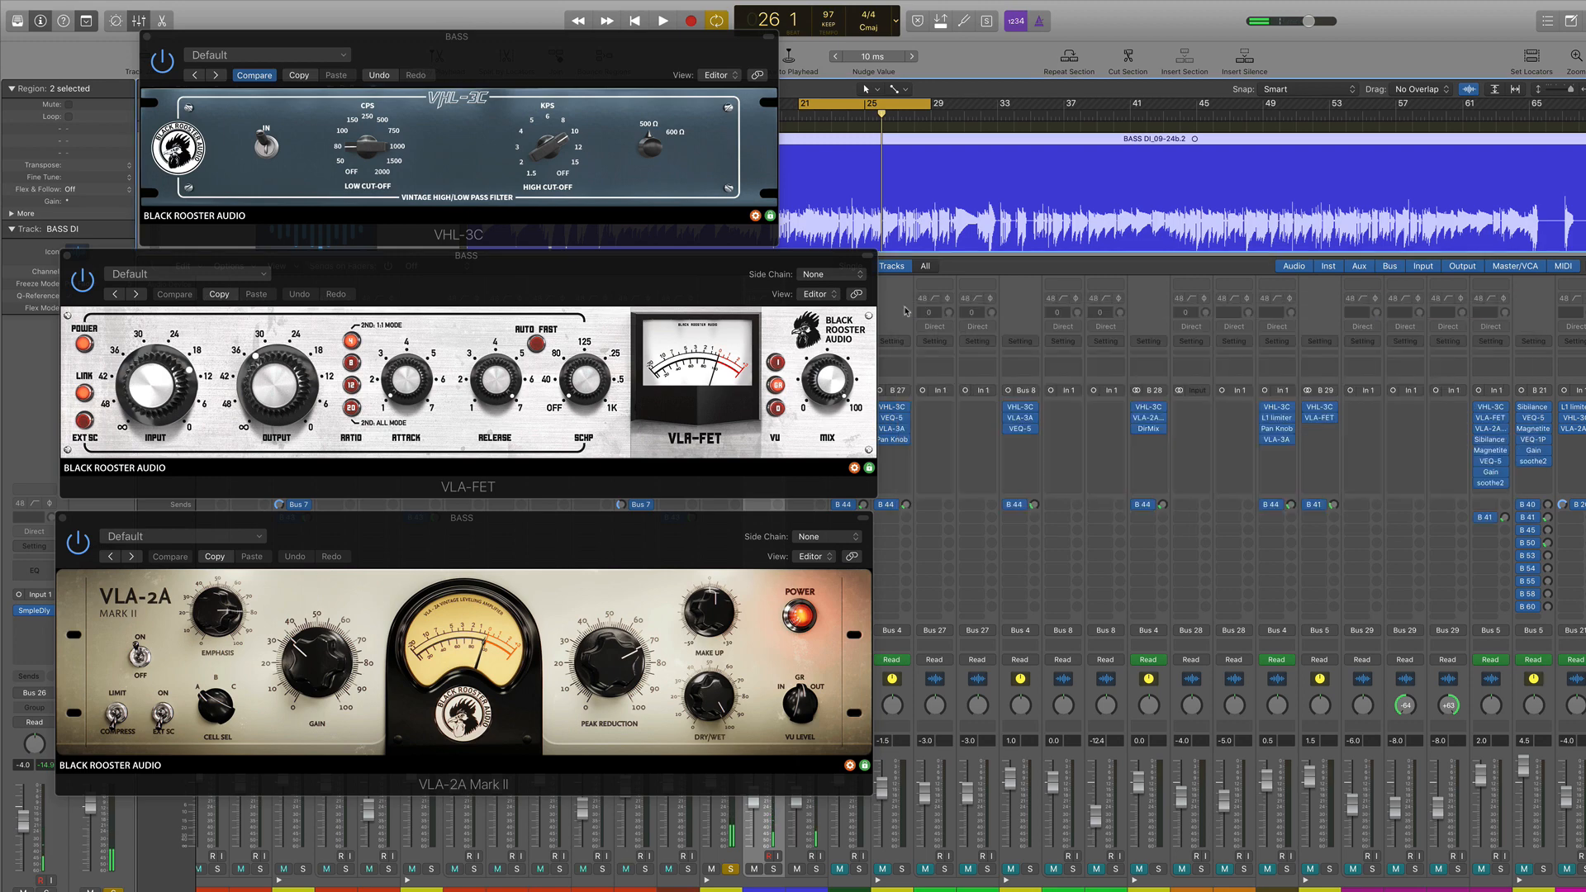
key("v")
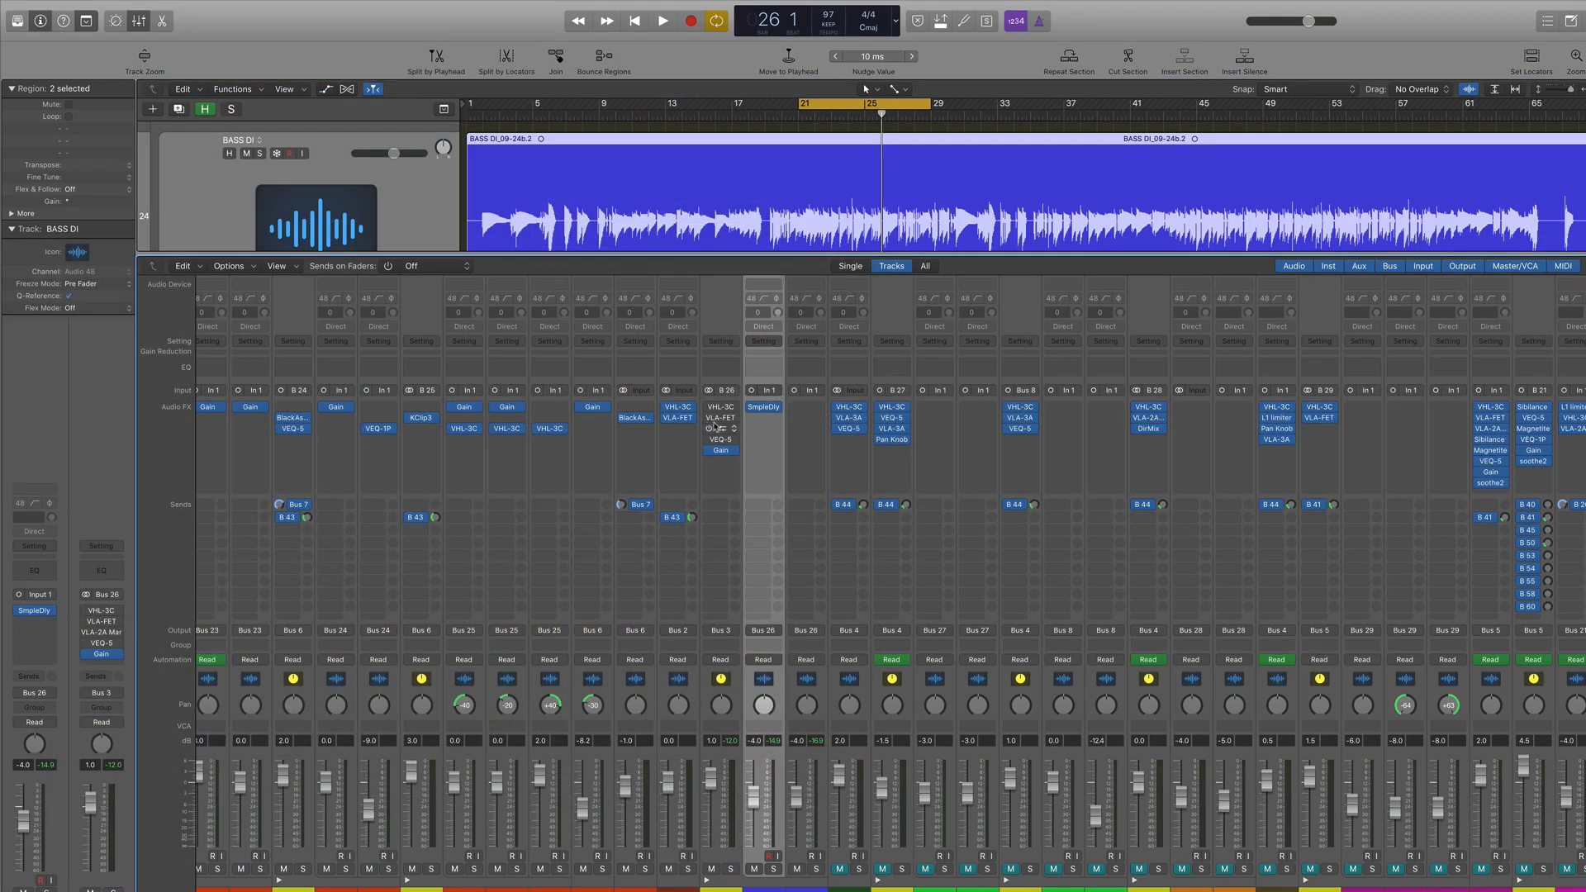
key("space")
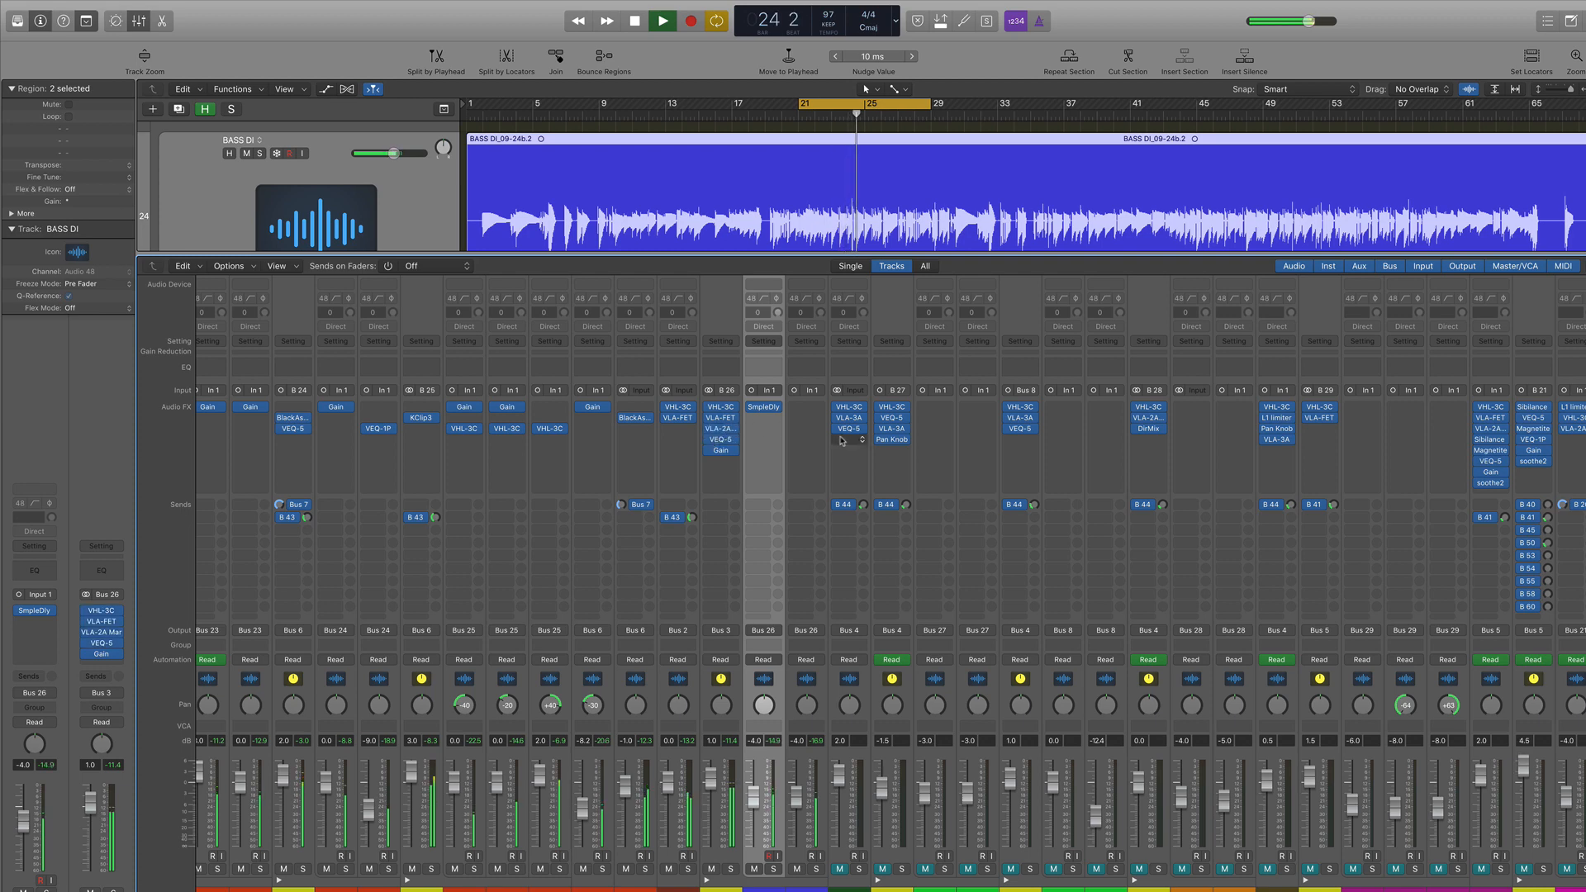
key("c")
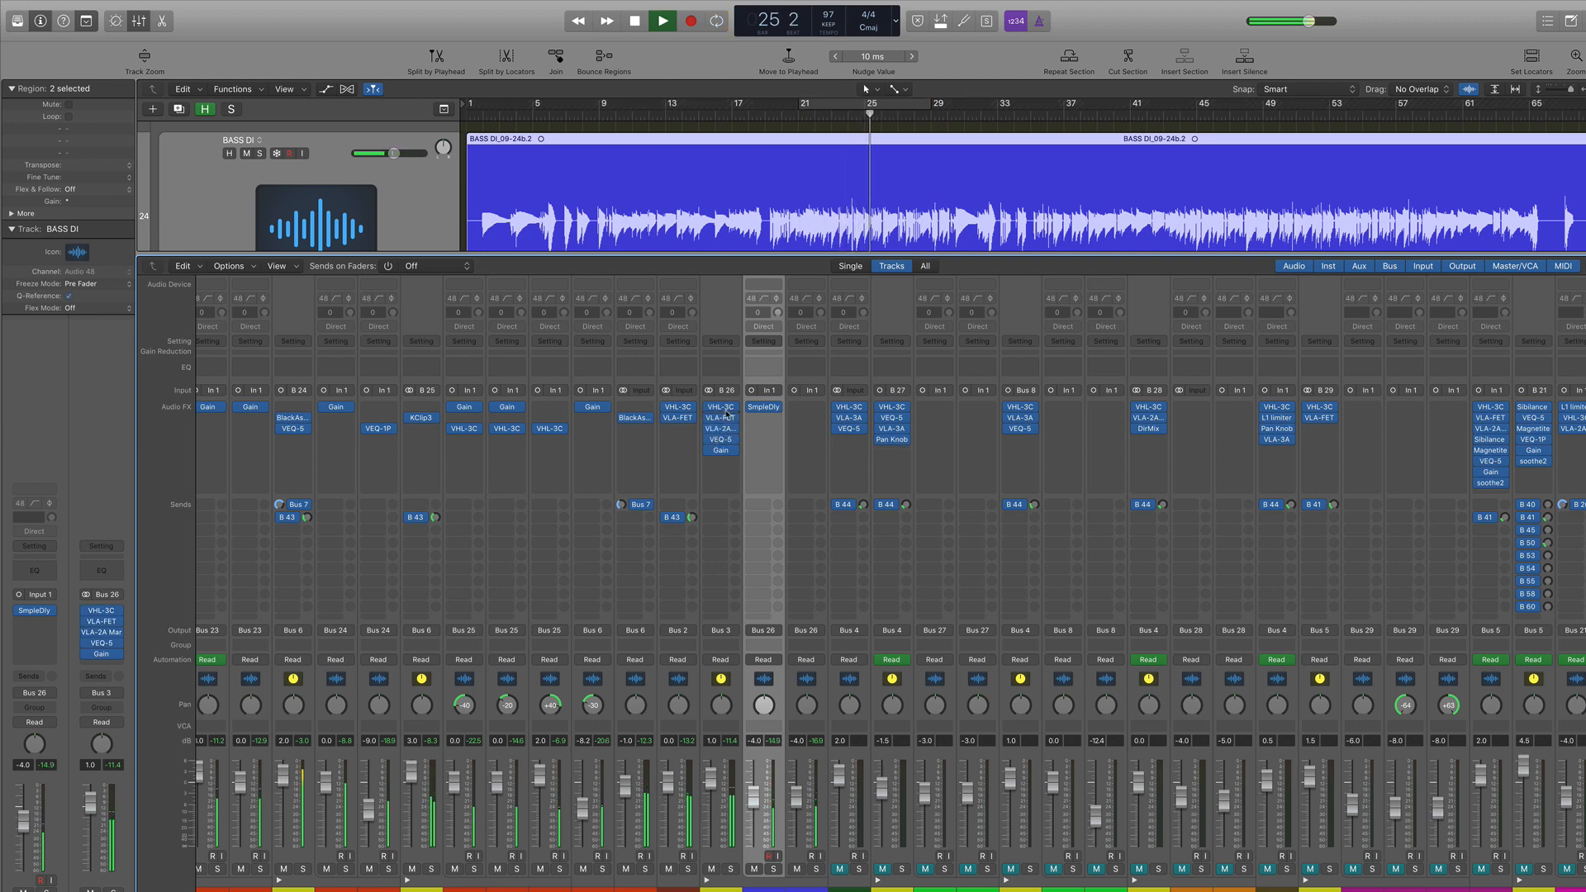
left_click_drag(708, 407, 708, 439)
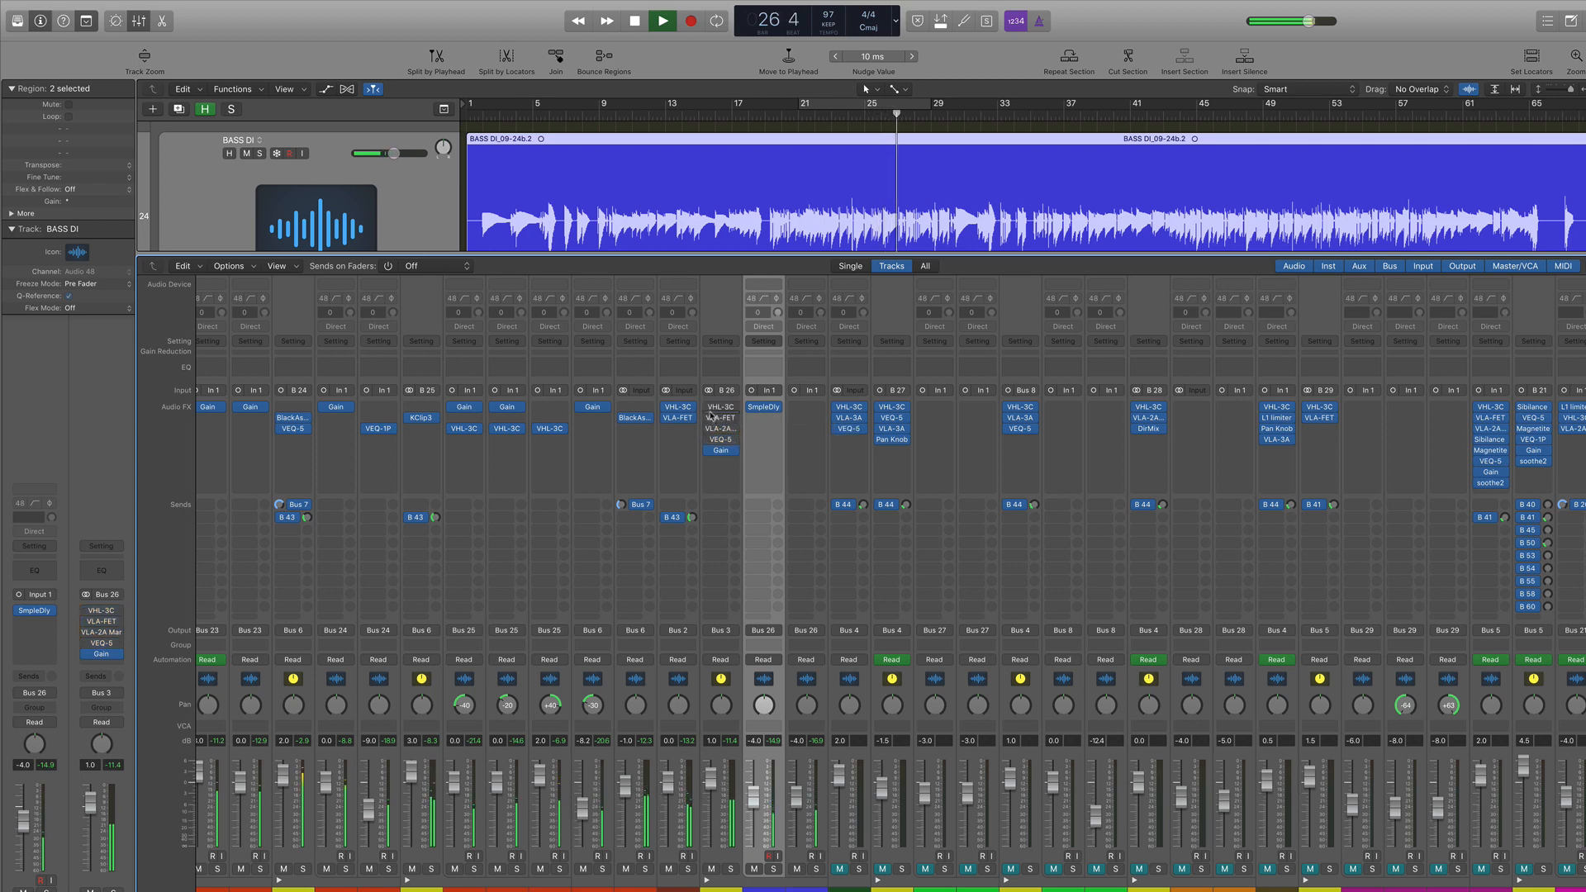
left_click_drag(709, 408, 707, 440)
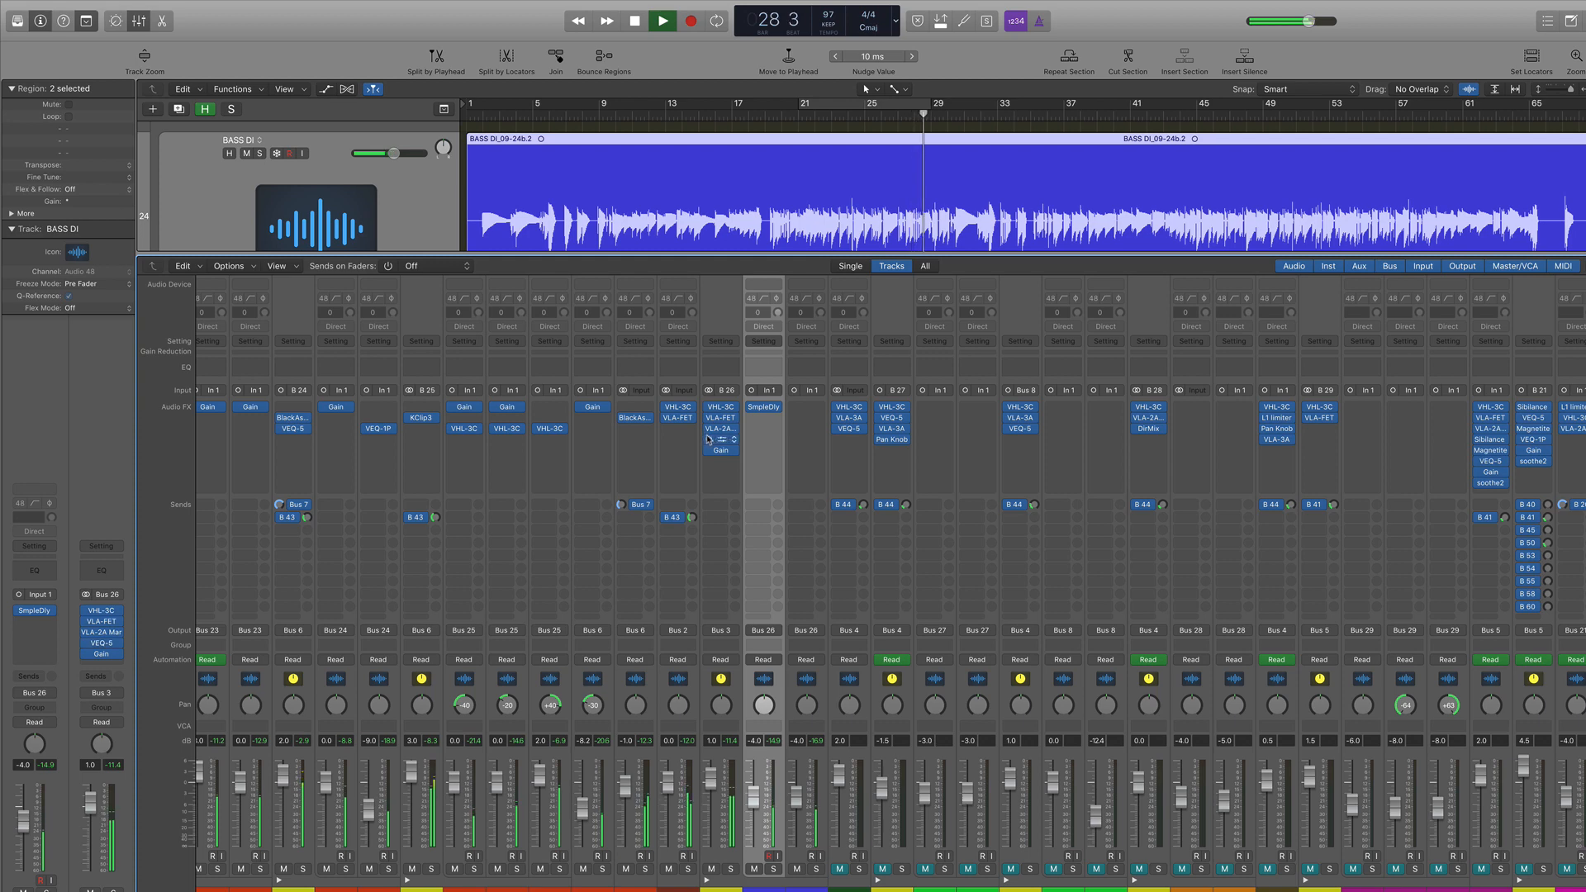
key("space")
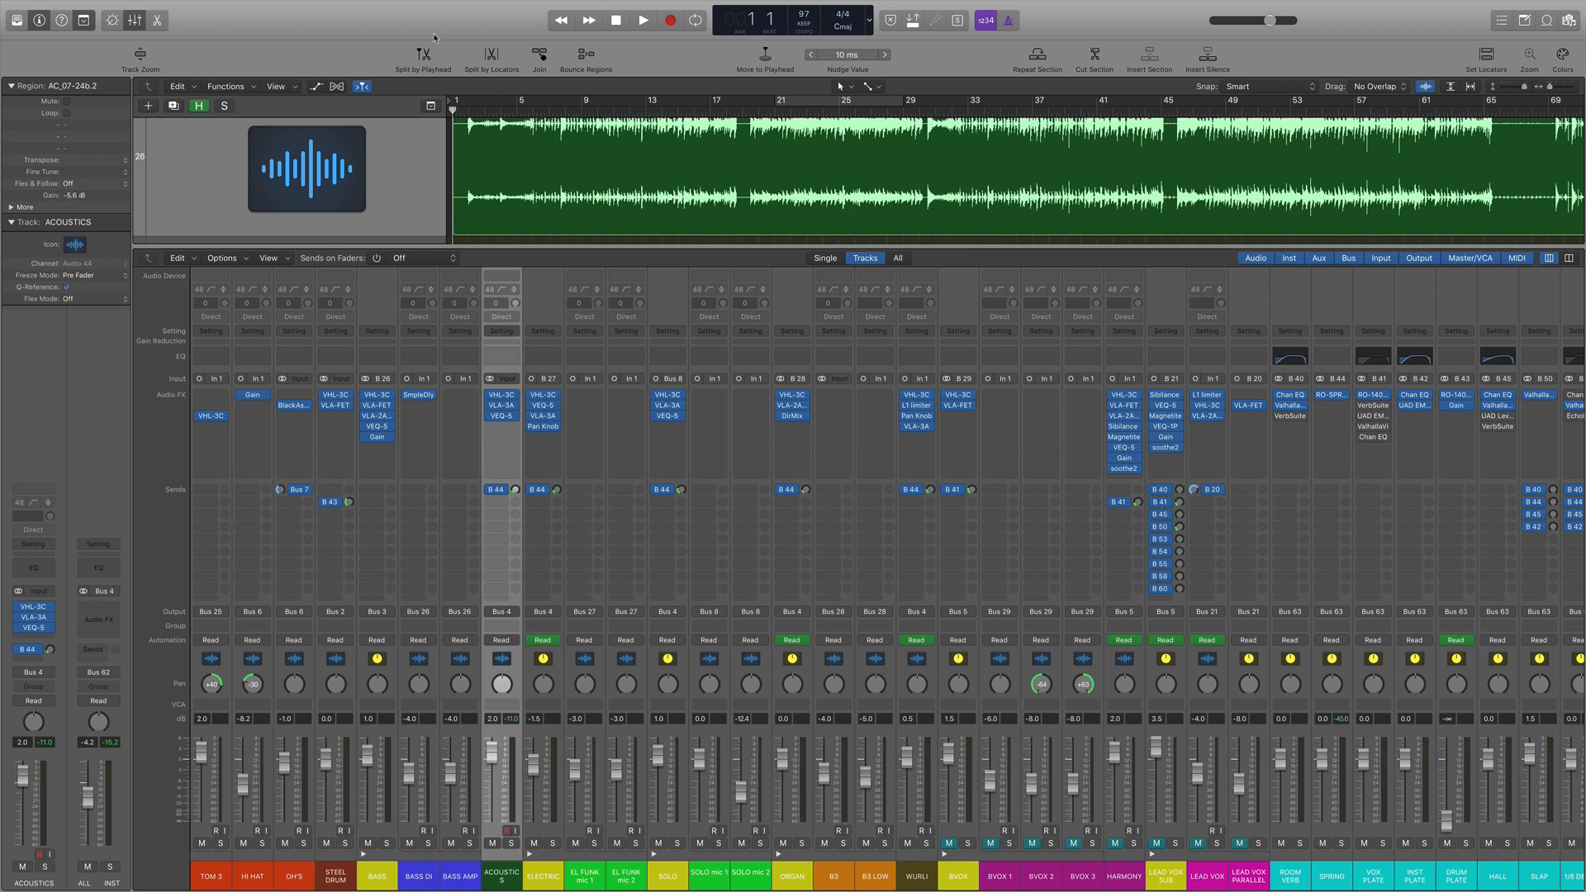
Step: Play the song from the start with the ACOUSTICS through WURLI channels soloed, and leave only ACOUSTICS soloed
key("space")
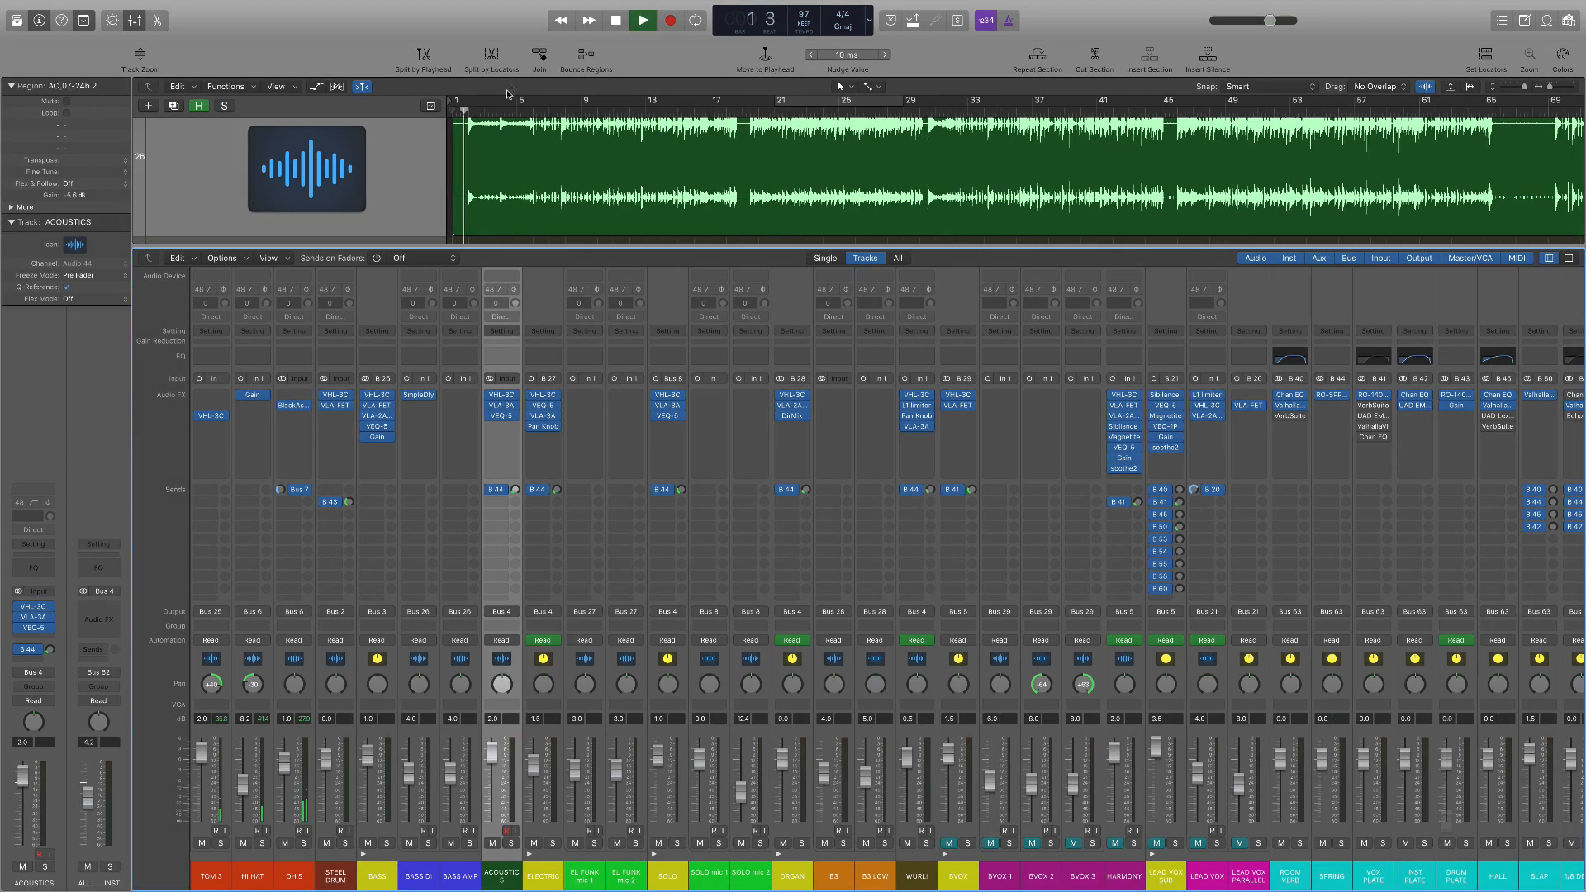
left_click(510, 842)
left_click_drag(590, 846, 900, 844)
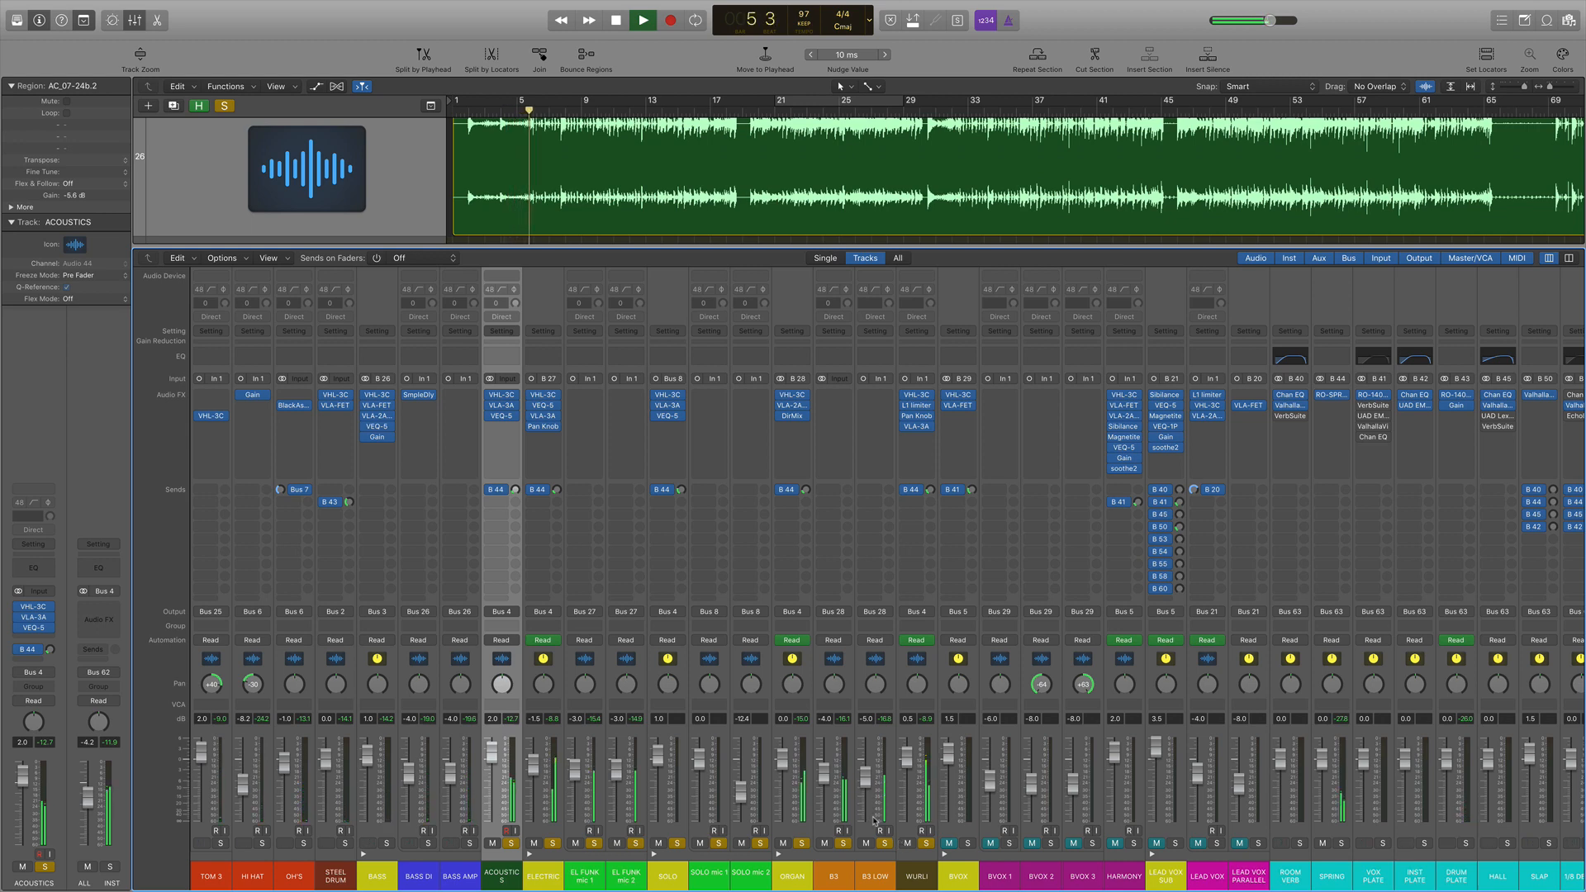
key("space")
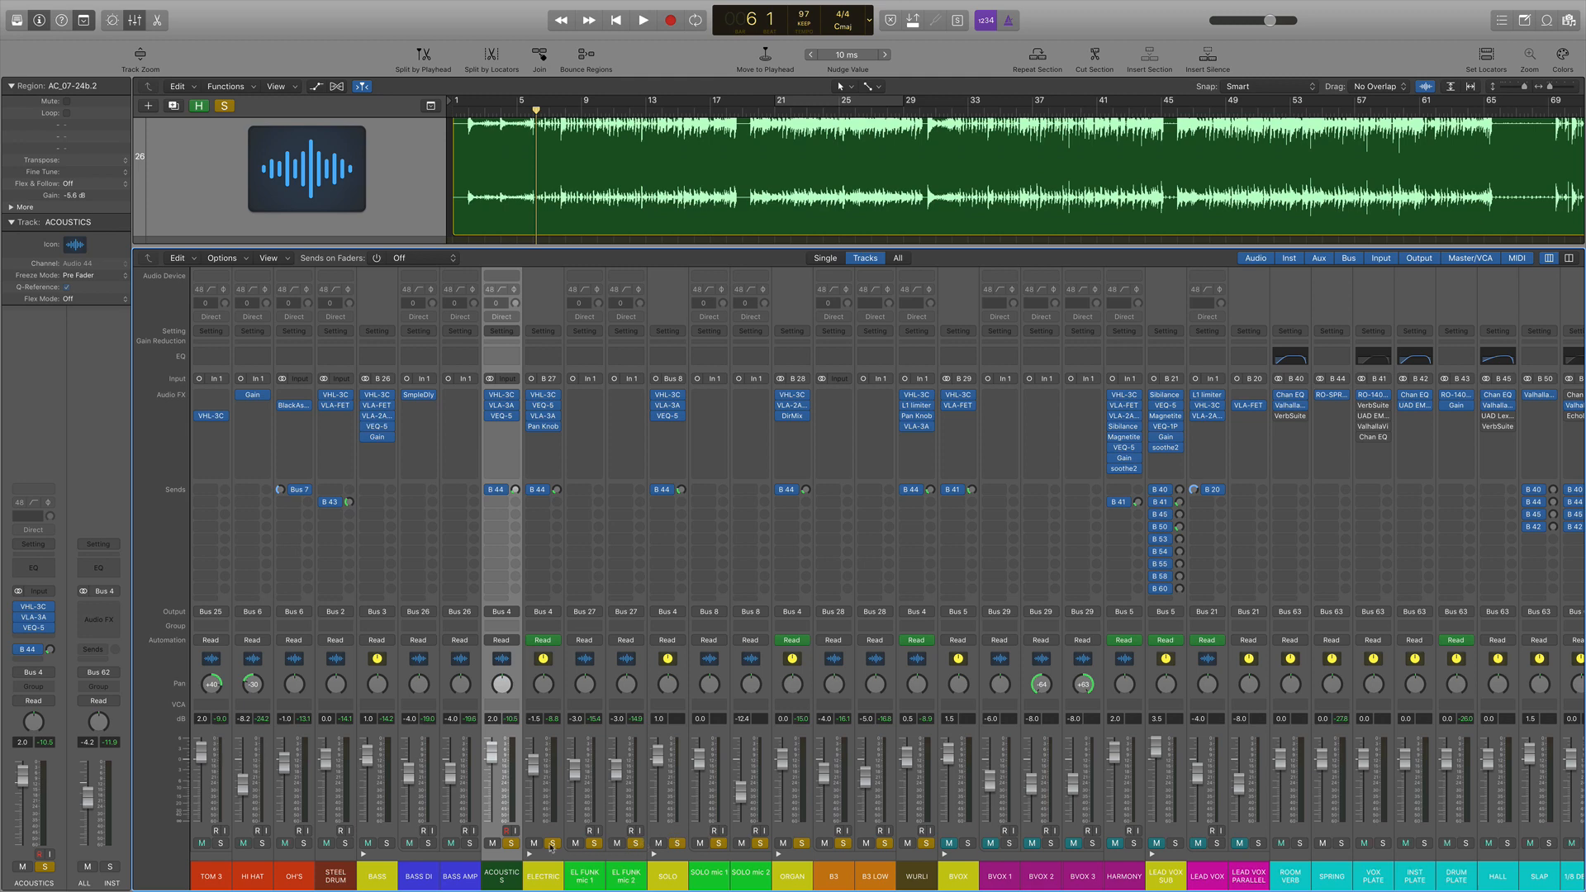
left_click_drag(551, 843, 944, 832)
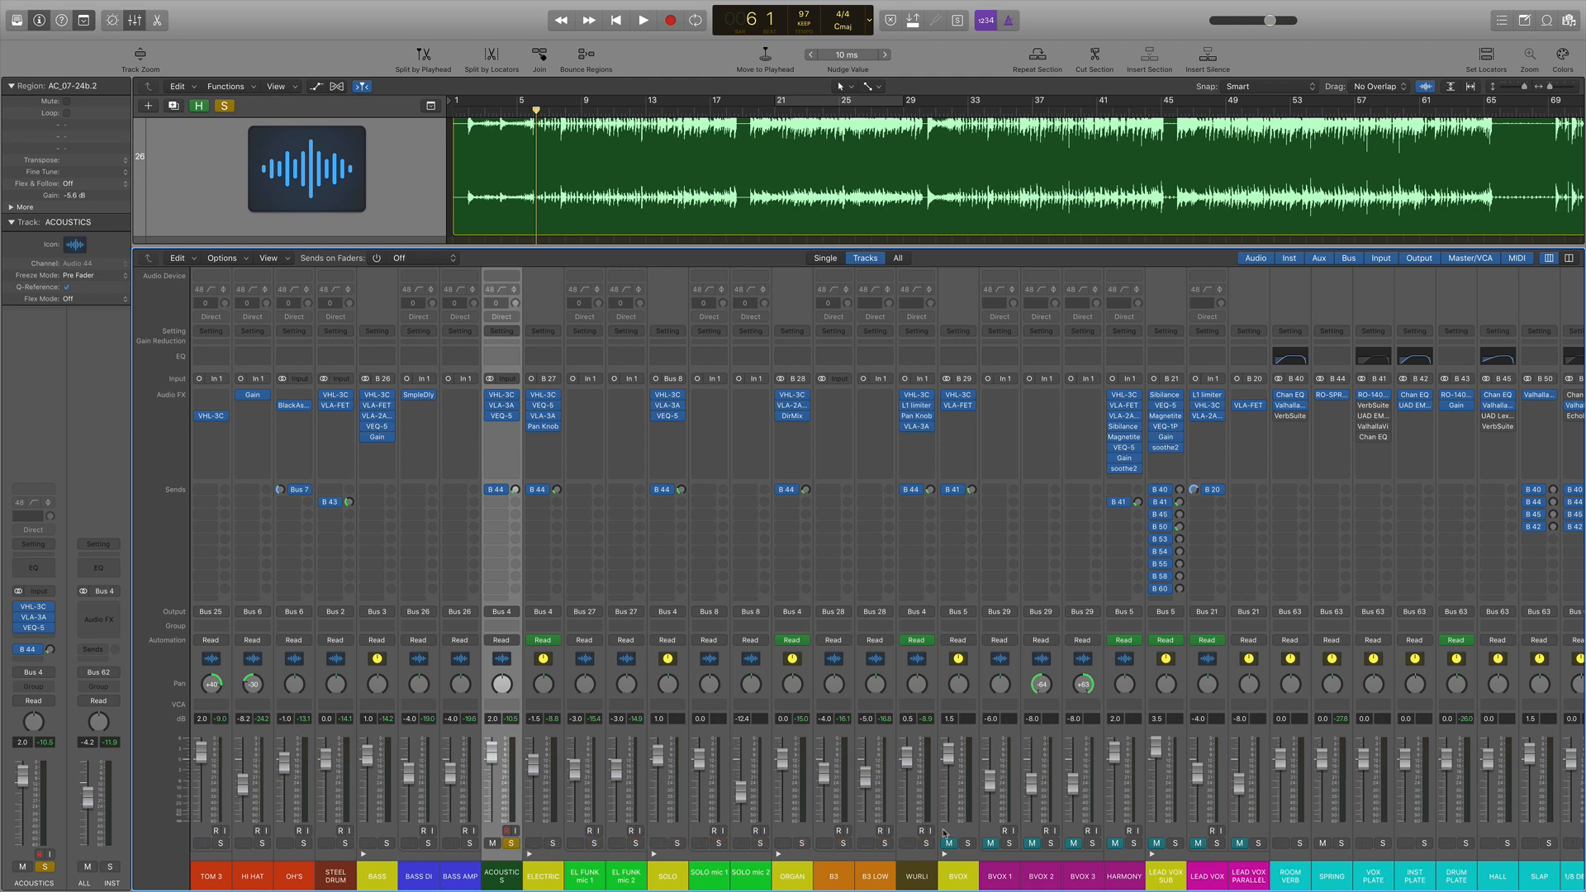
Step: Turn on cycling for bars 21 to 29 and audition the soloed ACOUSTICS channel
left_click(800, 102)
key("space")
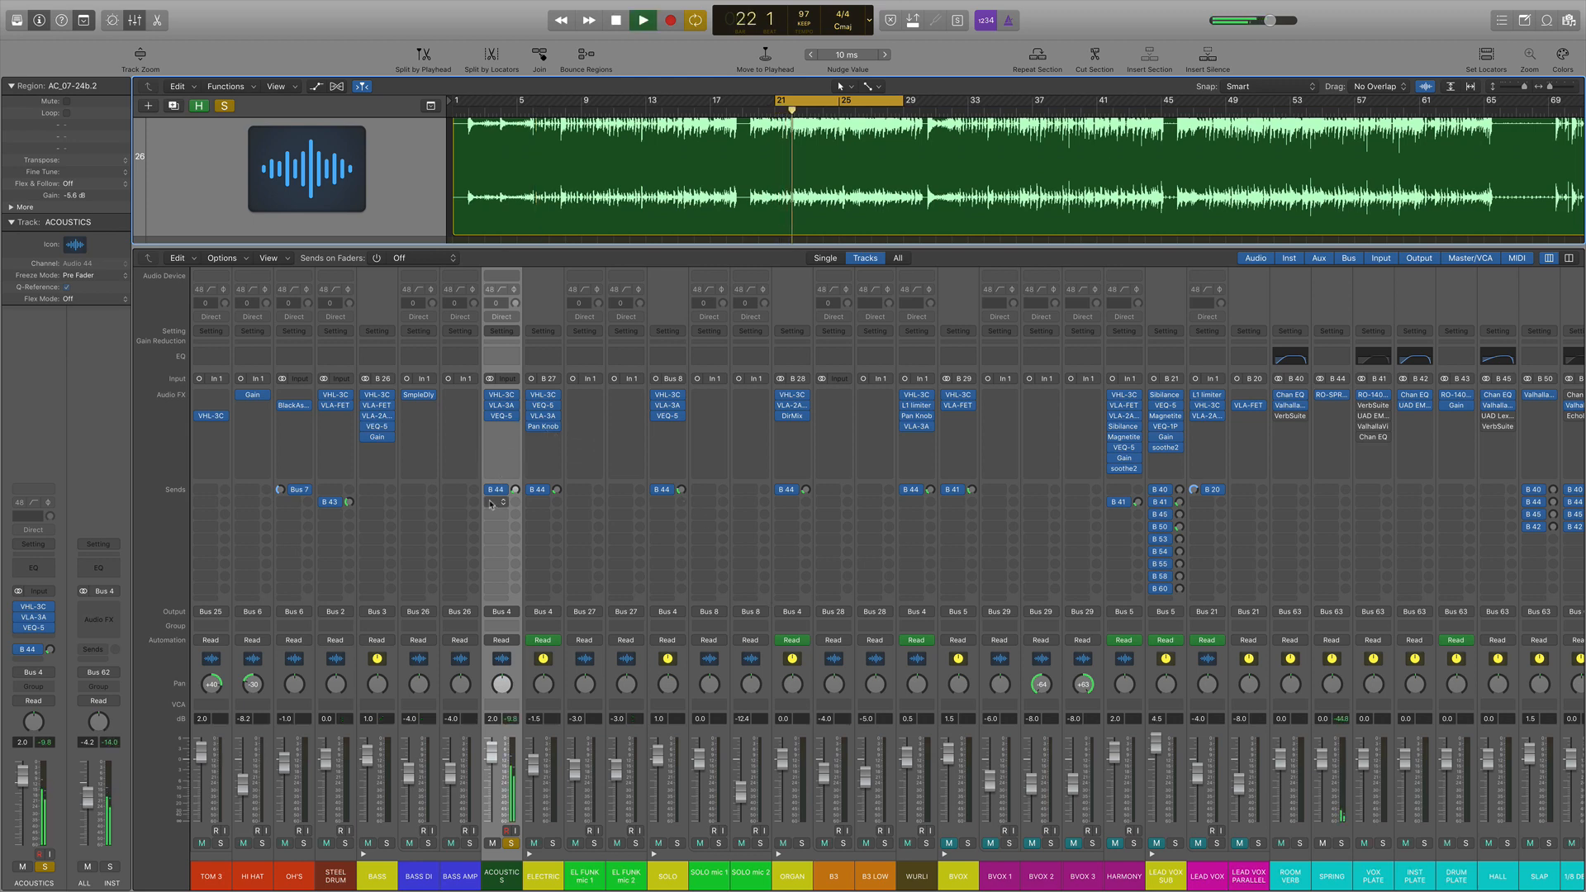
key("space")
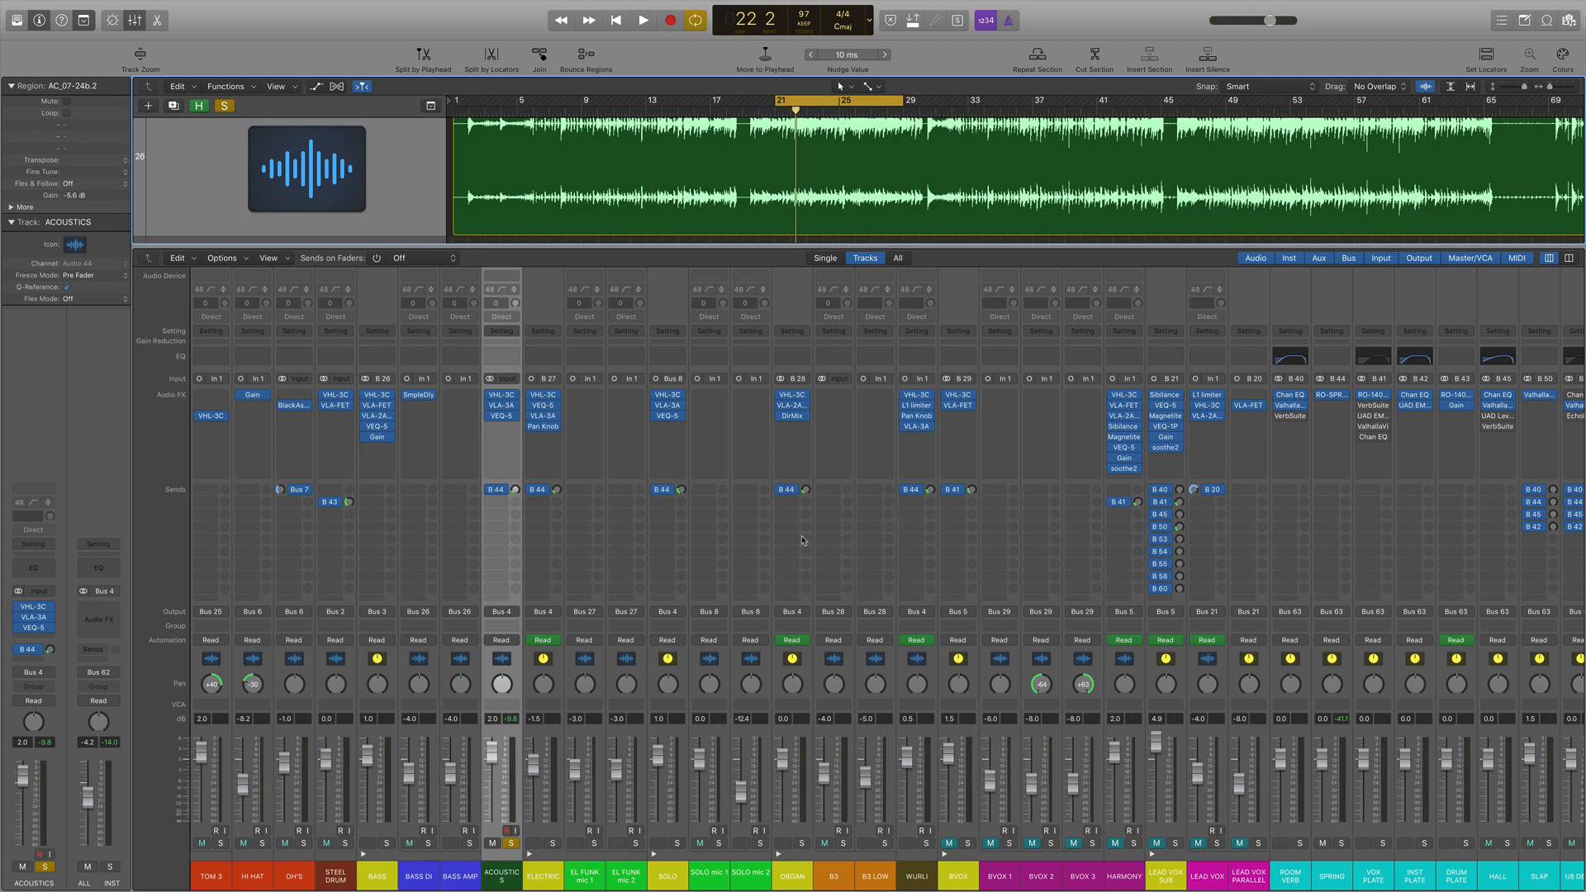
Step: View the RO-SPR spring reverb on the SPRING channel, close it, and return to the ACOUSTICS channel
scroll(801, 541, "right", 10)
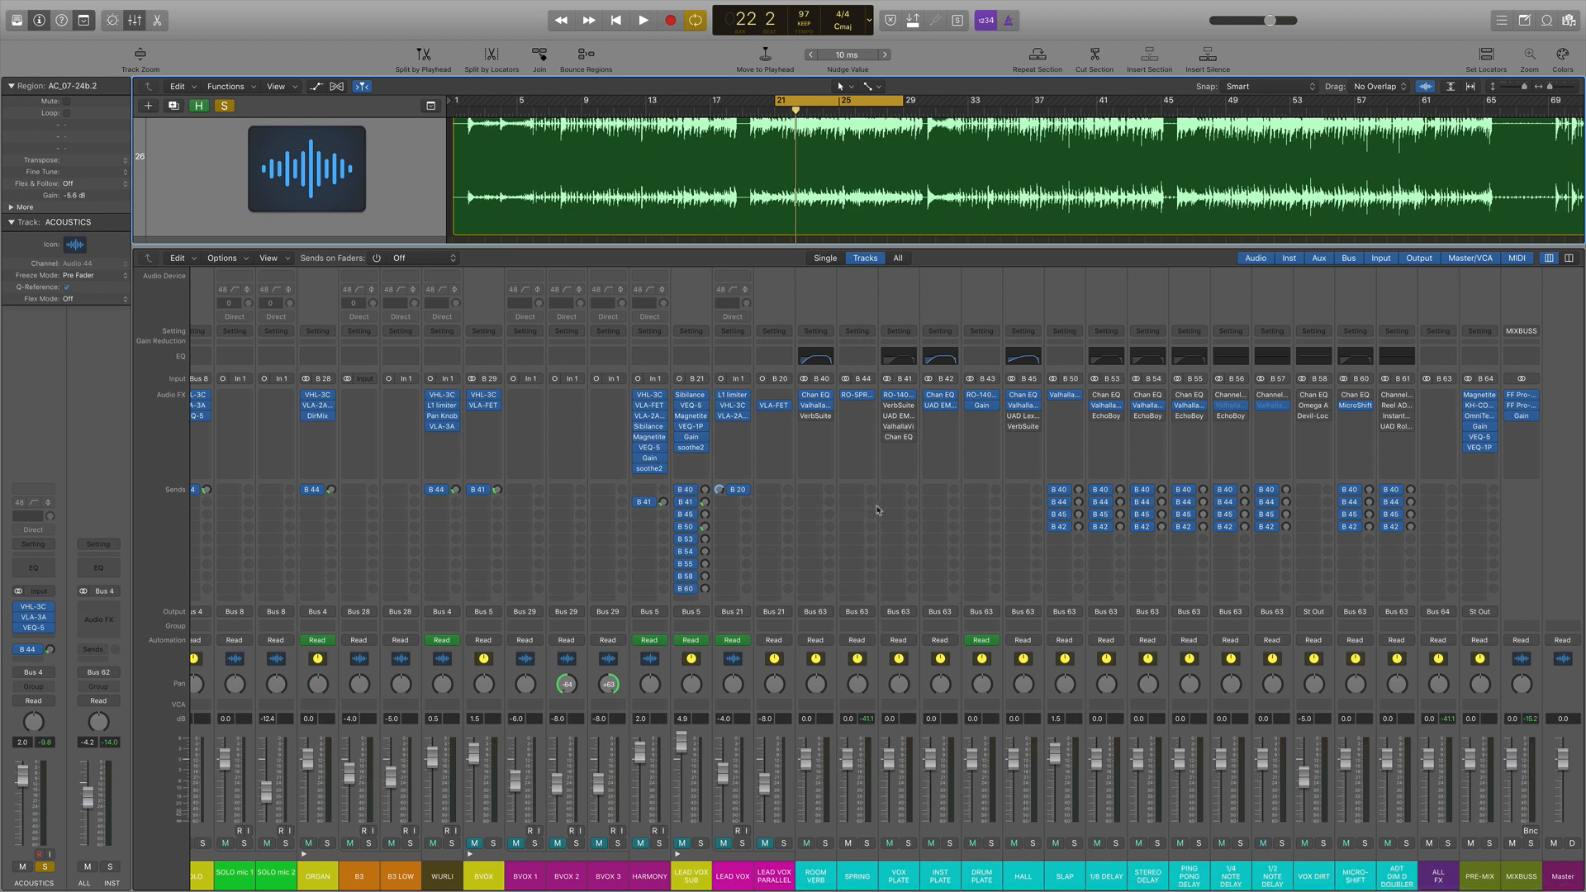
left_click(855, 395)
left_click(856, 397)
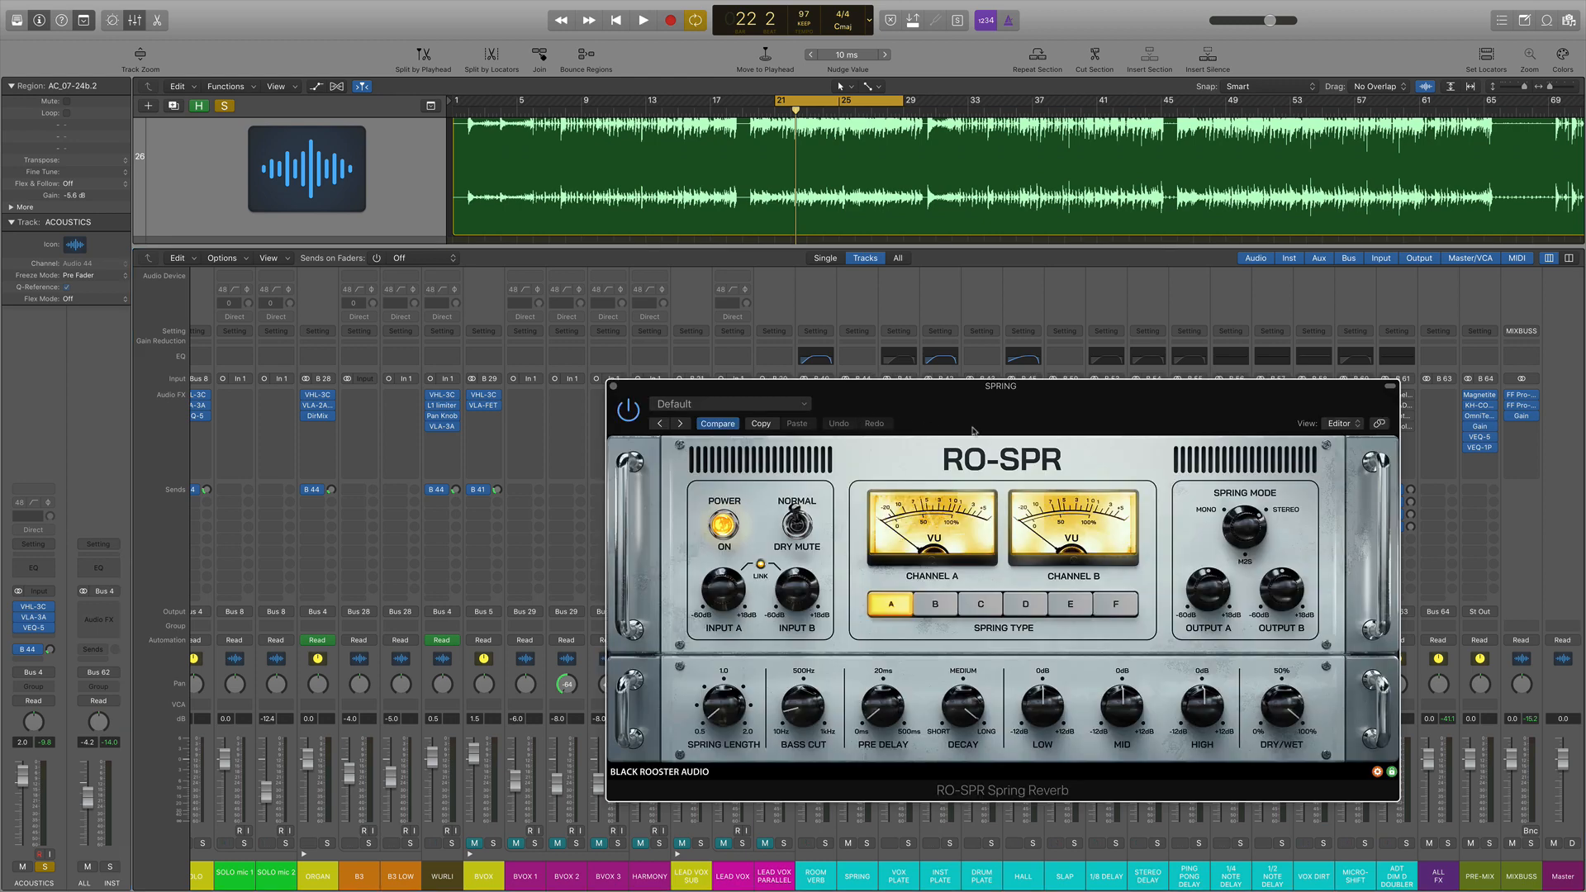
left_click_drag(1056, 413, 1060, 309)
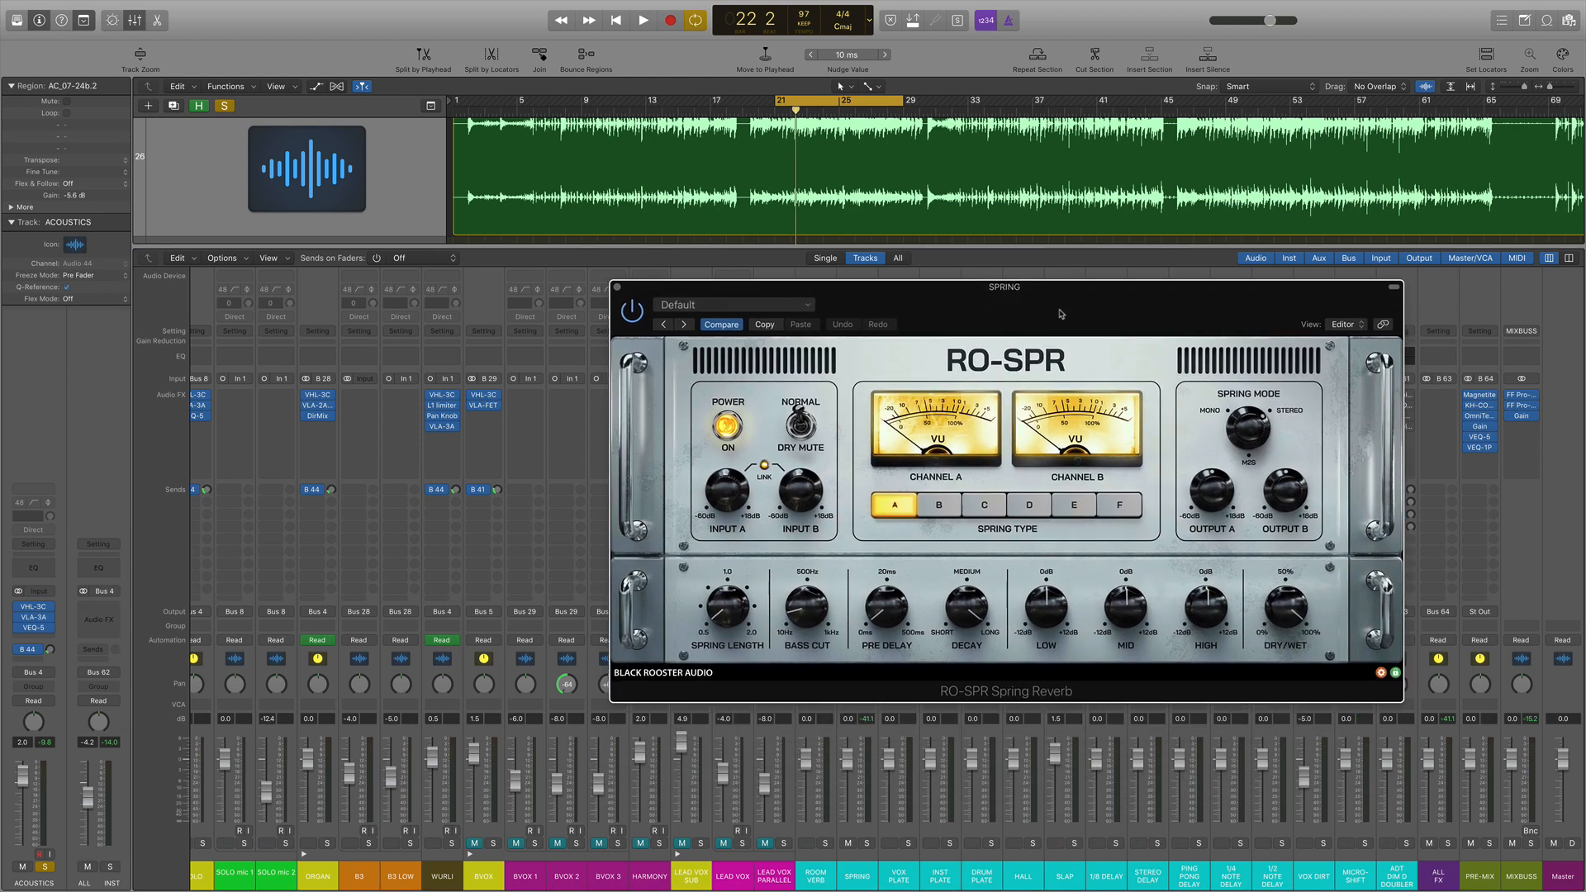
left_click(616, 285)
scroll(592, 377, "left", 10)
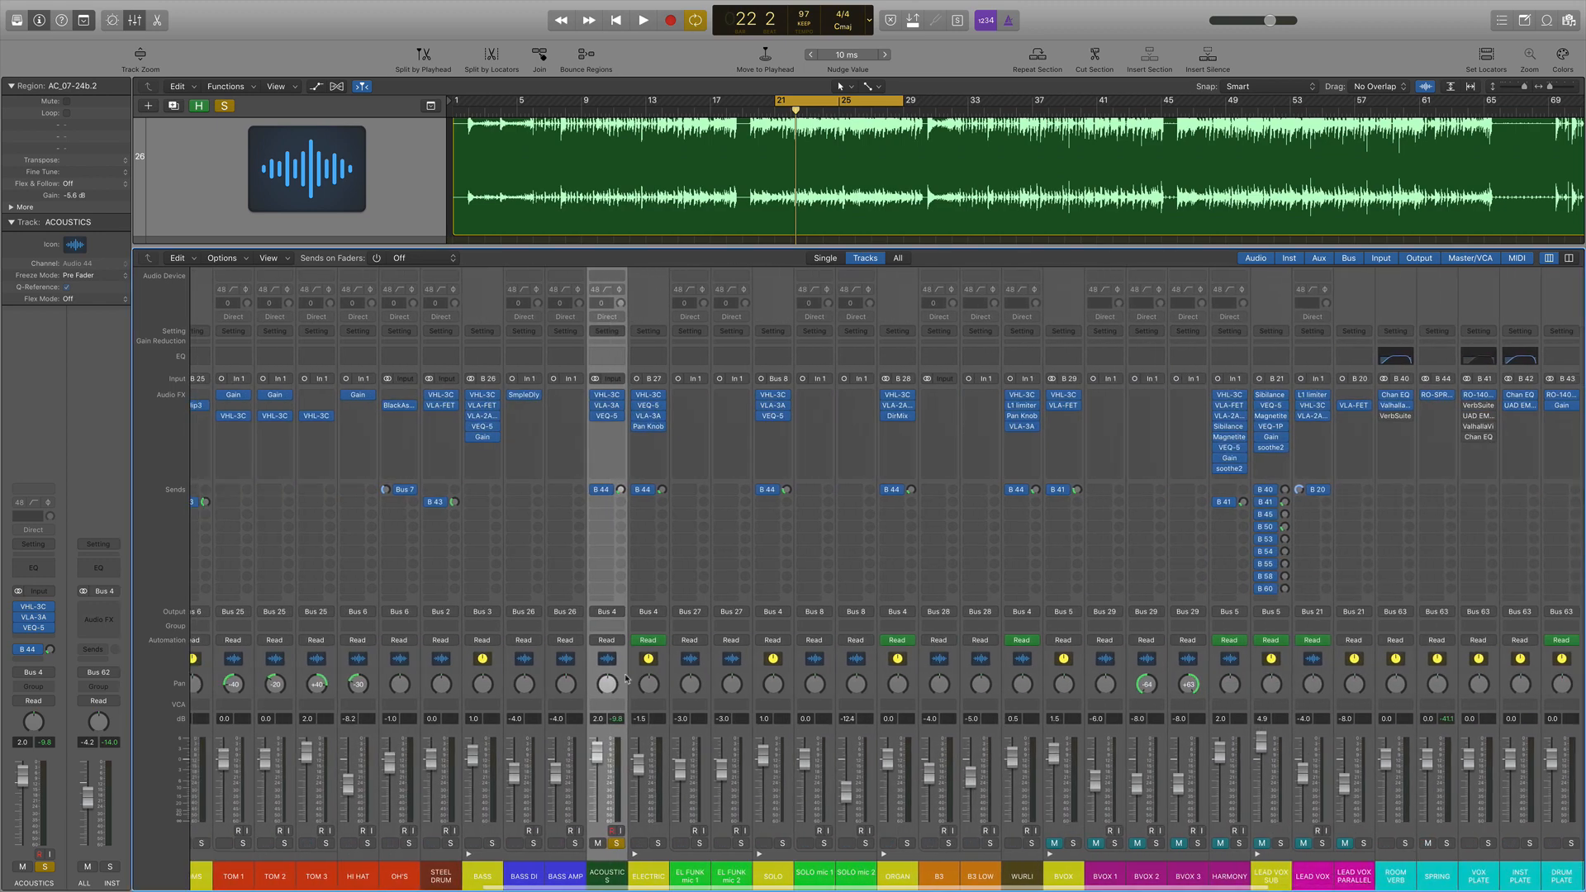
Step: Compare the soloed ACOUSTICS channel with its three plug-ins and Bus 44 send bypassed and on
mouse_move(608, 398)
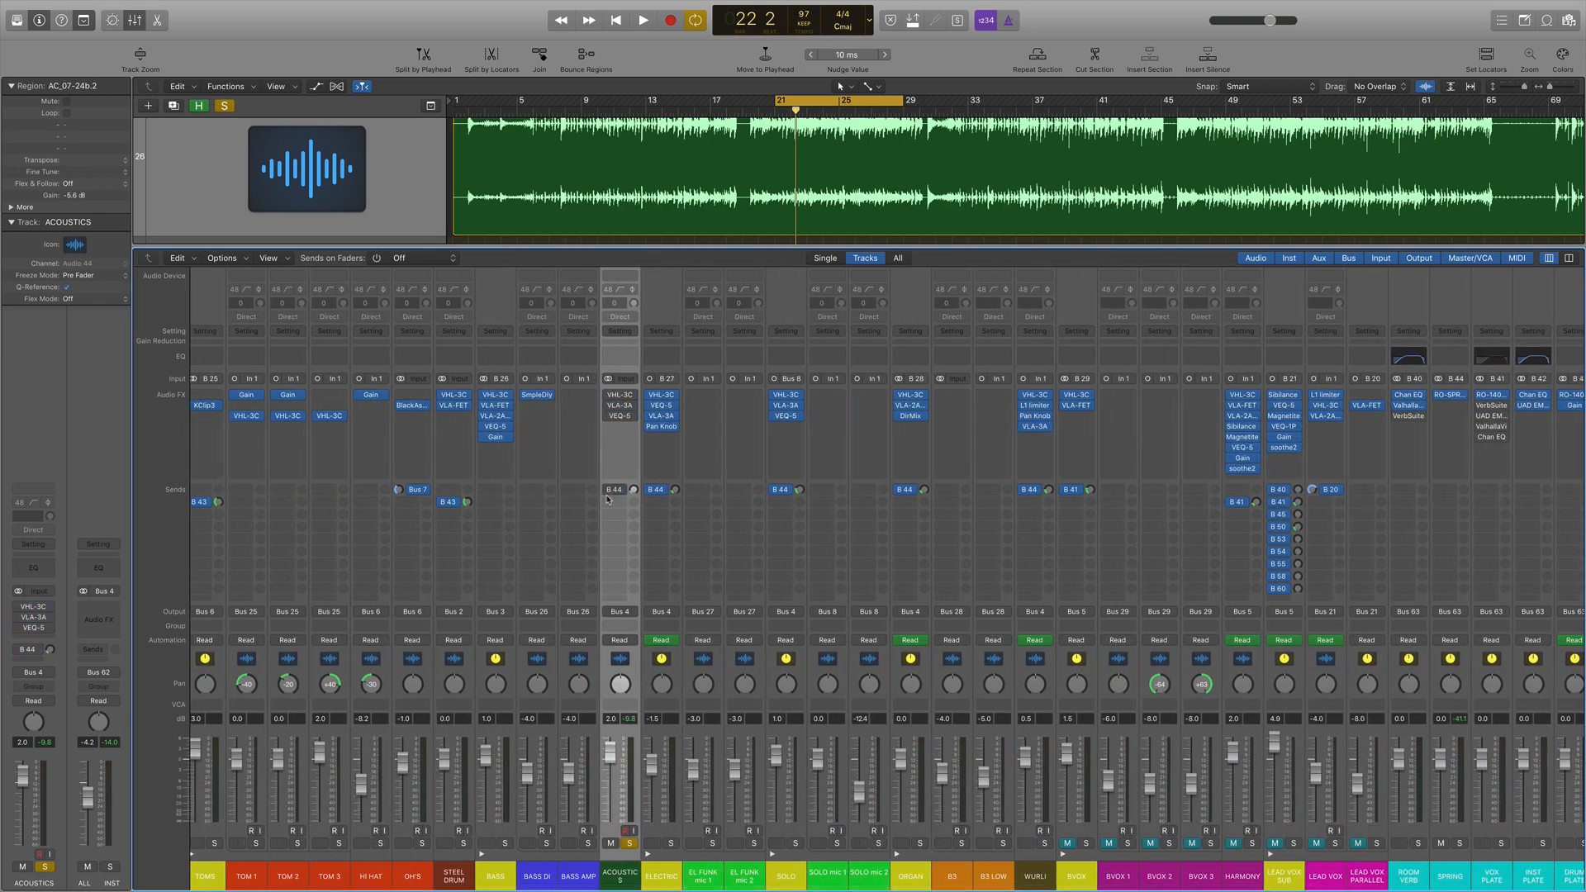
key("space")
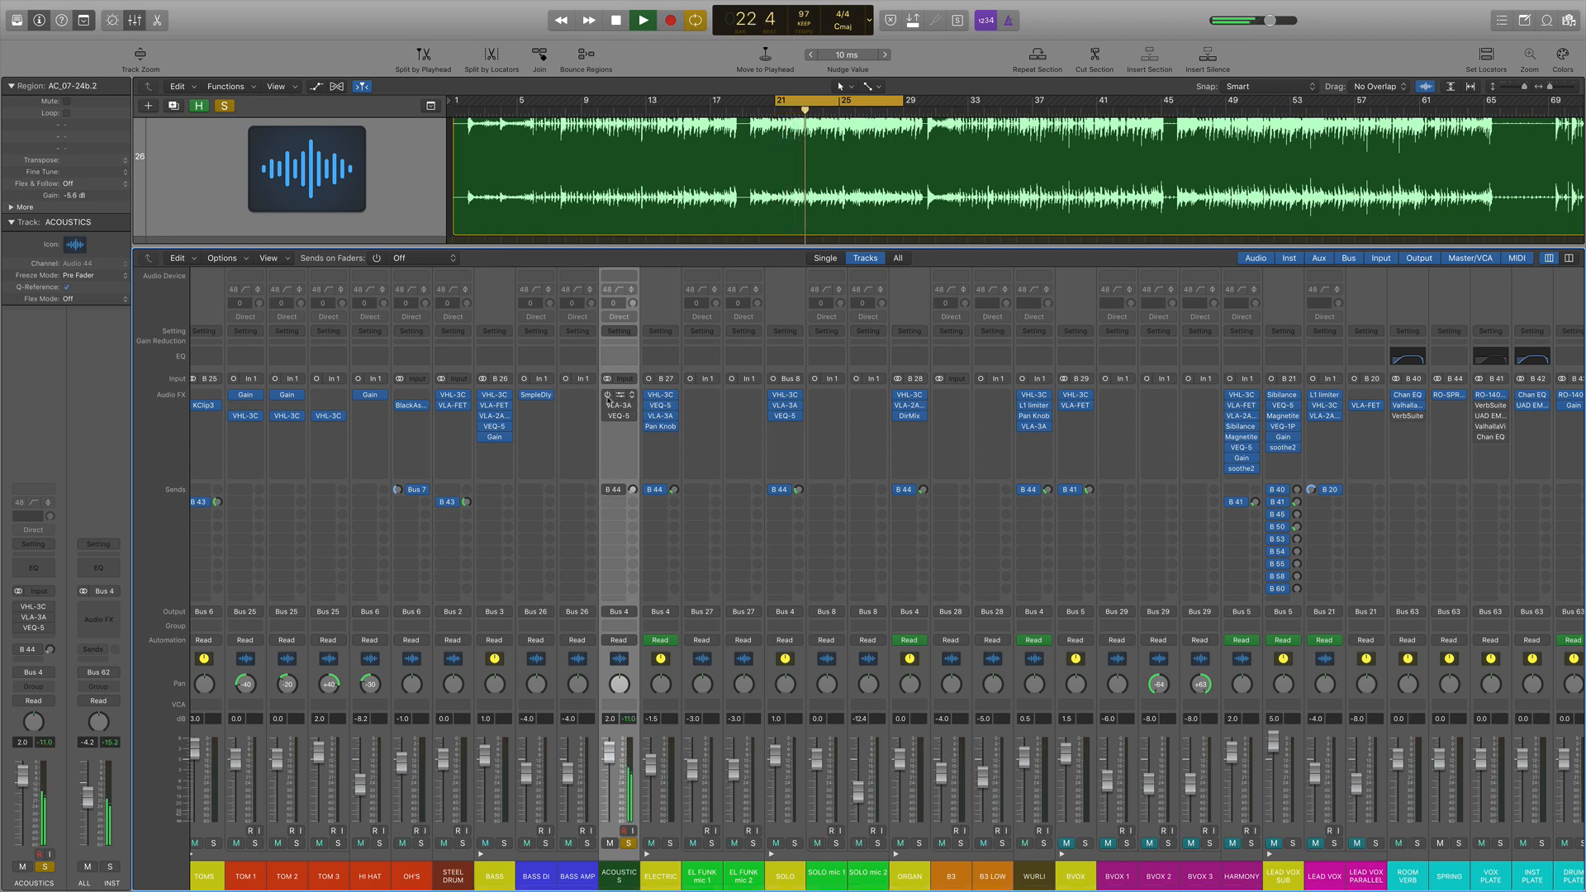
left_click_drag(607, 395, 609, 497)
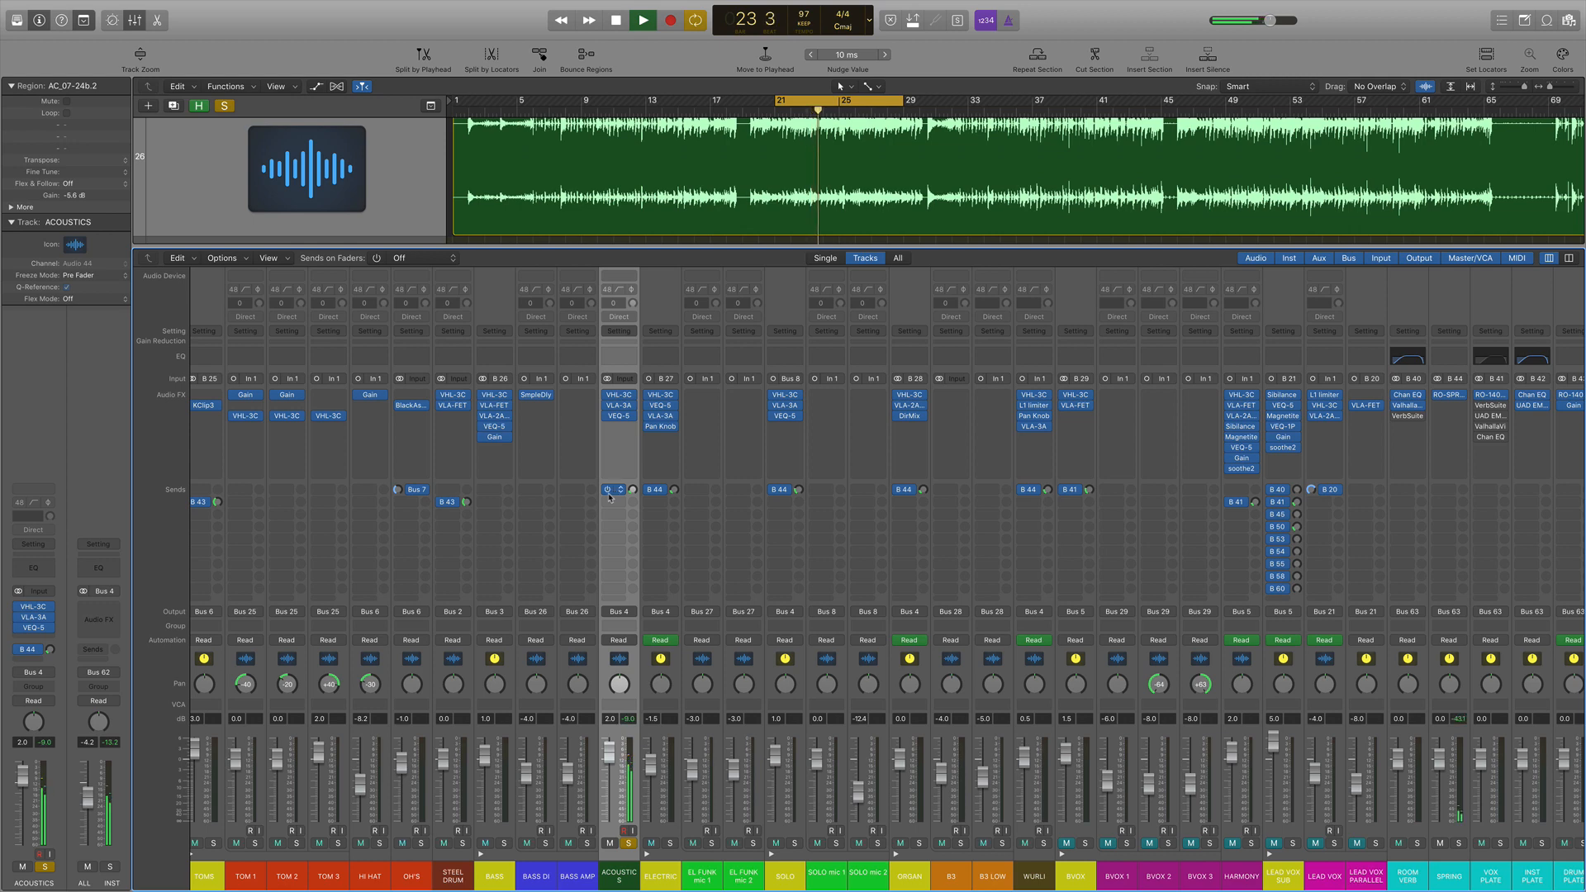
key("space")
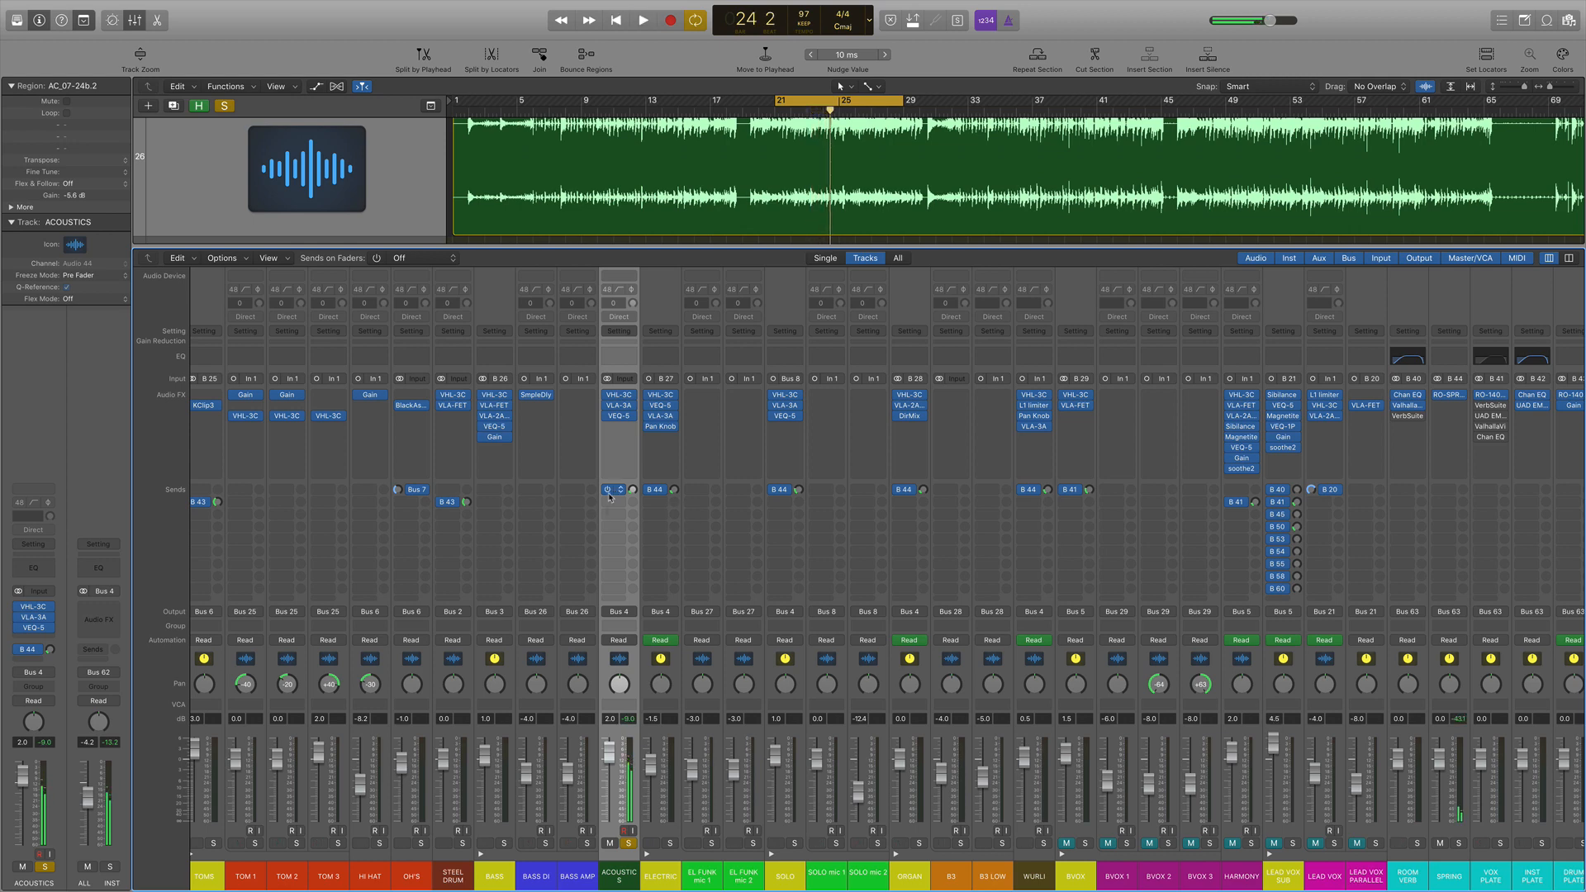
Step: View the VHL-3C filter settings on ACOUSTICS and leave the VLA-3A compressor open above the mixer
left_click(621, 395)
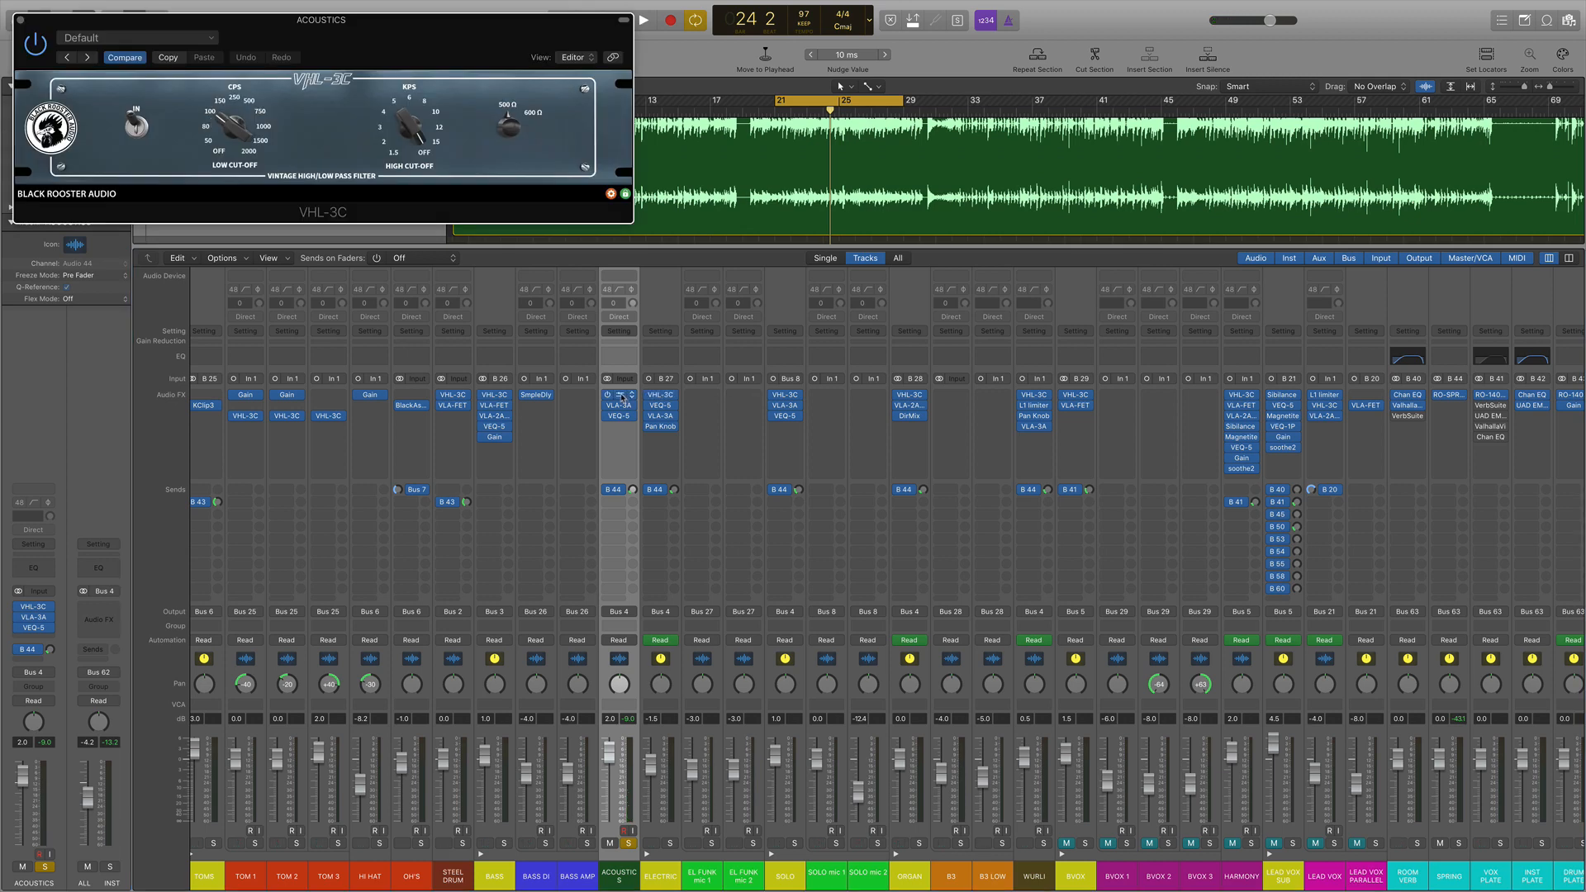
left_click(621, 396)
left_click(621, 406)
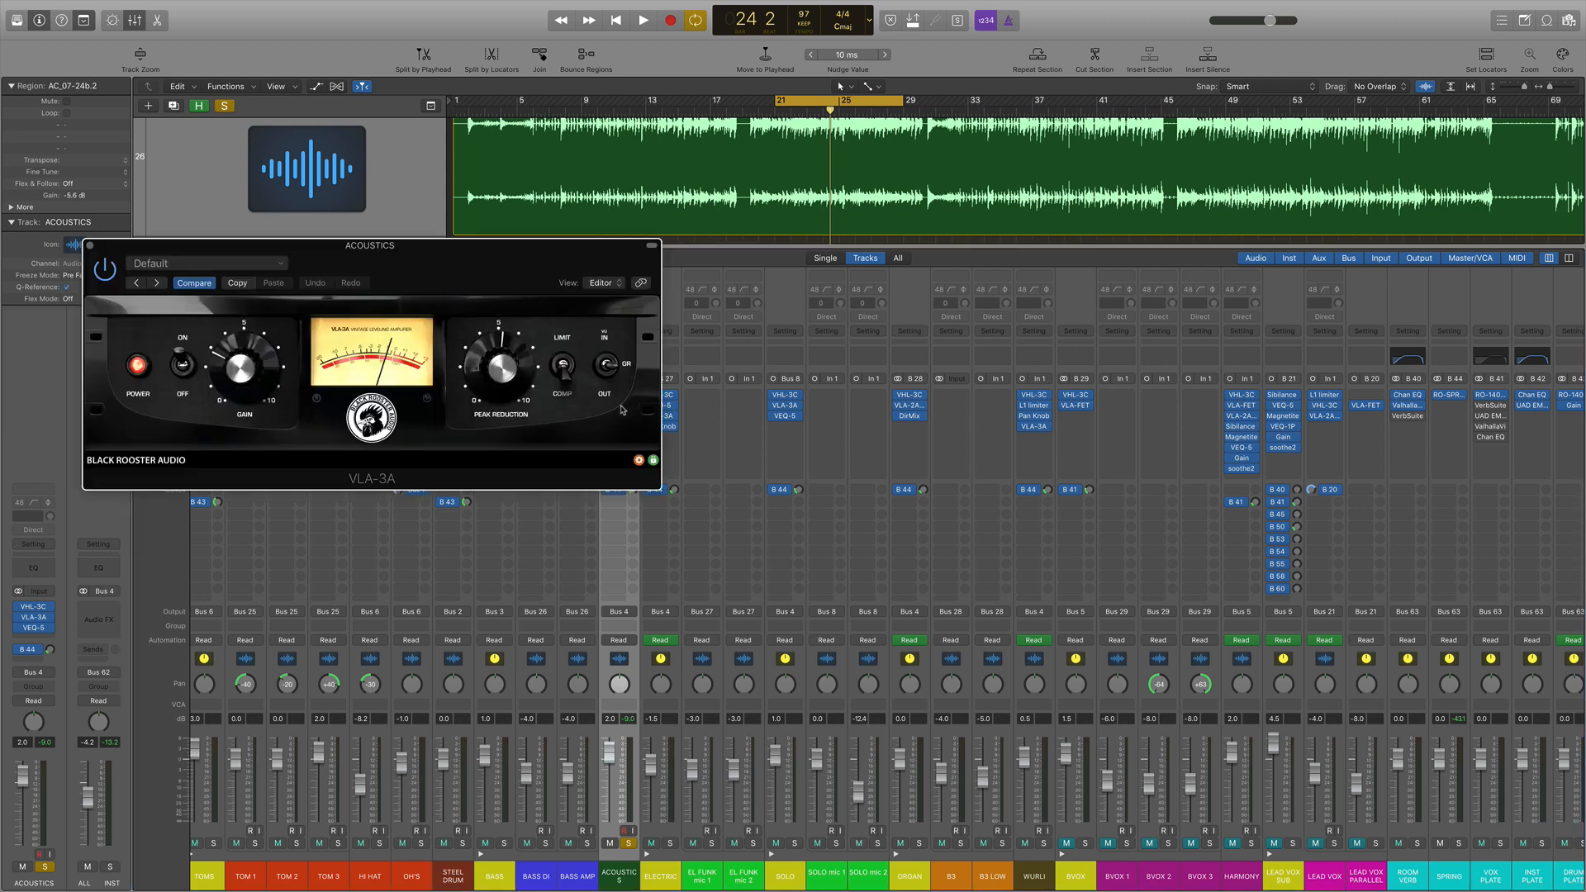
left_click_drag(488, 292, 511, 181)
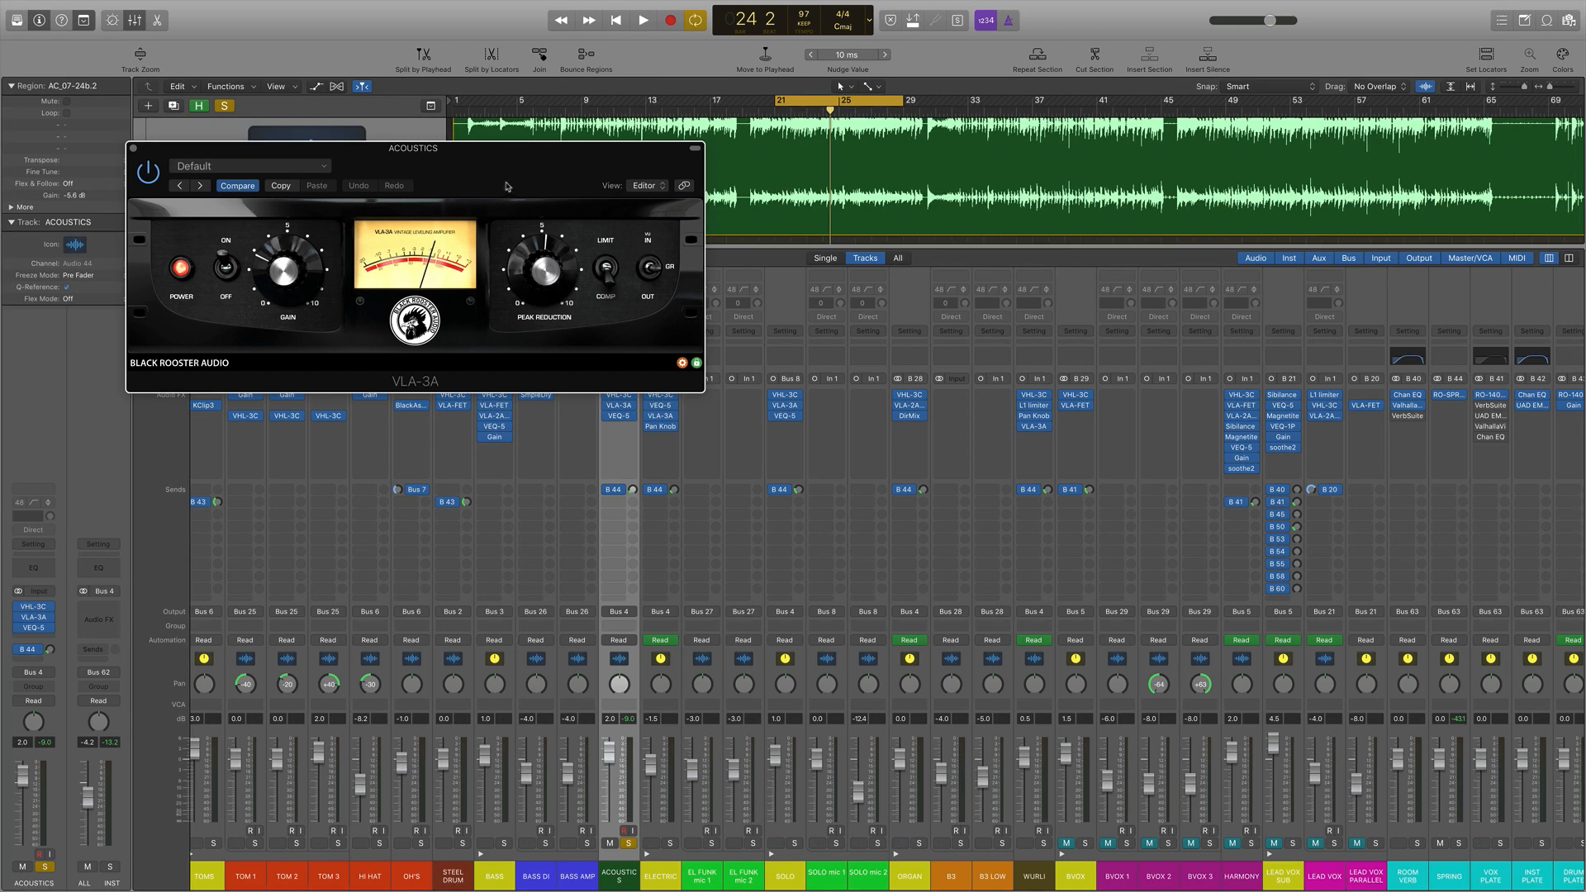
Step: Play the acoustics with the VLA-3A meter in view, hide the mixer to see the waveform, and close the compressor
key("space")
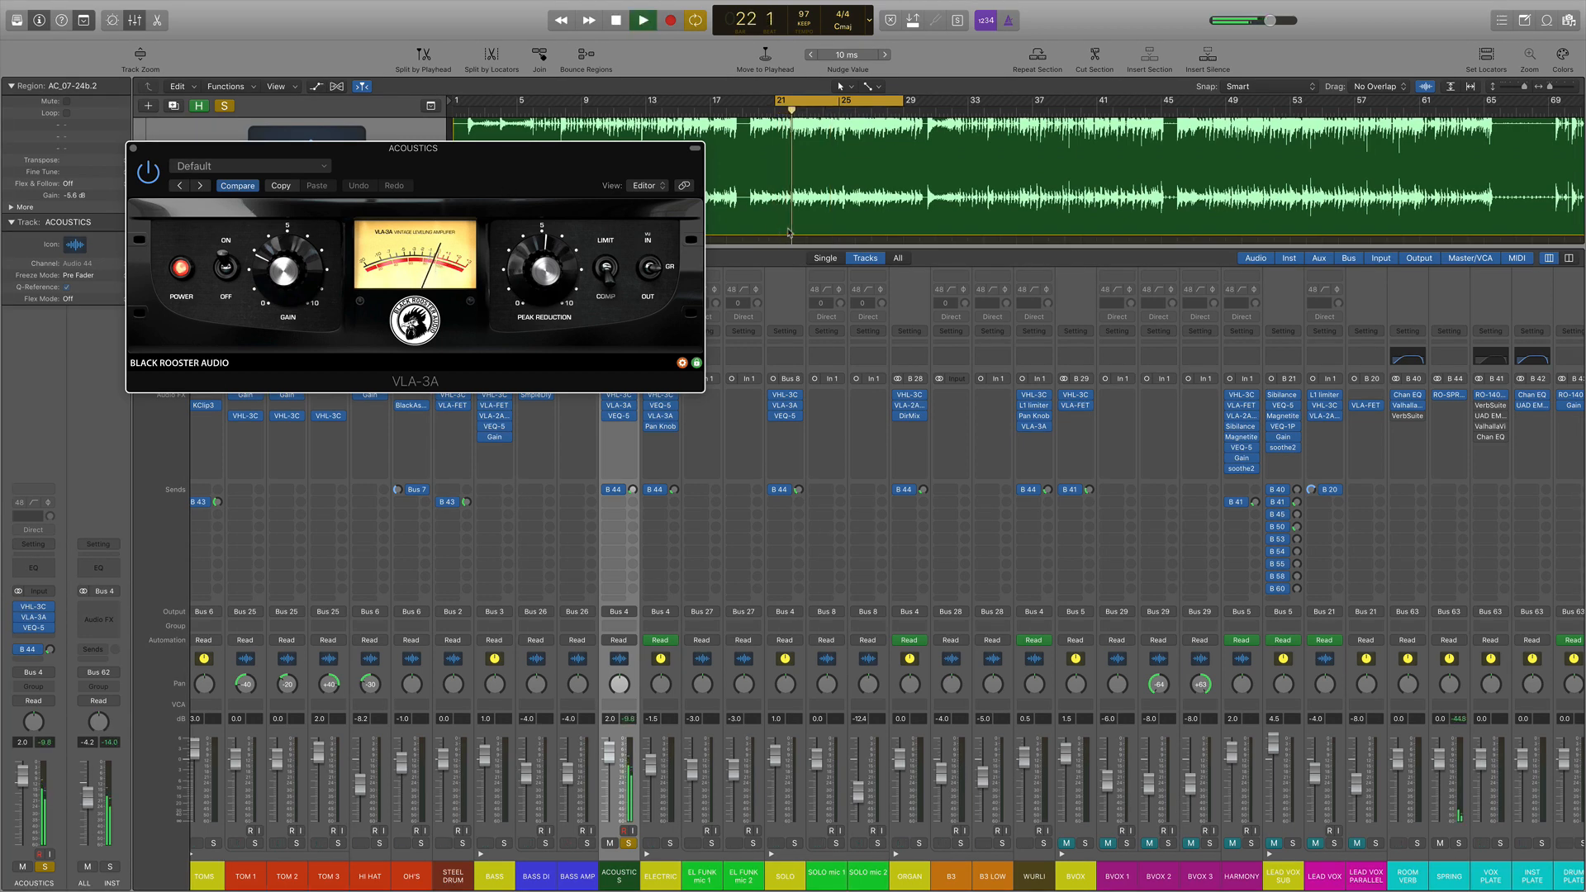
key("x")
scroll(966, 283, "up", 4)
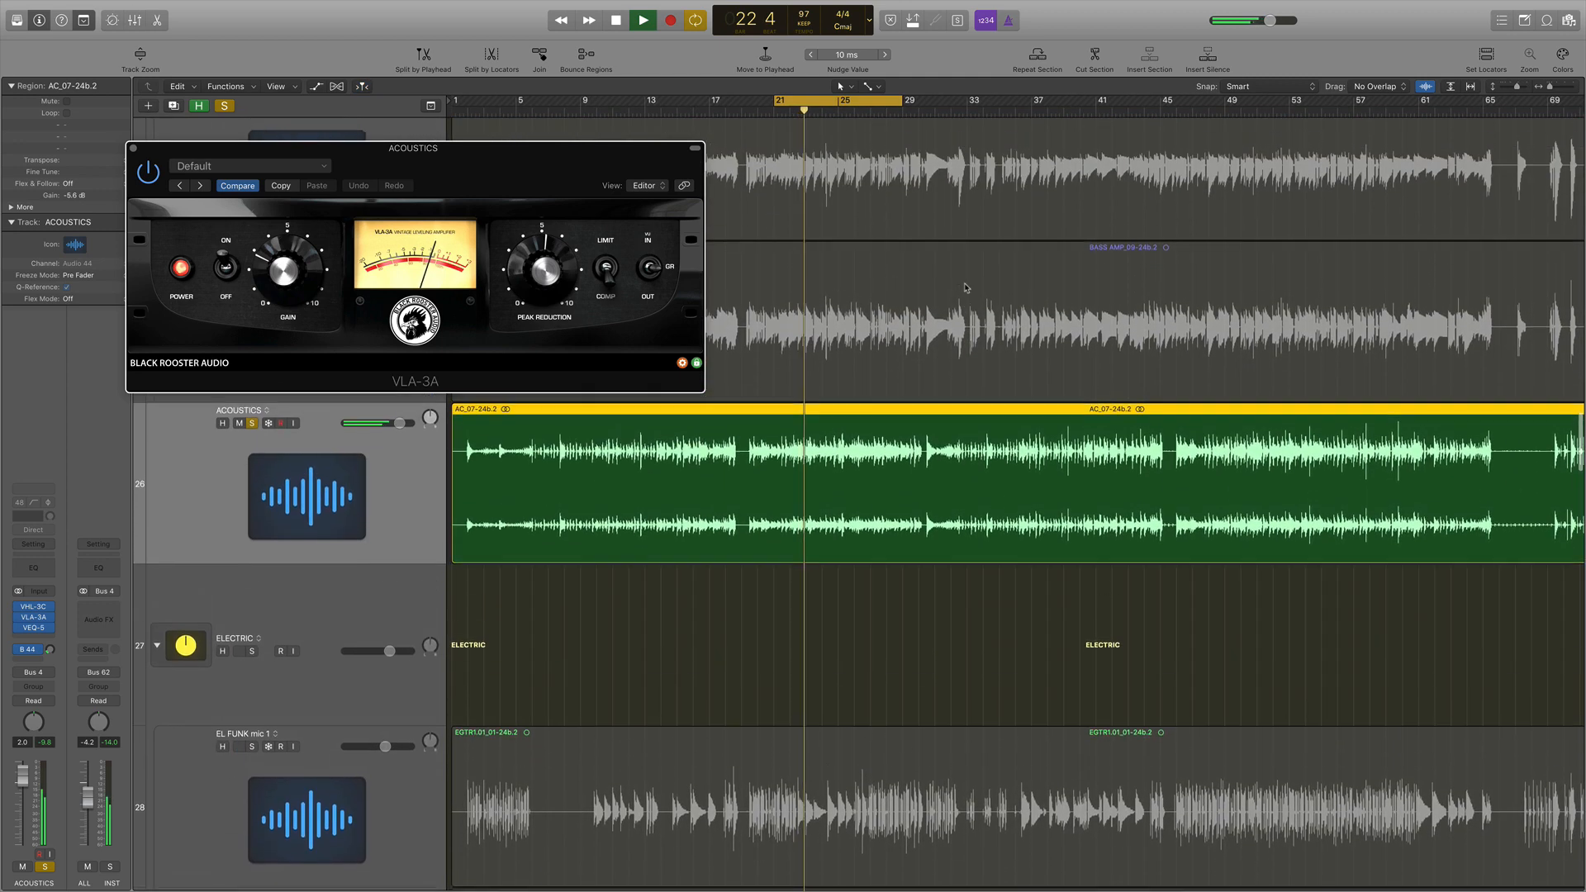
key("space")
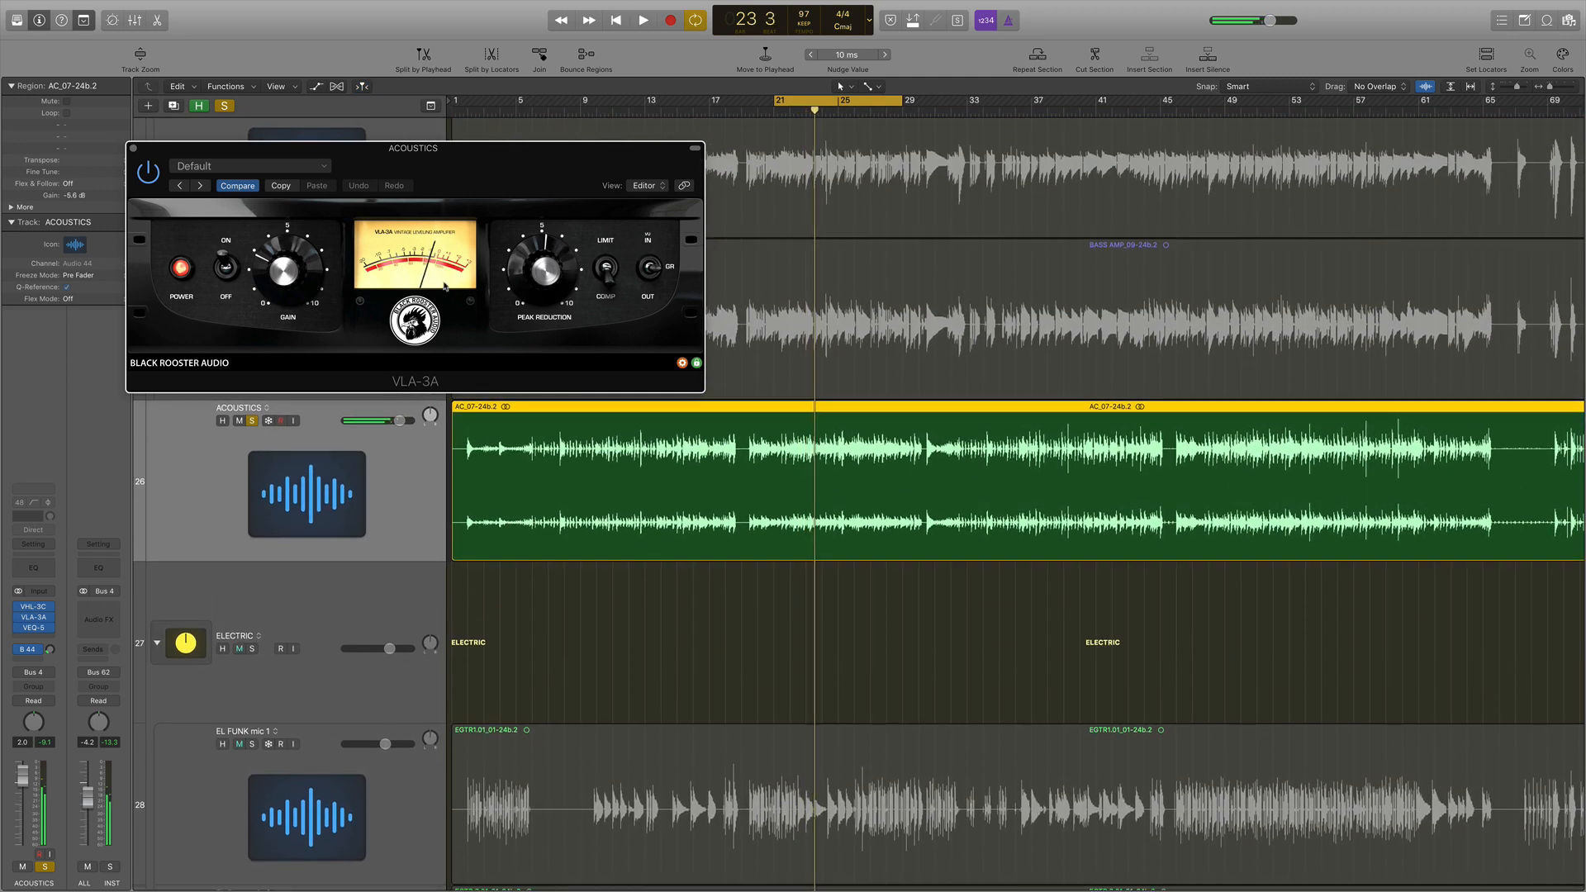
left_click(133, 151)
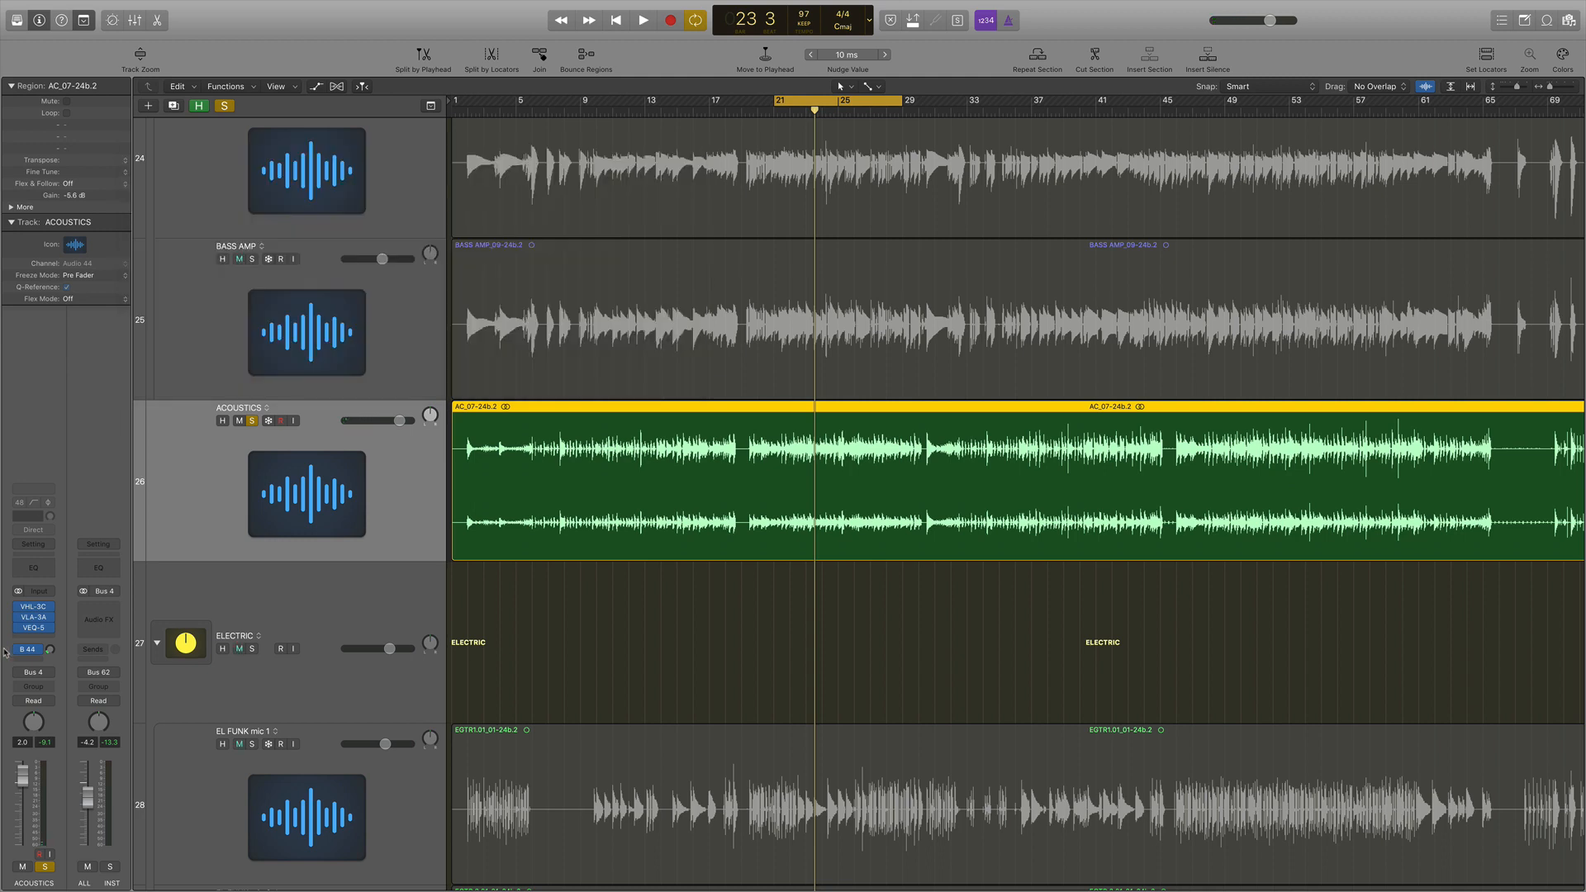
Step: Open the VEQ-5 on ACOUSTICS, compare the guitars with the equalizer out and in, and close it
left_click(33, 628)
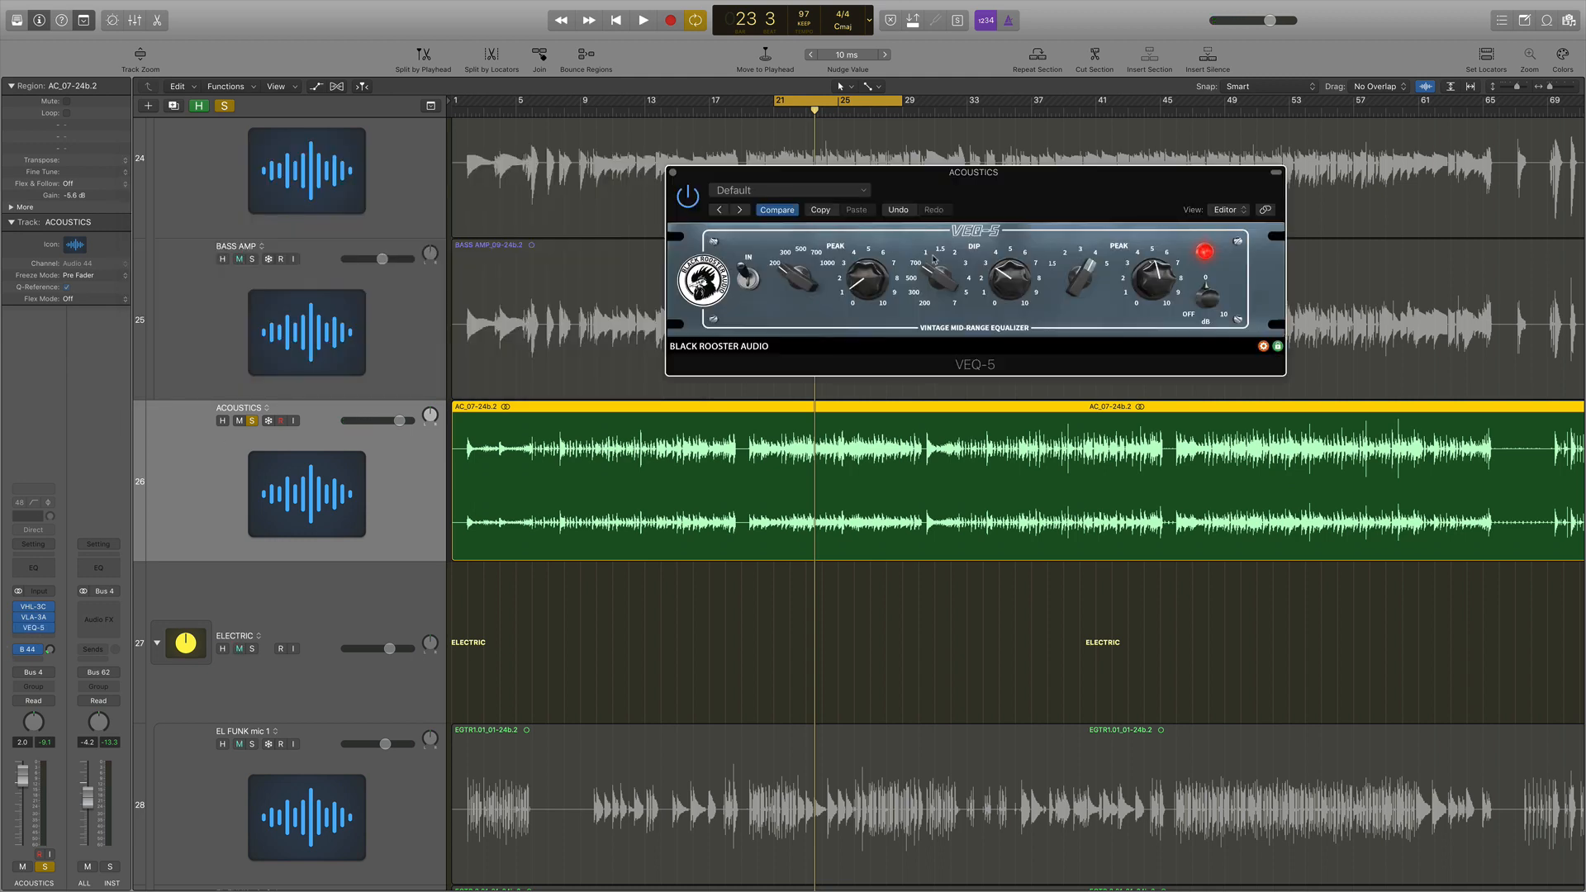
left_click_drag(1102, 192, 583, 118)
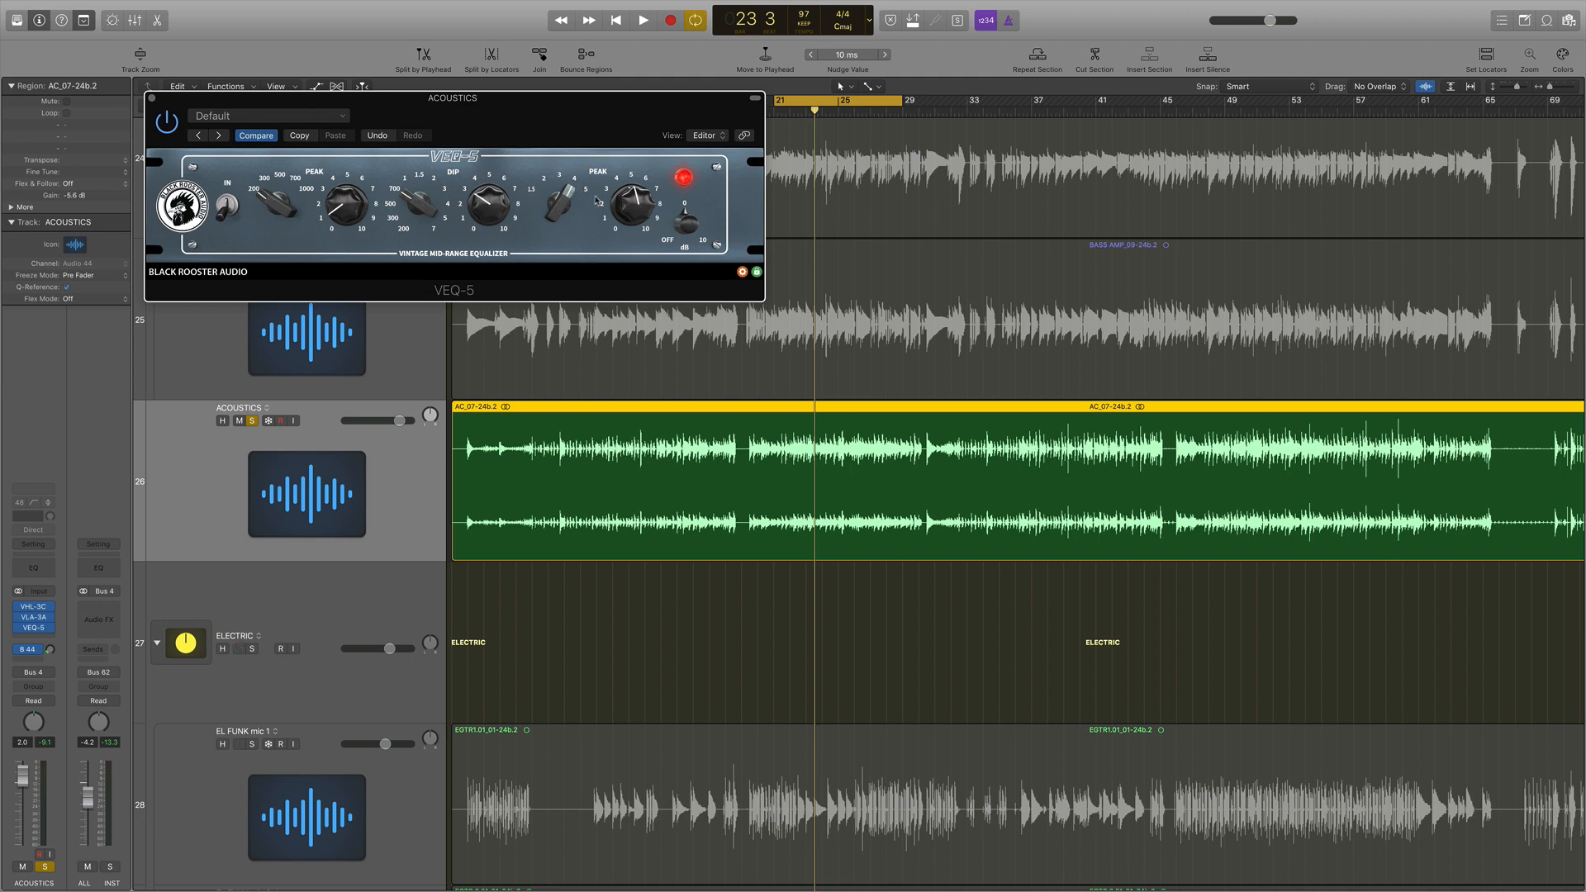
key("space")
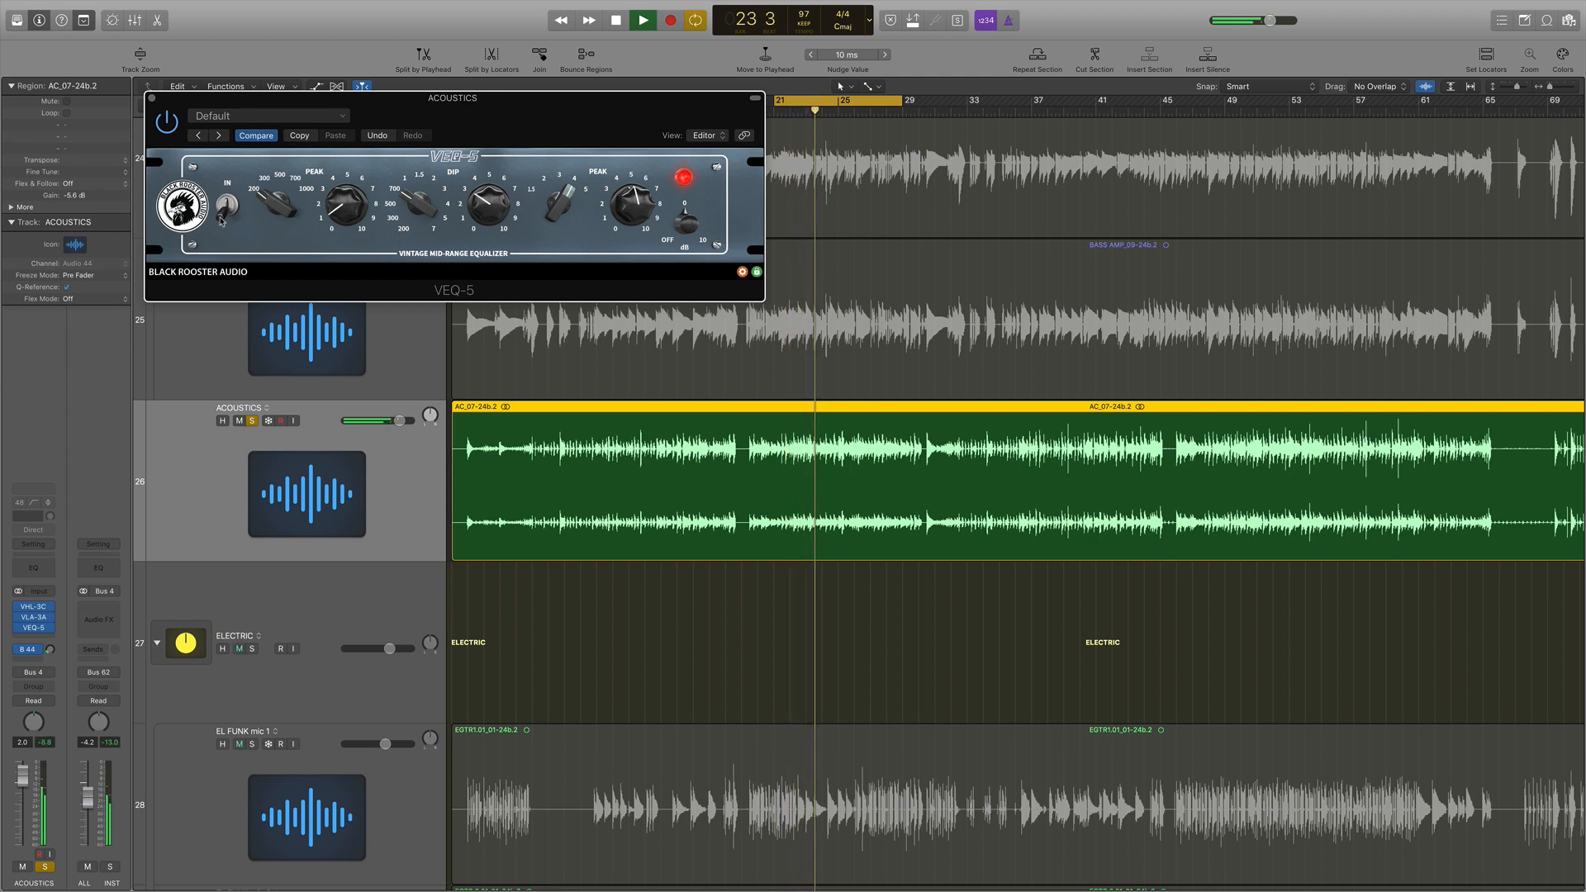
left_click(222, 213)
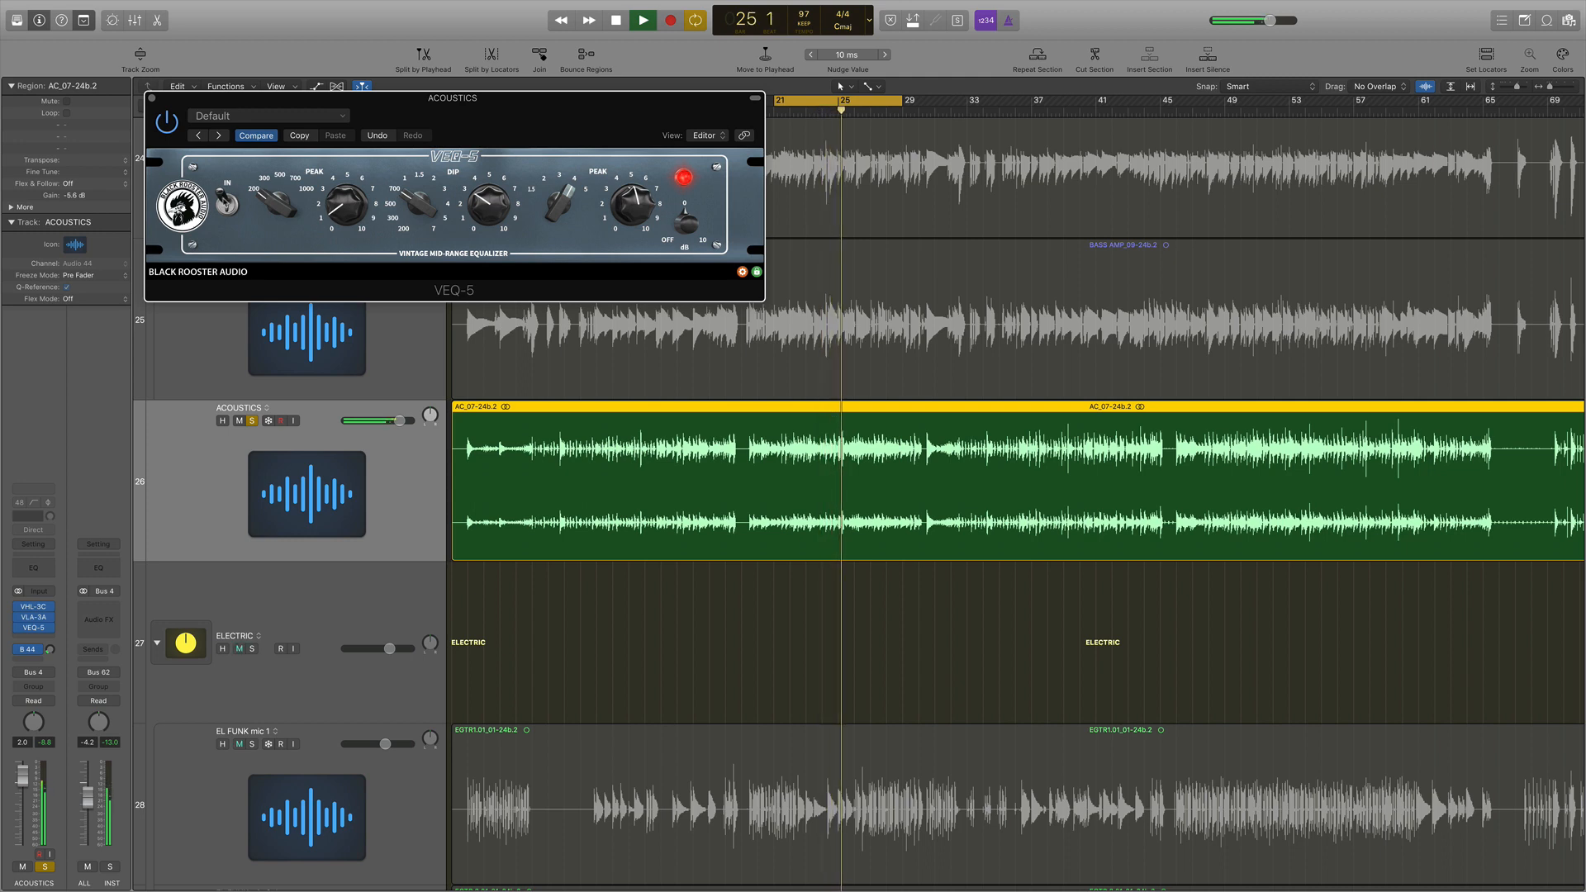
left_click(223, 211)
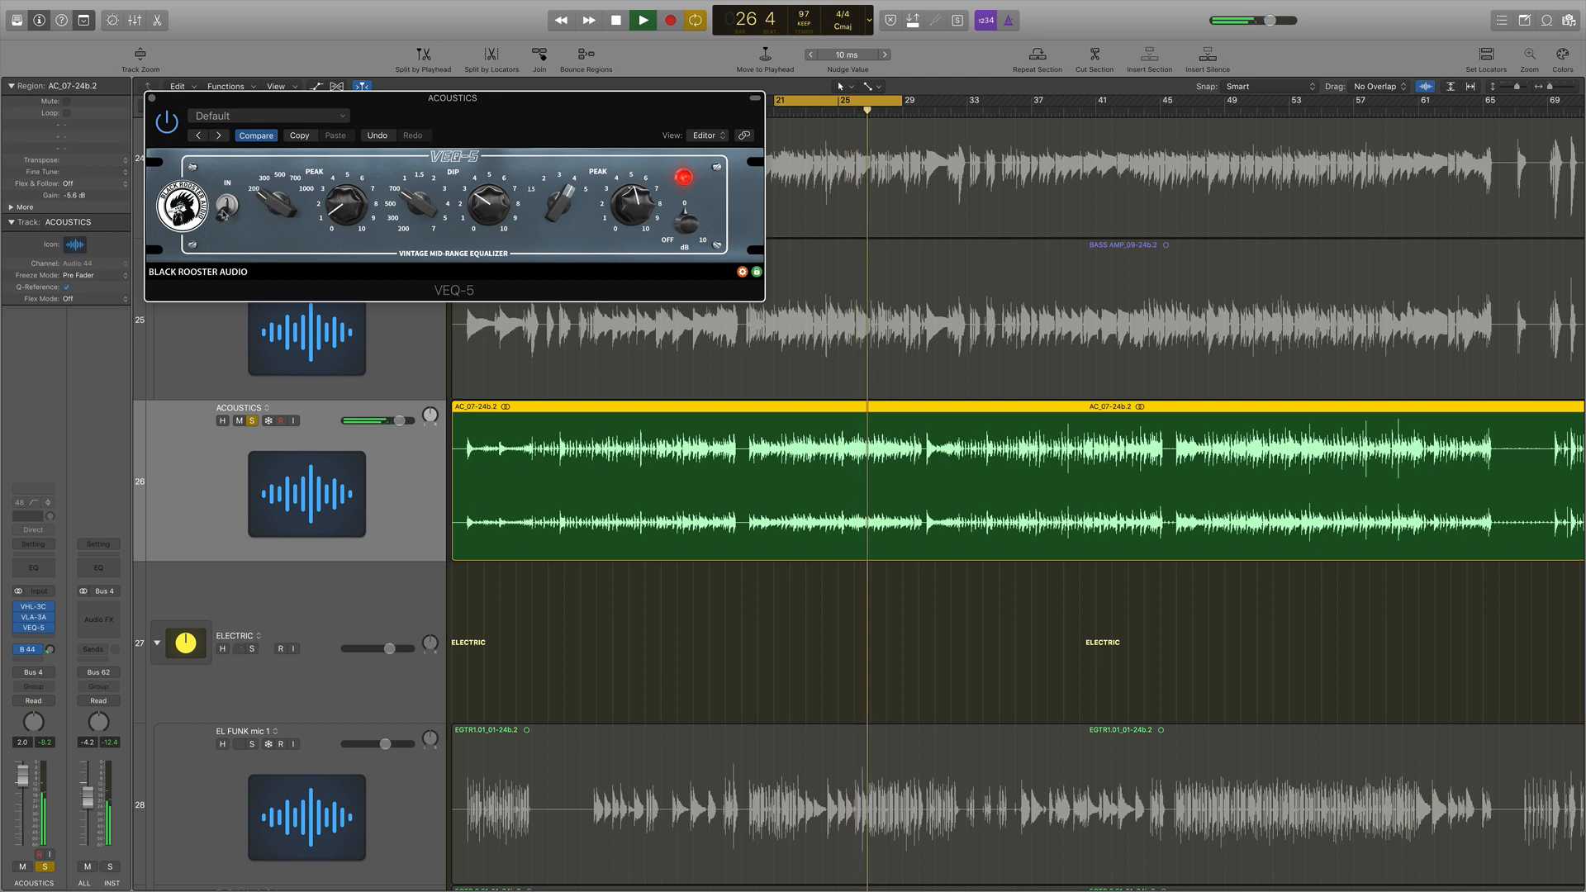
left_click(151, 100)
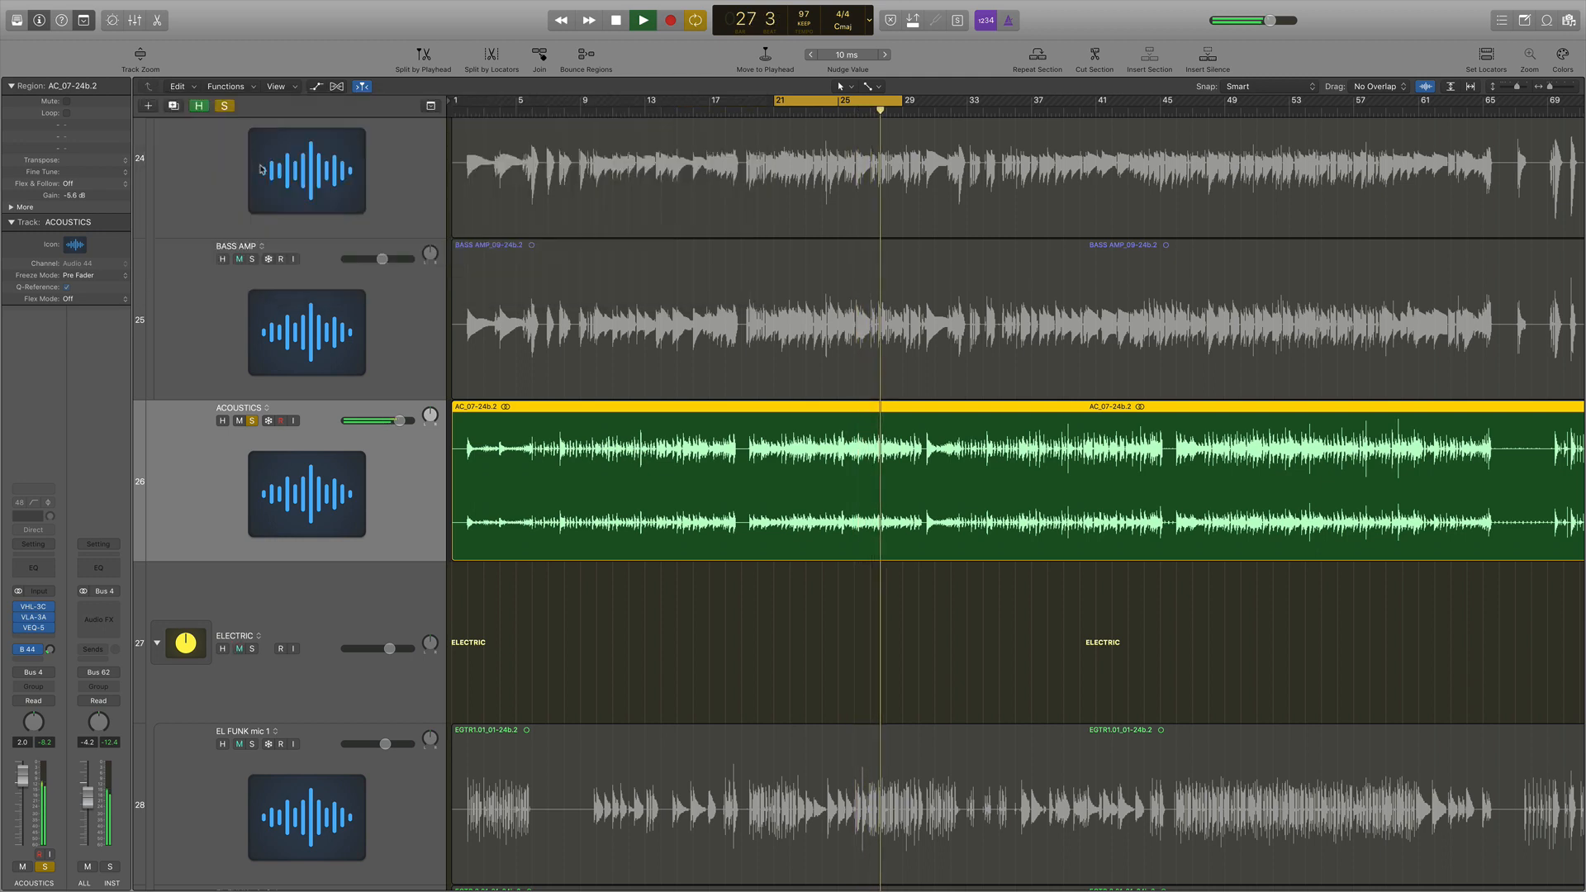
Step: Show the mixer again and replace the ACOUSTICS solo with a solo on the ELECTRIC channel
key("x")
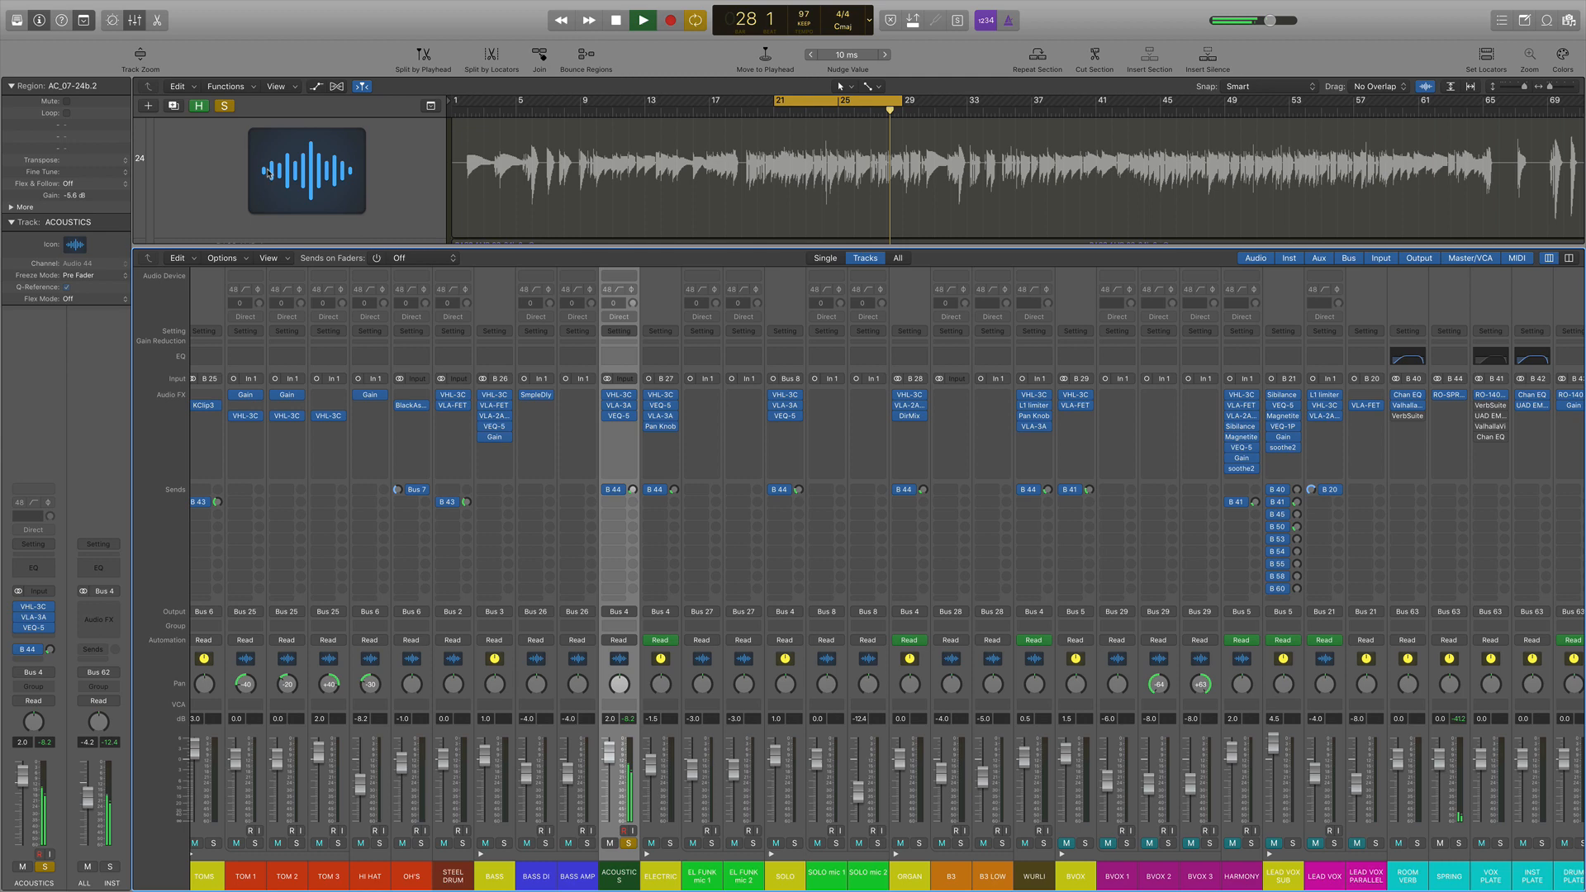
left_click(628, 844)
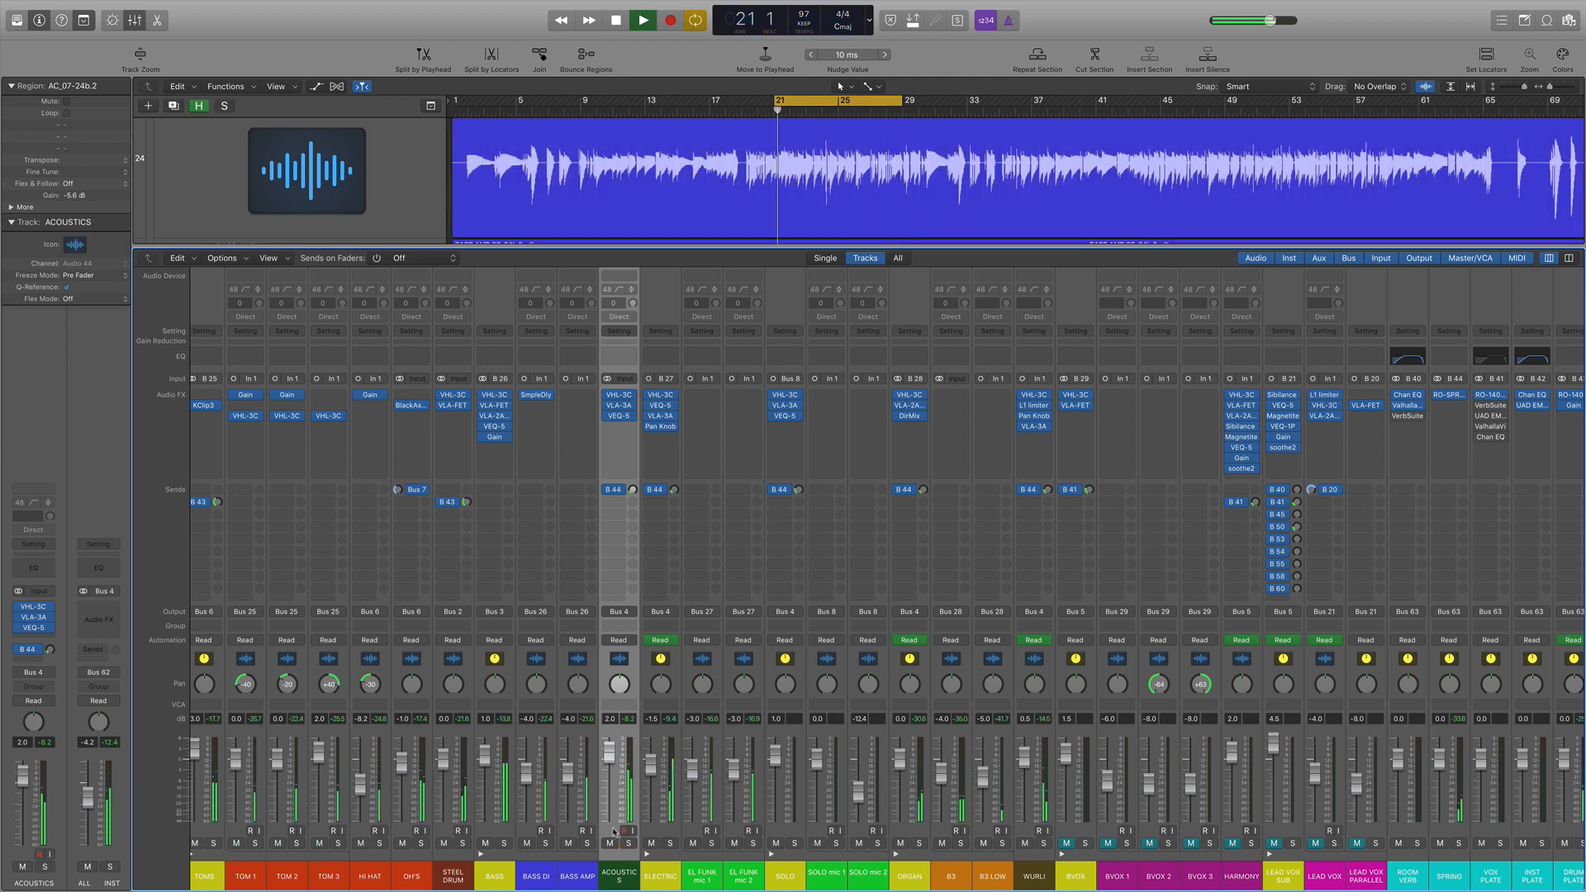
key("space")
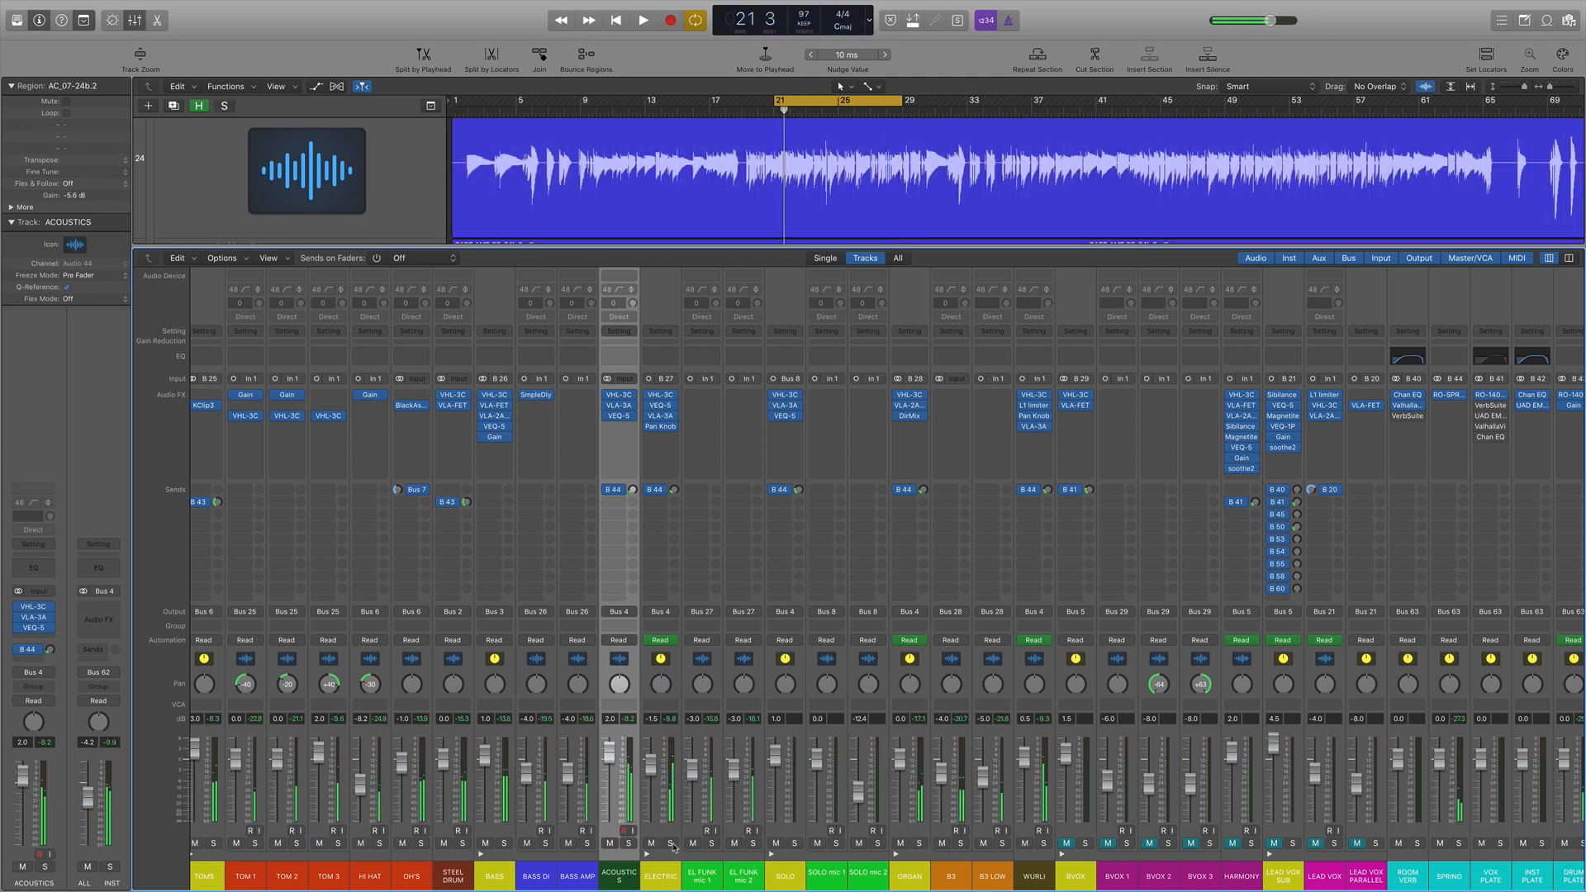
left_click(670, 844)
left_click(669, 663)
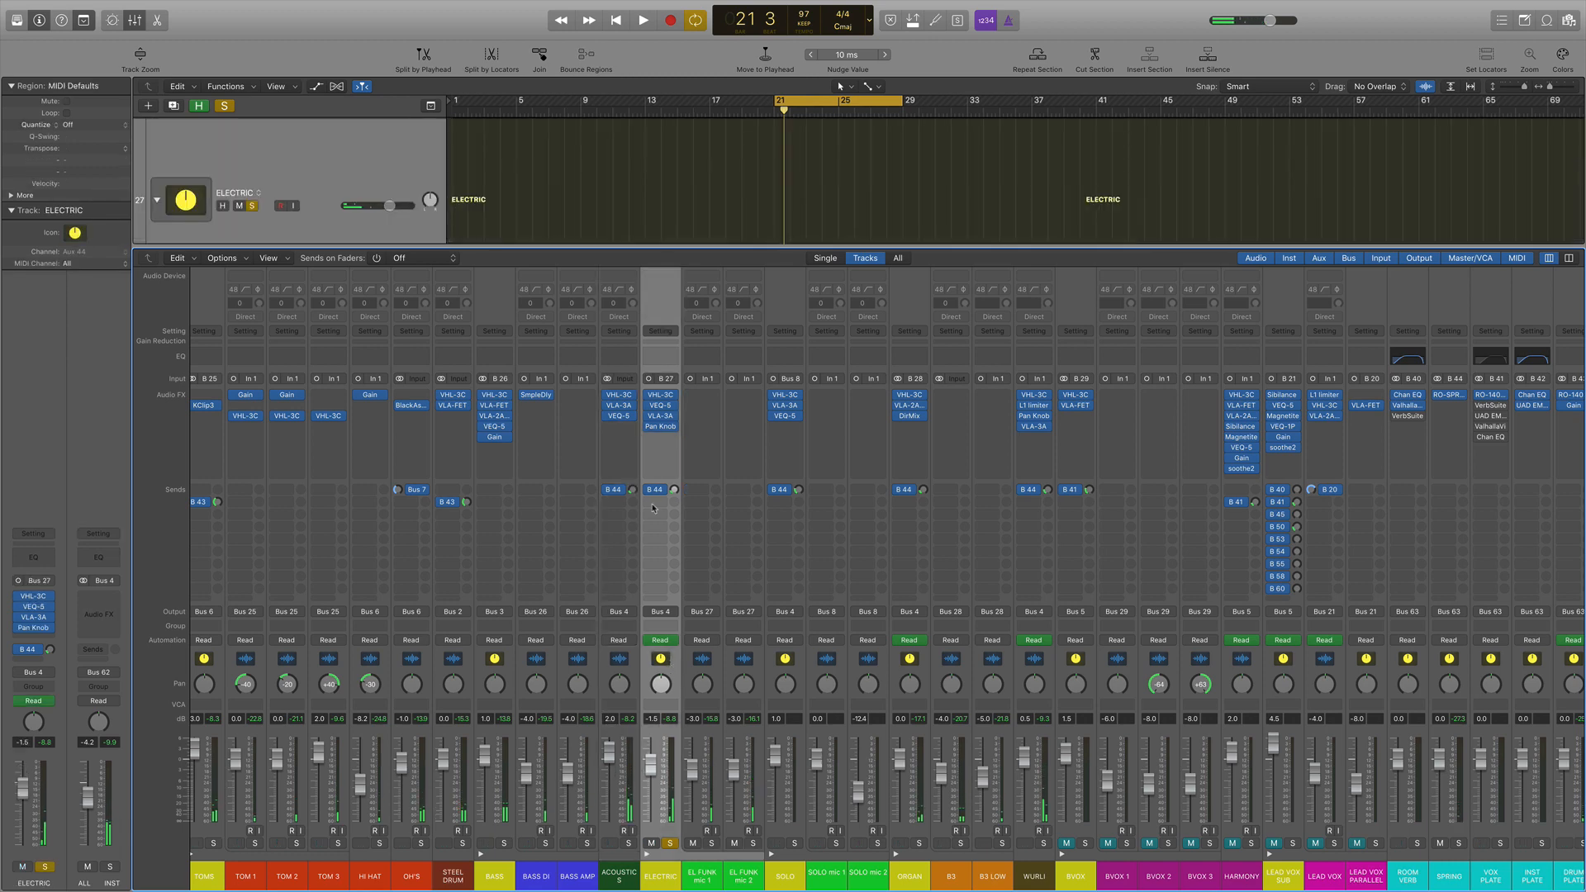
Step: View the ELECTRIC channel's VHL-3C filter, and arrange its VEQ-5 and VLA-3A windows side by side
left_click(663, 397)
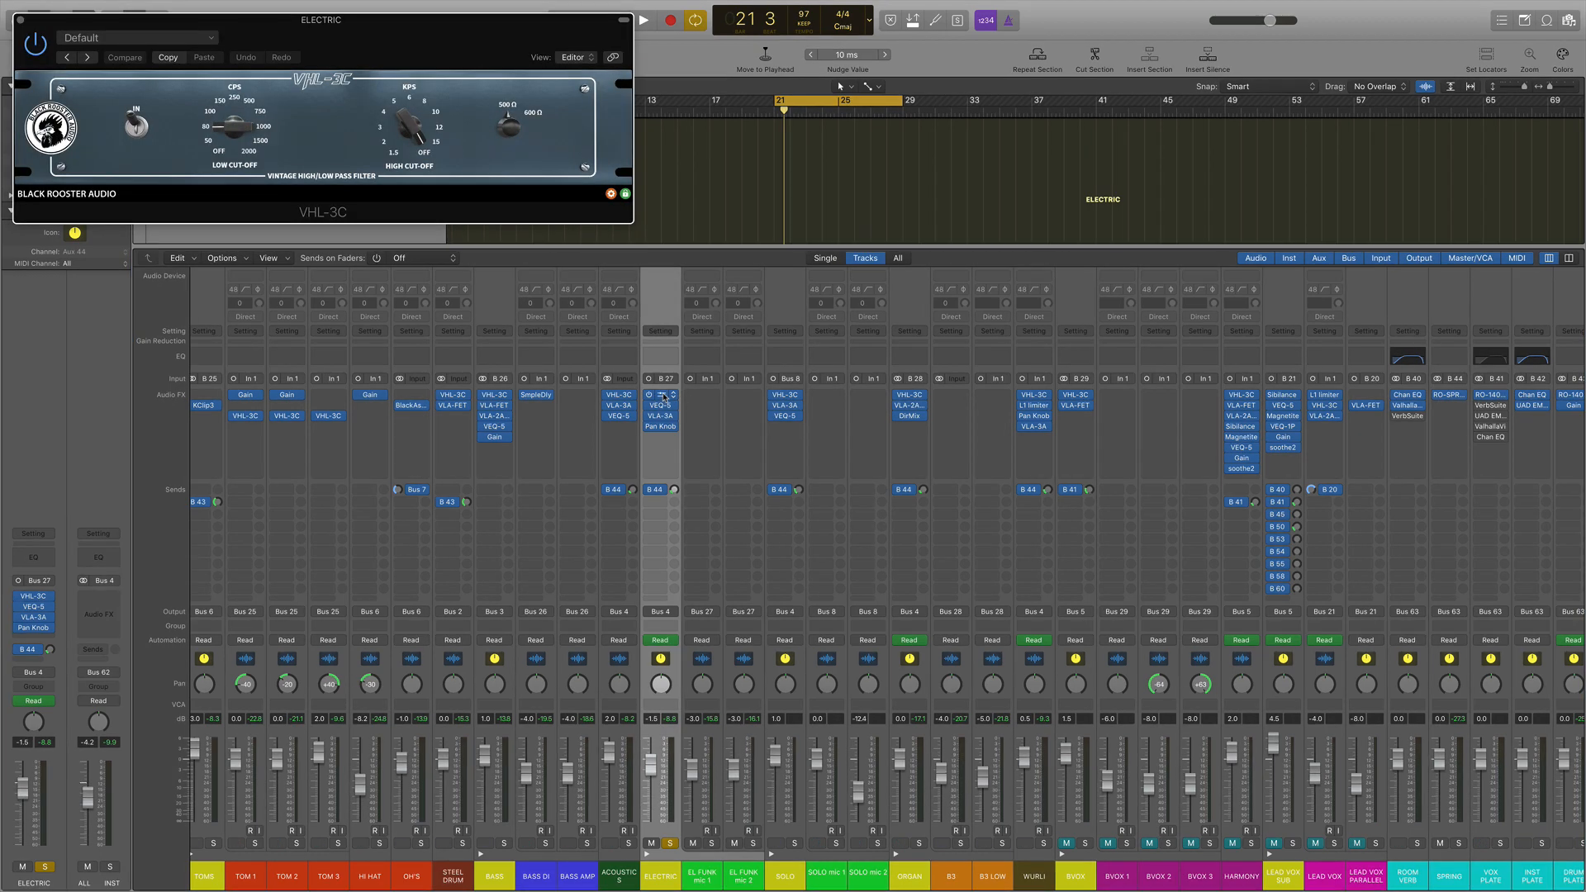
left_click(663, 397)
left_click(663, 406)
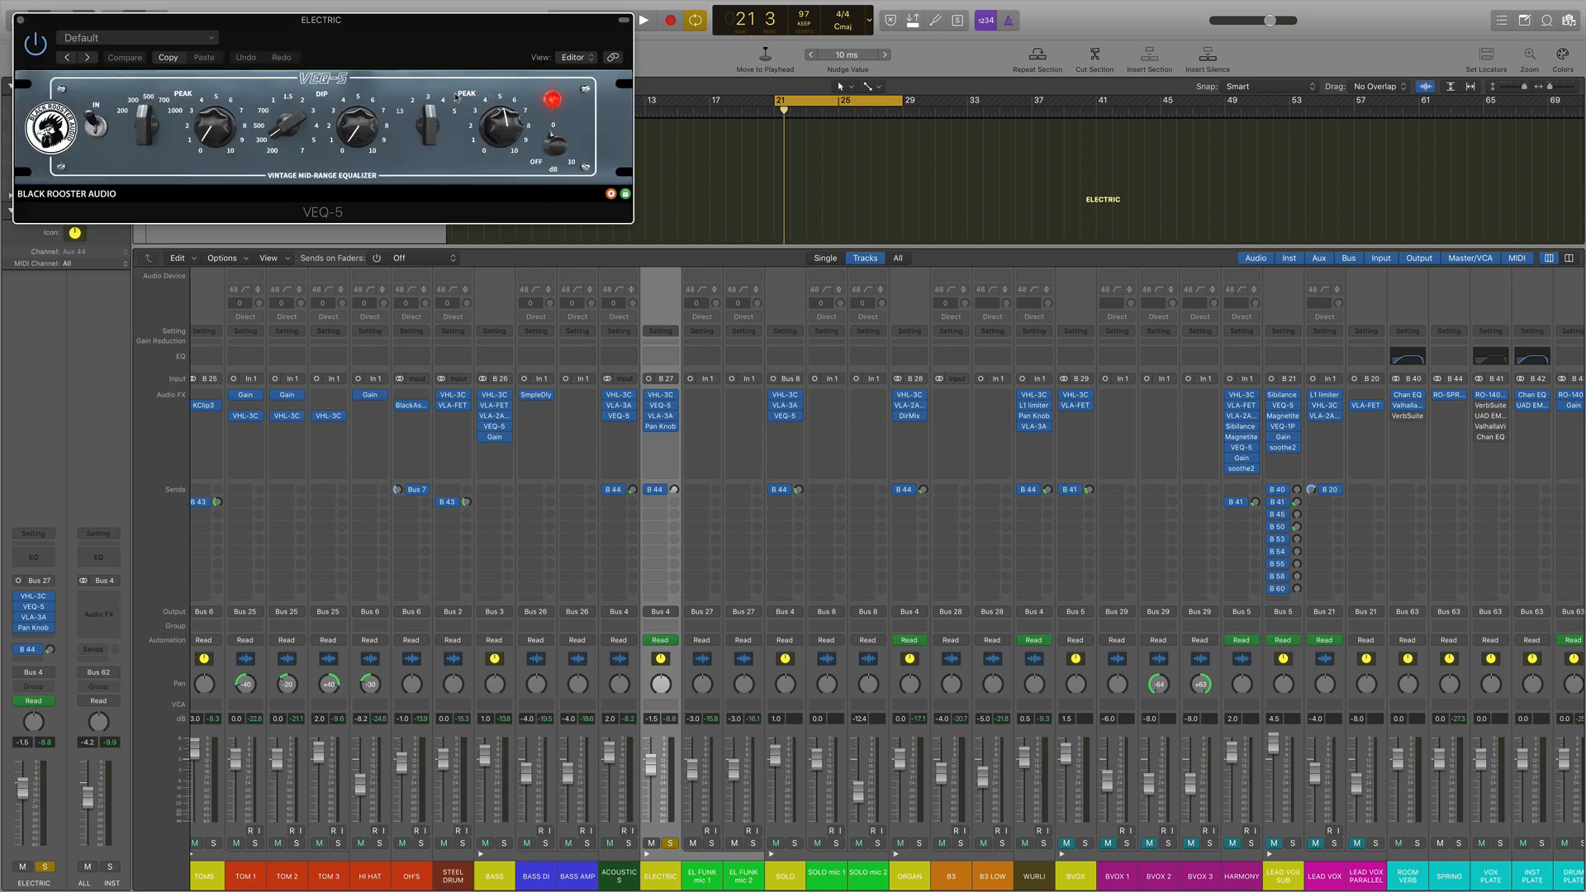
left_click(661, 415)
left_click_drag(424, 39, 1072, 67)
Step: Play the soloed ELECTRIC channel and compare it with the VEQ-5 equalizer out and in
key("space")
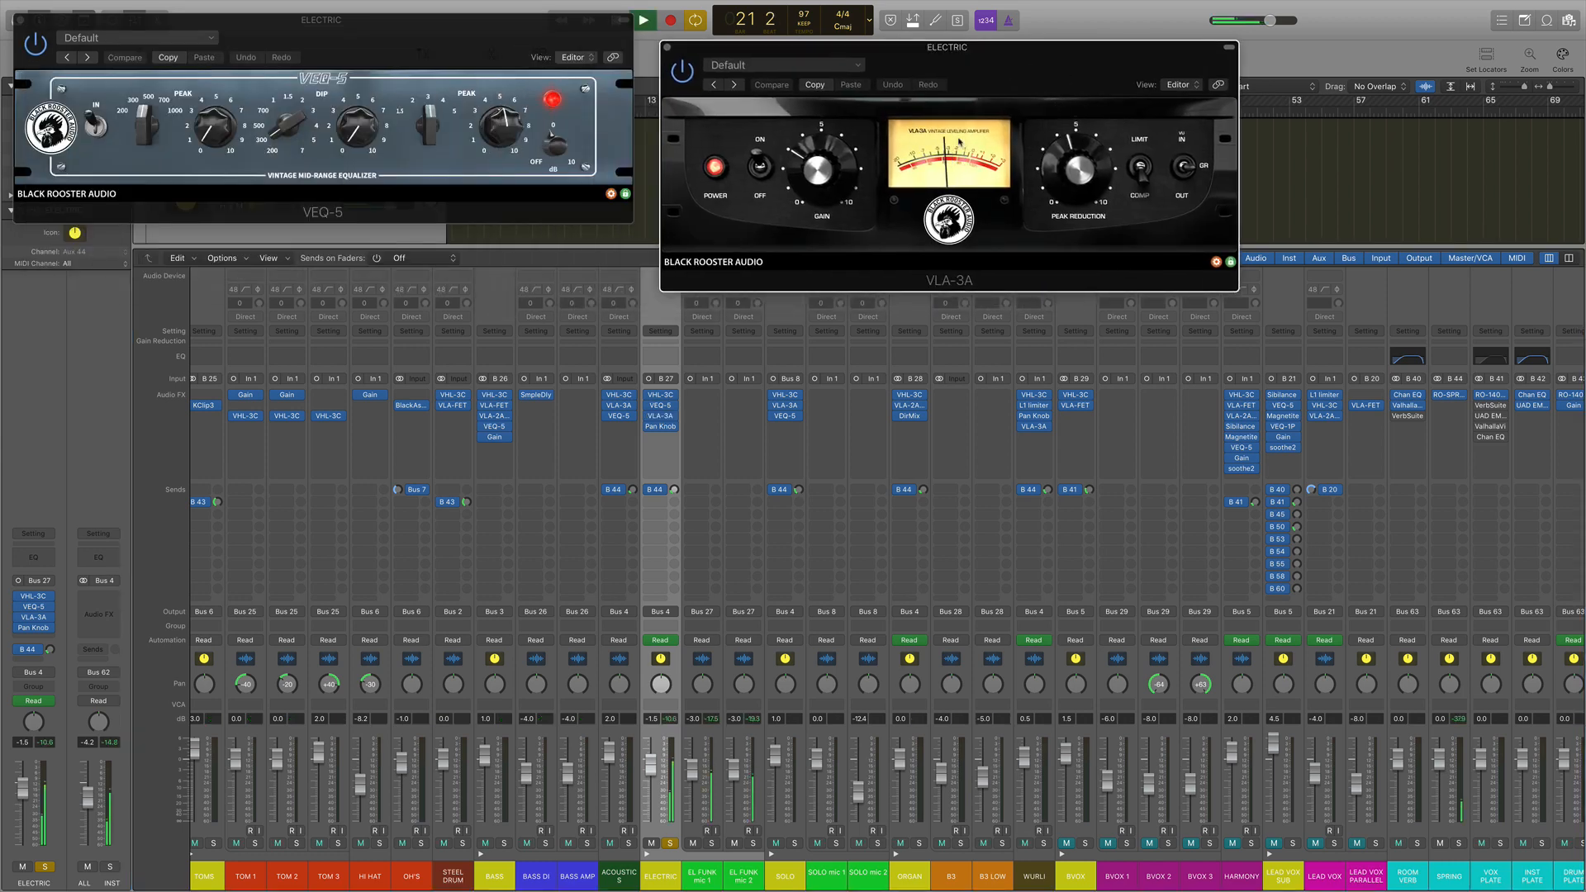
left_click_drag(471, 47, 498, 85)
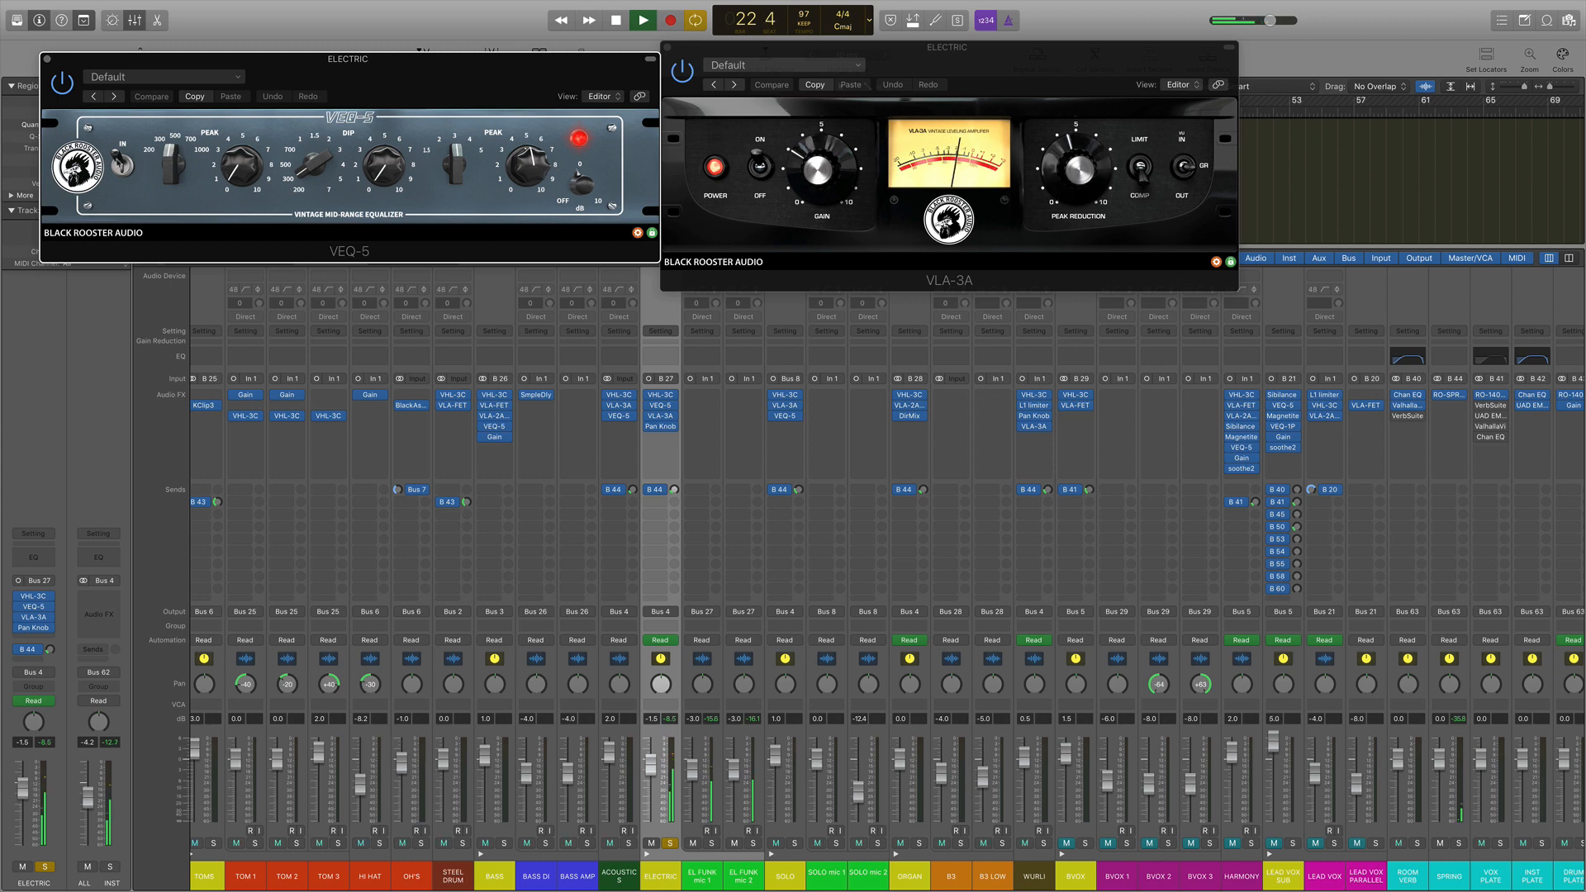
left_click(122, 166)
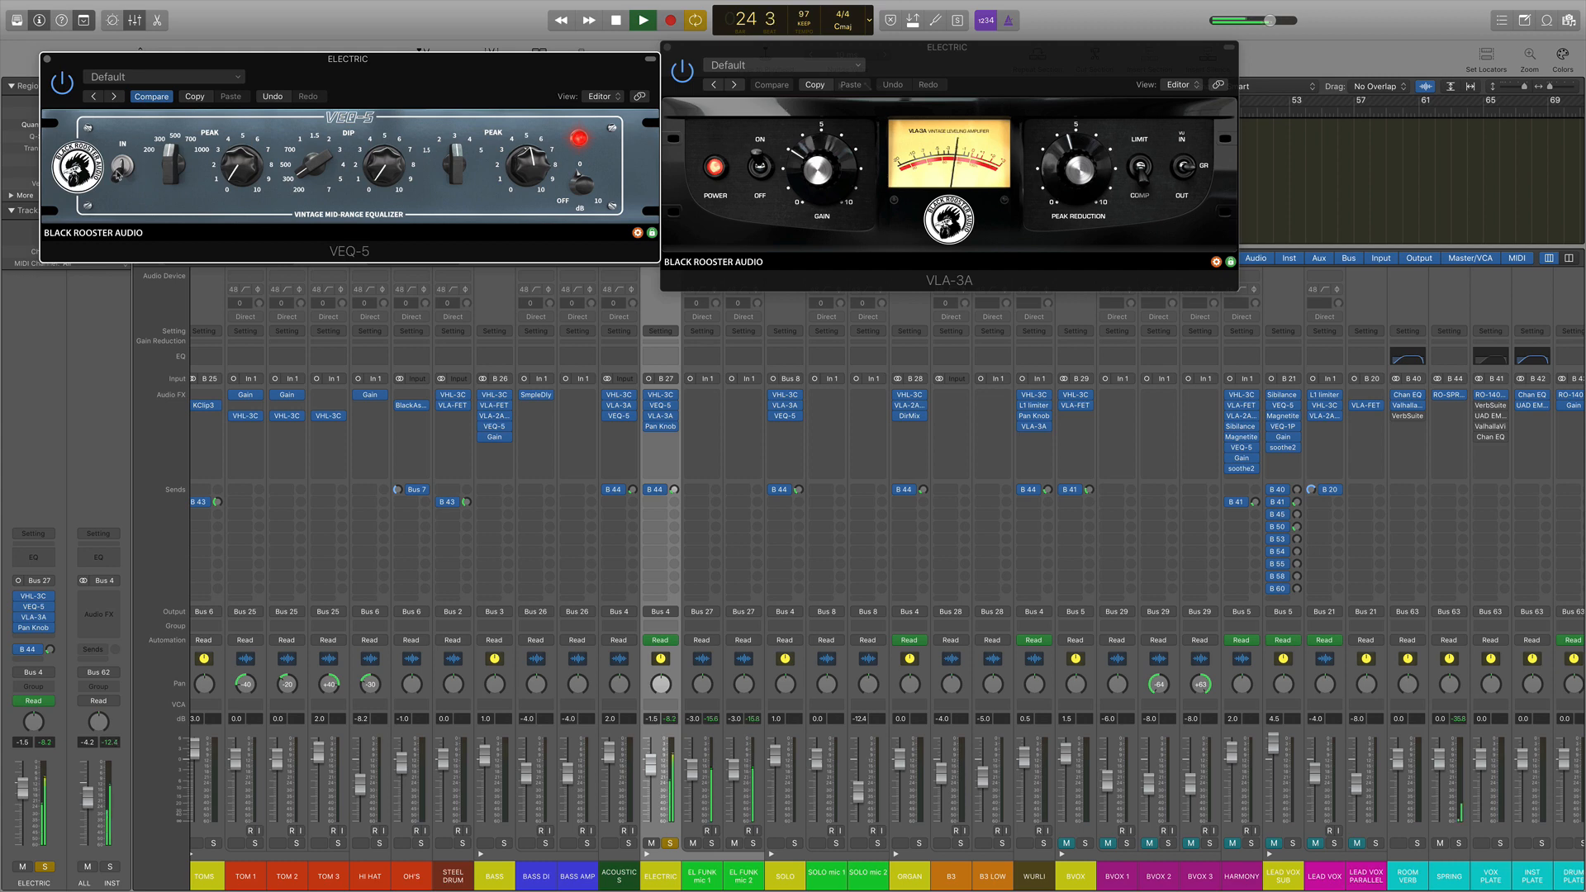
left_click(123, 167)
key("space")
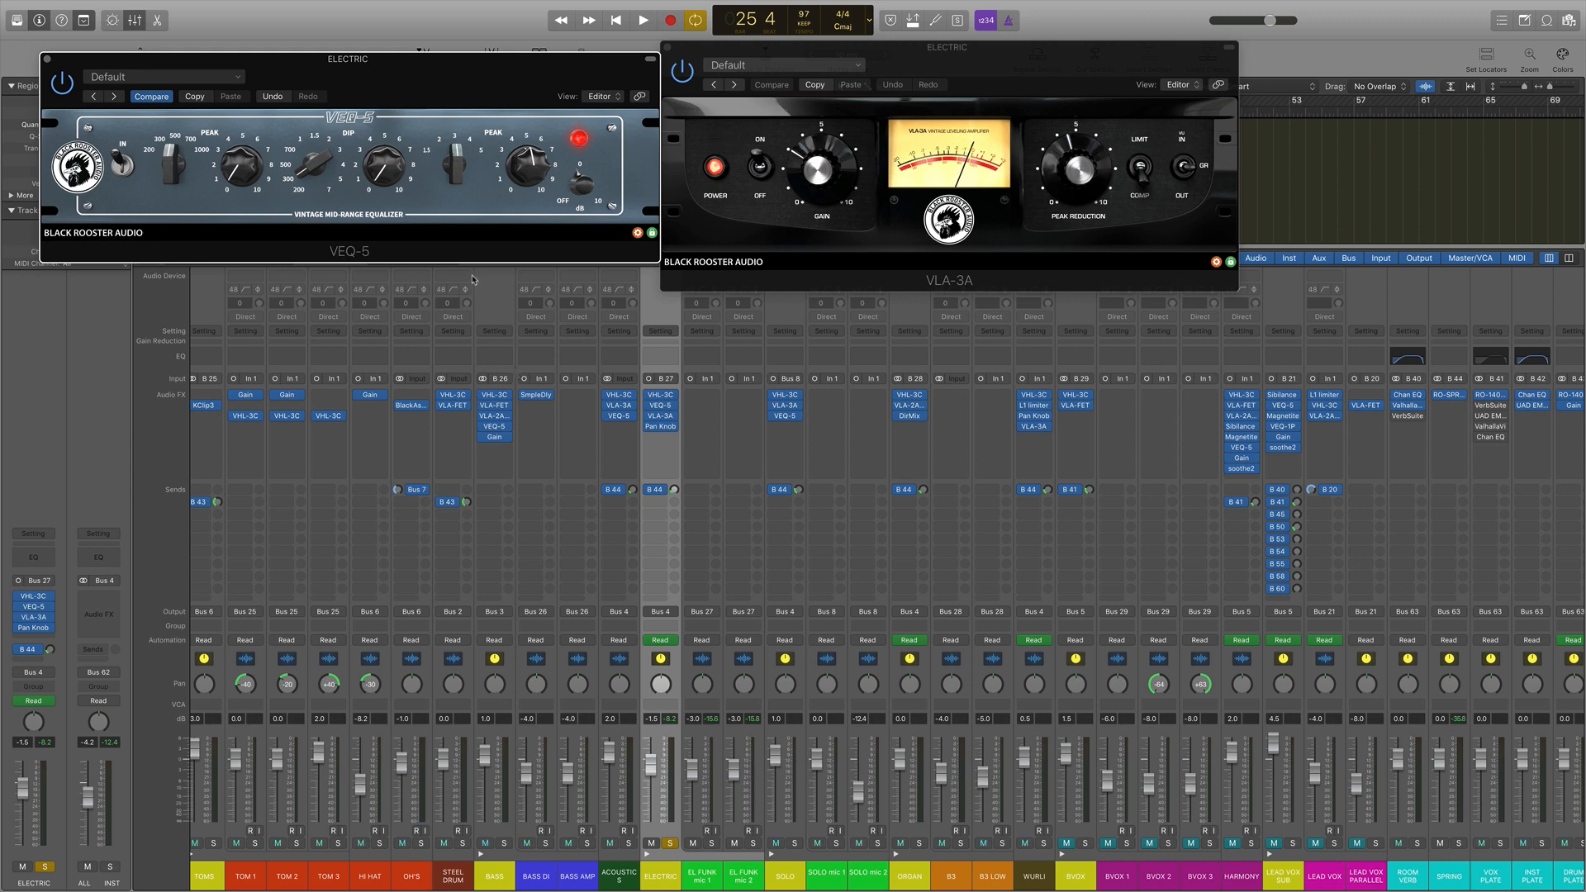
Step: Play the soloed ELECTRIC channel with its inserts and B 44 send bypassed and active, and view its Pan Knob plug-in
key("space")
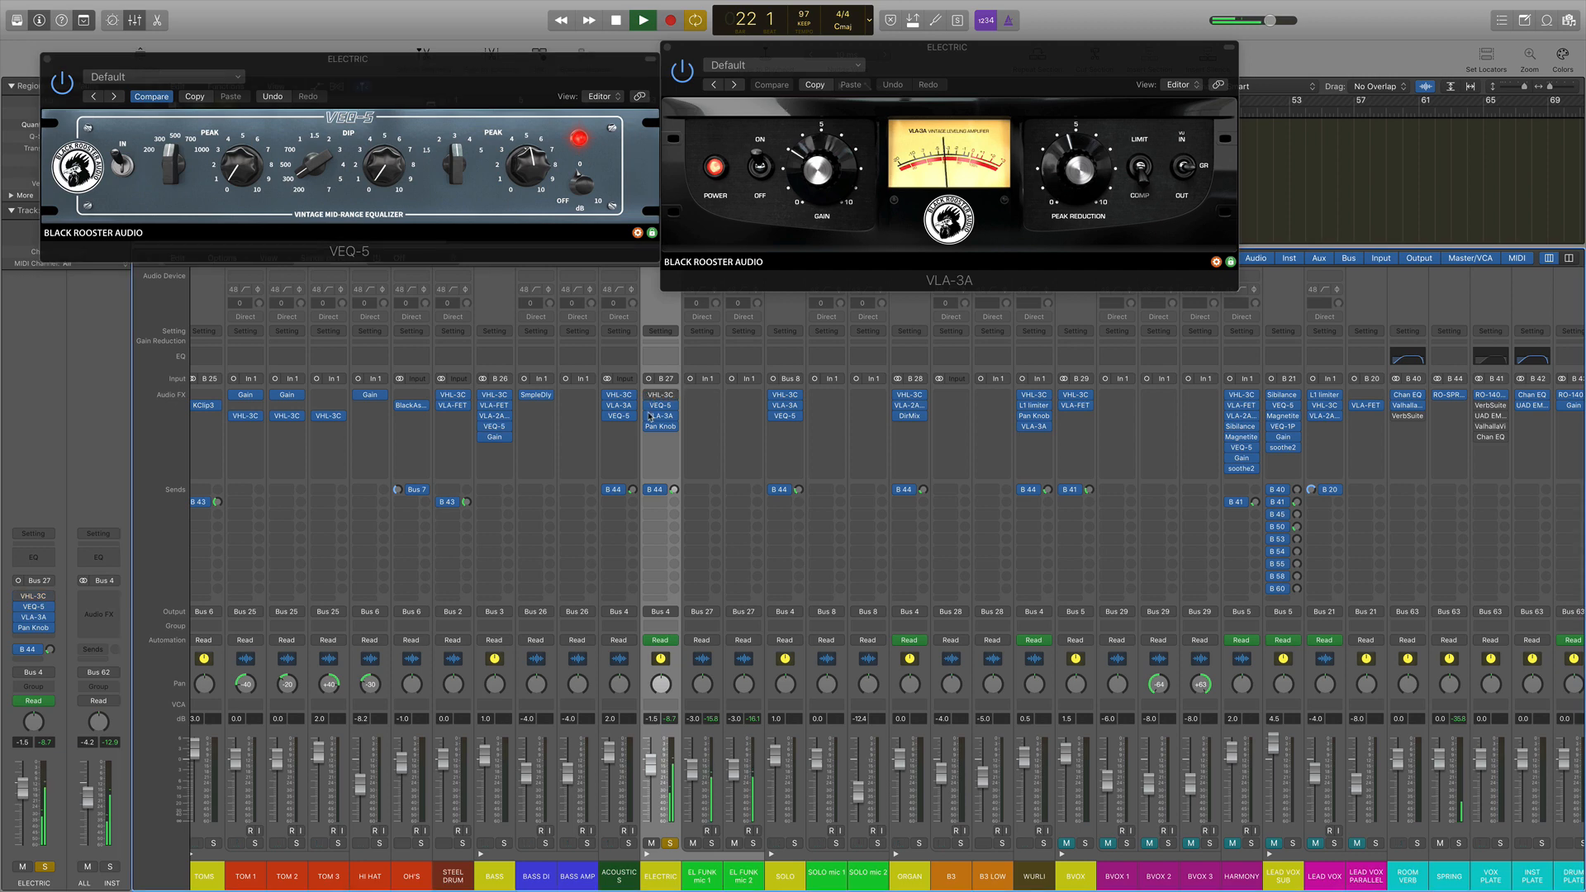
left_click(648, 490)
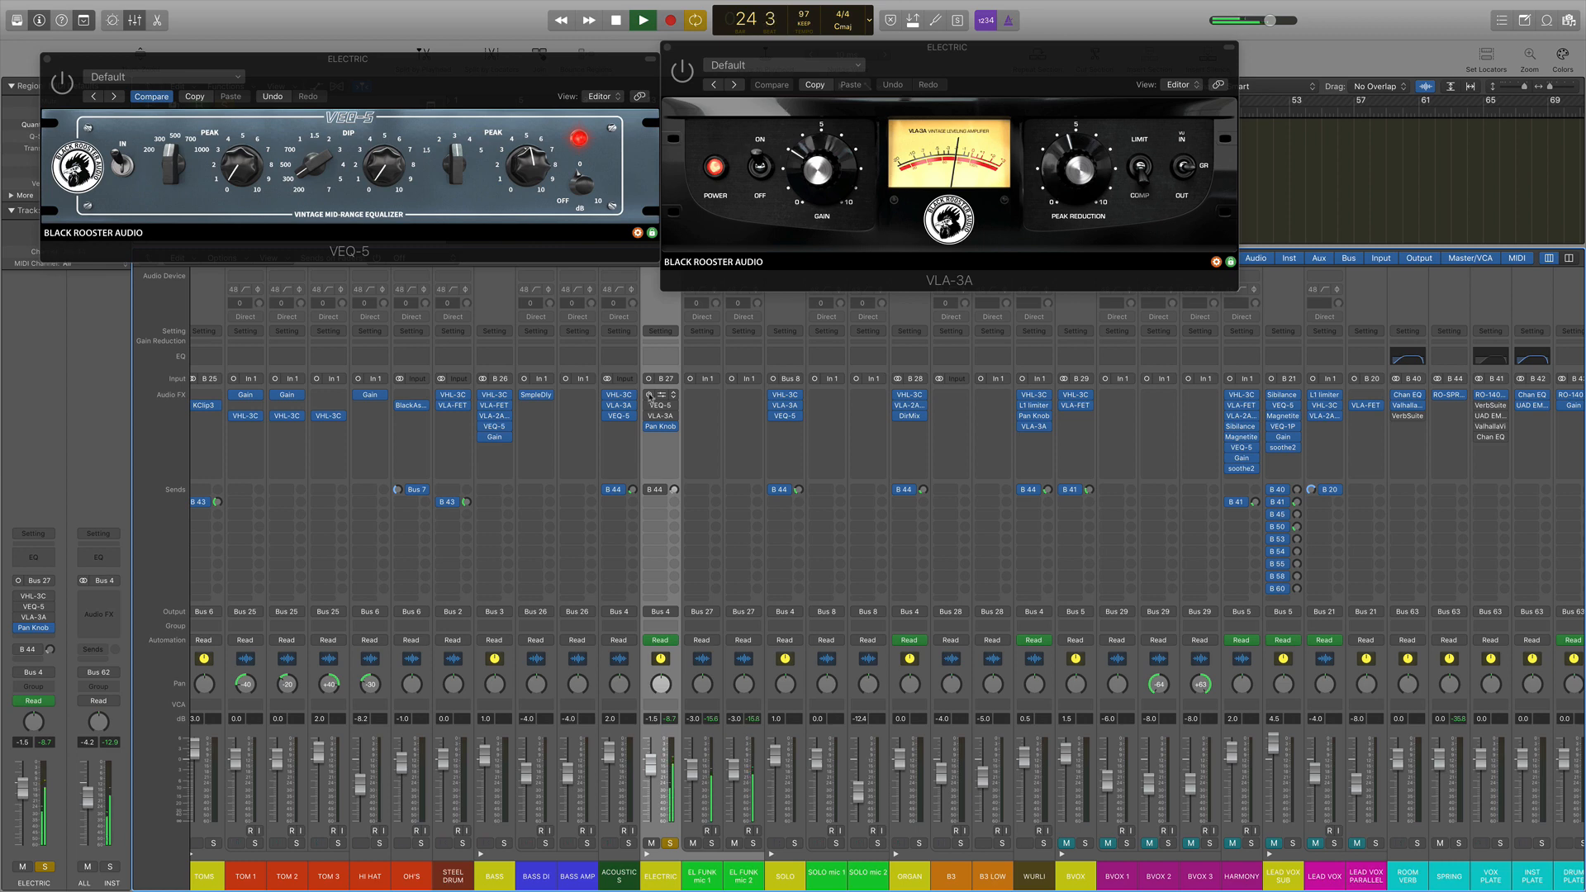
left_click(648, 394)
left_click(649, 489)
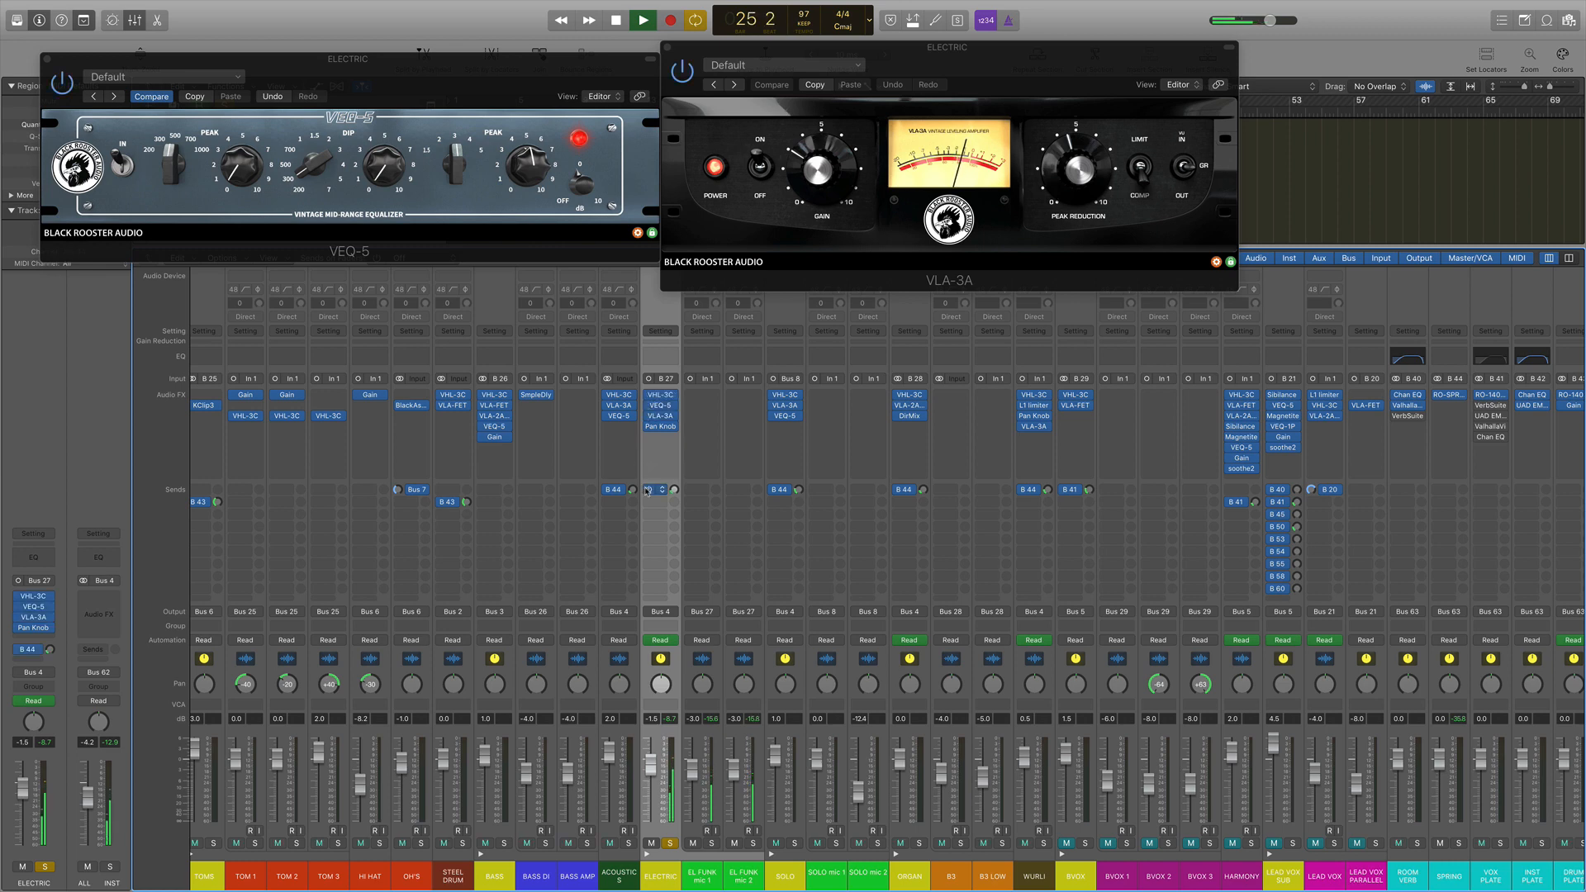
key("space")
left_click(661, 427)
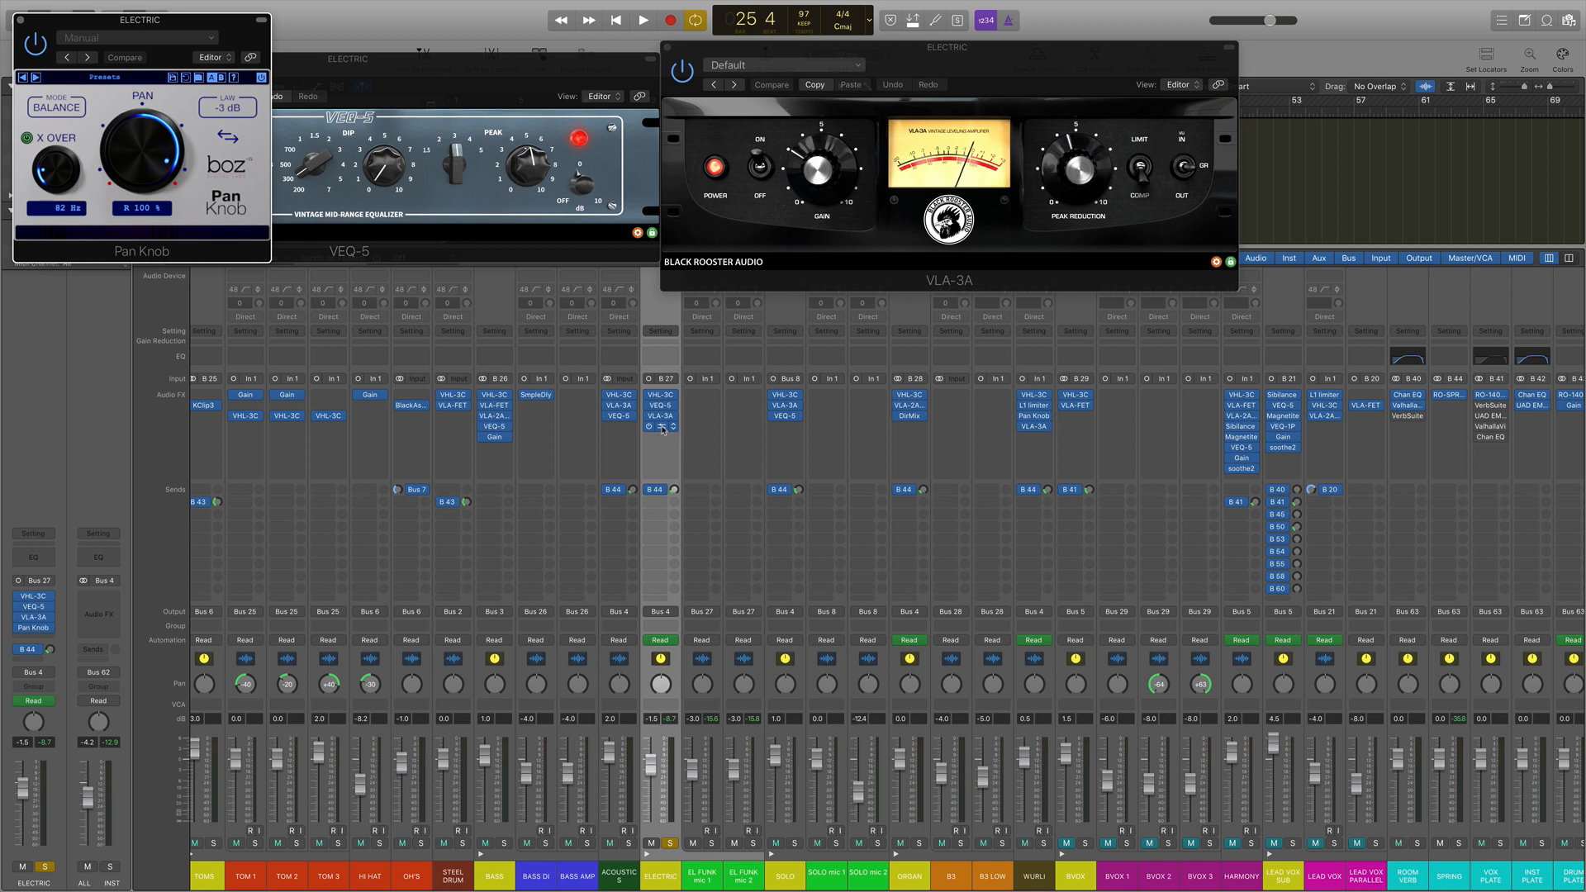
left_click(663, 427)
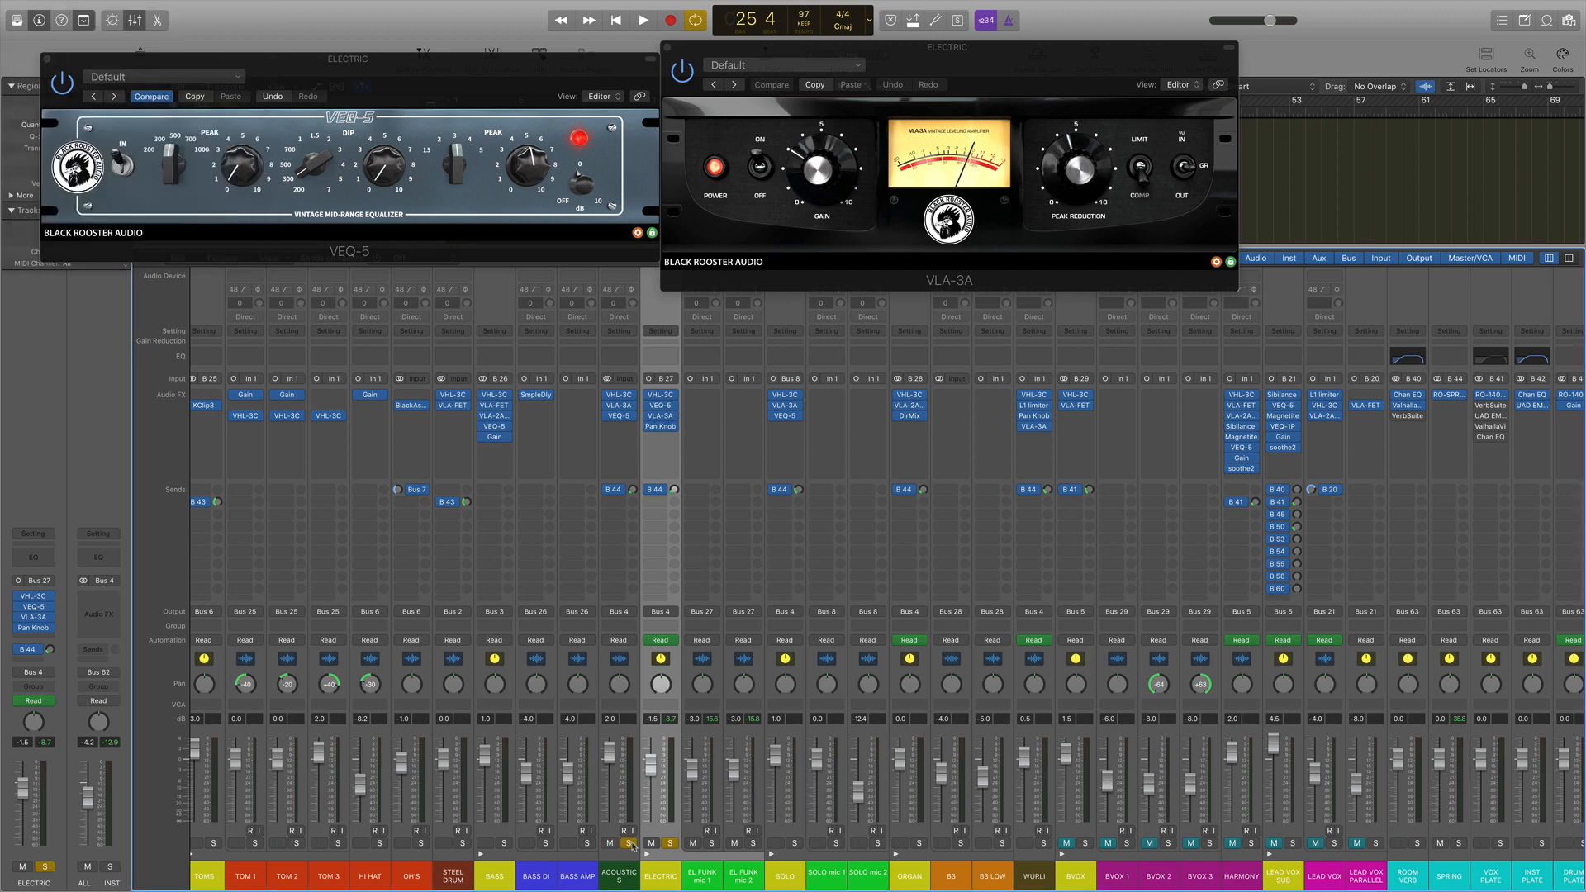
Step: Audition the soloed ACOUSTICS and ELECTRIC channels together, and close the VEQ-5 and VLA-3A windows
key("space")
left_click(47, 59)
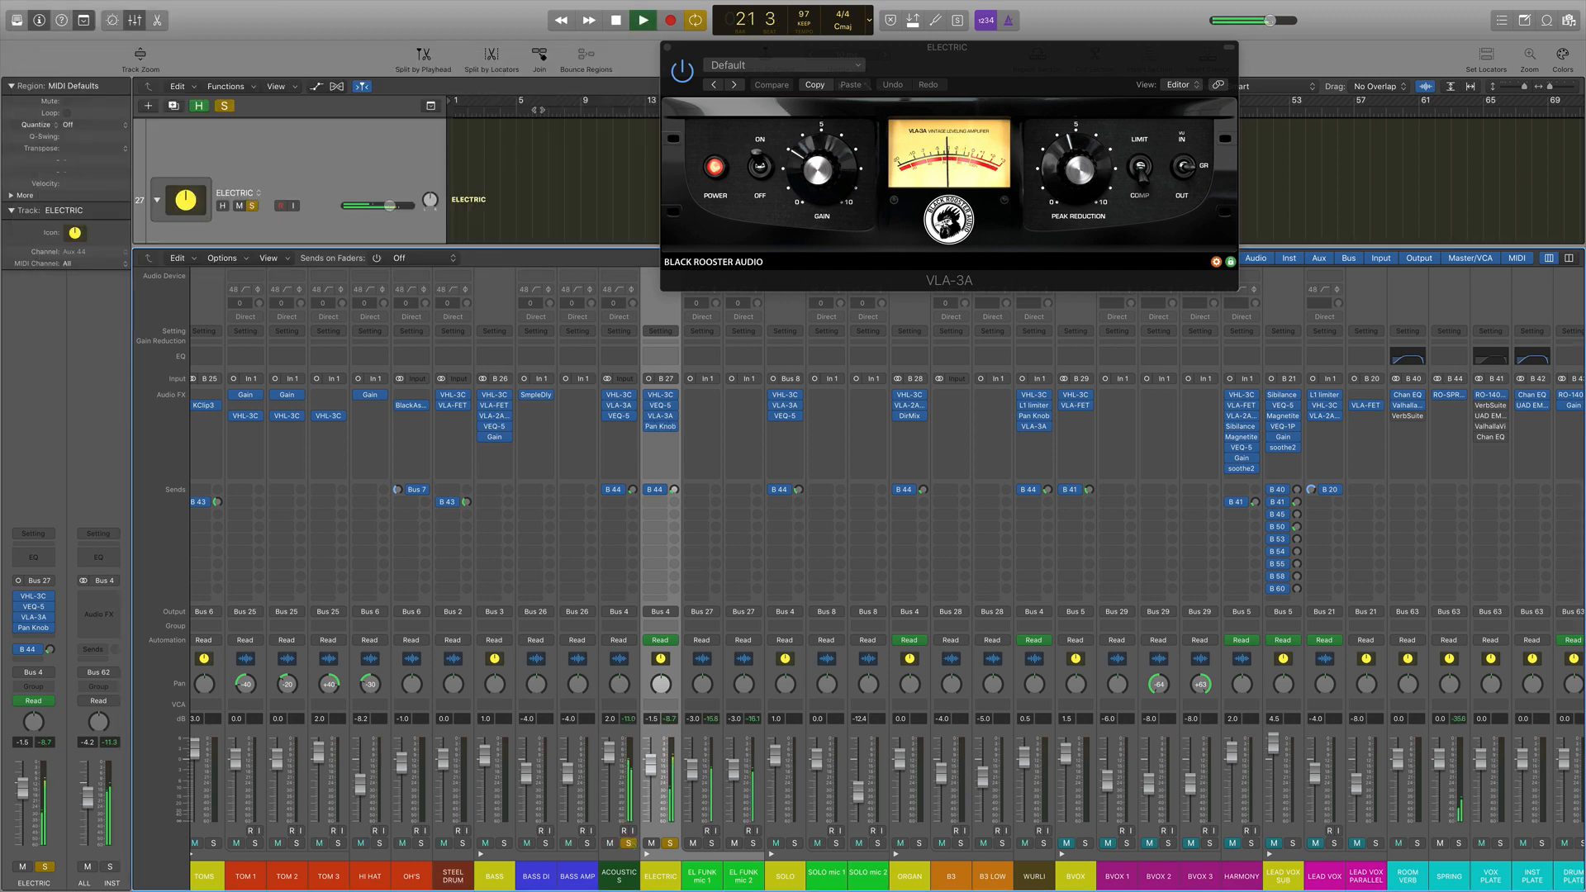
left_click(667, 47)
key("space")
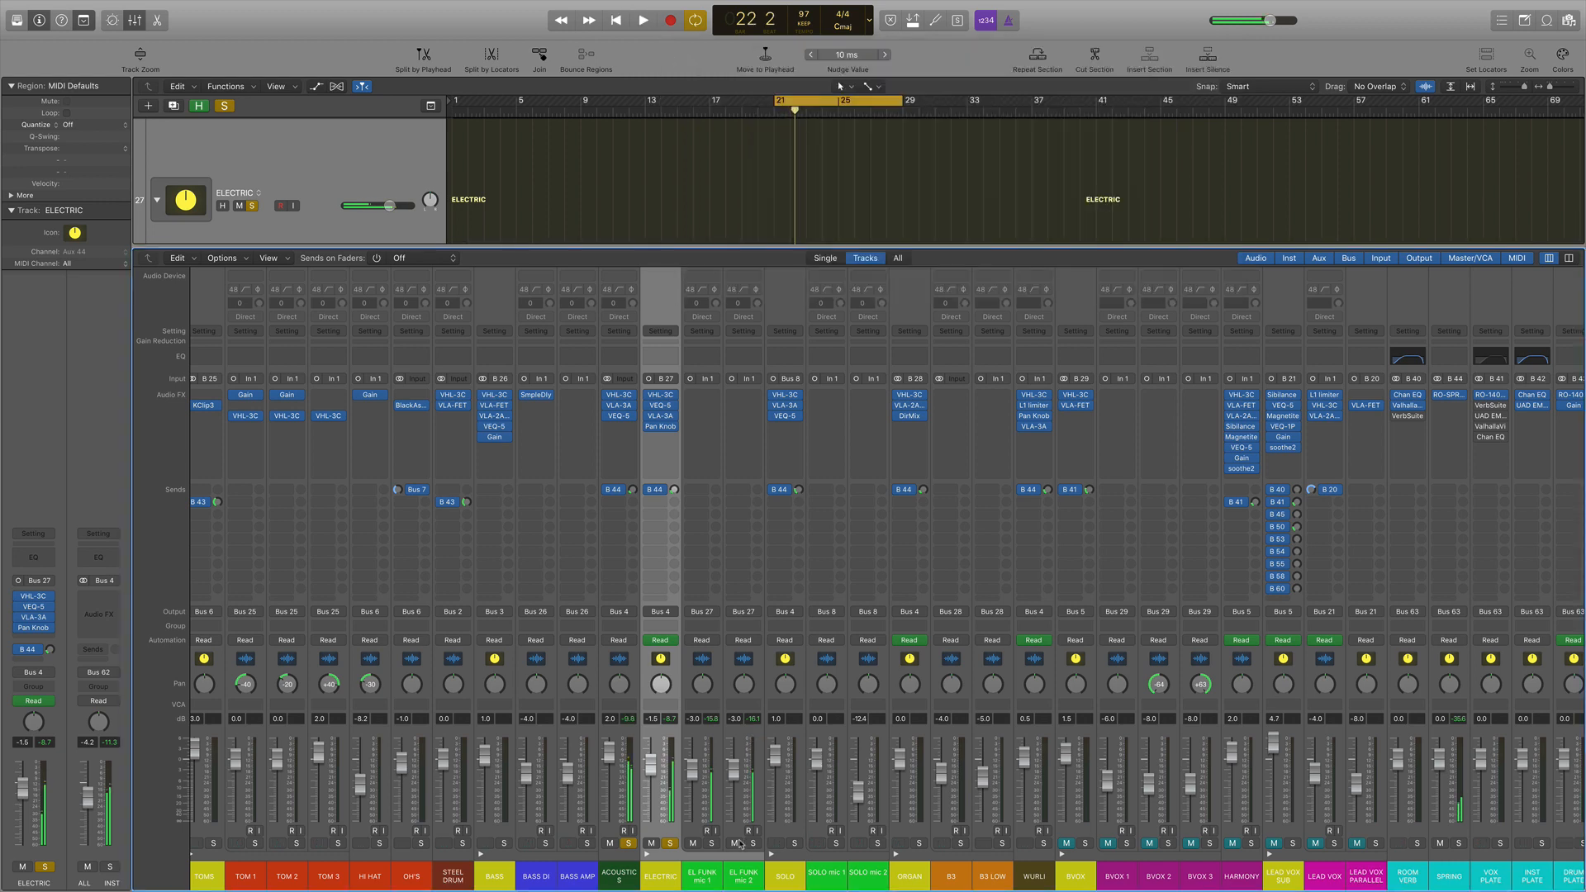
Step: Replace the ACOUSTICS solo with WURLI, play it alongside ELECTRIC, and remove the ELECTRIC solo to leave WURLI alone
left_click(629, 843)
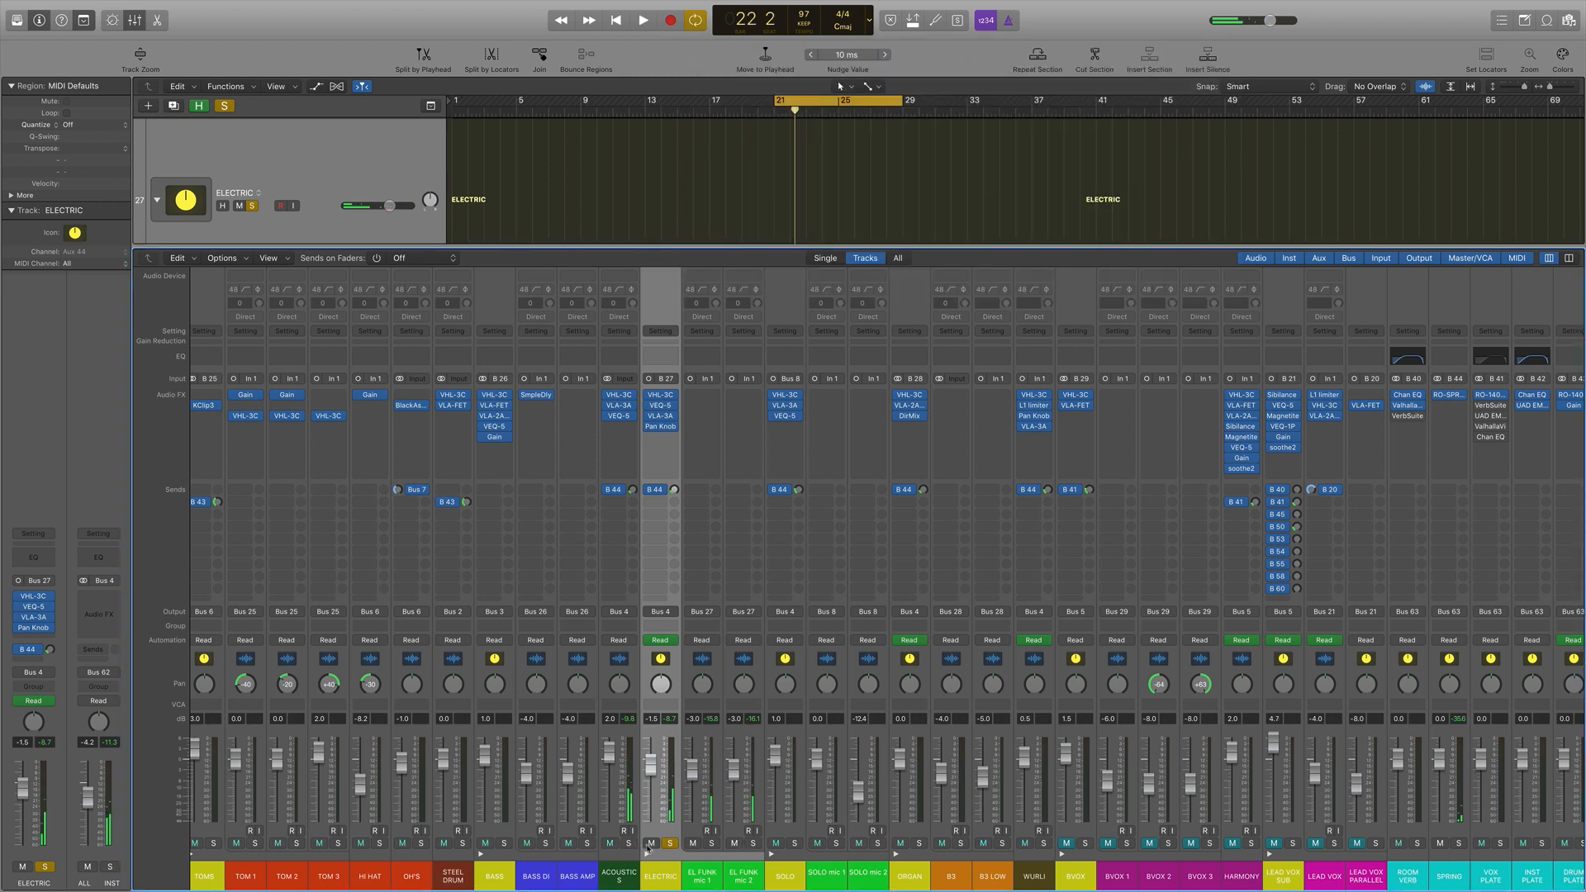
left_click(1044, 843)
key("space")
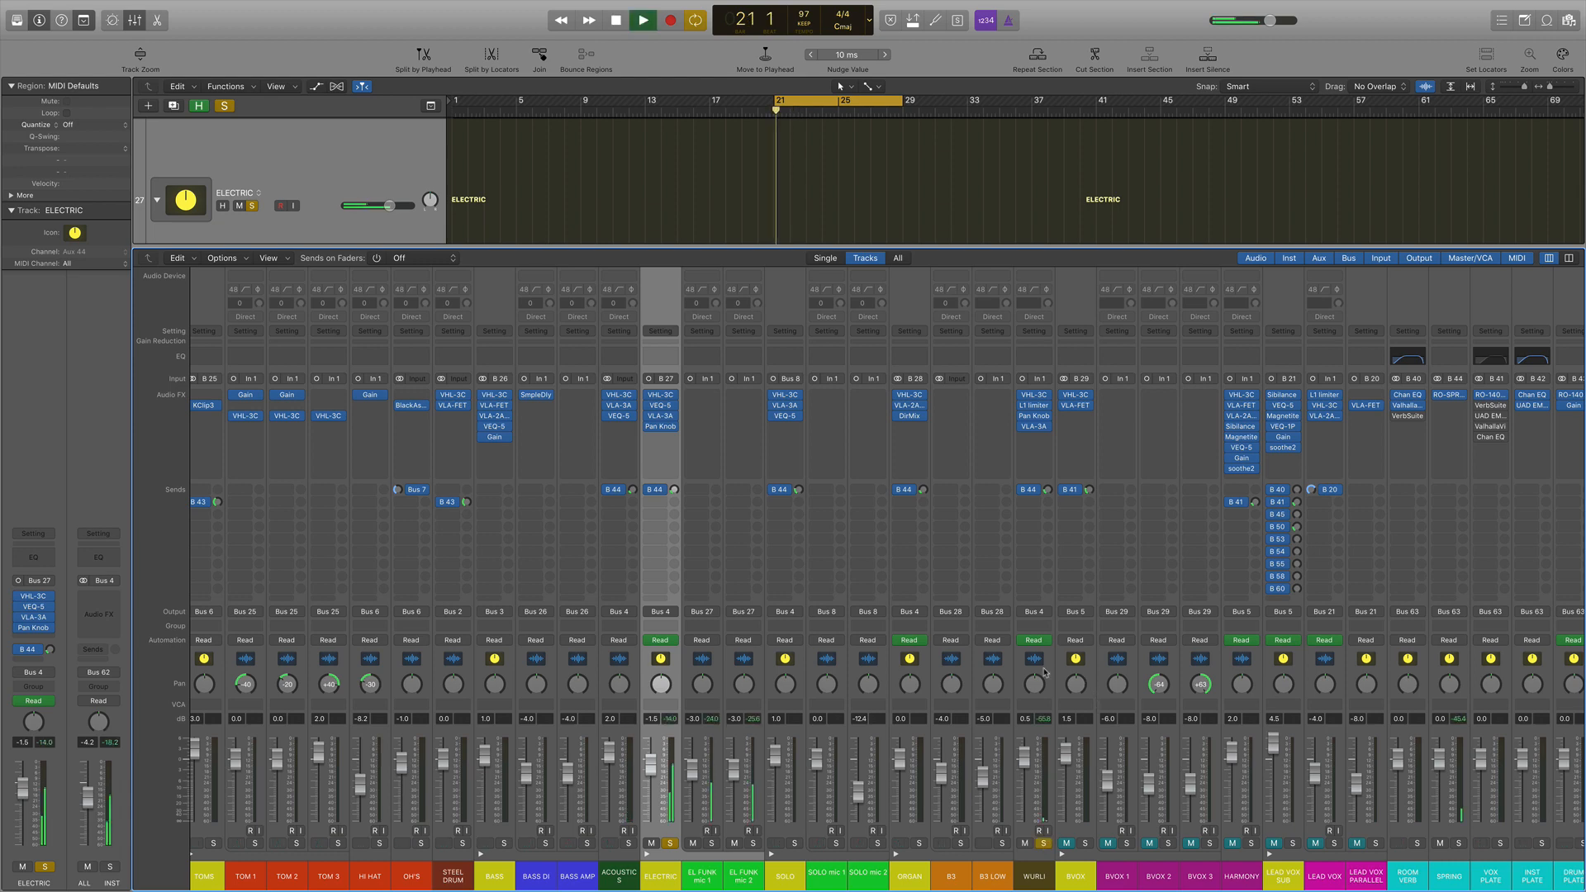
left_click(1036, 661)
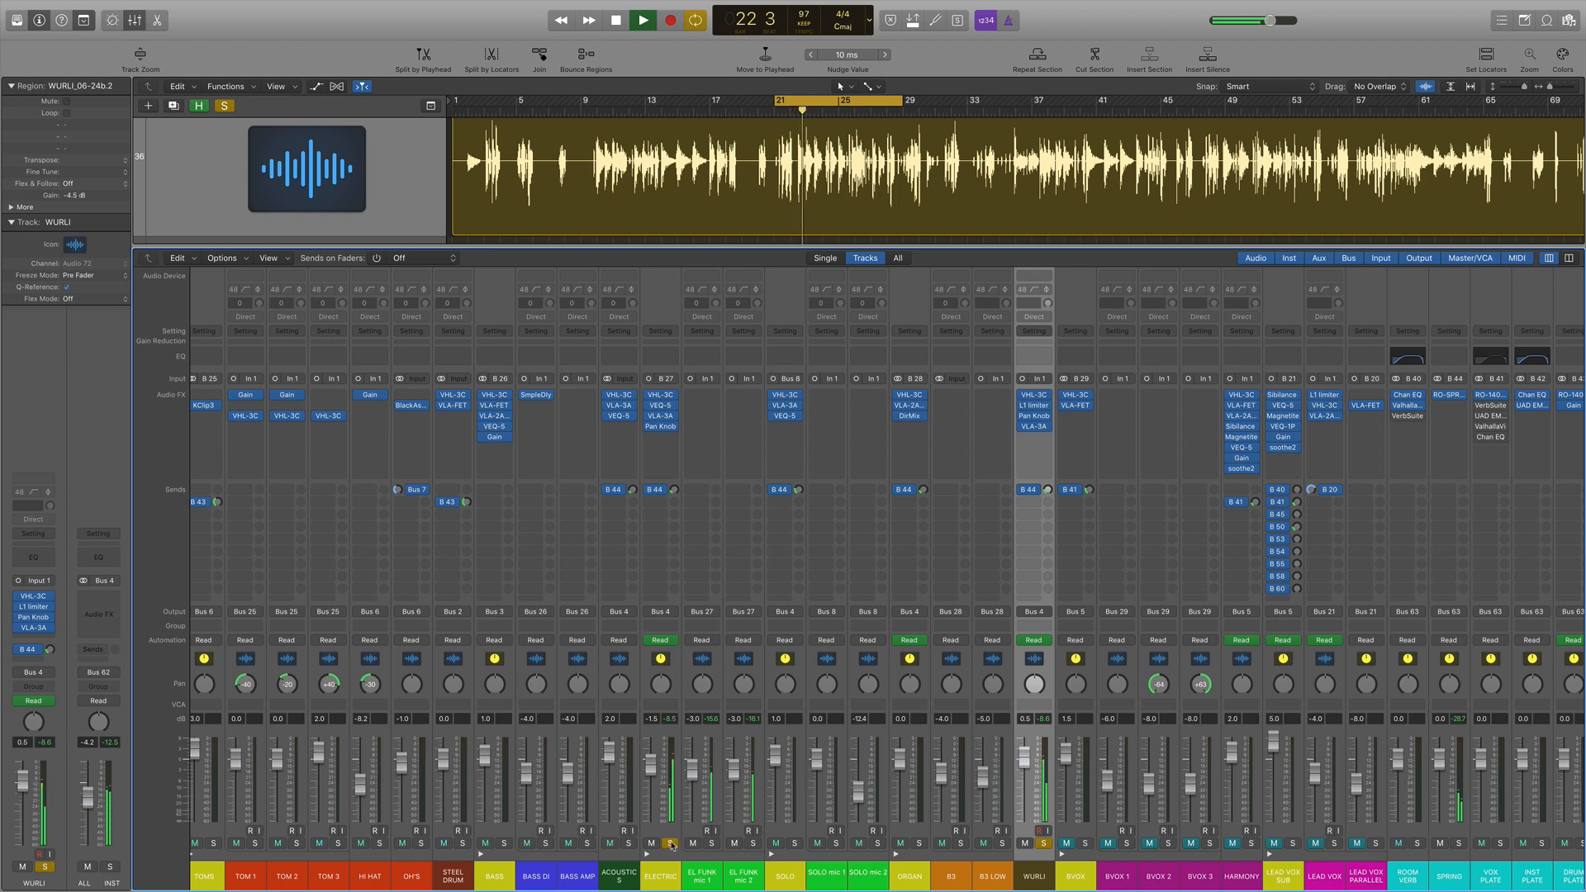
key("space")
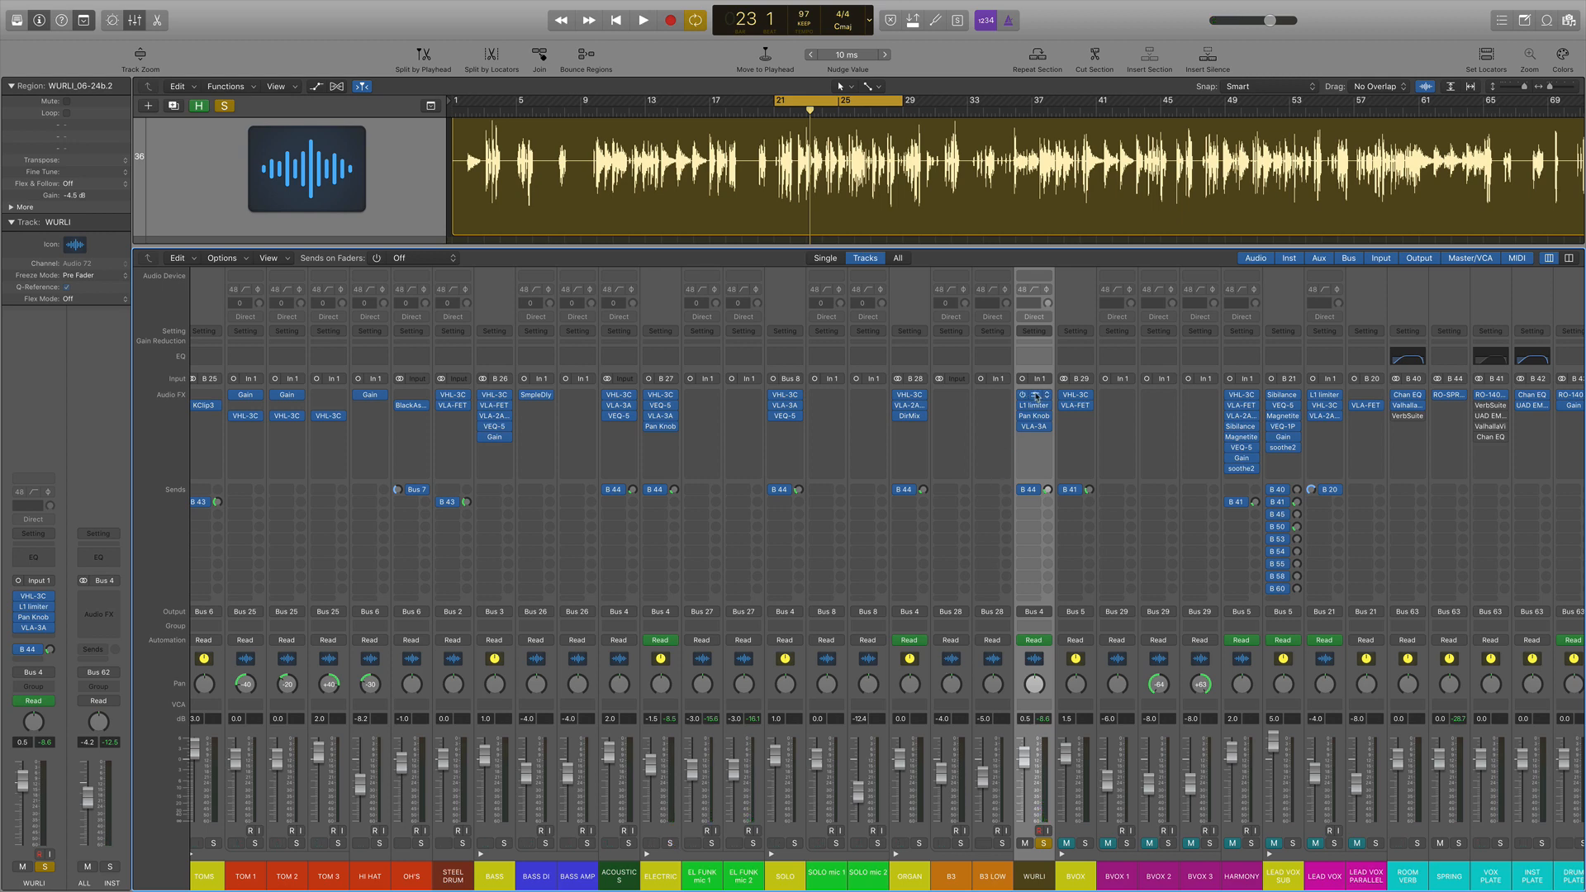
Step: View the WURLI channel's VHL-3C filter, close it, and open its L1 limiter
left_click(1036, 397)
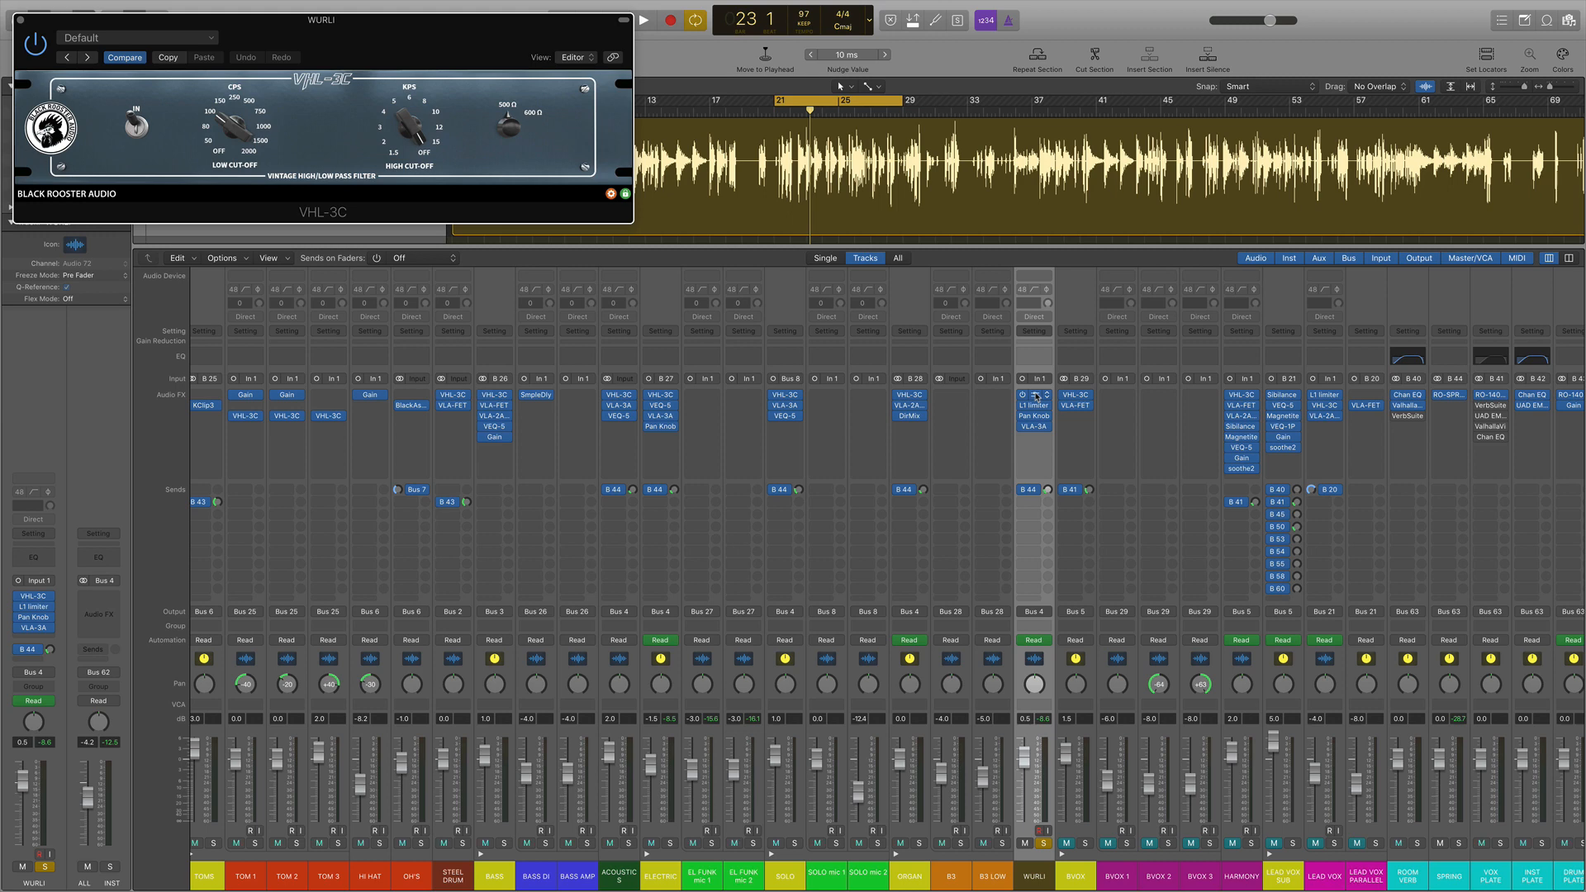
left_click(1035, 397)
left_click(1035, 405)
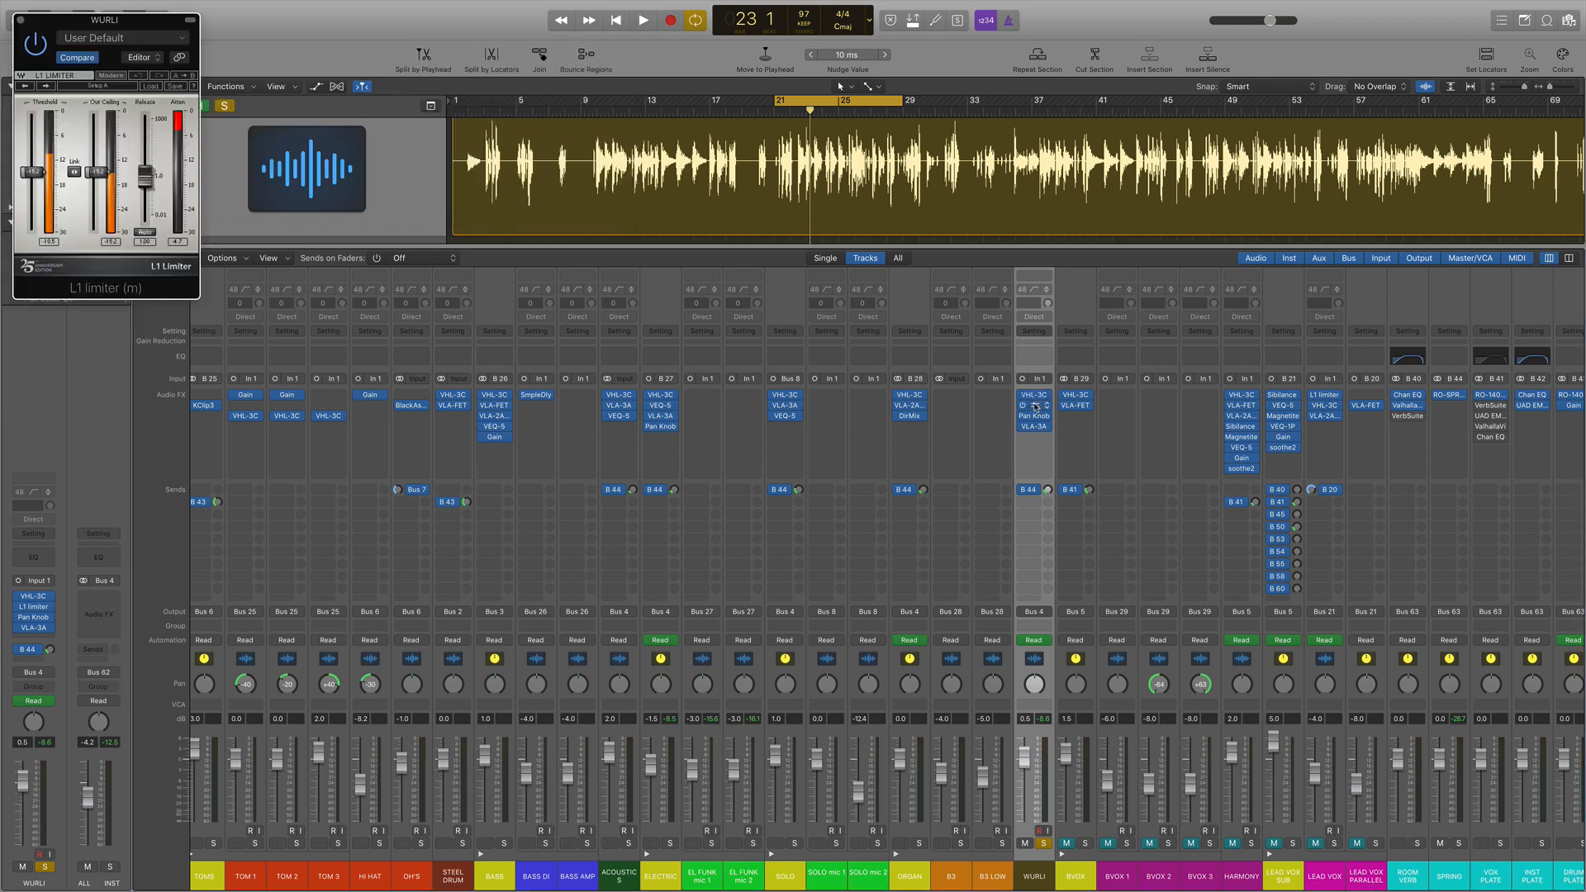
Step: Hide the mixer and bring the WURLI track's waveform into full view at a slightly taller track height
key("x")
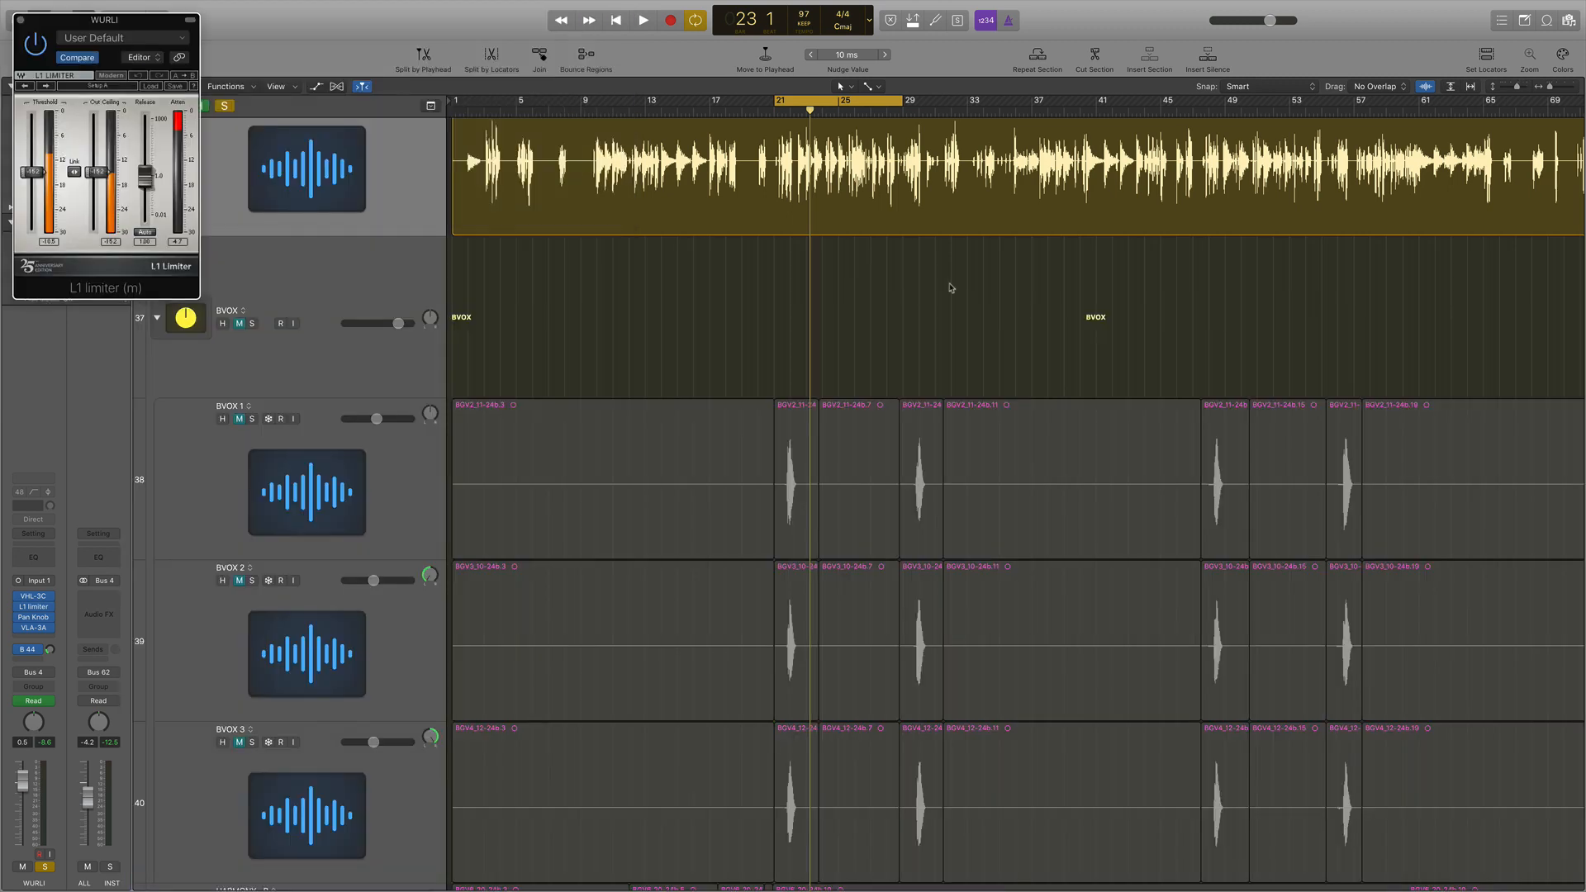
scroll(948, 290, "up", 2)
key("super+Down")
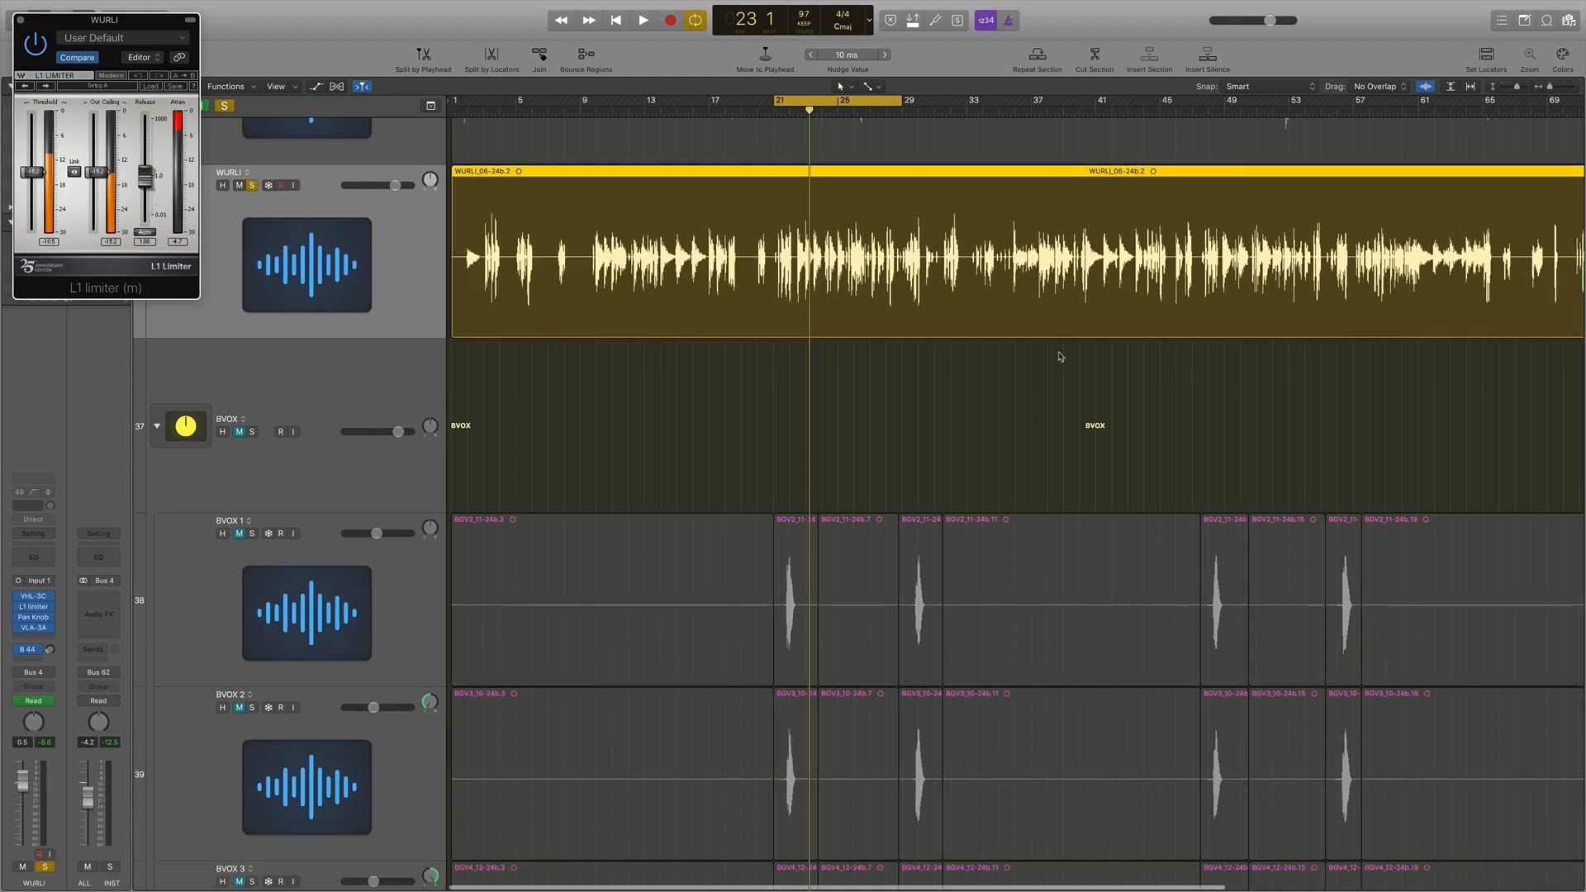
Step: Zoom in on the WURLI track, audition it soloed through its L1 limiter, and close the plug-in
key("super+Right")
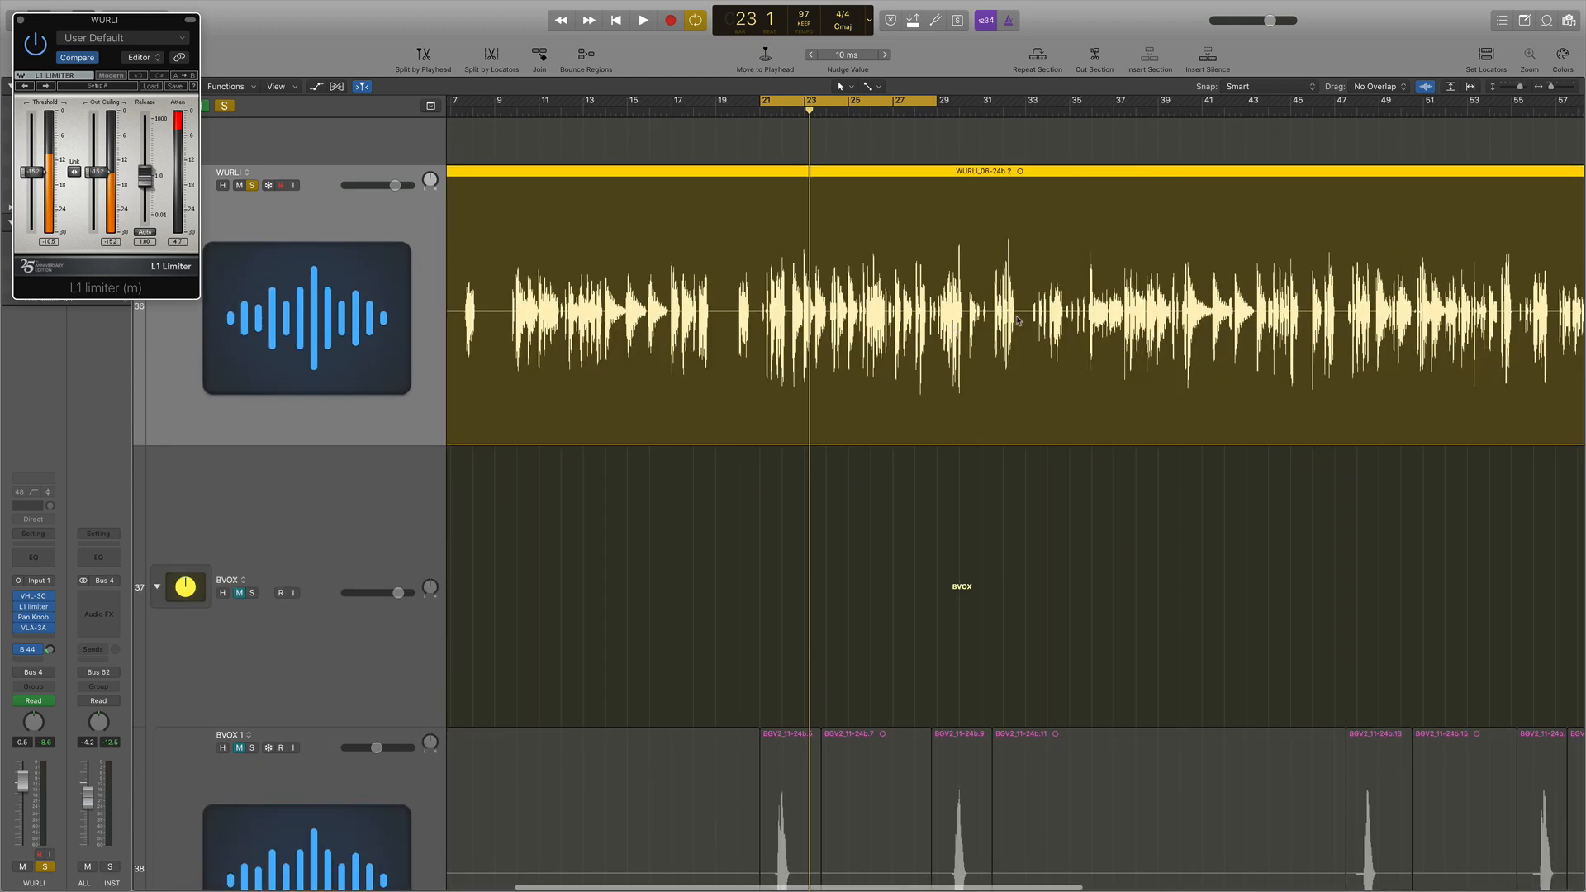
key("space")
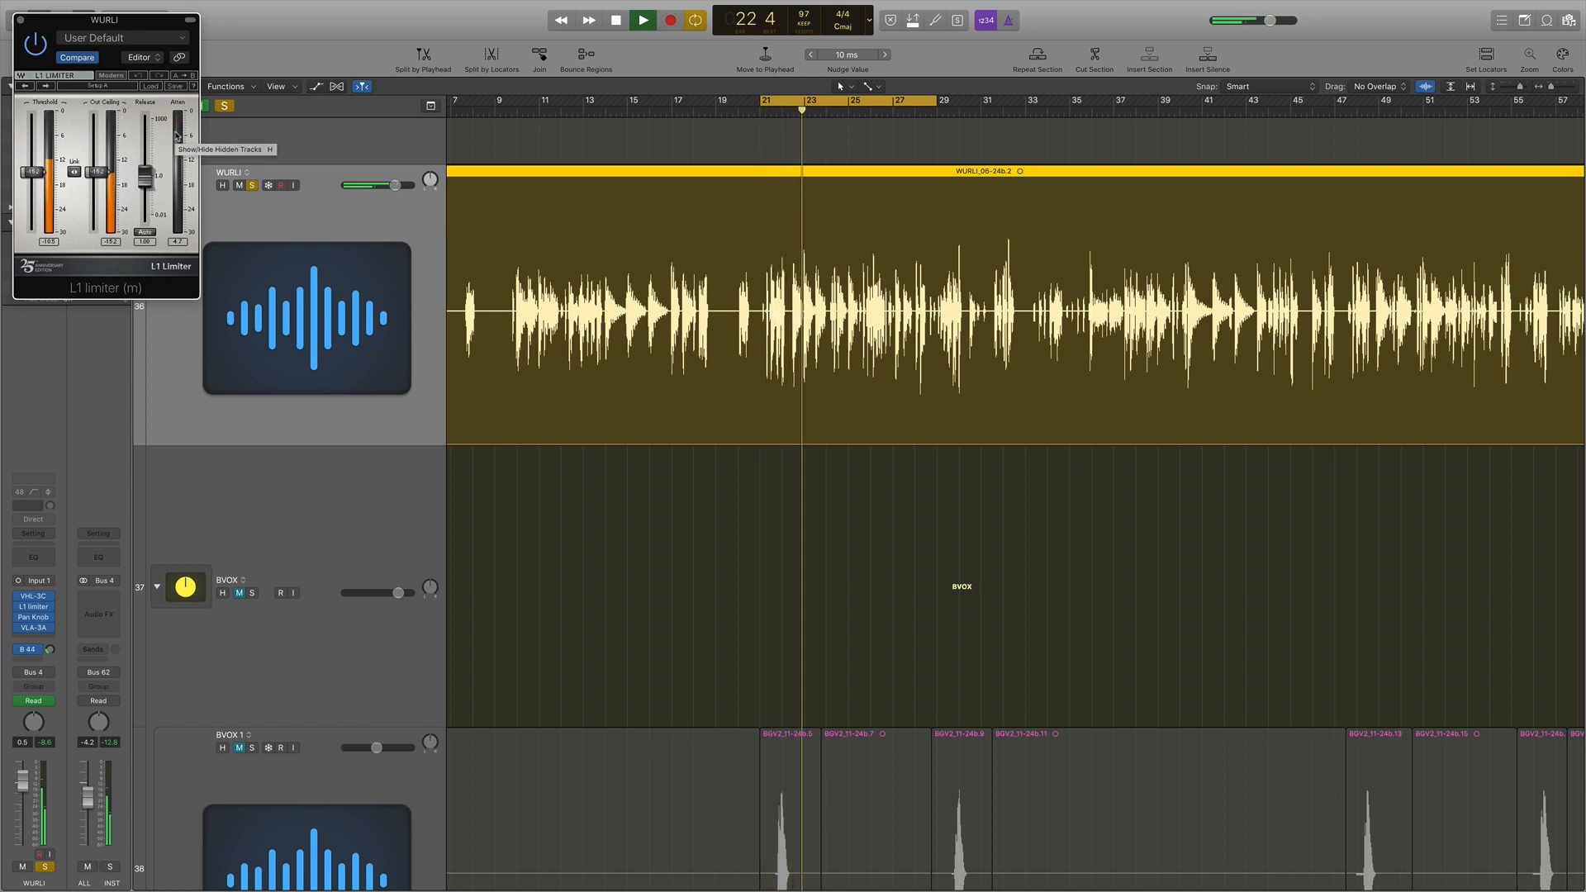
key("space")
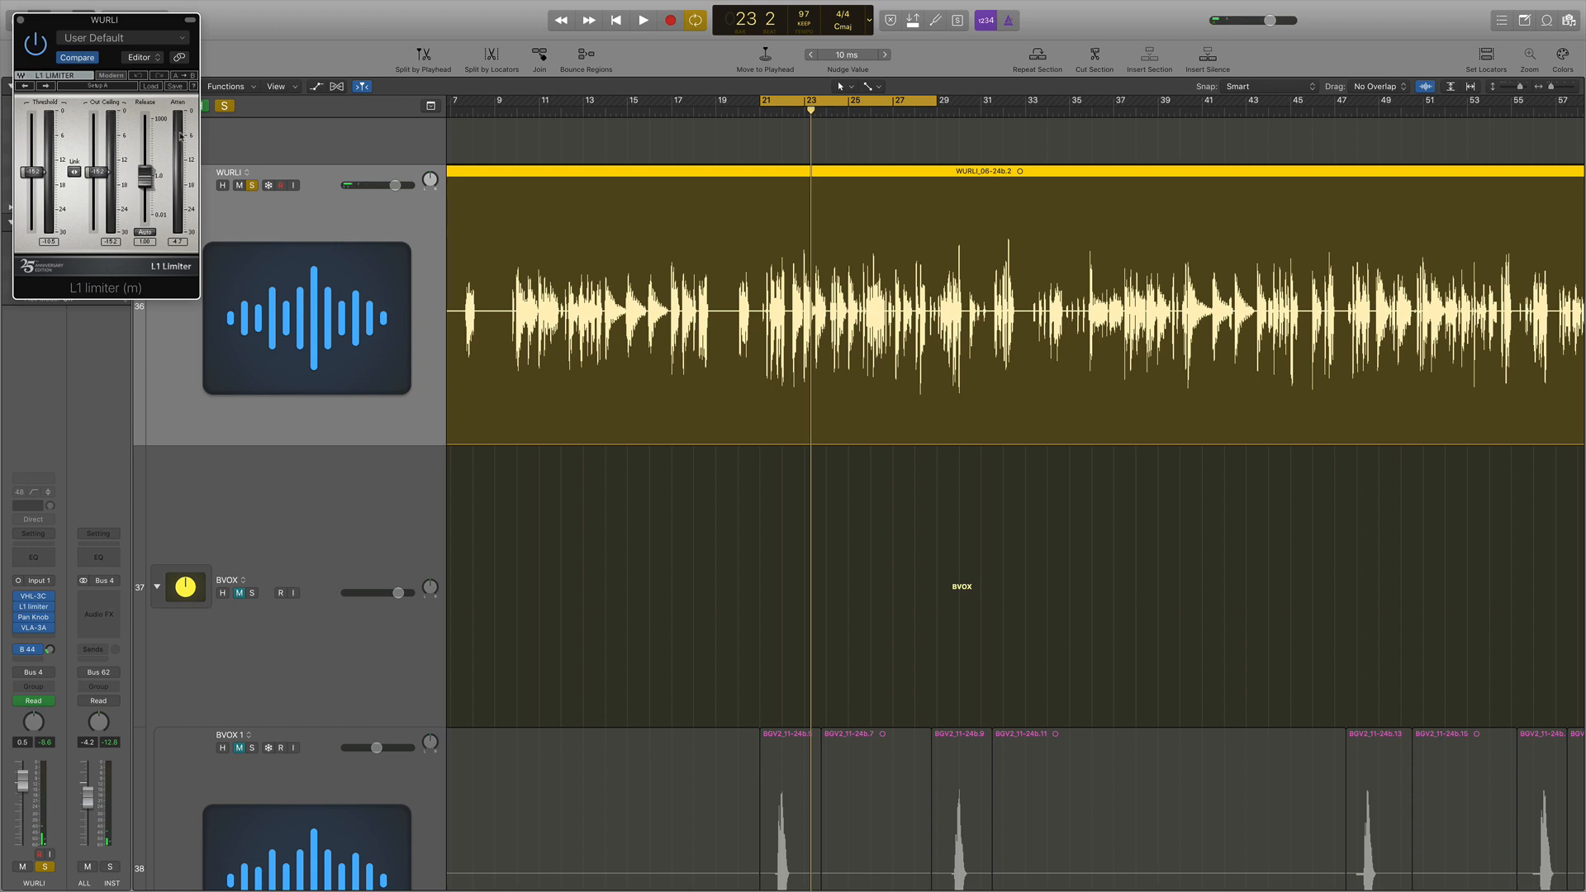
left_click(20, 21)
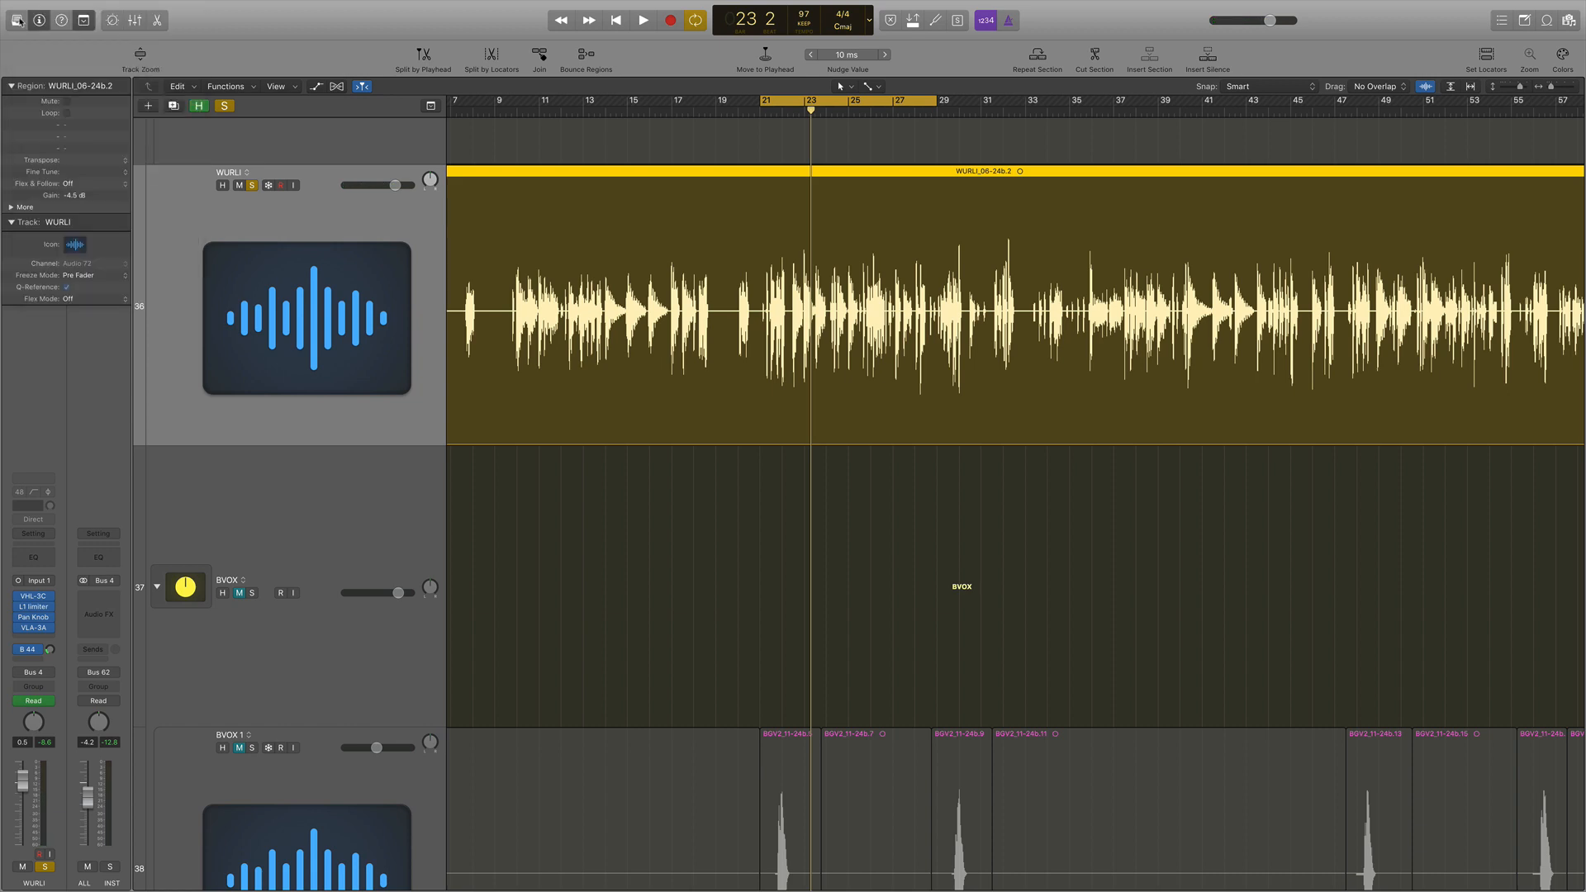
Step: Show the mixer, inspect the WURLI channel's Pan Knob plug-in, and audition the channel through its VLA-3A compressor
key("x")
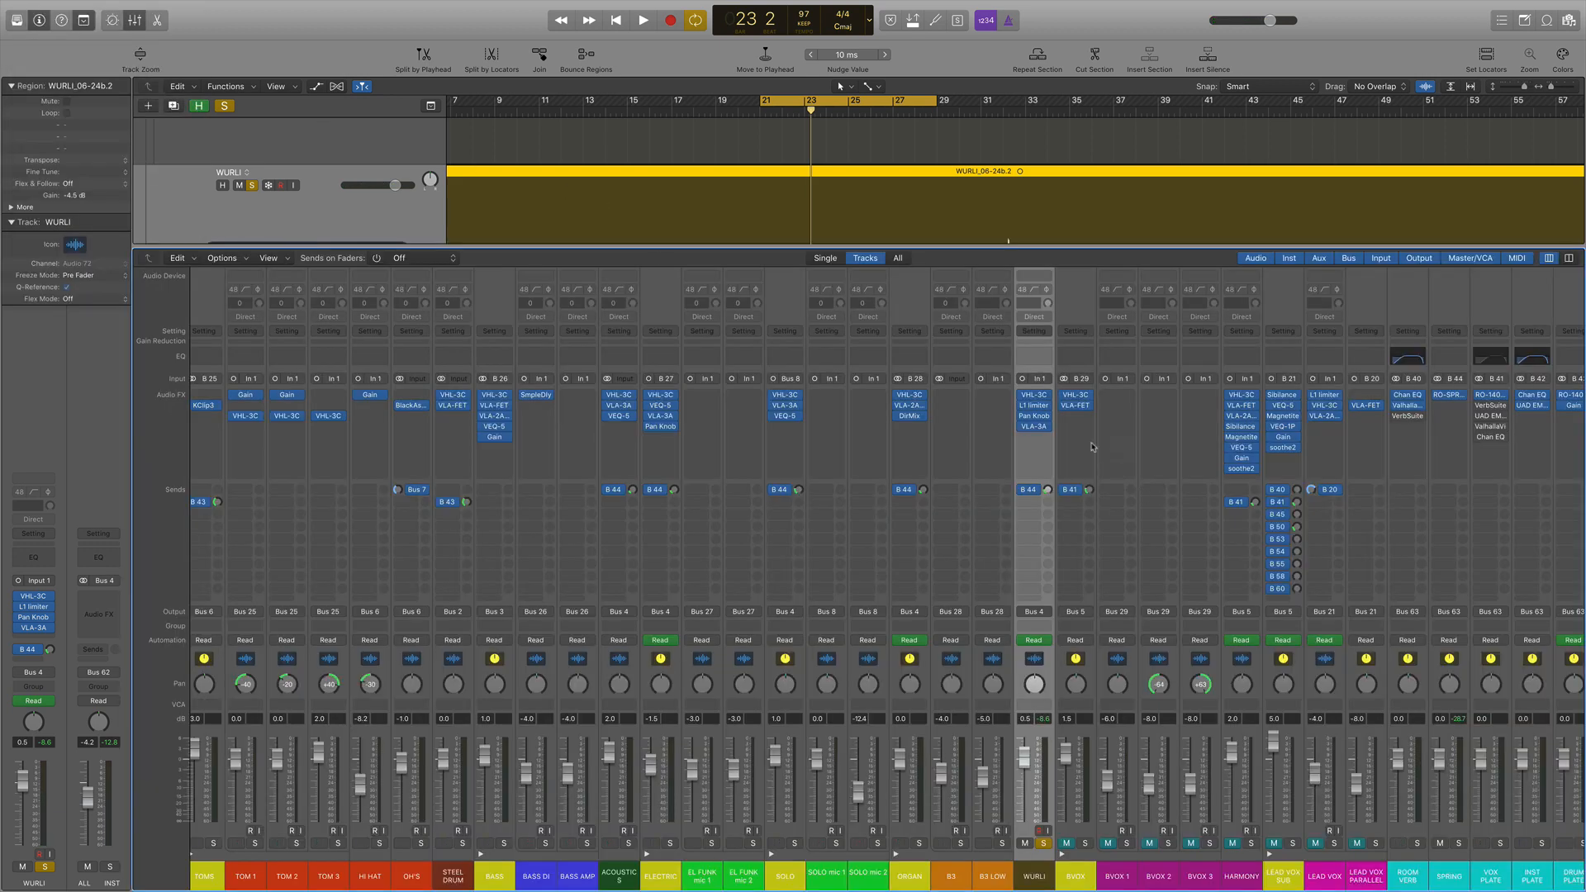
left_click(1038, 417)
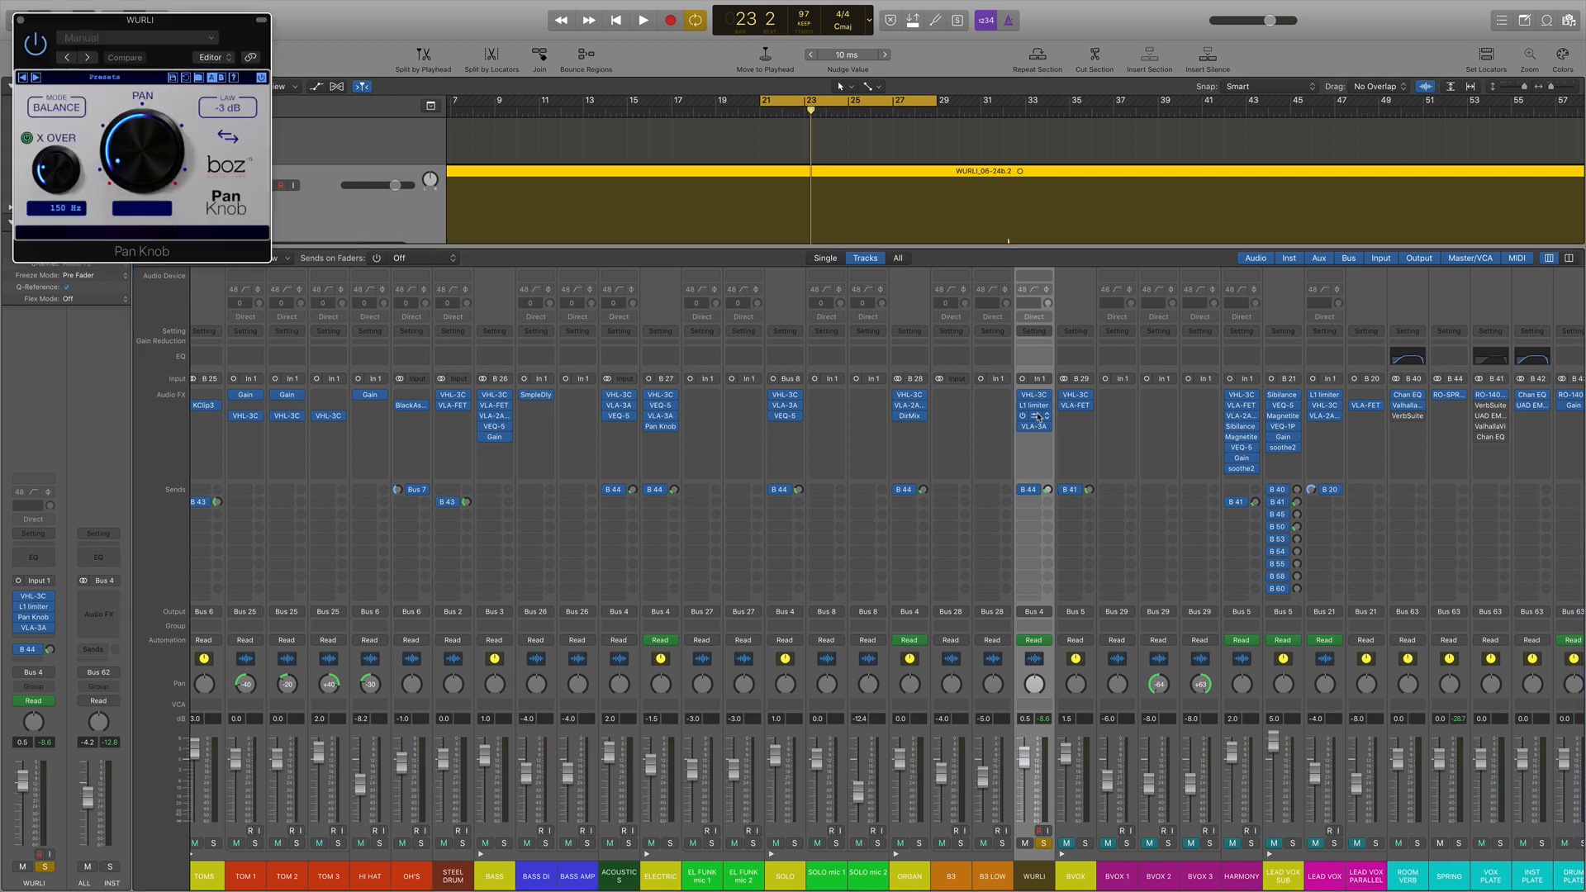
left_click(1036, 426)
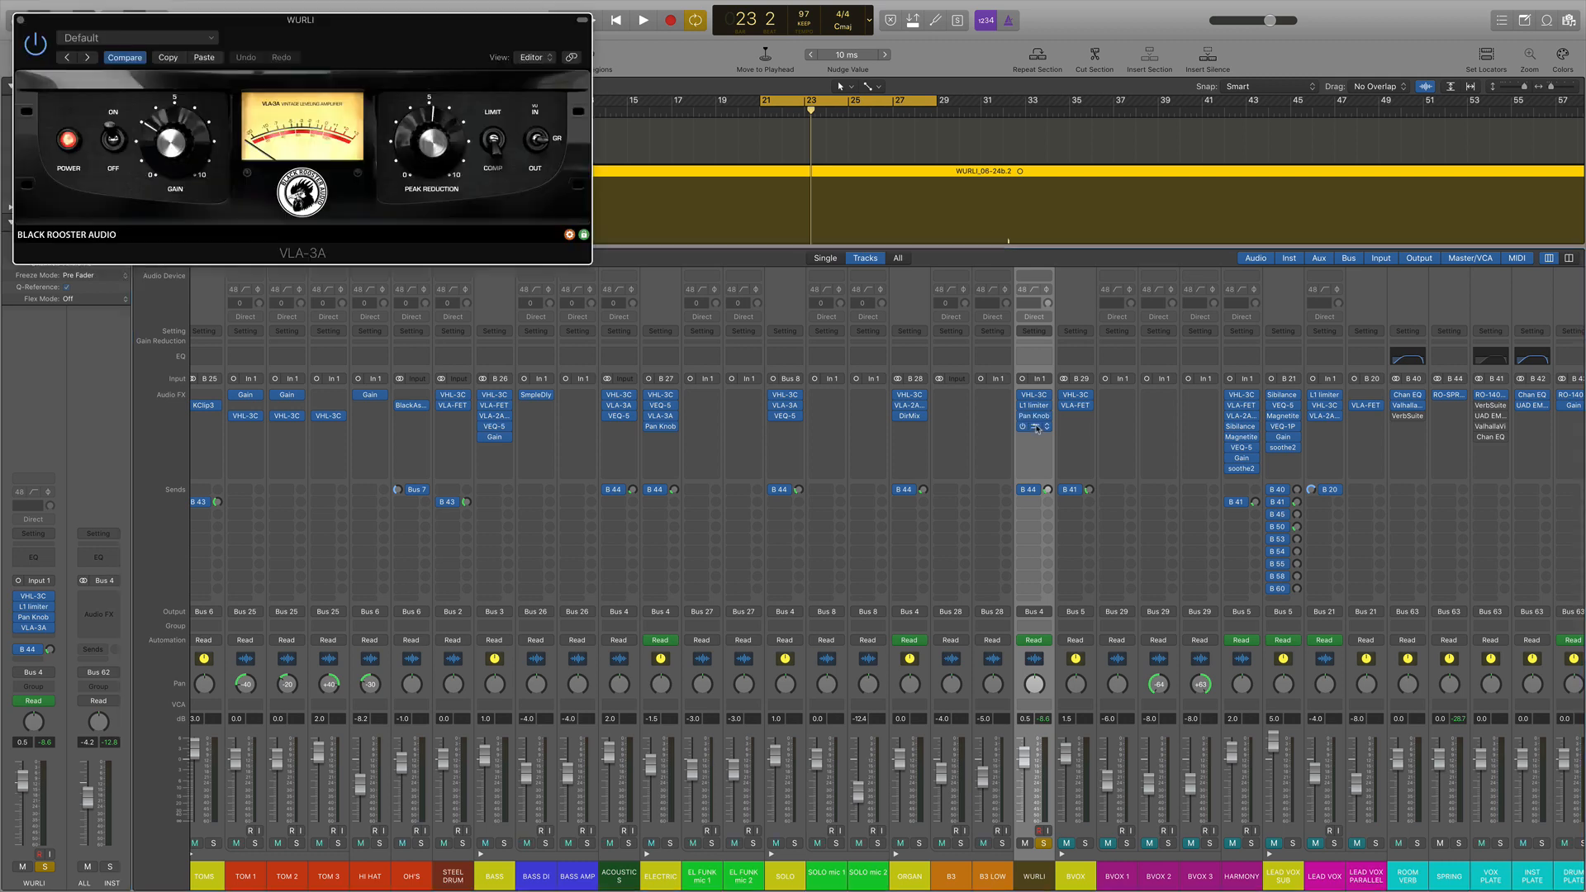
key("space")
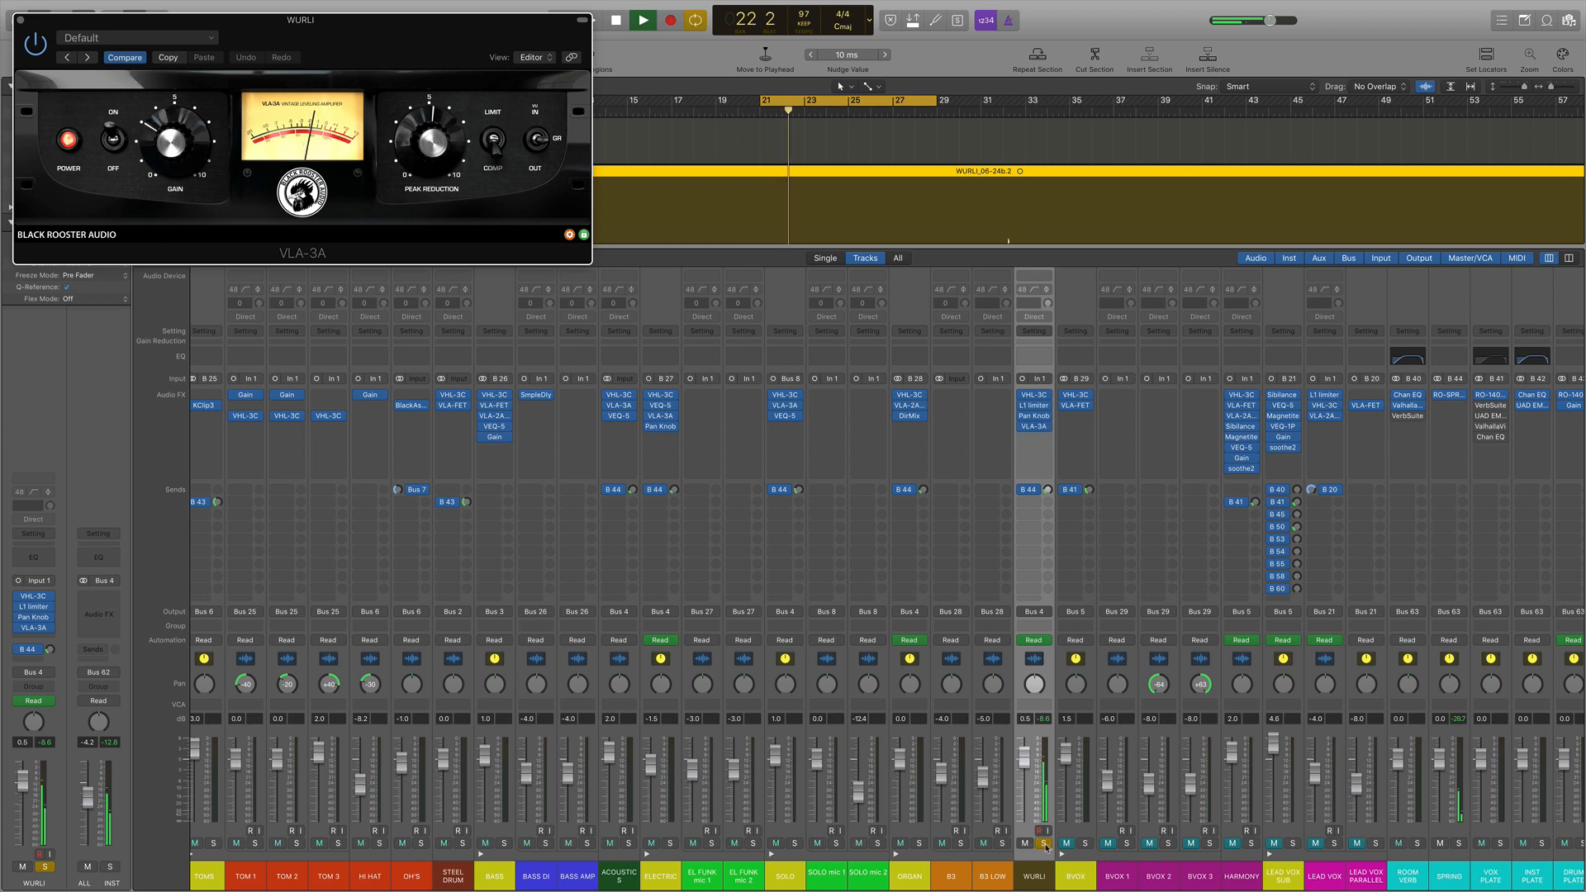
Step: Unsolo WURLI and solo the ORGAN channel, then close the VLA-3A plug-in and stop playback
left_click(1043, 844)
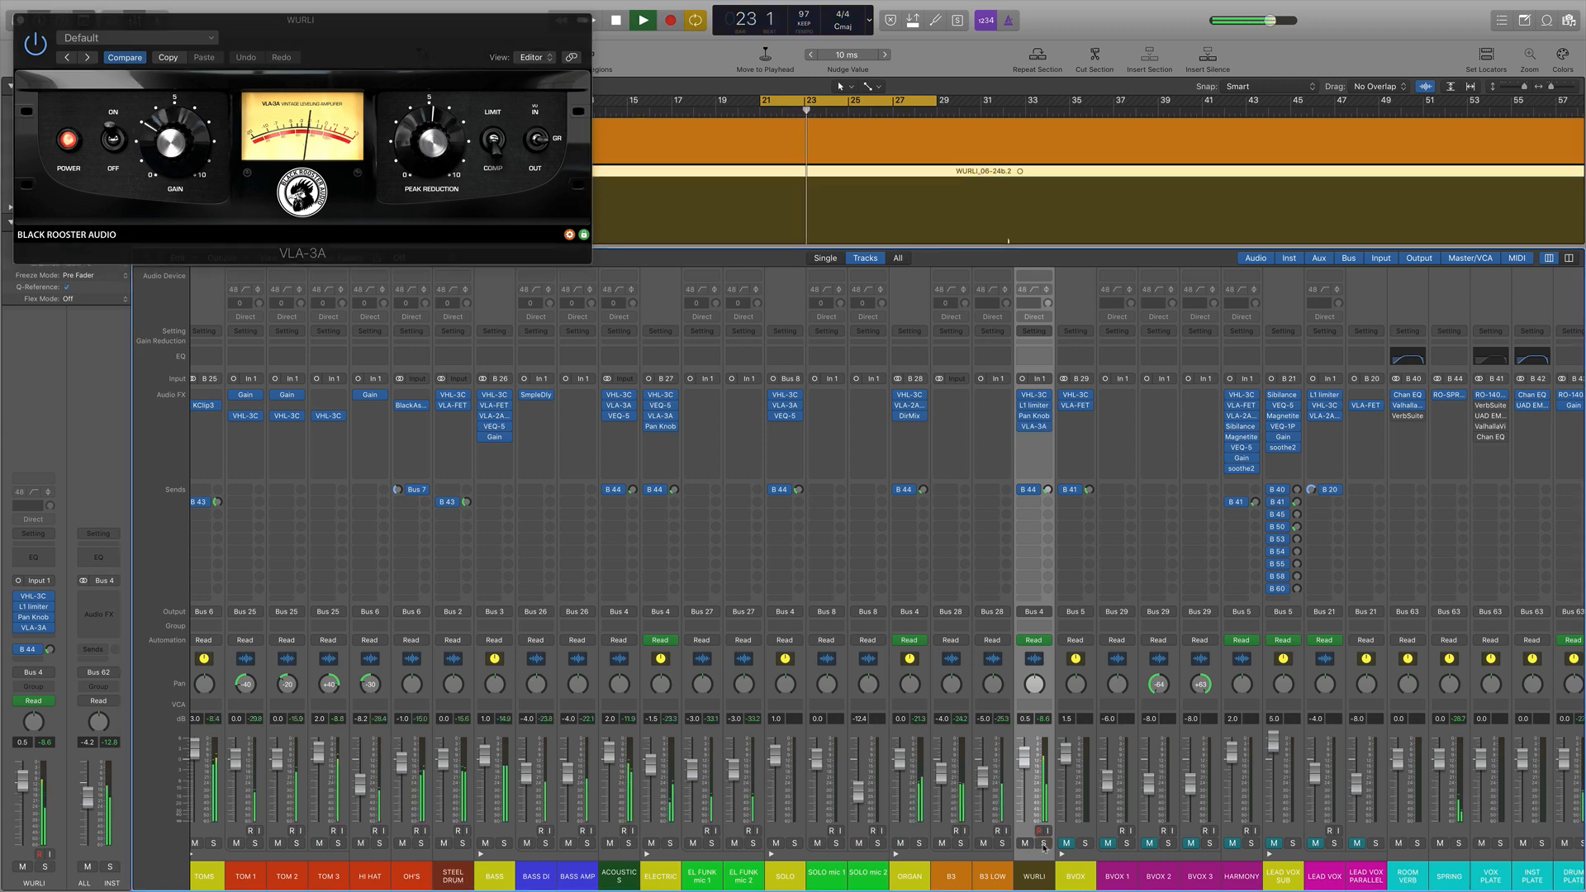
left_click(919, 843)
left_click(901, 623)
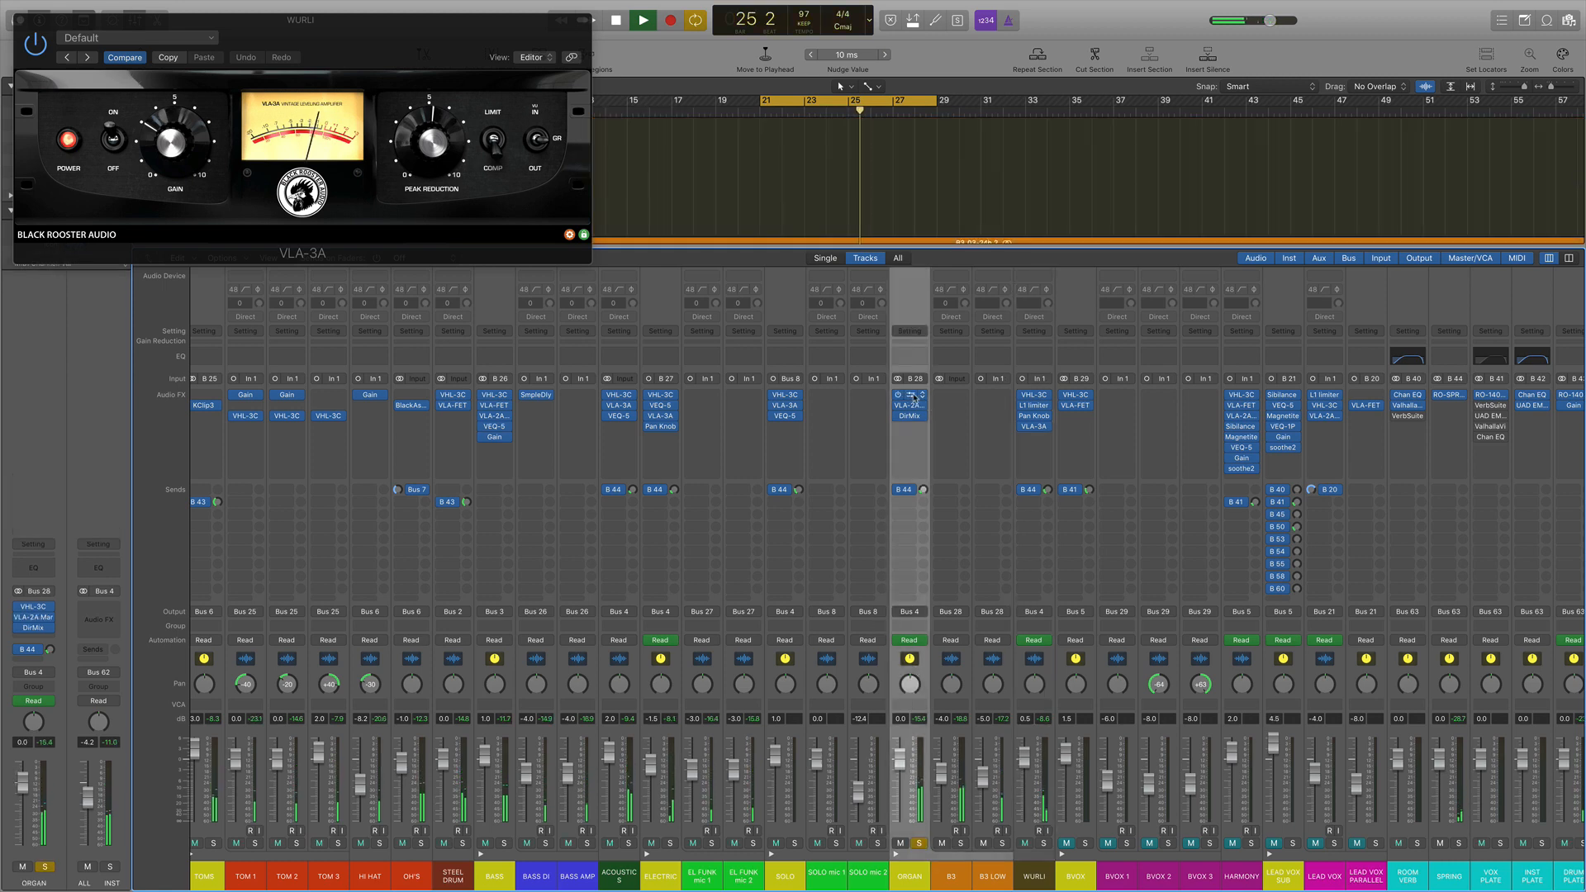
left_click(19, 19)
key("space")
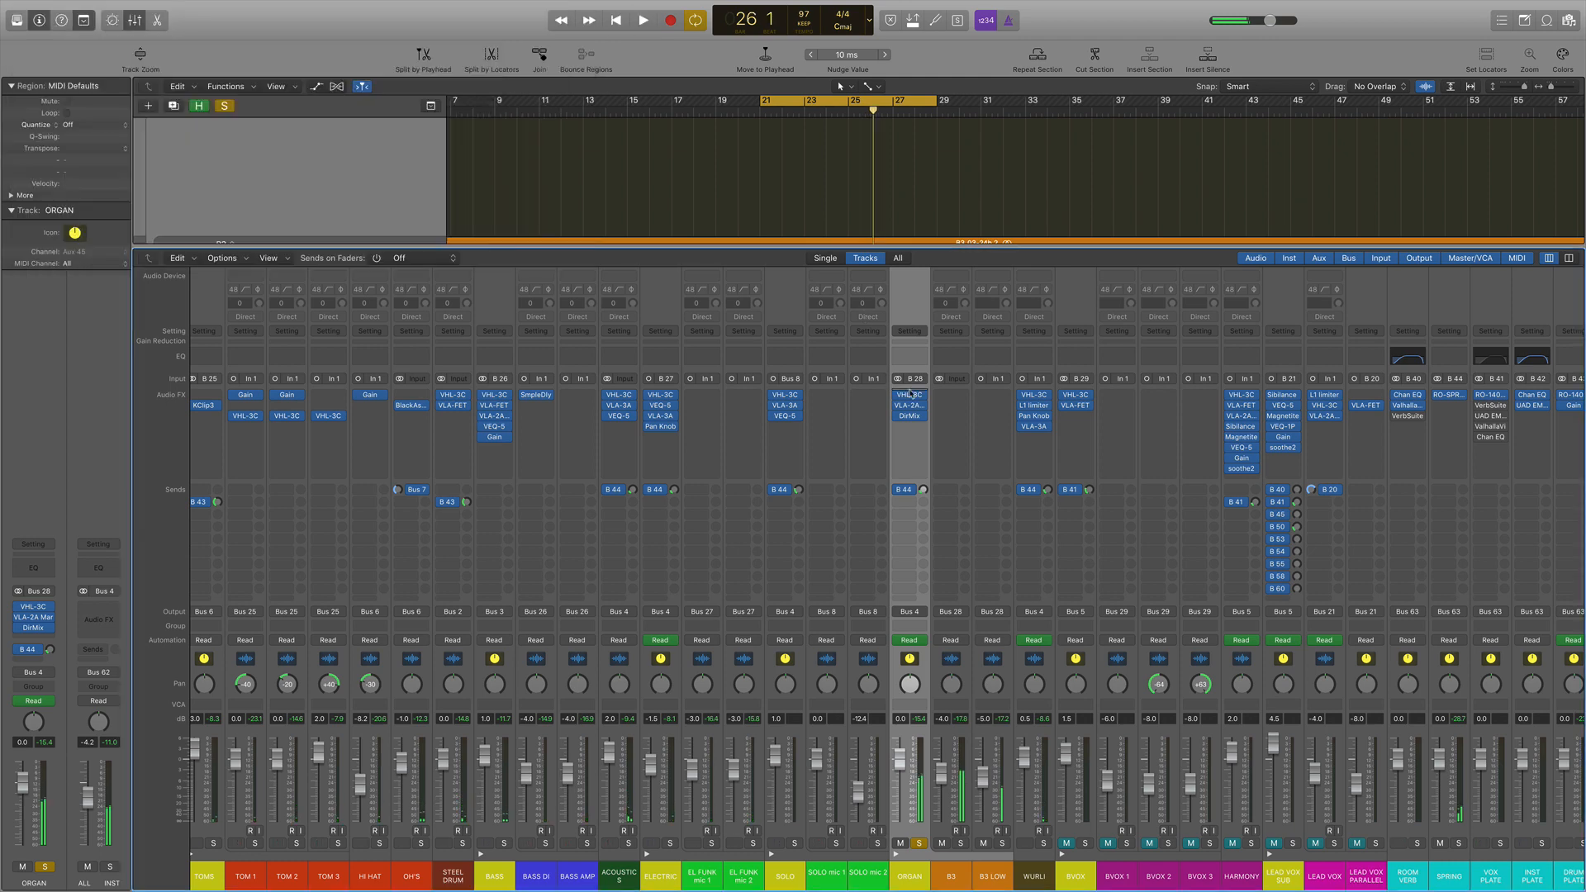
Step: Inspect the ORGAN channel's VHL-3C filter settings and audition the channel through its VLA-2A Mark II compressor
left_click(911, 397)
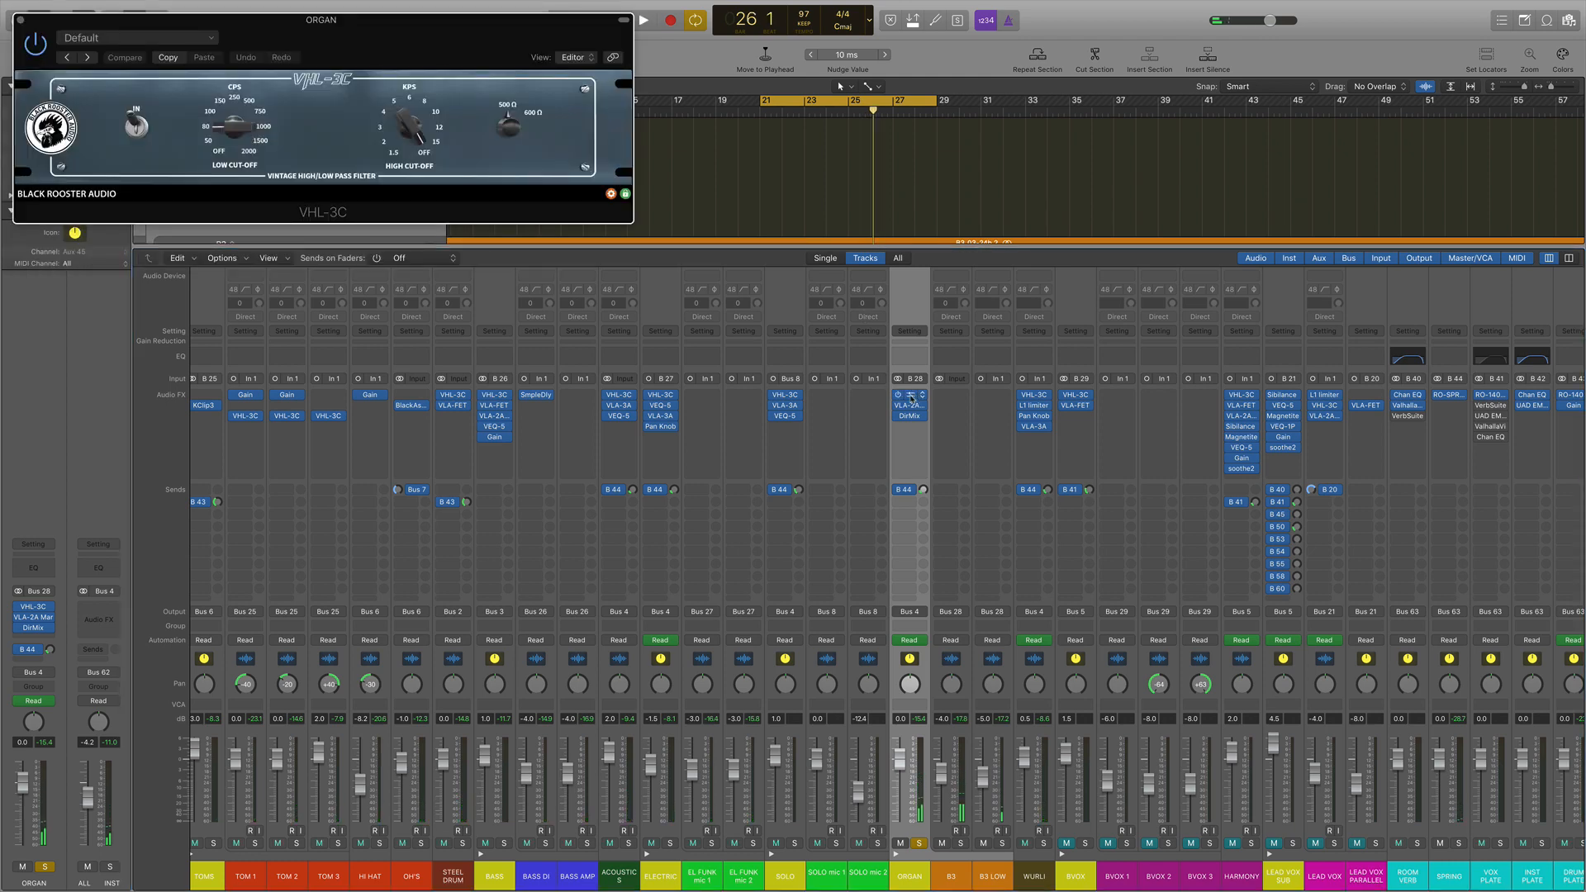
left_click(910, 397)
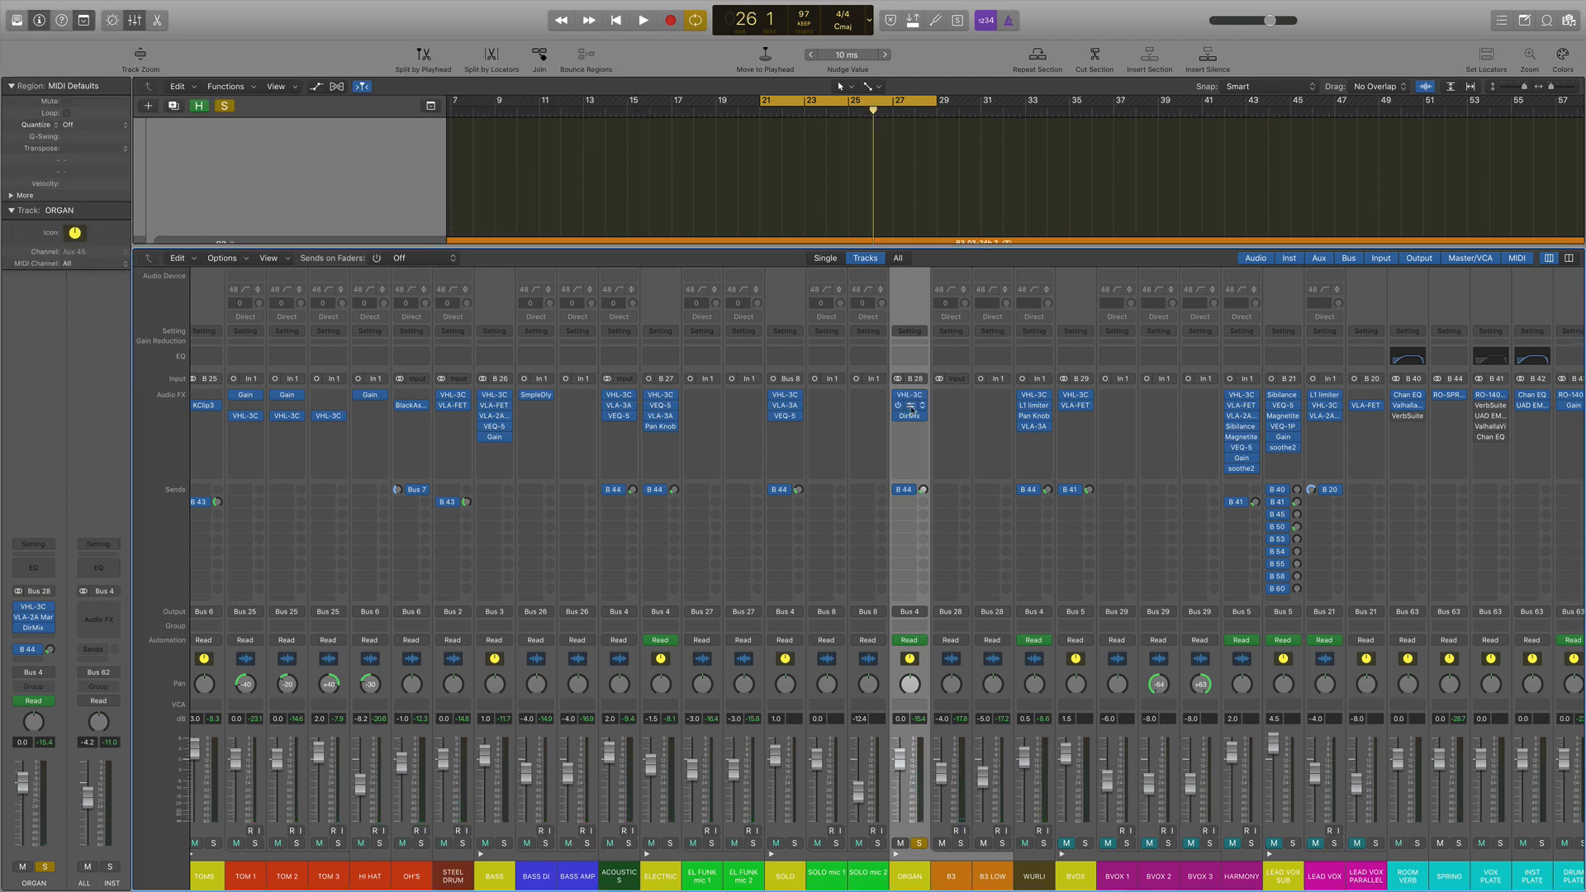
left_click(912, 406)
key("space")
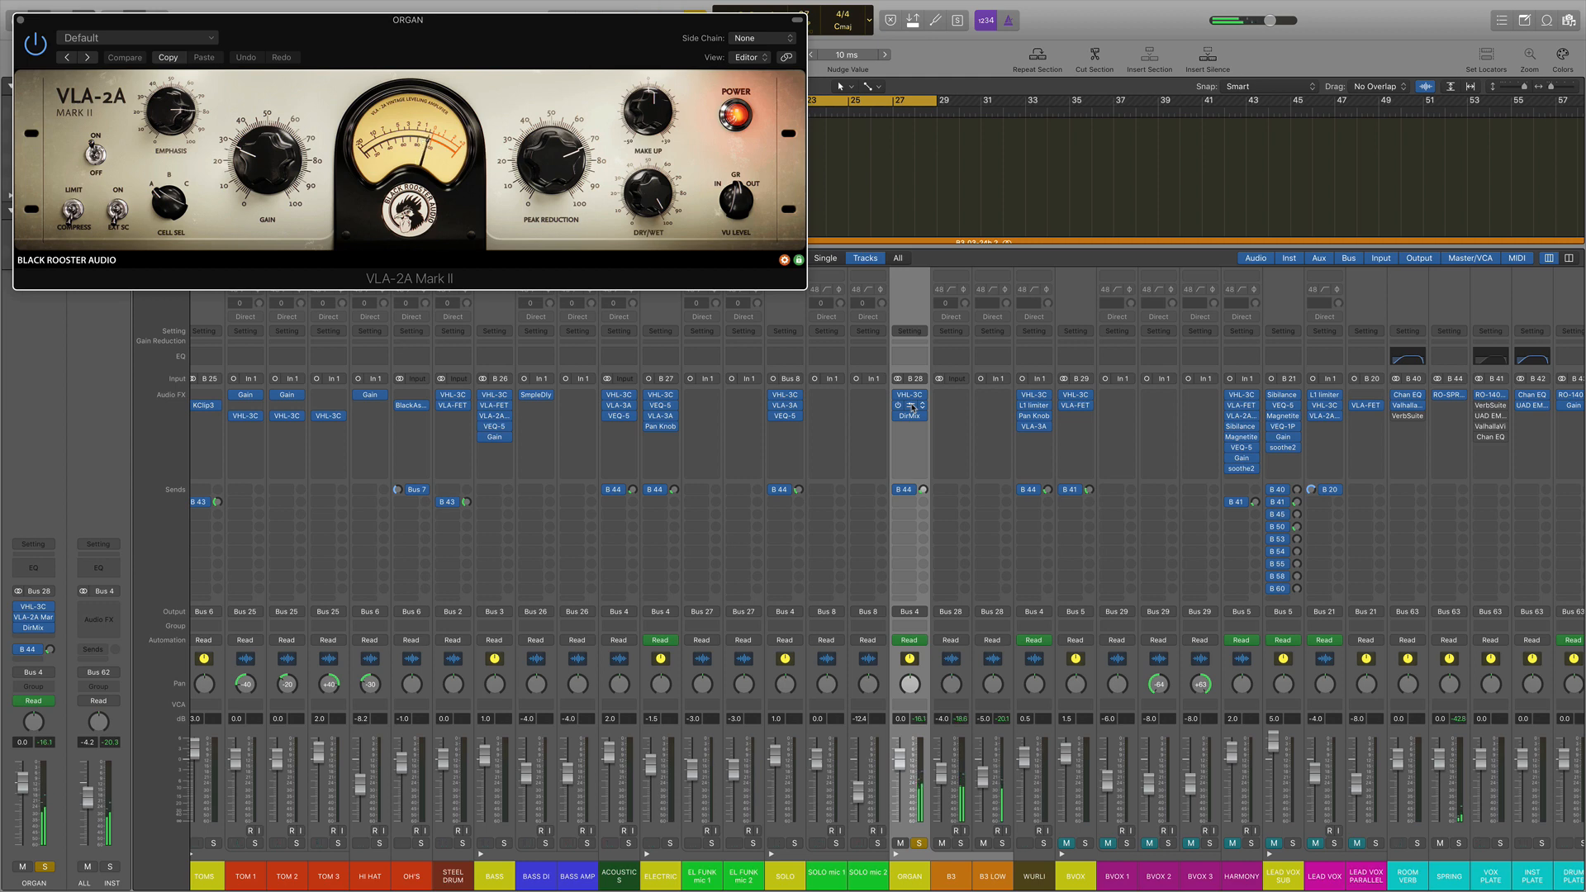
left_click(911, 406)
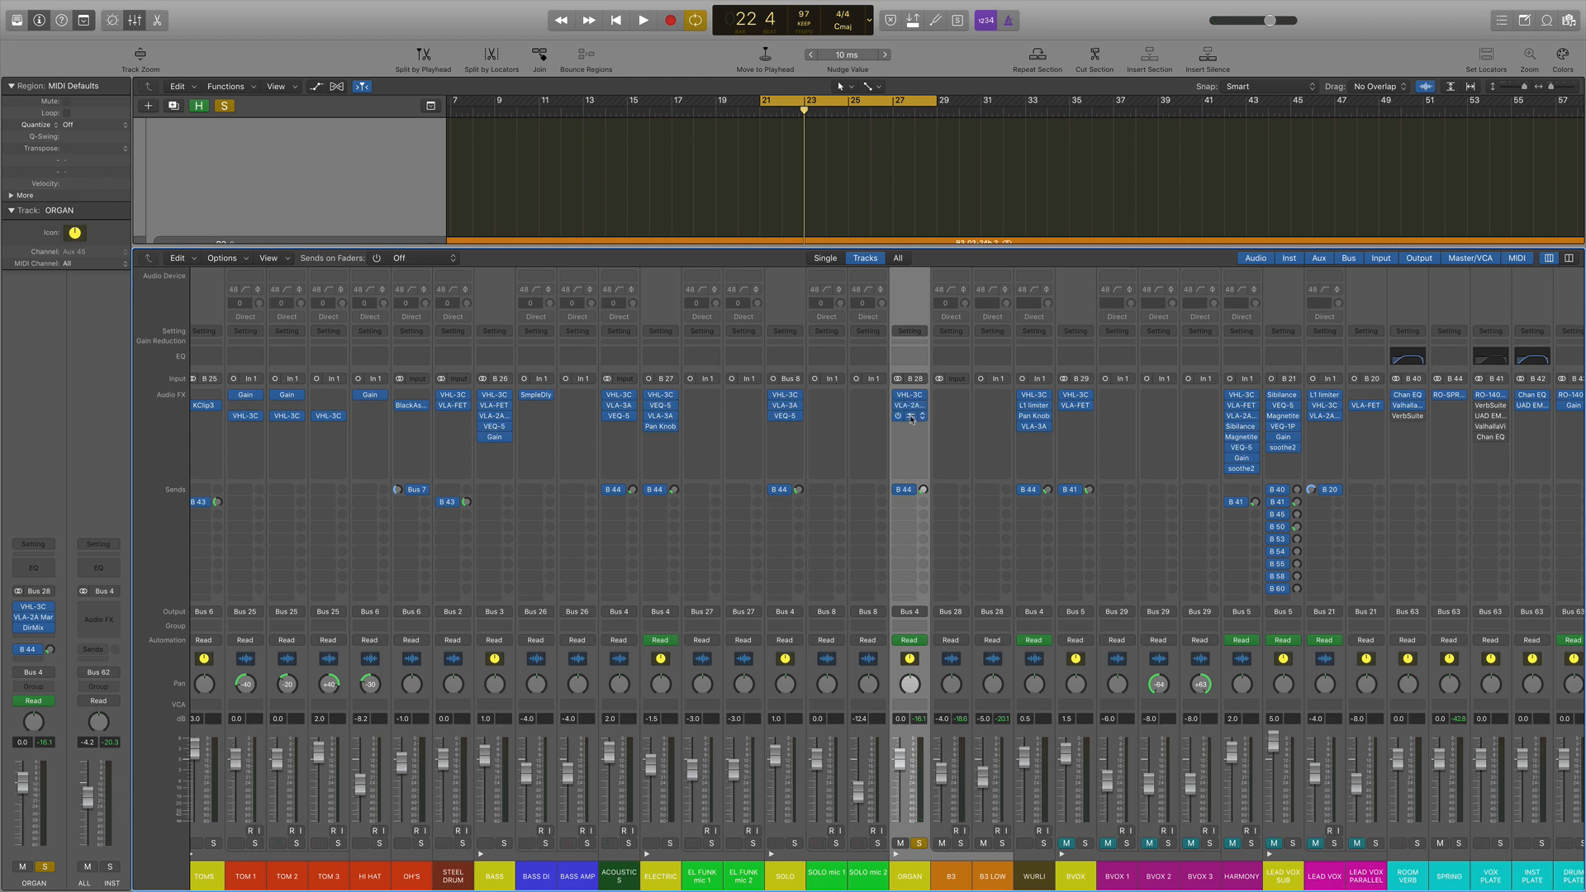
Step: Open the ORGAN channel's Direction Mixer and compare playback bypassed and enabled, with ACOUSTIC S also soloed
left_click(911, 416)
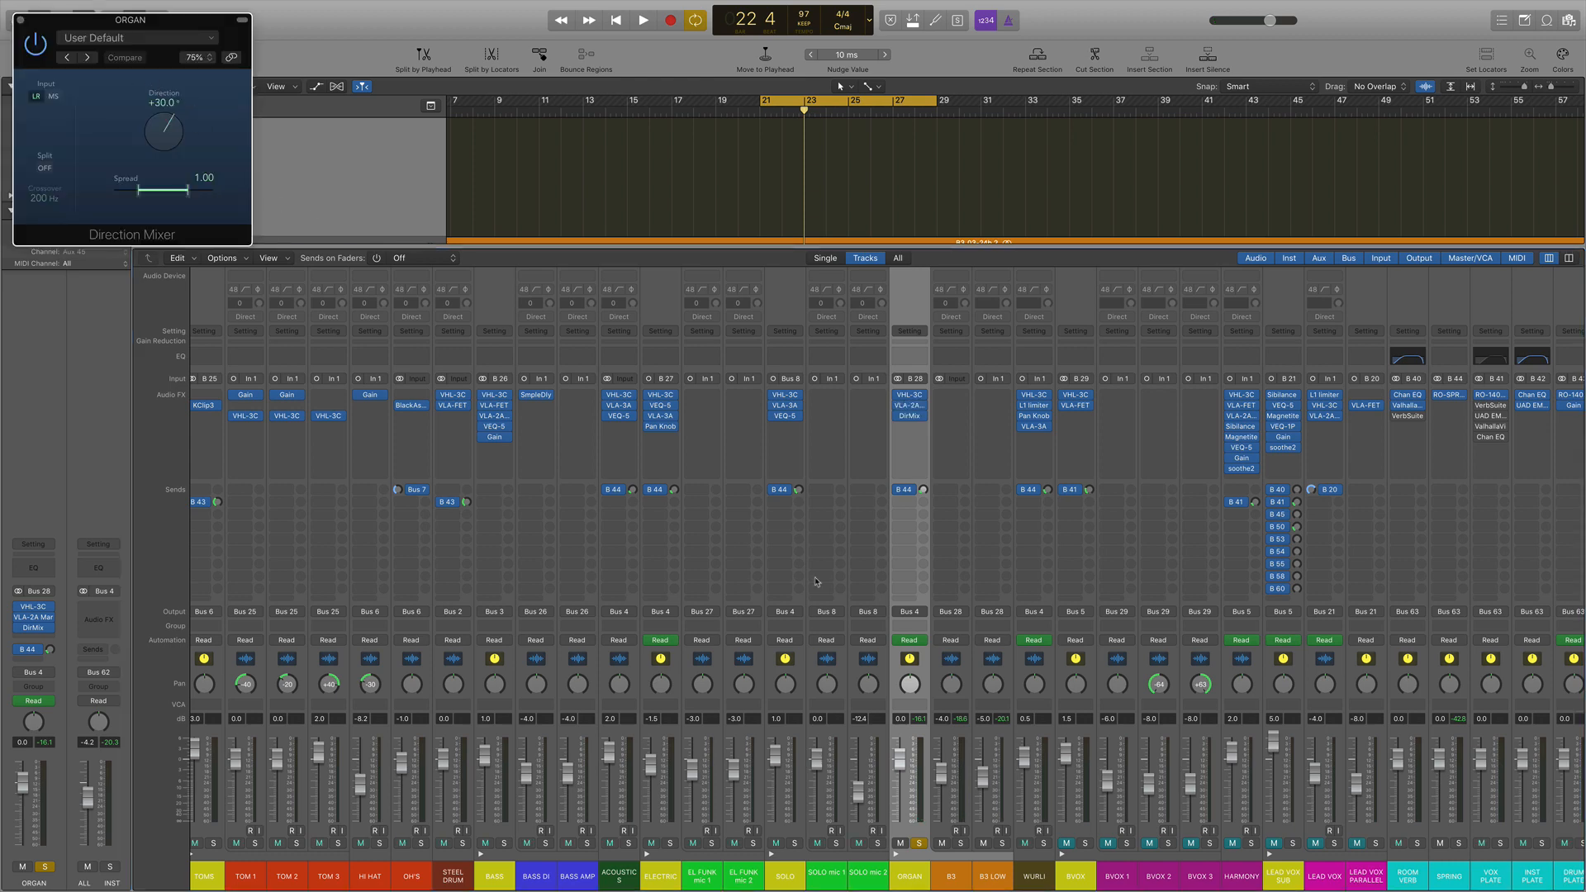
left_click(899, 416)
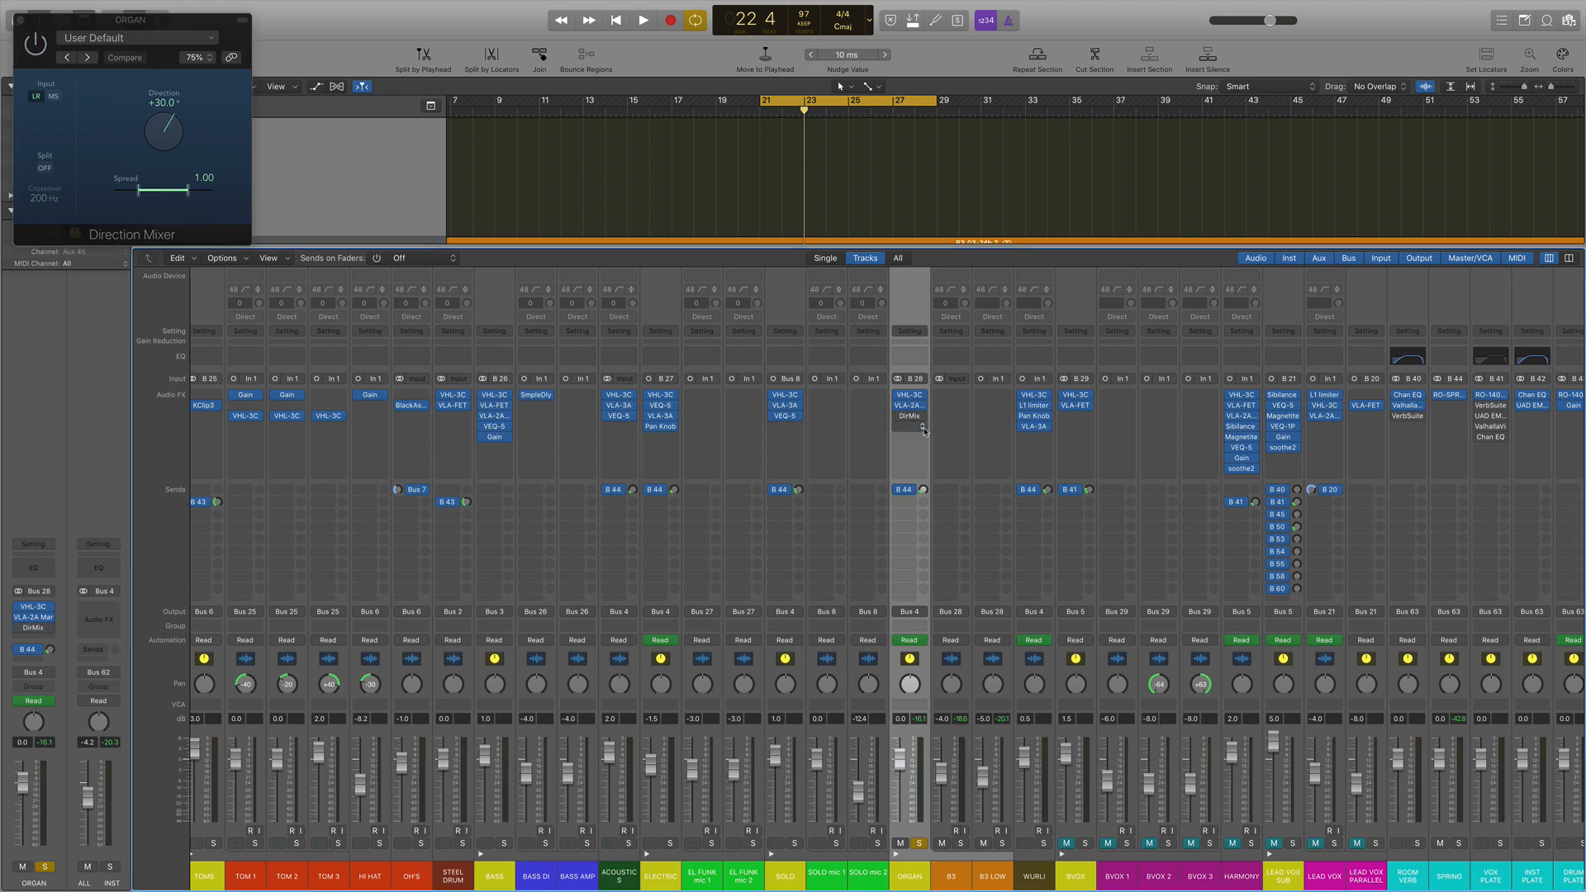
key("space")
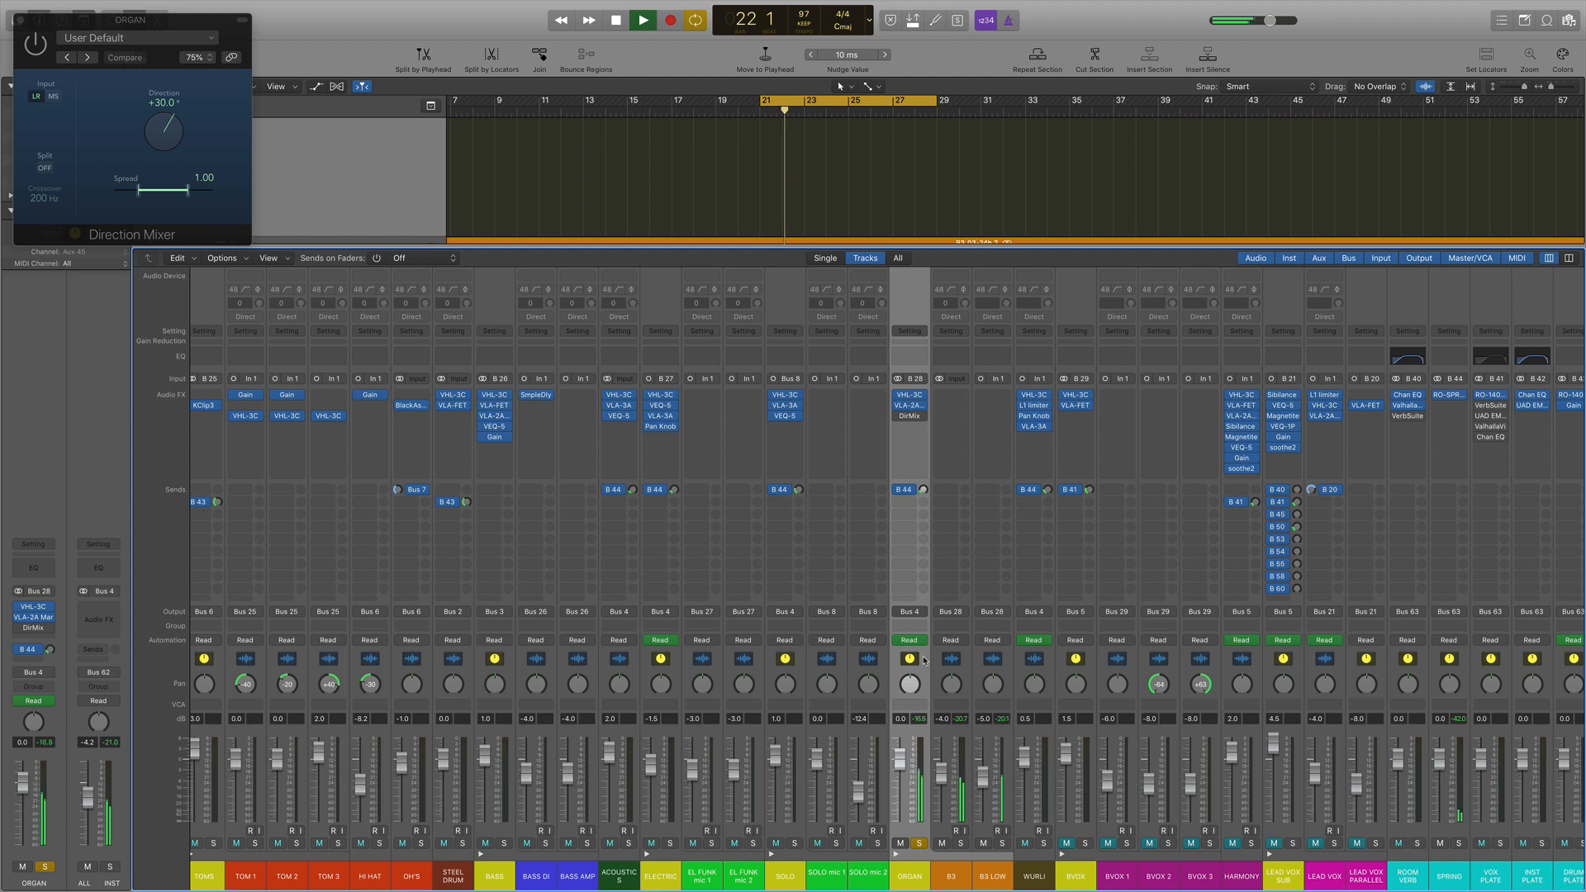
key("space")
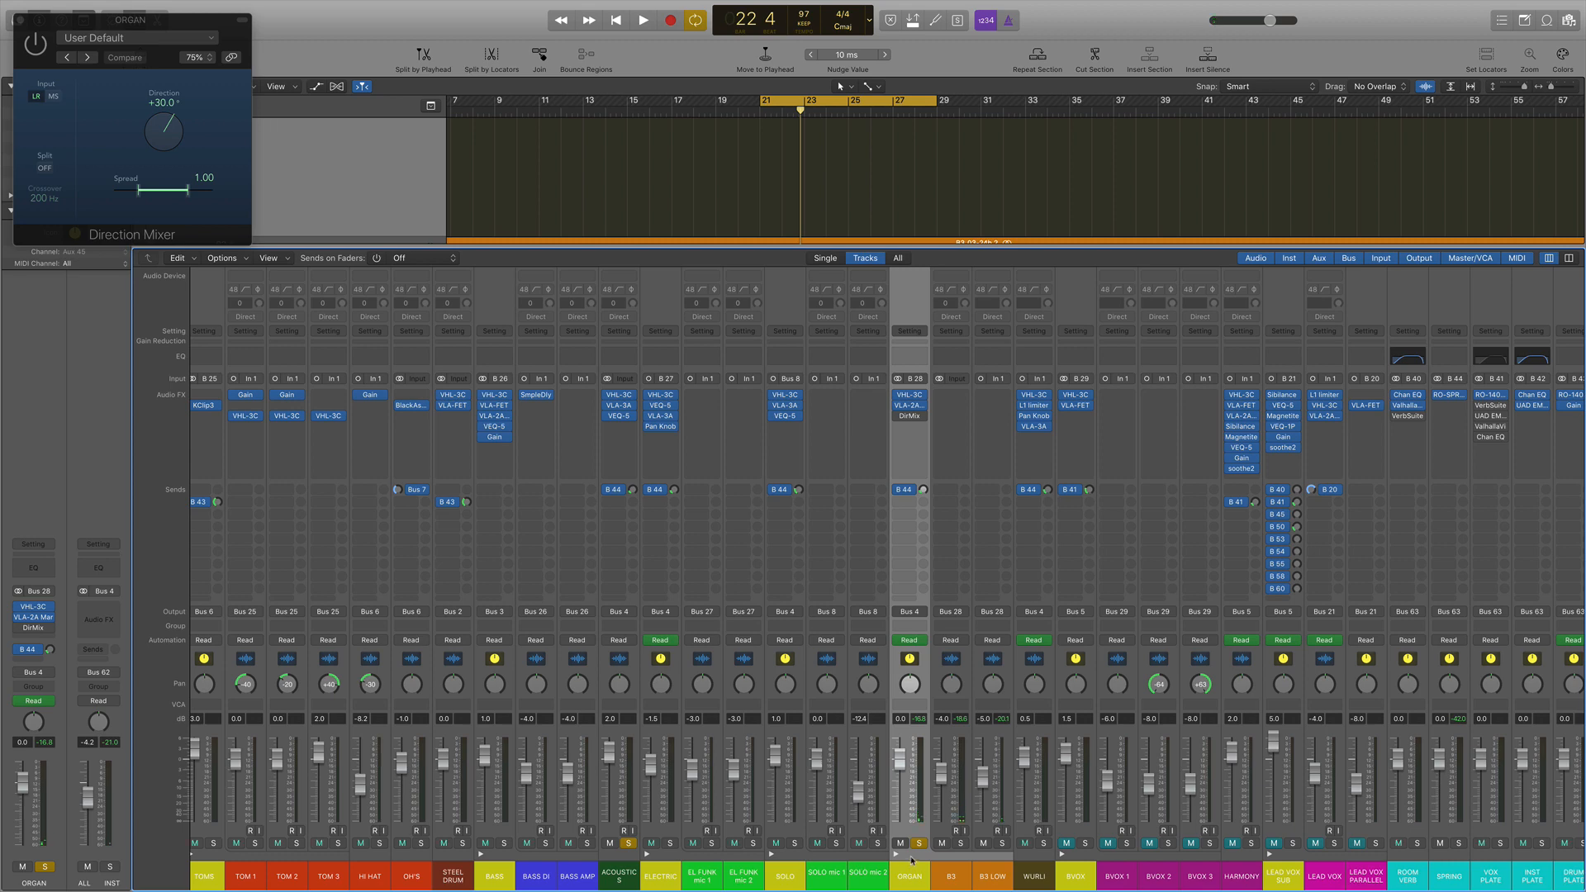
key("space")
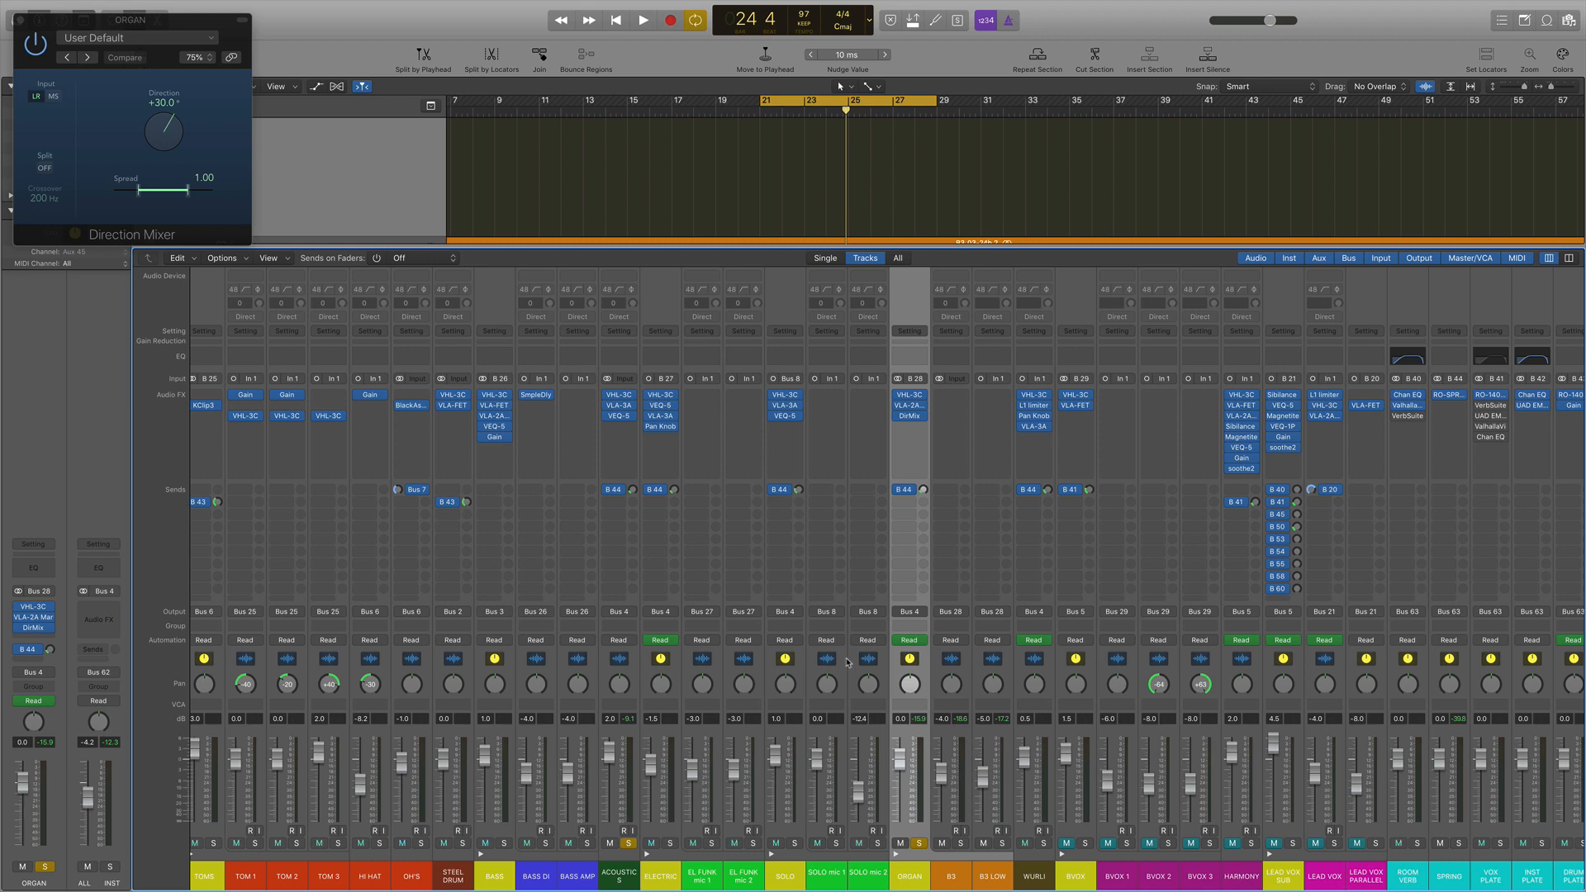
Step: Solo the channels from ACOUSTIC S through WURLI, audition them while toggling the organ's Direction Mixer, and close the plug-in
left_click(920, 843)
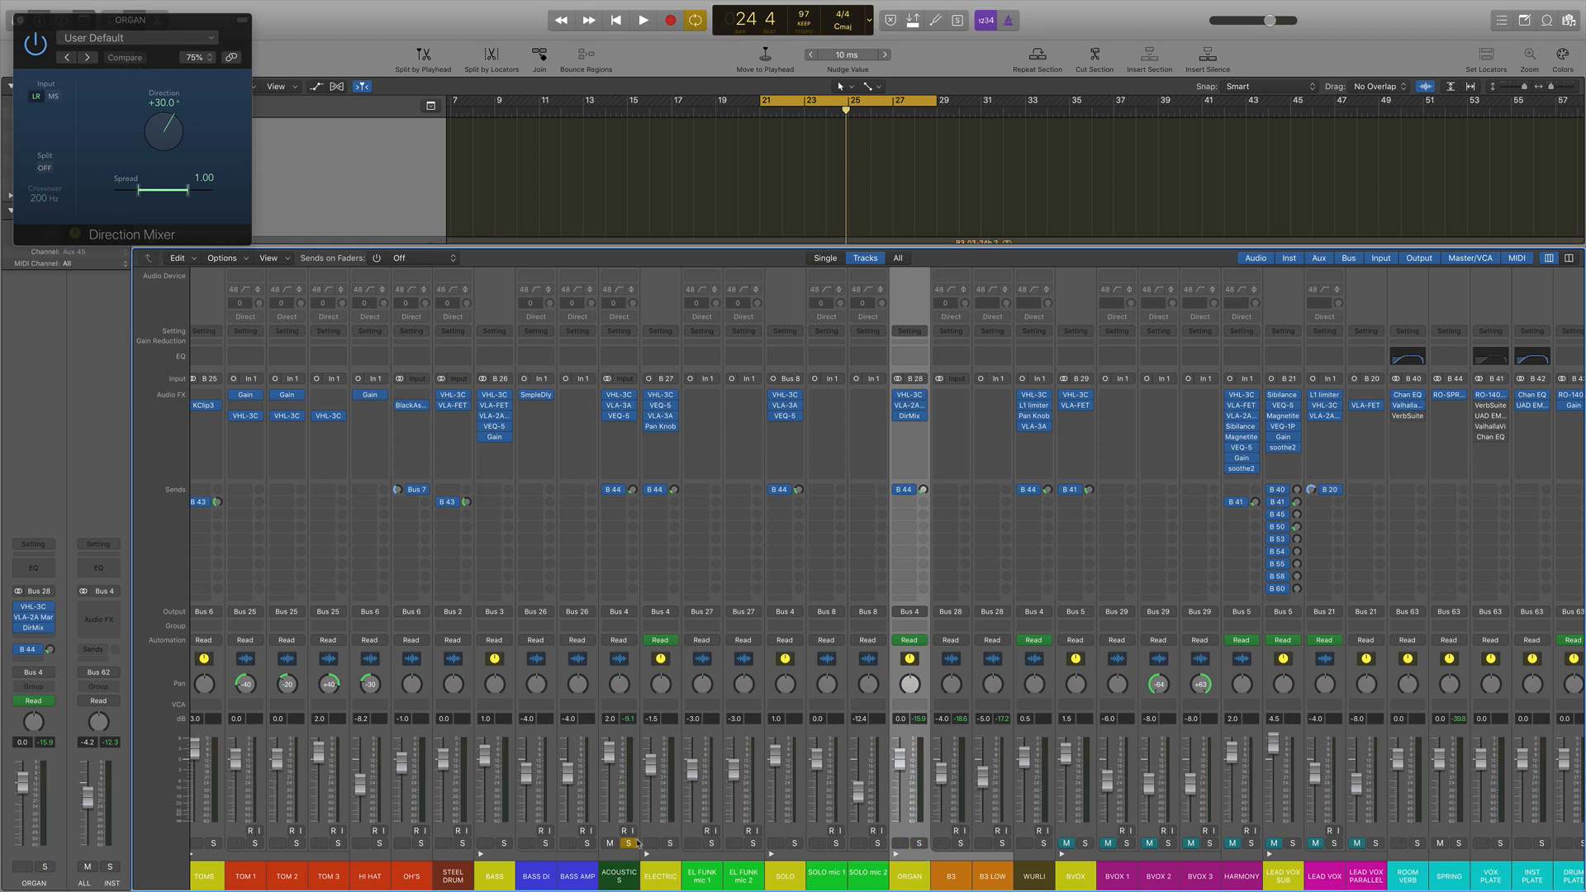
left_click_drag(627, 843, 997, 852)
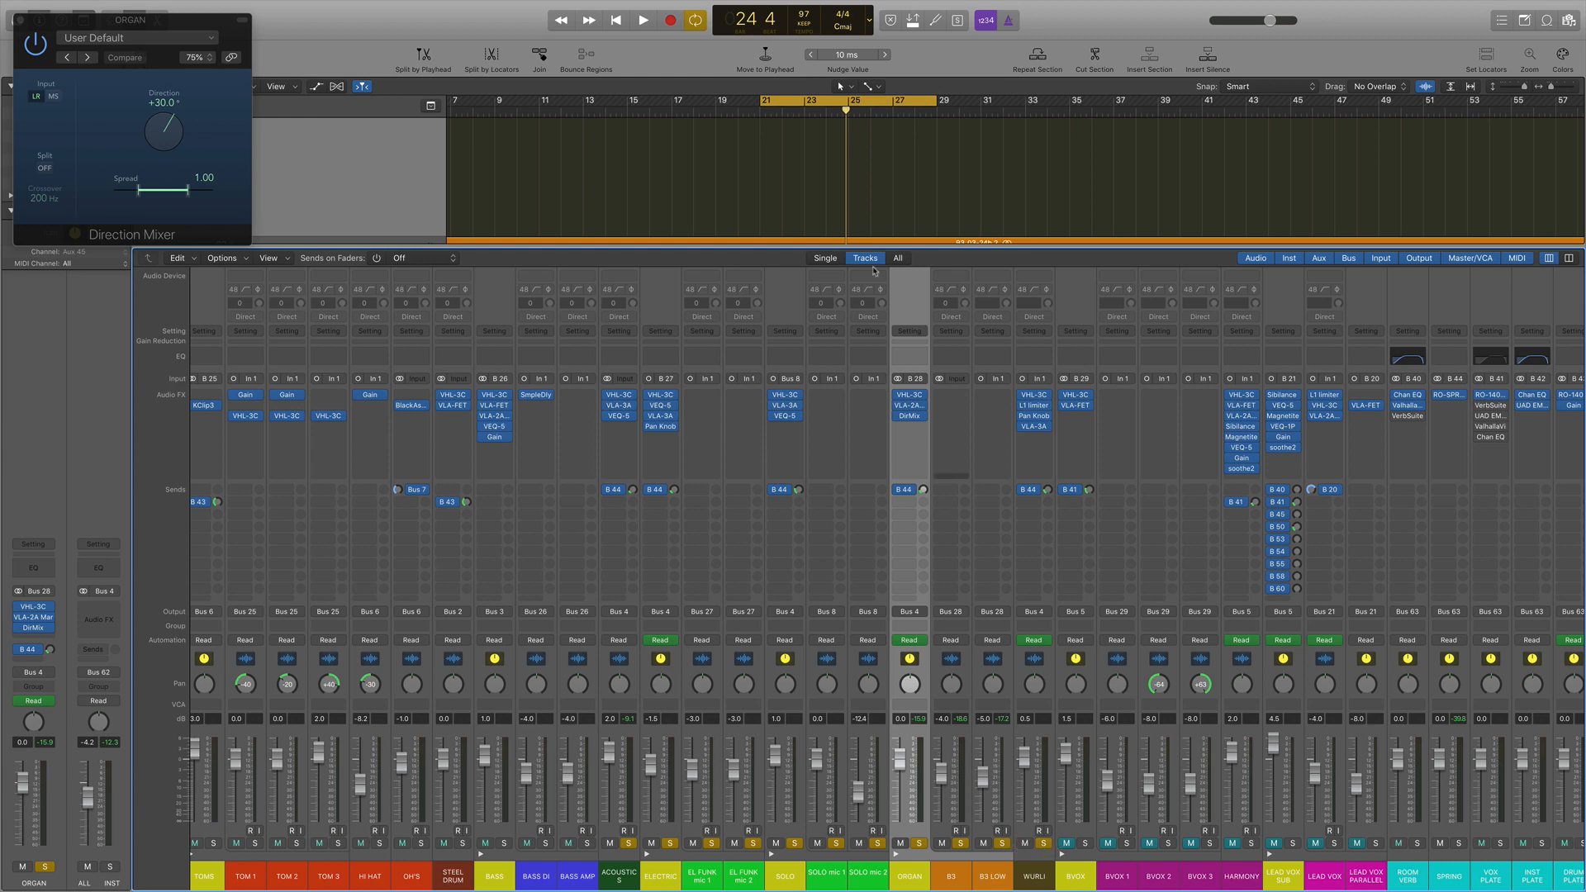
left_click(899, 415)
key("space")
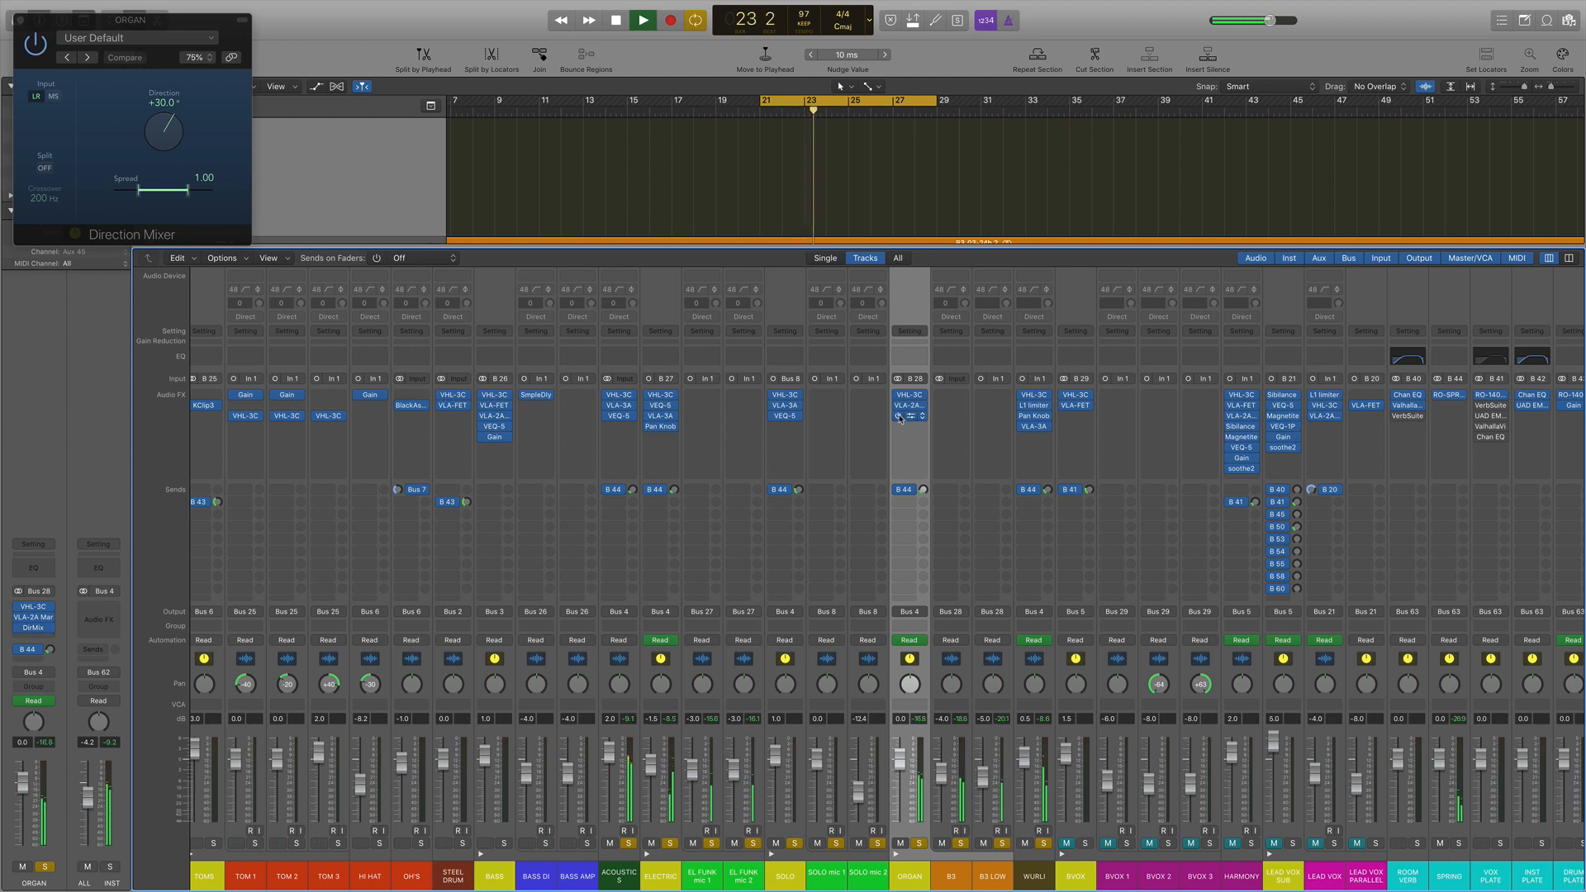
left_click(21, 19)
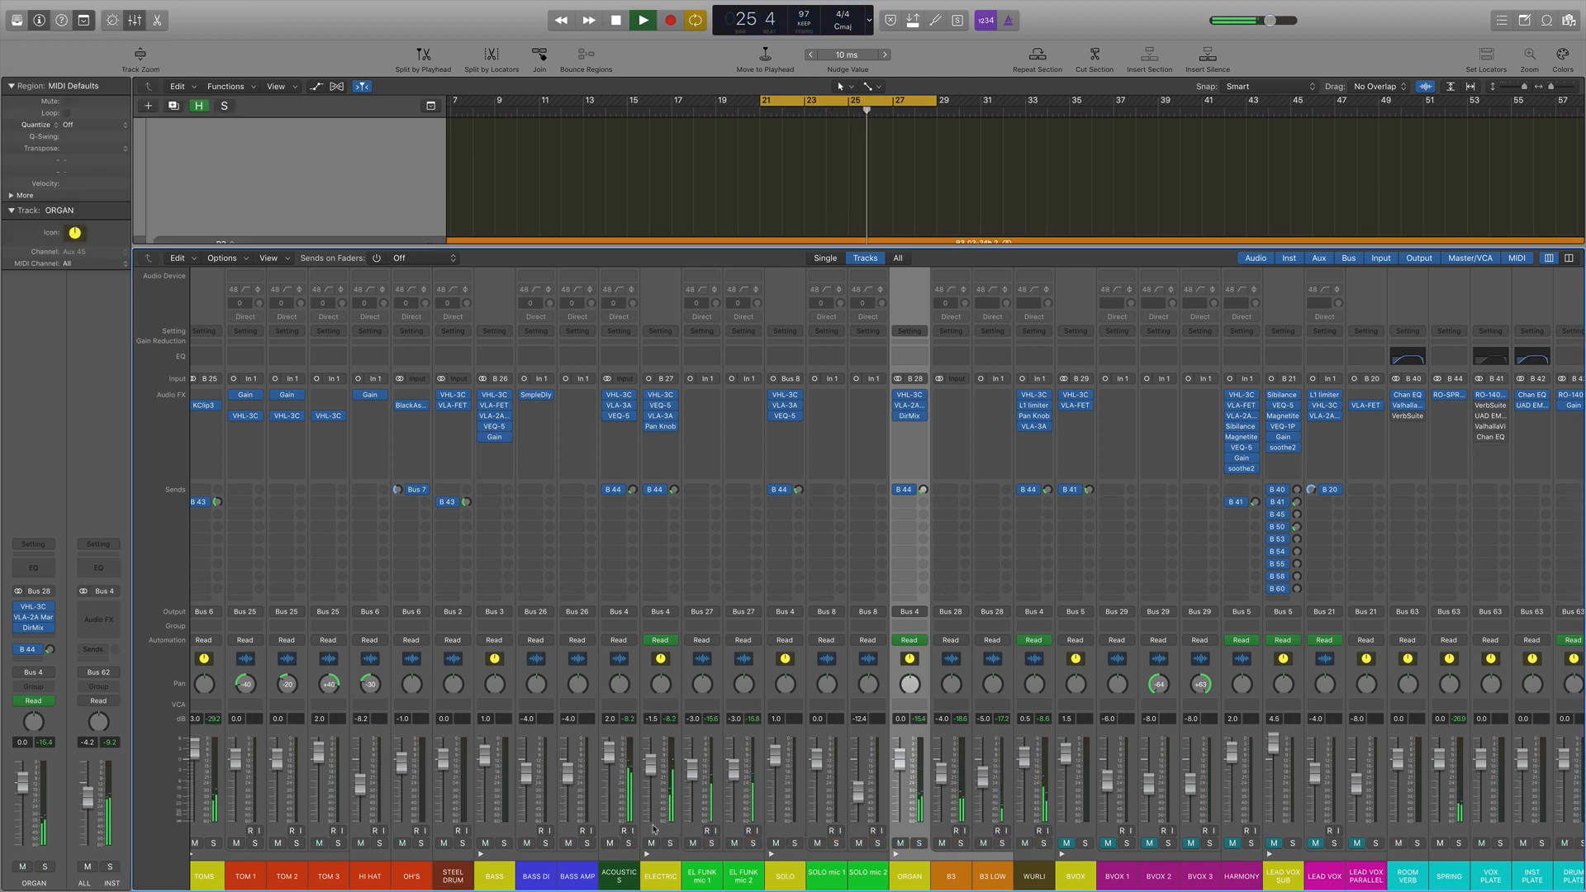
Step: Turn off cycle playback, listen to the full mix, and stop at the vocal channels in the mixer
key("c")
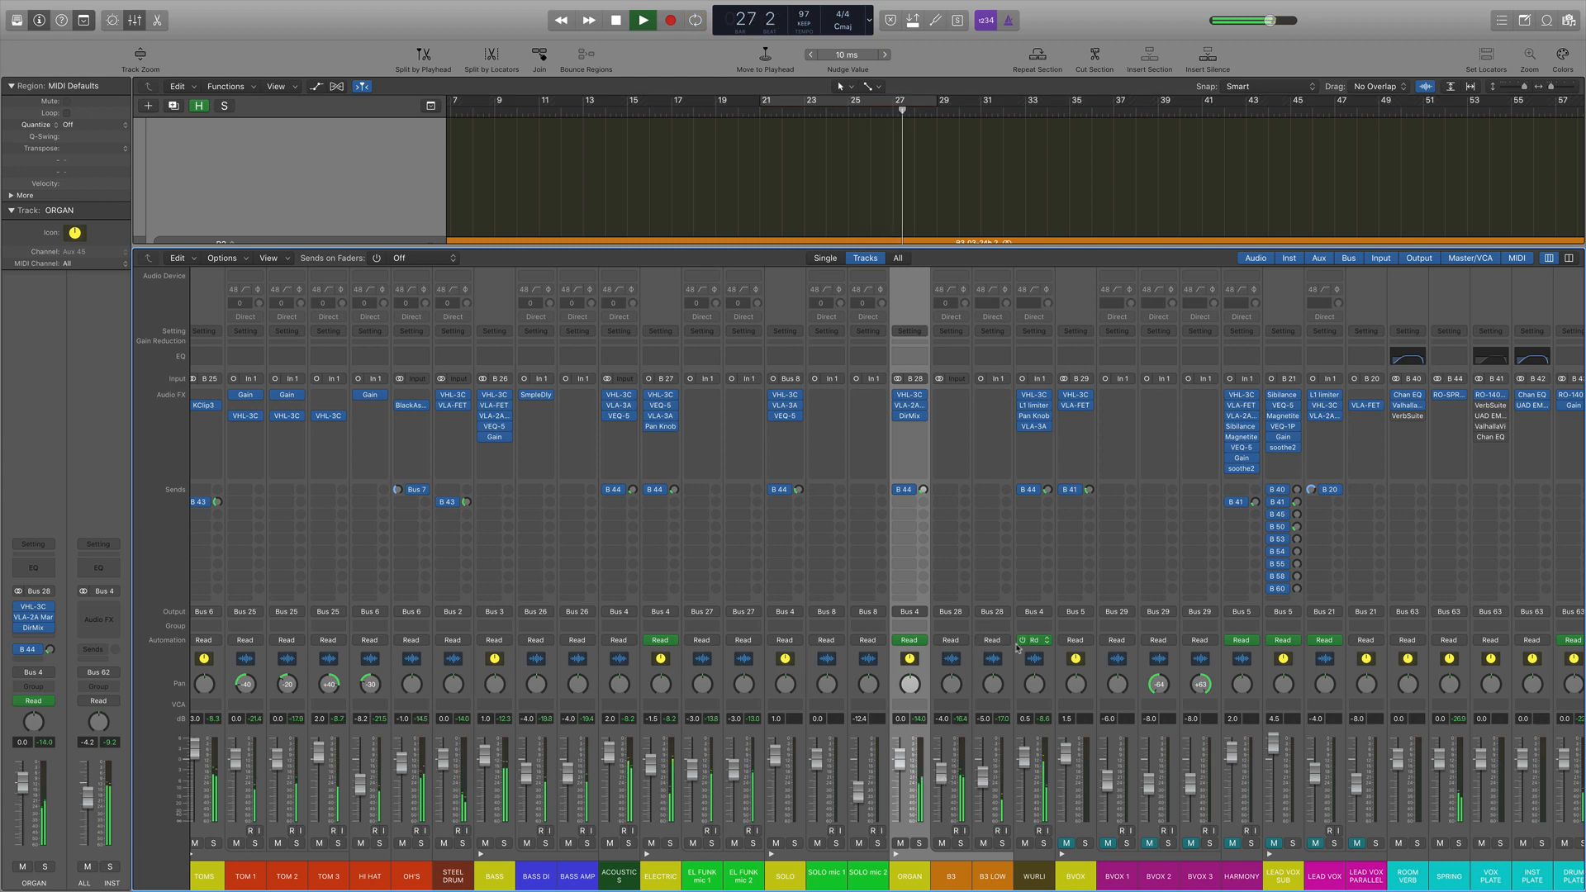
scroll(1017, 648, "right", 8)
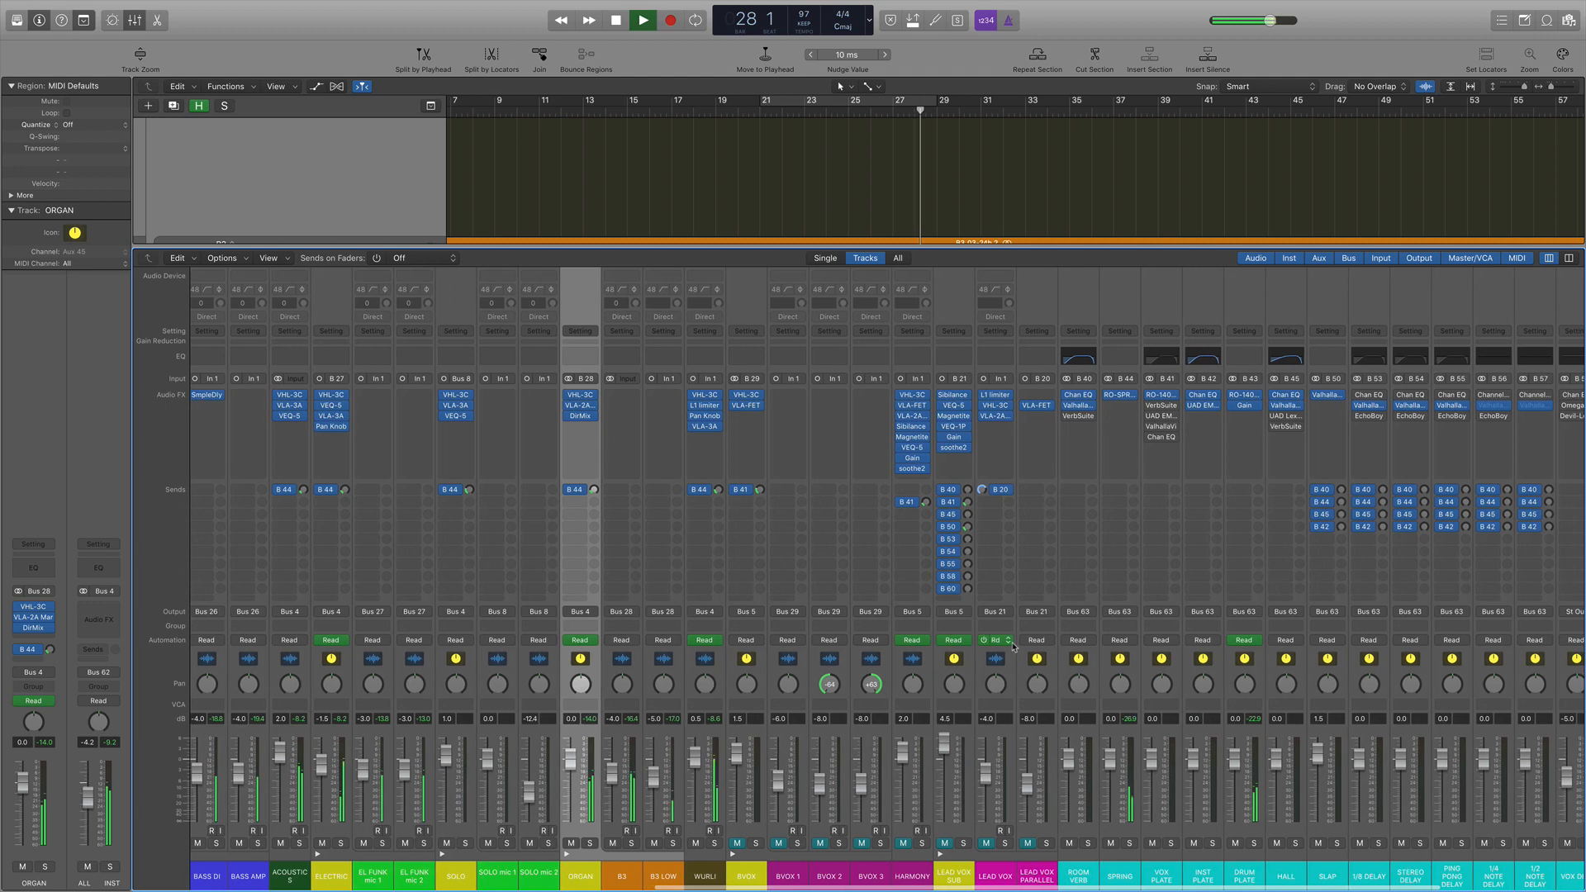
key("space")
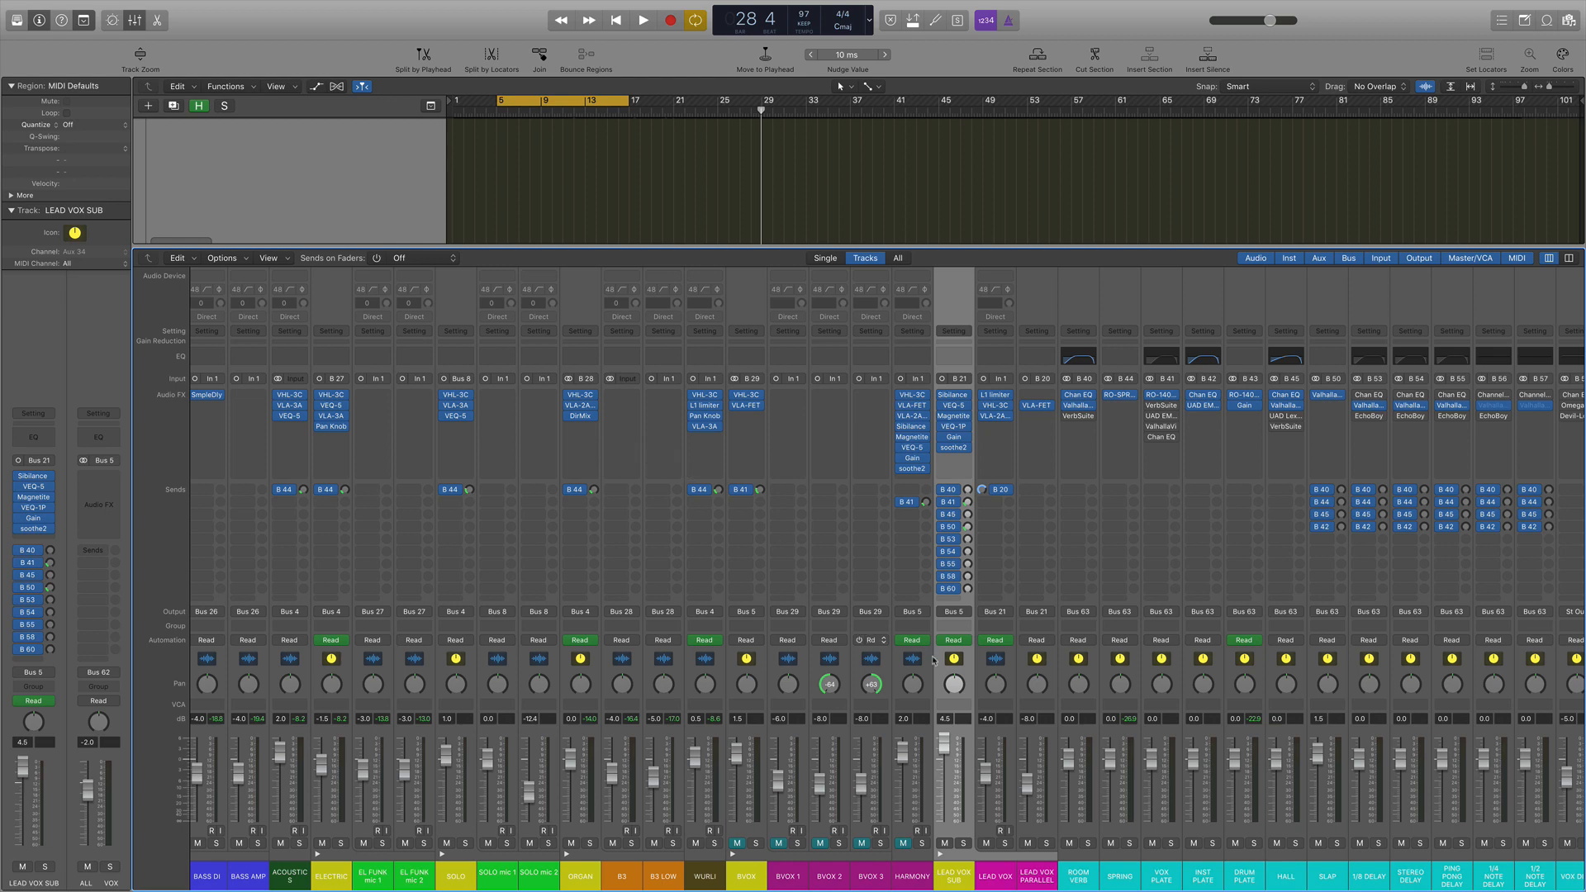
Step: Bypass all plug-ins on the LEAD VOX SUB, LEAD VOX and LEAD VOX PARALLEL channels, leaving LEAD VOX selected
left_click(1008, 661)
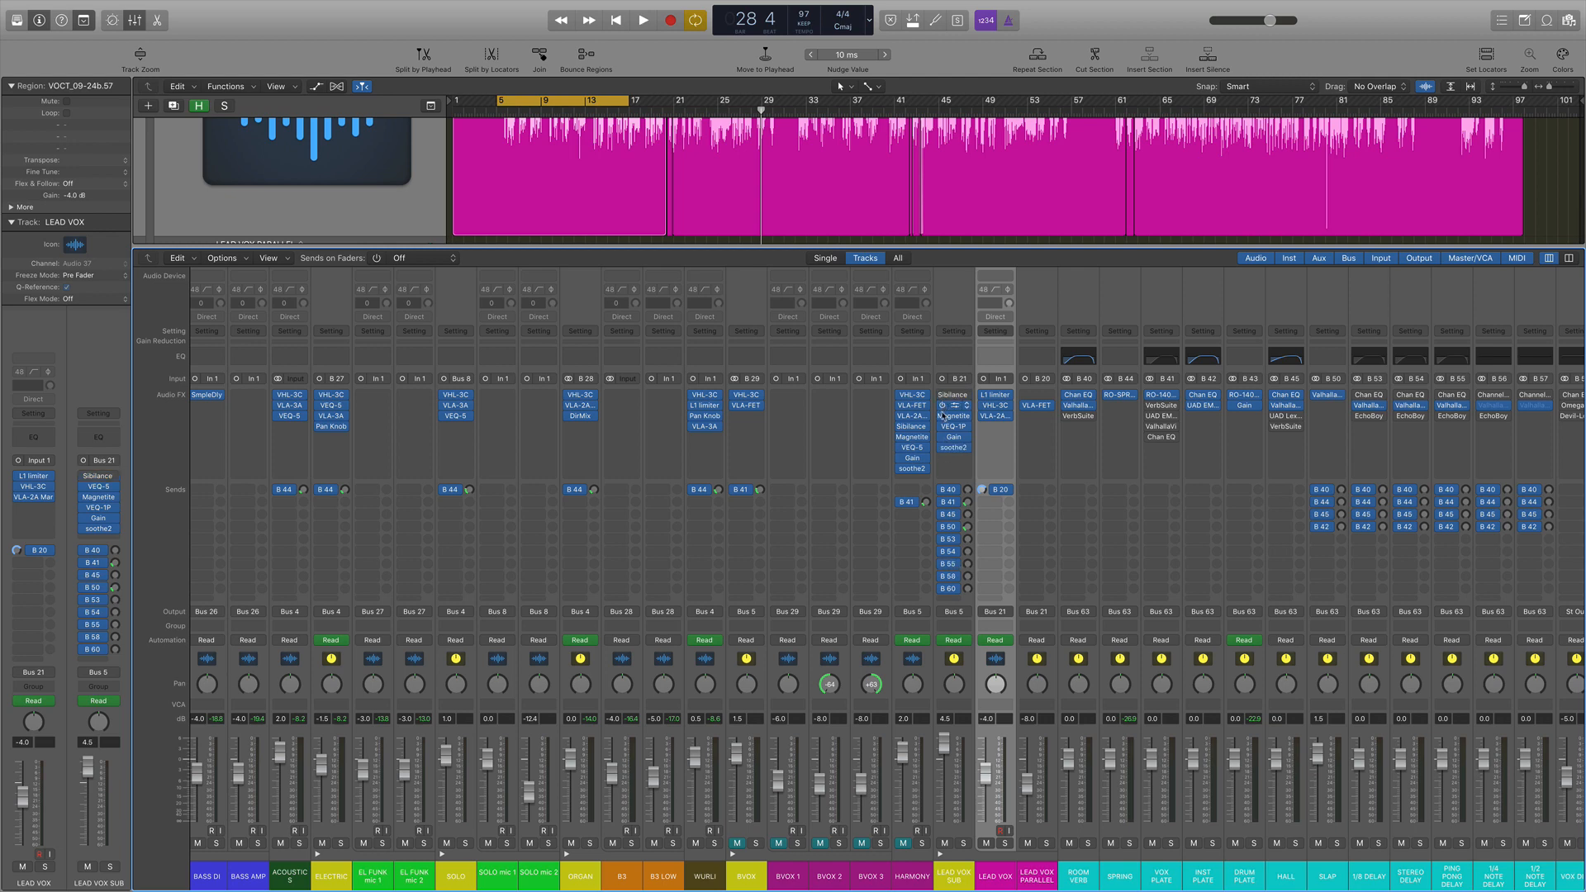
left_click(942, 405, "alt")
left_click(983, 396, "alt")
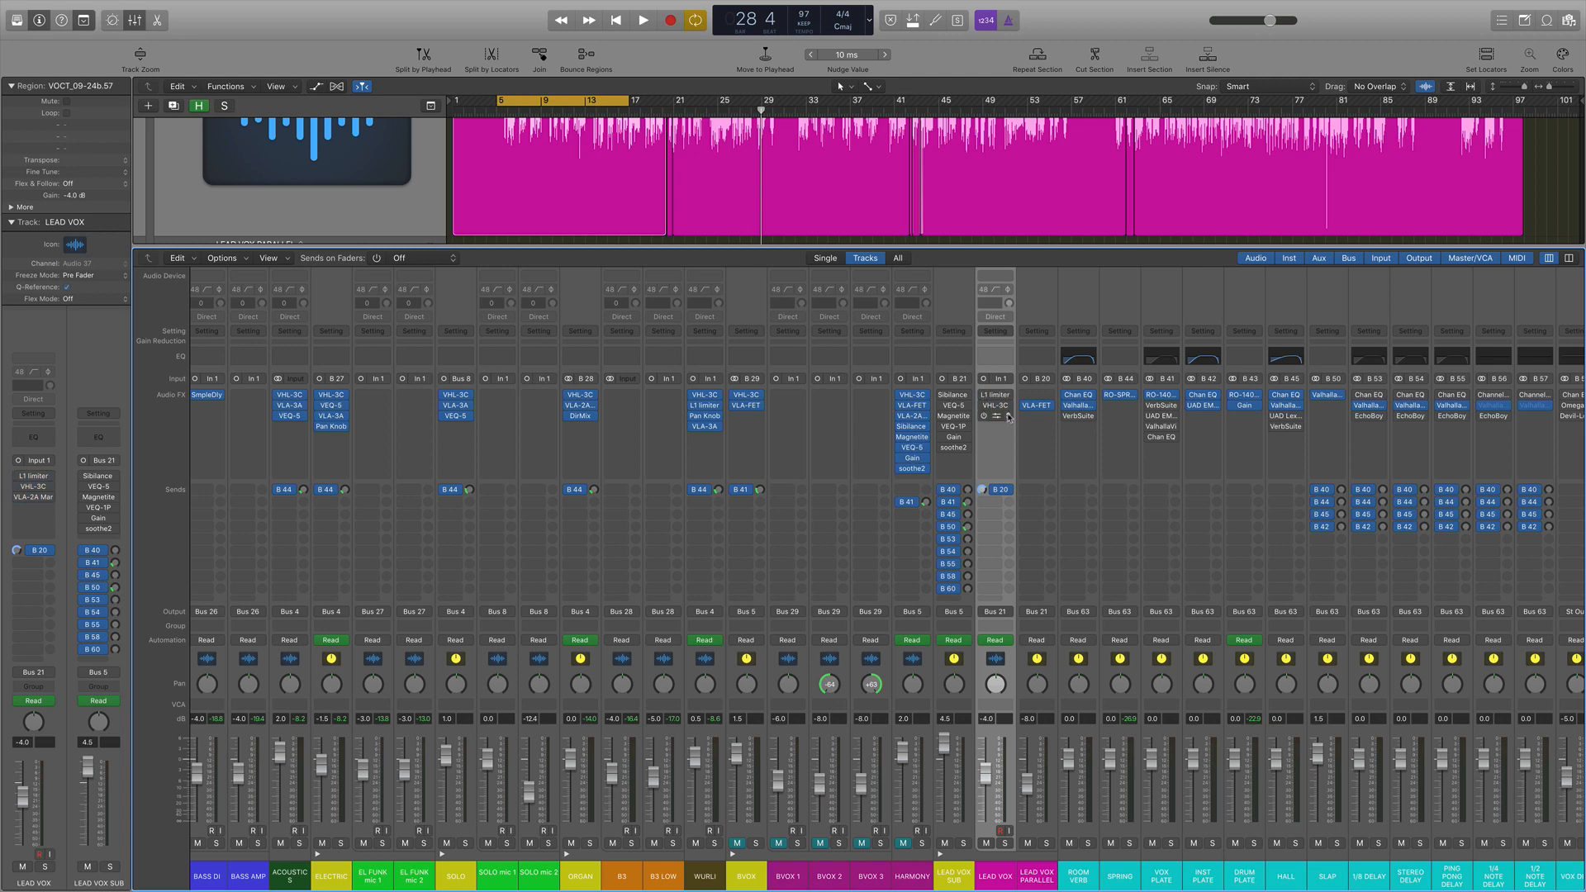
left_click(1033, 652)
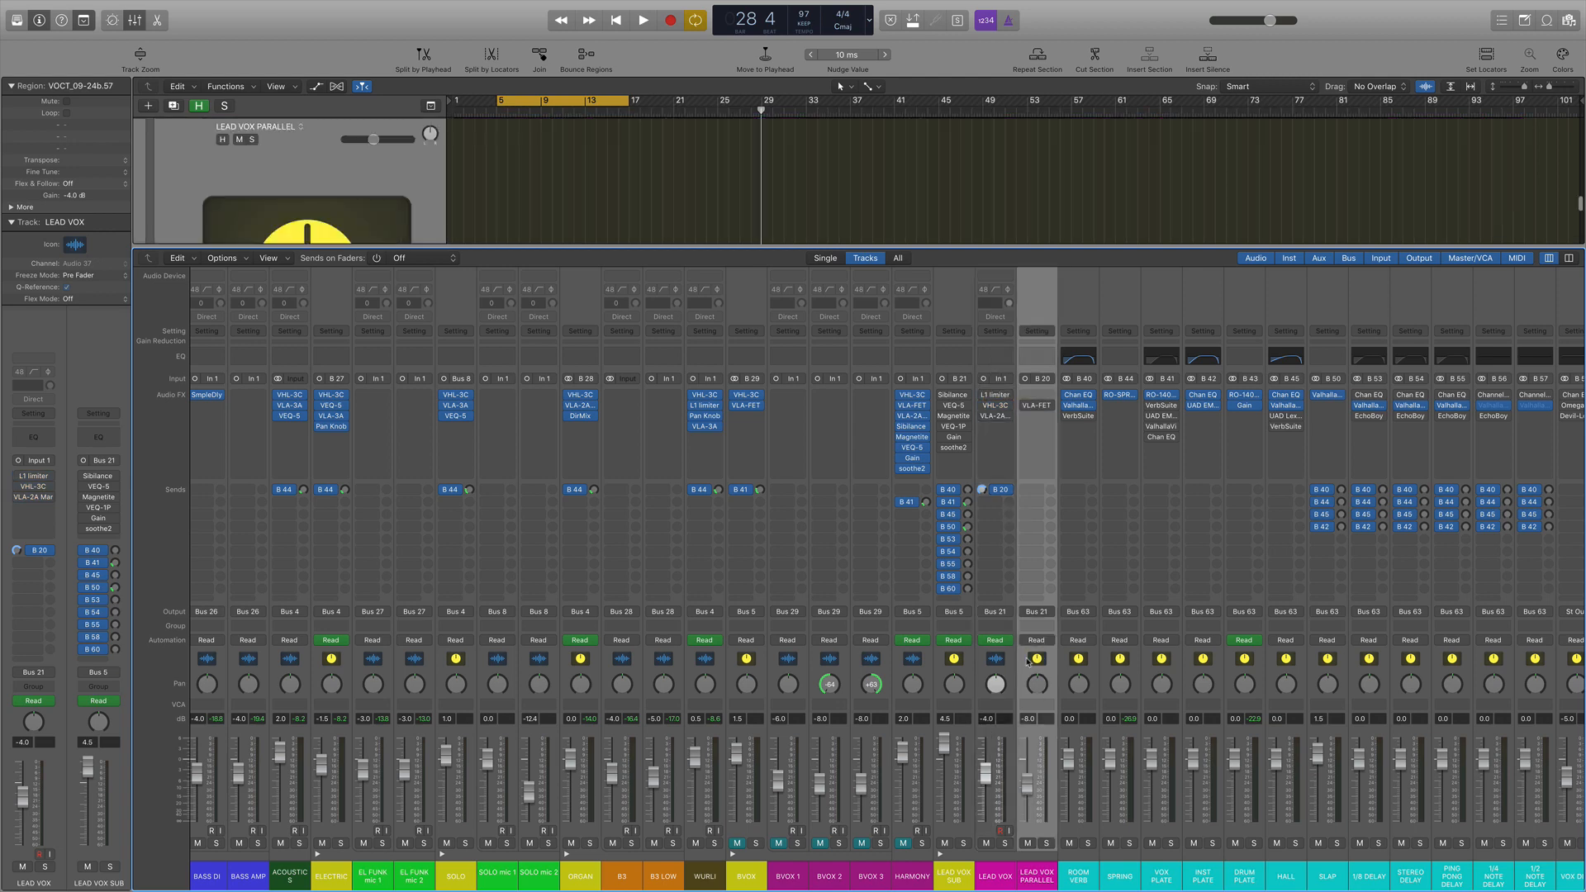
left_click(1002, 663)
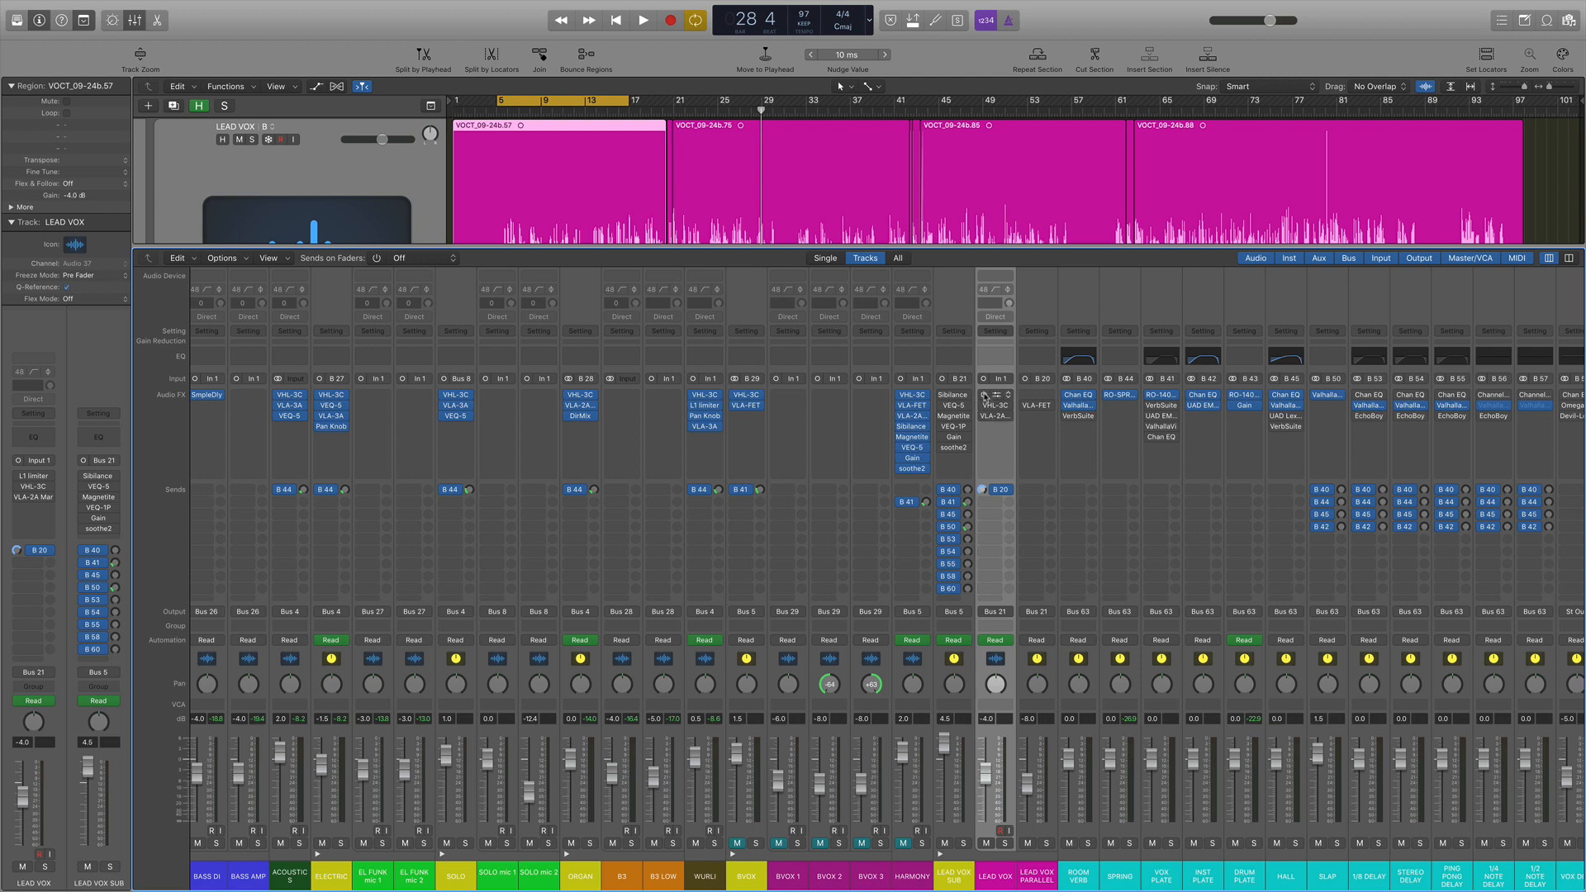
Step: Re-enable the L1 limiter on the LEAD VOX channel, open its plug-in window, and hide the mixer
left_click(984, 395)
left_click(996, 396)
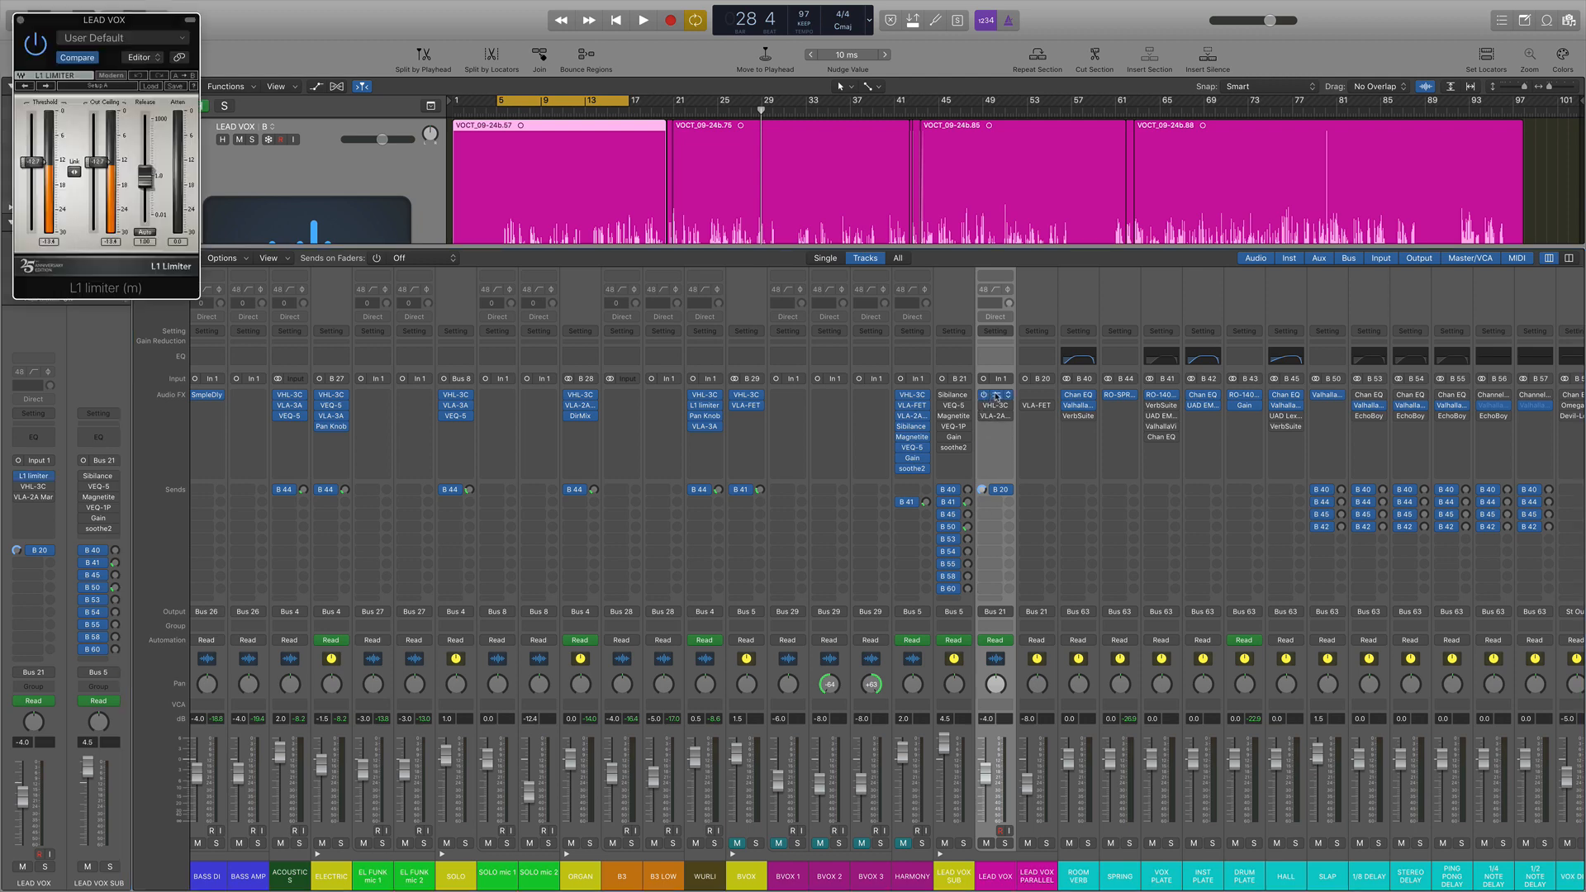
key("x")
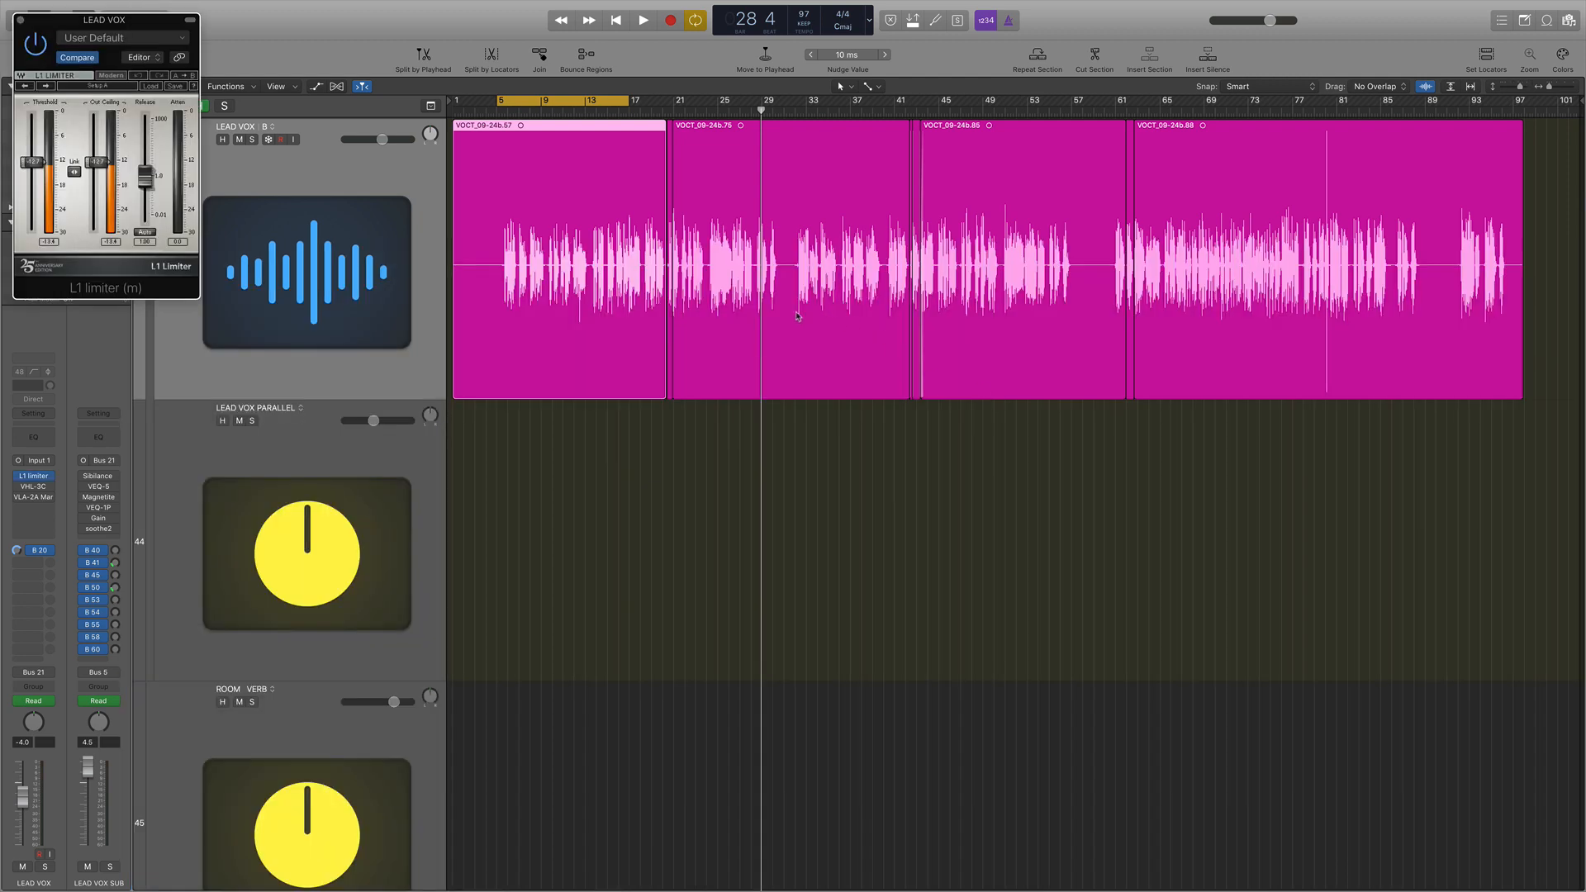
Step: Enlarge the LEAD VOX track vertically and play the cycle range from bar 5 through the L1 limiter
key("super+Down")
key("super+Down")
key("super+Down")
key("super+Down")
key("super+Down")
key("super+Down")
key("super+Down")
key("super+Down")
key("super+Down")
key("super+Down")
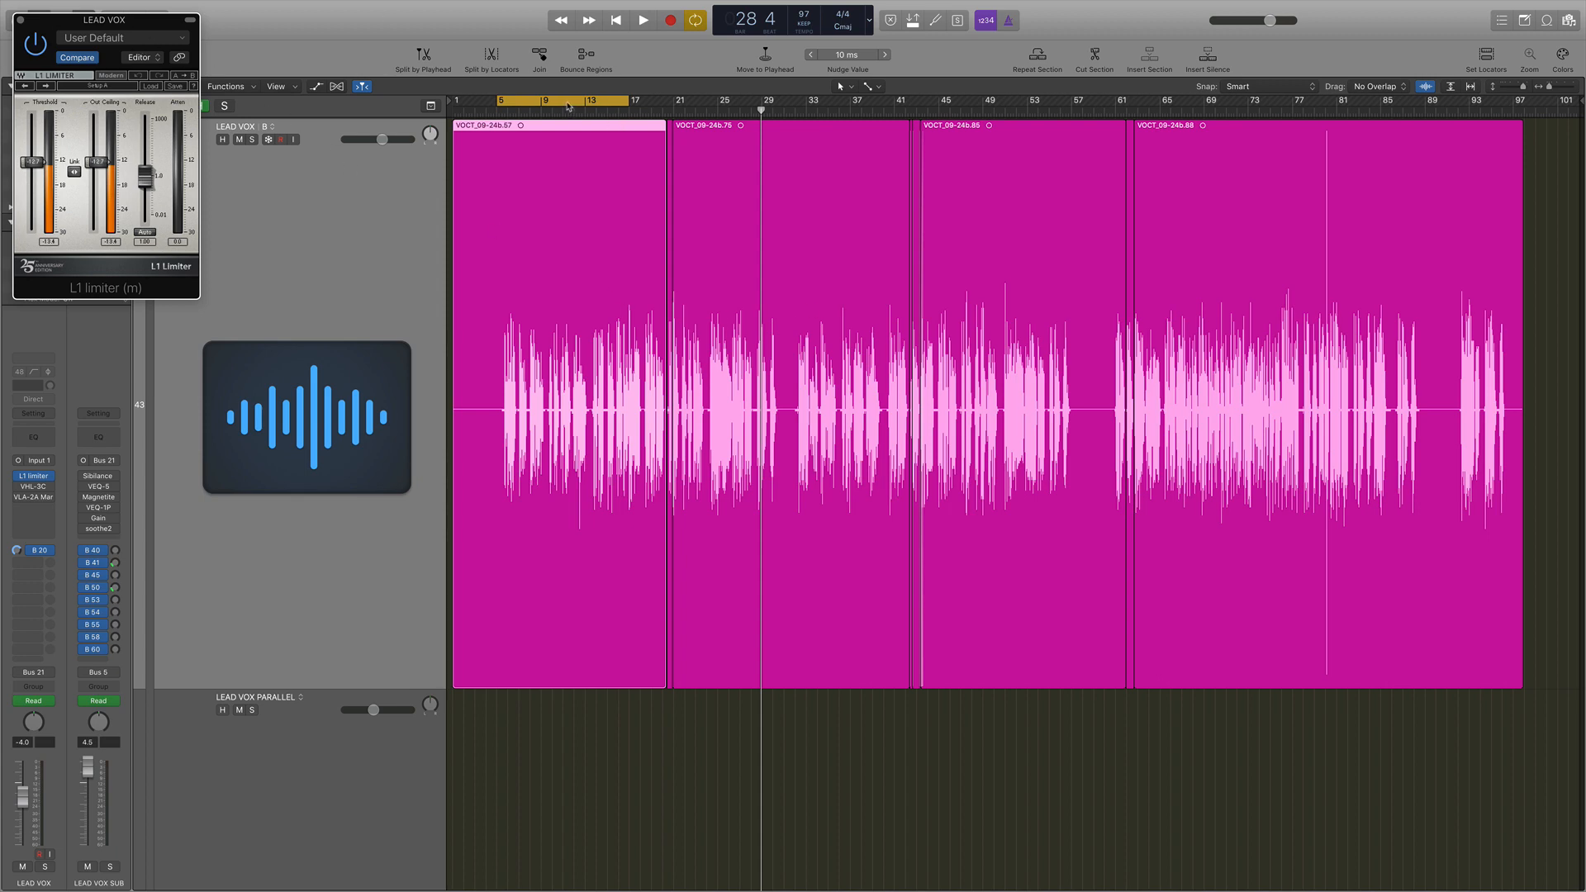
key("space")
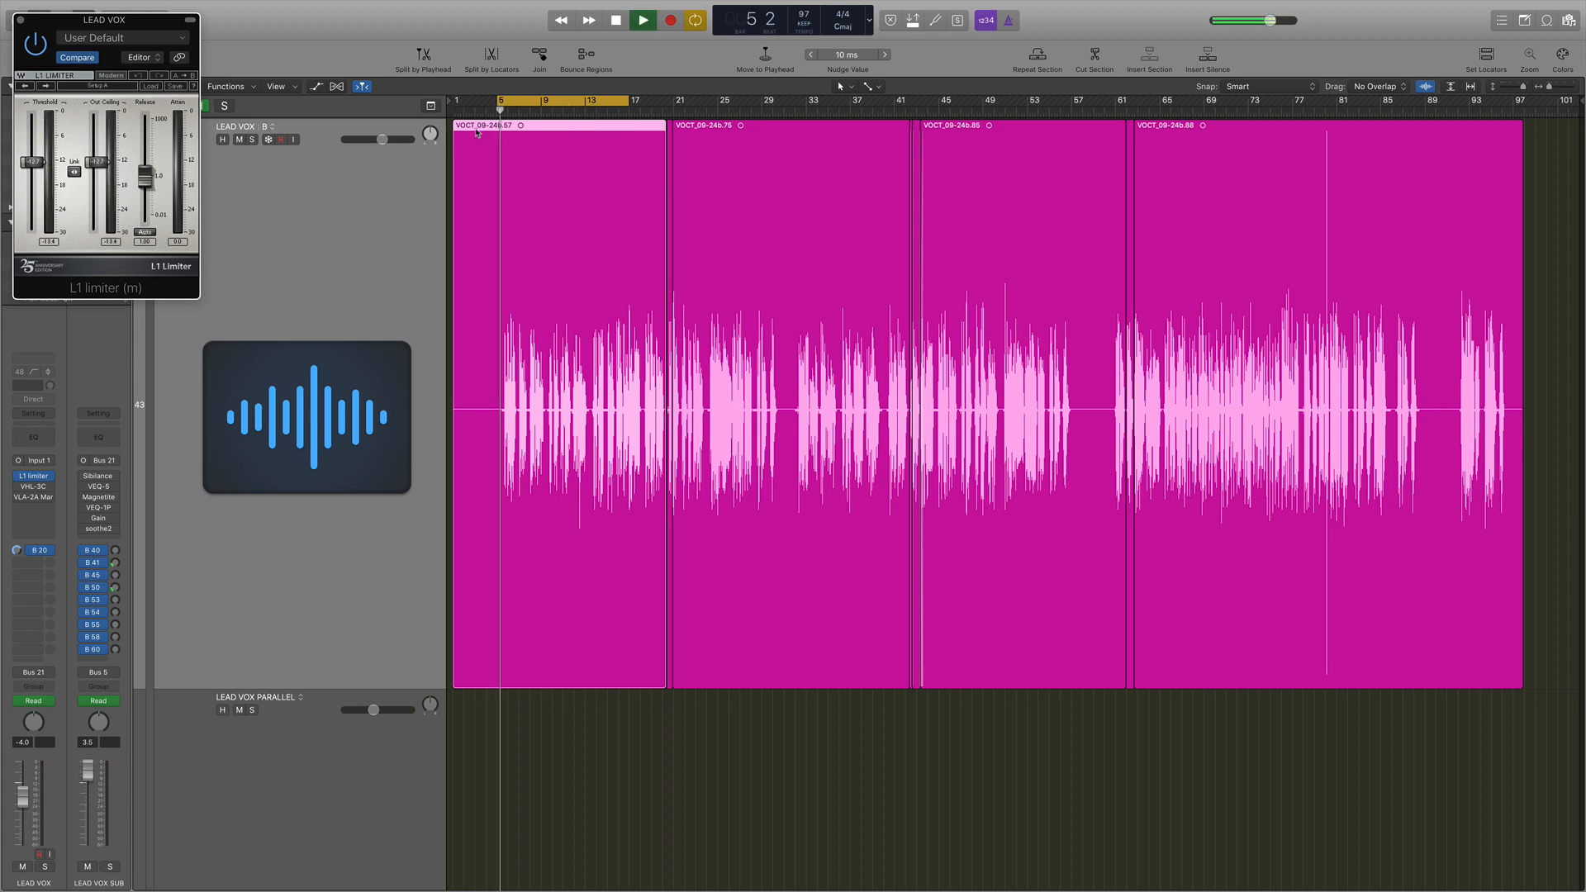
Step: Solo LEAD VOX and audition it through the L1 limiter near bar 6 and from about bar 49, stopping after each passage
key("ctrl+s")
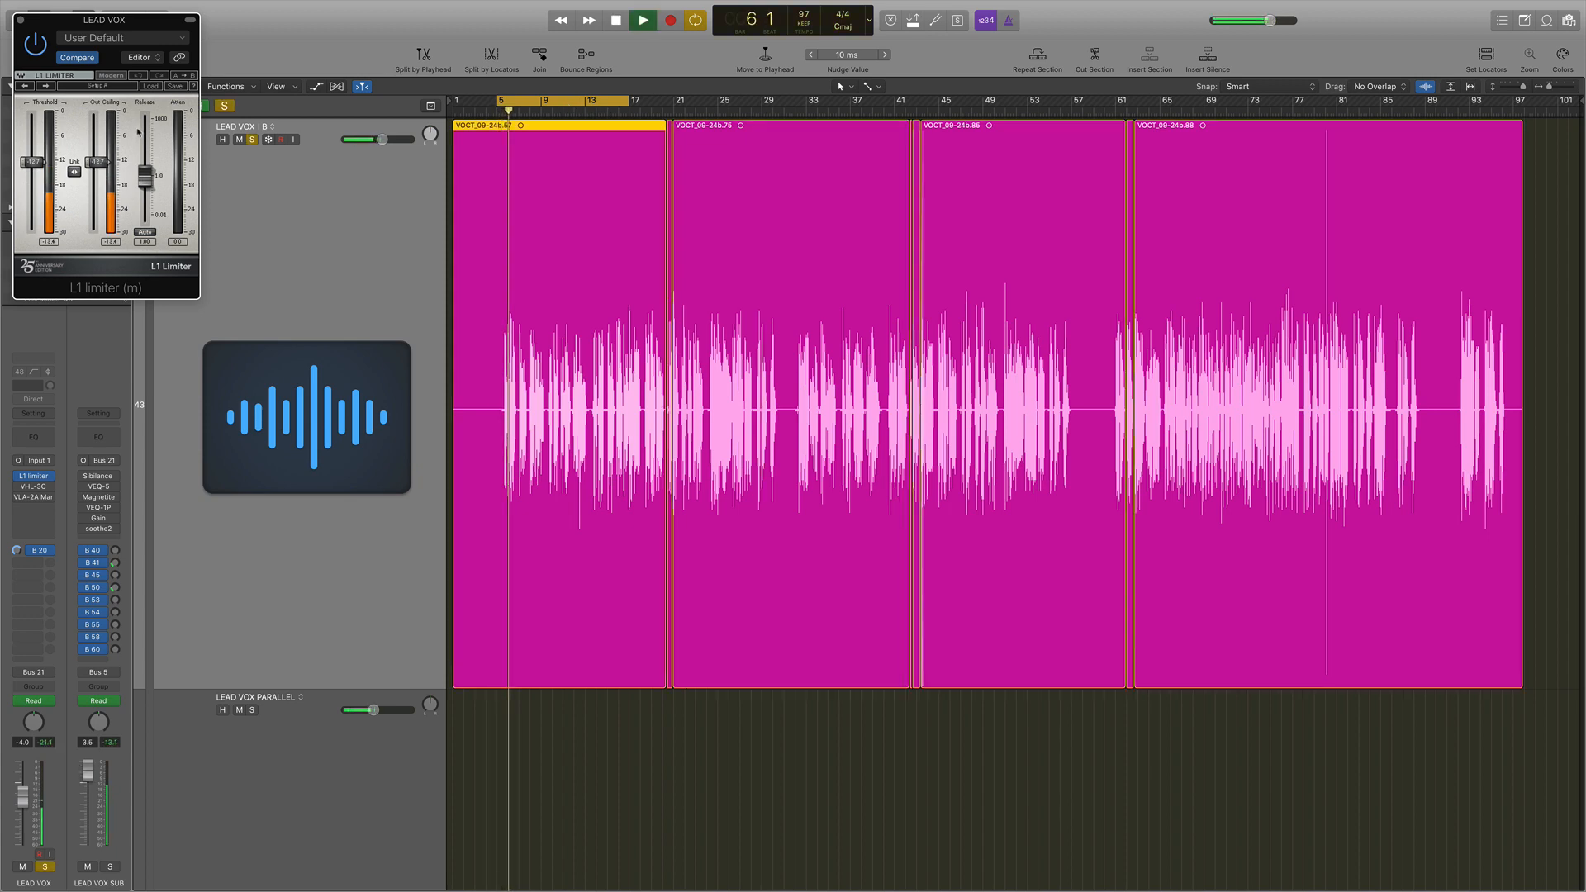
key("space")
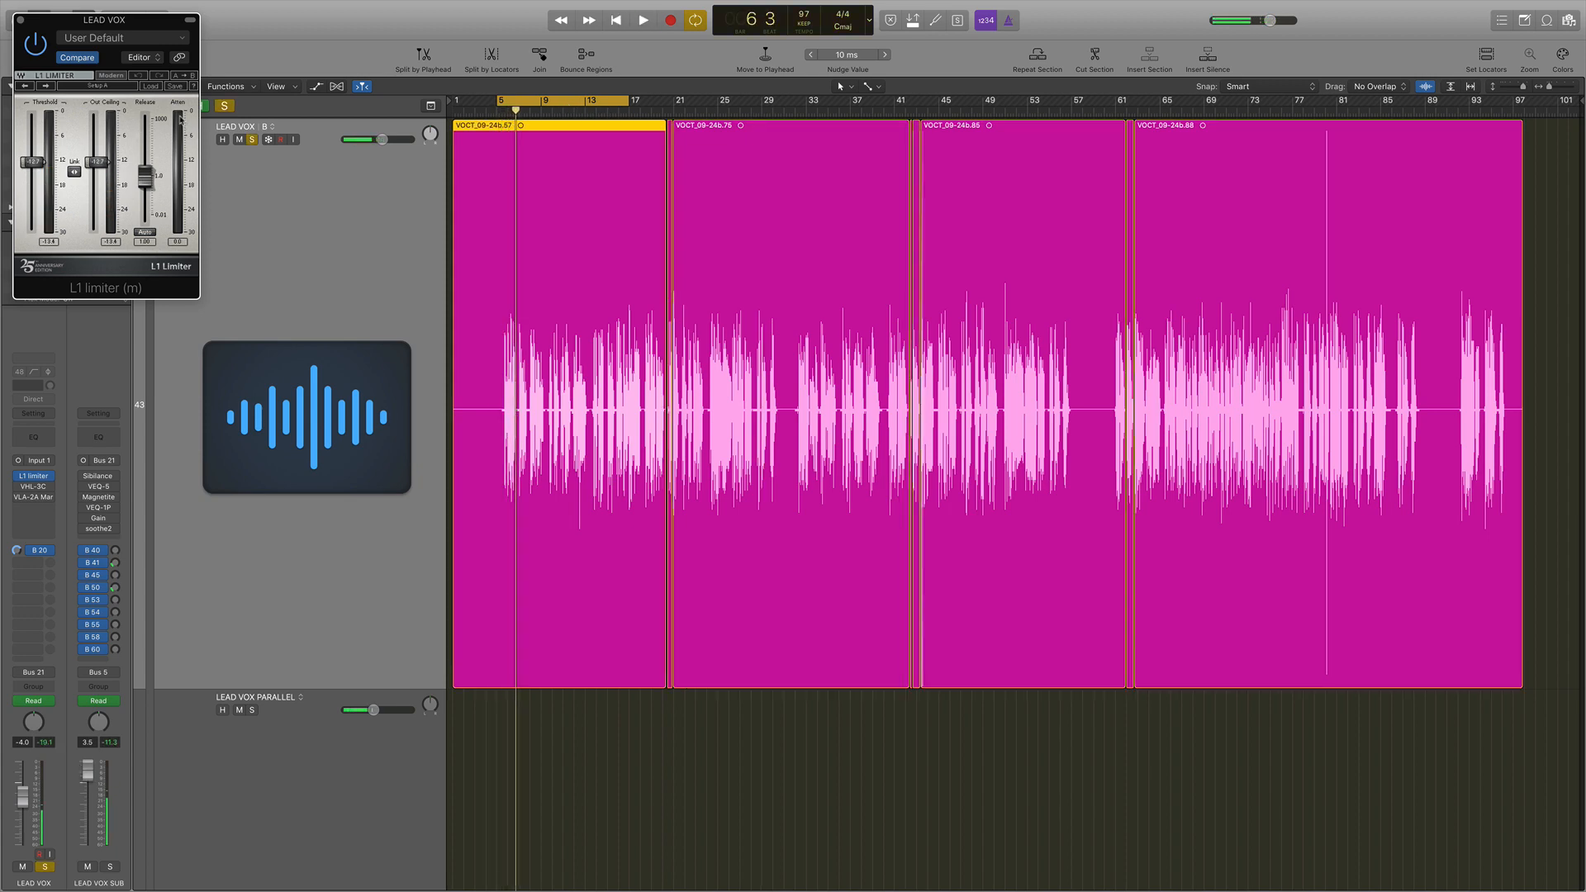
key("space")
left_click(992, 111)
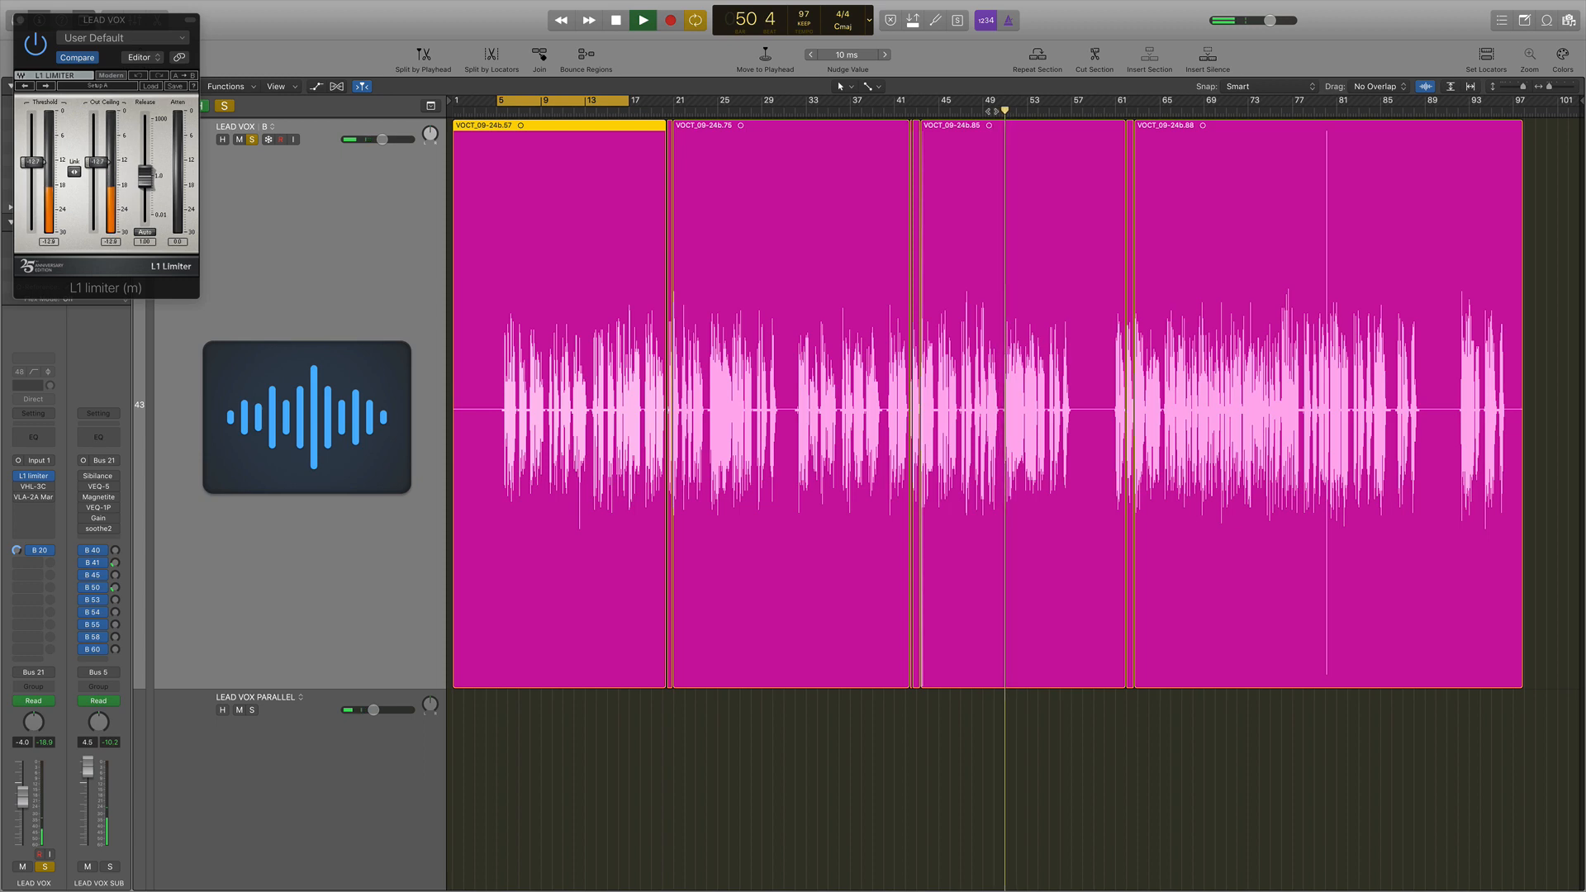
key("space")
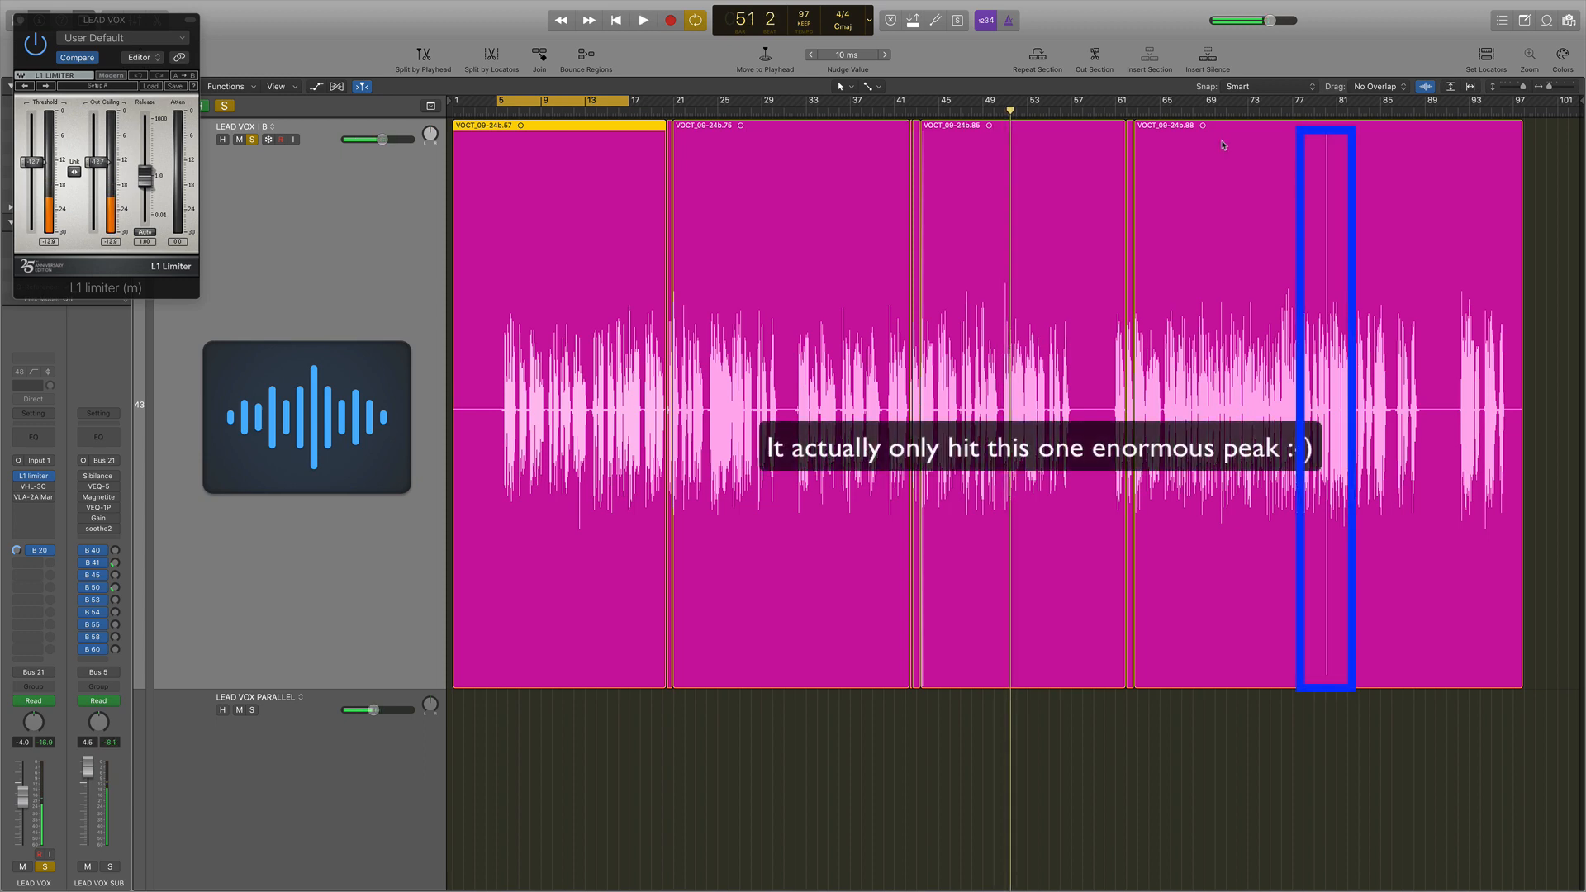
Step: Close the L1 limiter, show the mixer, and re-enable the VHL-3C filter on LEAD VOX, viewing its settings before closing it
left_click(20, 19)
key("x")
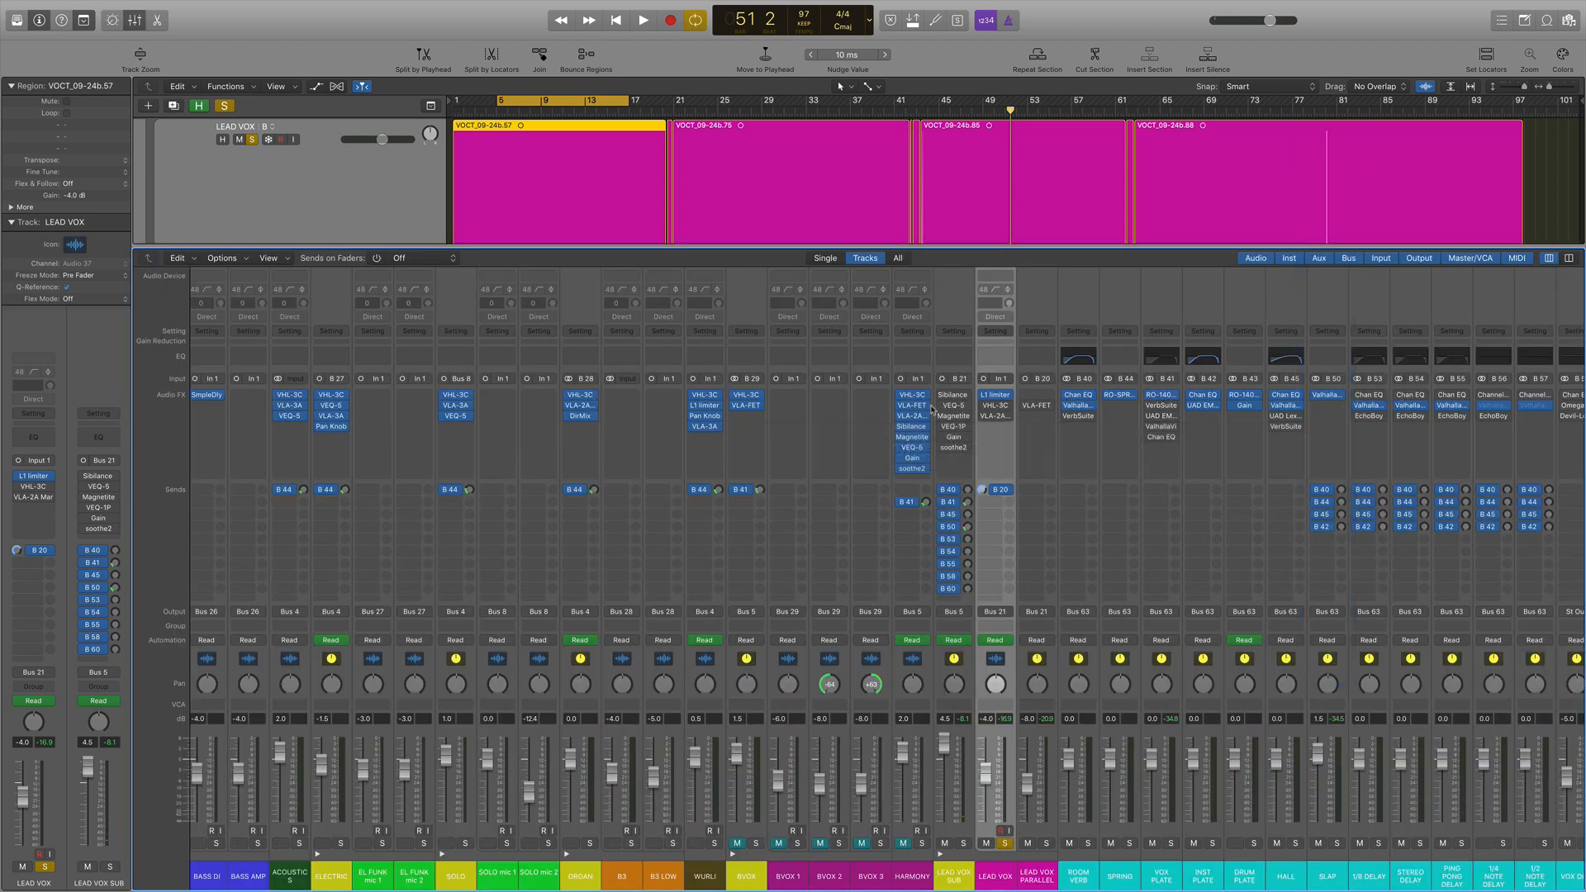
left_click(995, 405)
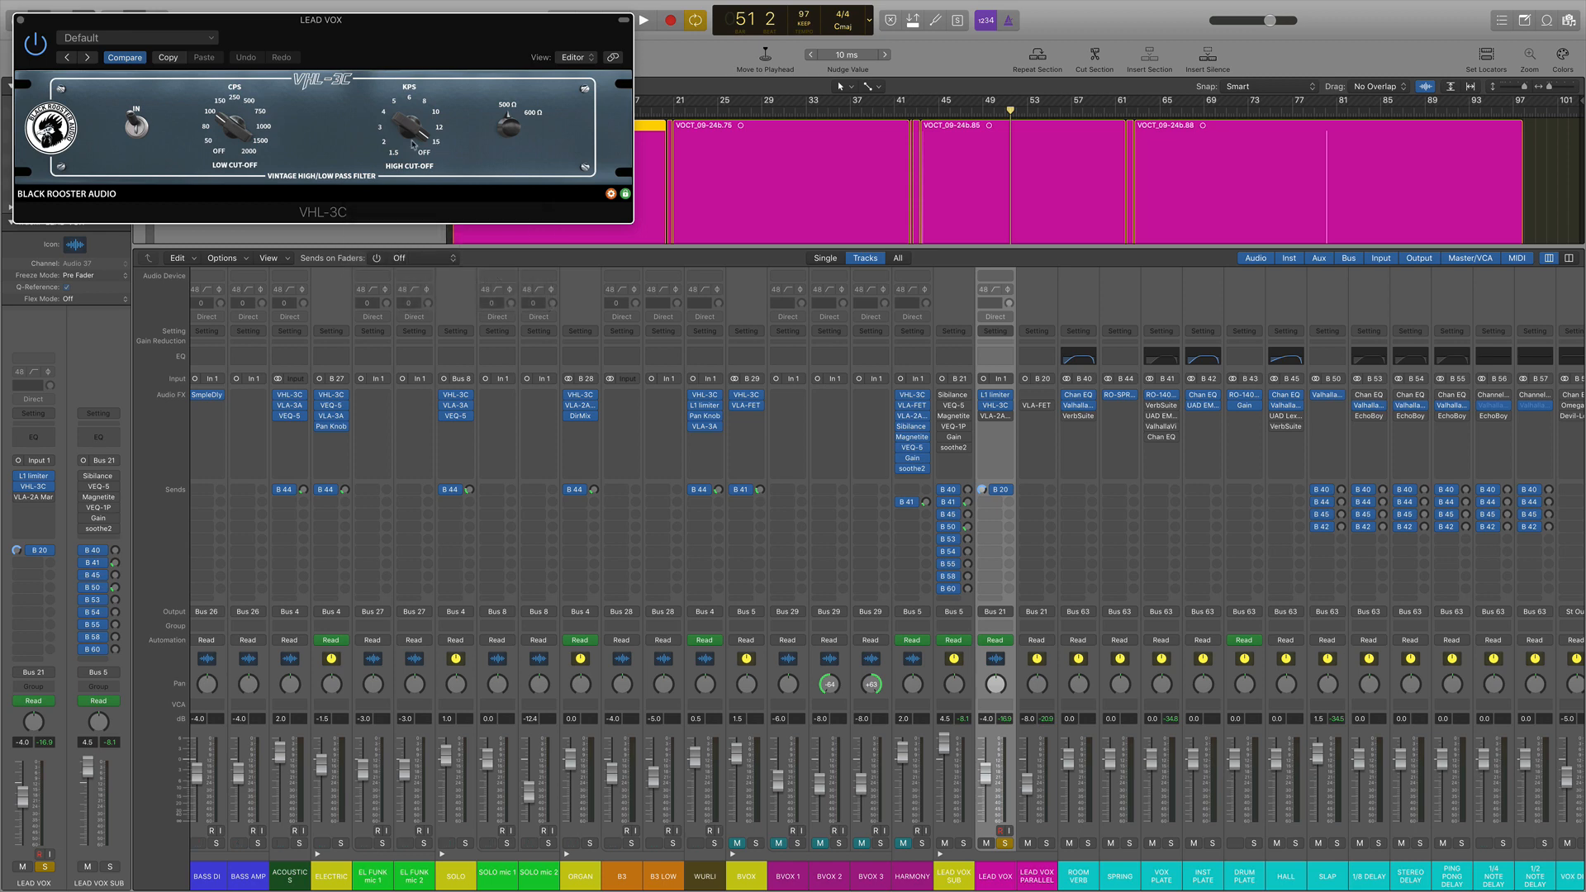
left_click(21, 19)
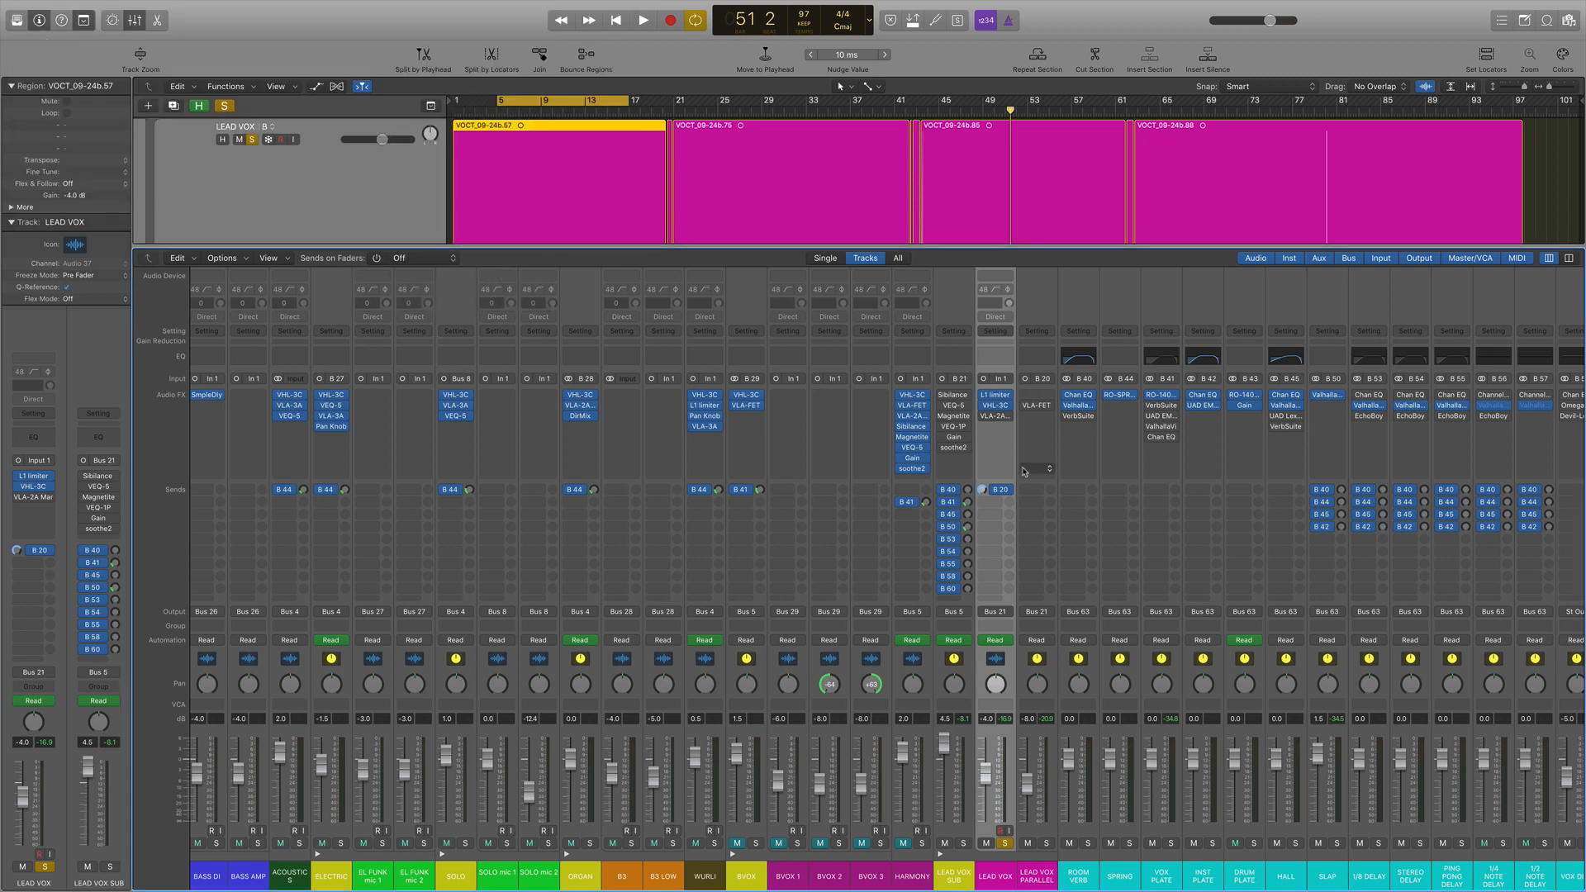
Step: Re-enable and open the VLA-2A on LEAD VOX, and bypass the Bus 41 and Bus 50 sends on LEAD VOX SUB
mouse_move(996, 420)
left_click(996, 419)
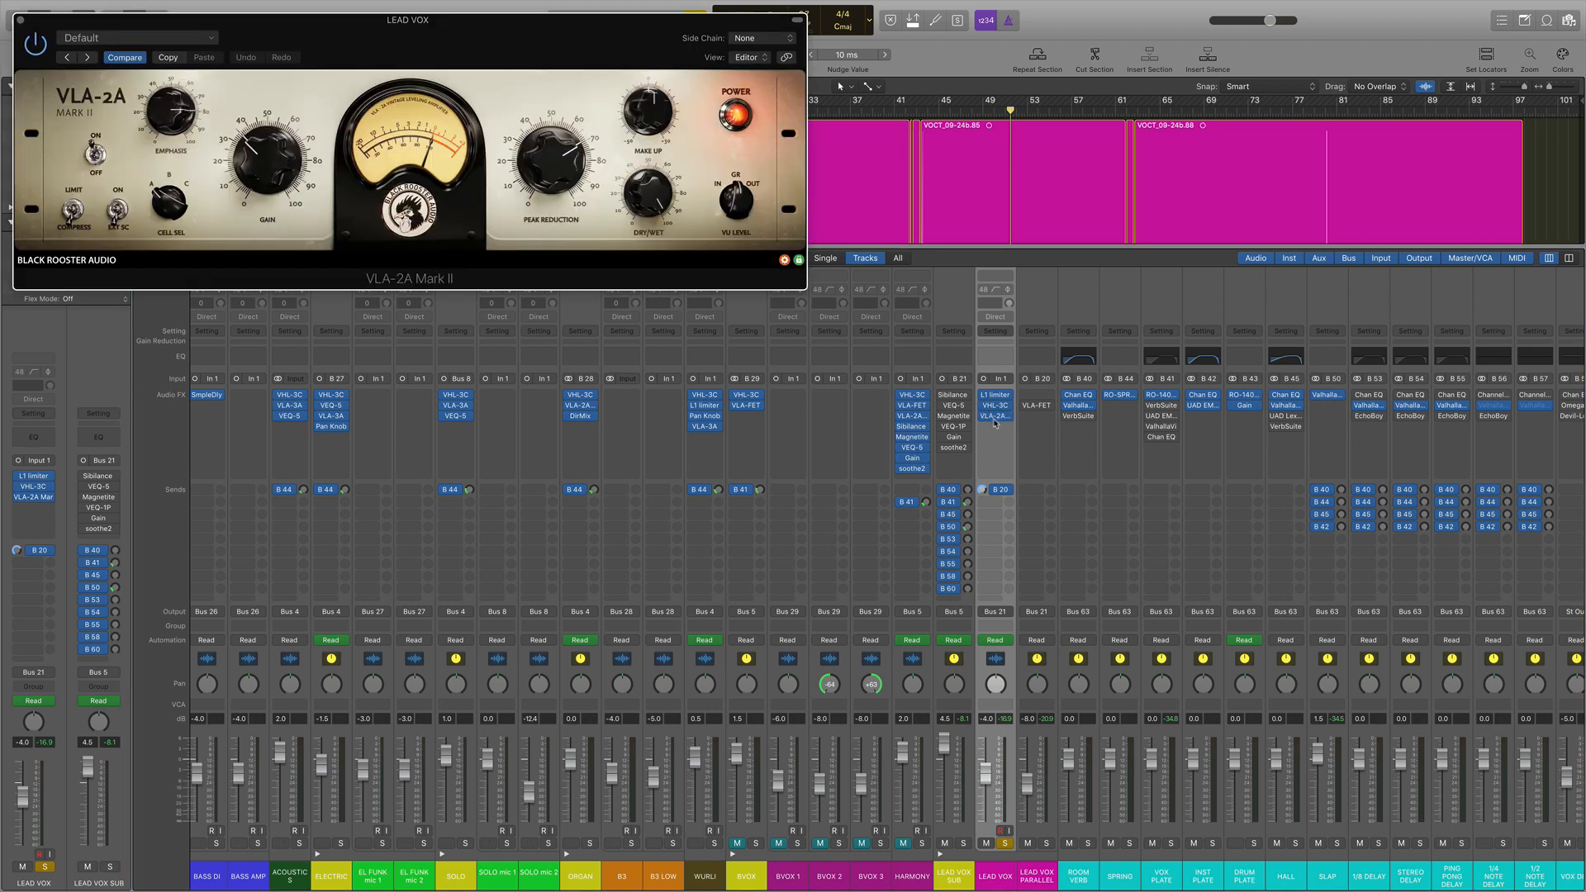
left_click(942, 503)
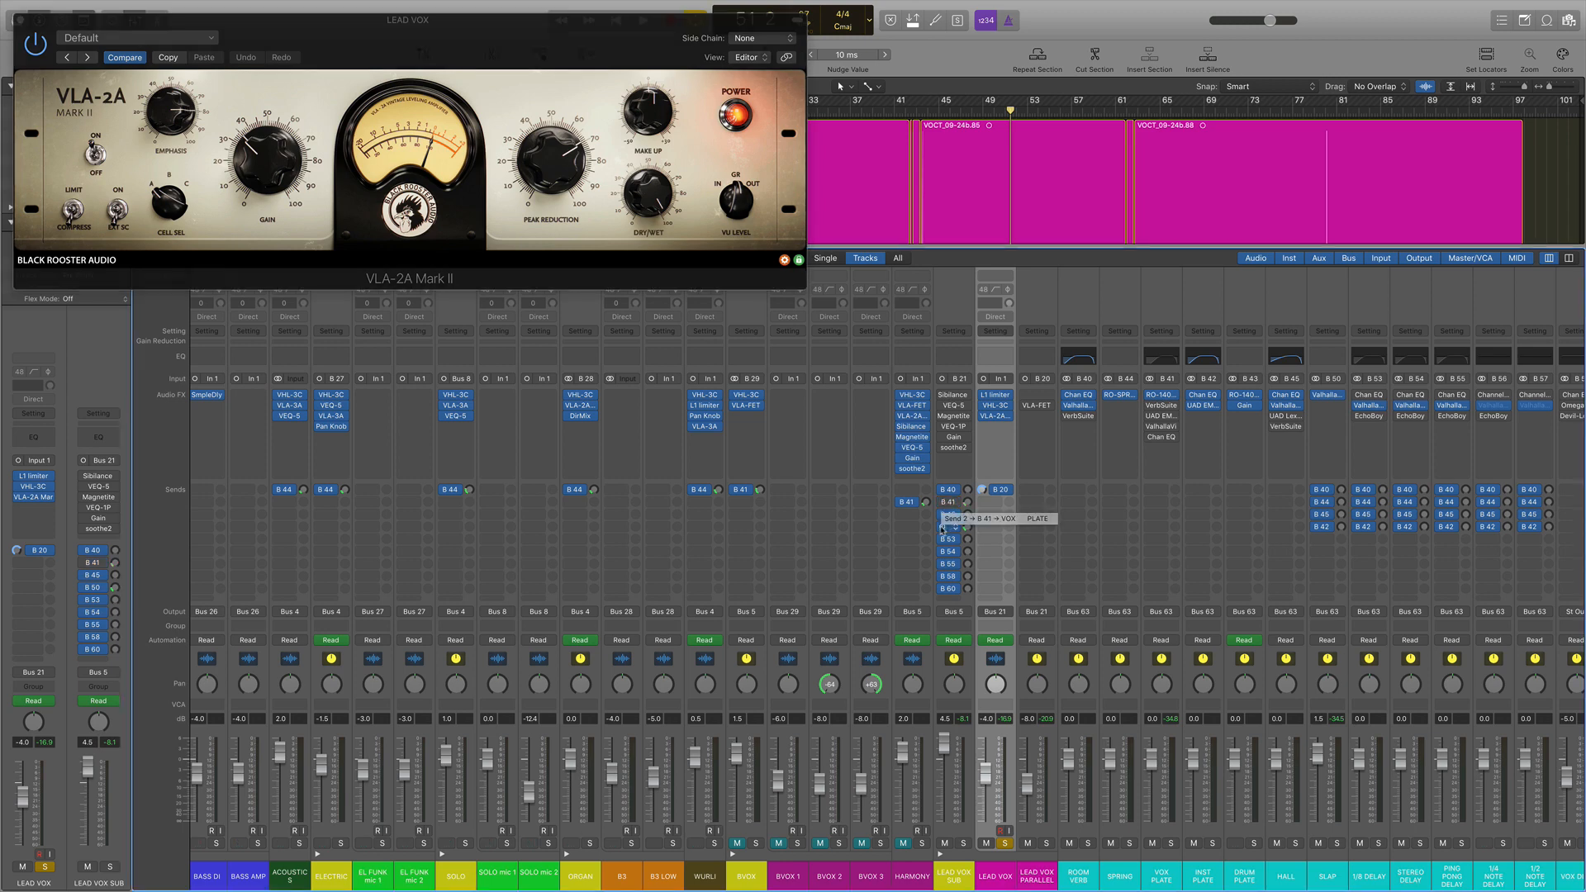
left_click(942, 529)
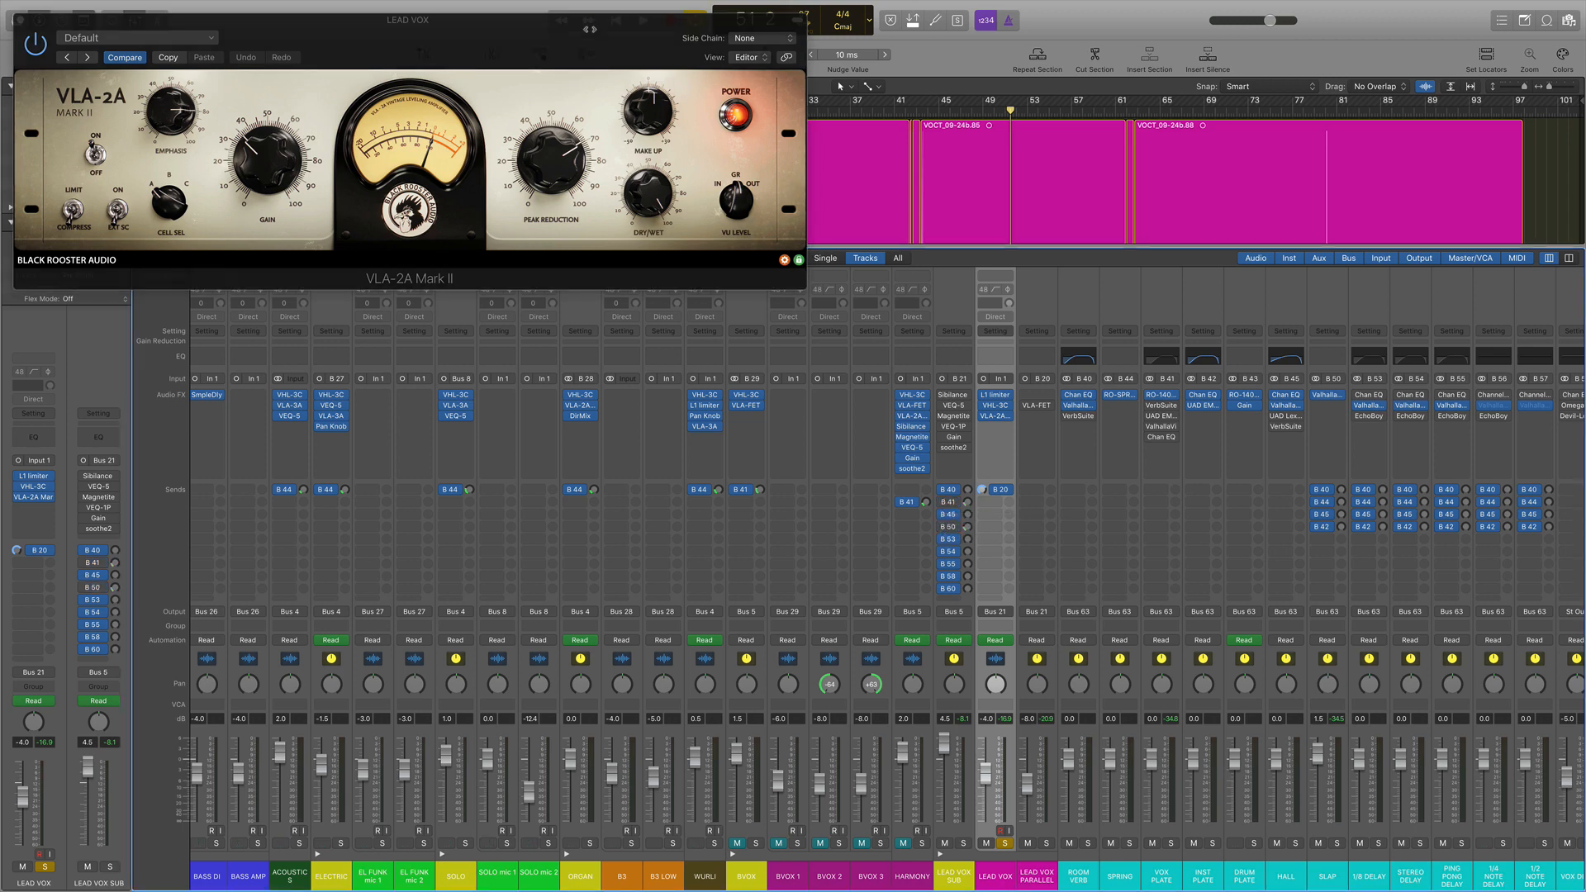
Step: Reposition the VLA-2A window, audition the soloed lead vocal through it, stop playback, and close the plug-in
left_click_drag(576, 38, 995, 272)
key("space")
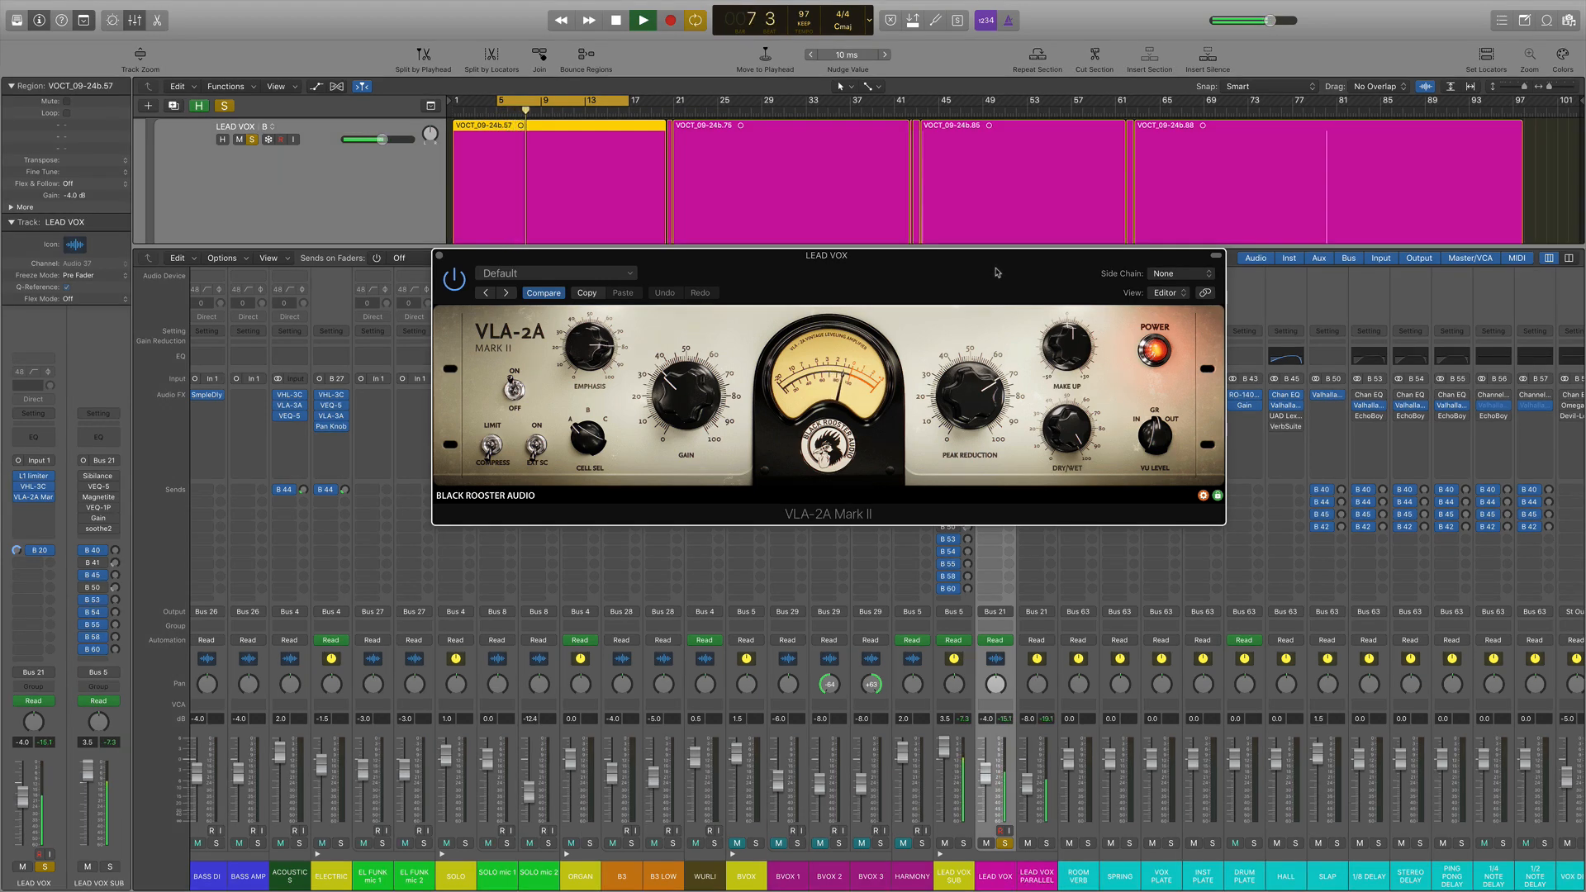
key("space")
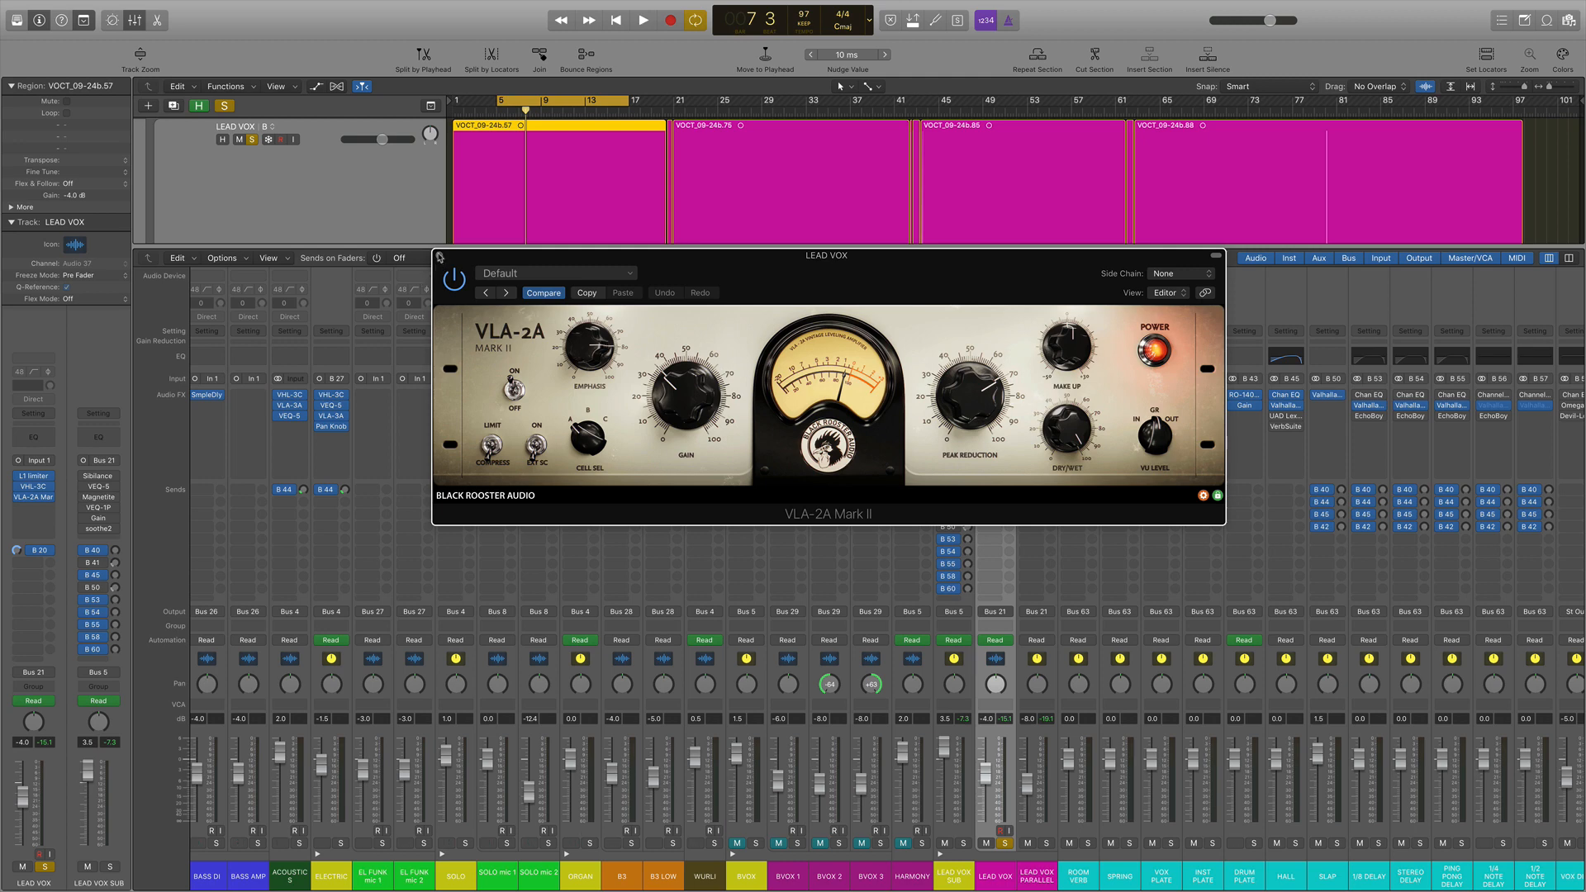
left_click(439, 256)
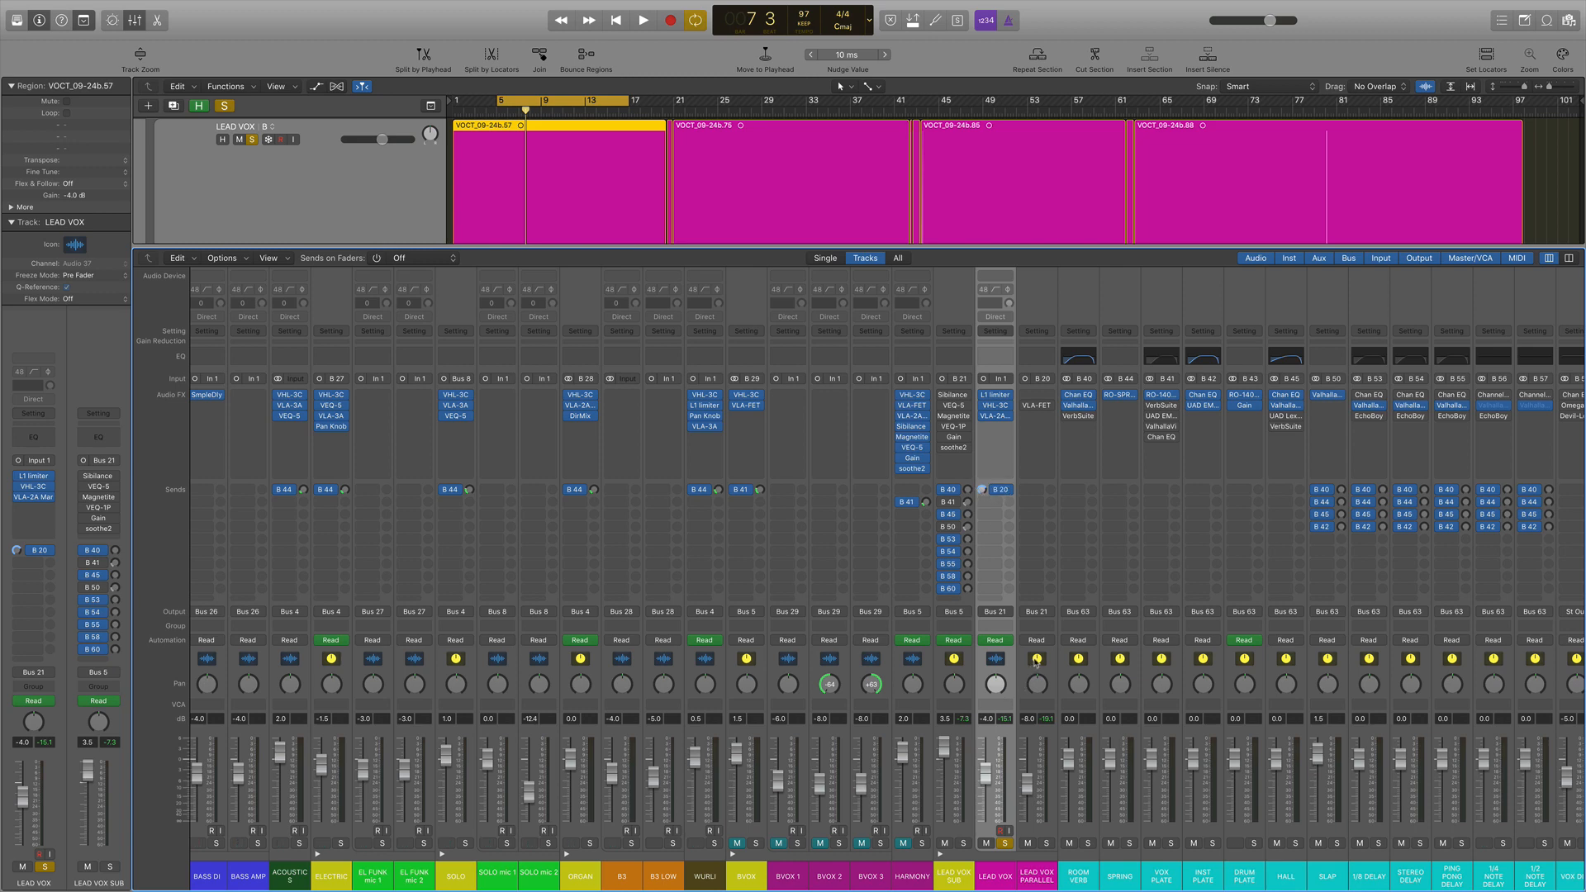
Step: Solo LEAD VOX PARALLEL instead, re-enable and open its VLA-FET compressor, and audition the parallel vocal
left_click(1026, 820)
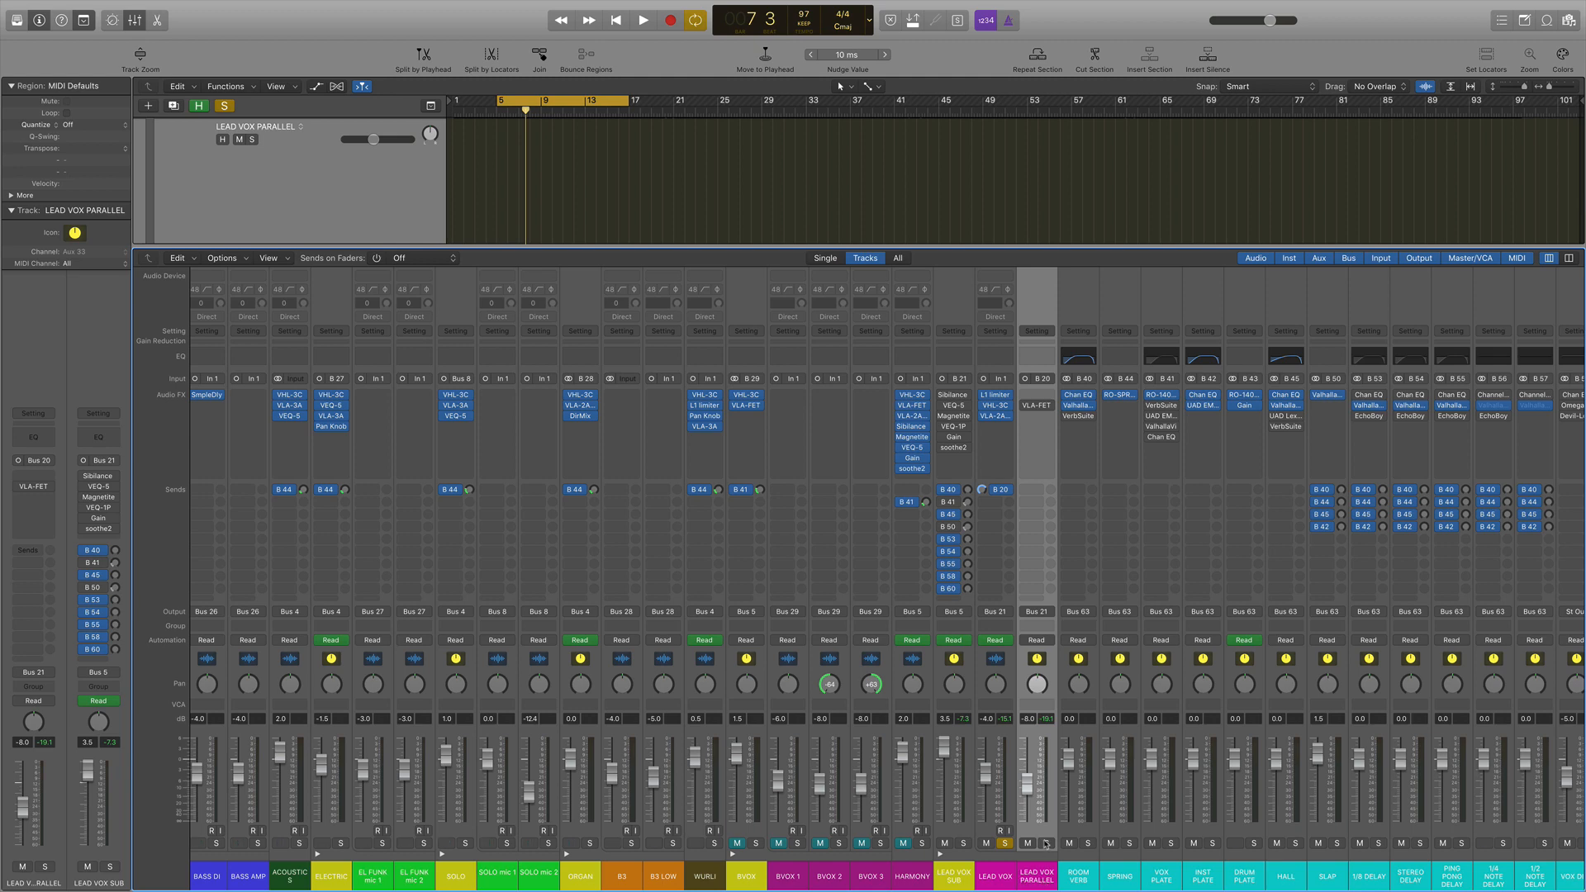
left_click(1046, 843)
left_click(1037, 406)
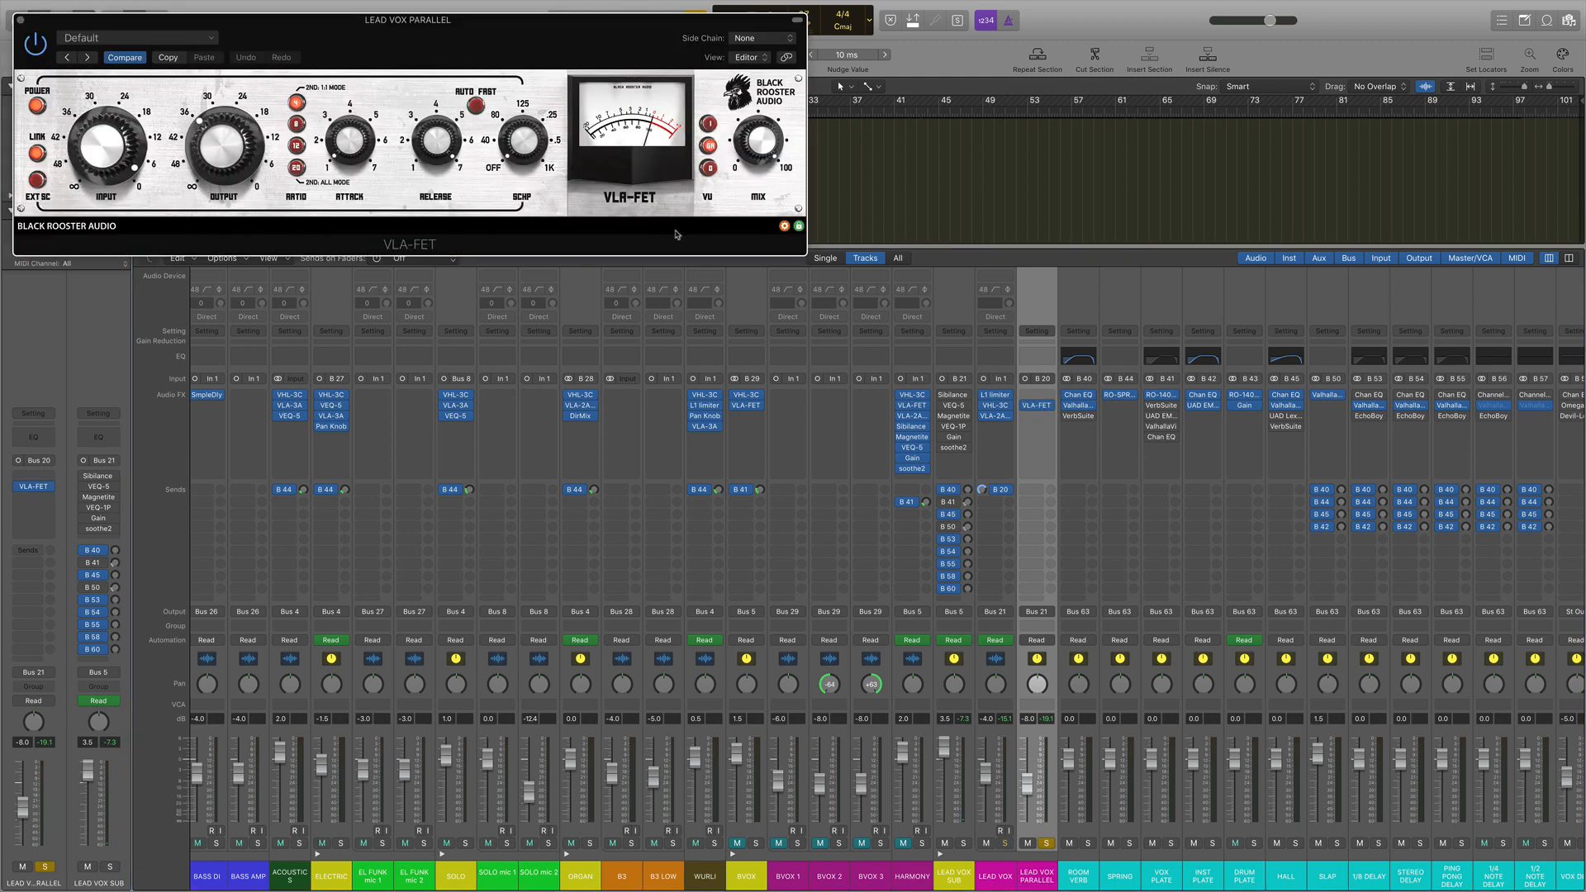
left_click_drag(574, 49, 622, 124)
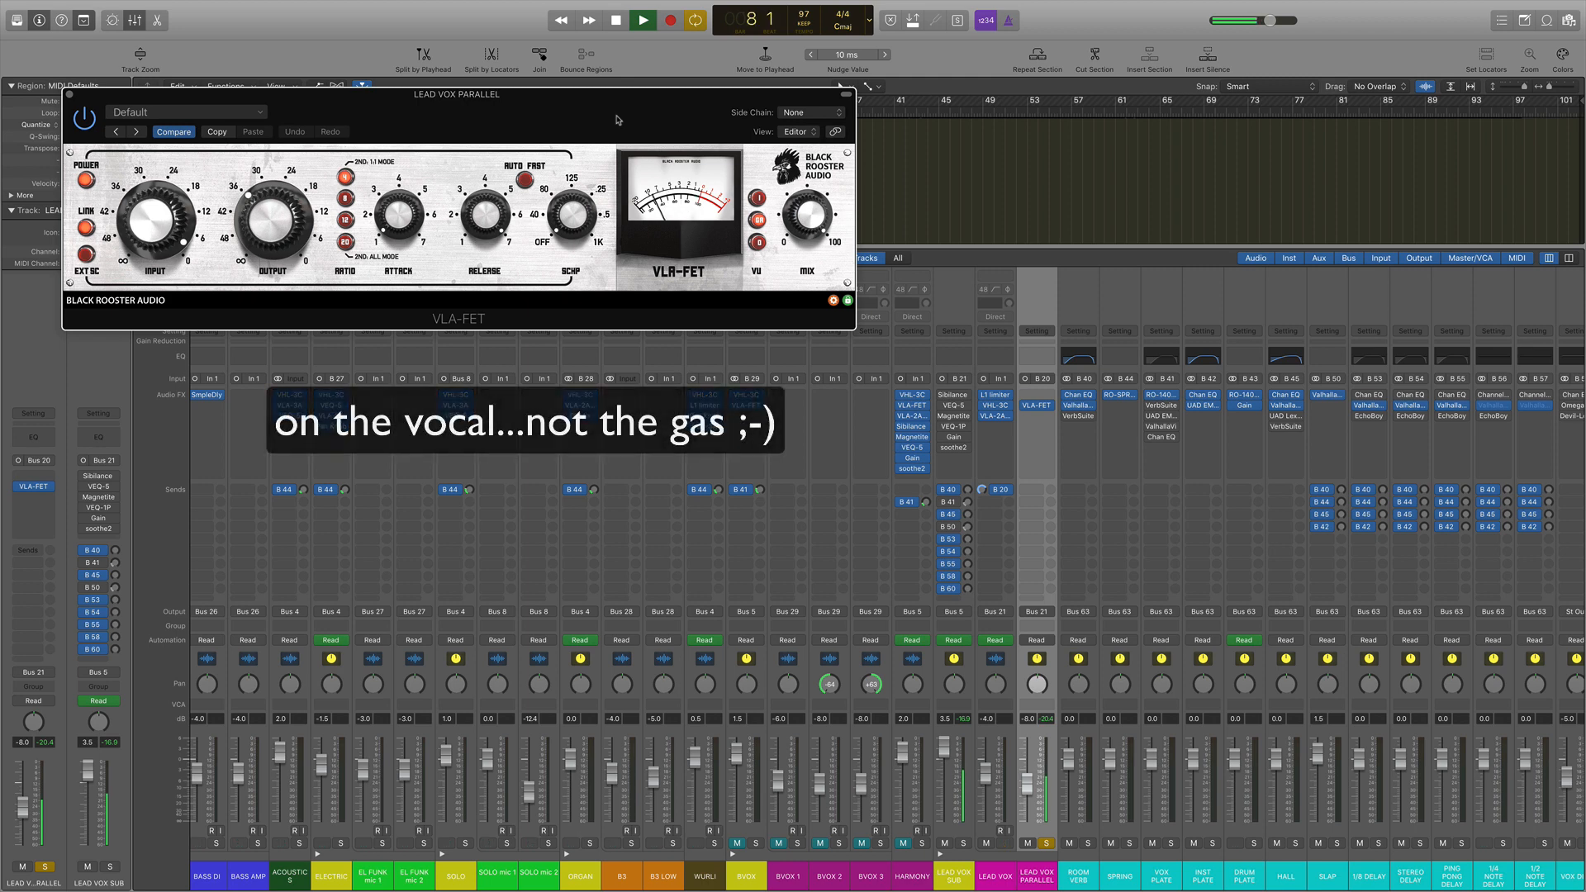
key("space")
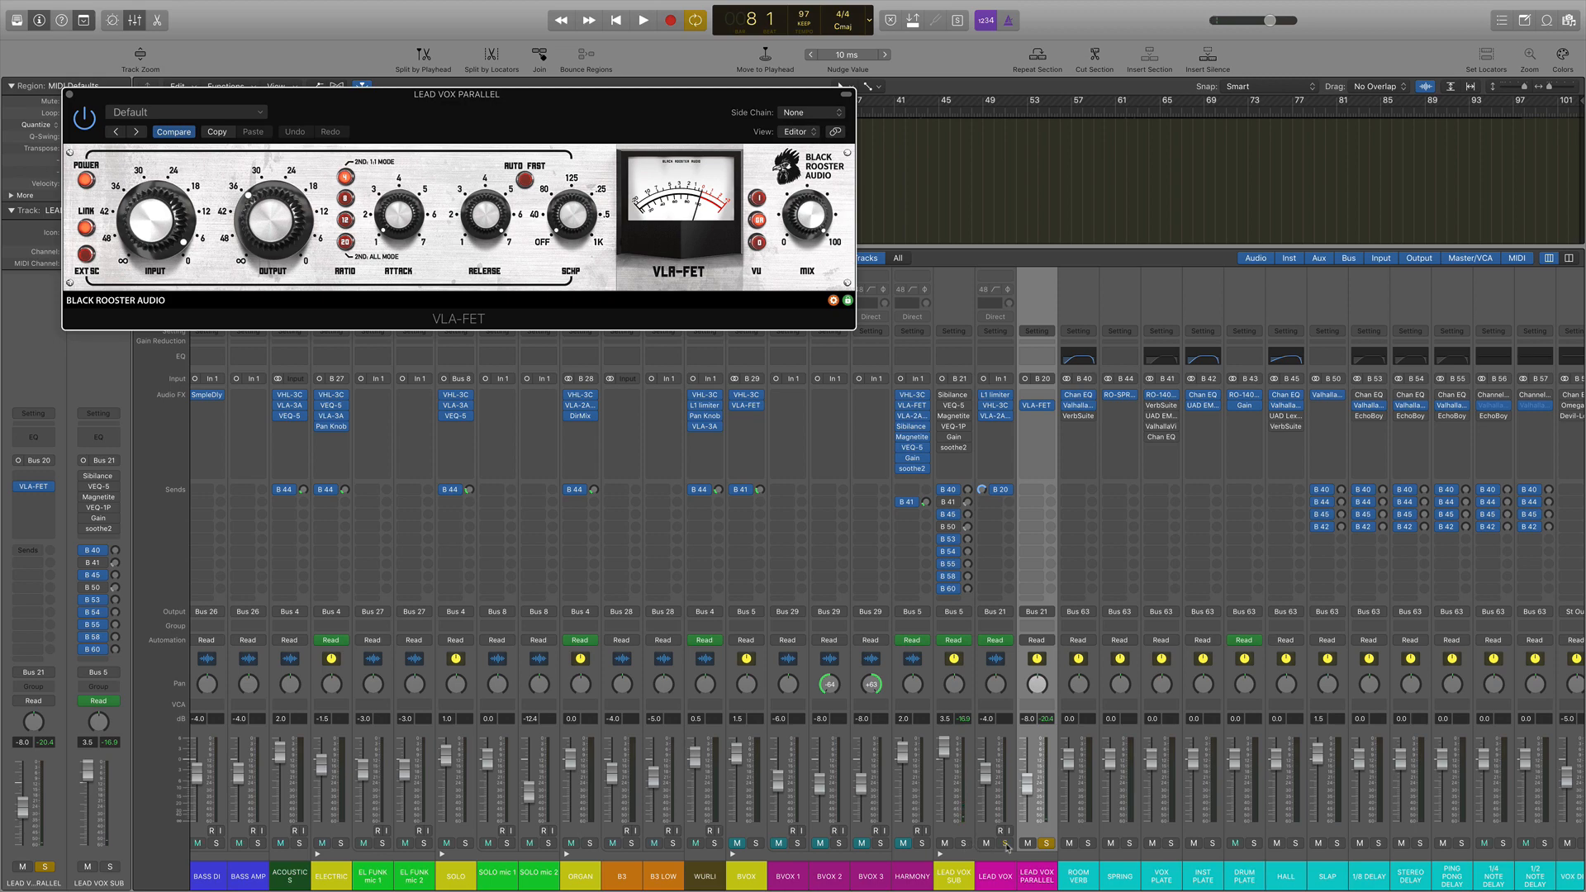
Step: Solo LEAD VOX alongside LEAD VOX PARALLEL, close the VLA-FET, and audition the two channels together
left_click(1005, 843)
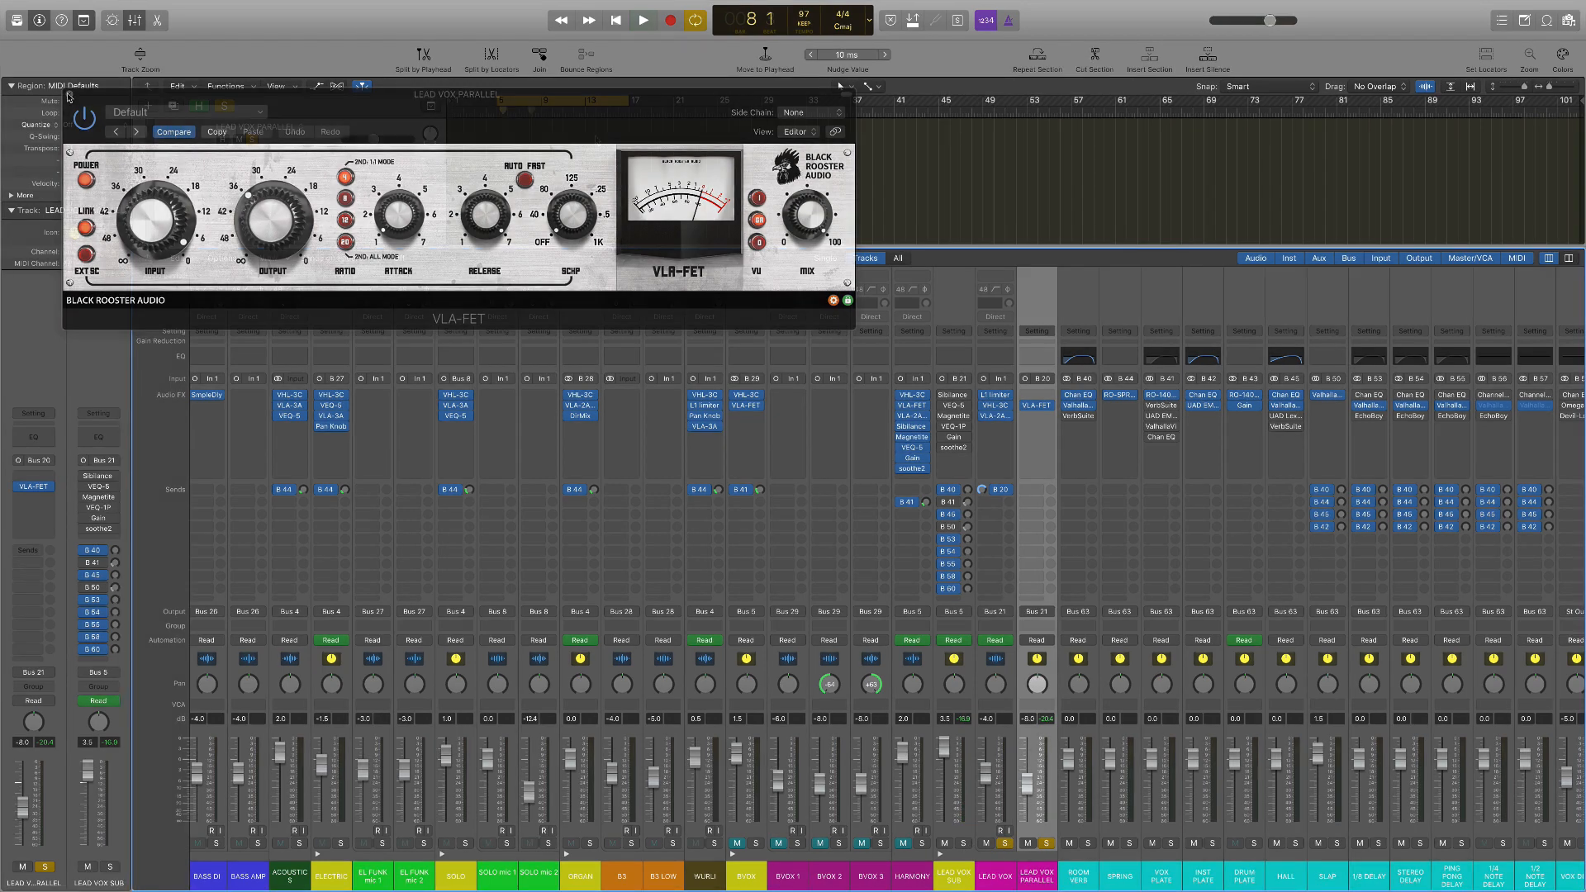
left_click(72, 94)
key("space")
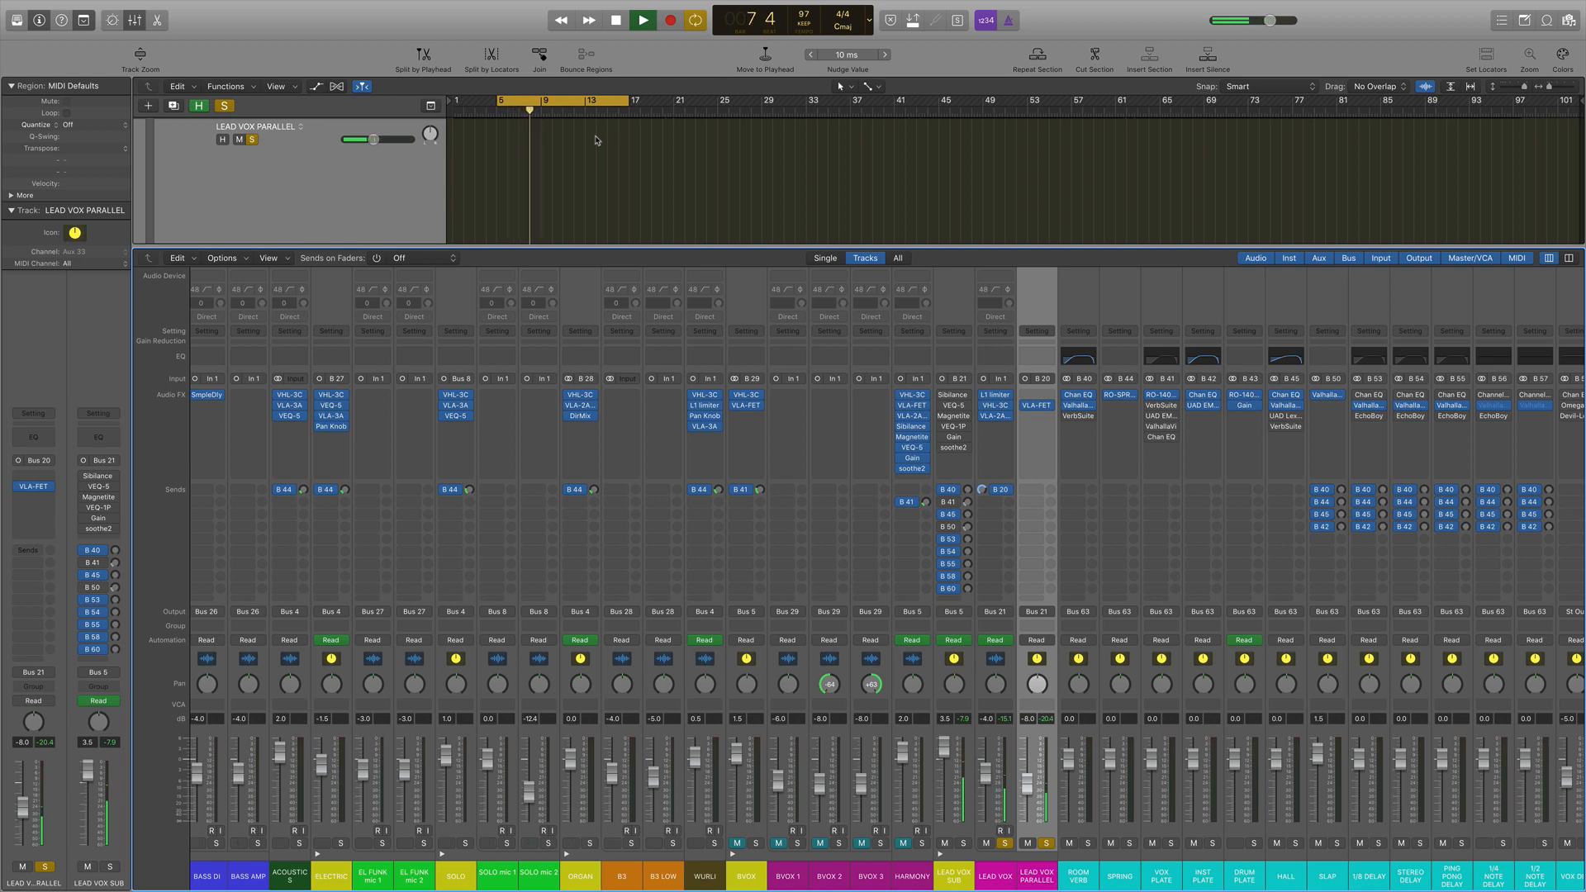
key("space")
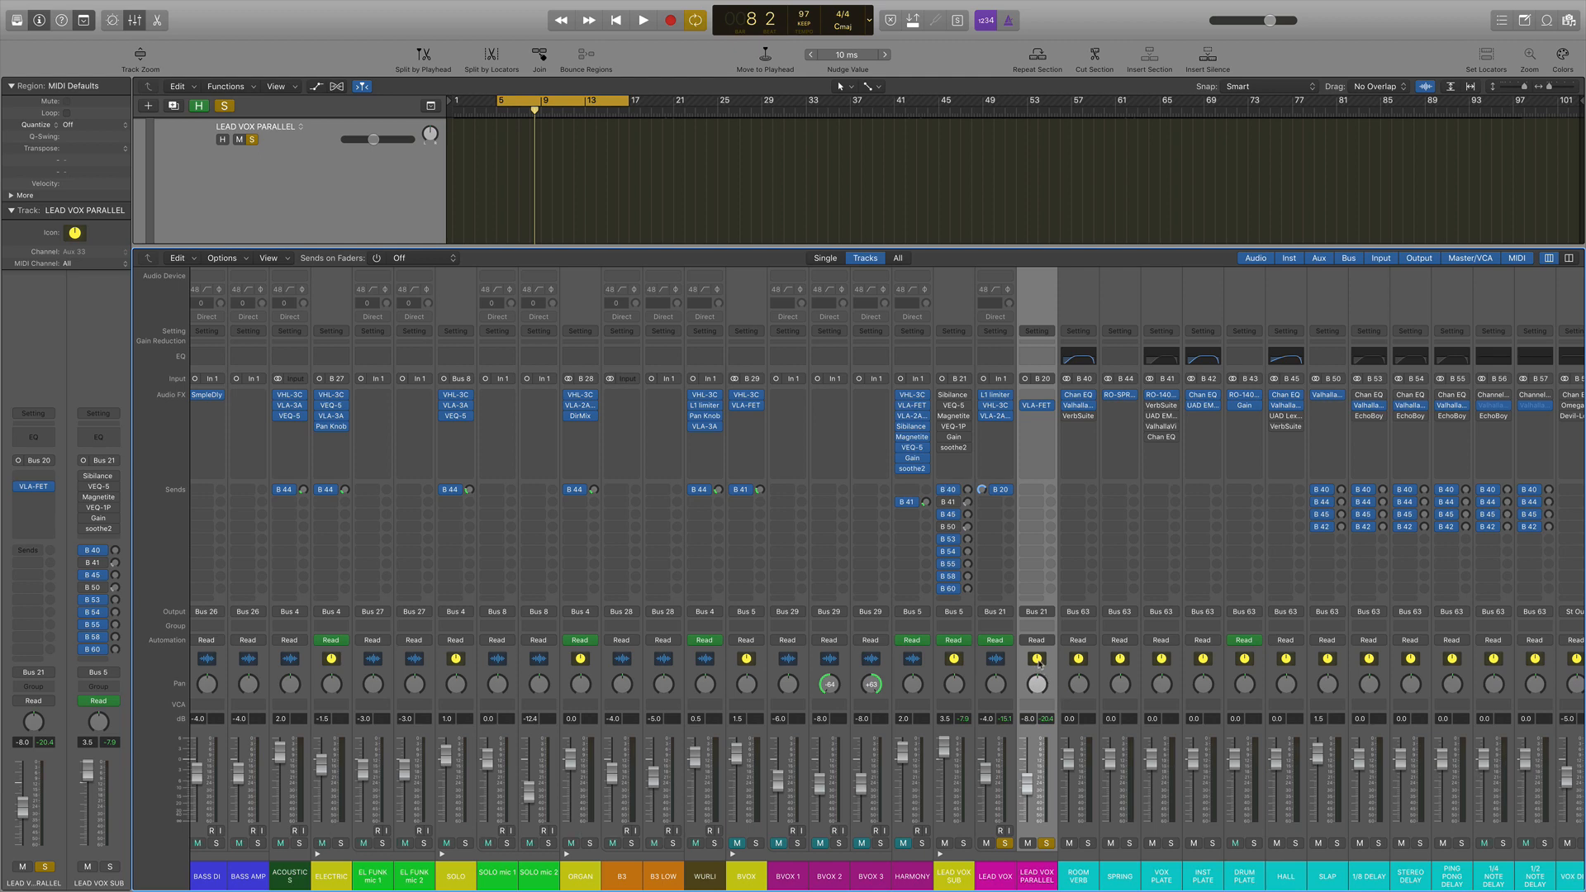
Step: Review the LEAD VOX channel's VLA-2A compressor settings again and point out the LEAD VOX and LEAD VOX PARALLEL channels together
left_click(996, 659)
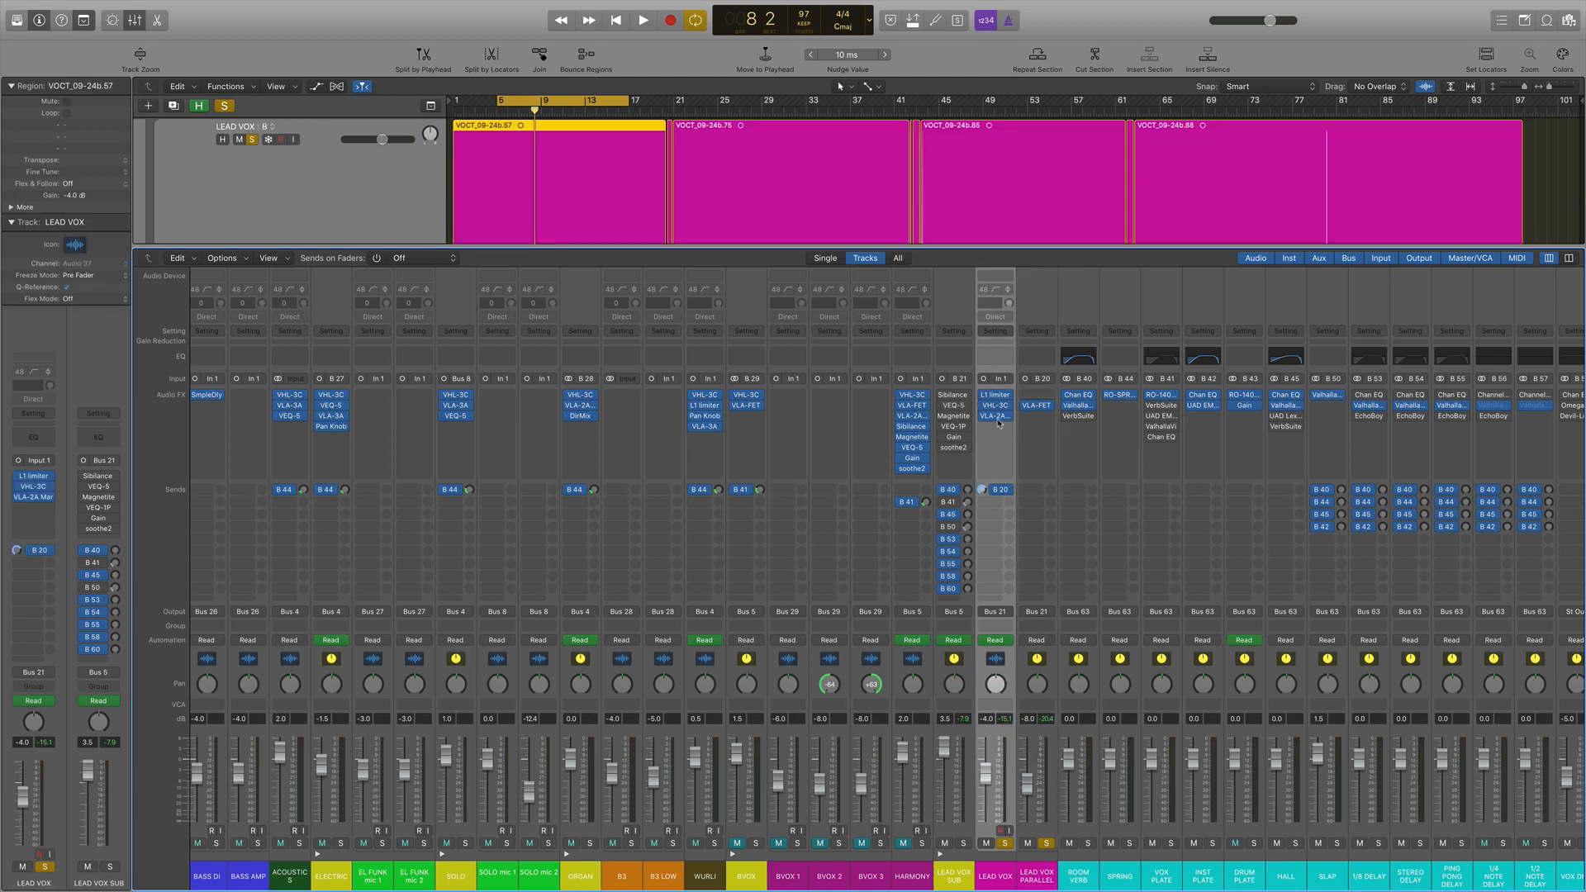
left_click(995, 417)
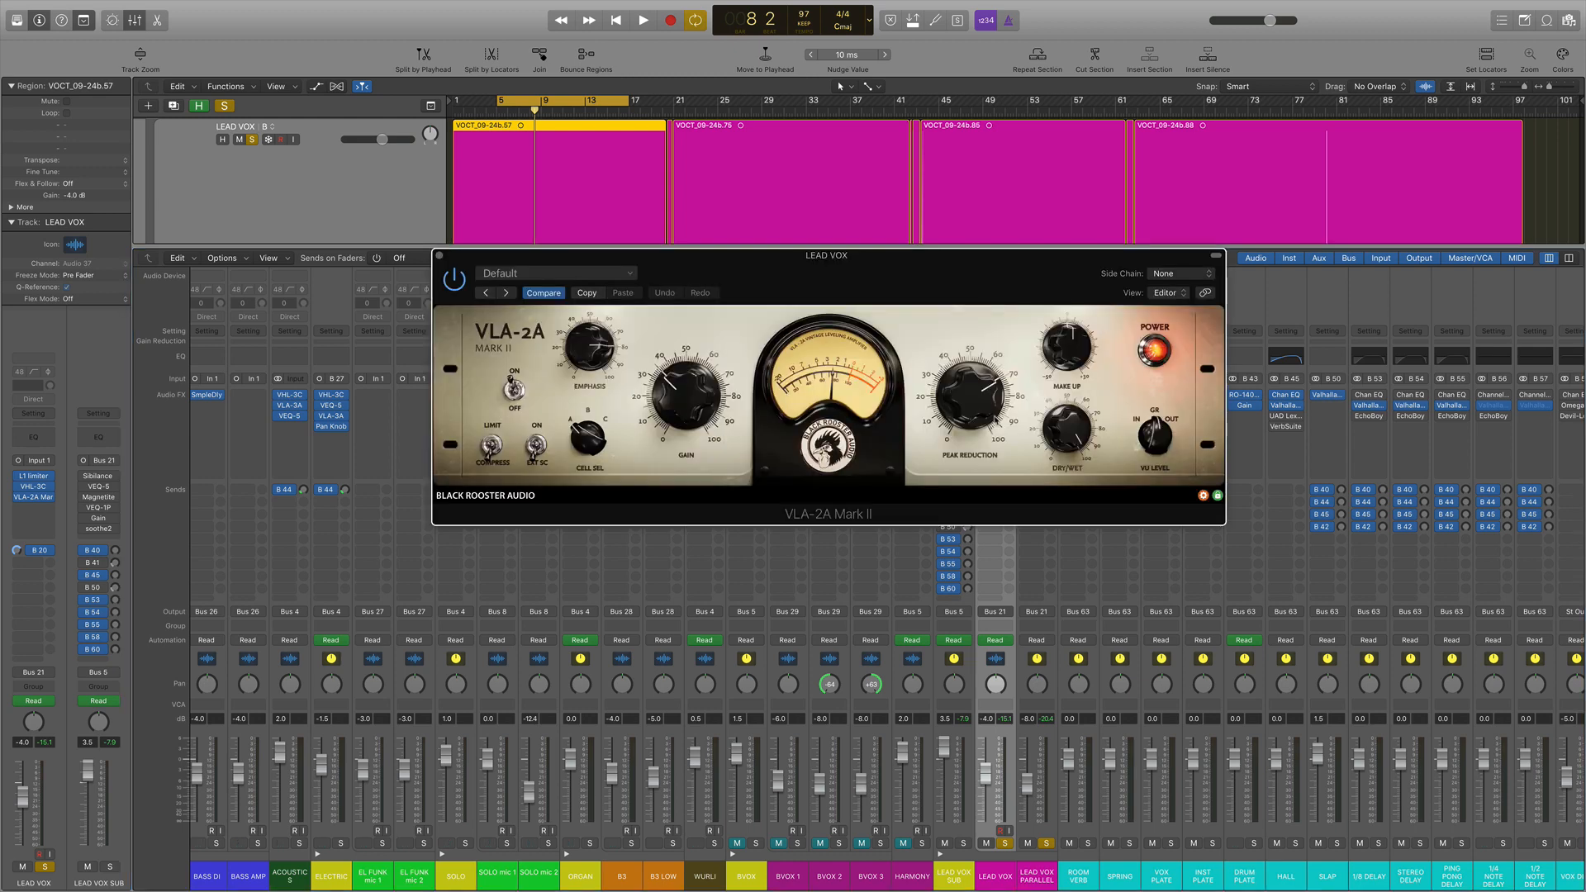
left_click(439, 256)
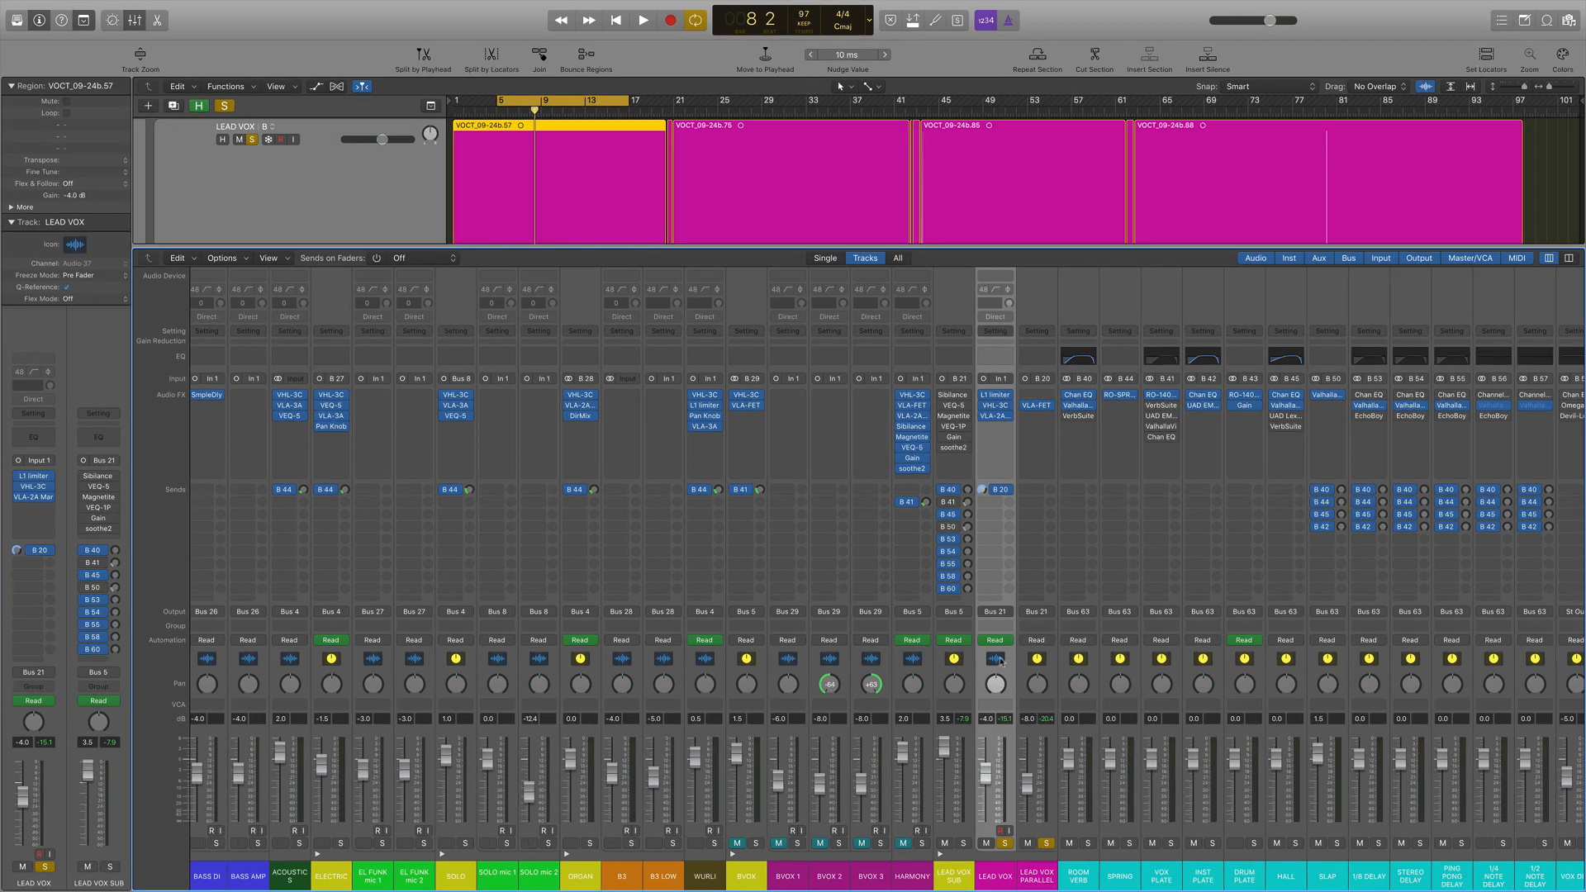
left_click_drag(1001, 660, 1052, 662)
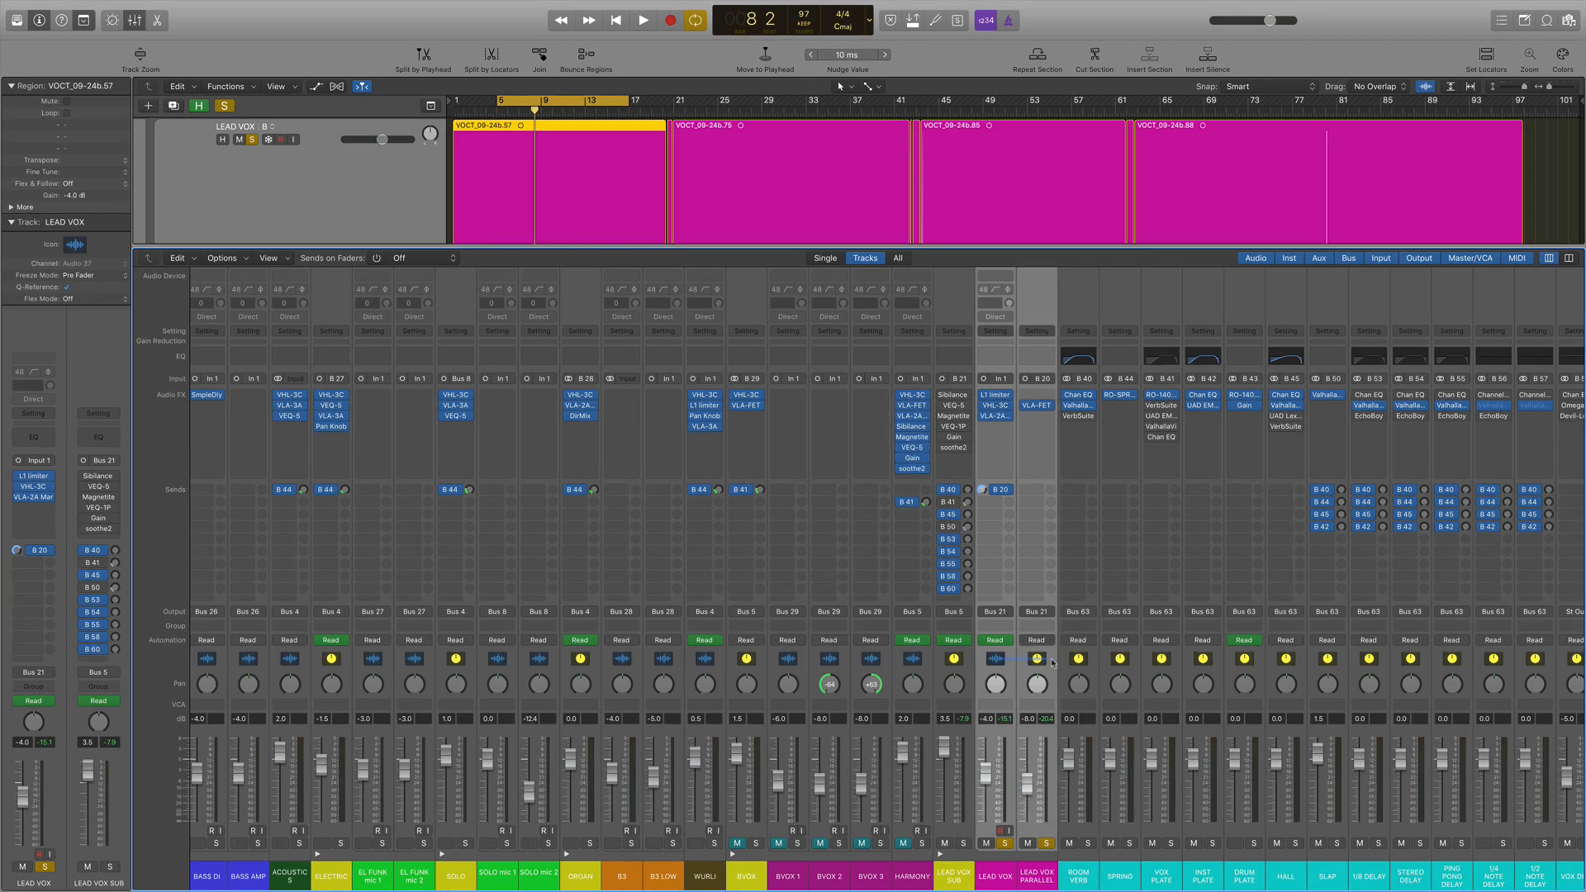
left_click(996, 406)
left_click(996, 406)
Step: Re-enable the Sibilance de-esser on the LEAD VOX SUB channel, view its settings, and close its window
left_click(954, 659)
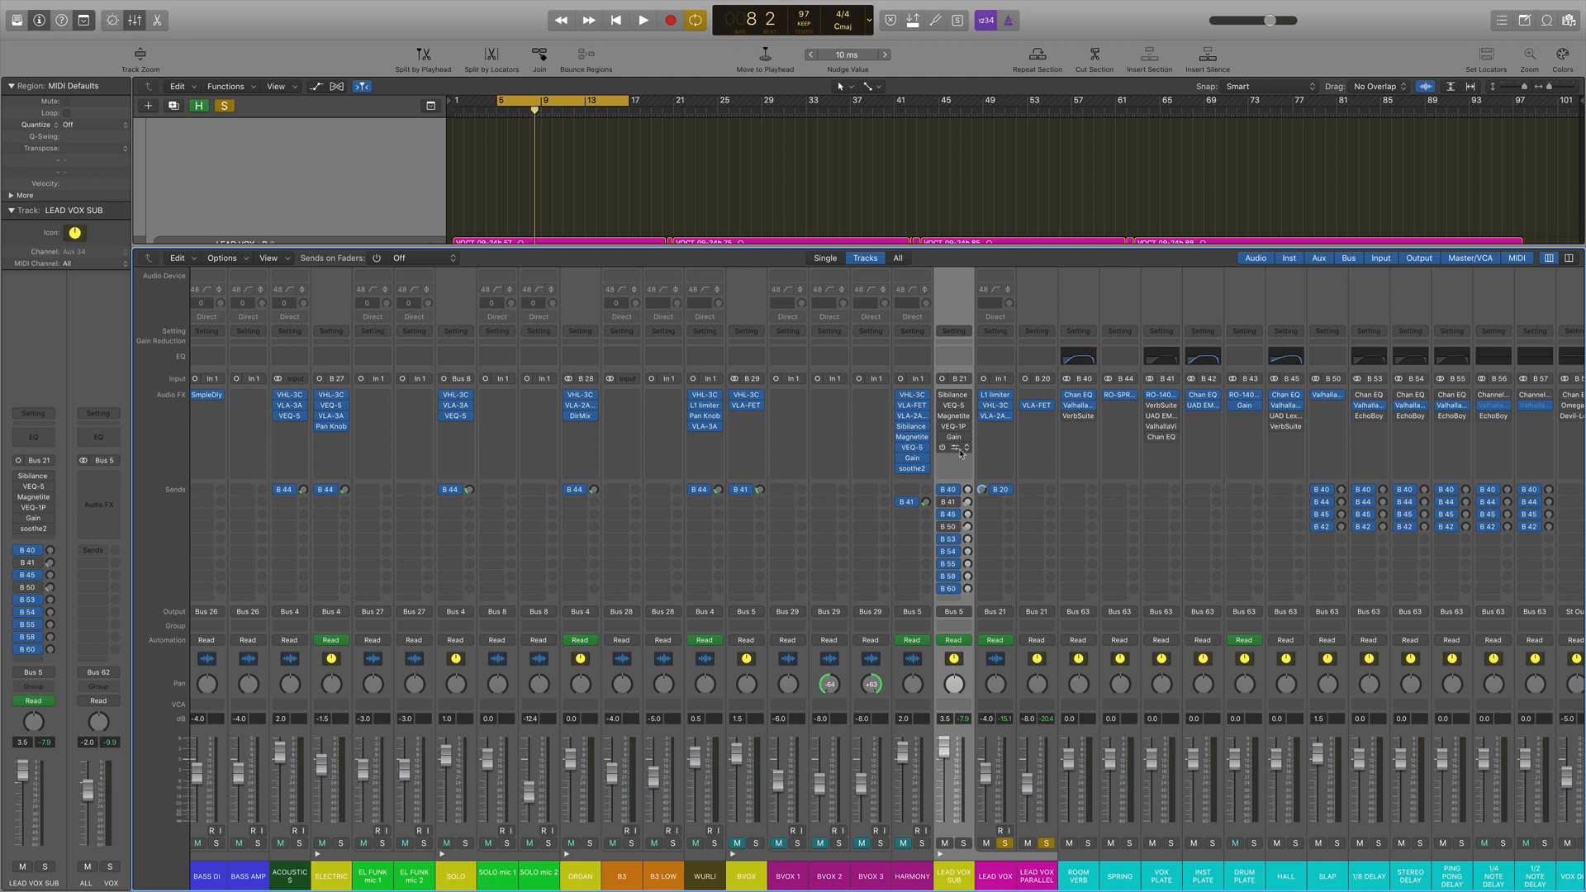
left_click(953, 397, "alt")
left_click(954, 397)
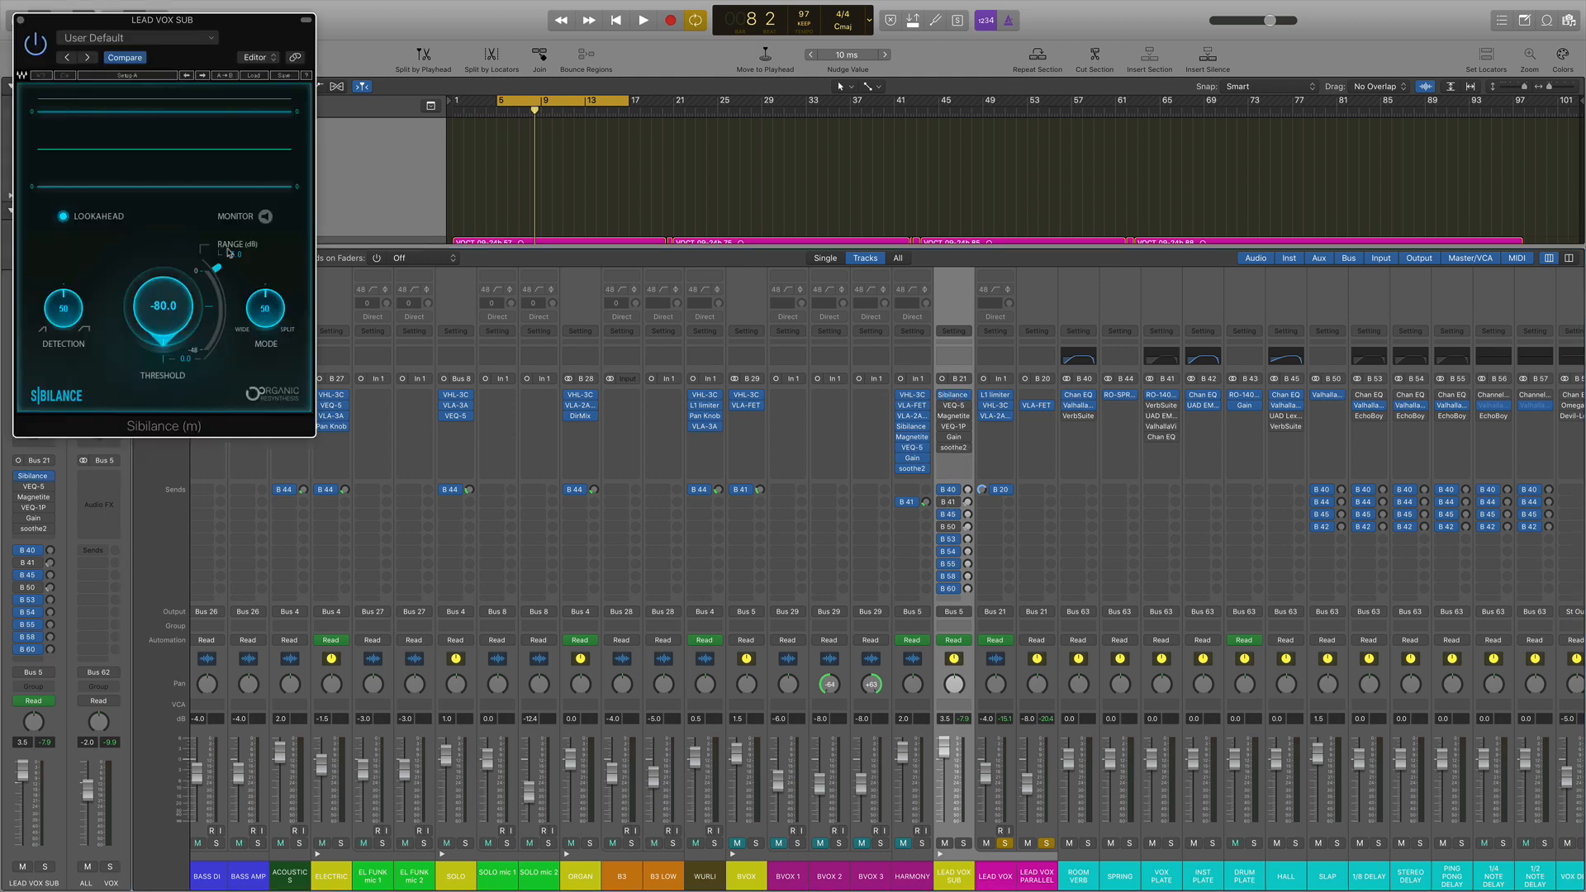
left_click(954, 395)
Step: Re-enable the VEQ-5 on LEAD VOX SUB and compare the vocal with the equalizer switched out and in, leaving it in and closing it
left_click(954, 406, "alt")
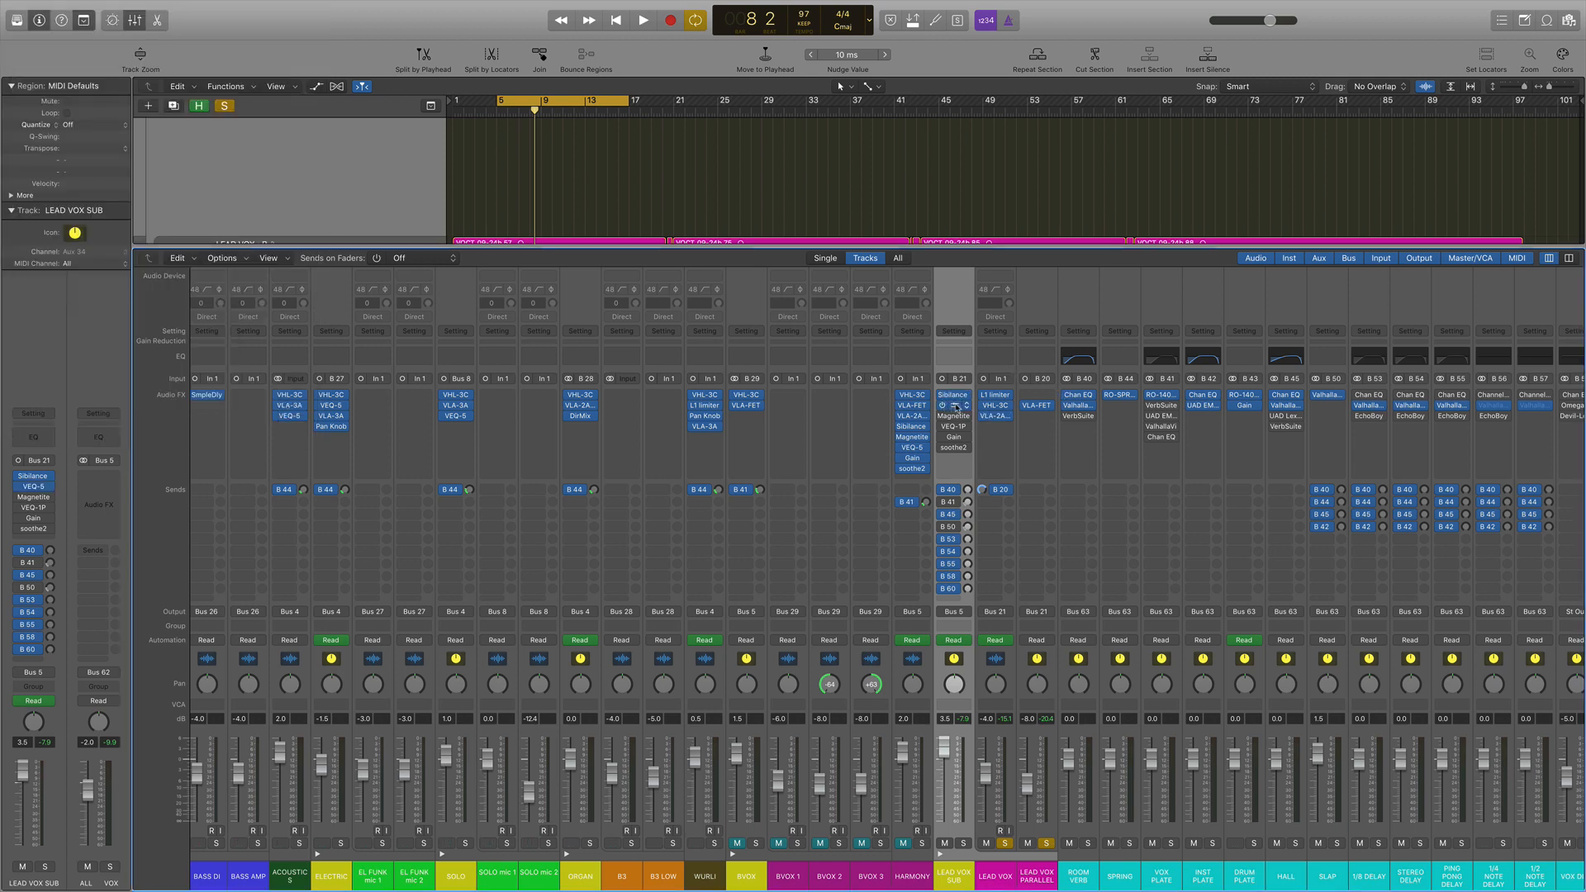
left_click(954, 406)
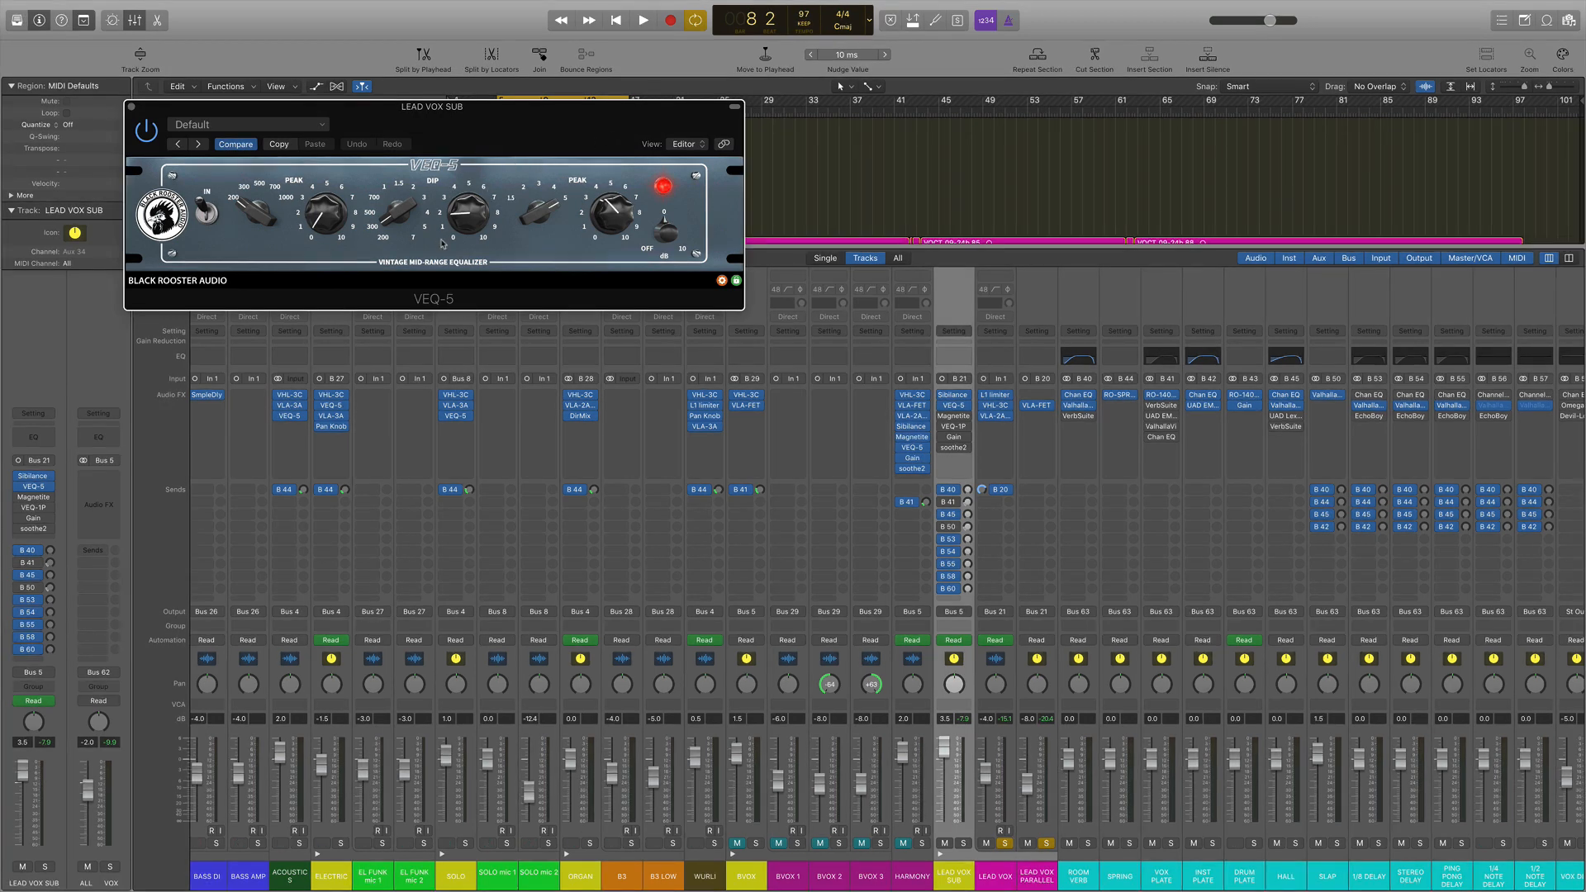
left_click_drag(325, 216, 329, 234)
left_click(207, 213)
key("space")
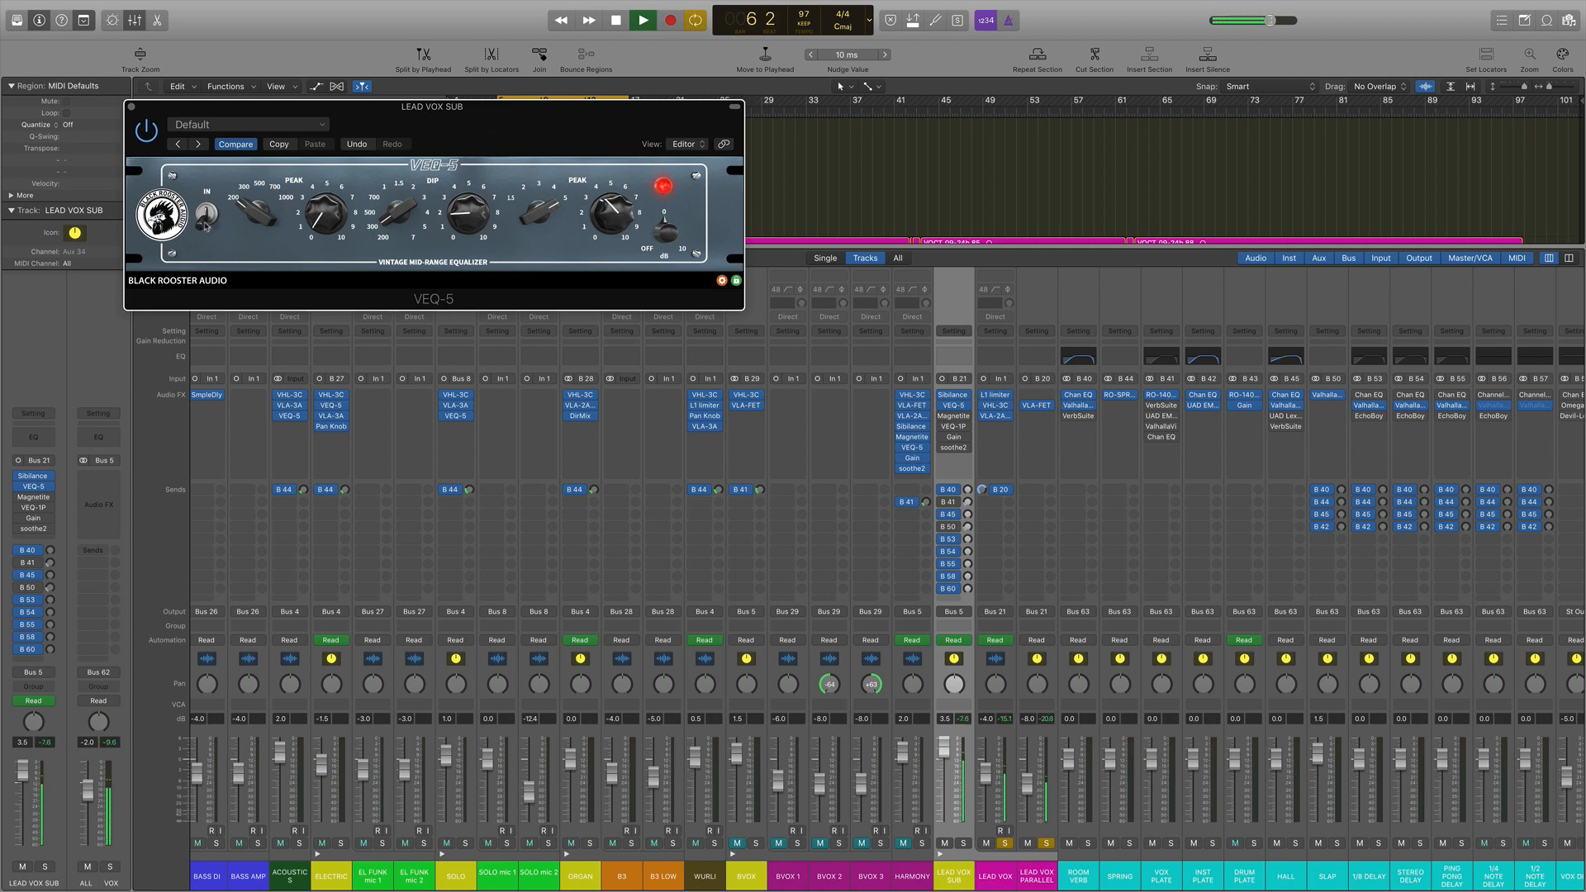
left_click(206, 218)
left_click(206, 218)
left_click(205, 223)
key("space")
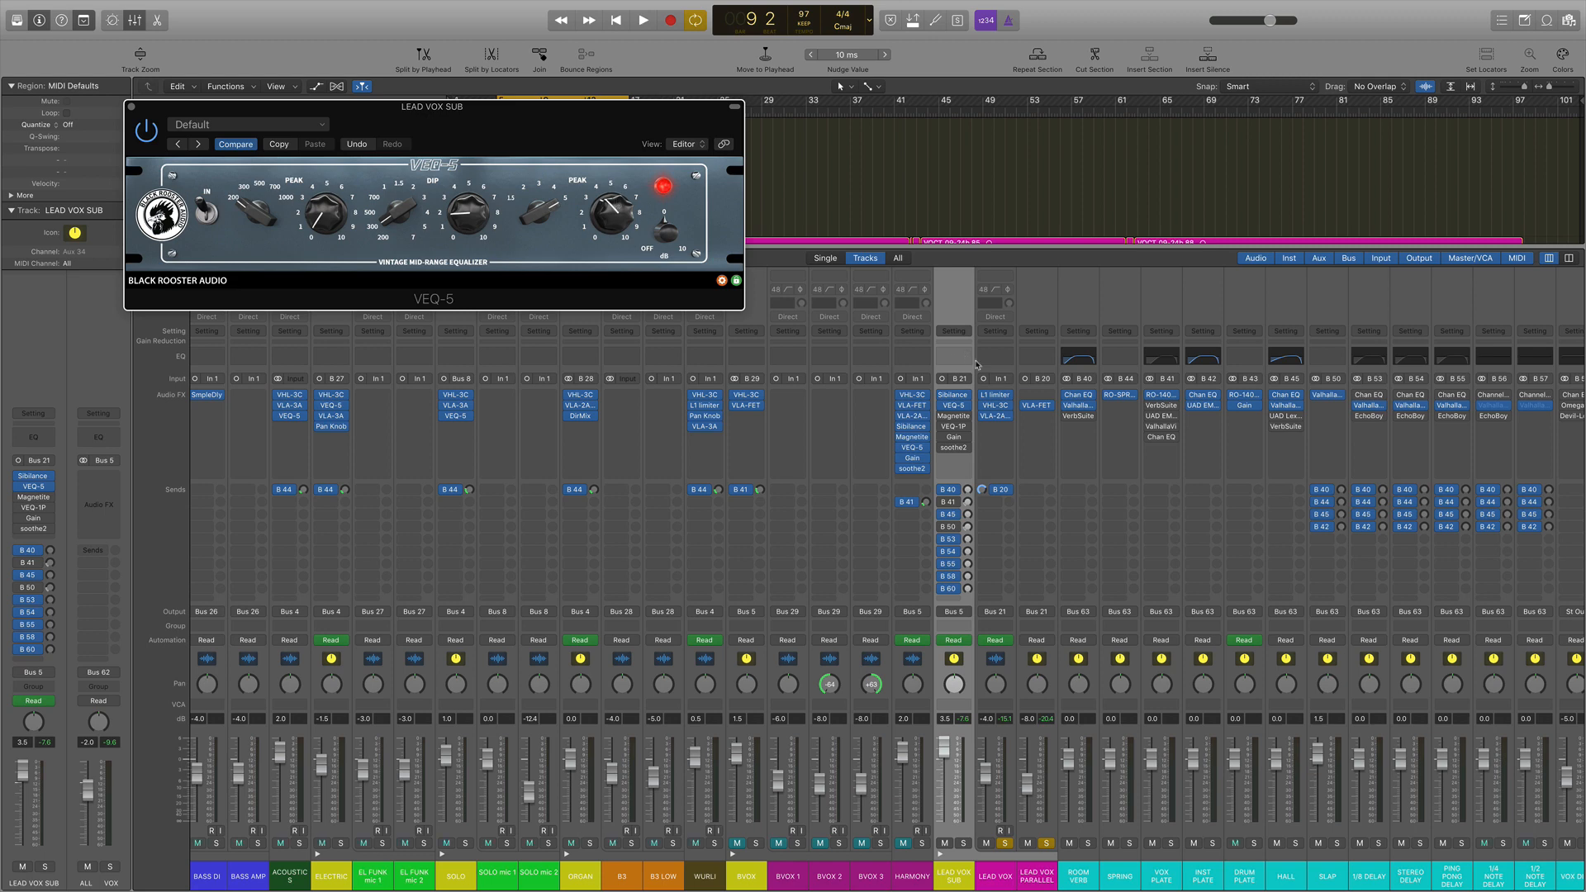
left_click(953, 407)
Step: Re-enable and open Magnetite on LEAD VOX SUB, reposition its window, and switch the tape type to BLK and back to BLU
left_click(942, 416)
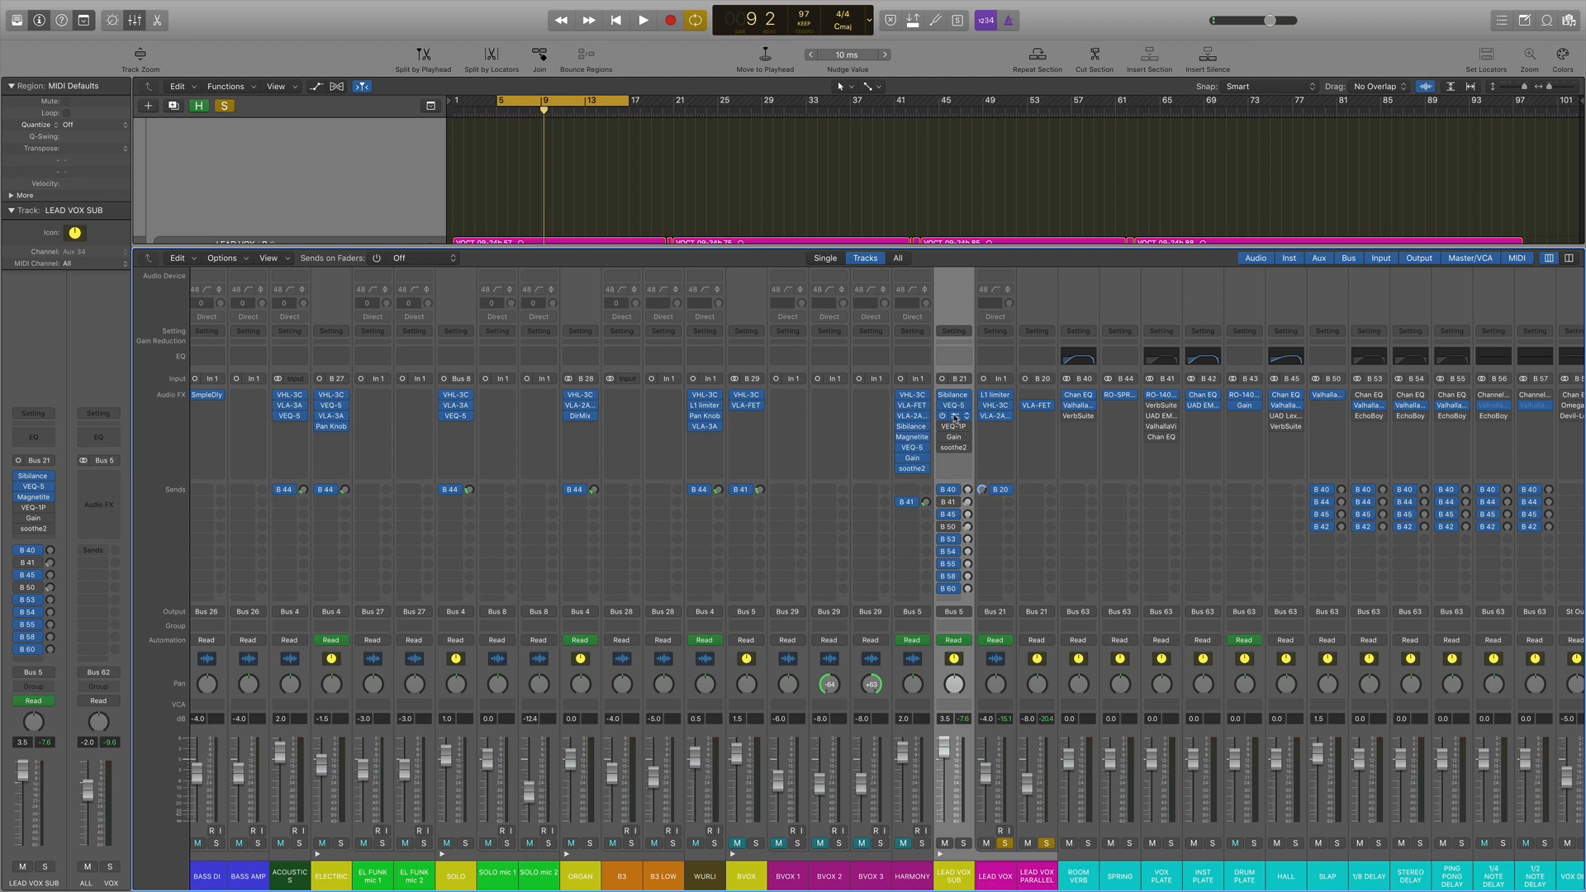
left_click(955, 417)
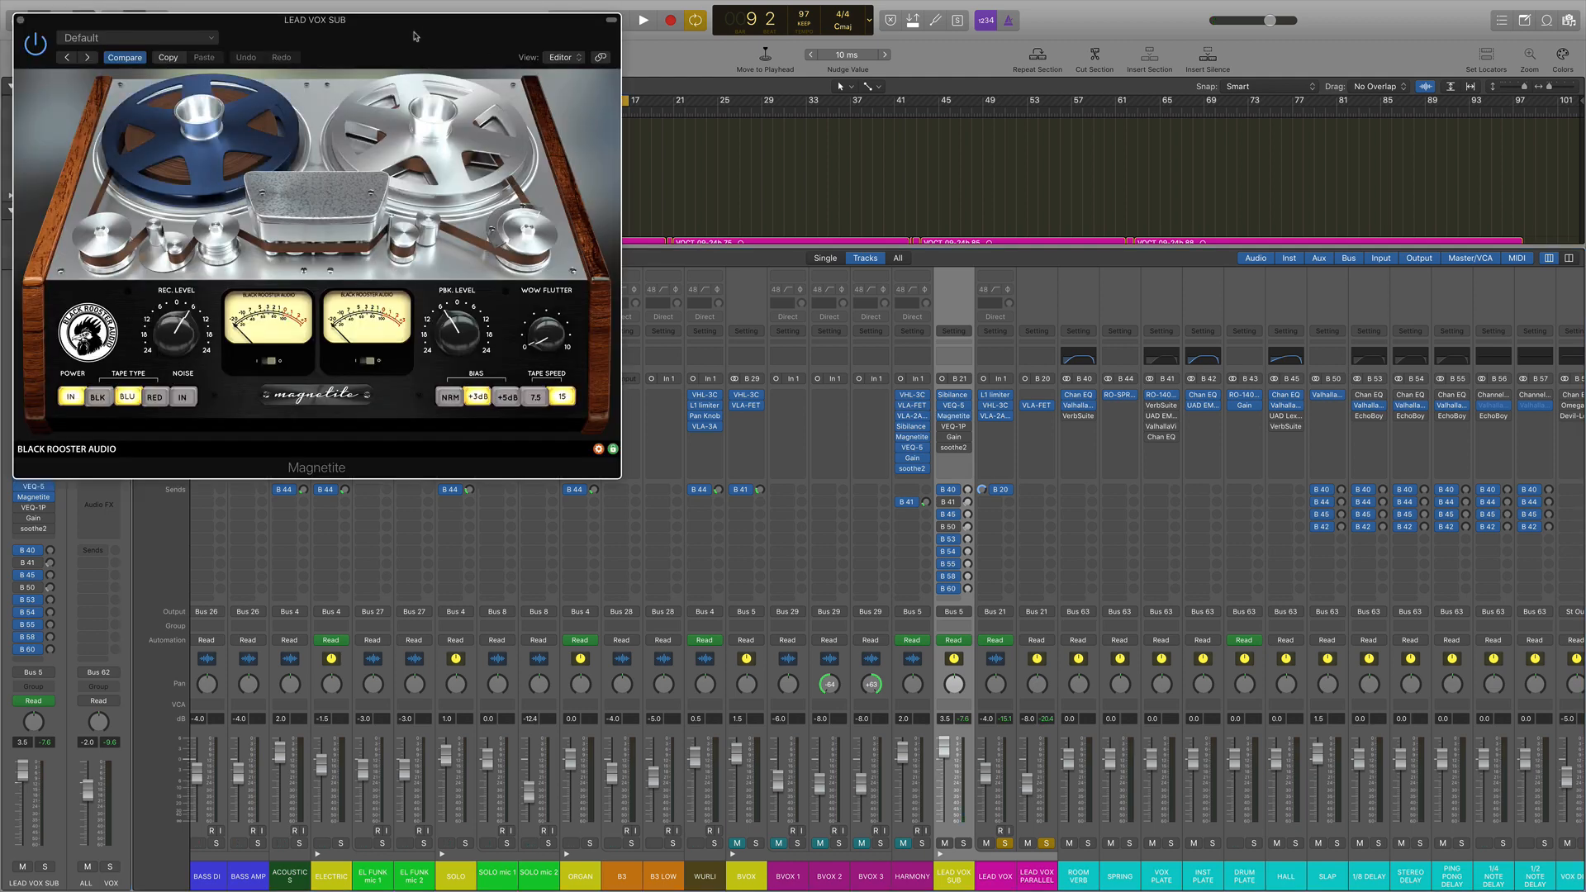
left_click_drag(416, 36, 543, 93)
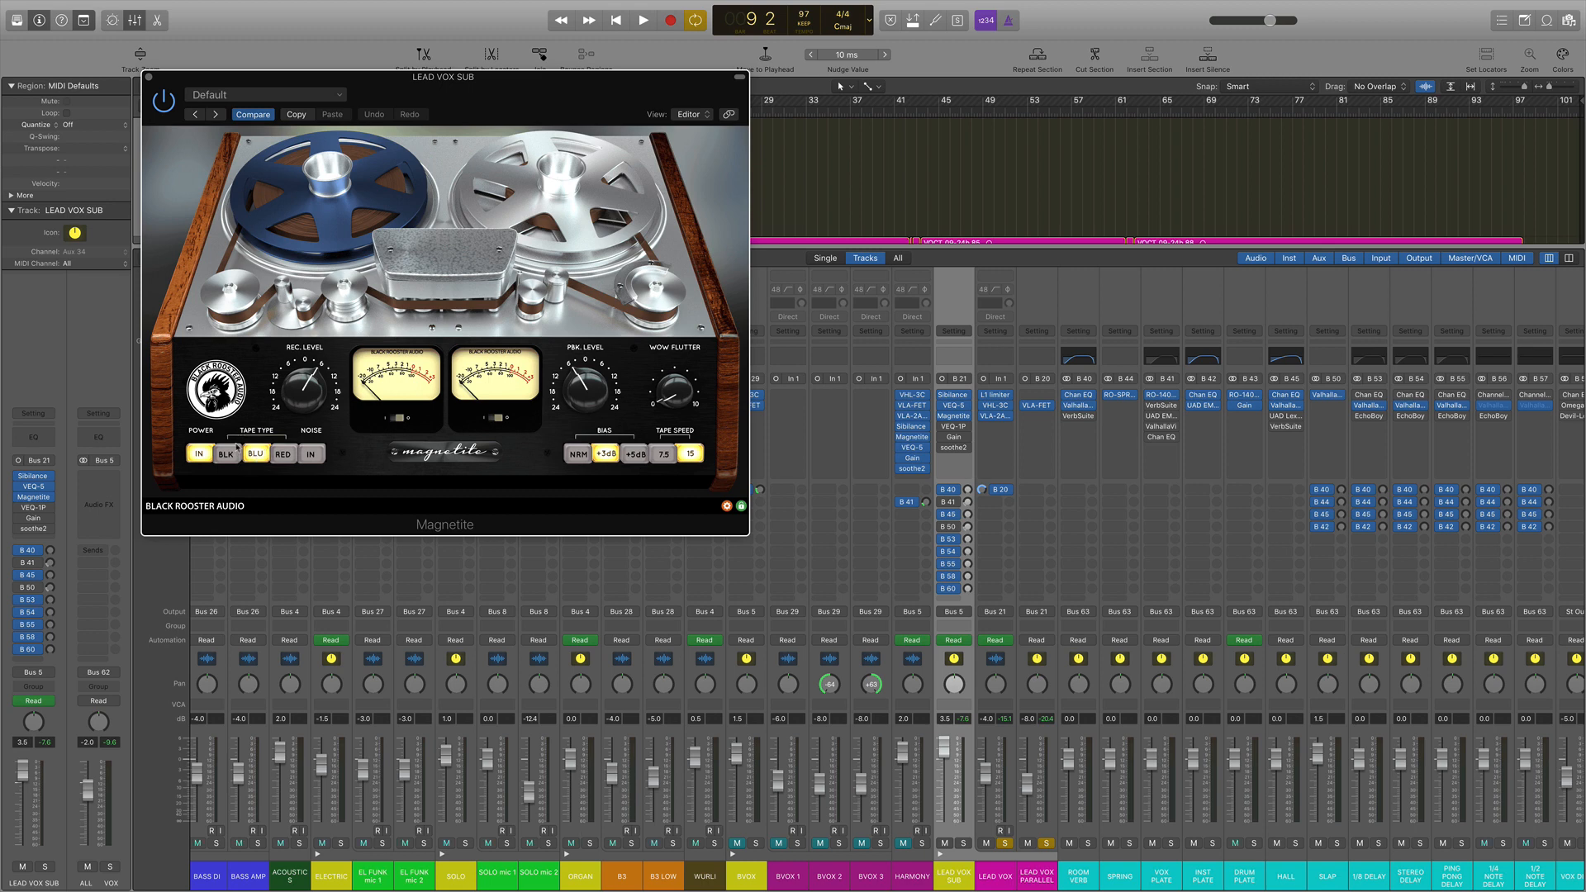
left_click(229, 454)
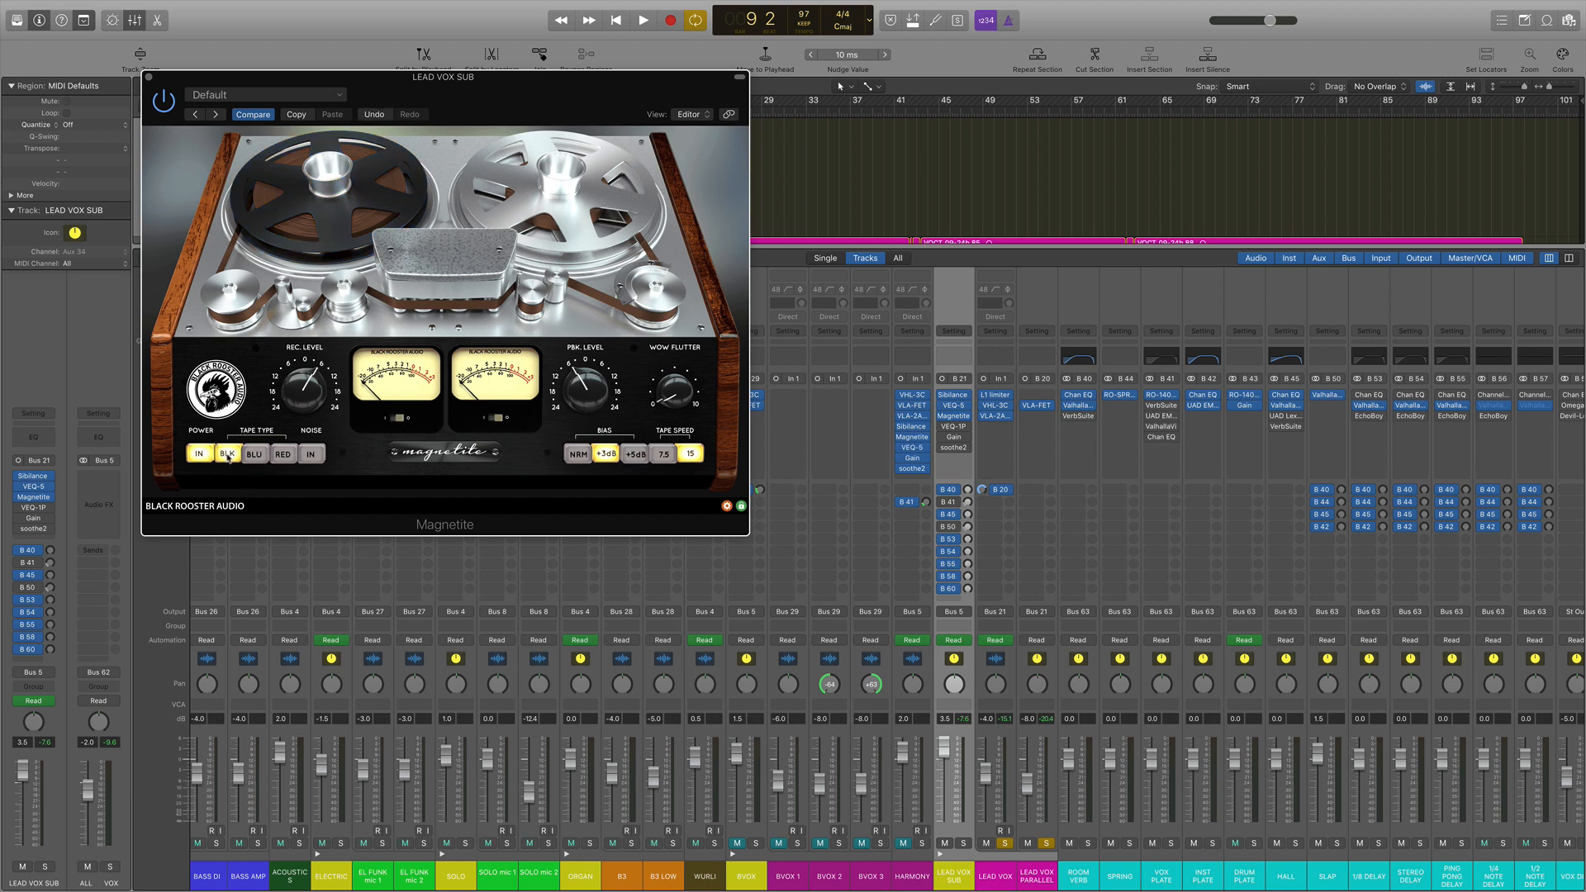
left_click(255, 454)
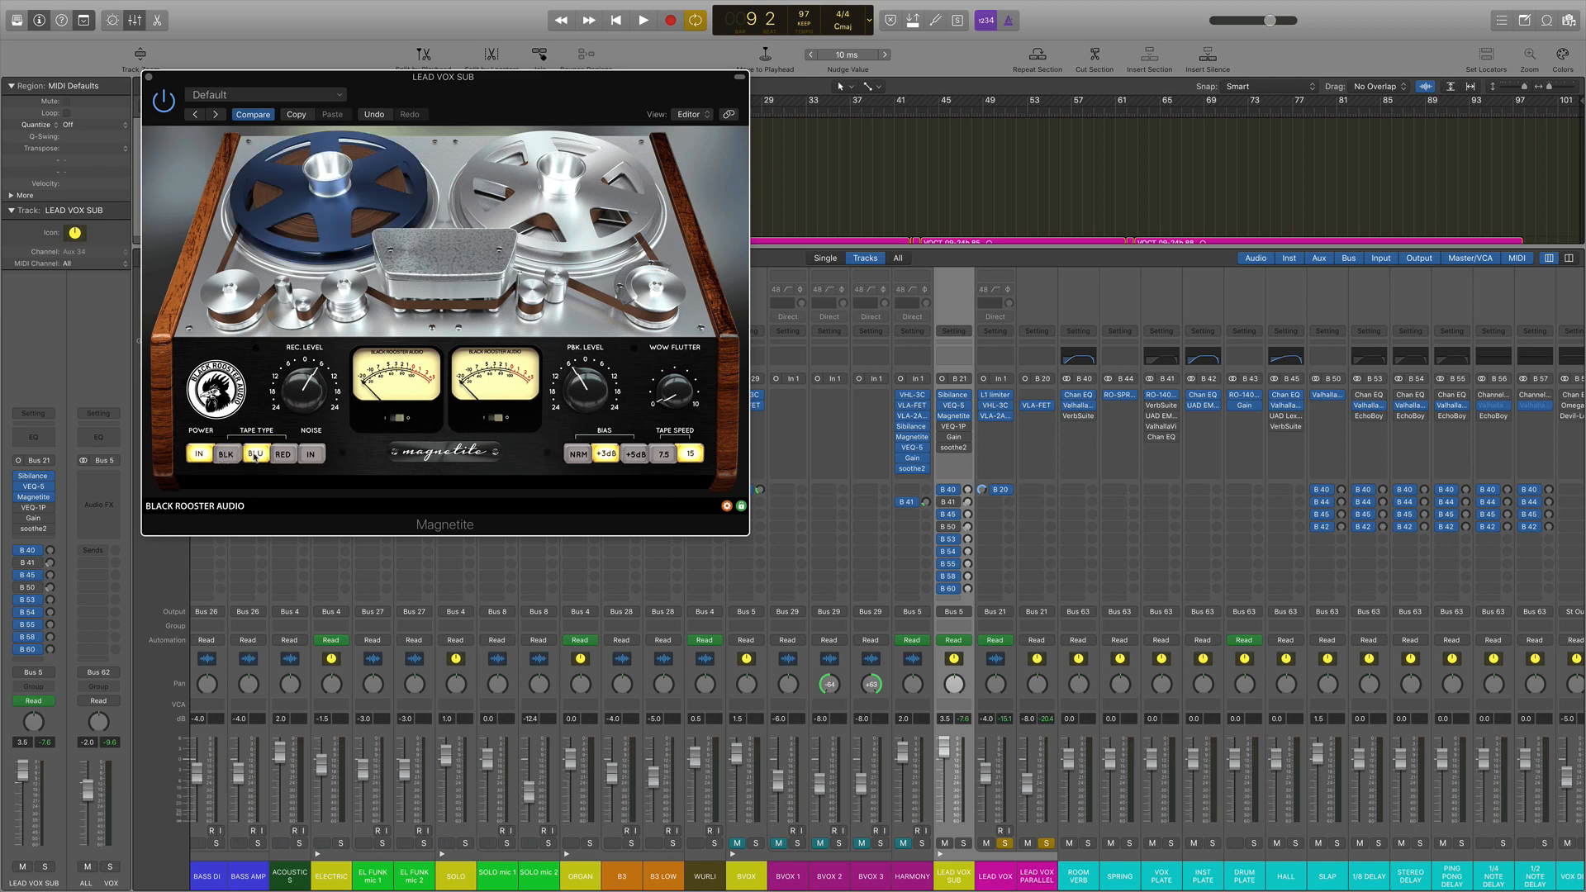
Step: Try Magnetite's RED tape type, return to BLU, and compare the vocal with the plug-in powered off and on, finishing with it on and closed
left_click(283, 454)
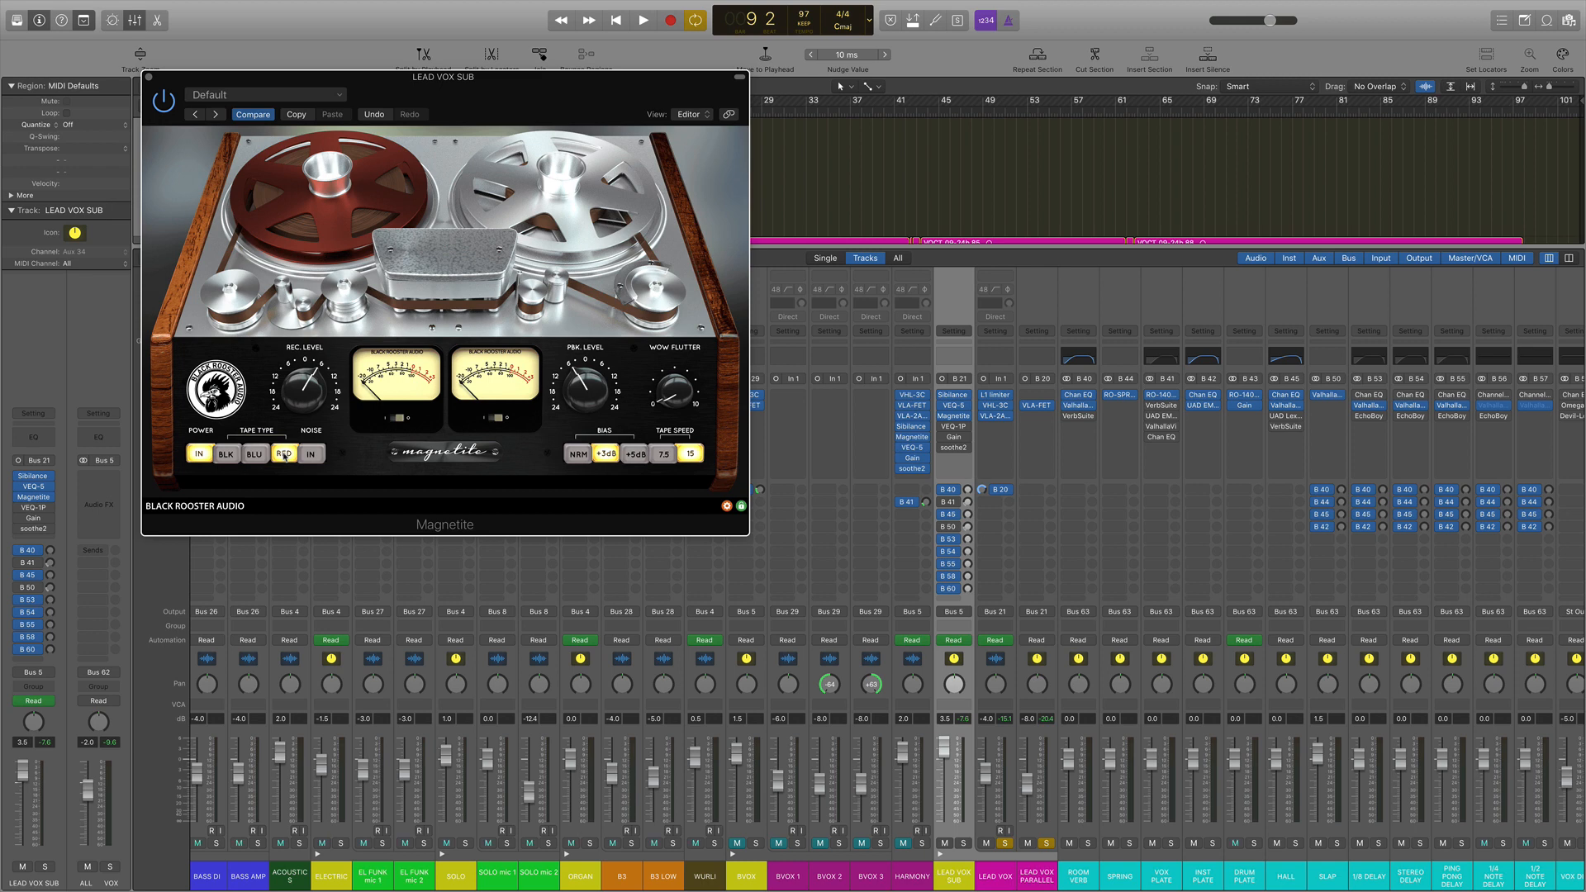
left_click(256, 455)
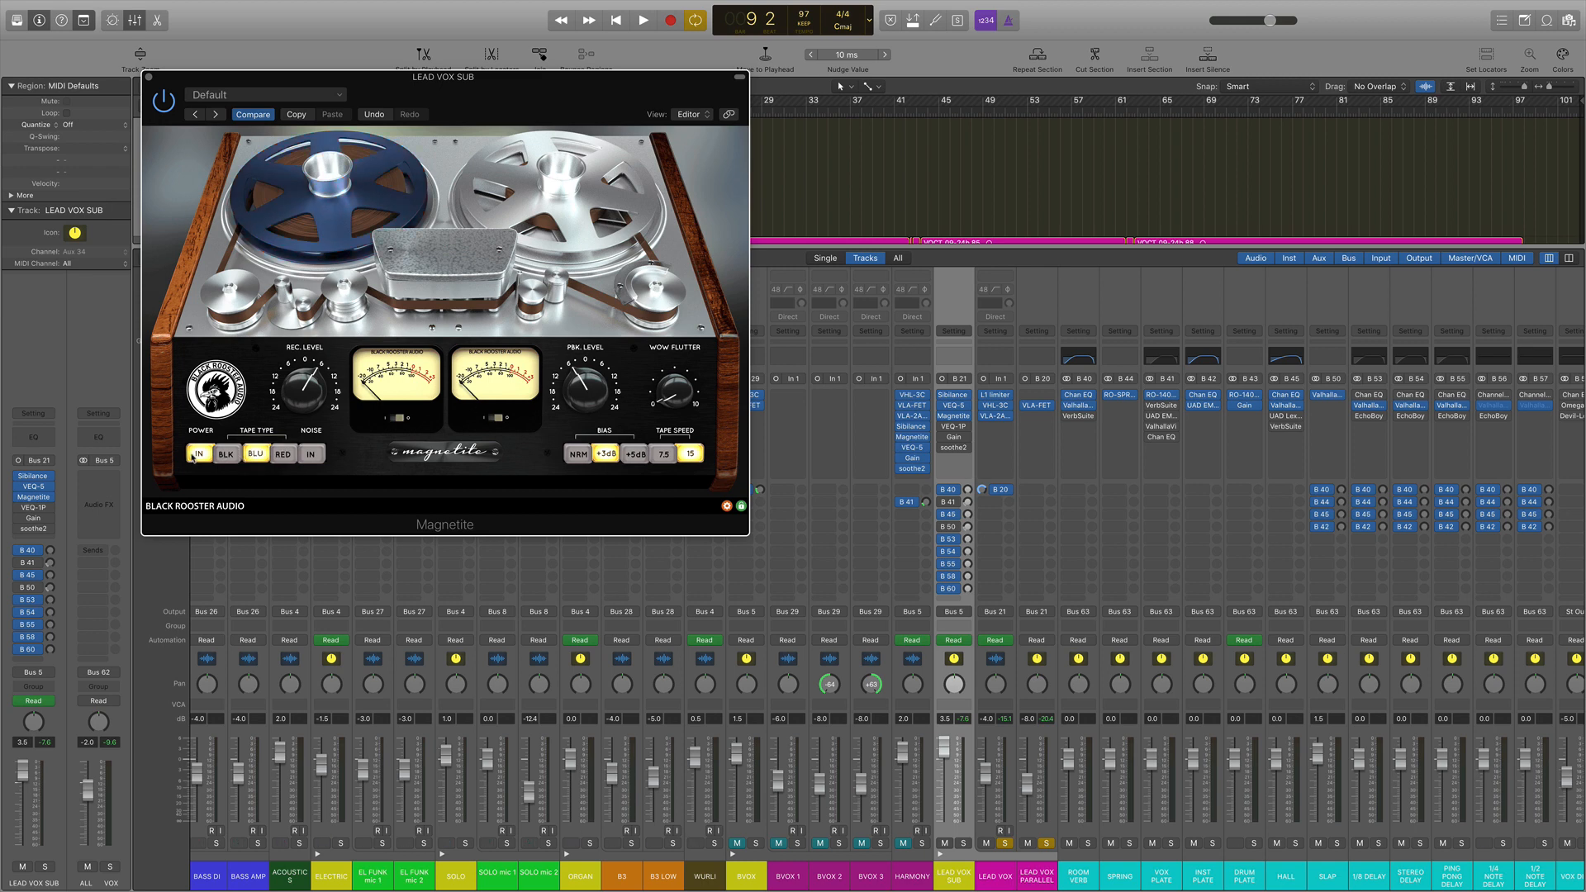
left_click(196, 454)
key("space")
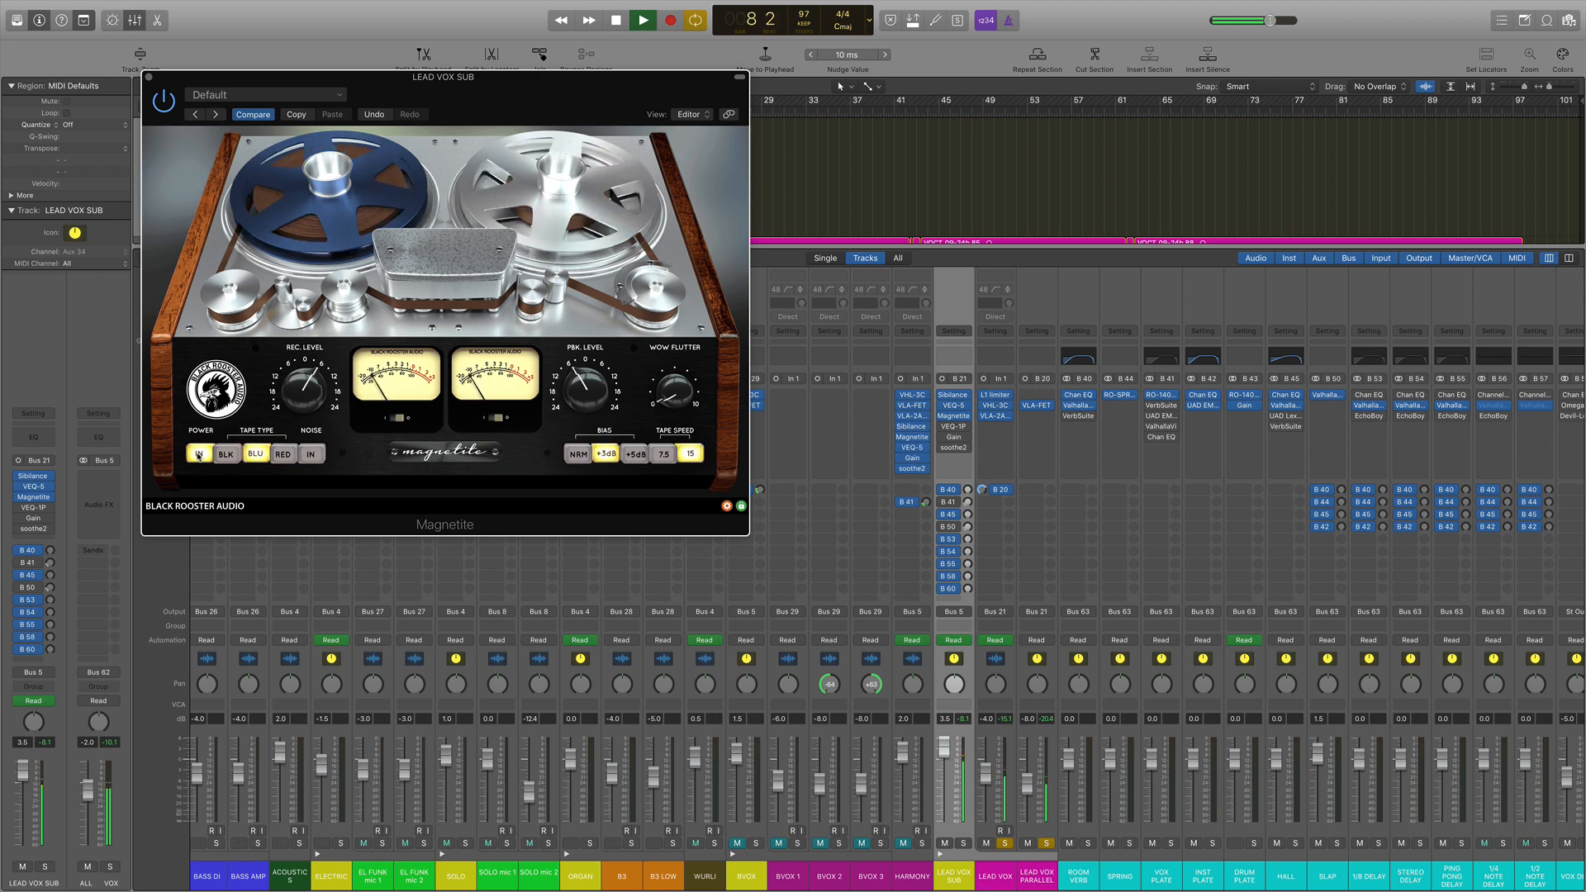
left_click(198, 455)
key("space")
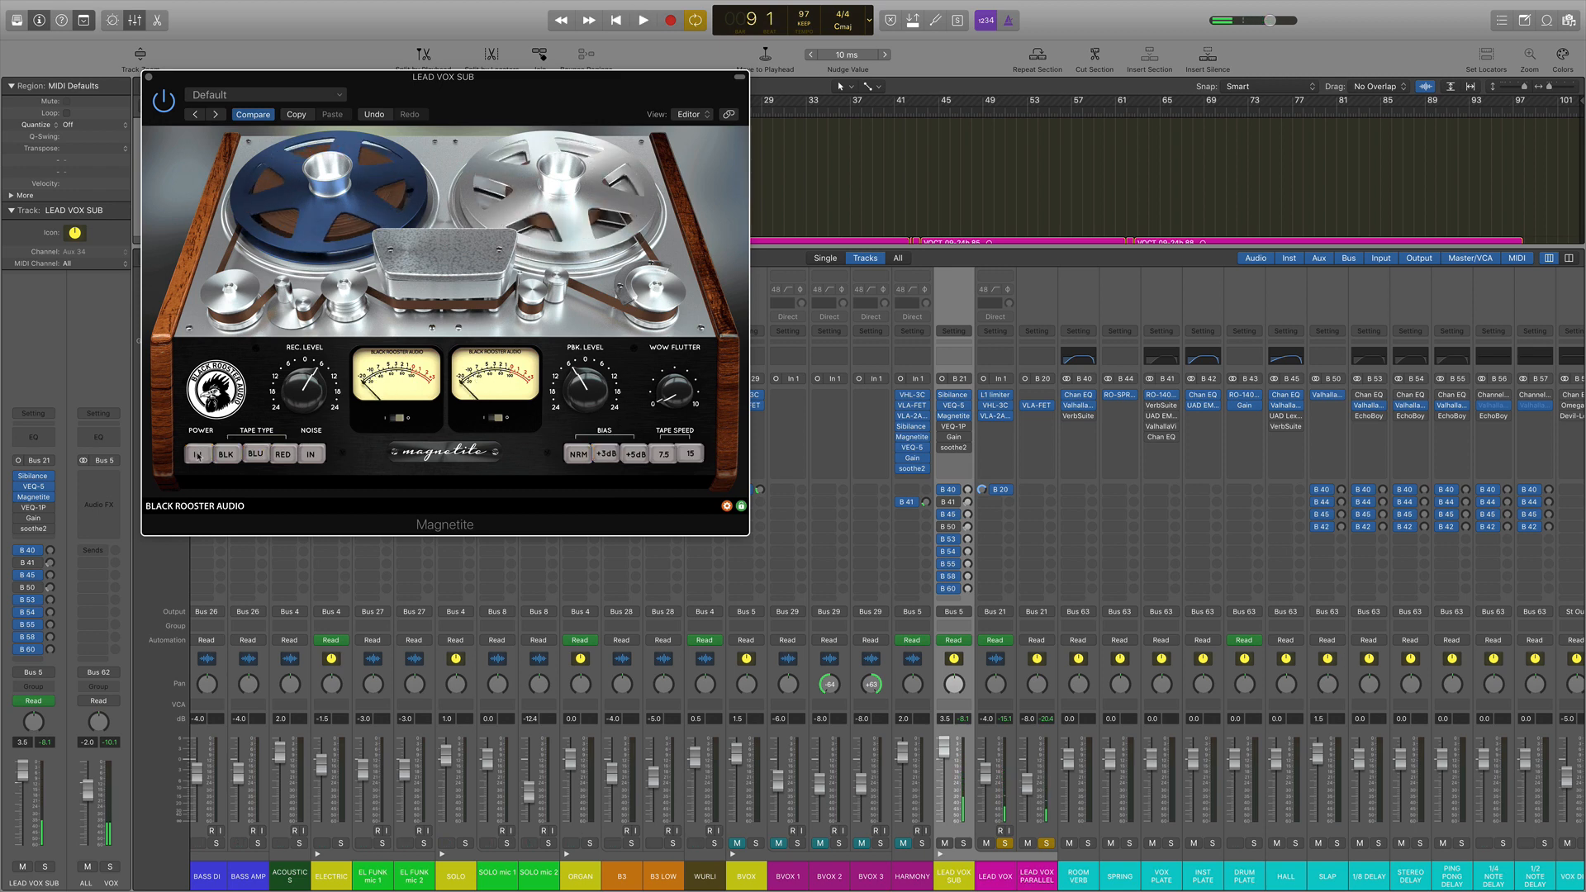
left_click(198, 456)
left_click(149, 76)
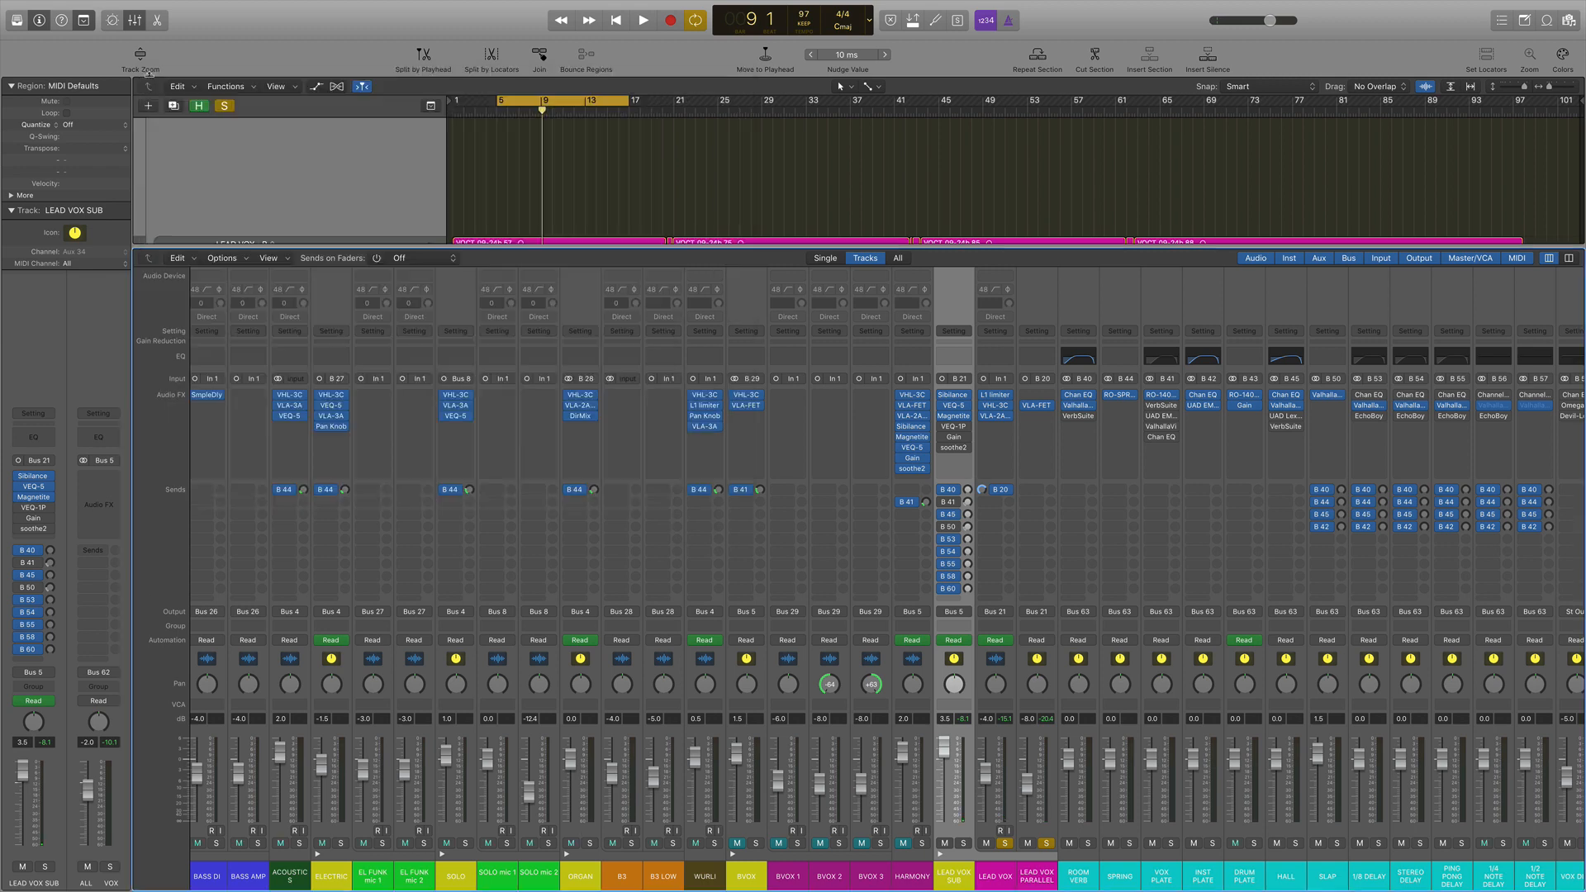
Step: Re-enable the VEQ-1P equalizer on LEAD VOX SUB, open it, and reposition its window to view the settings
left_click(942, 426)
left_click(954, 426)
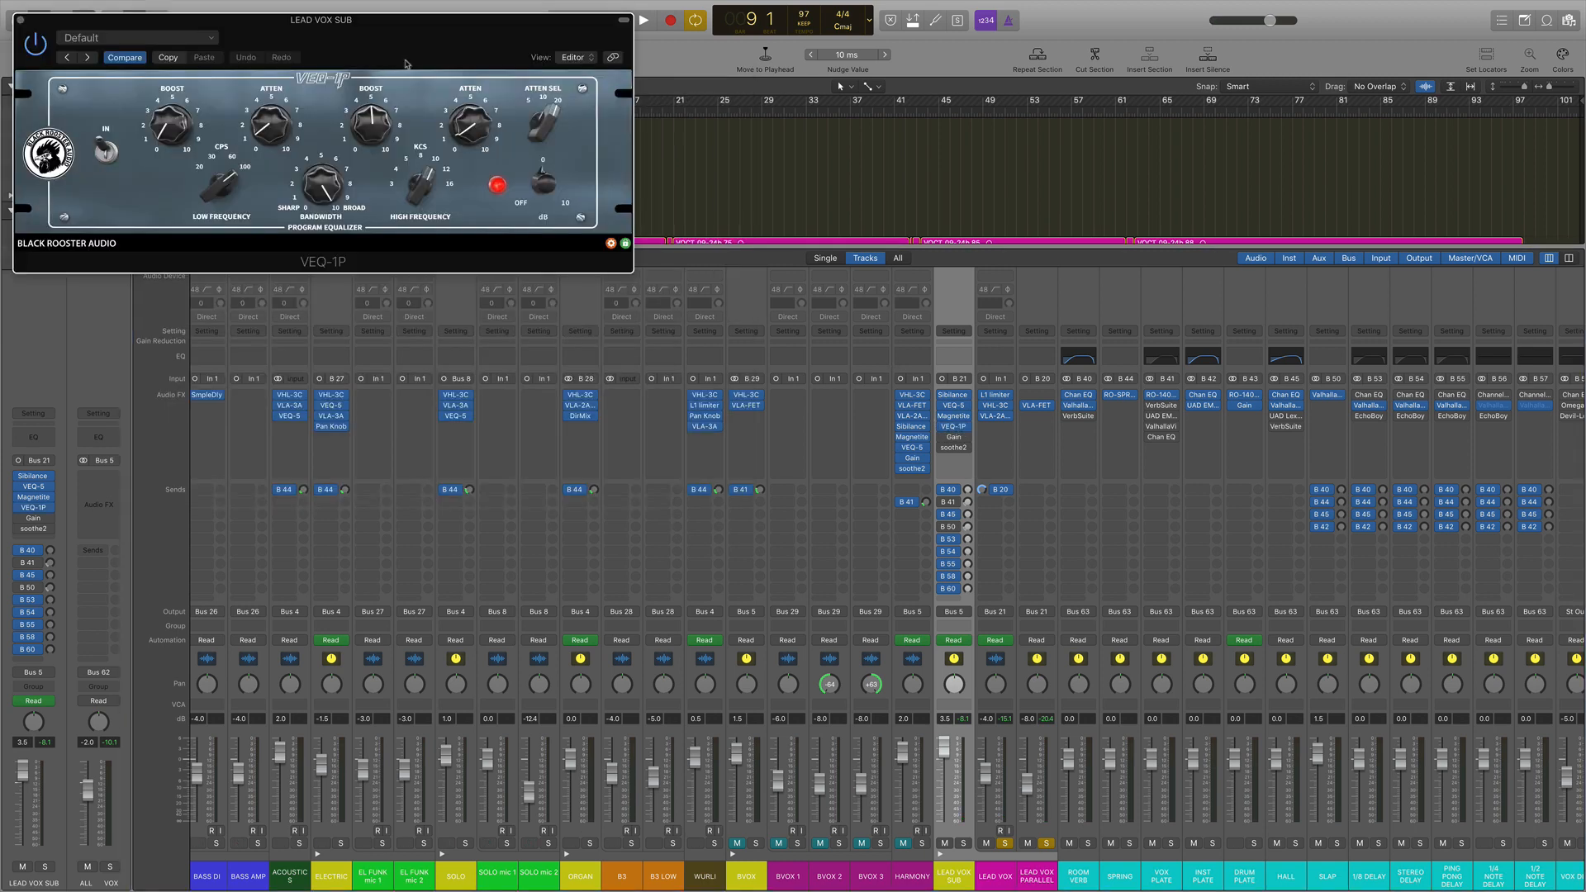
left_click_drag(417, 45, 517, 138)
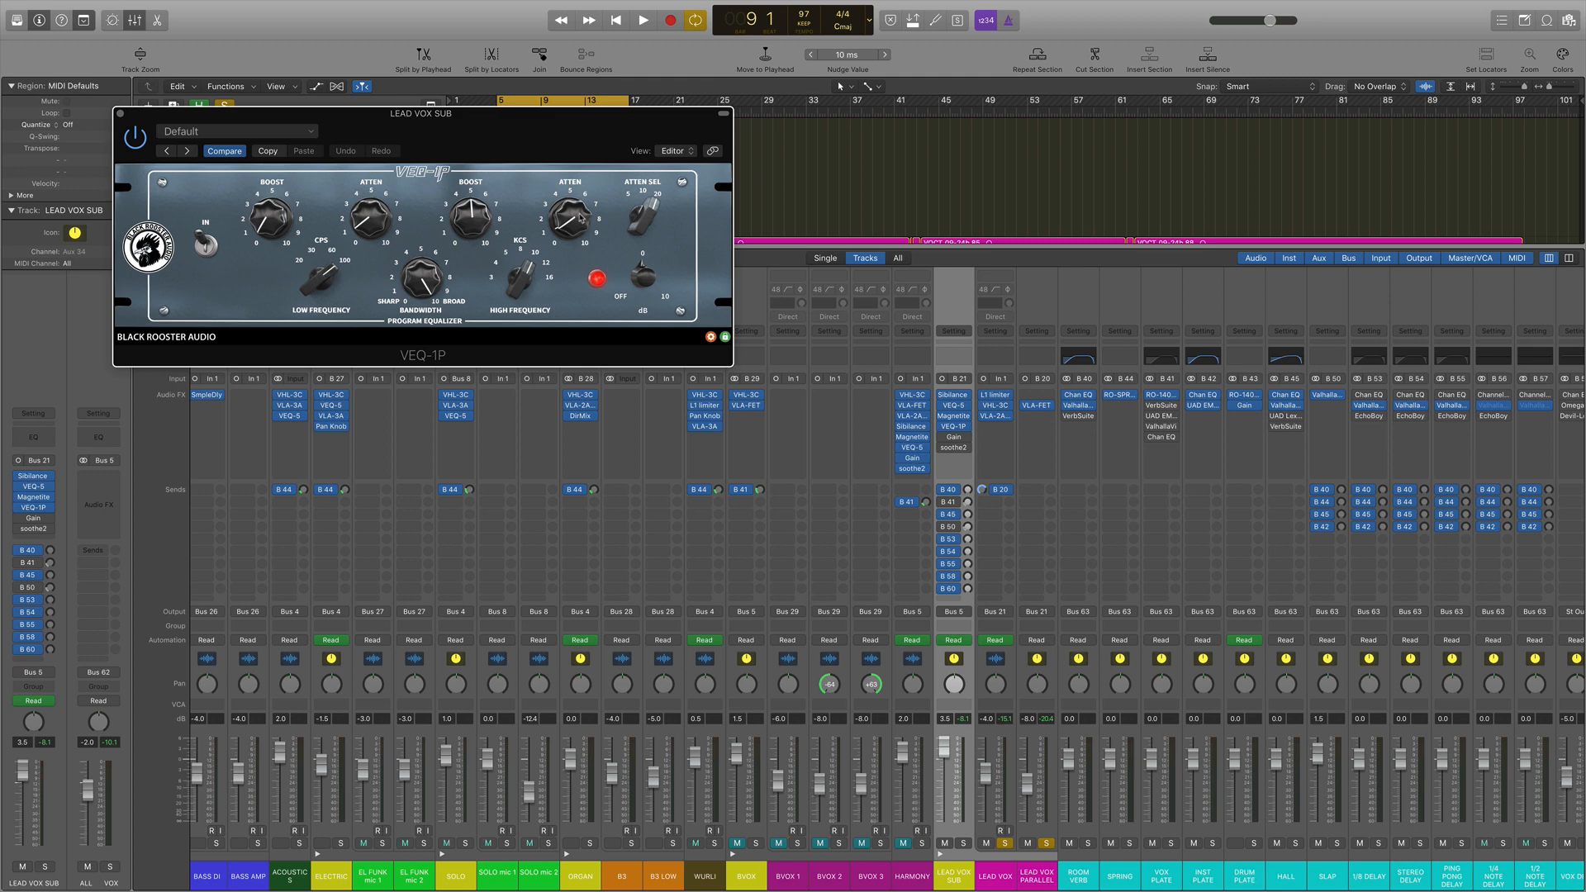
Step: Compare the vocal with the VEQ-1P switched out and in, and with both VEQ equalizers on LEAD VOX SUB bypassed and active
left_click(203, 248)
key("space")
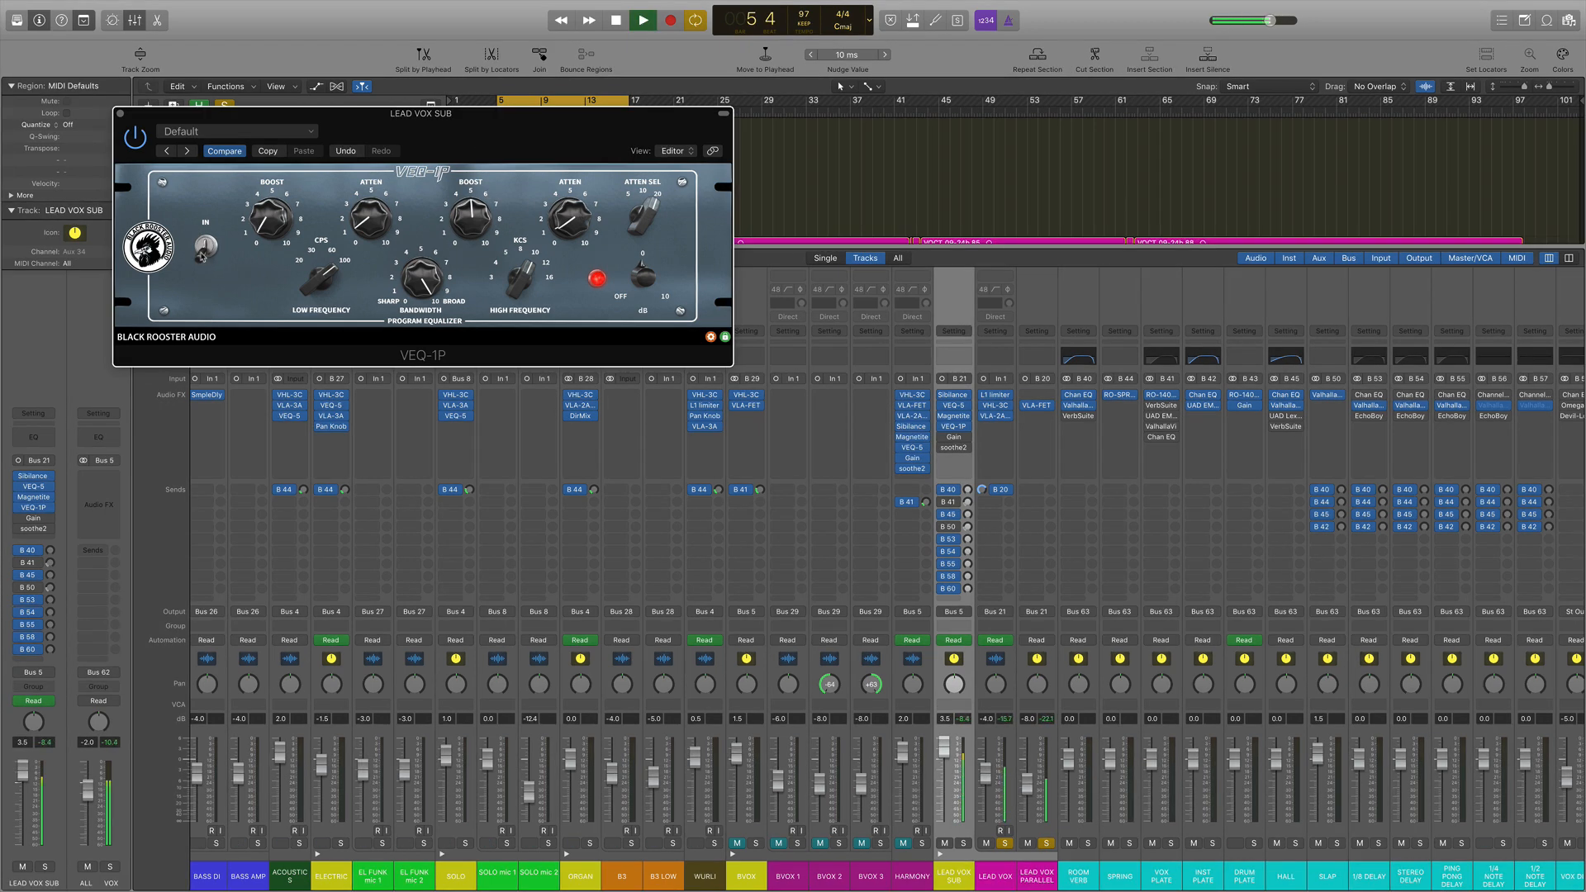
left_click(204, 248)
key("space")
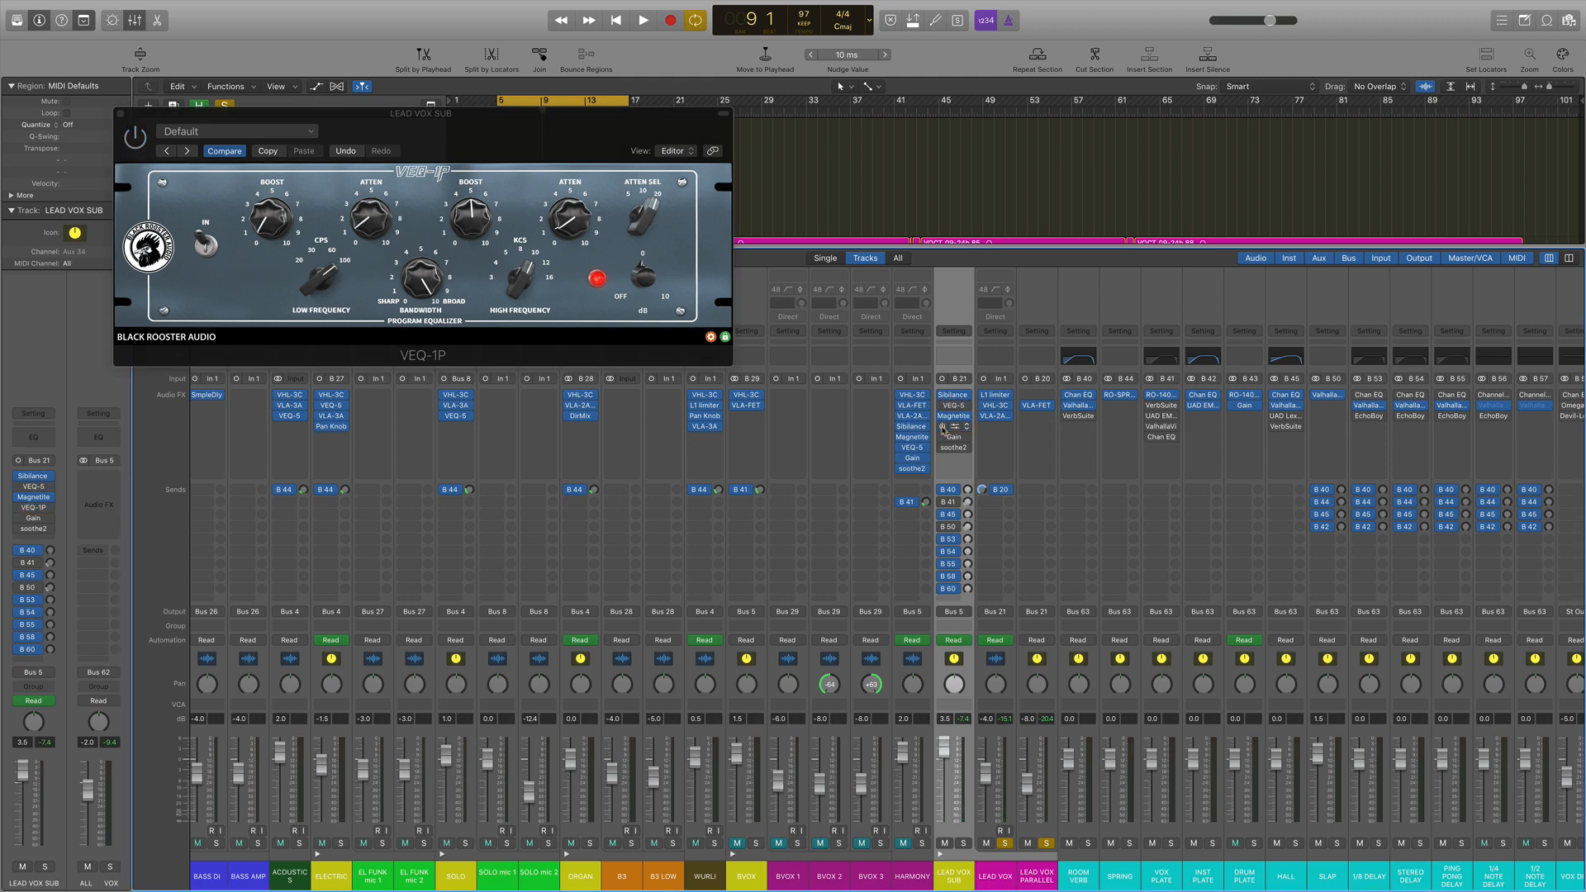
key("space")
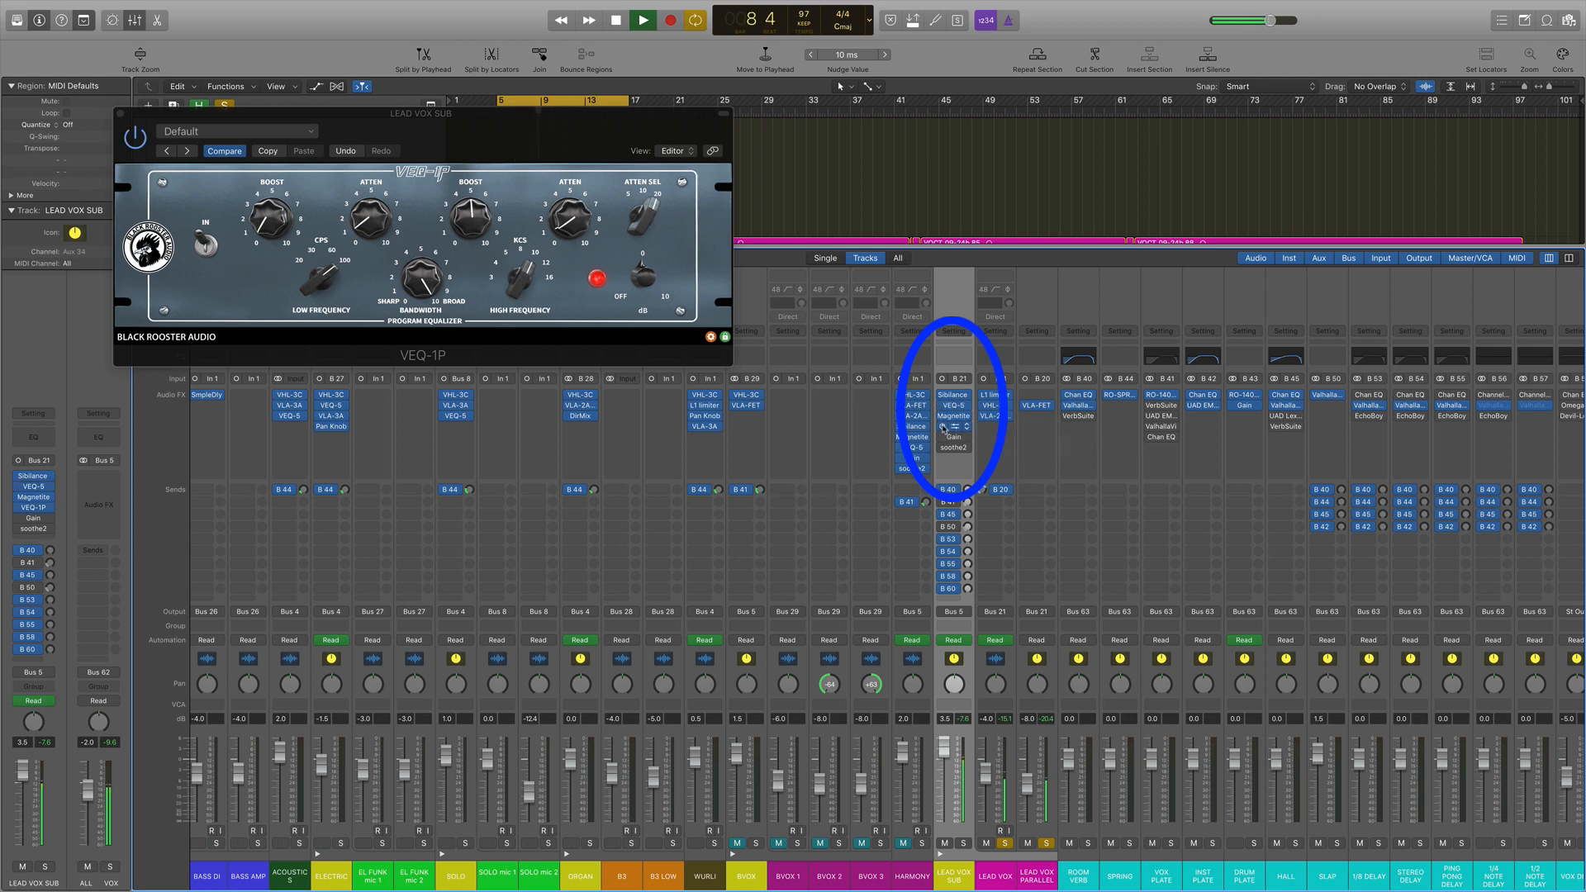
key("space")
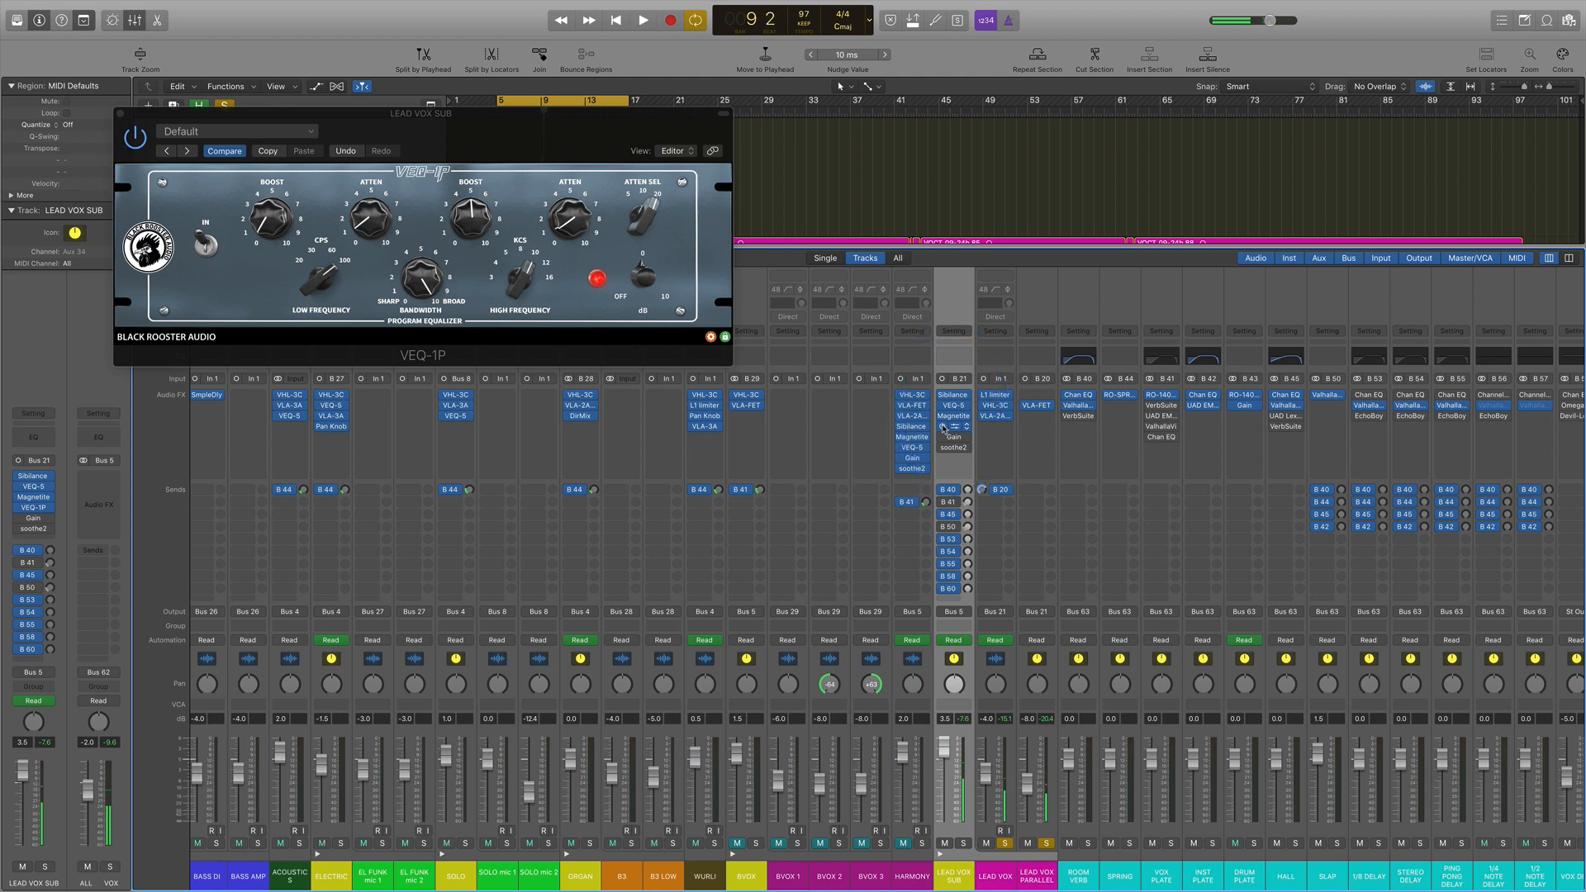
Step: Re-enable the Gain plug-in on the LEAD VOX SUB channel and check it
left_click(943, 436)
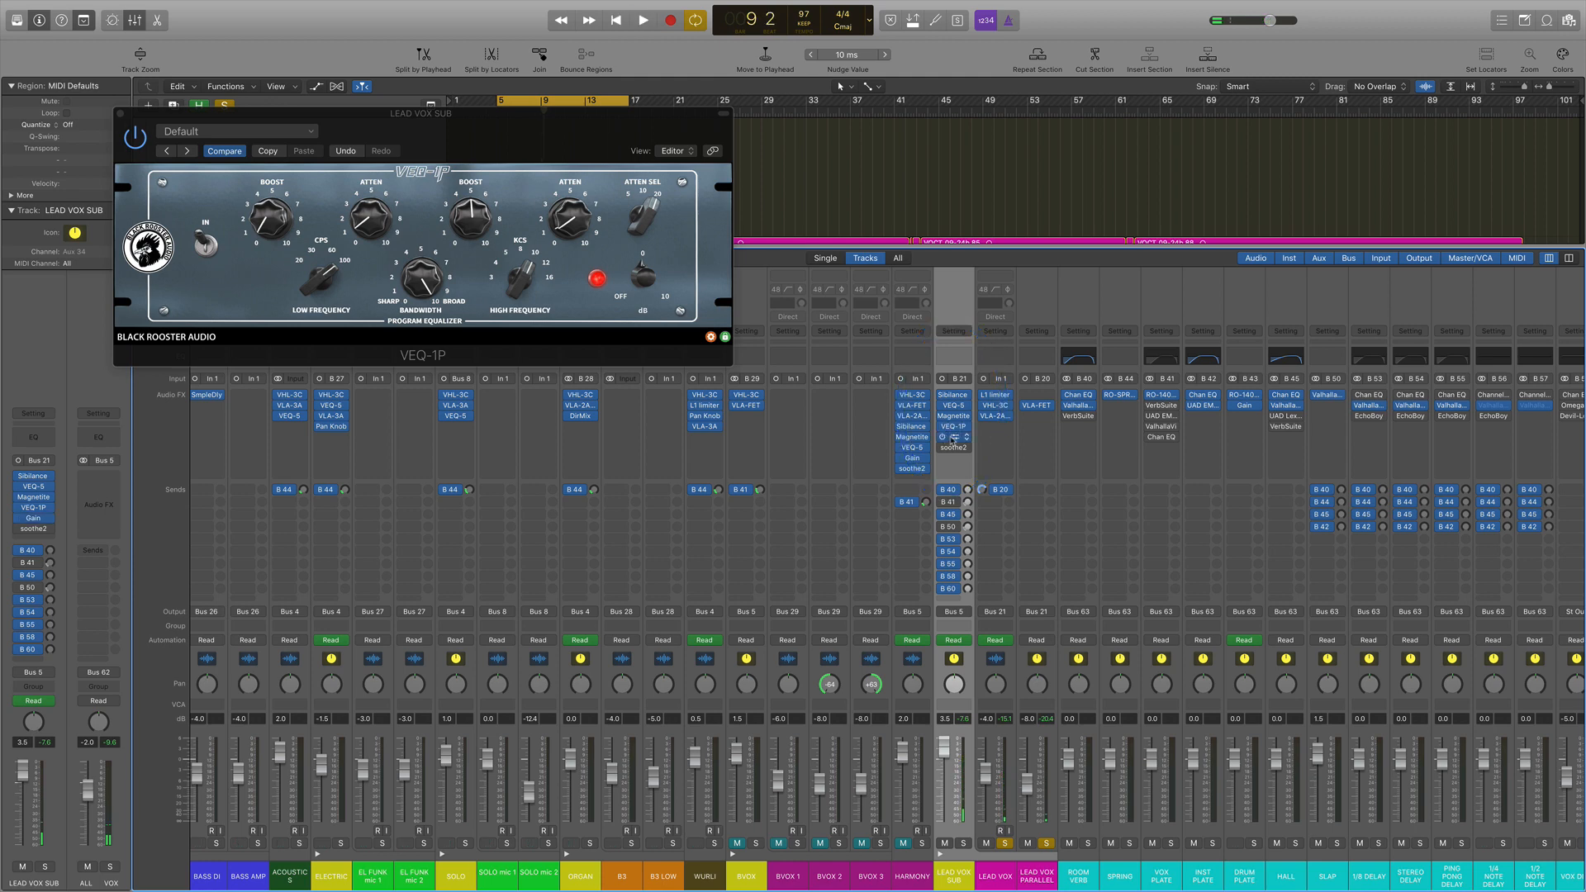
left_click(954, 439)
left_click(954, 439)
Step: Re-enable soothe2 on LEAD VOX SUB, watch it work on the vocal during playback, and close the soothe2 and VEQ-1P windows
left_click(954, 447)
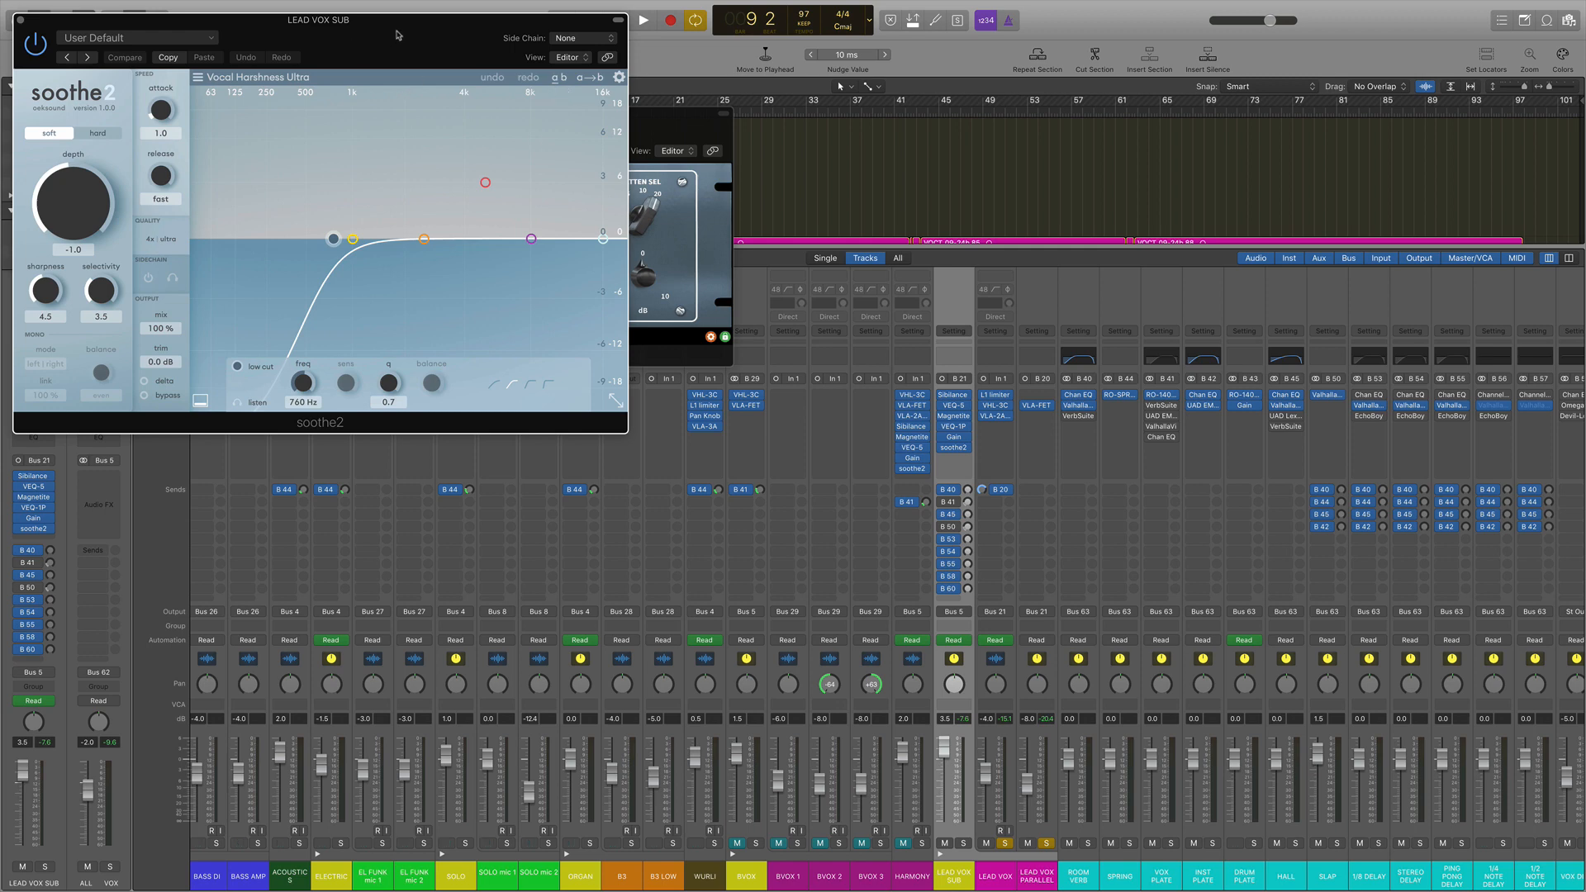
left_click_drag(398, 36, 832, 159)
key("space")
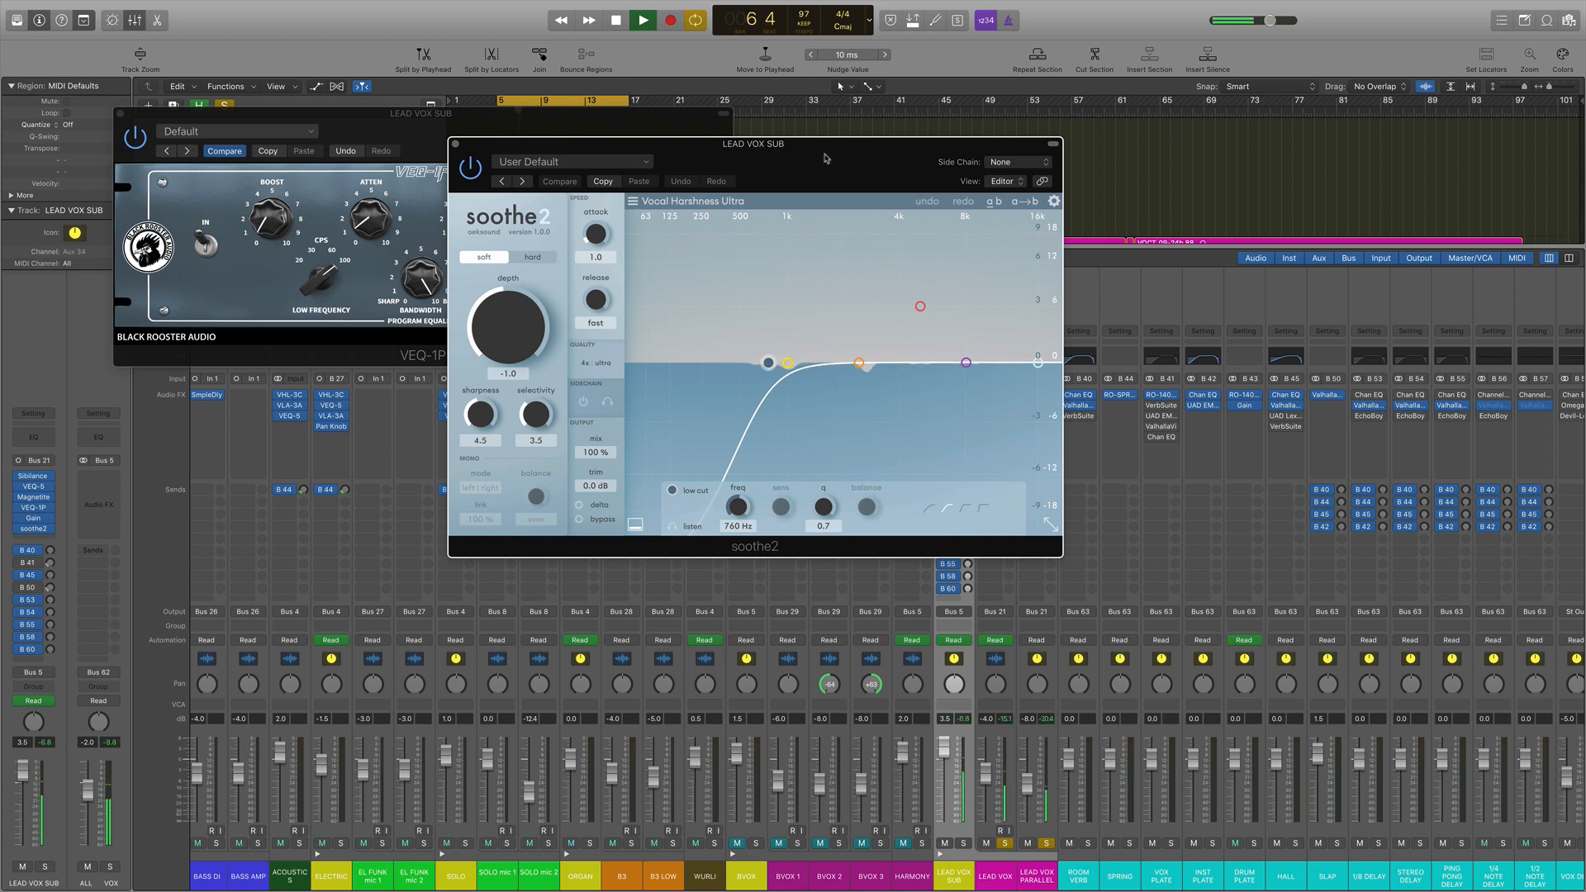
left_click(455, 145)
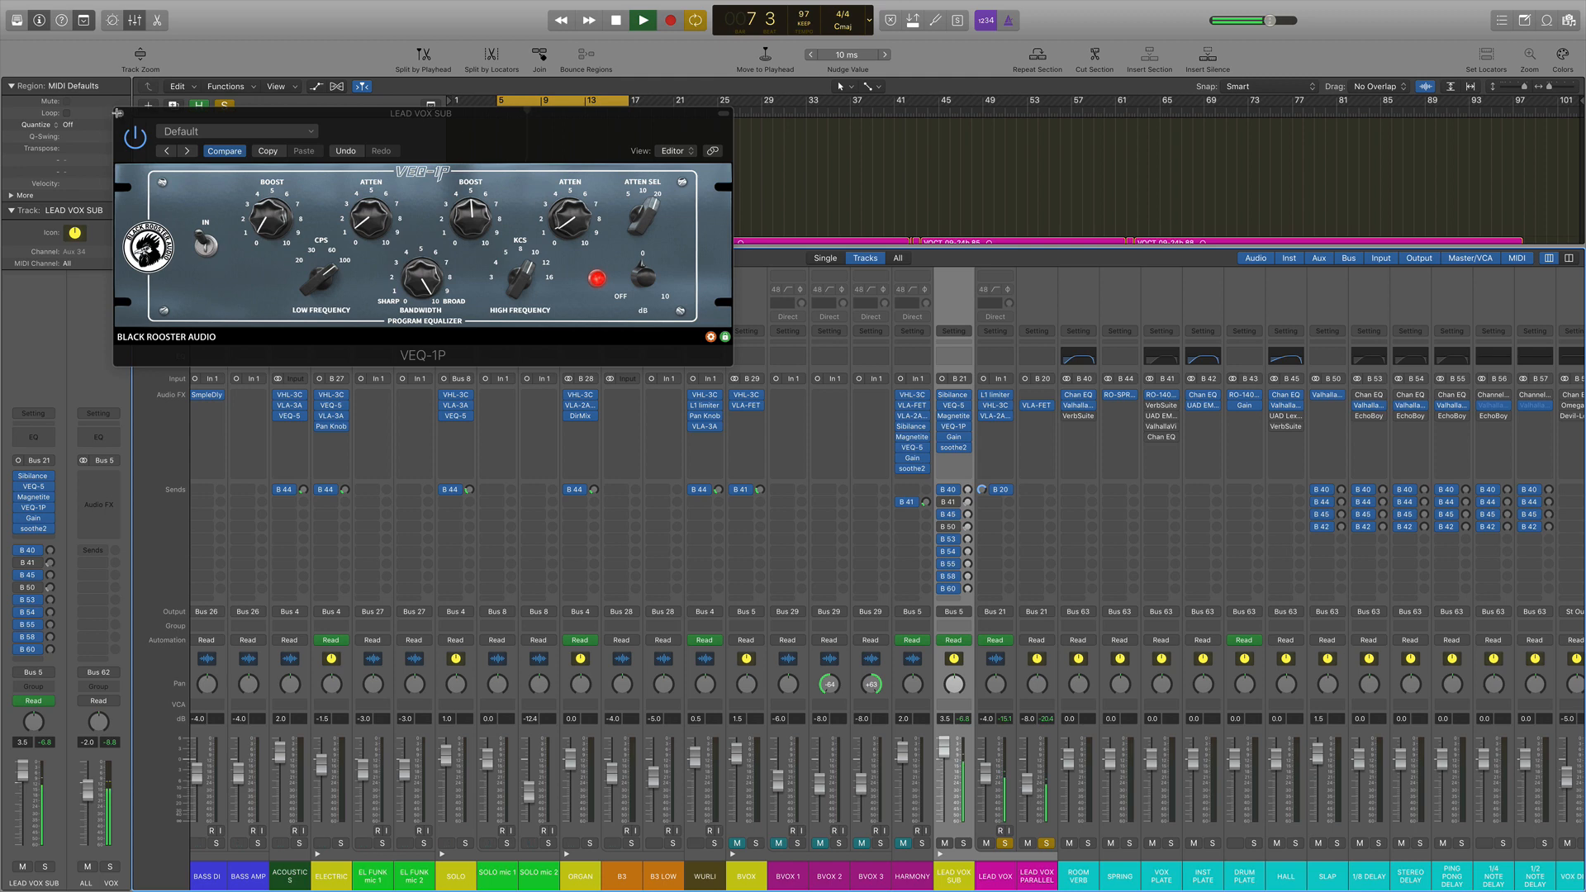
left_click(120, 114)
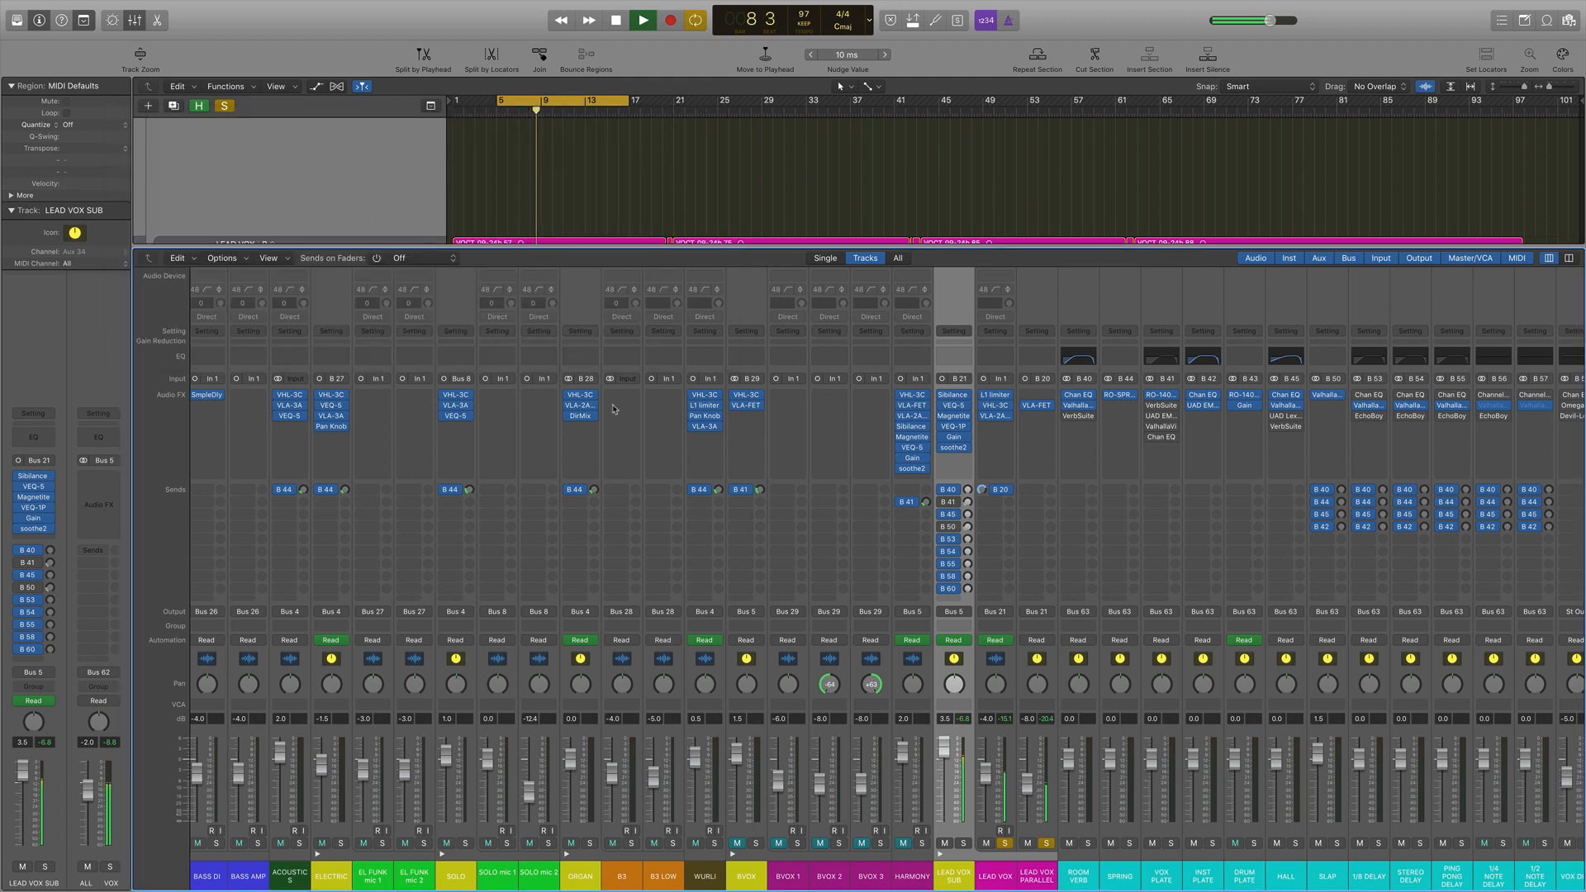
key("space")
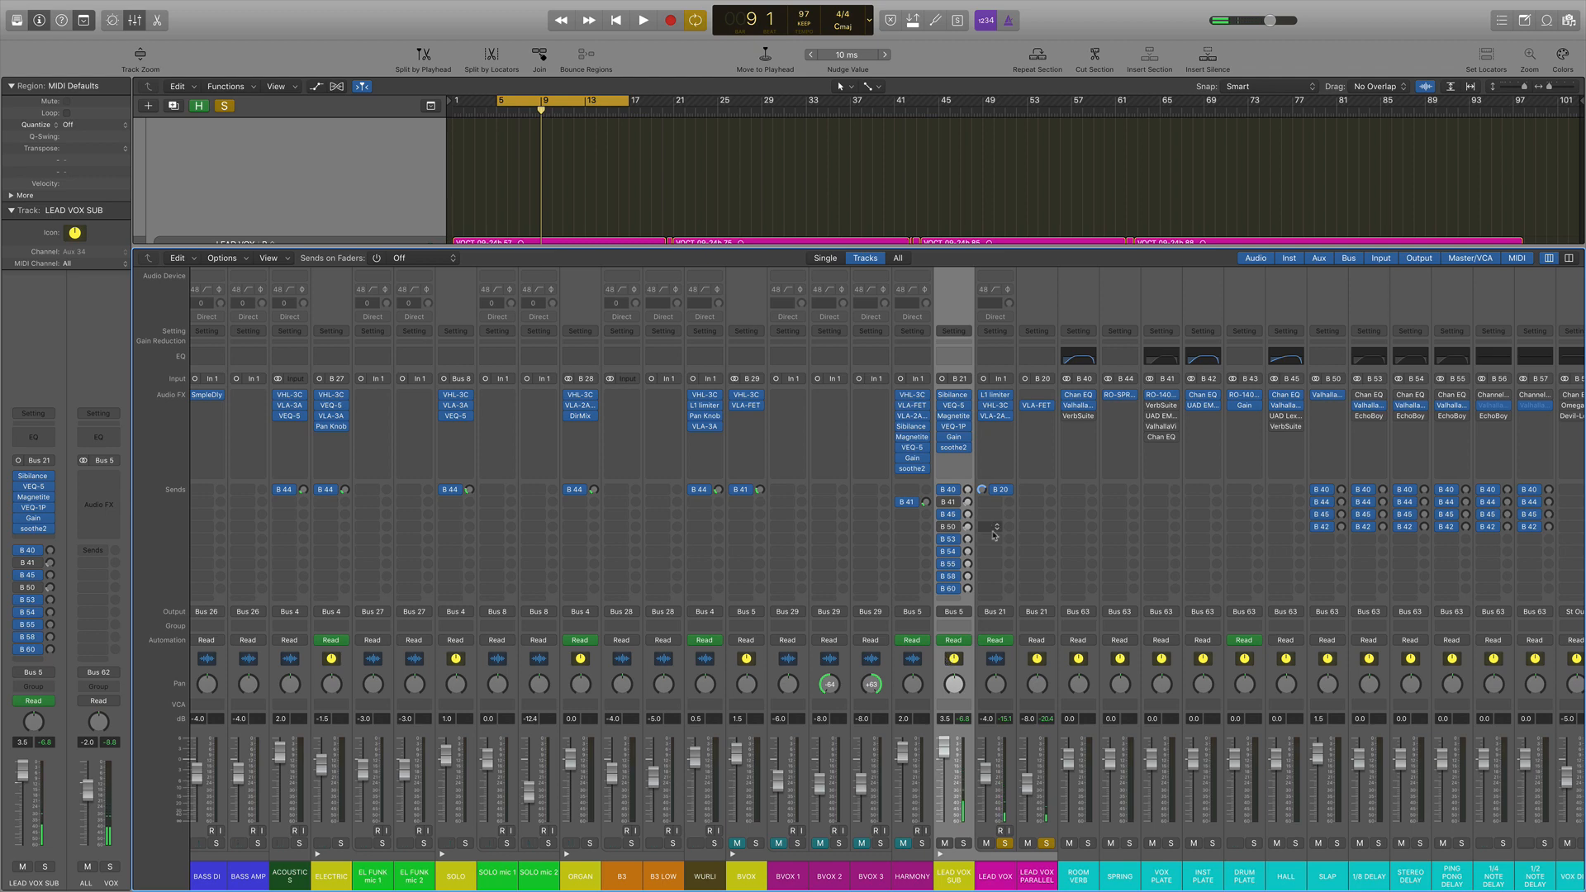
Step: Re-enable the Bus 41 and Bus 50 sends on LEAD VOX SUB and play with only that channel soloed instead of LEAD VOX and LEAD VOX PARALLEL
mouse_move(946, 508)
key("space")
left_click(962, 844)
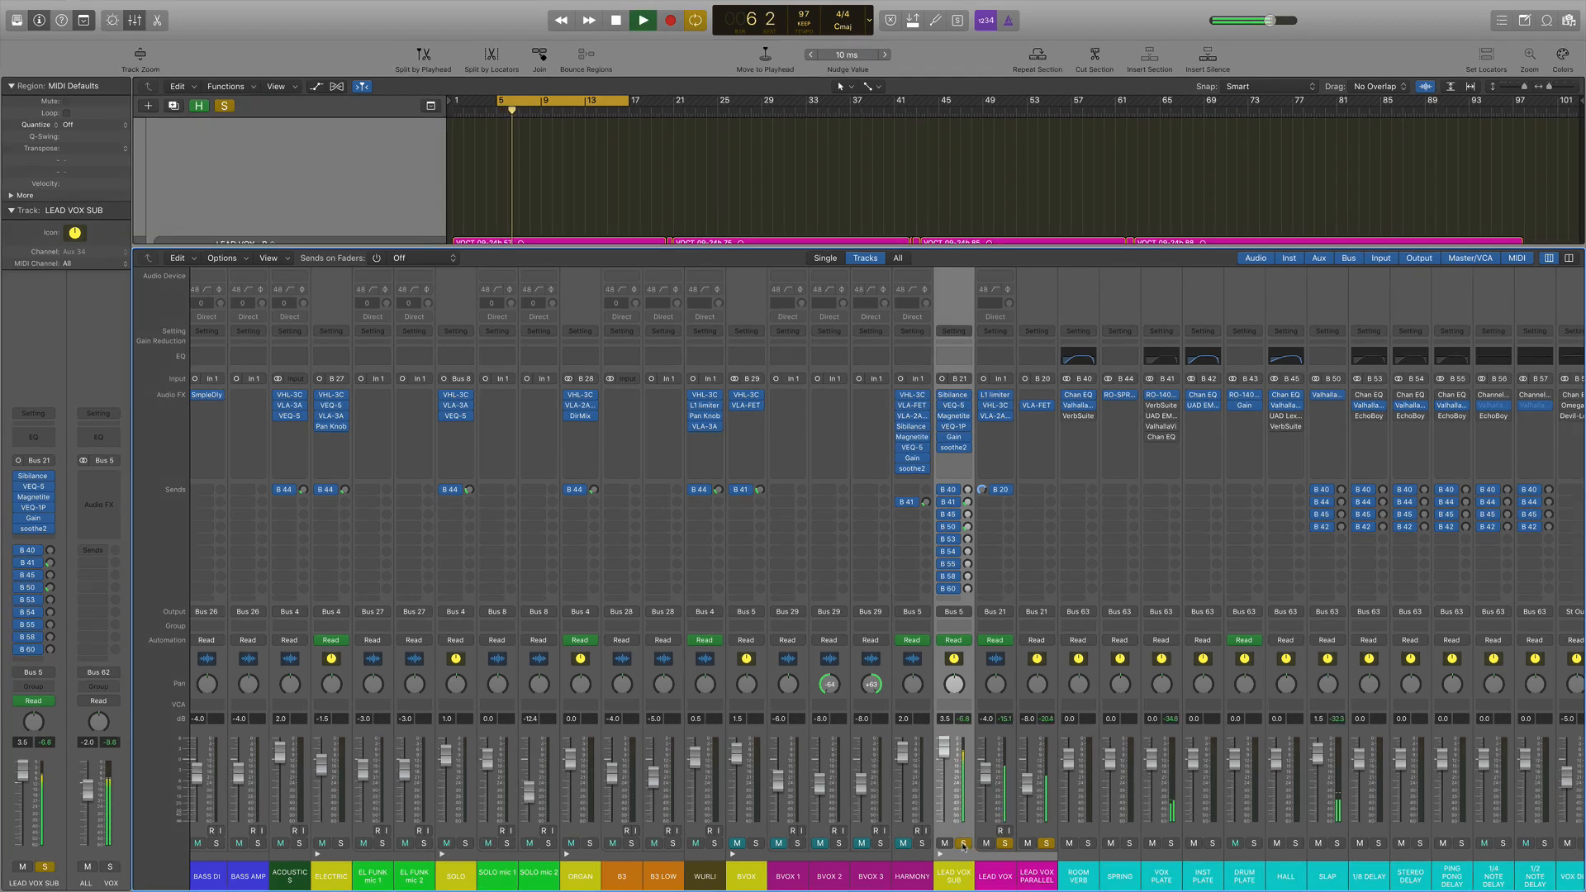
left_click(1004, 843)
left_click(1045, 843)
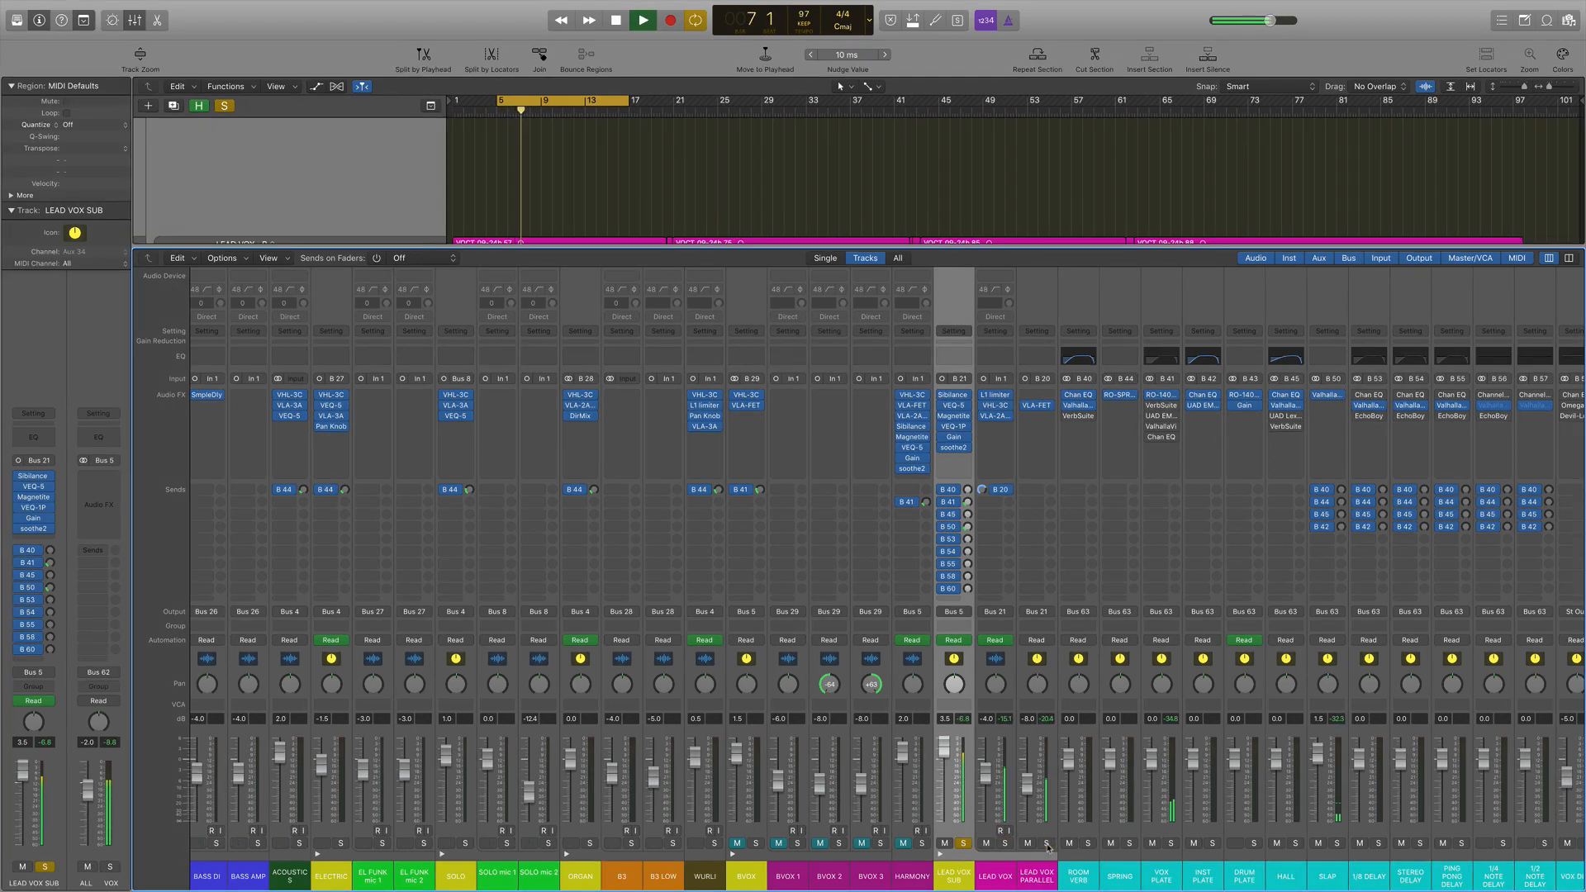
key("space")
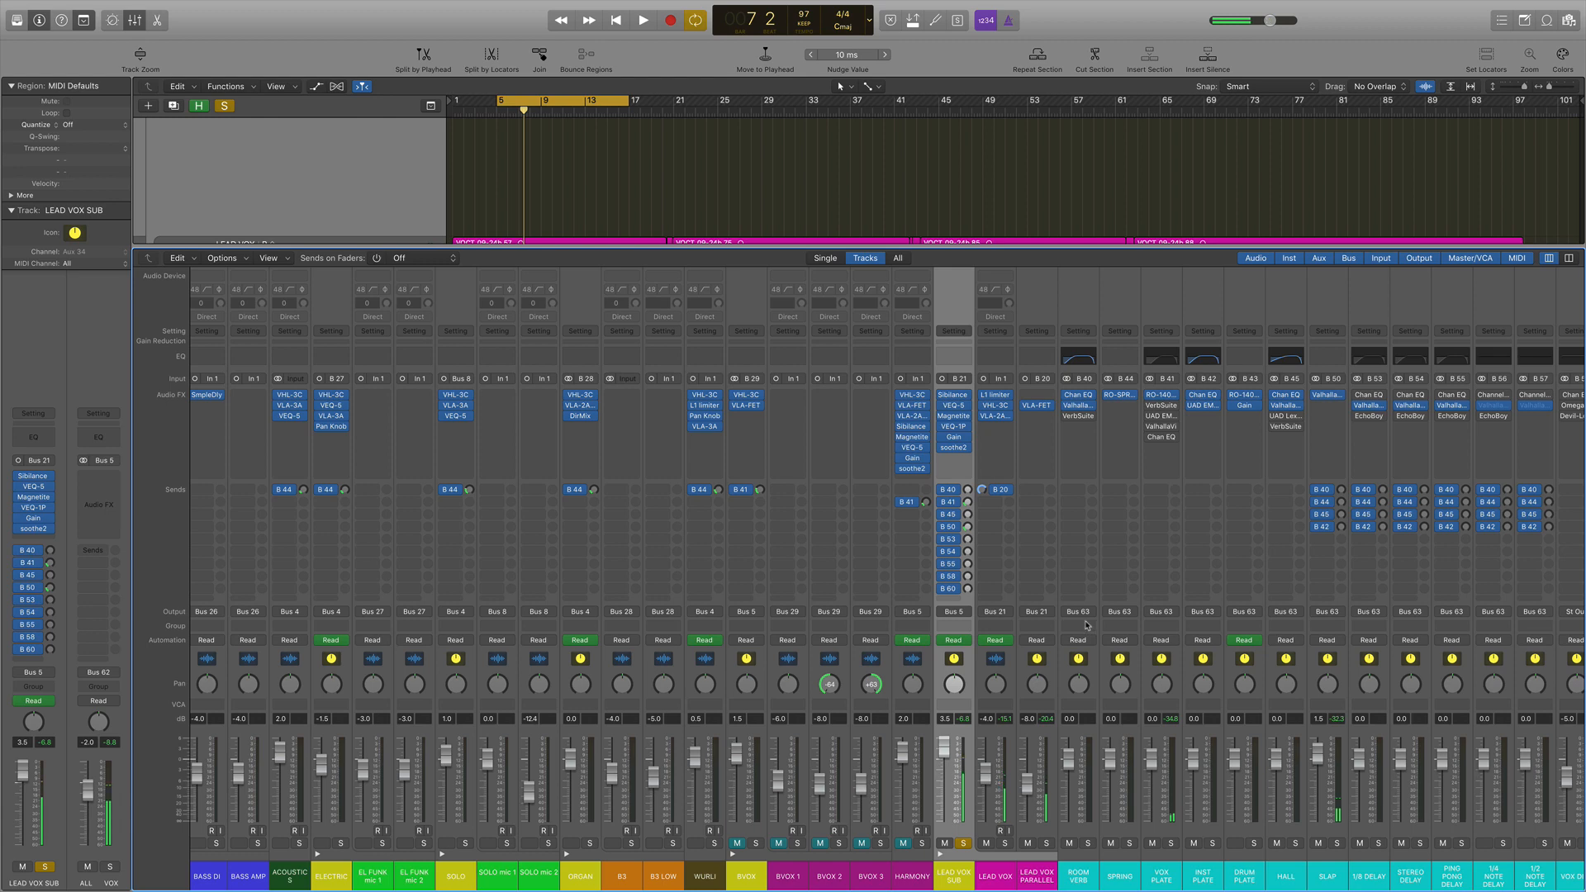
Step: View the VOX PLATE channel's RO-140 reverb settings and audition the vocal with LEAD VOX SUB's Bus 50 send bypassed and re-enabled
scroll(1087, 620, "right", 5)
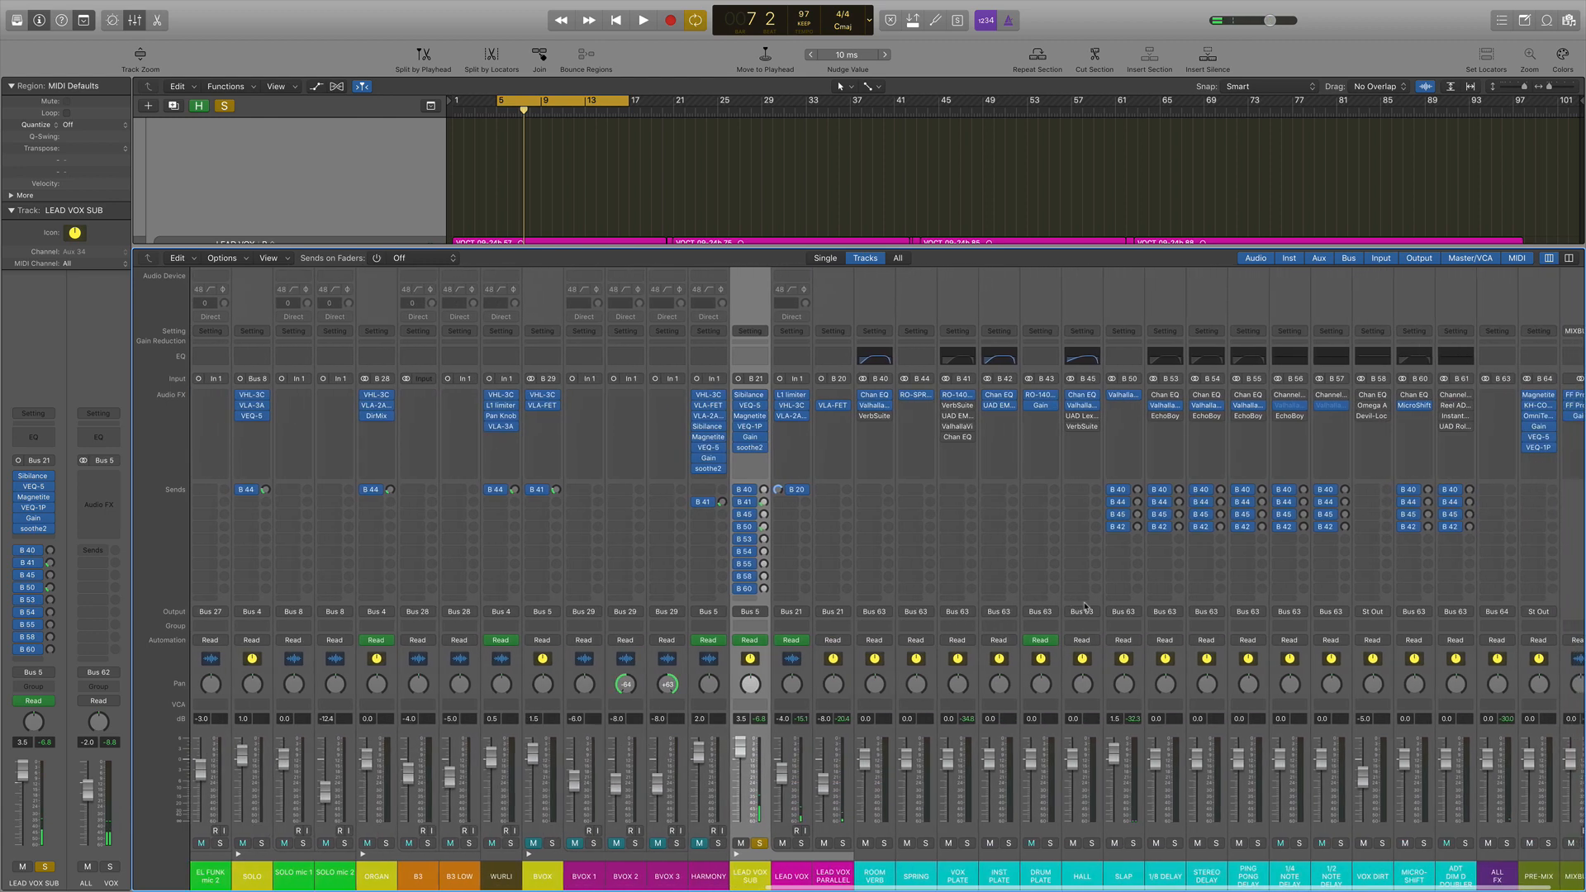
scroll(1084, 605, "right", 1)
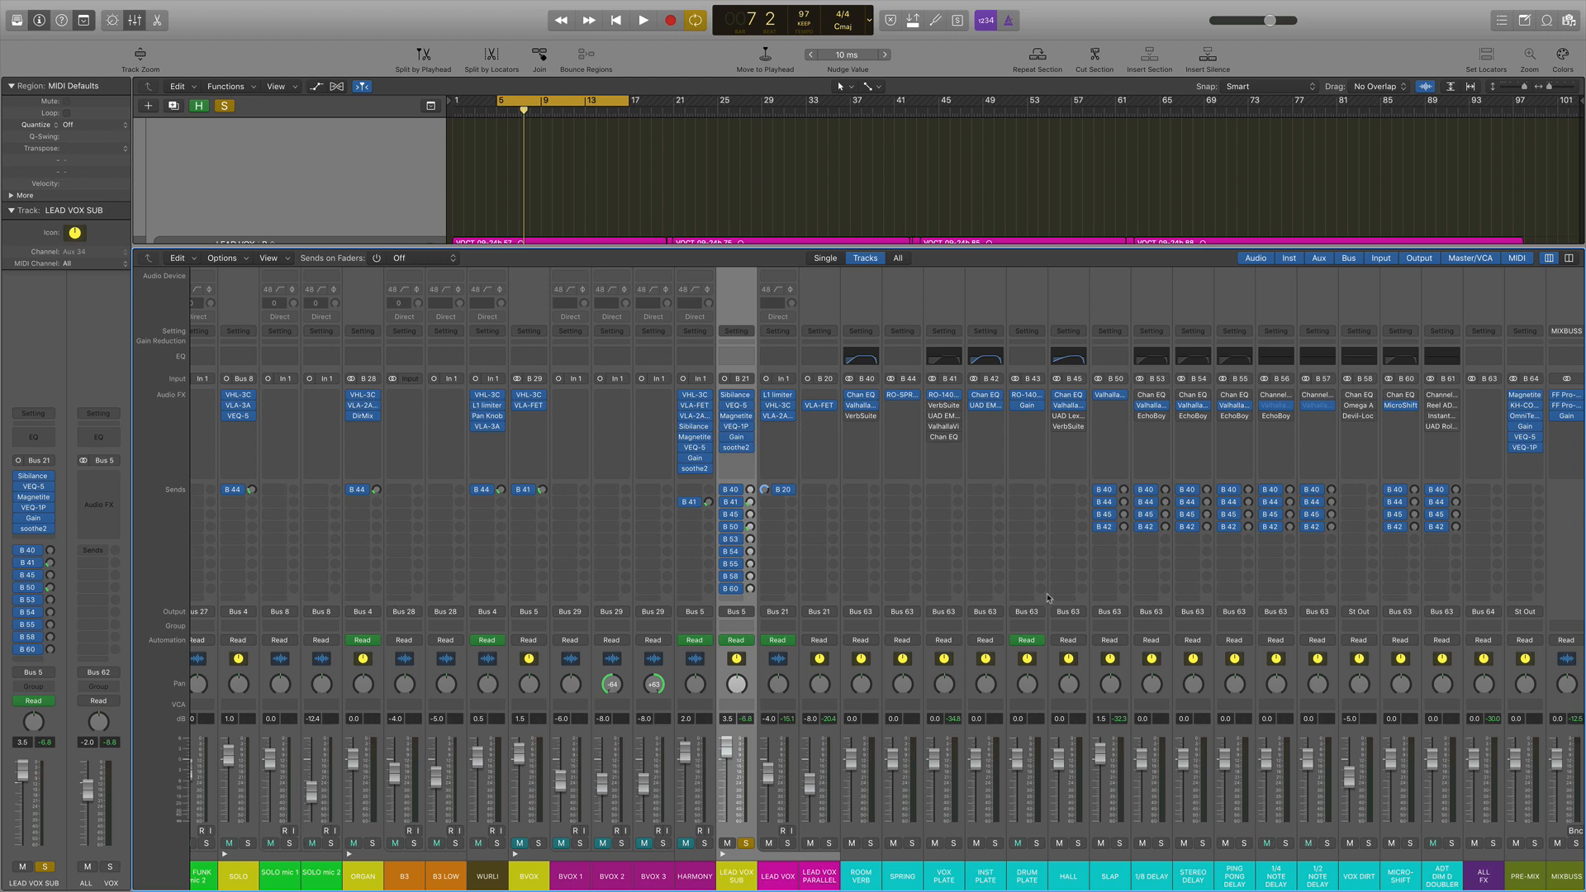
left_click(946, 398)
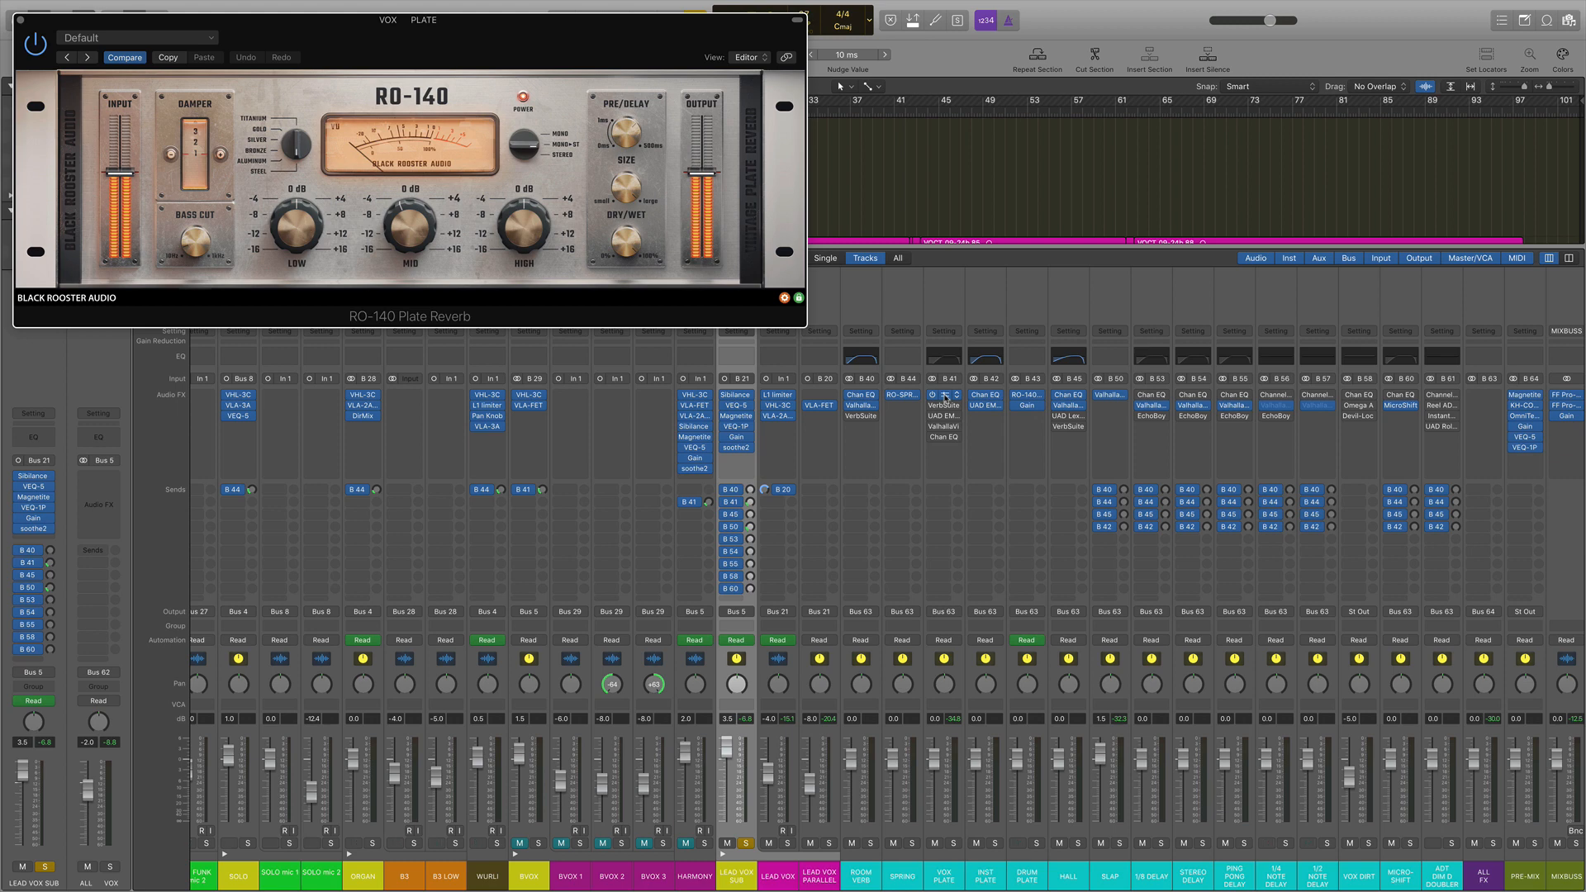
left_click(946, 398)
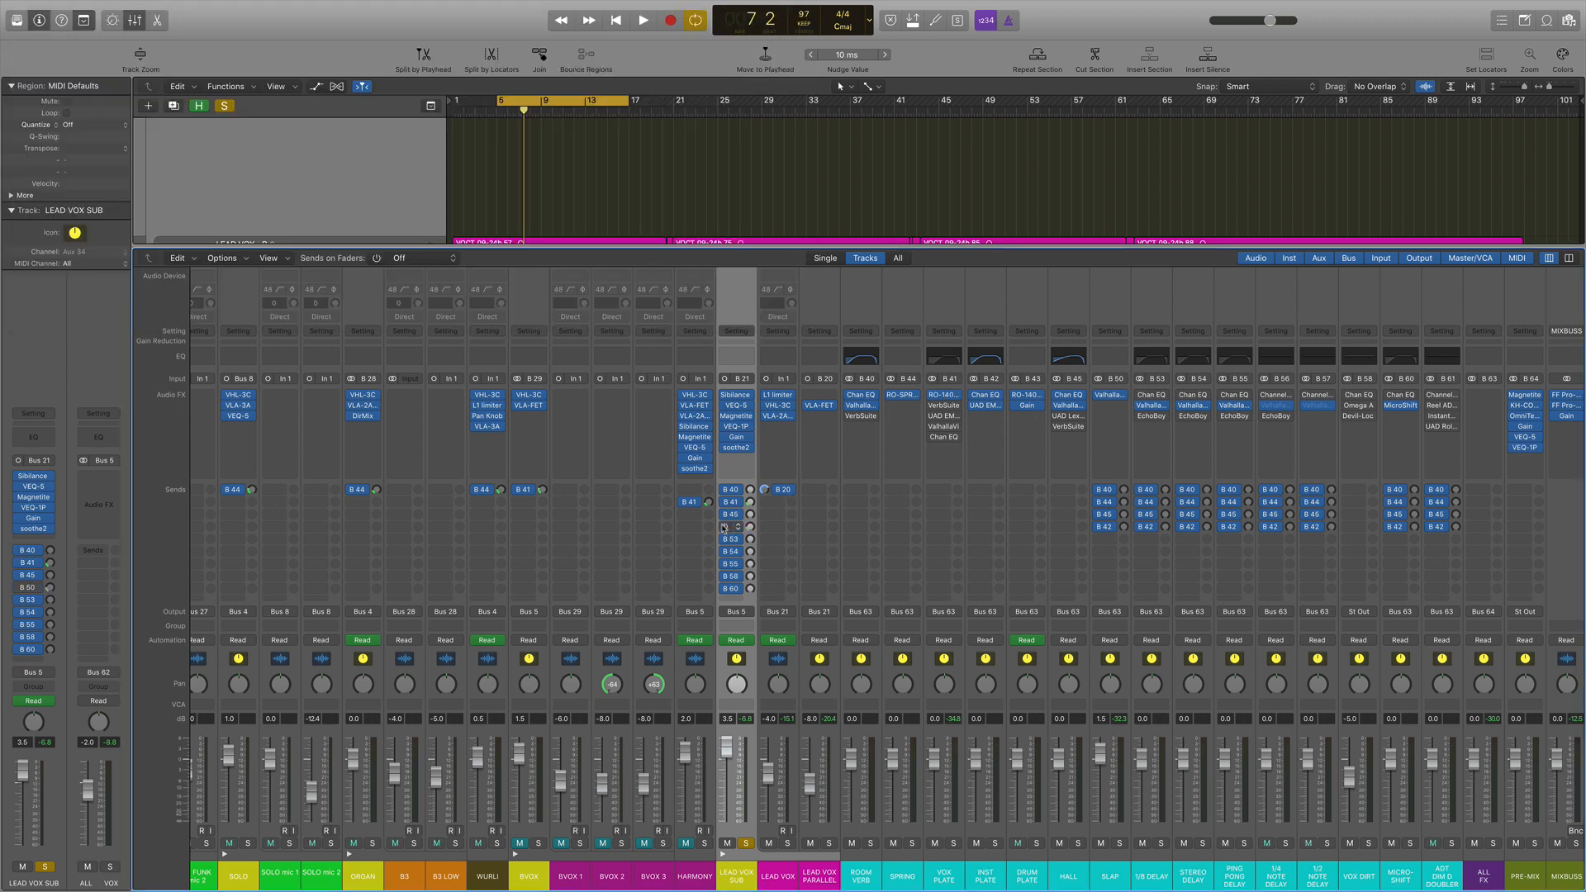
key("space")
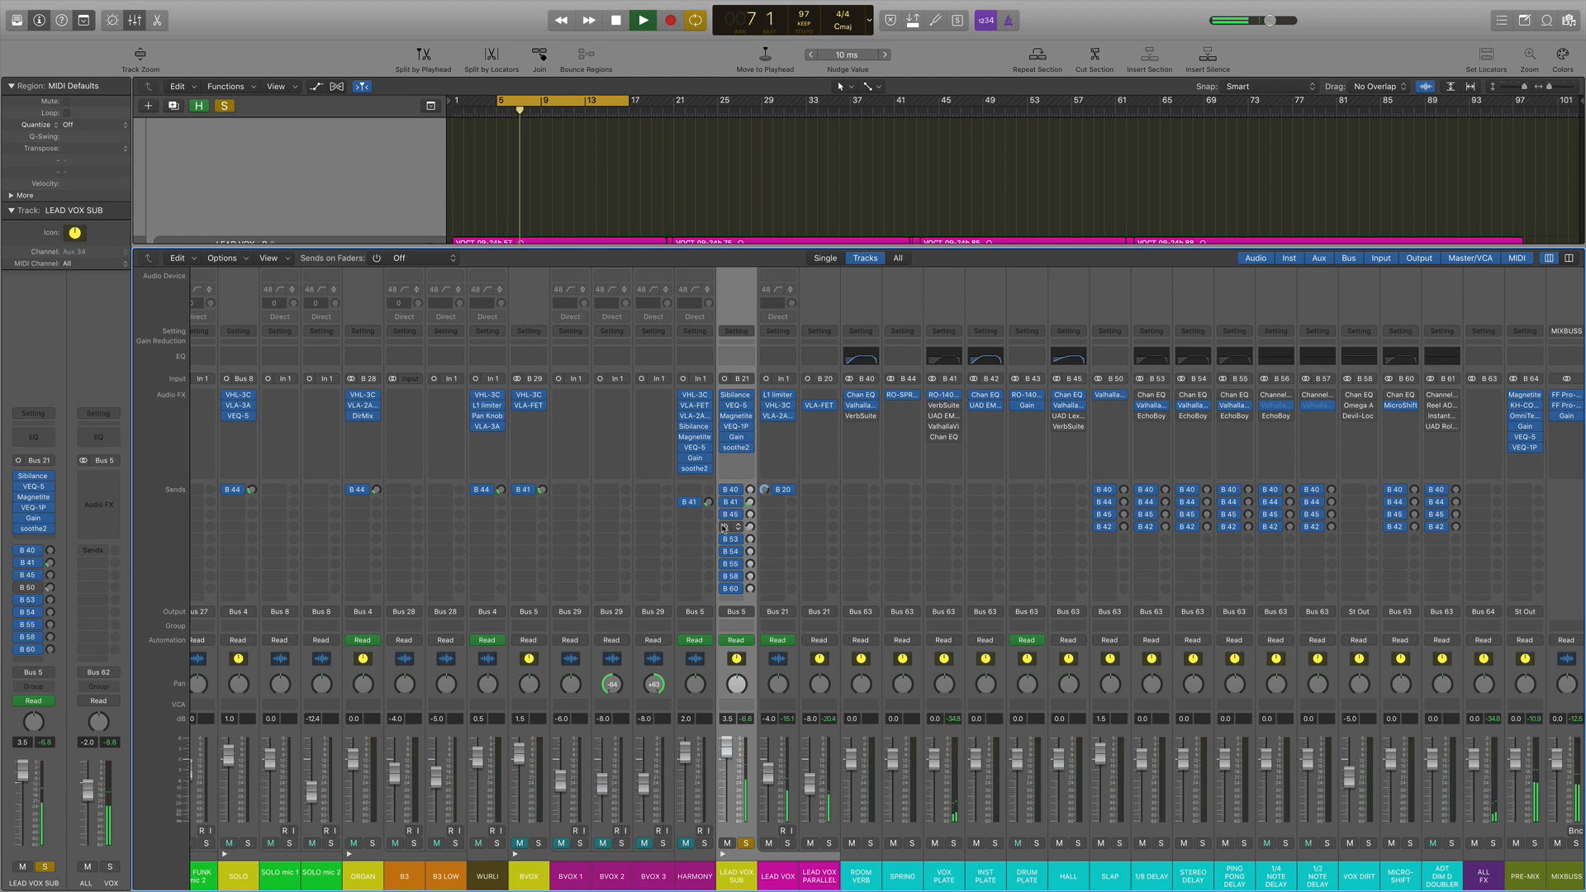
key("space")
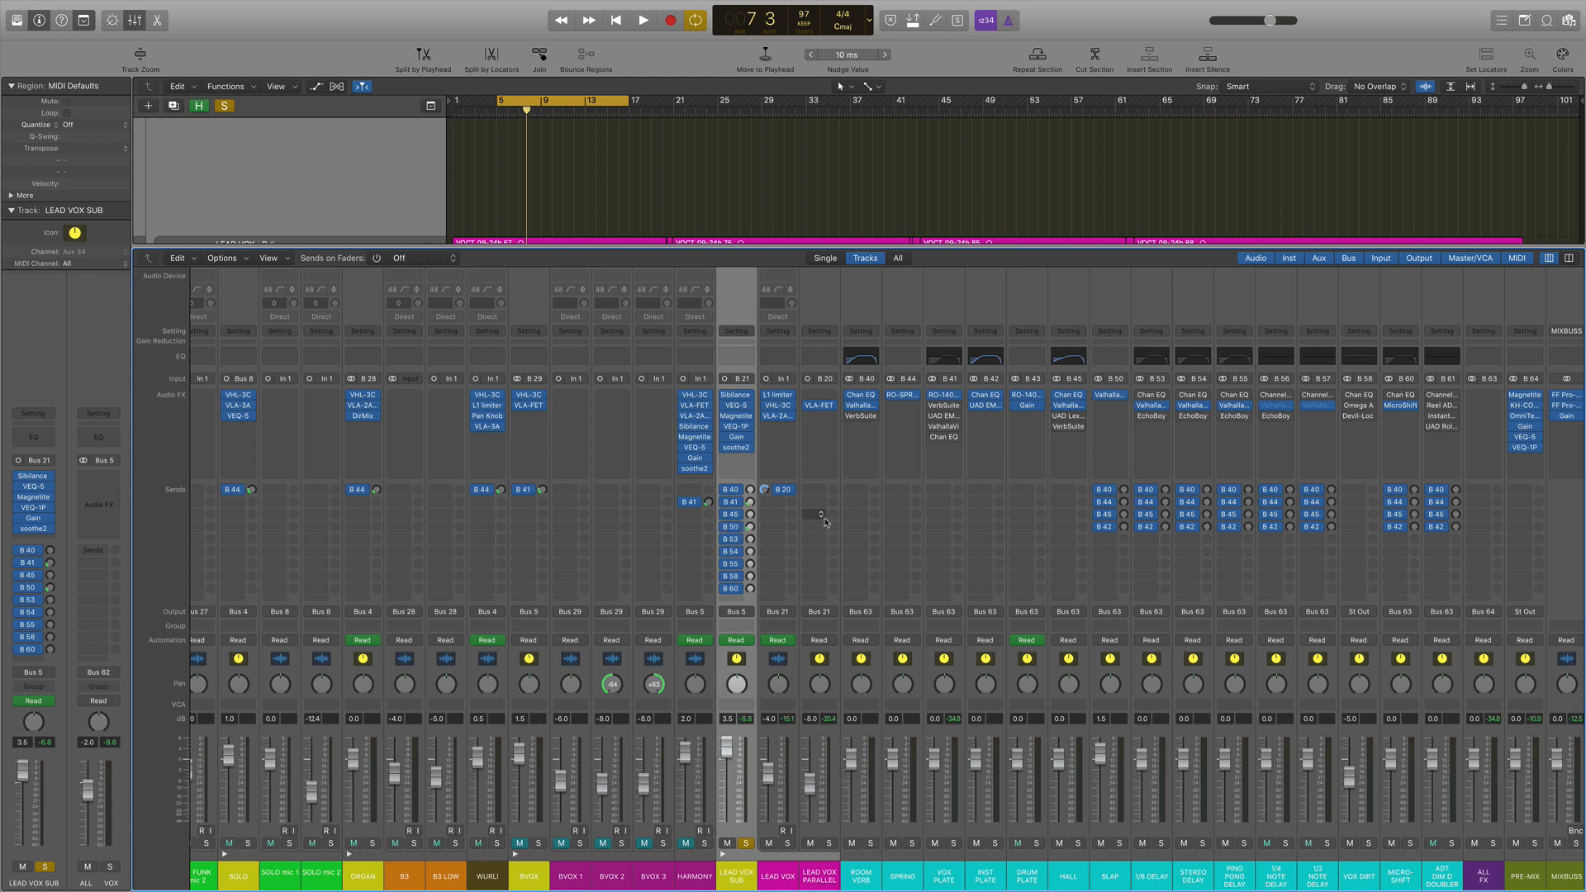
Step: View the ValhallaDelay settings on the SLAP channel and audition that channel soloed on its own
left_click(1111, 396)
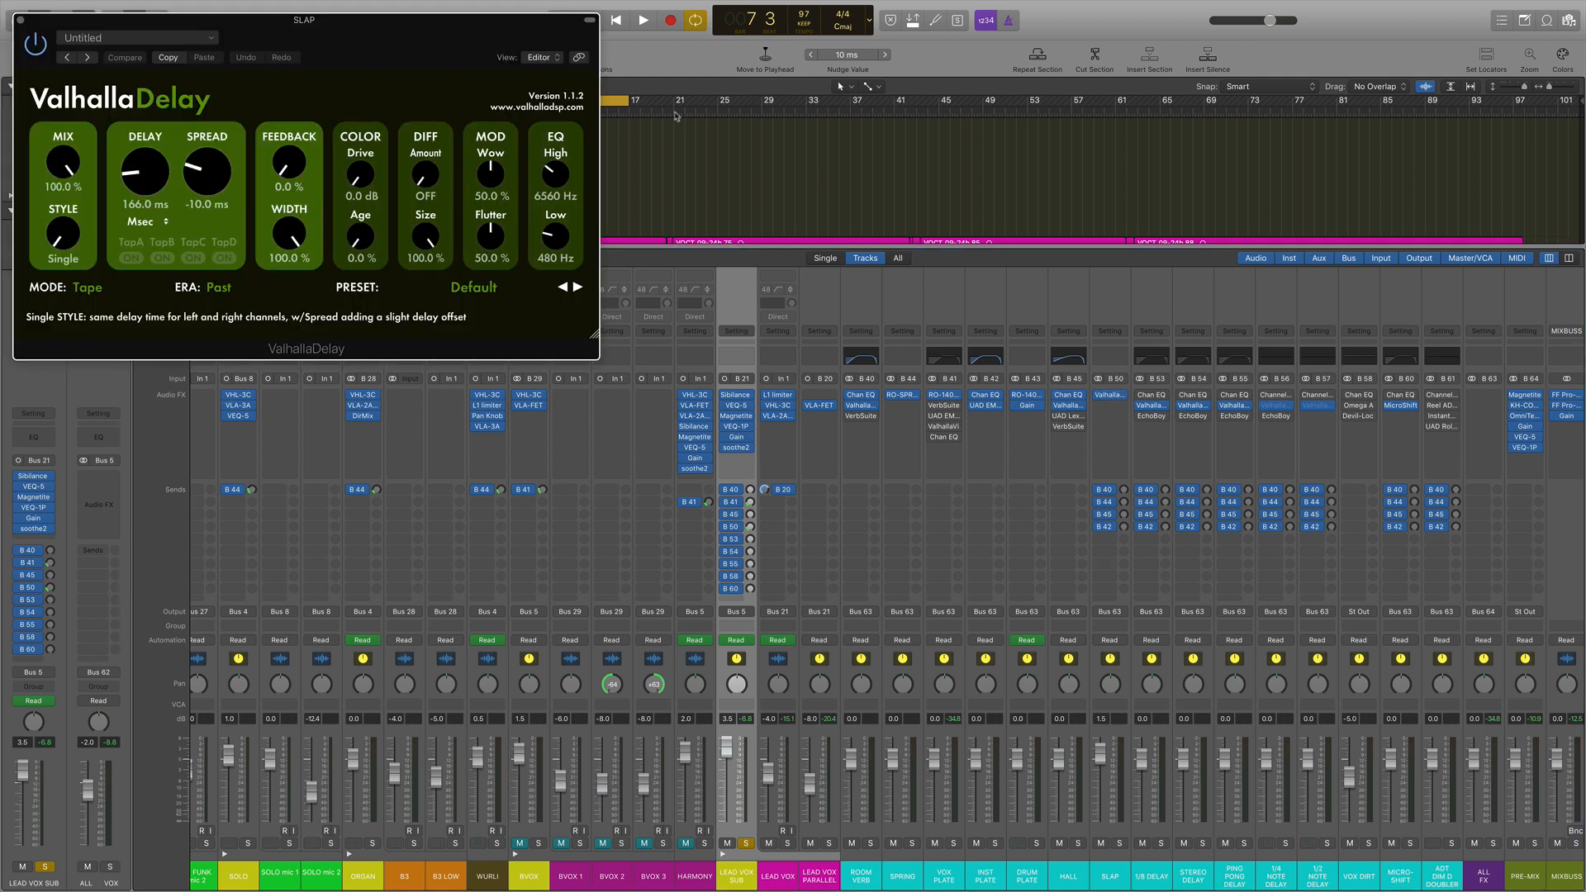
left_click_drag(435, 42, 1043, 120)
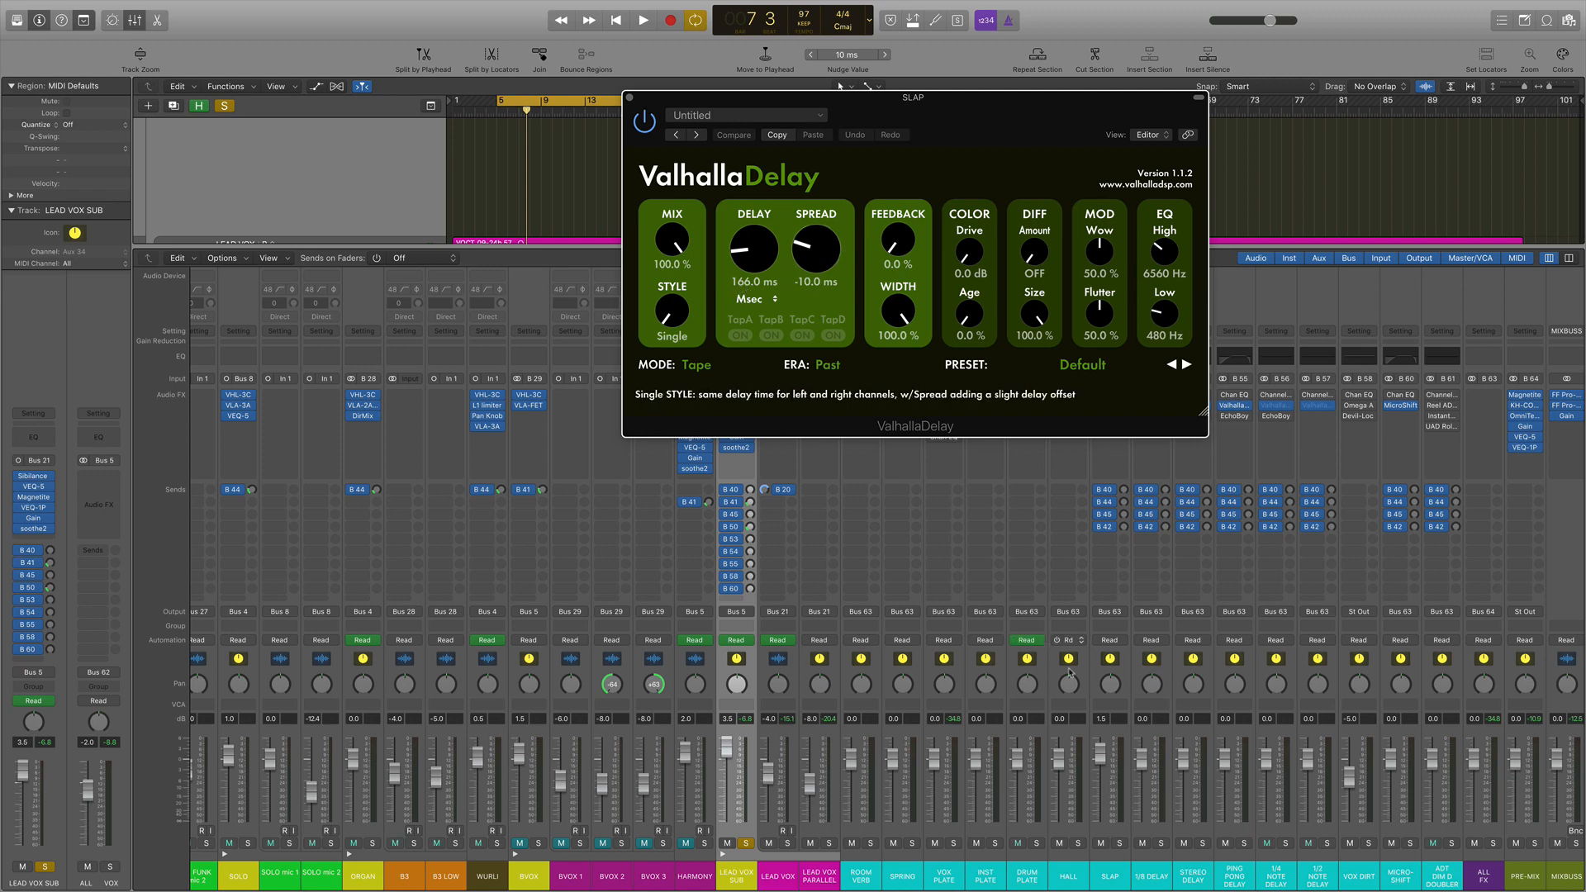
left_click(1119, 845, "alt")
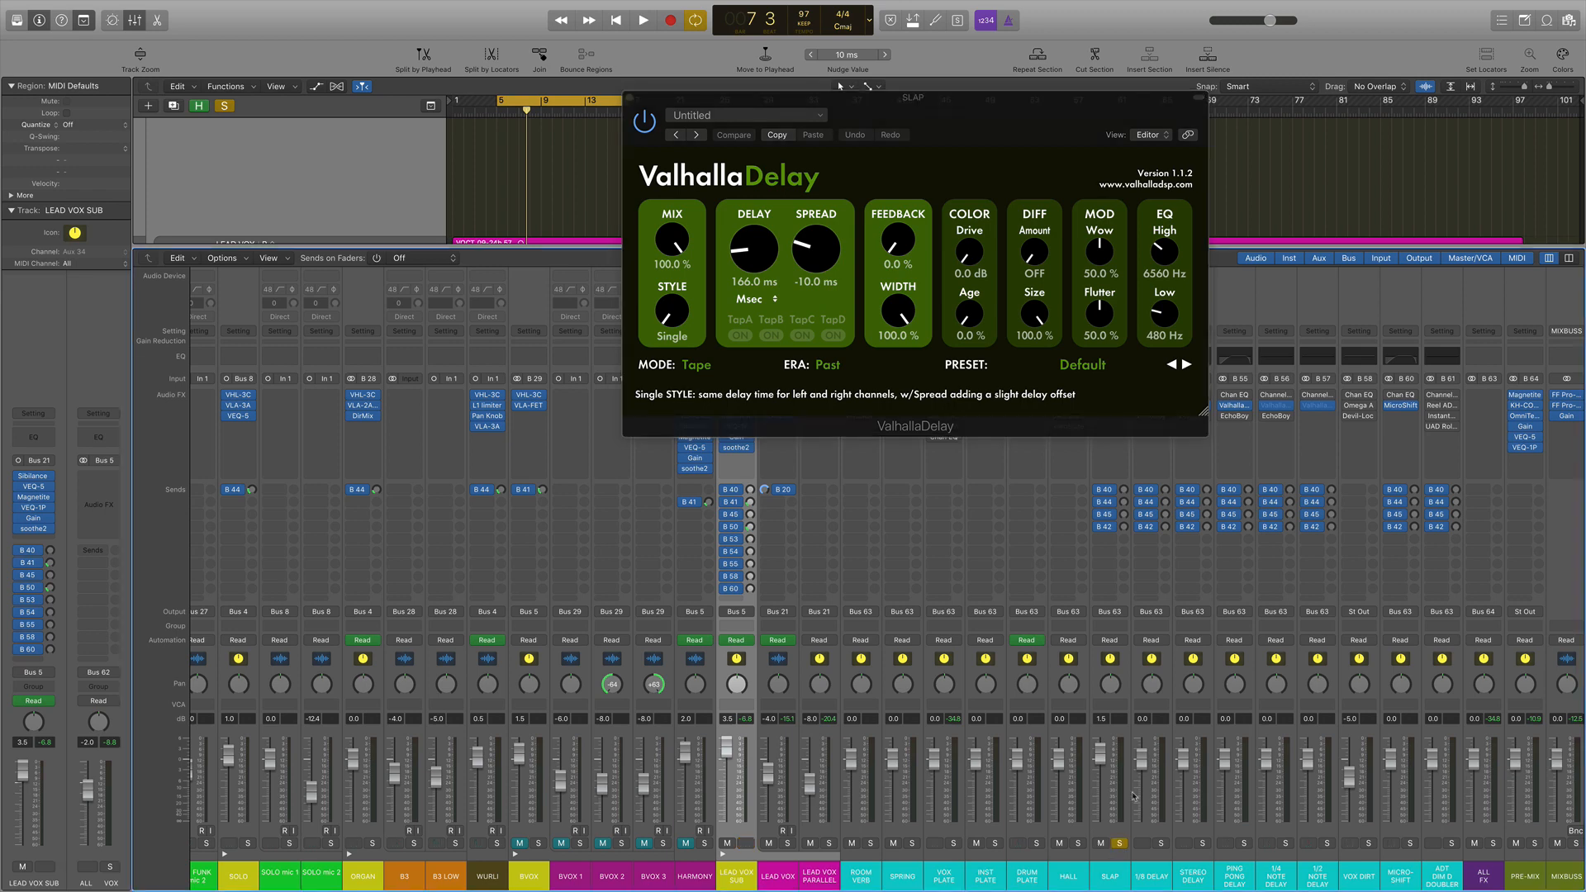
left_click(1109, 658)
key("space")
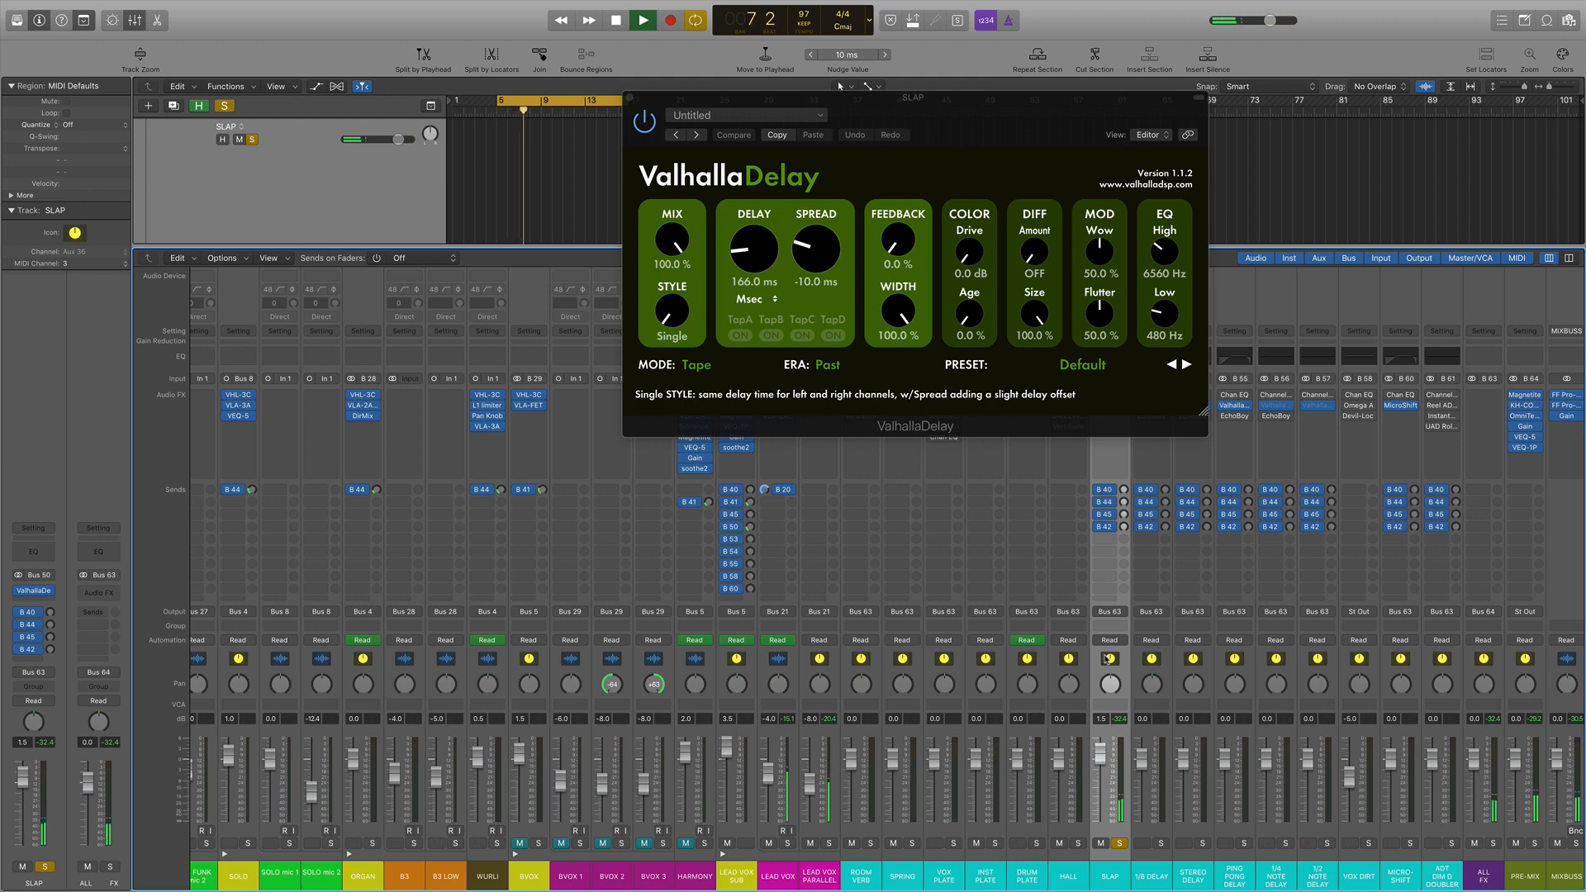
Step: Move the solo from SLAP to LEAD VOX SUB and hear the vocal together with its effects, ending with playback stopped
left_click(746, 844)
left_click(1120, 844)
key("space")
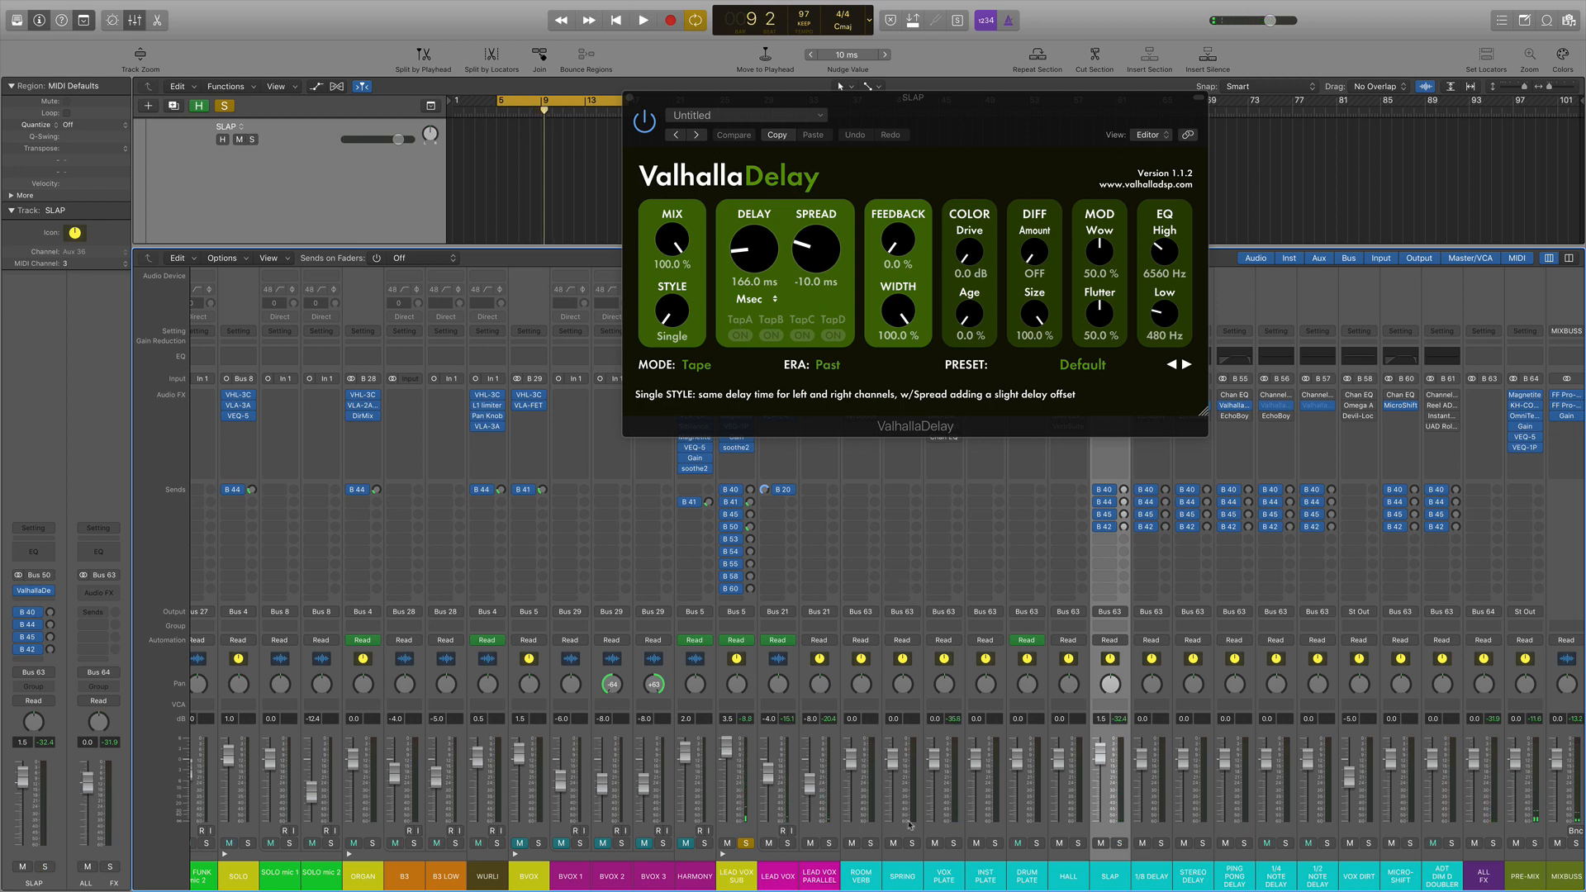
Step: Clear the LEAD VOX SUB solo, audition the full mix with ValhallaDelay closed, and select the LEAD VOX SUB, LEAD VOX and LEAD VOX PARALLEL channels together
left_click(746, 843)
key("space")
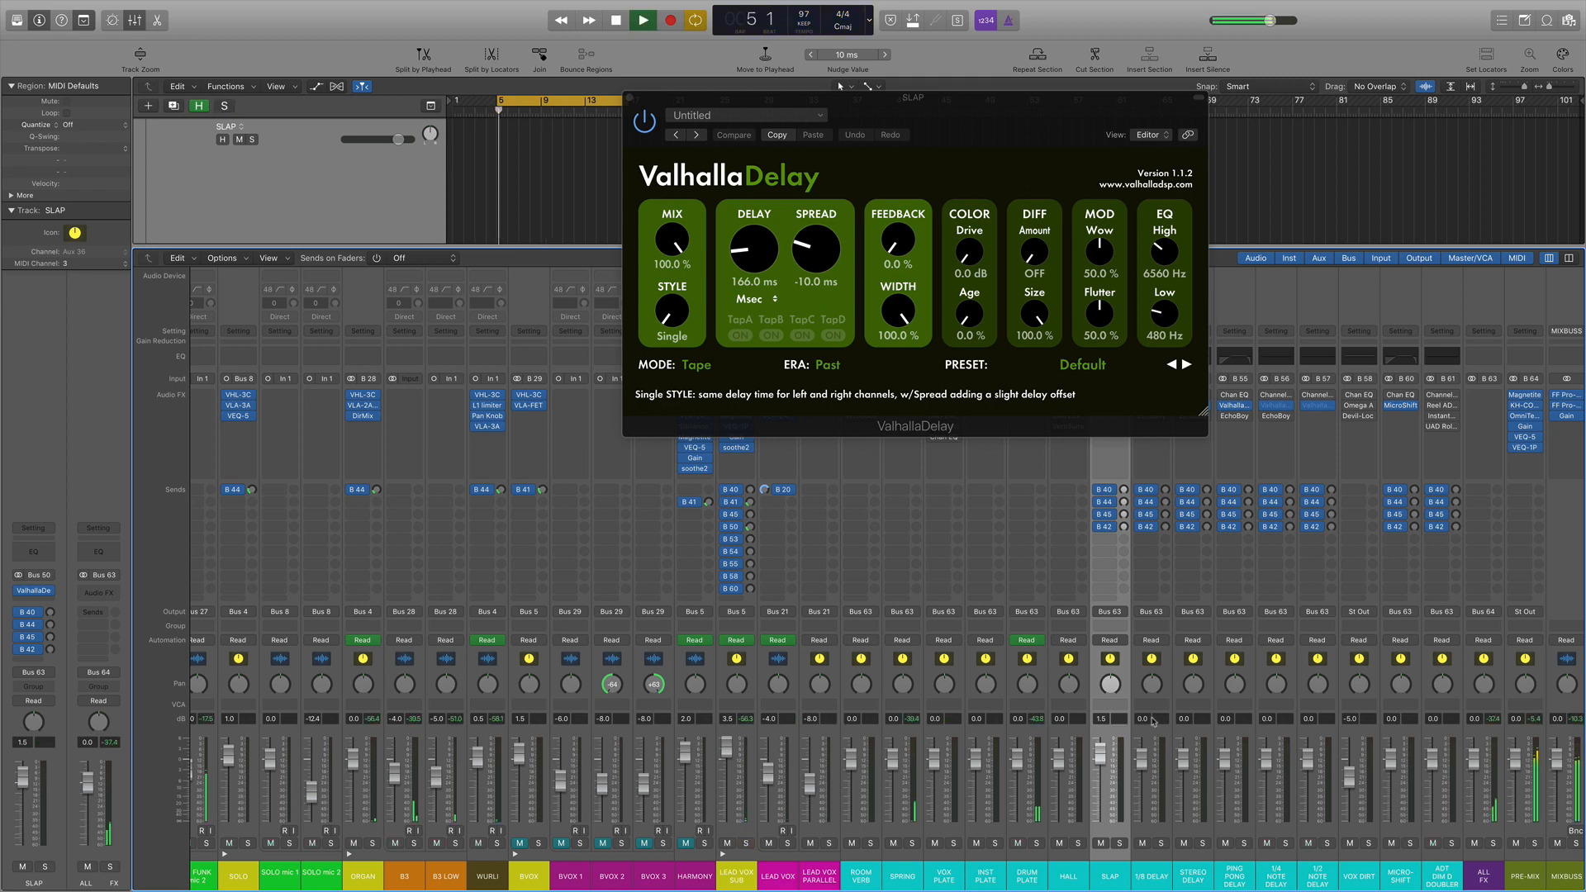
left_click(625, 97)
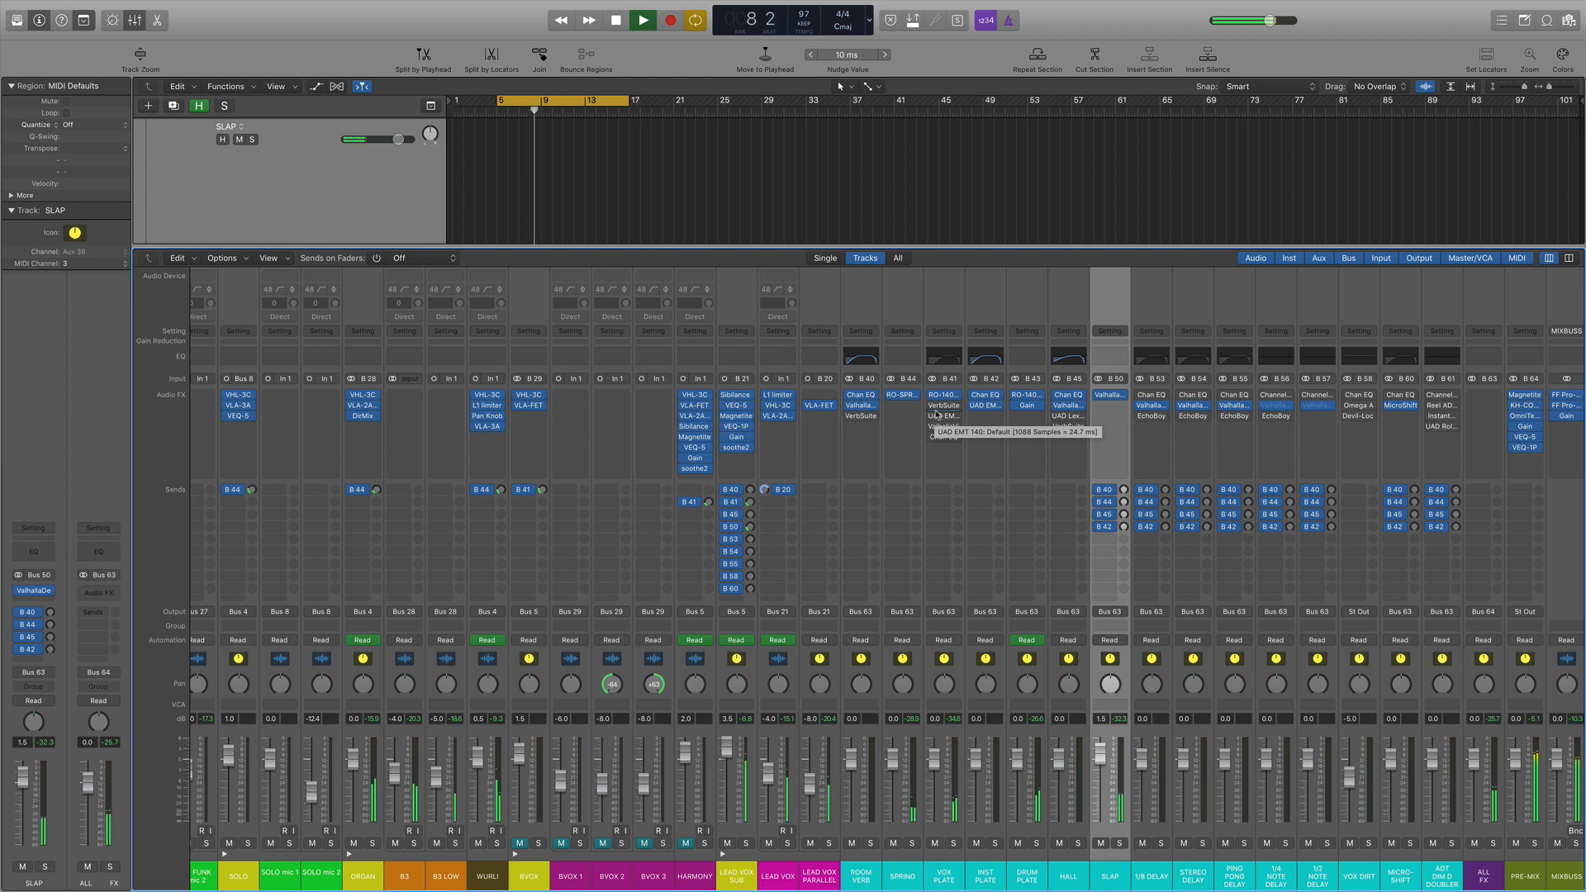
key("space")
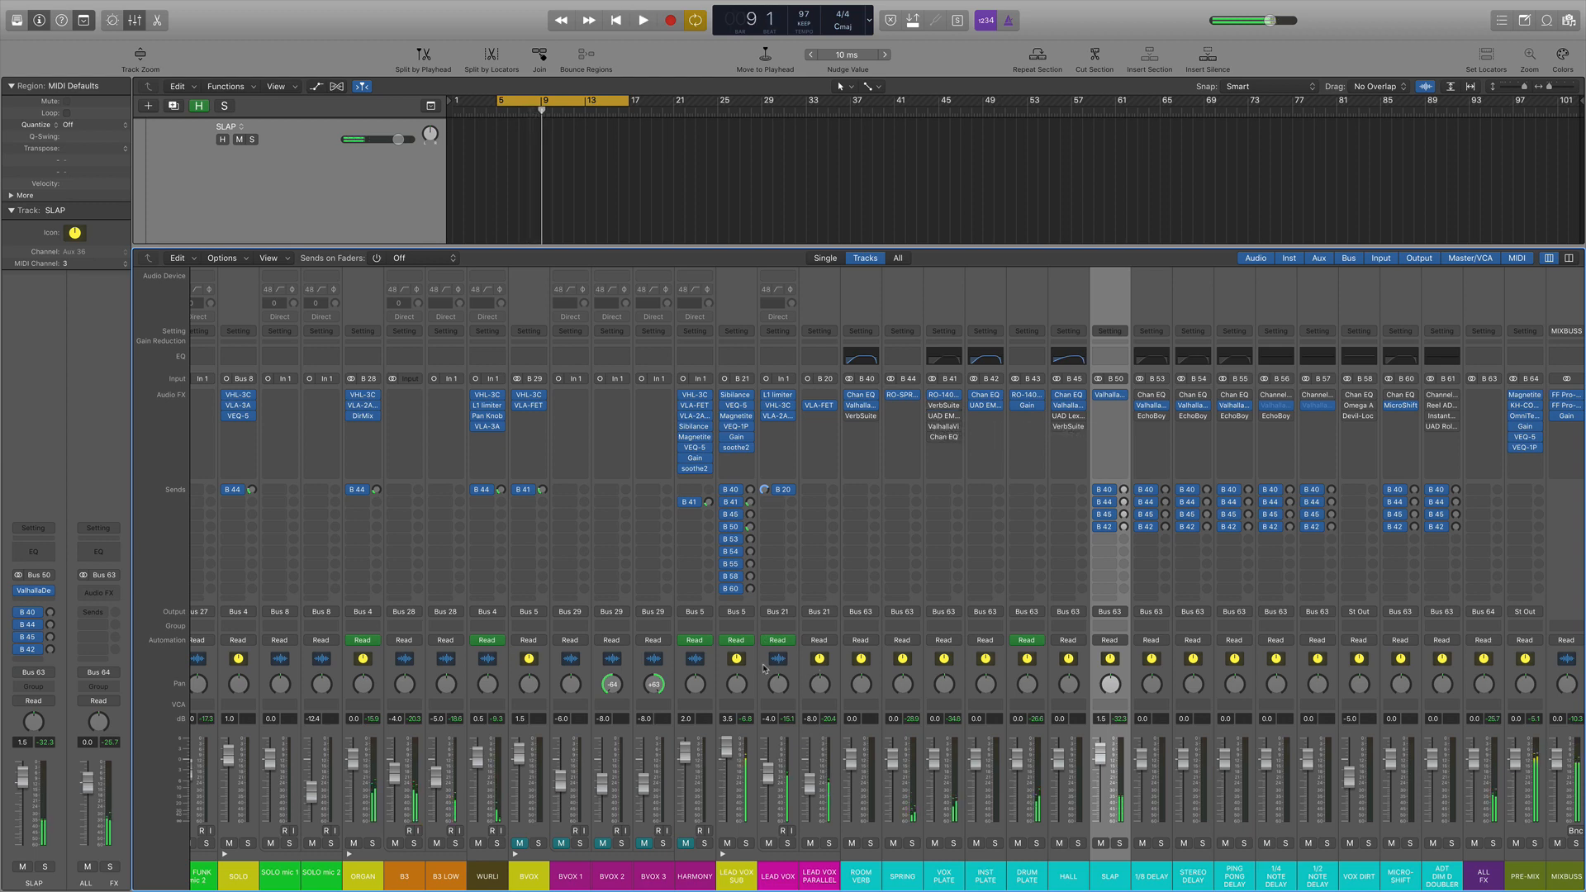
left_click_drag(745, 662, 807, 663)
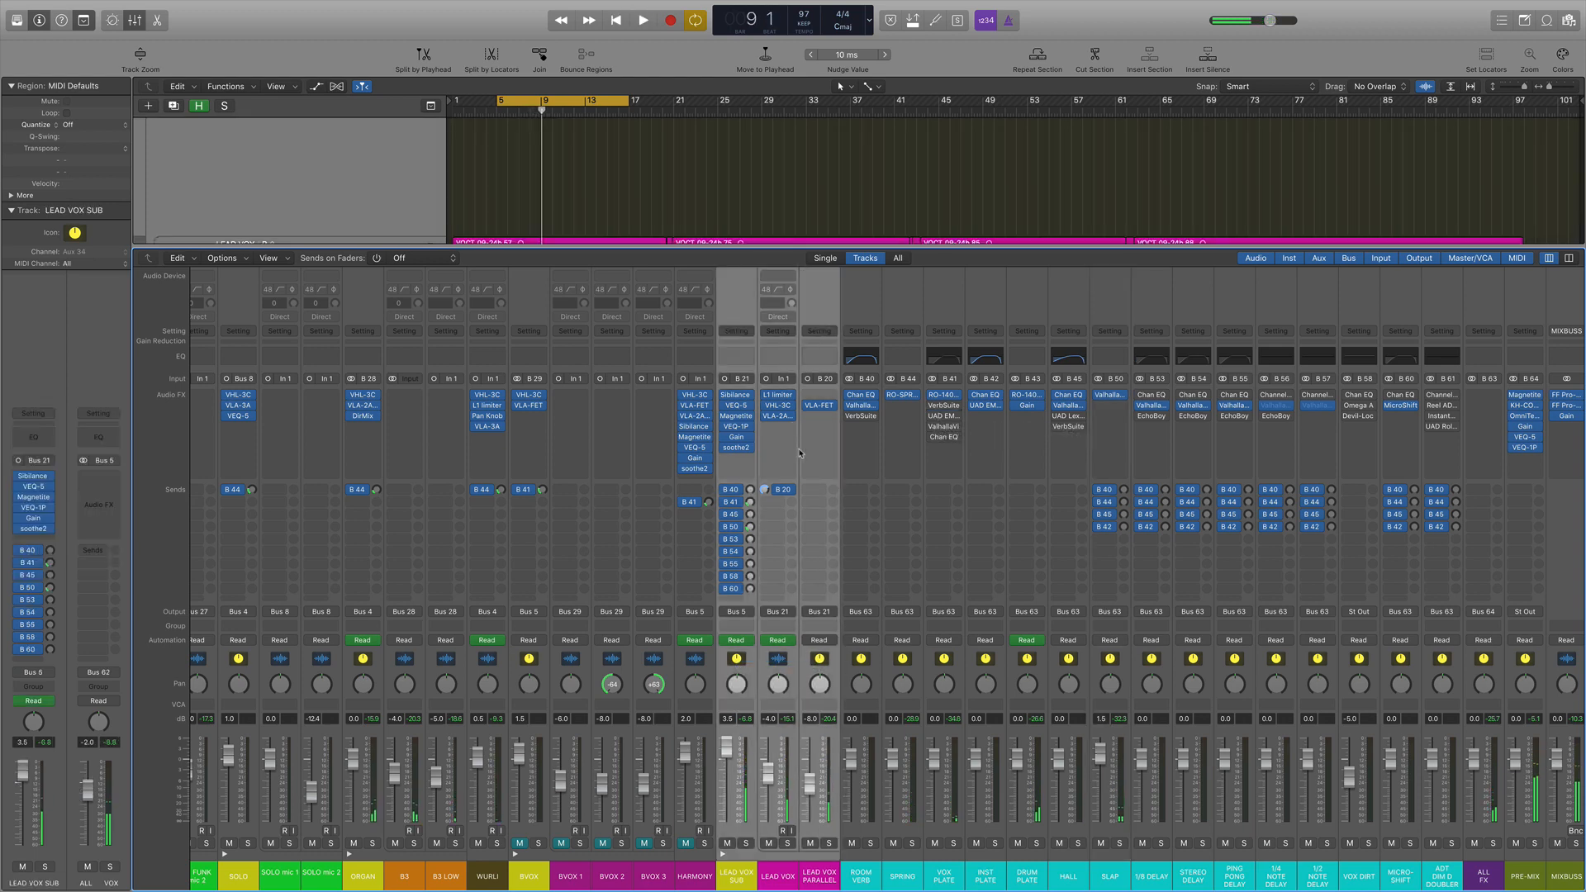
Step: Audition the full mix with the LEAD VOX SUB, LEAD VOX and LEAD VOX PARALLEL plug-ins bypassed and re-enabled
left_click(766, 406)
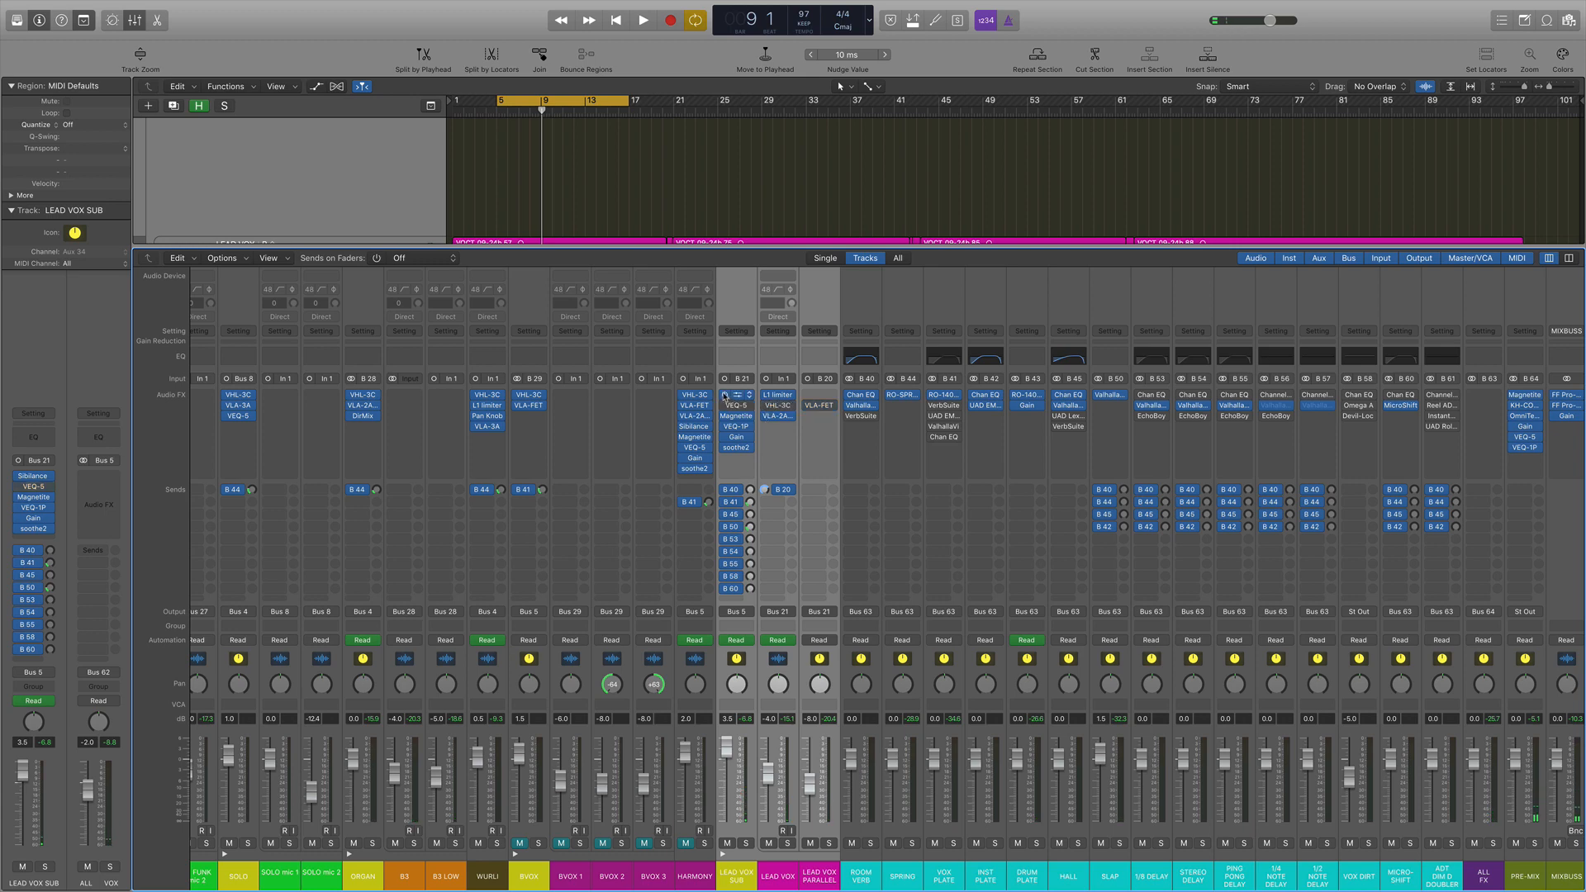
left_click_drag(724, 396, 724, 453)
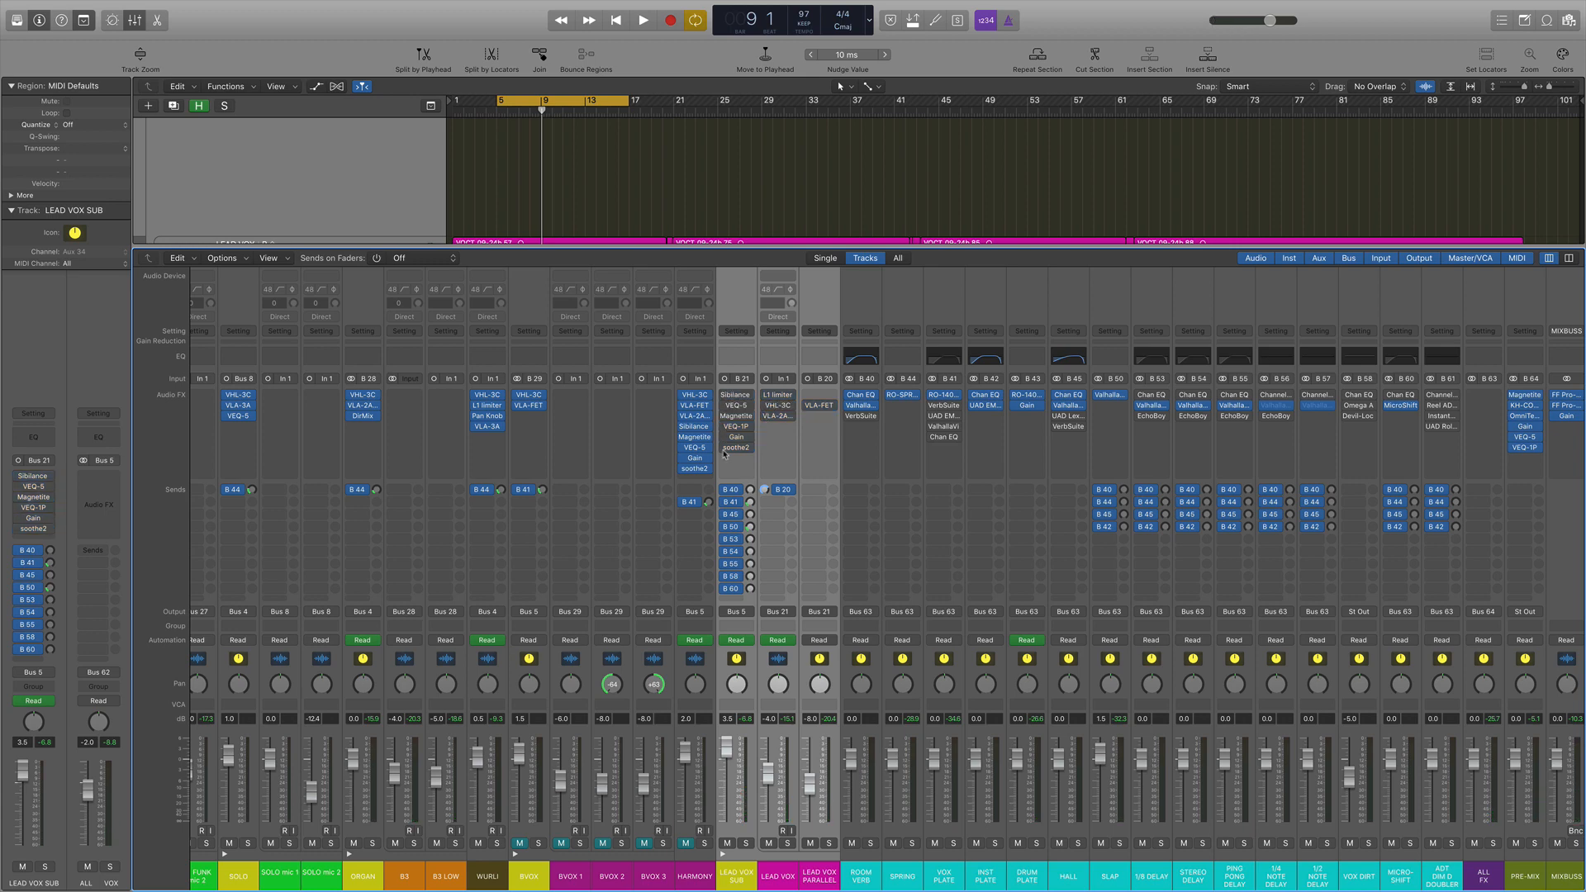
key("space")
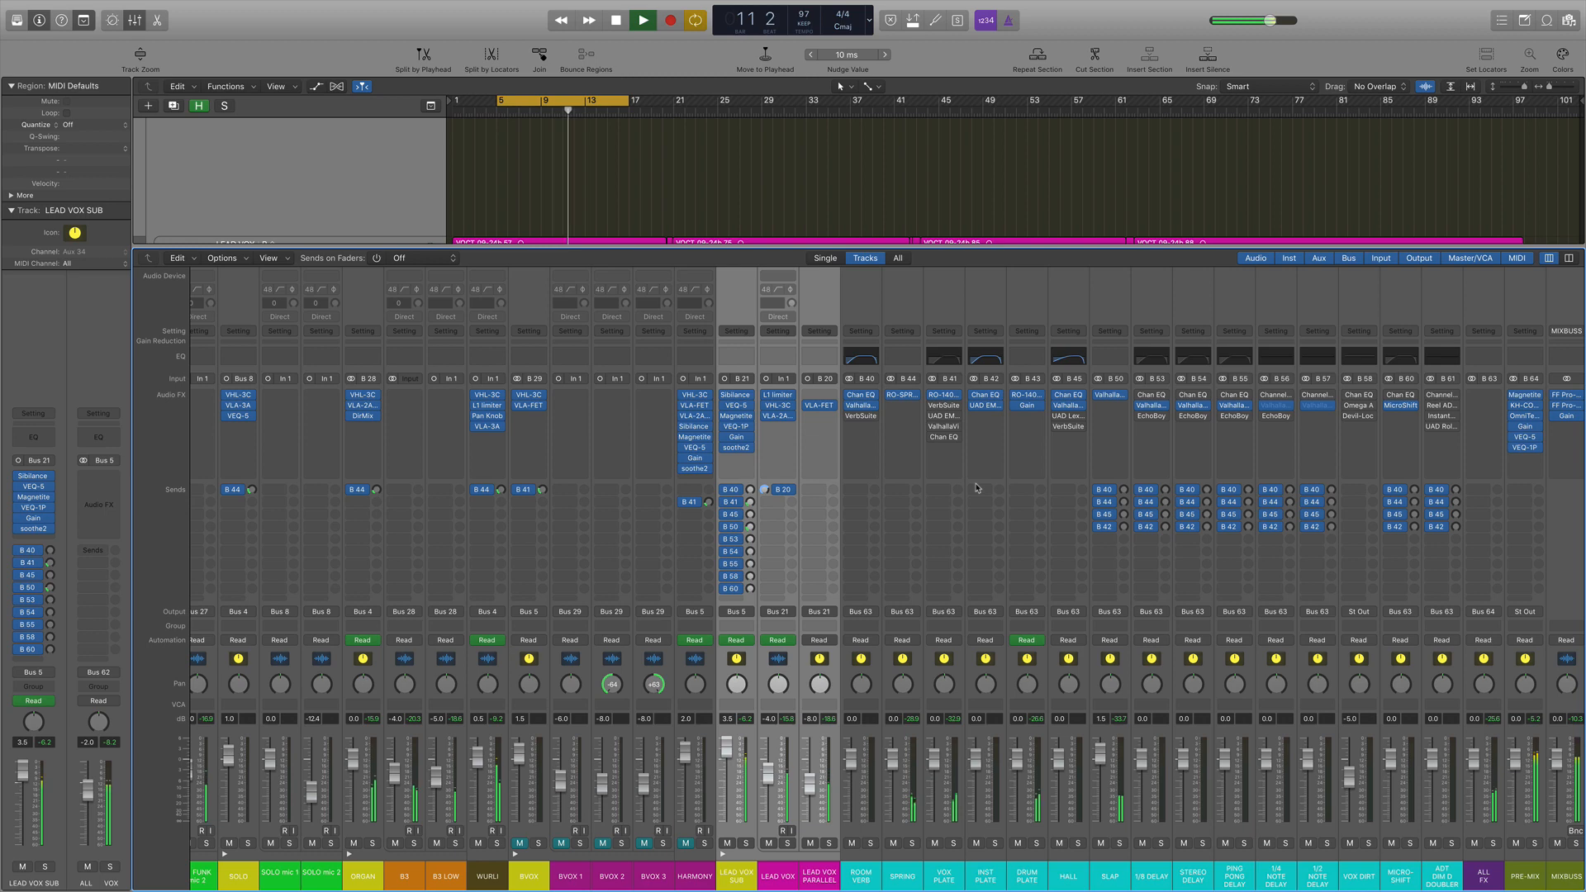
key("space")
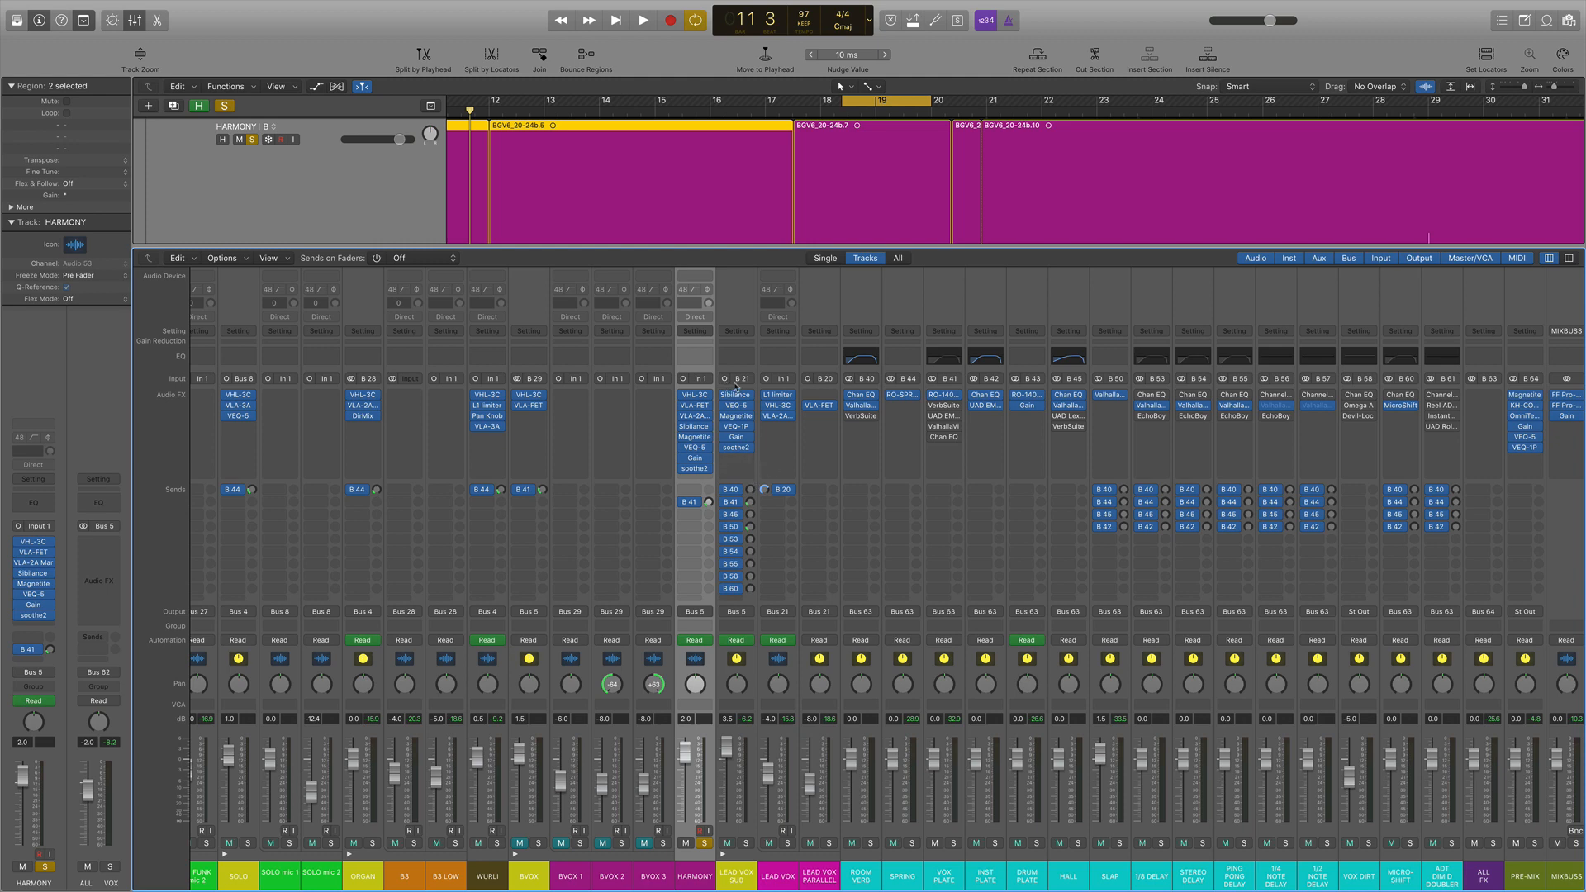
Step: View HARMONY's VHL-3C filter, bypass all of that channel's plug-ins and its Bus 41 send, and audition the soloed harmony dry
mouse_move(707, 397)
left_click(696, 398)
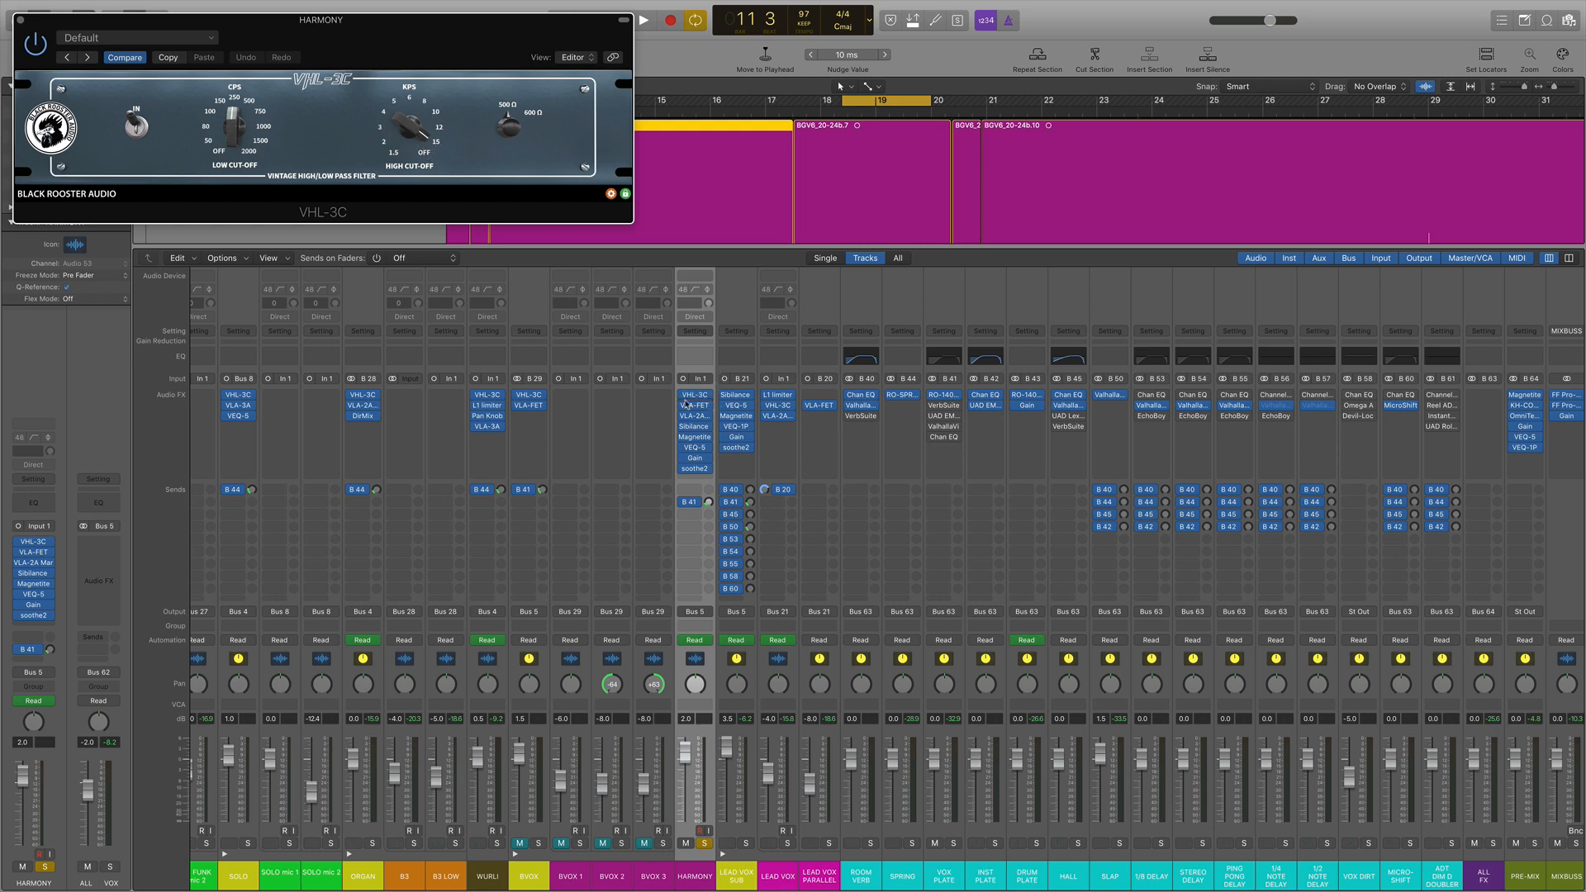
left_click_drag(683, 407, 685, 512)
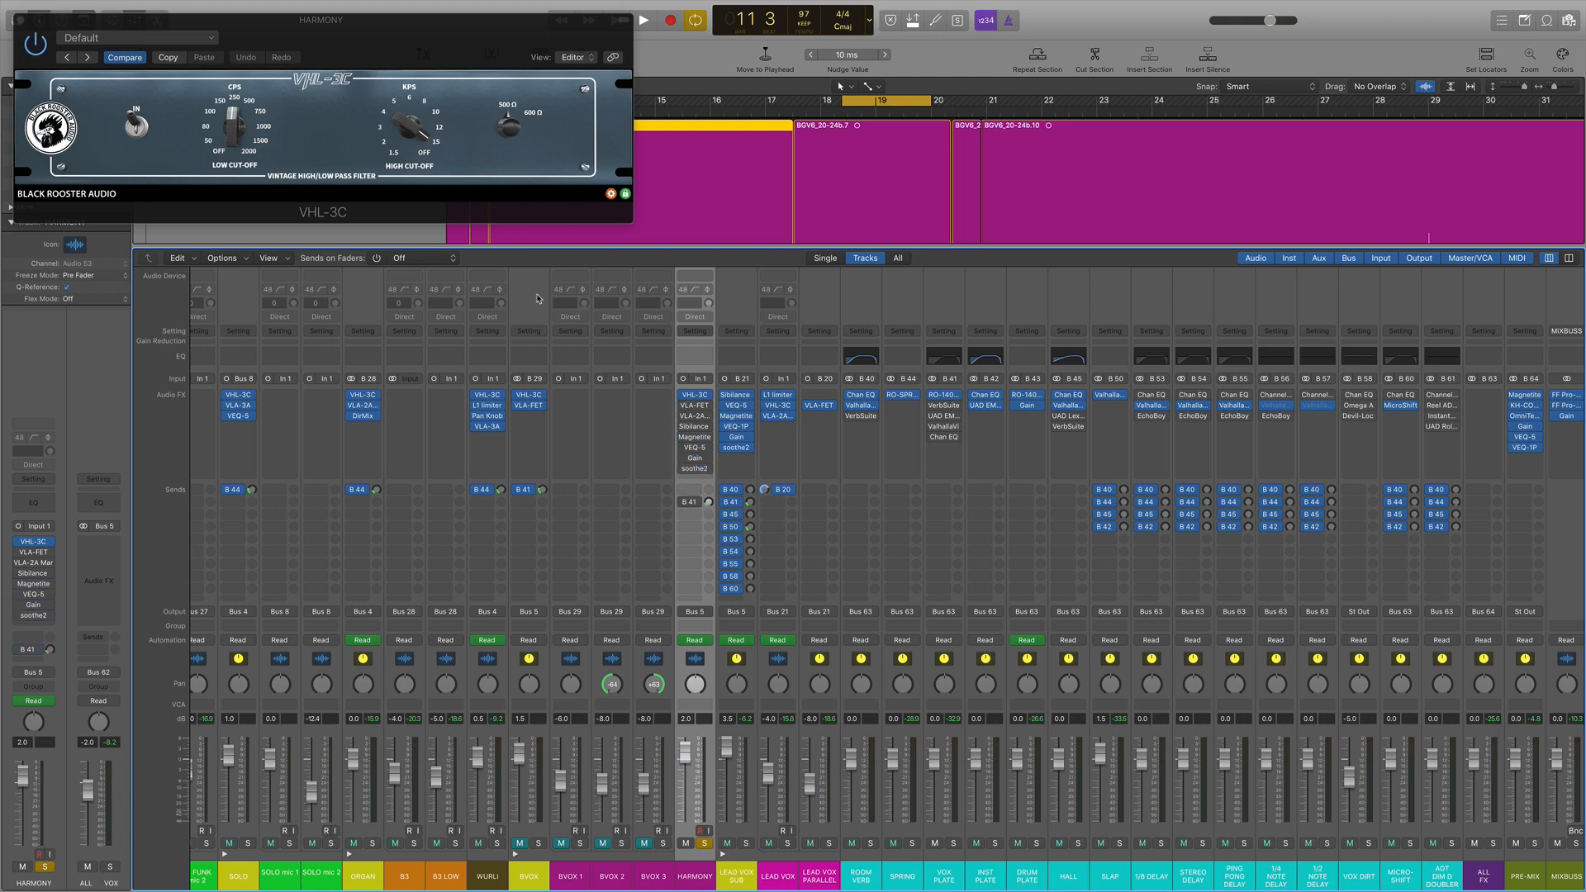
left_click(683, 396)
key("space")
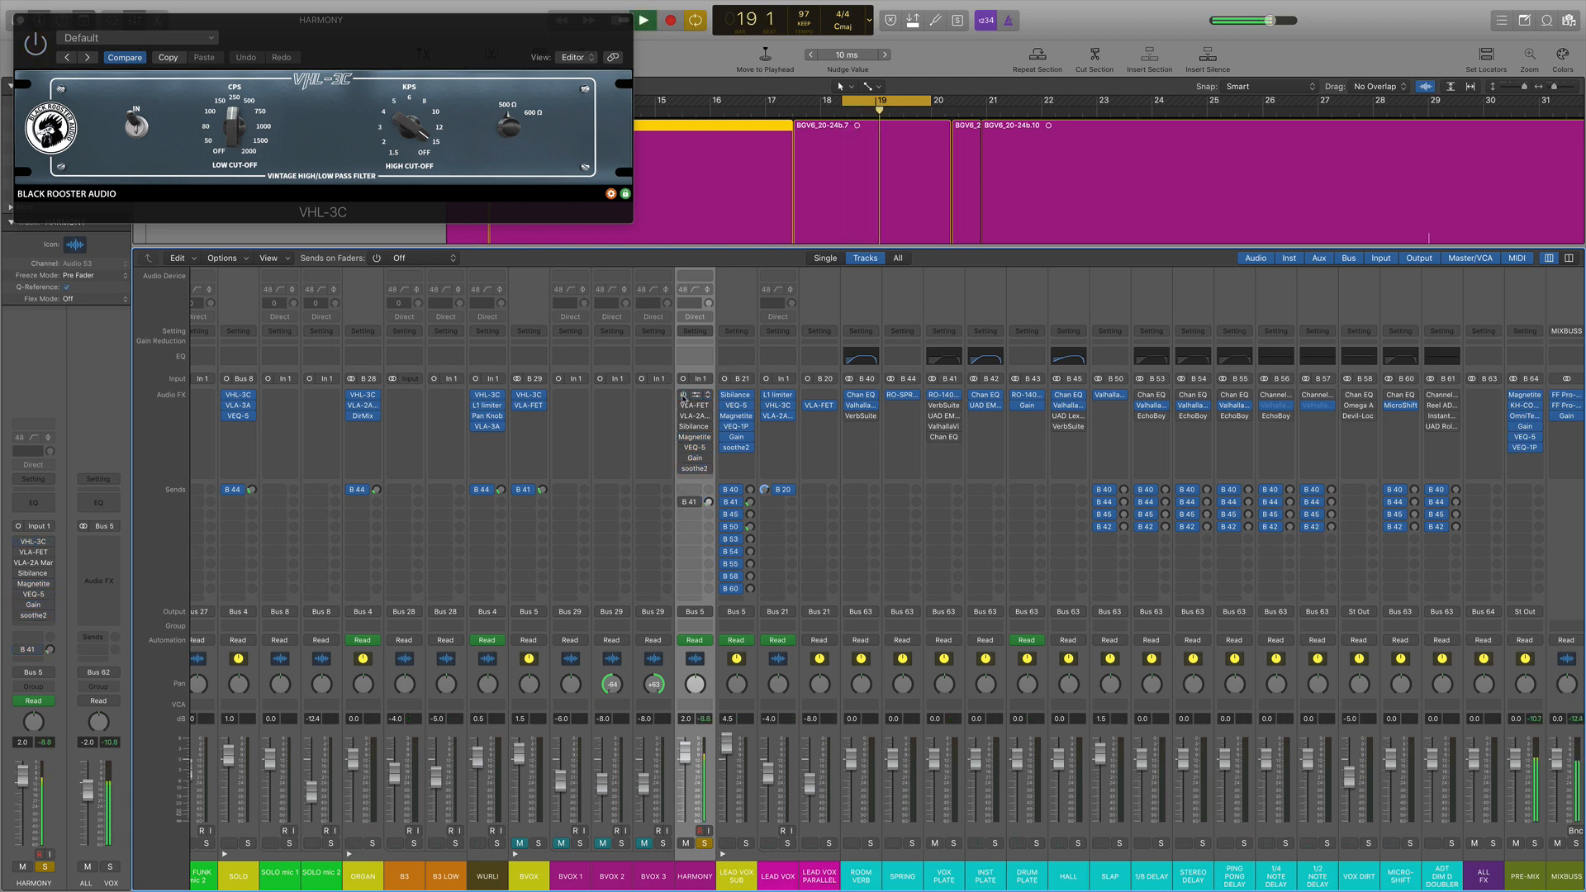
key("space")
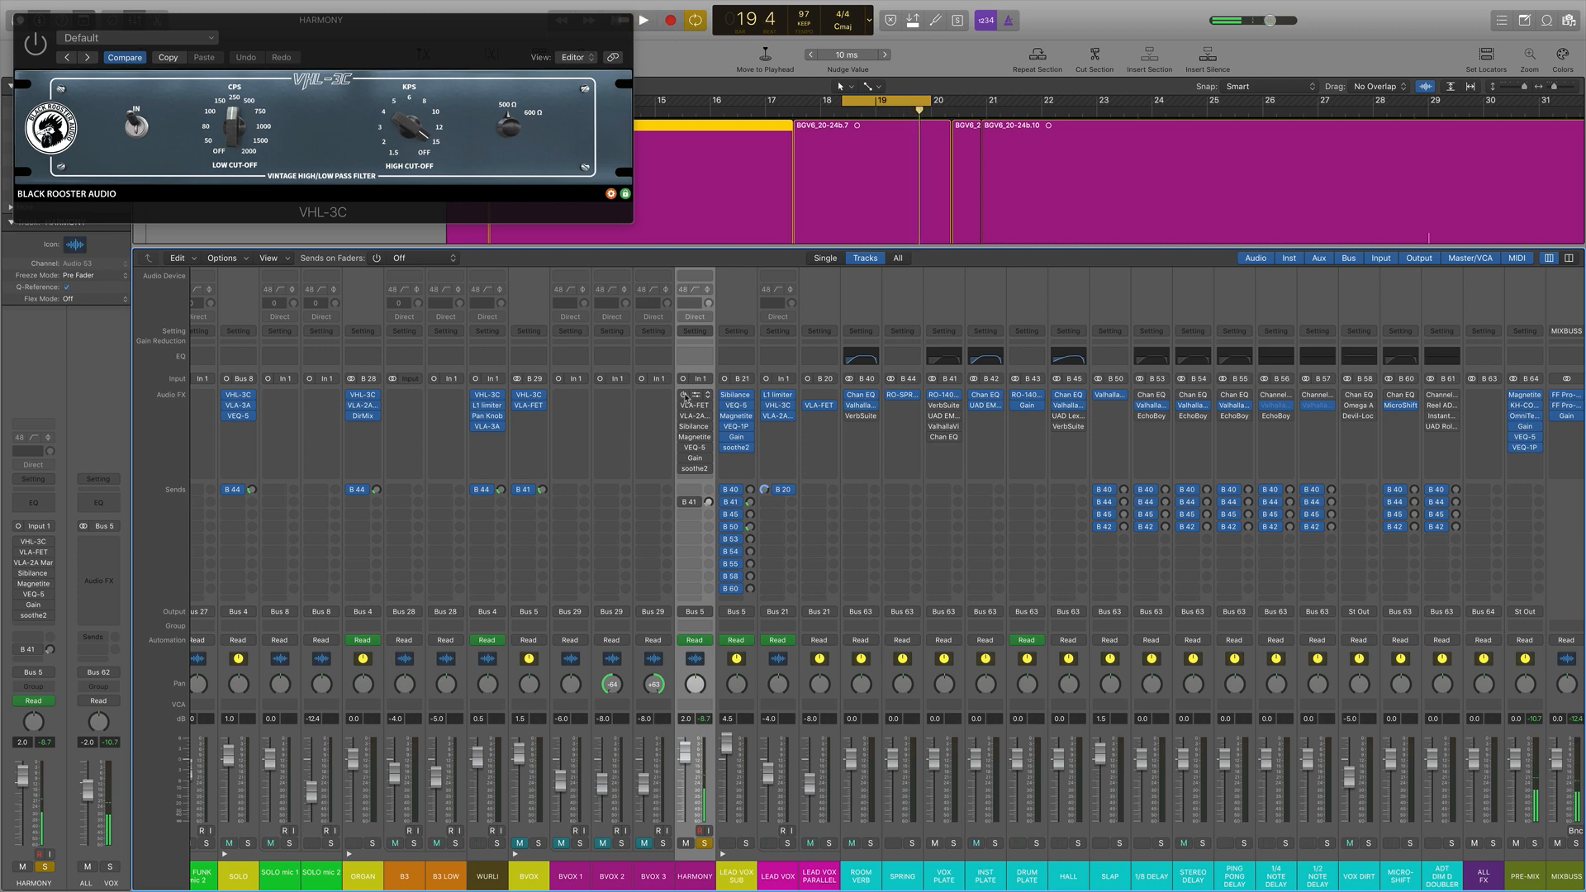
Step: Re-enable the VHL-3C filter on HARMONY and audition the soloed channel through it
left_click(684, 396)
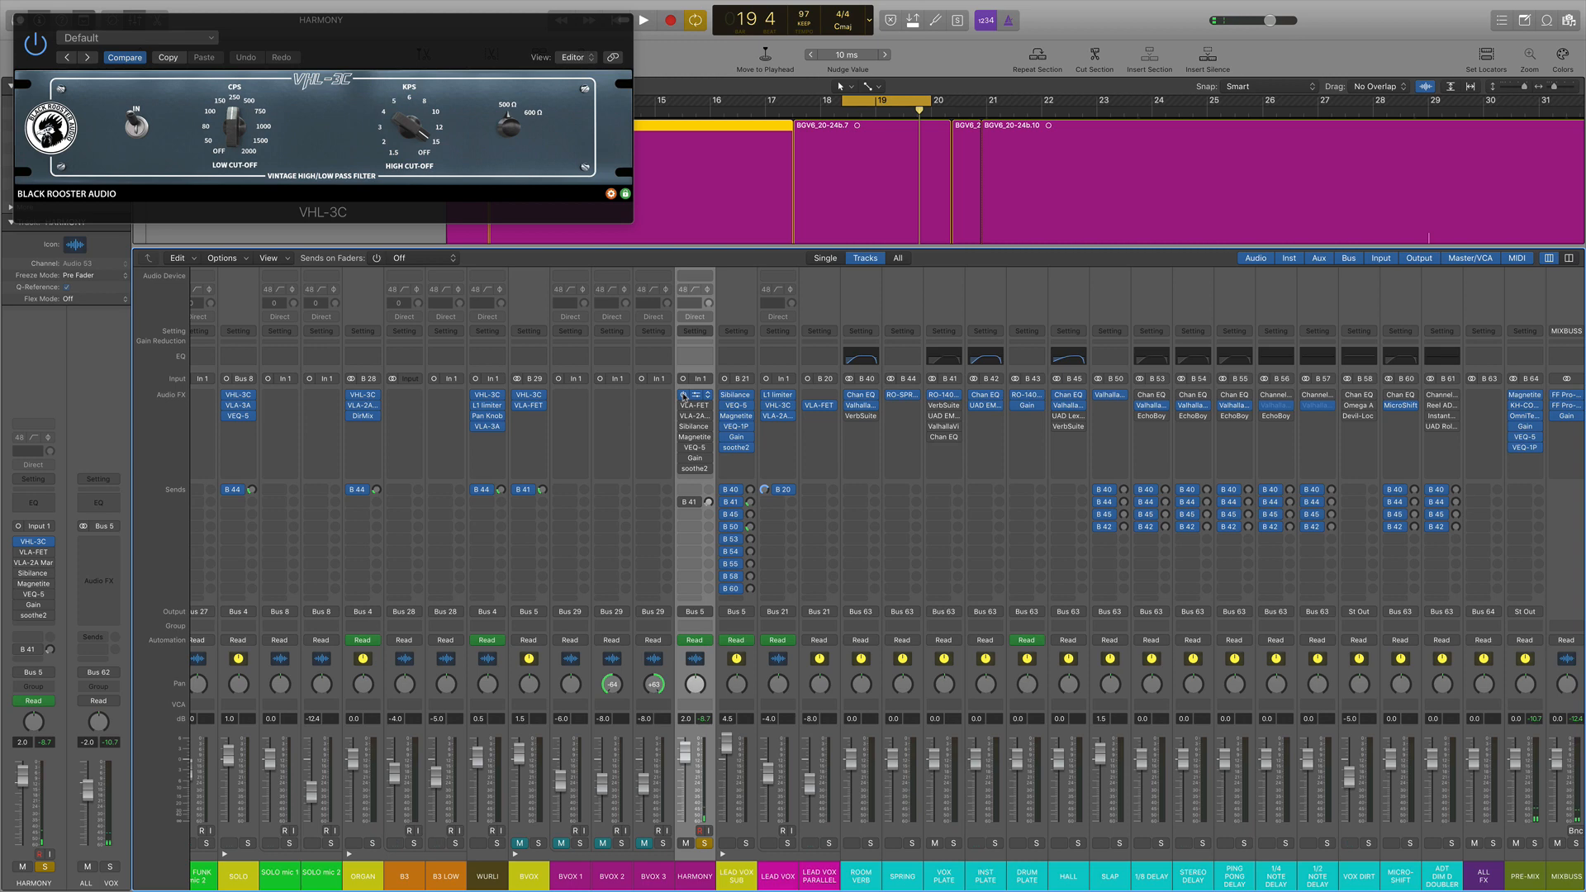
key("space")
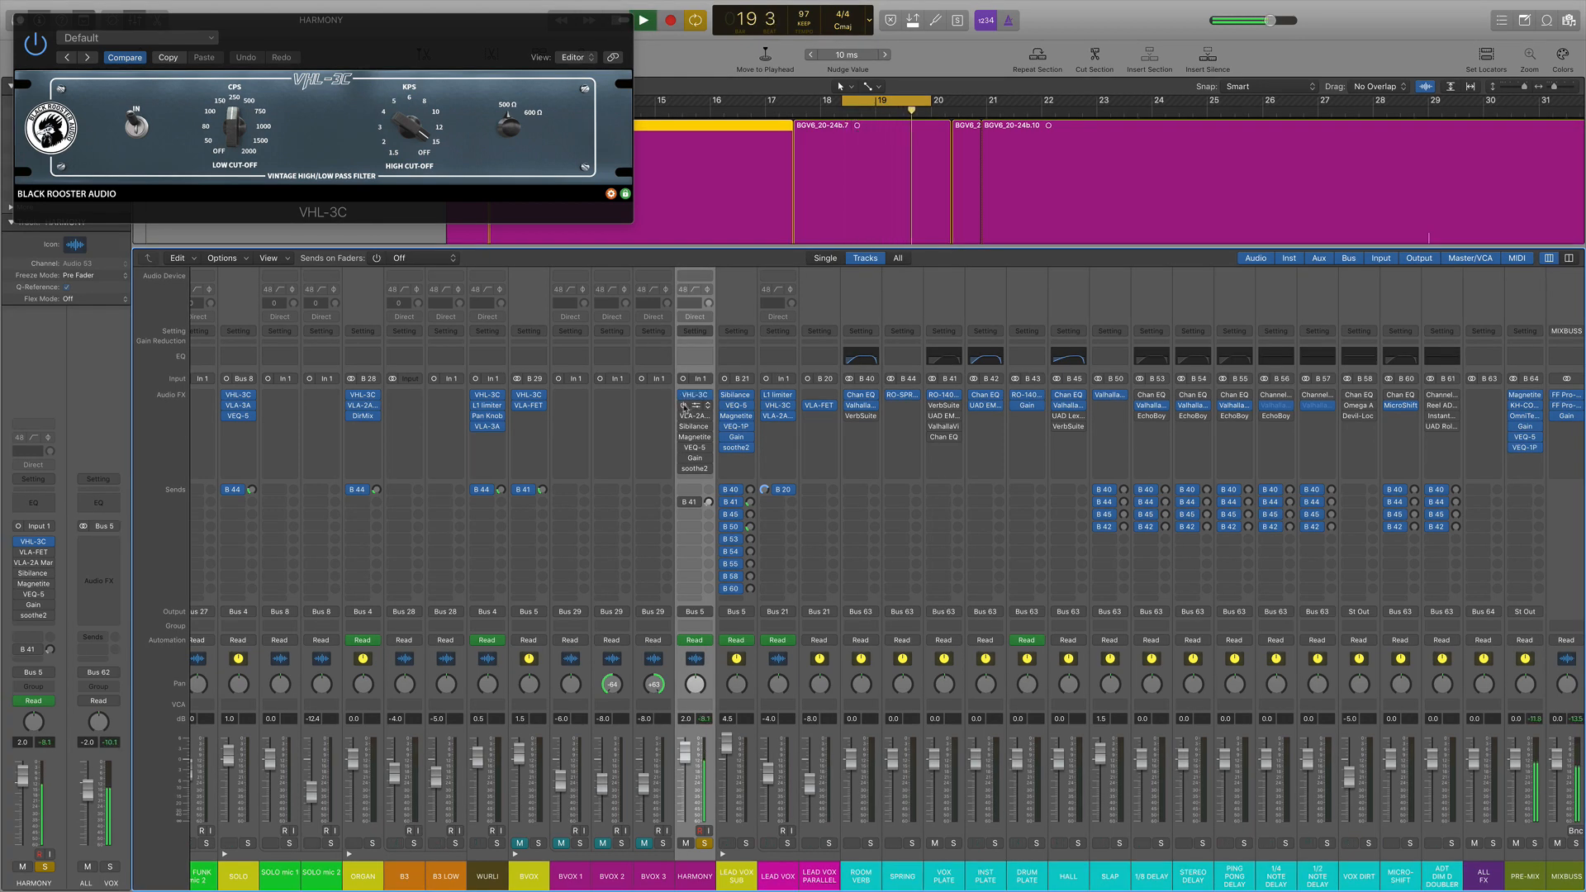
key("space")
Step: Re-enable VLA-FET and VLA-2A on HARMONY, audition the harmony with both compressors in view, and close the open plug-in windows
left_click(684, 415)
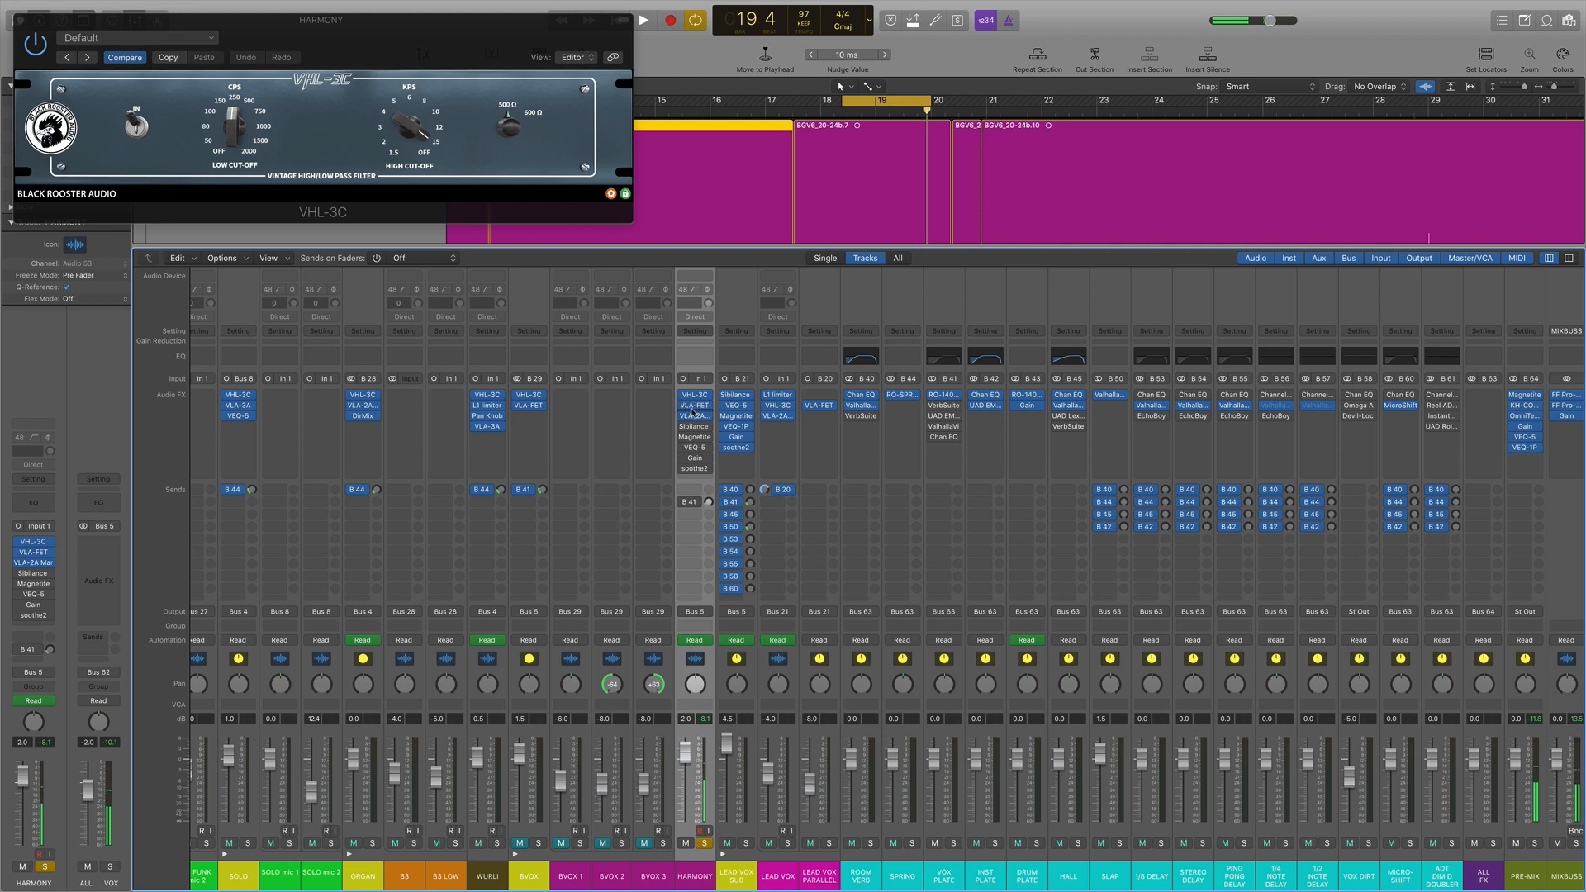
left_click(696, 409)
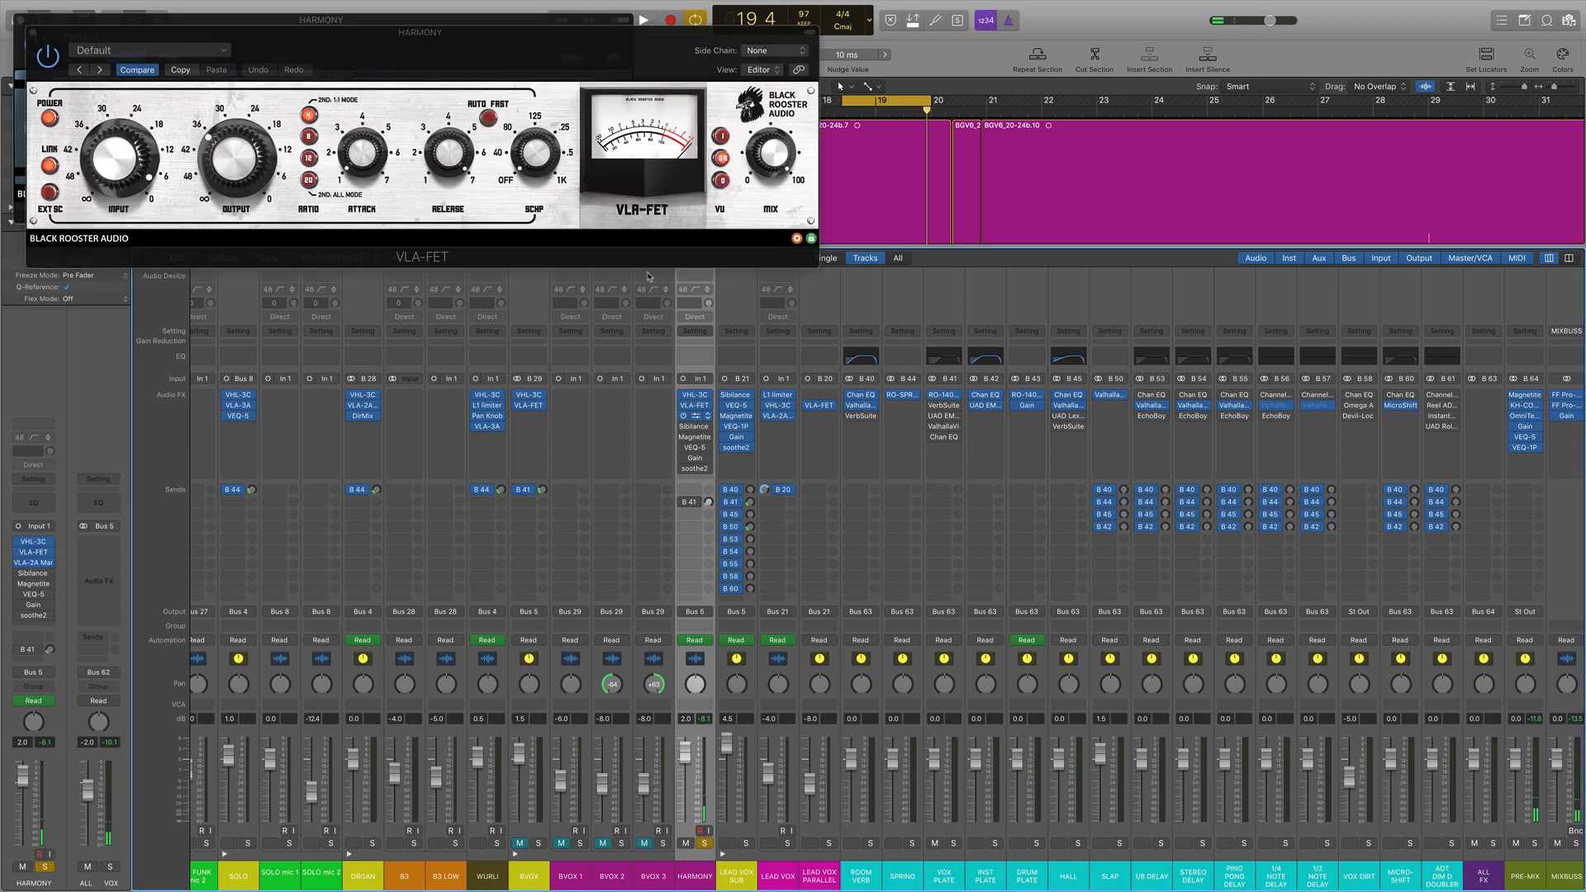
left_click(696, 416)
left_click_drag(530, 70, 520, 314)
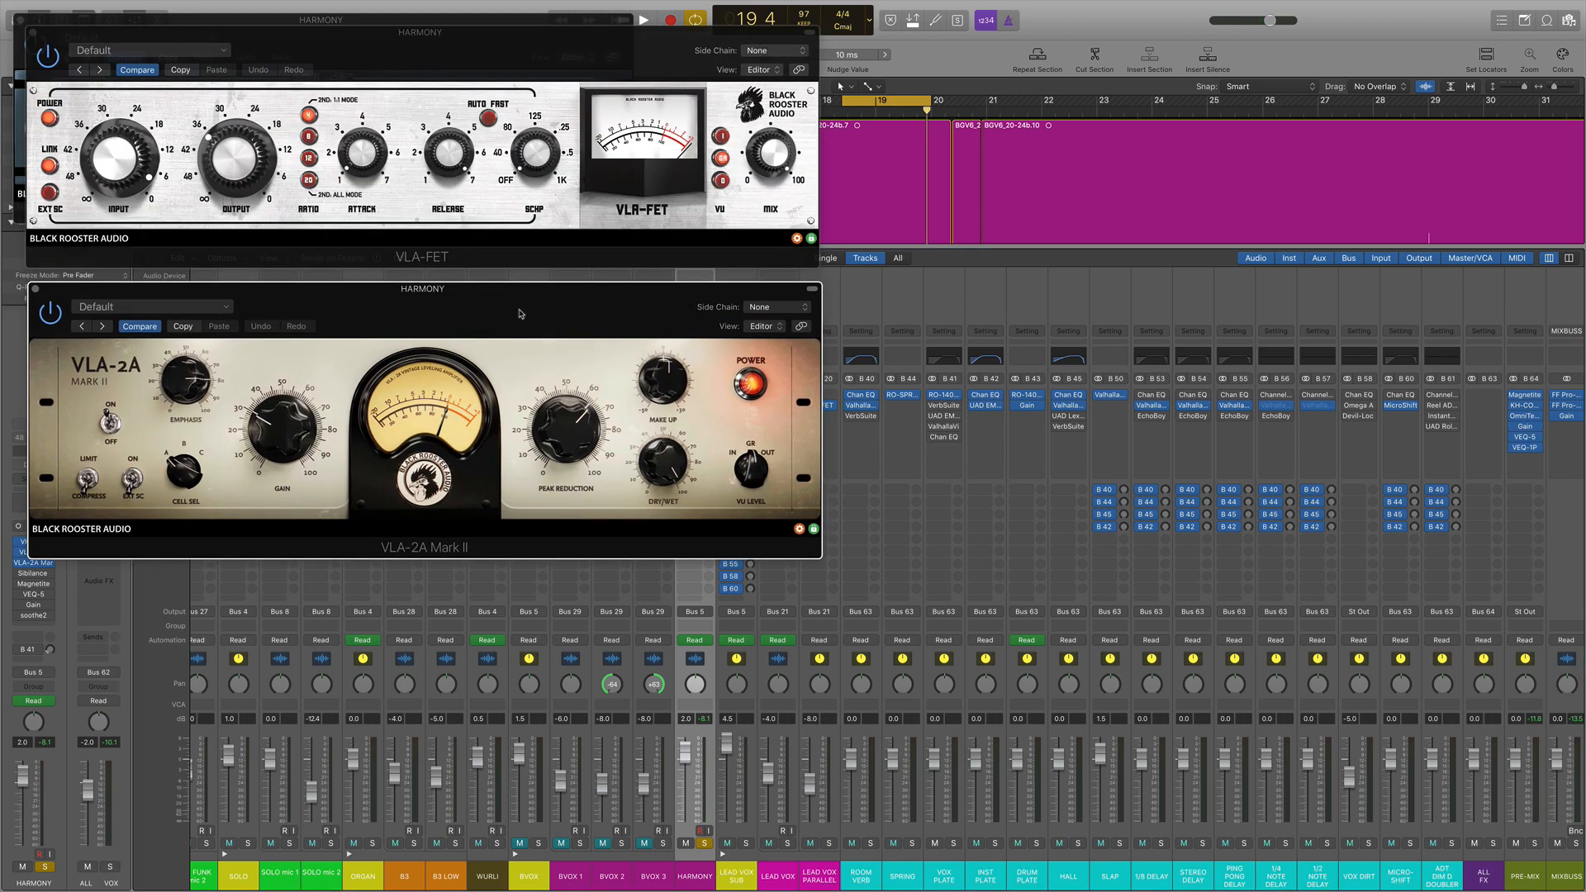
key("space")
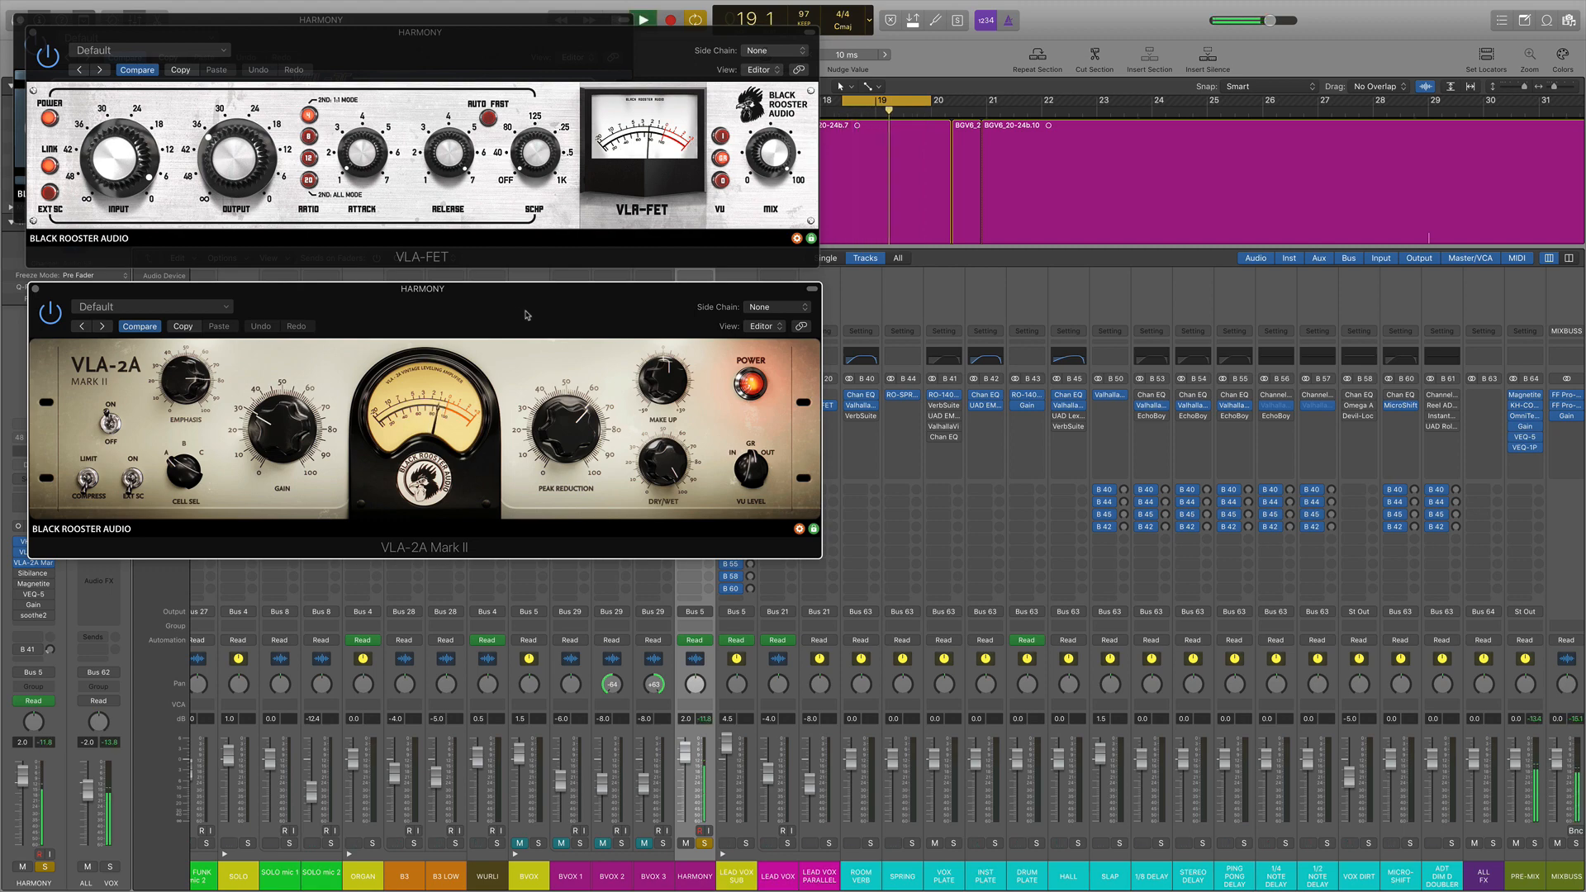
key("space")
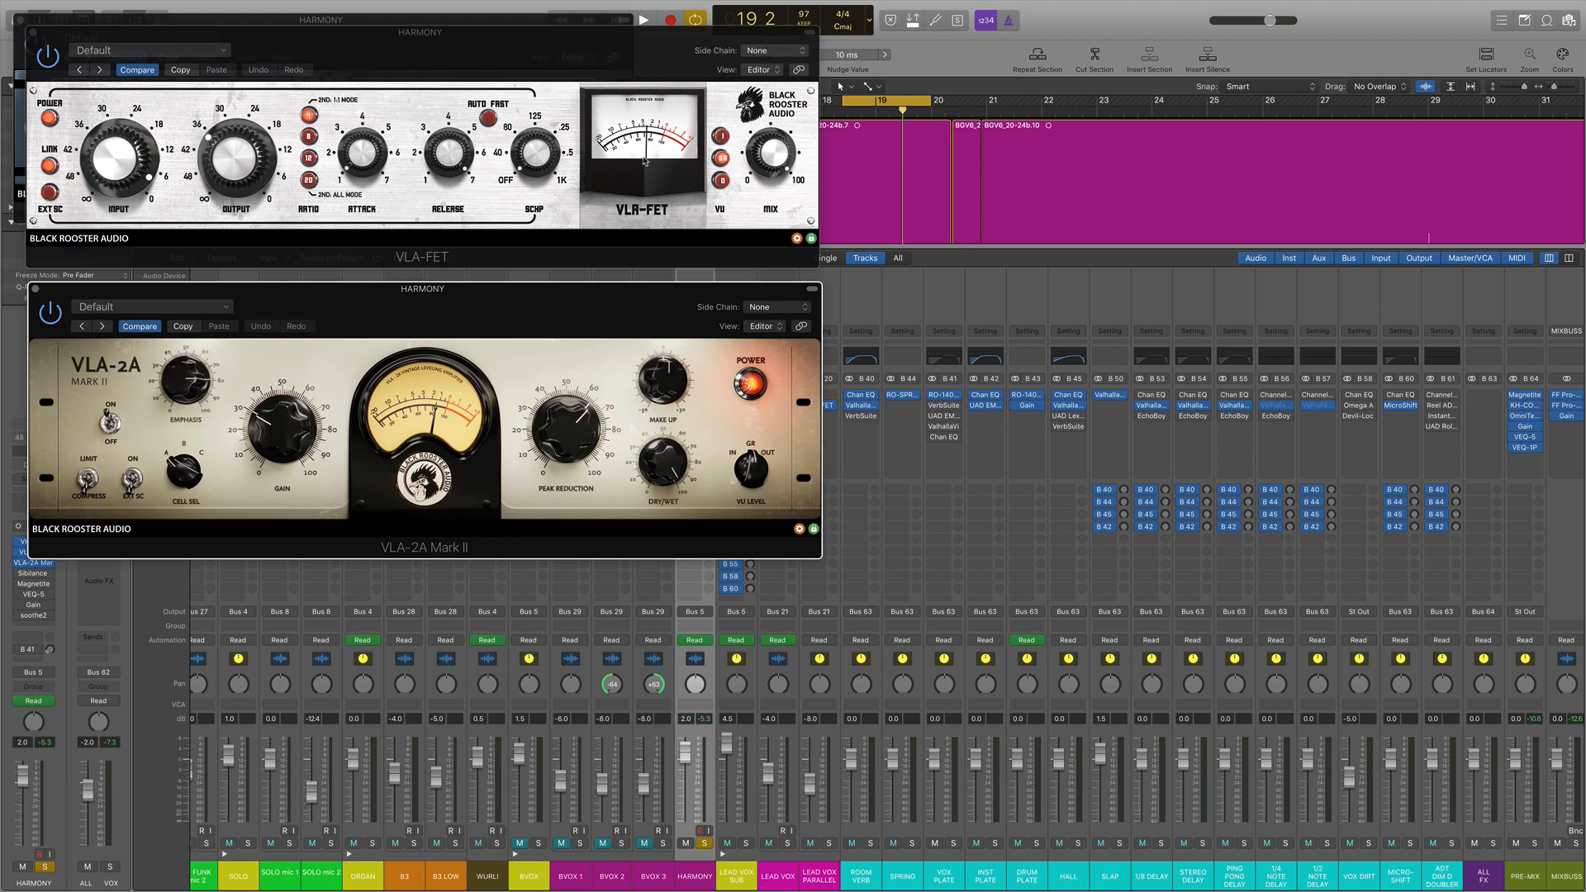
key("space")
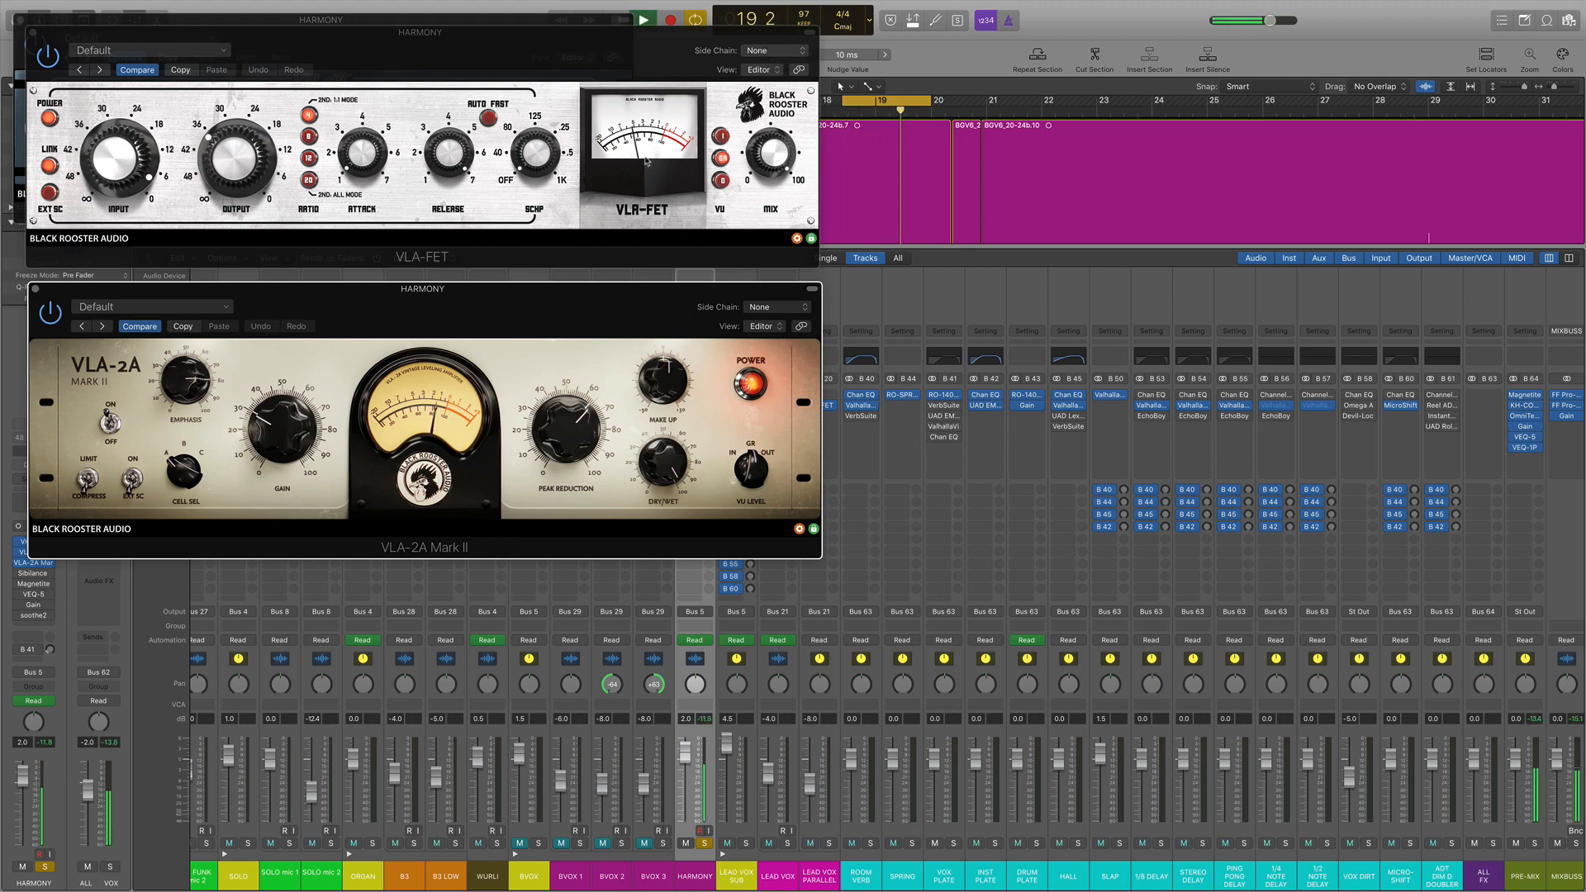
key("space")
left_click(34, 33)
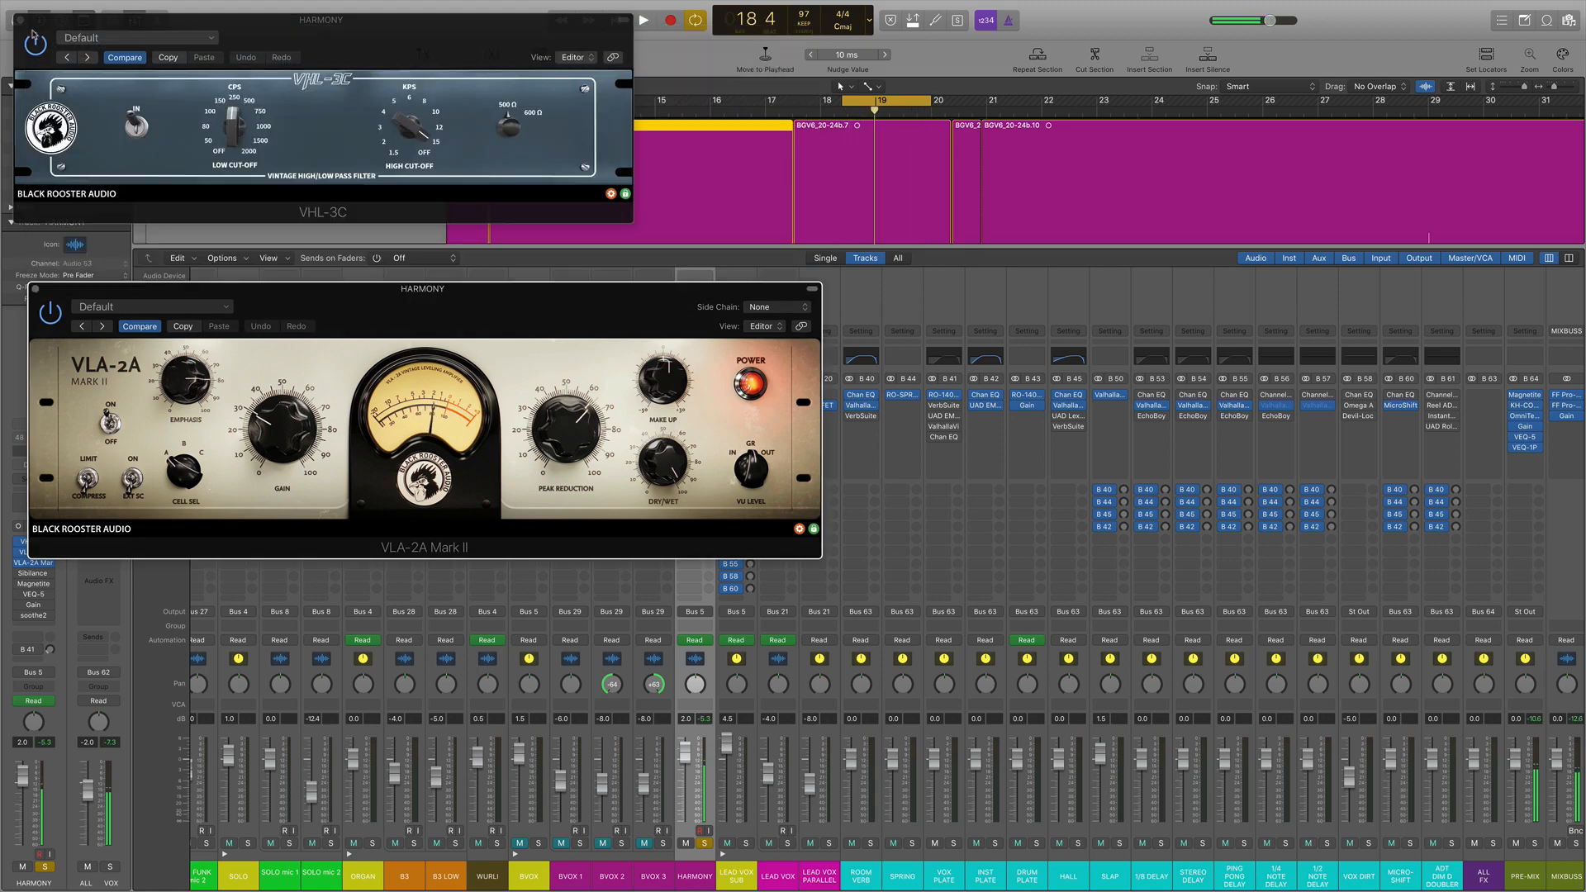
left_click(36, 289)
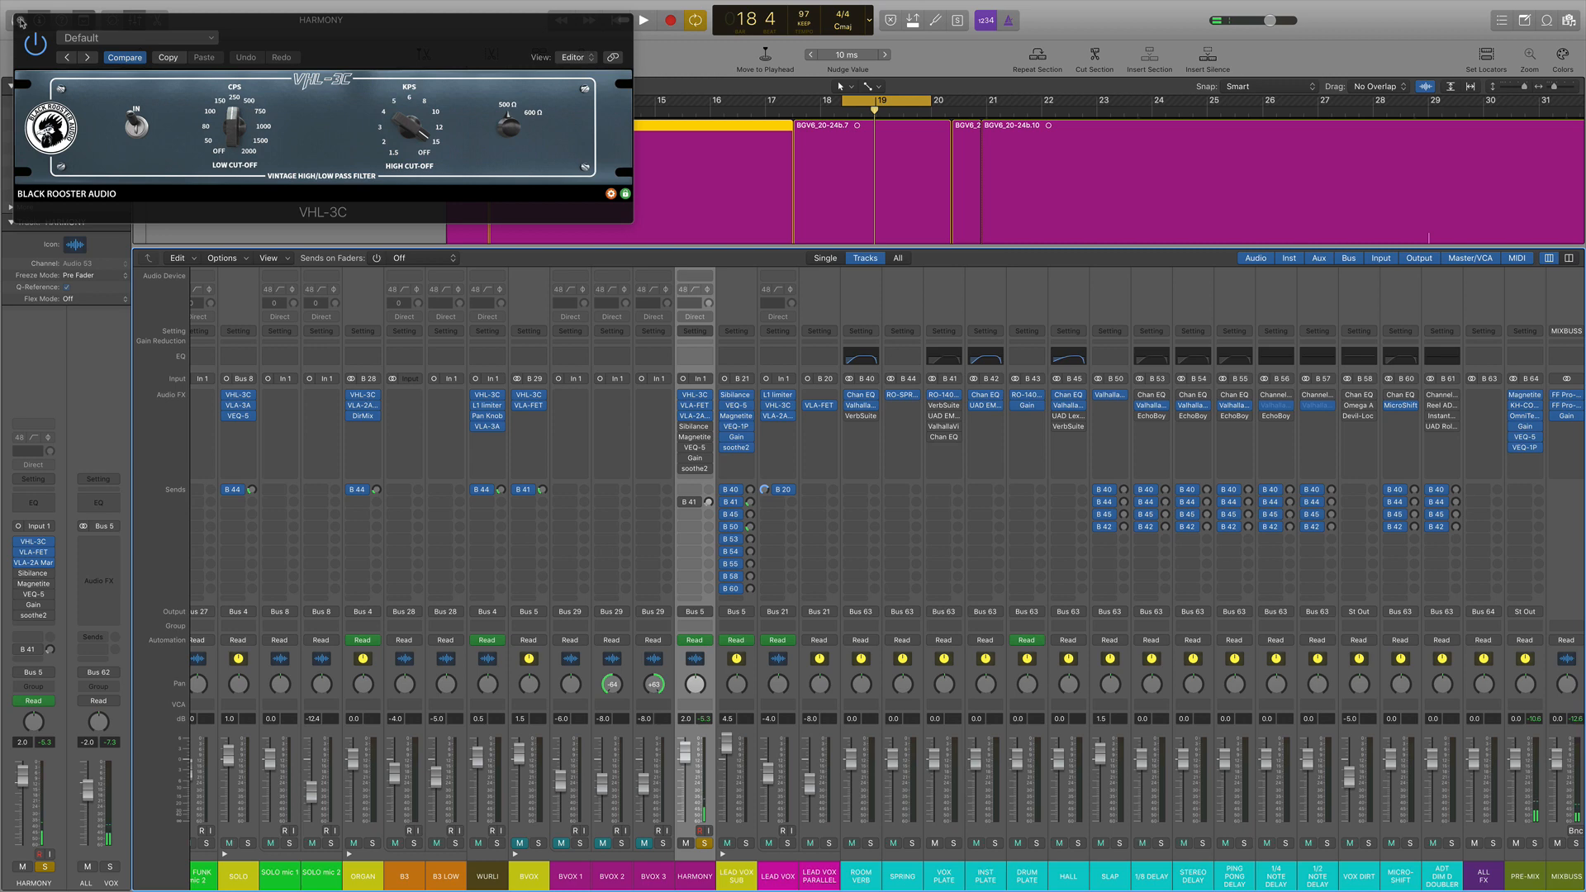
left_click(21, 22)
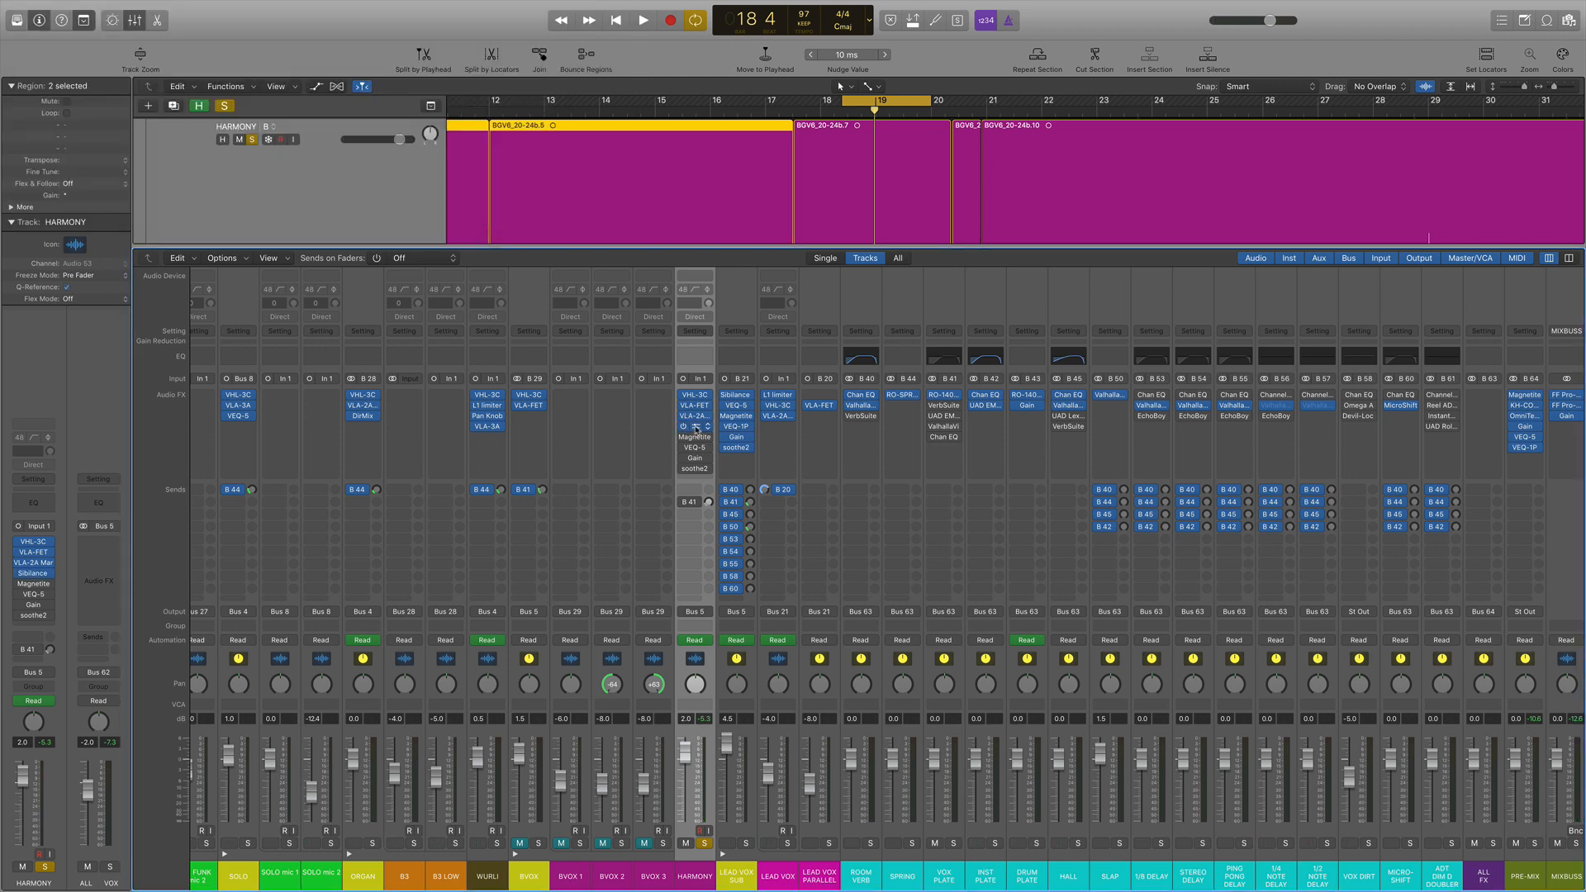
Step: Re-enable Sibilance and Magnetite on HARMONY and view the Magnetite tape settings before closing its window
left_click(696, 427)
left_click(697, 427)
left_click(695, 438)
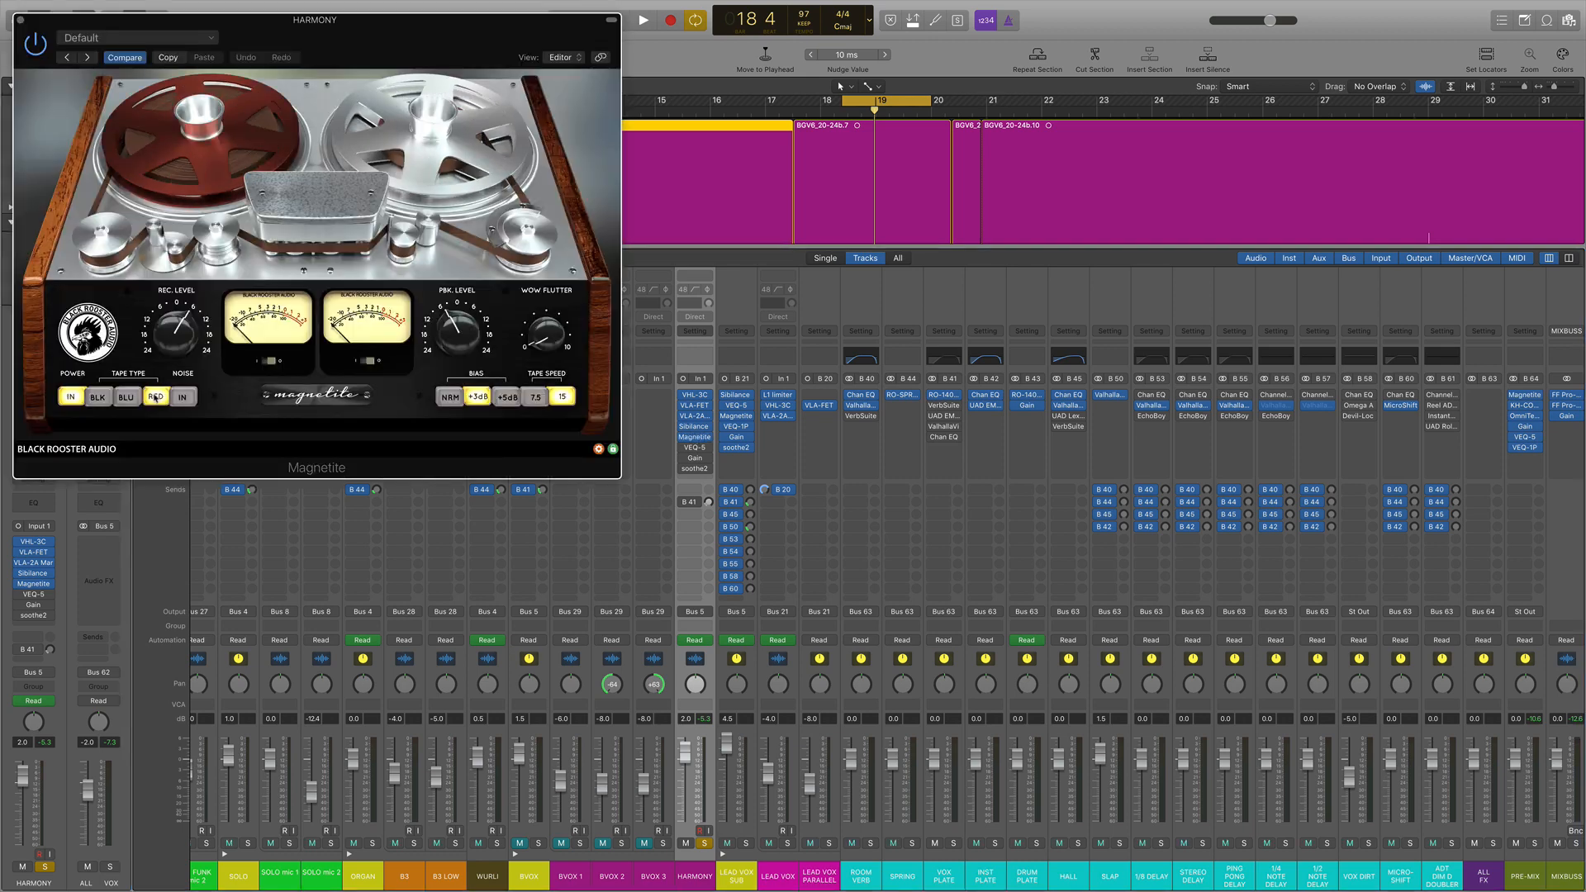
left_click(18, 19)
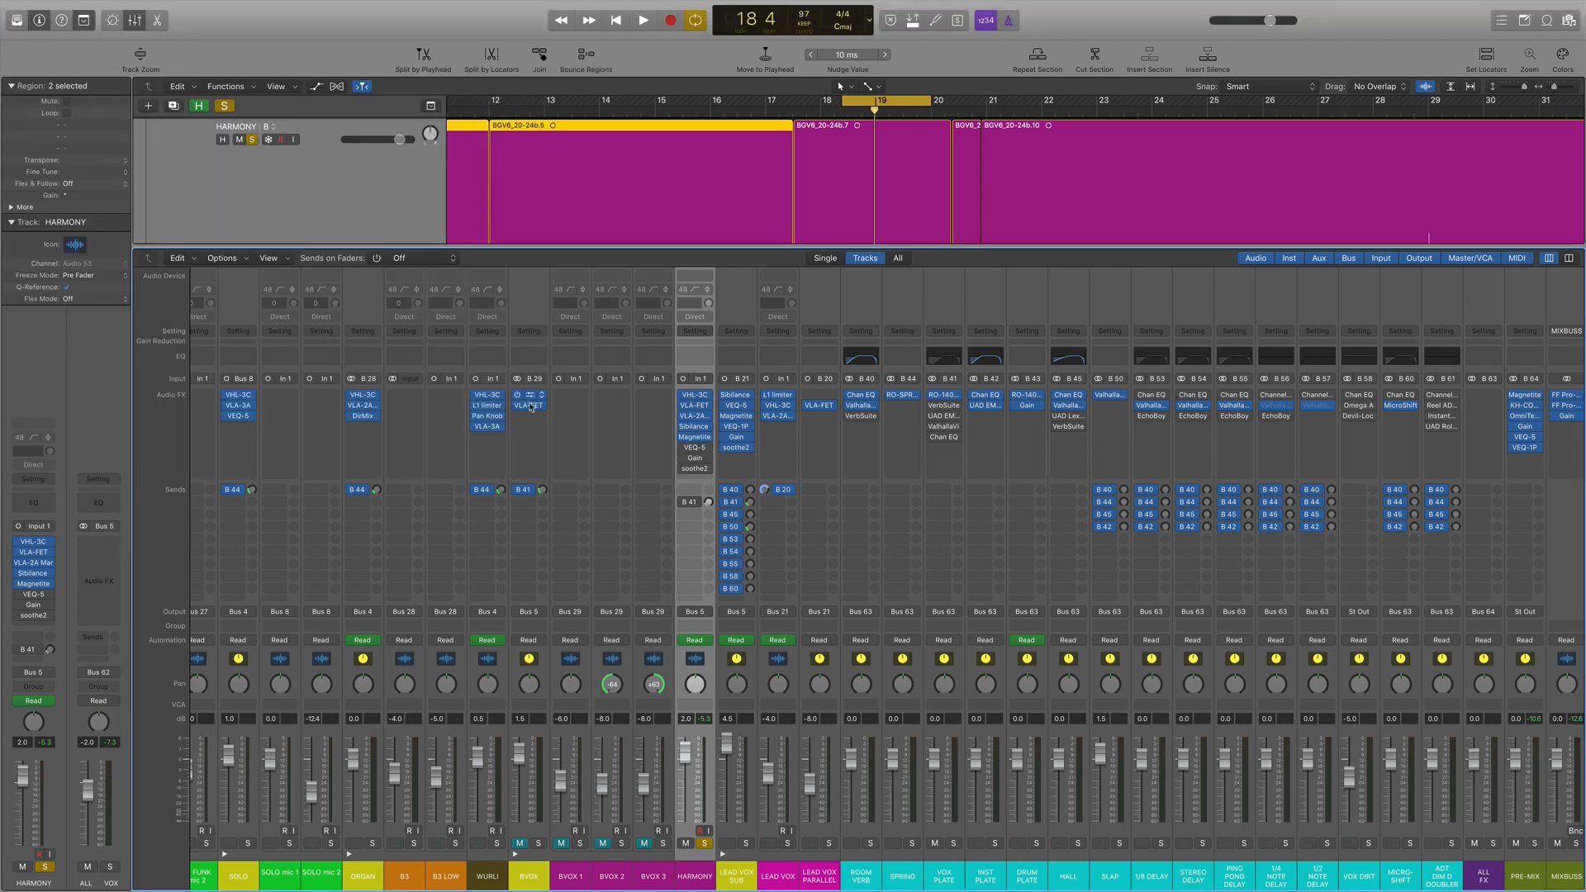
Step: Re-enable and open VEQ-5 on HARMONY, auditioning the soloed harmony with the equalizer switched out and back in
left_click(683, 447)
left_click(696, 448)
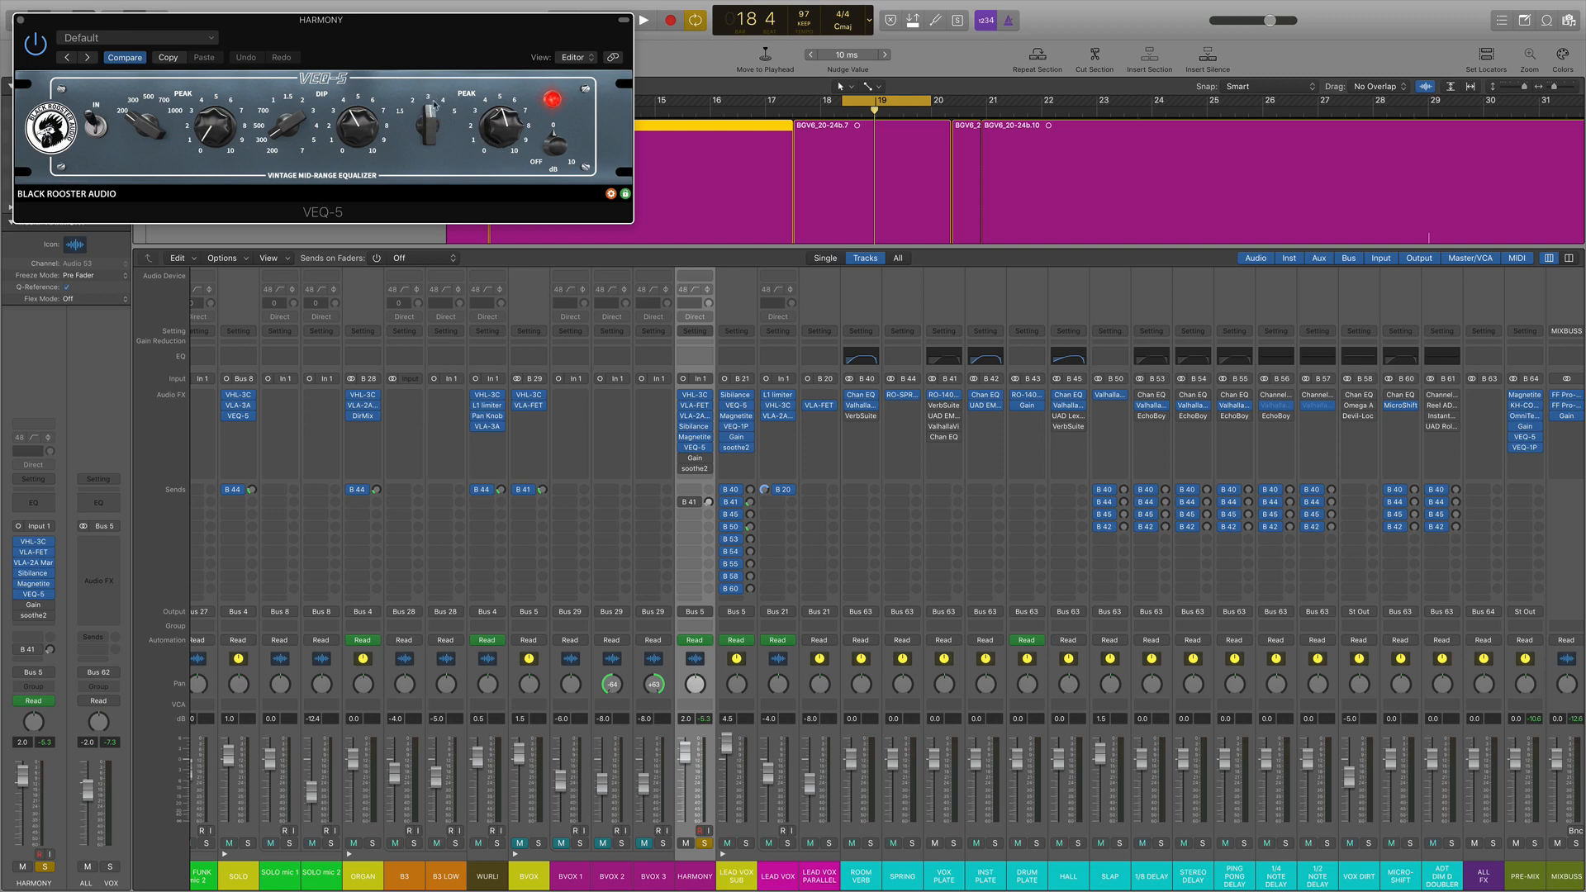
left_click(96, 126)
key("space")
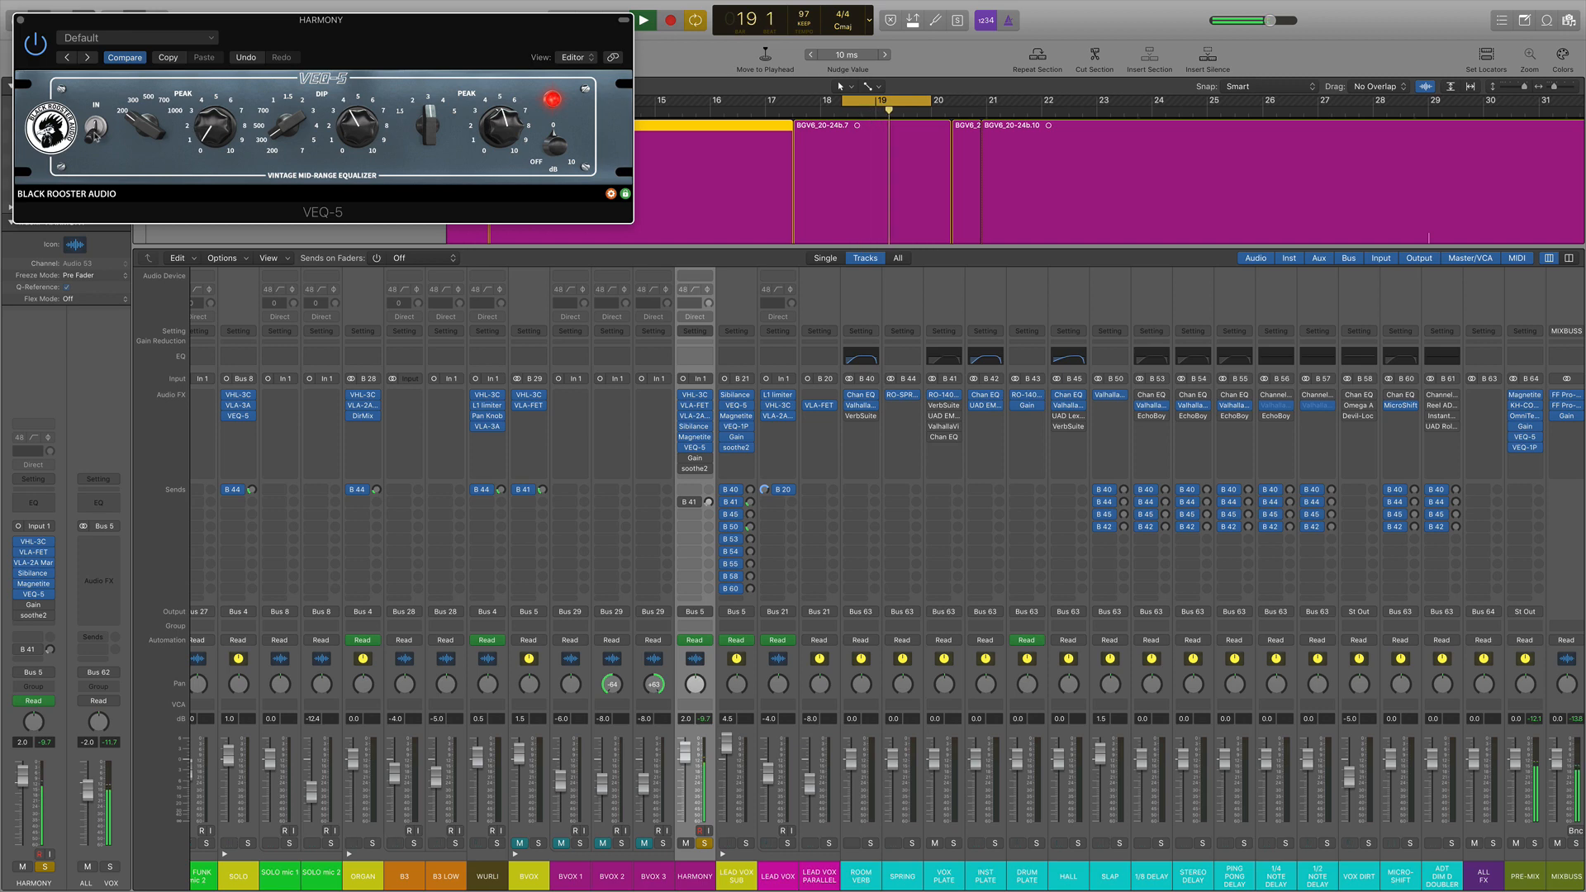
key("space")
left_click(96, 128)
key("space")
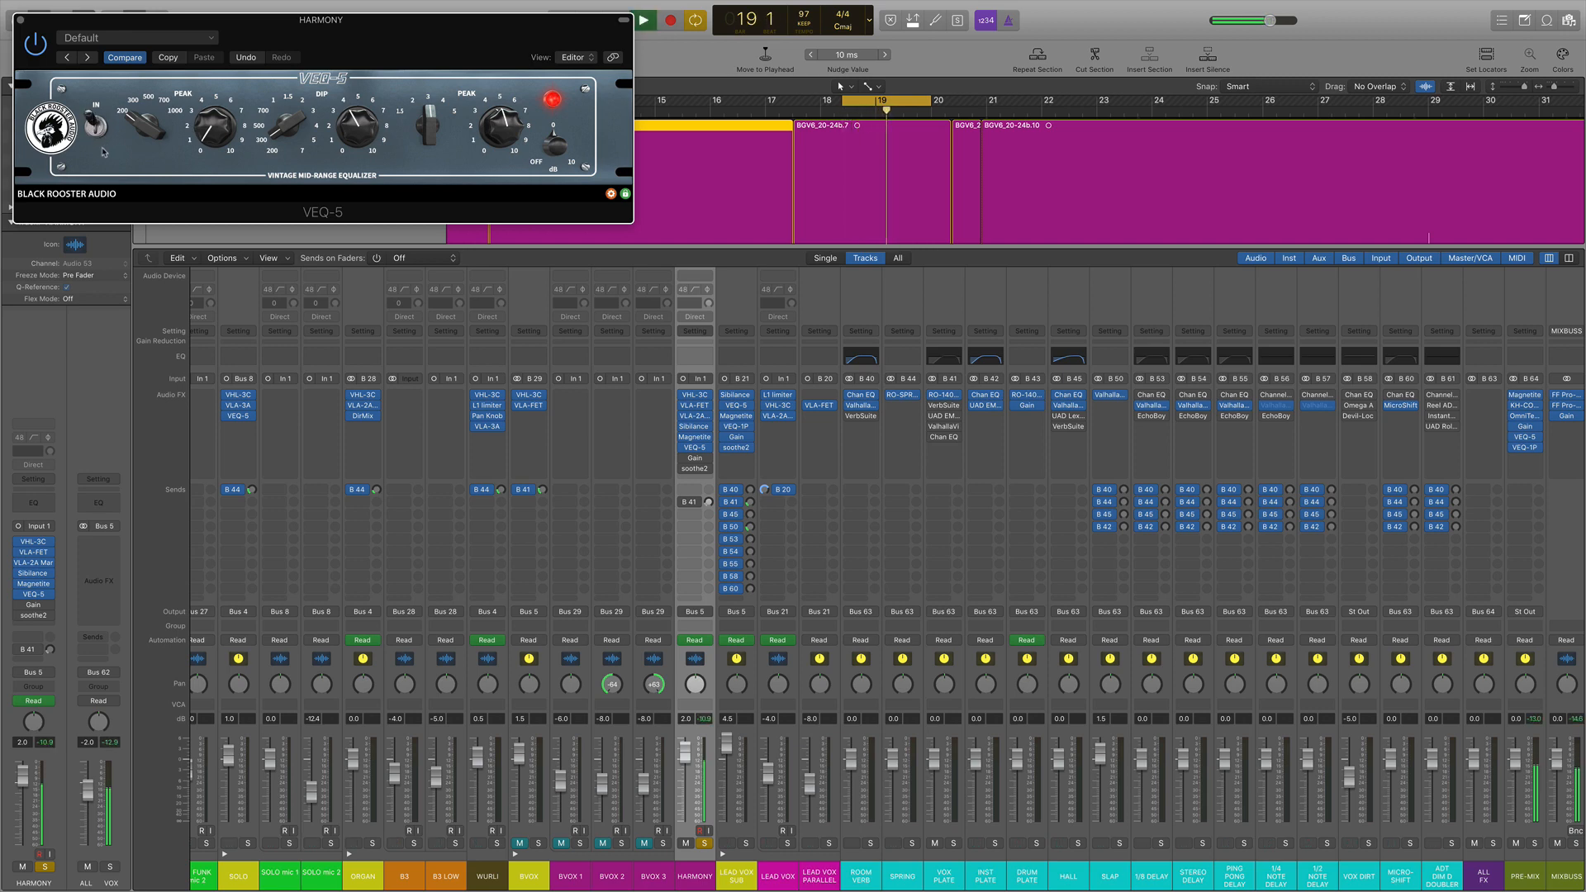
key("space")
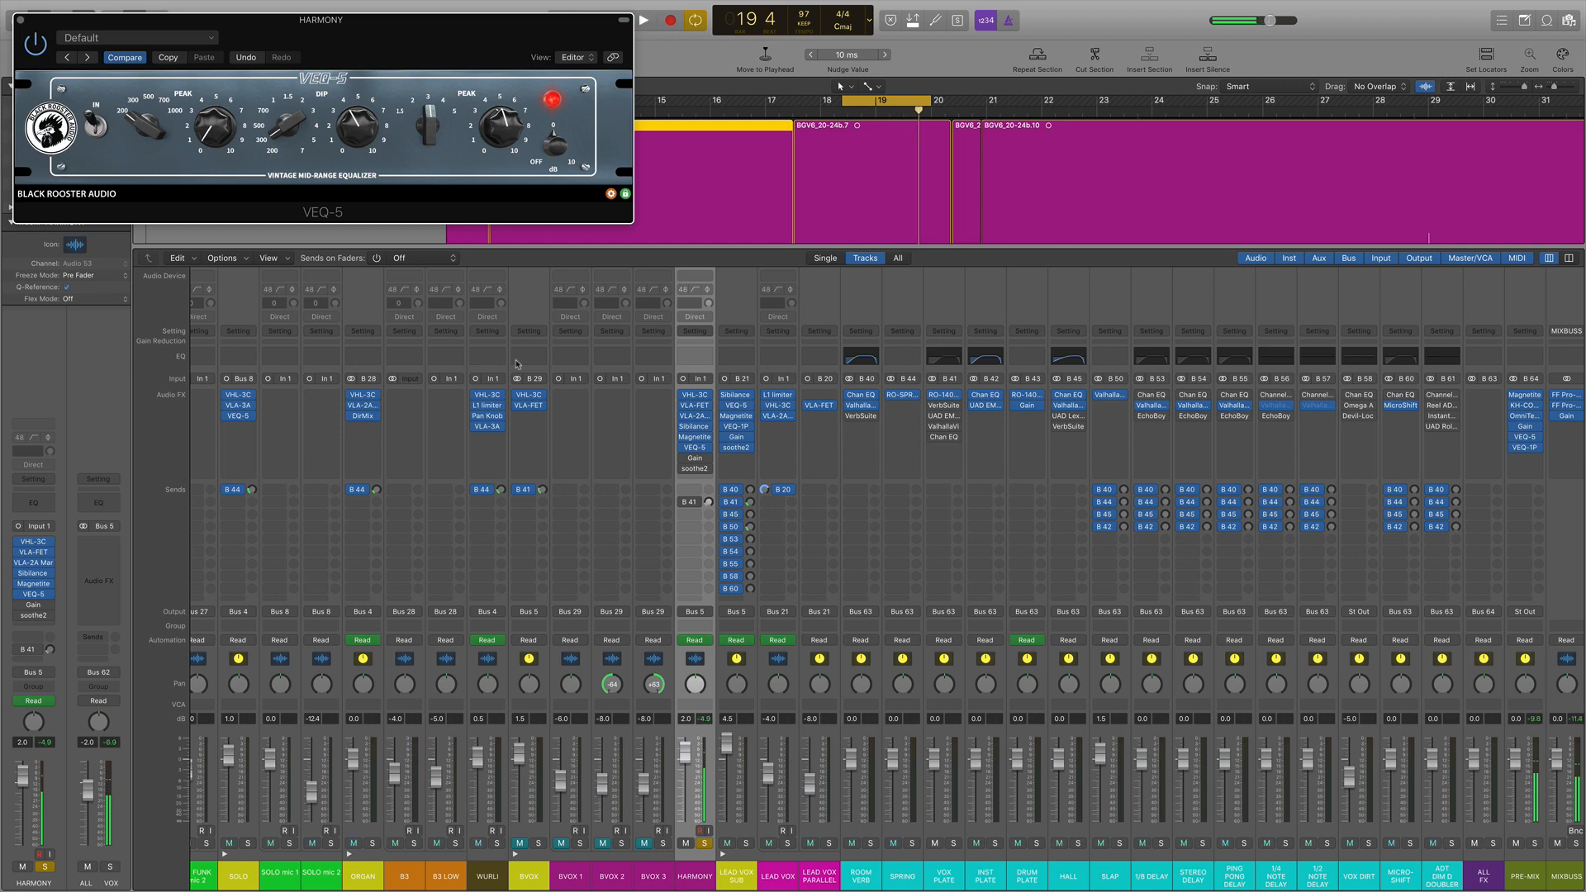
Step: Re-enable Gain and soothe2 on HARMONY and check the Gain settings
left_click(695, 459)
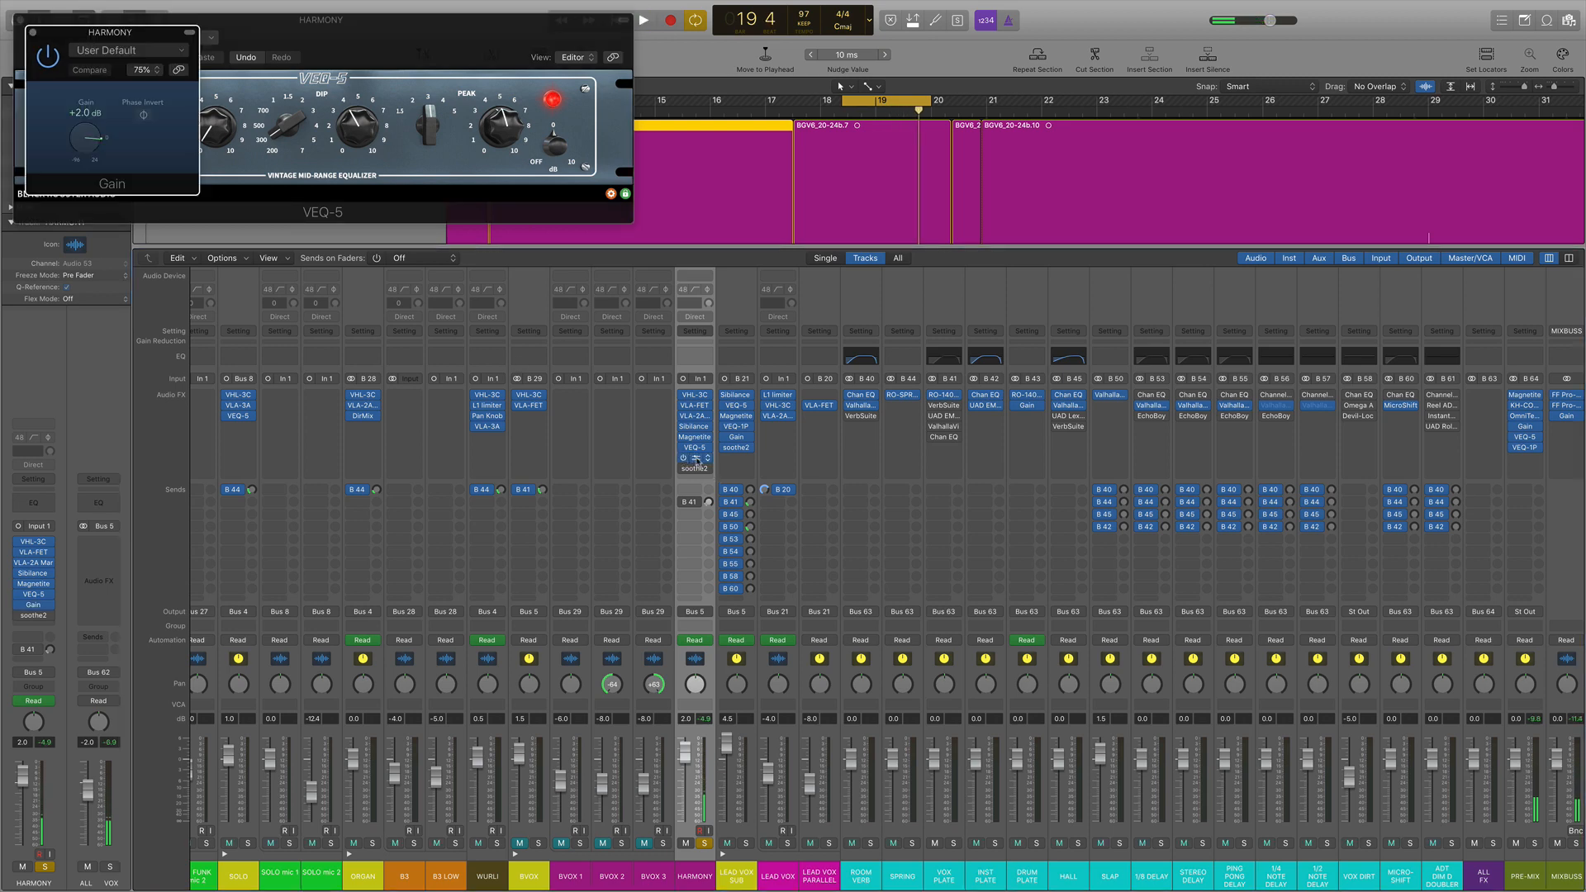
left_click(696, 459)
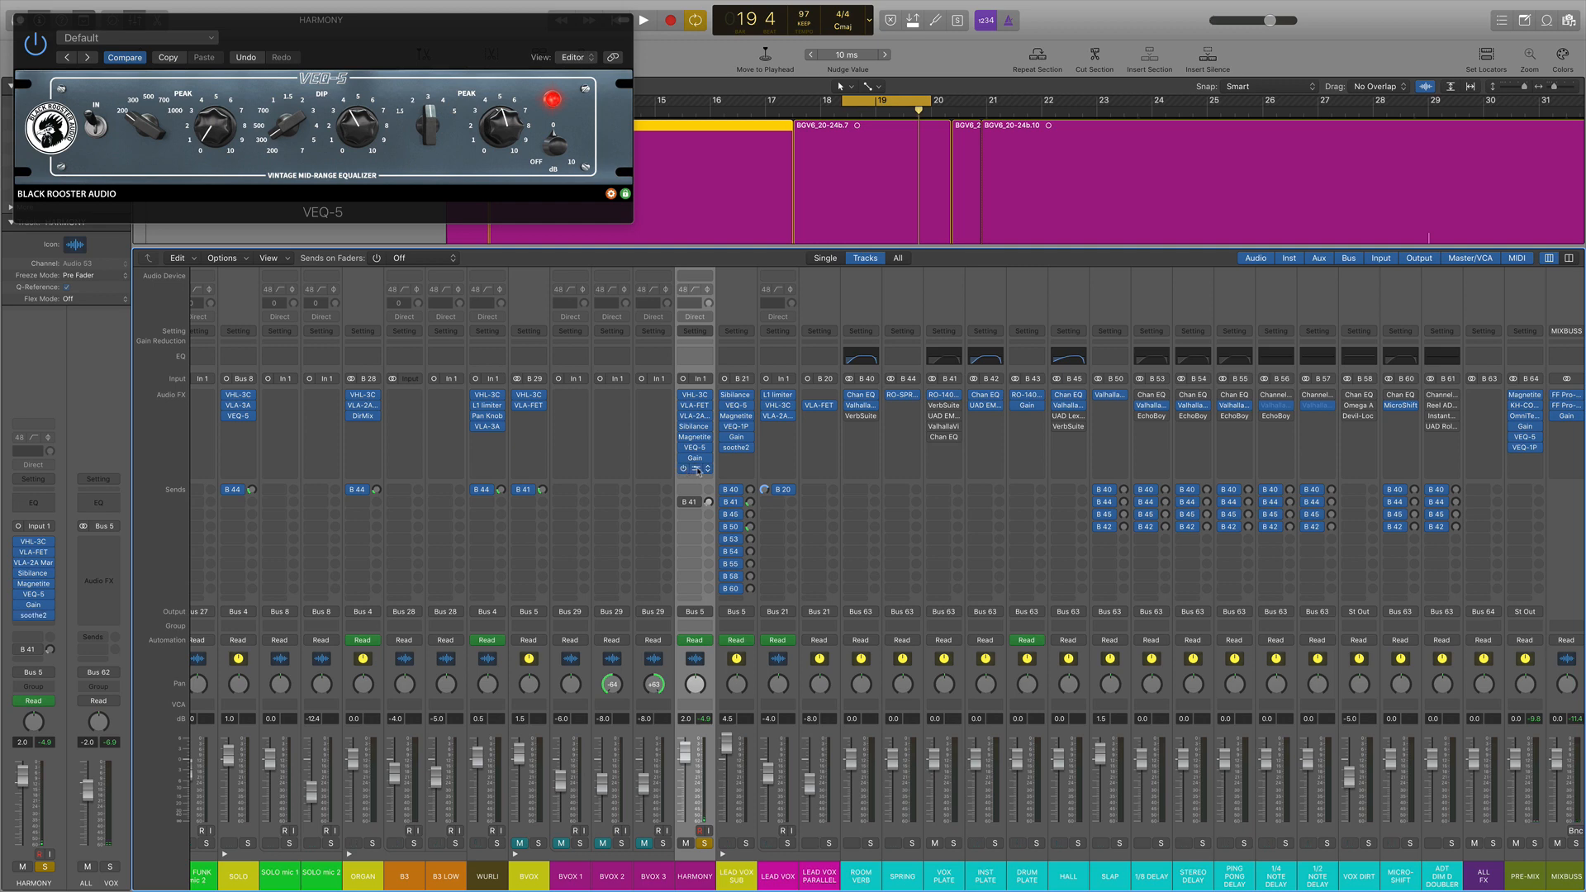
left_click(697, 470)
left_click(697, 469)
Step: Clear the HARMONY solo and audition the full mix over a bar 17 to 22 cycle with VHL-3C and VEQ-5 bypassed
left_click(704, 843)
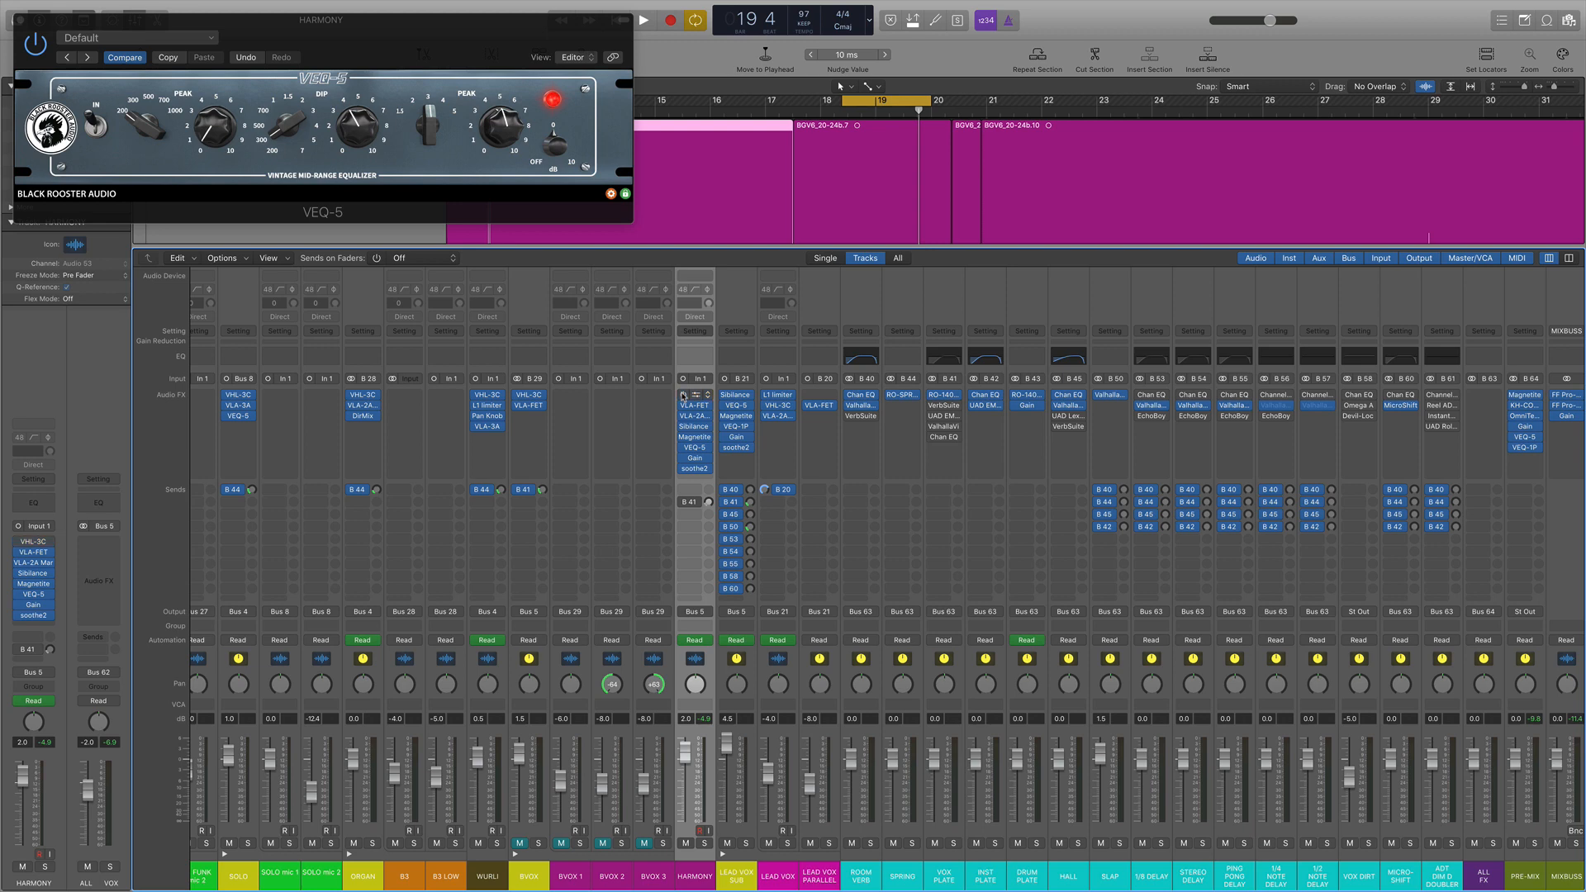
left_click(684, 447)
left_click_drag(766, 105, 1041, 100)
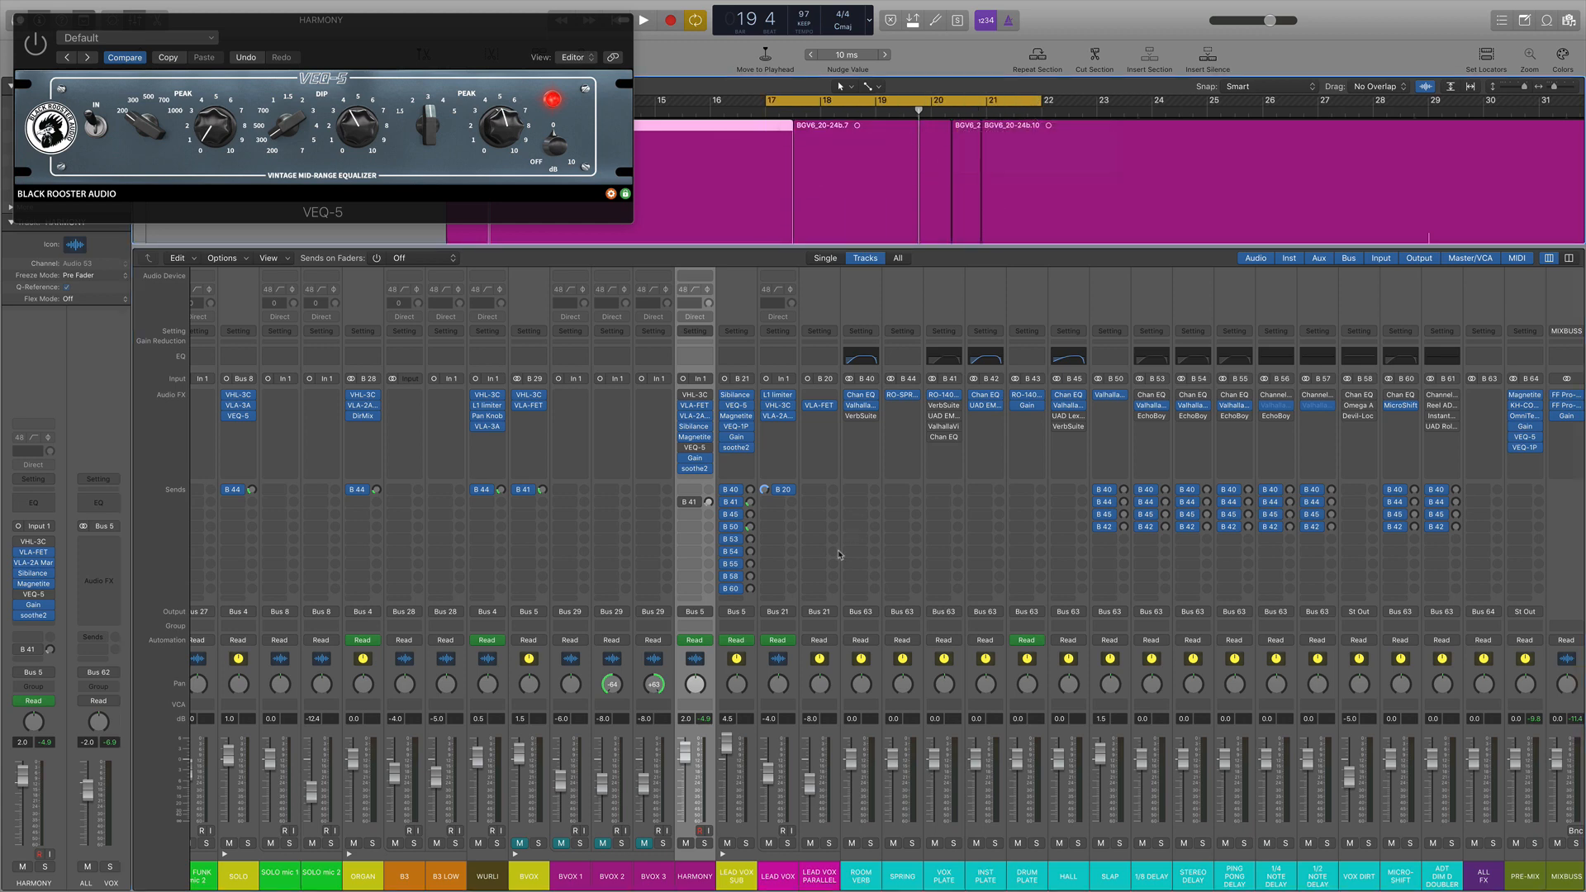
key("space")
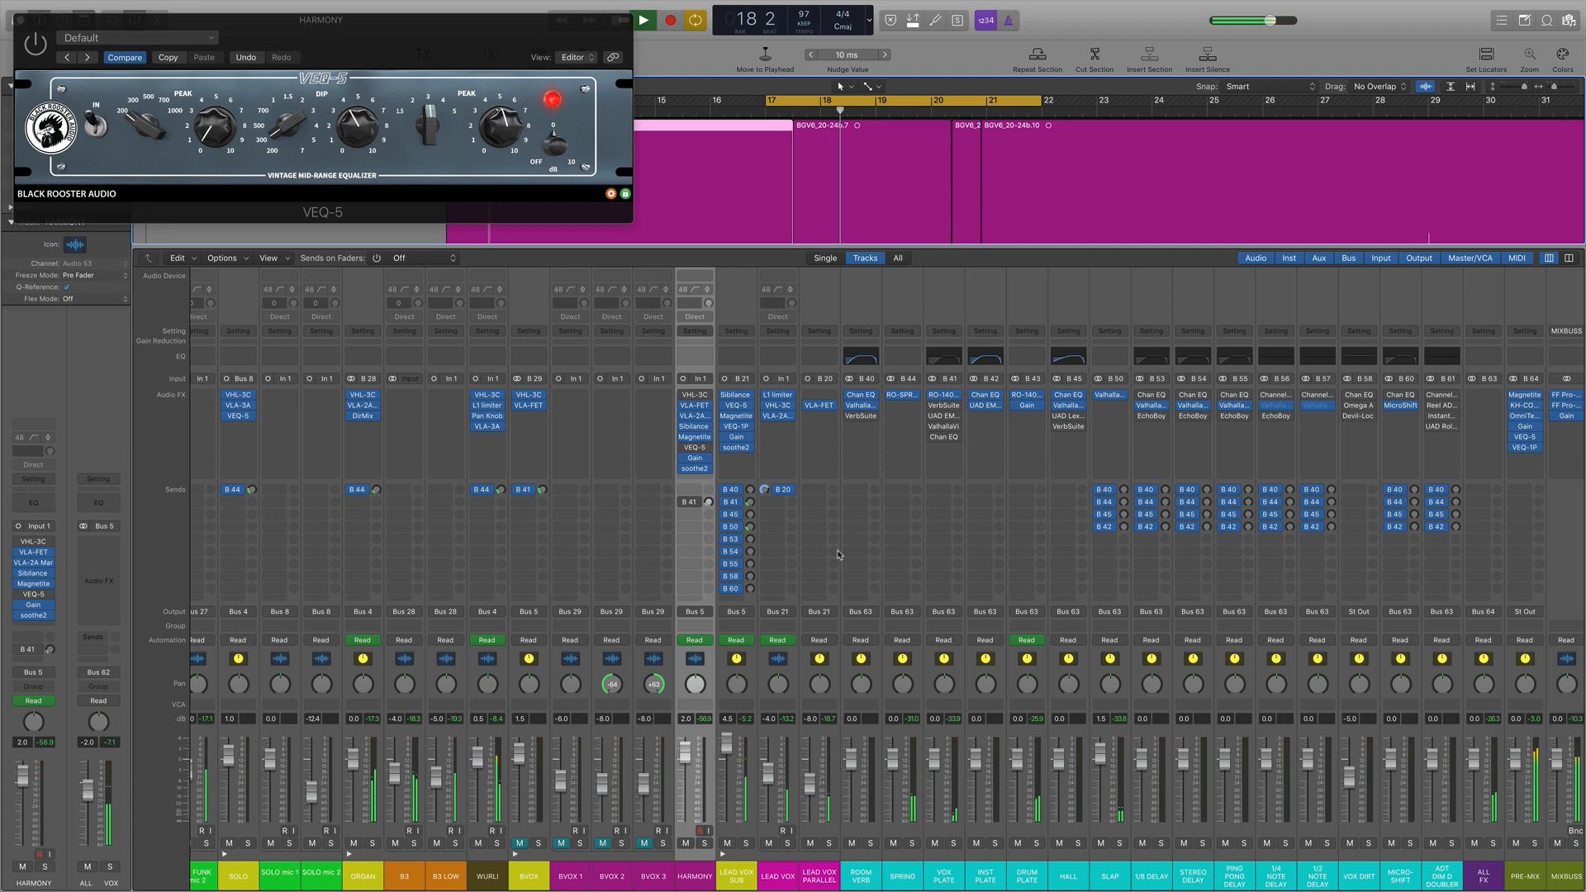
Step: Show the HARMONY waveform without the mixer, stop playback, and shorten the cycle range to bars 18 to 21
key("x")
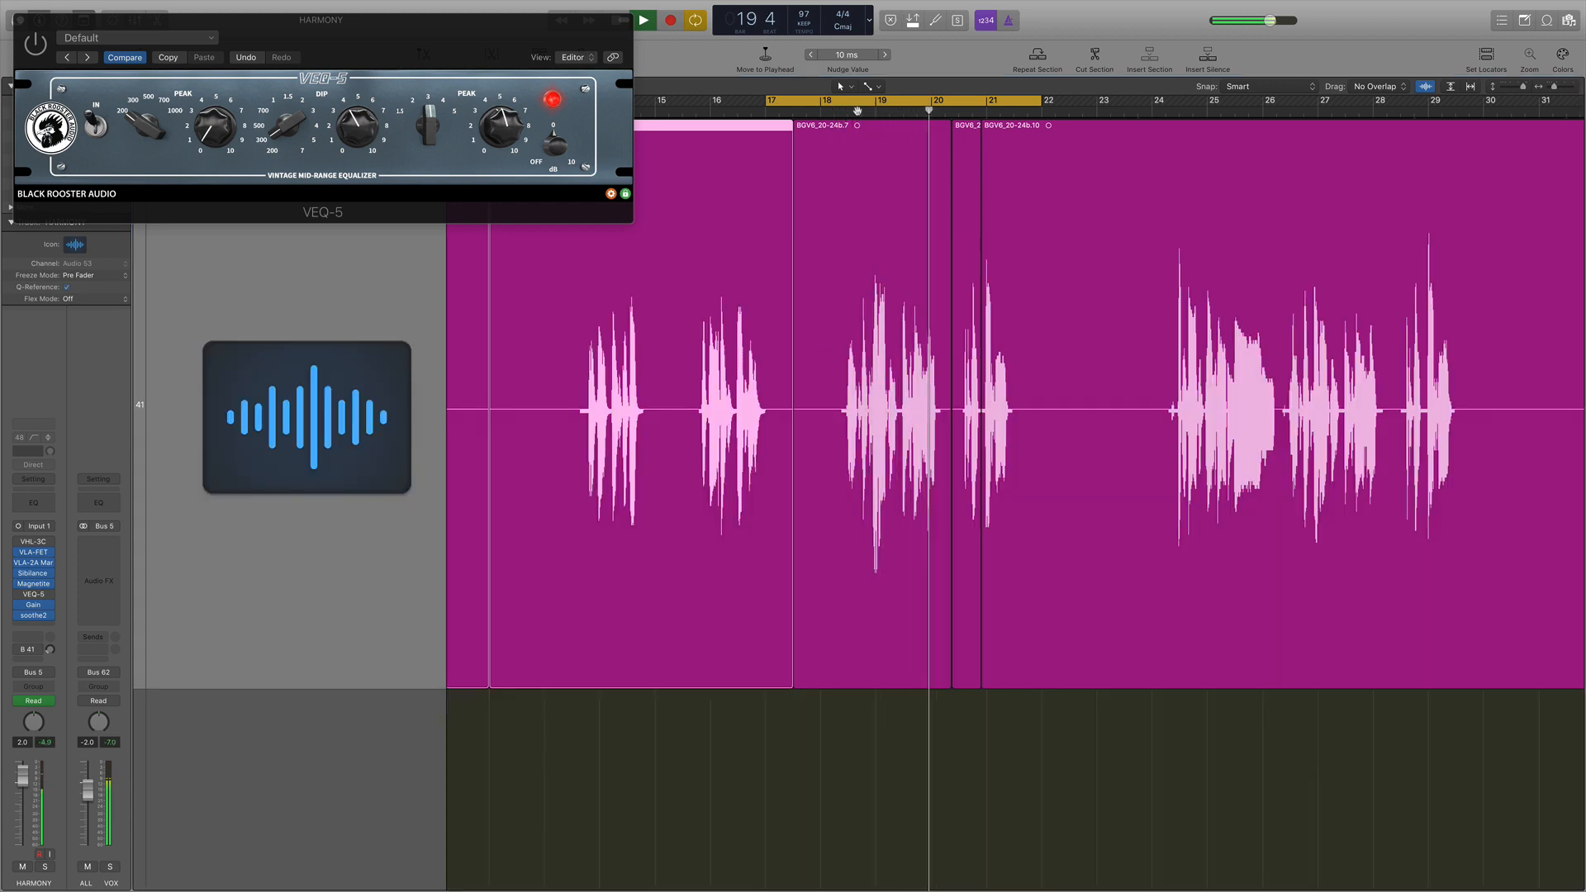
key("space")
left_click_drag(821, 99, 987, 99)
key("x")
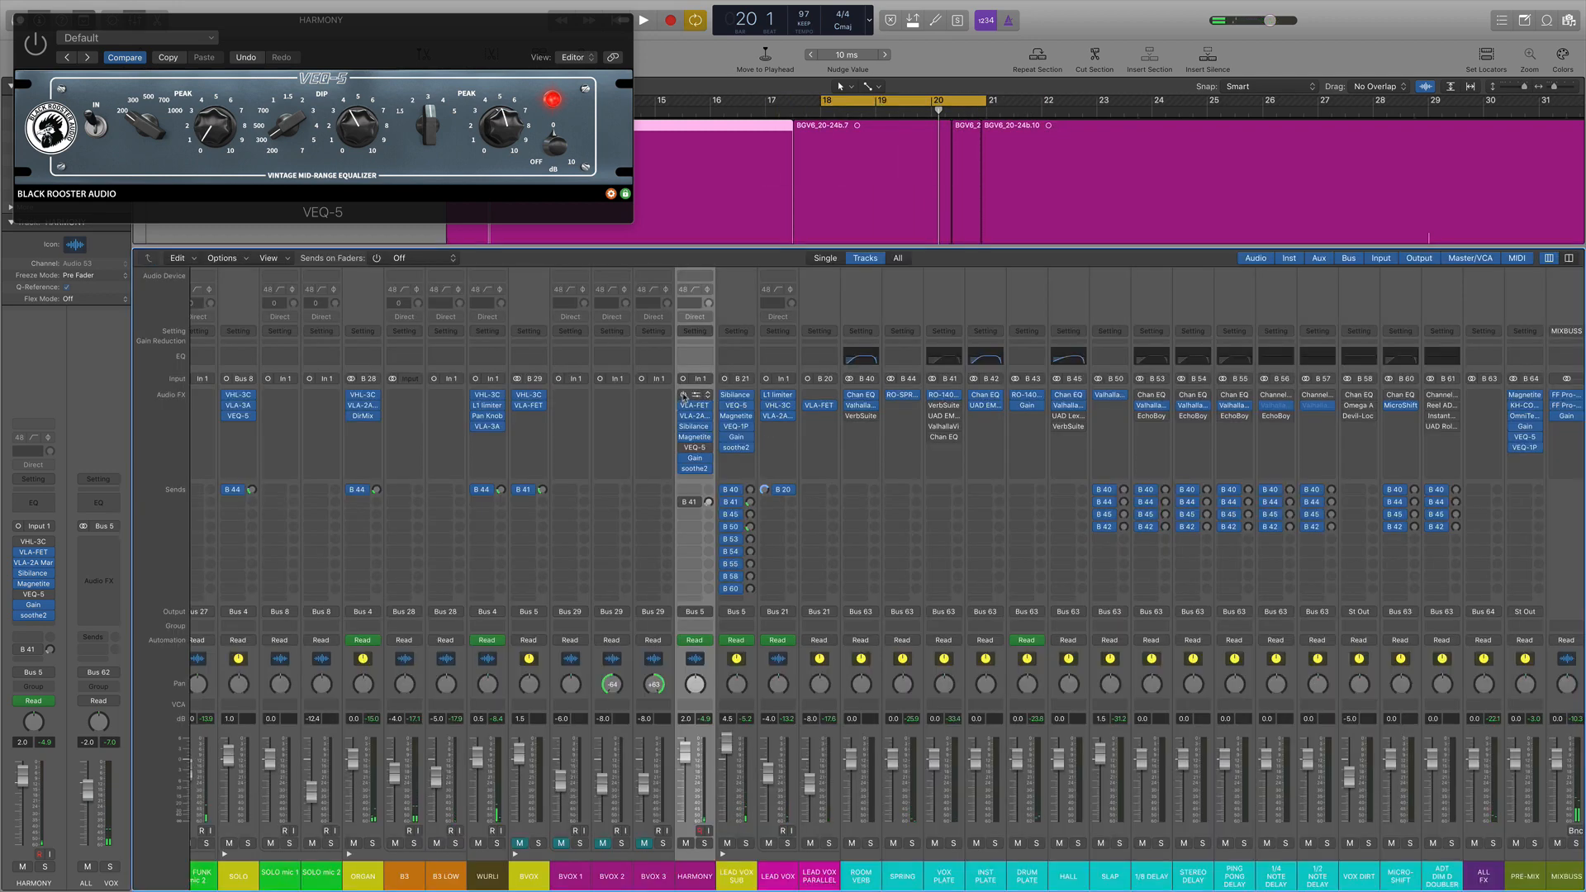
Step: Audition the full mix with HARMONY's VHL-3C, VEQ-5 and Bus 41 send re-enabled, and solo HARMONY again
key("space")
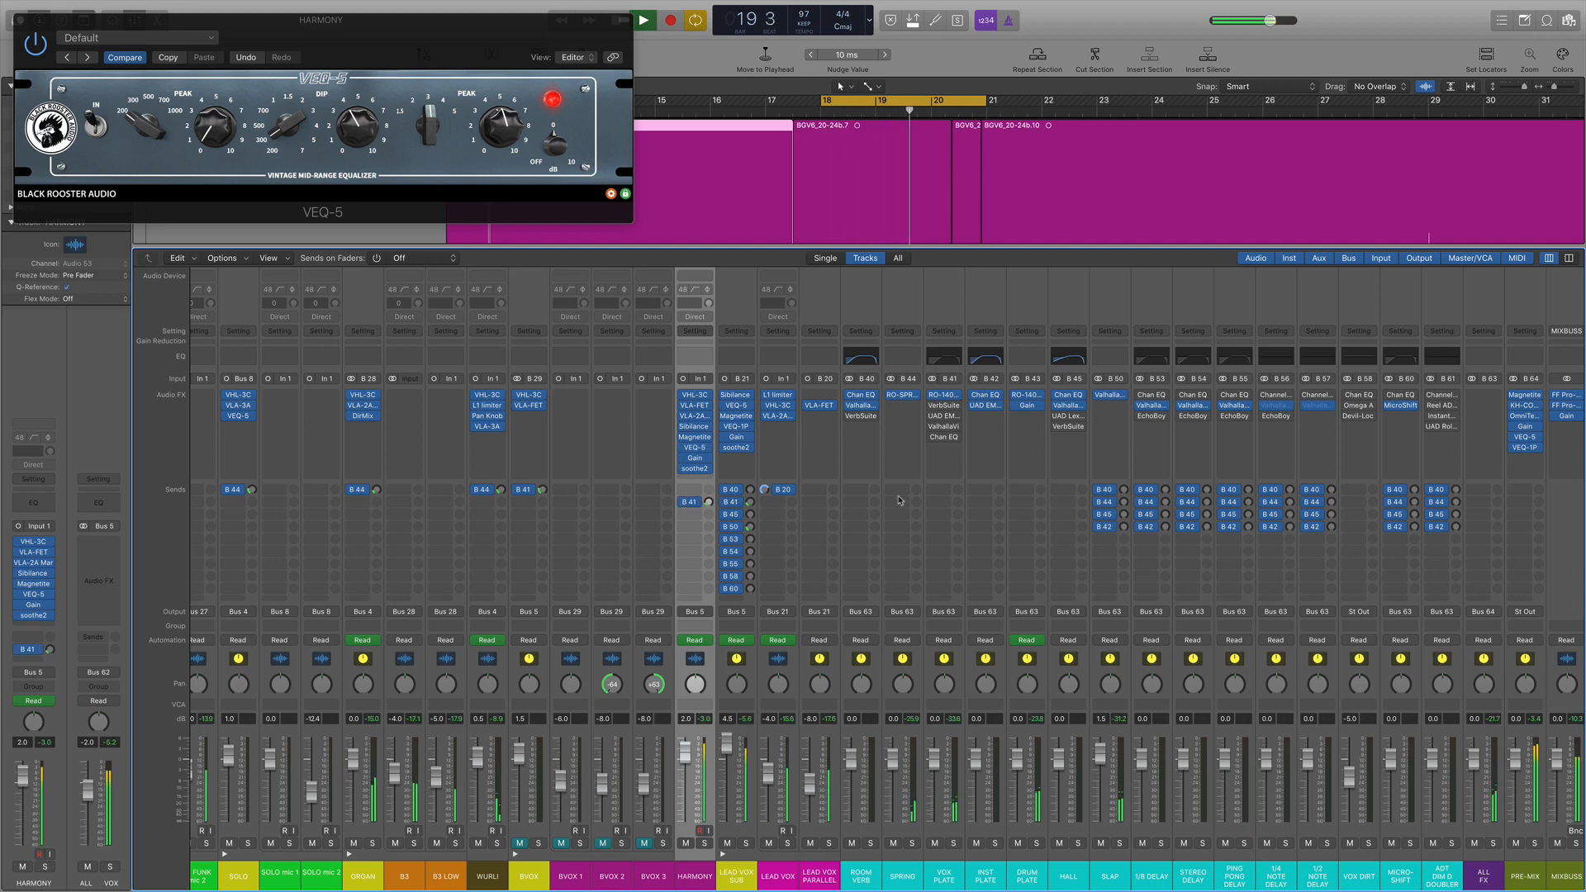
key("space")
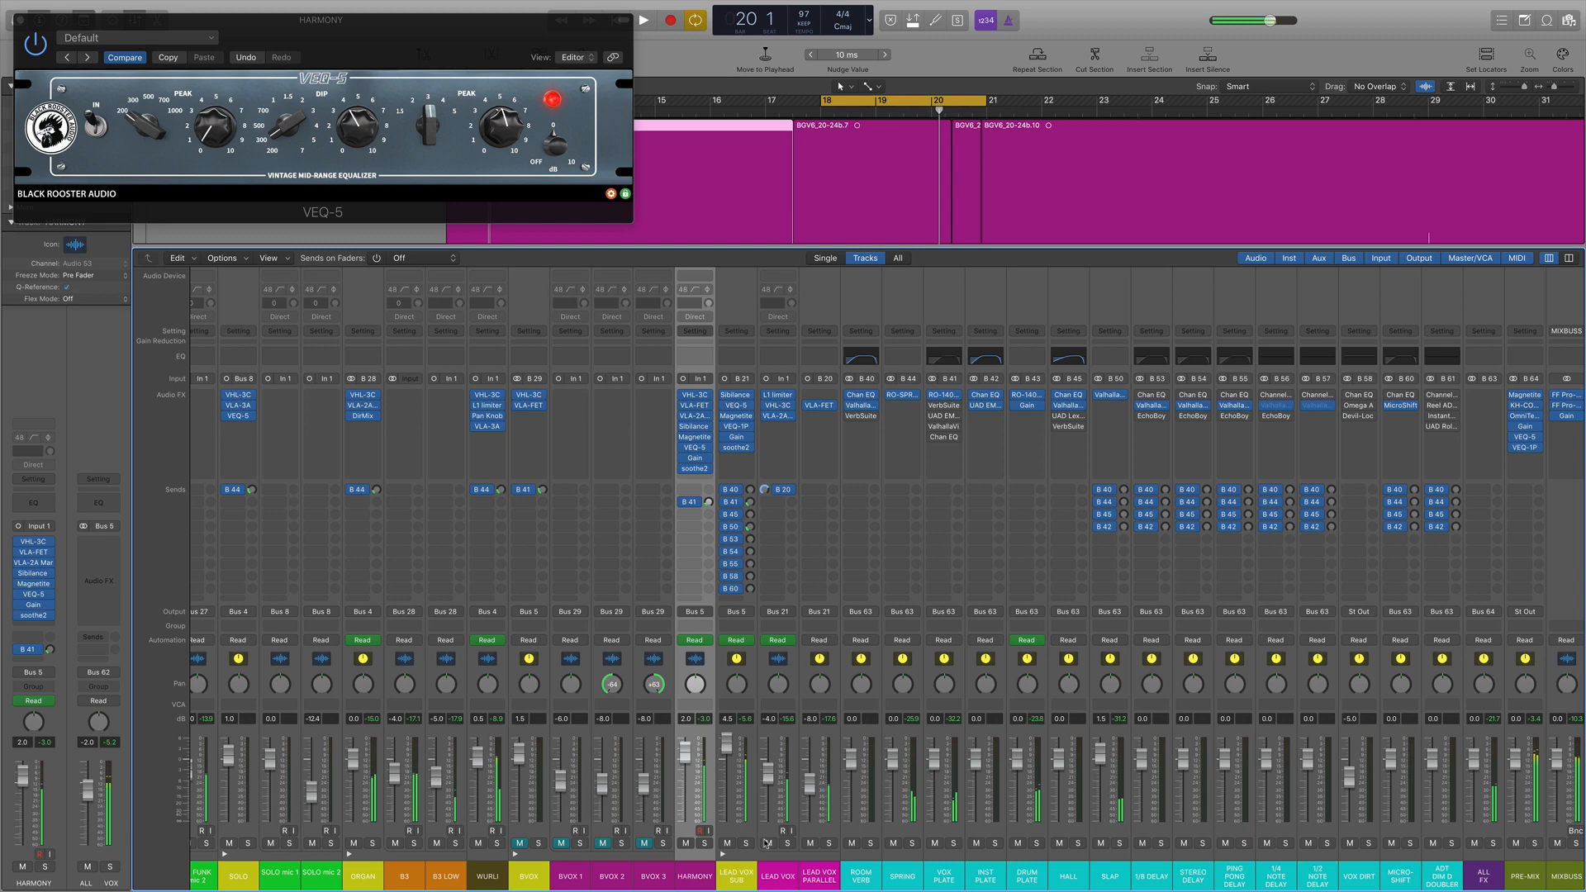
left_click(705, 843)
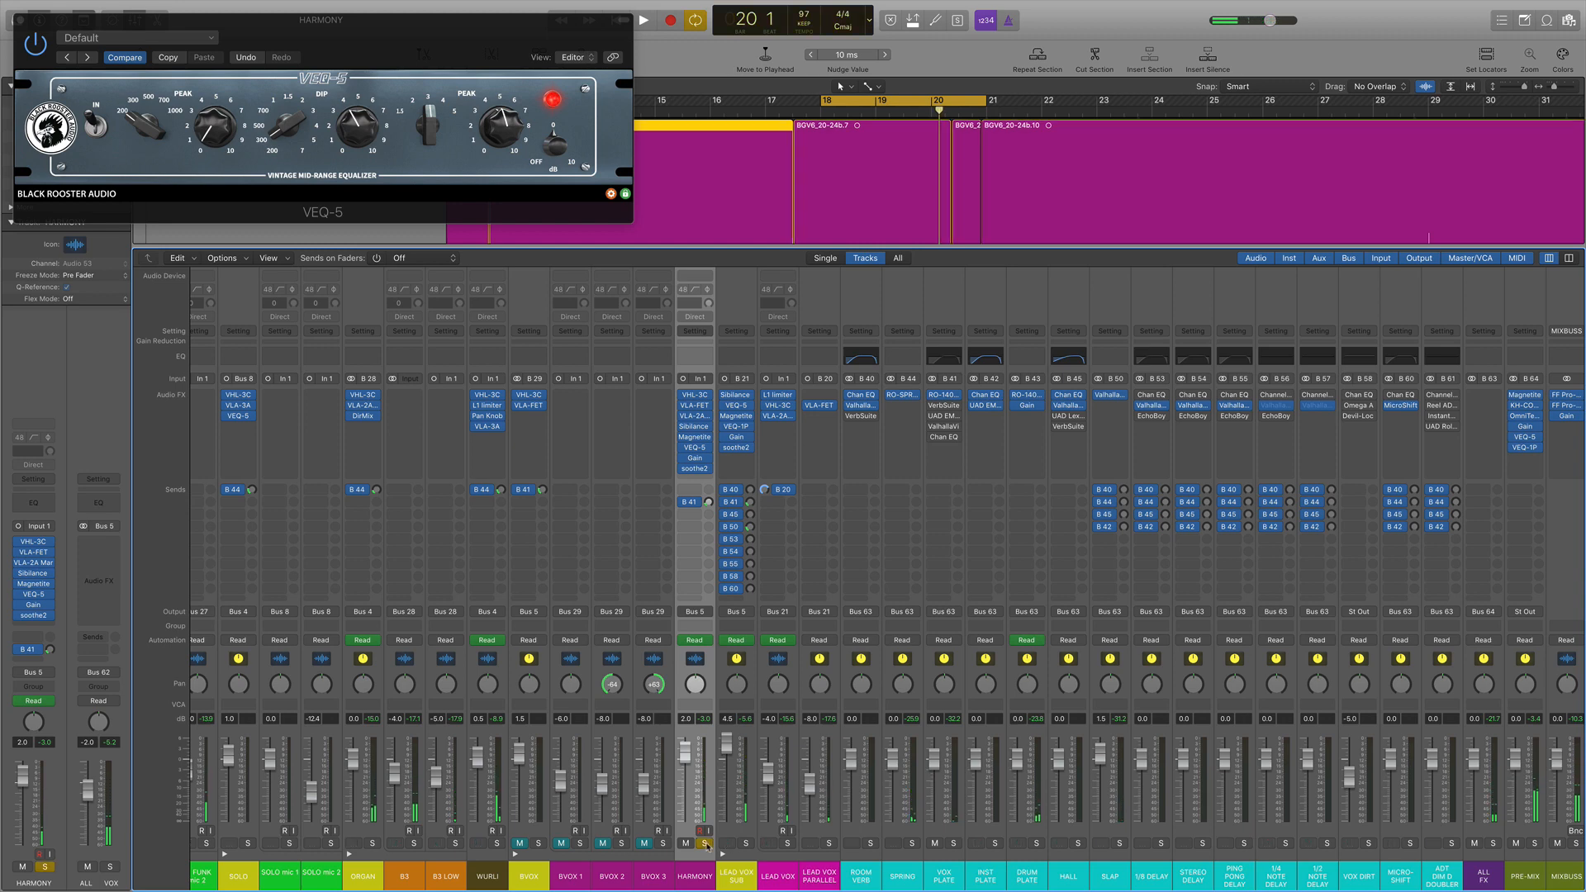
Step: Audition HARMONY in solo with its full plug-in chain active, and clear its solo
key("space")
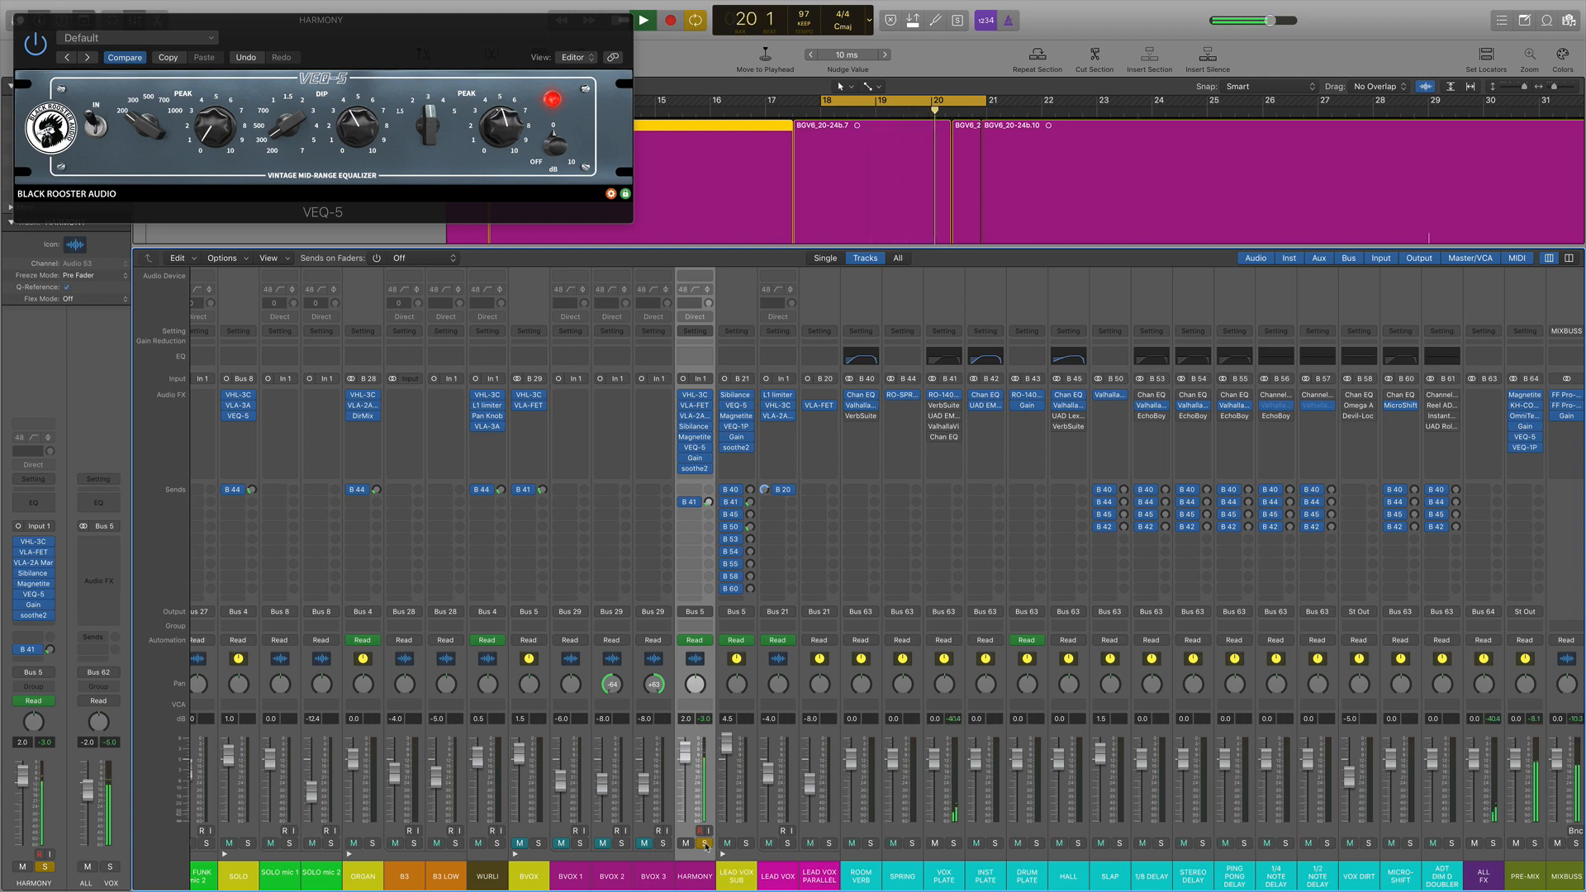
key("space")
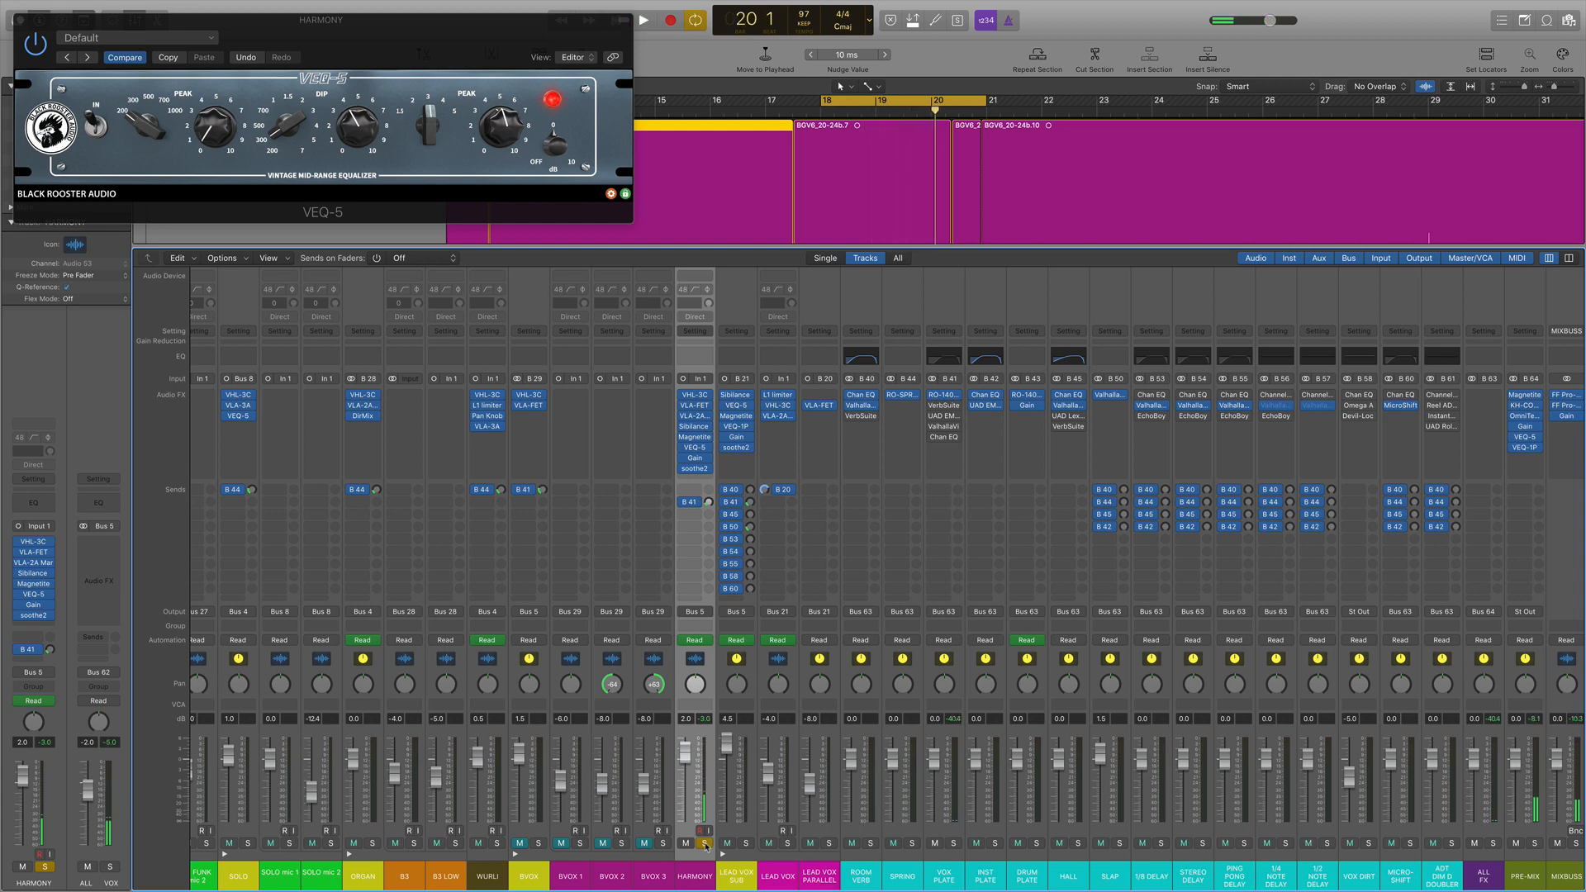
left_click(703, 844)
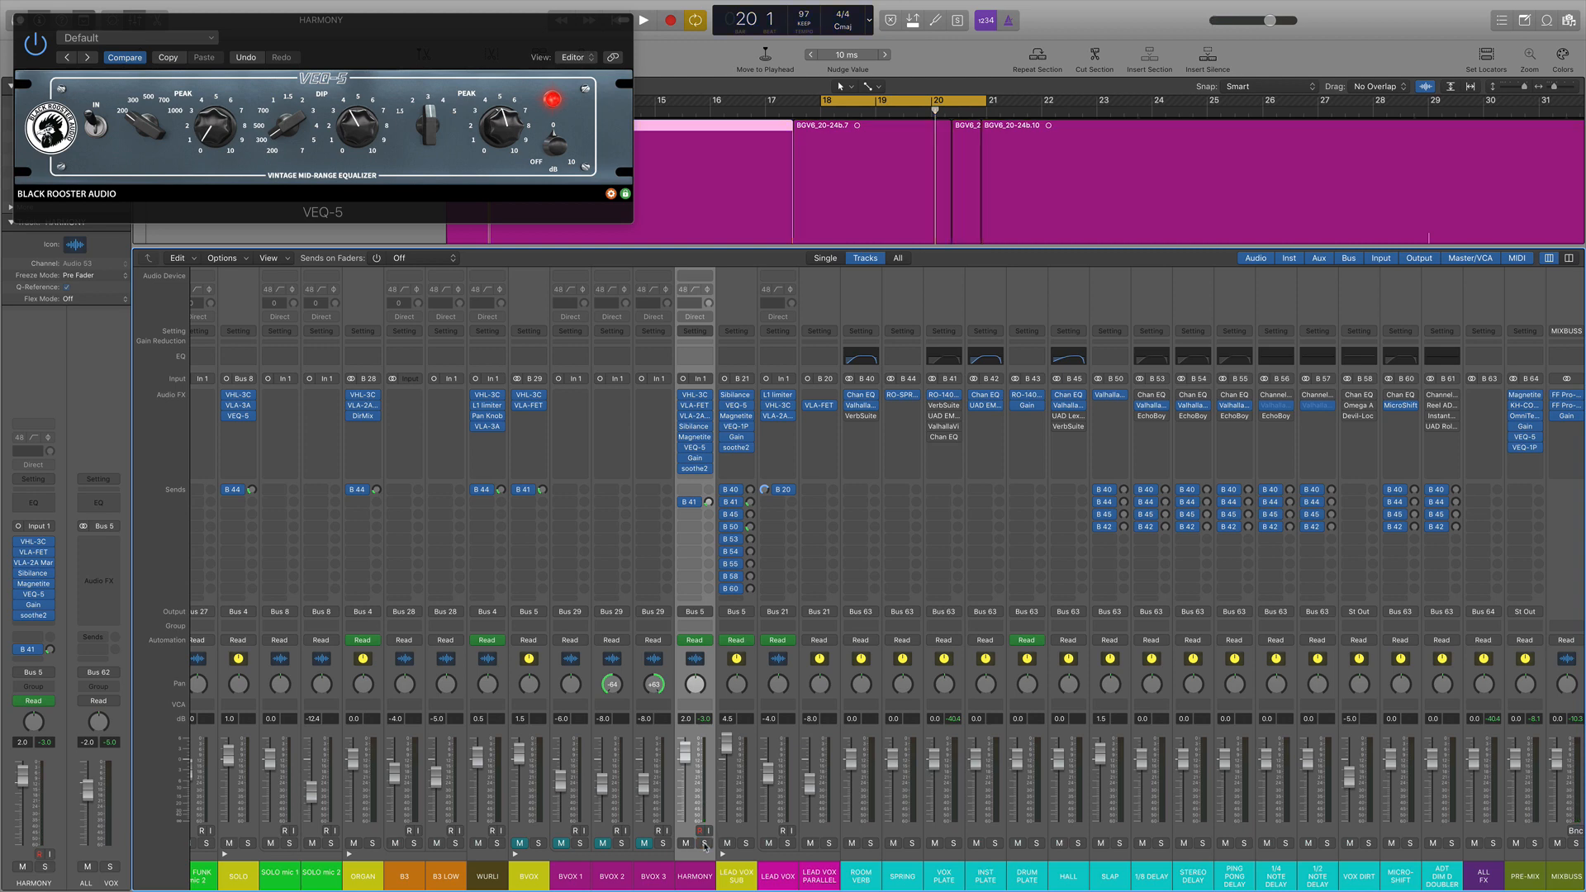
Step: Audition the full mix in the waveform view with the mixer and HARMONY's VEQ-5 window closed and cycling off
key("space")
key("x")
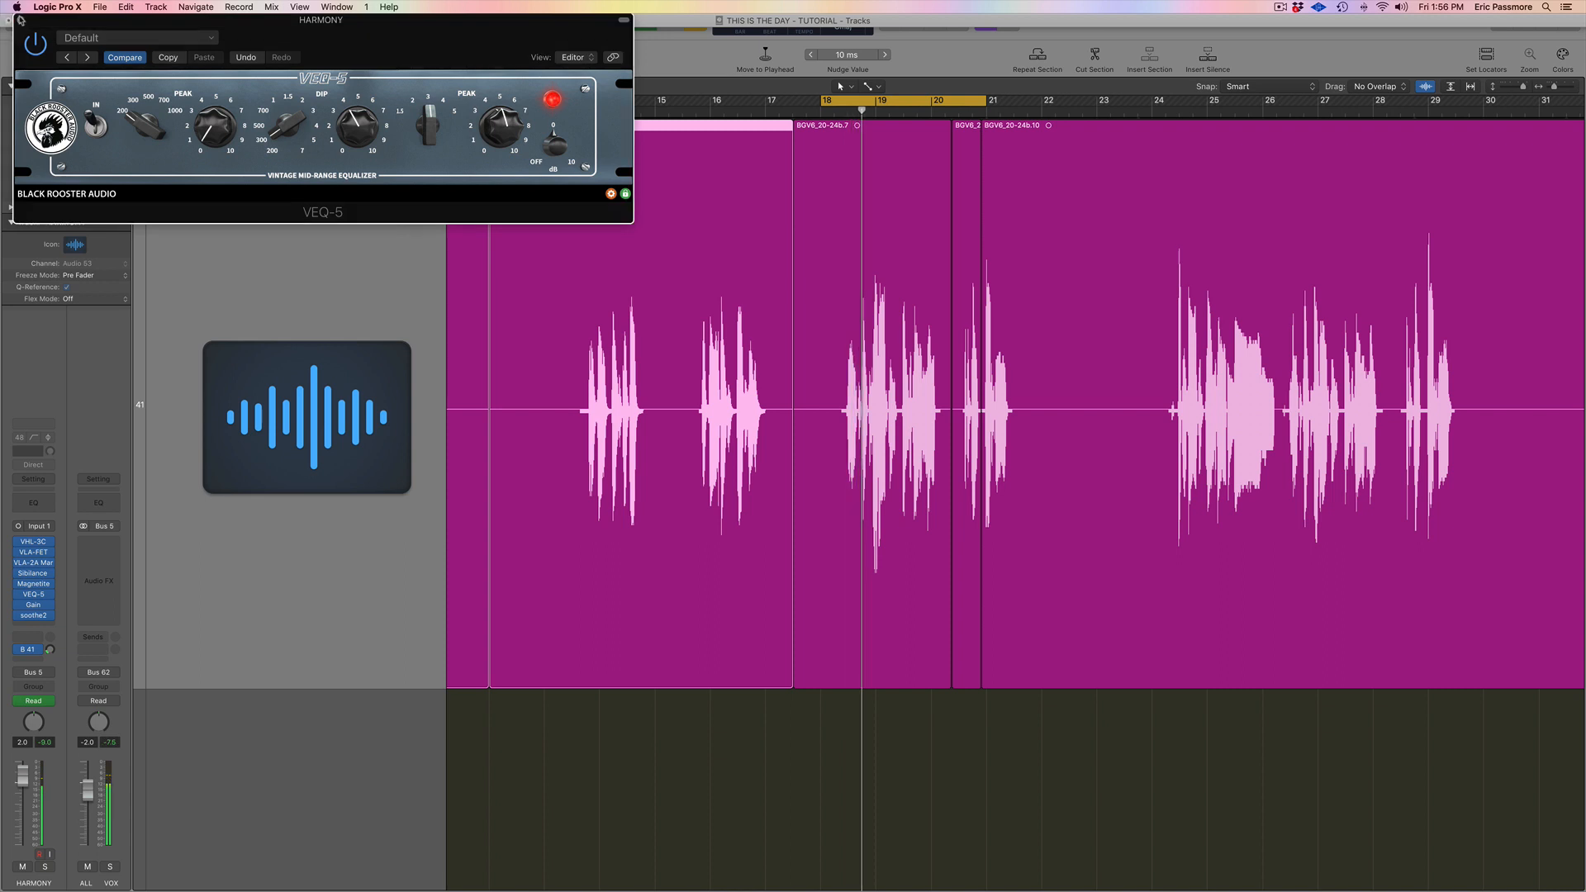
left_click(21, 19)
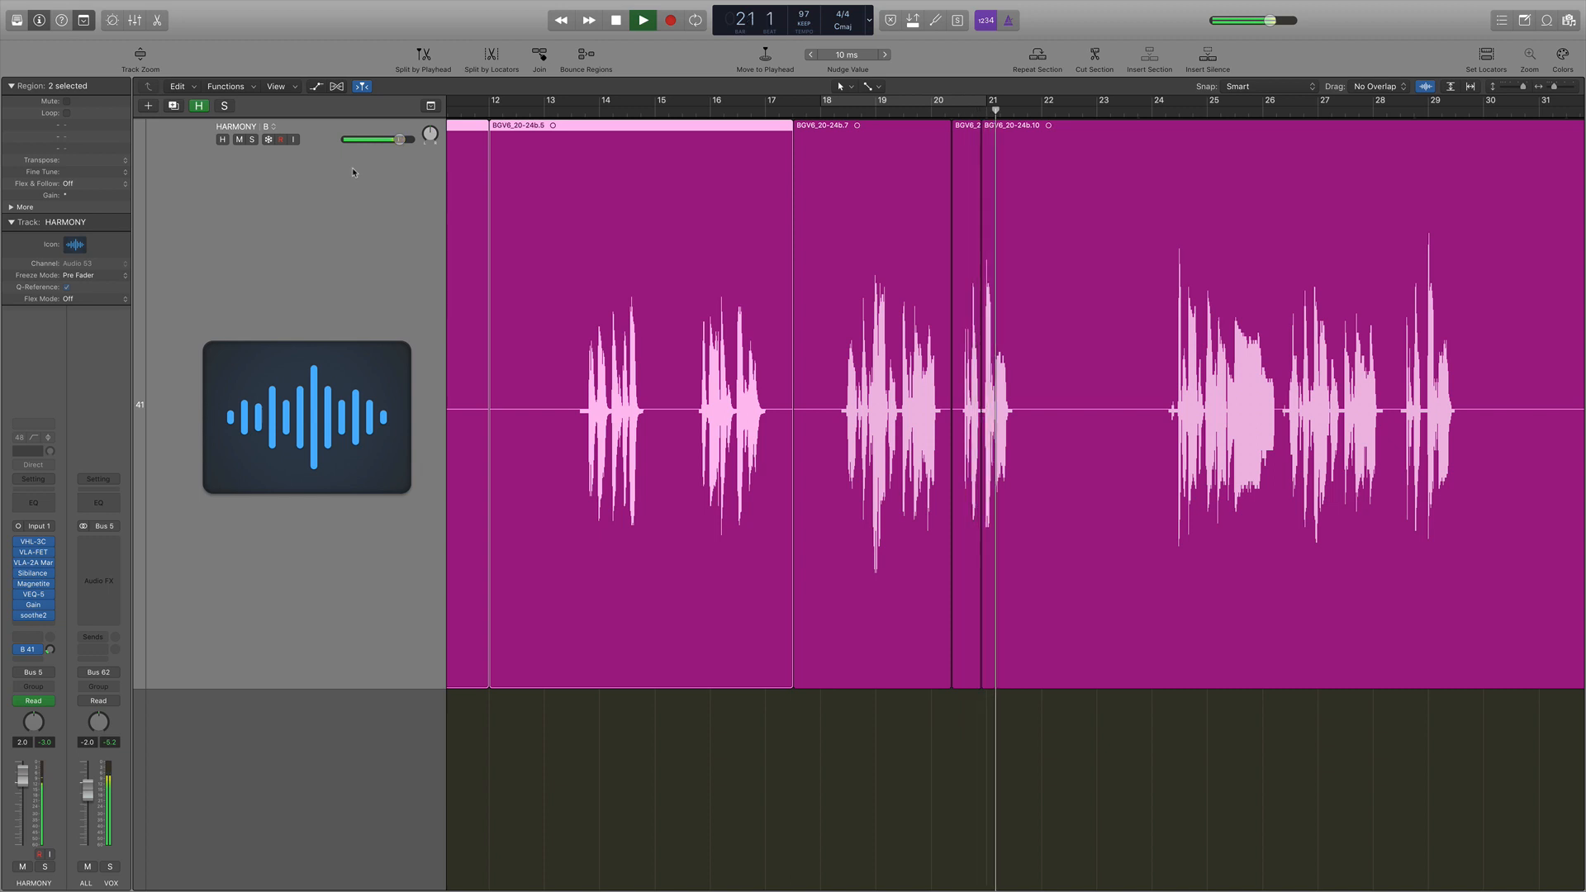
key("space")
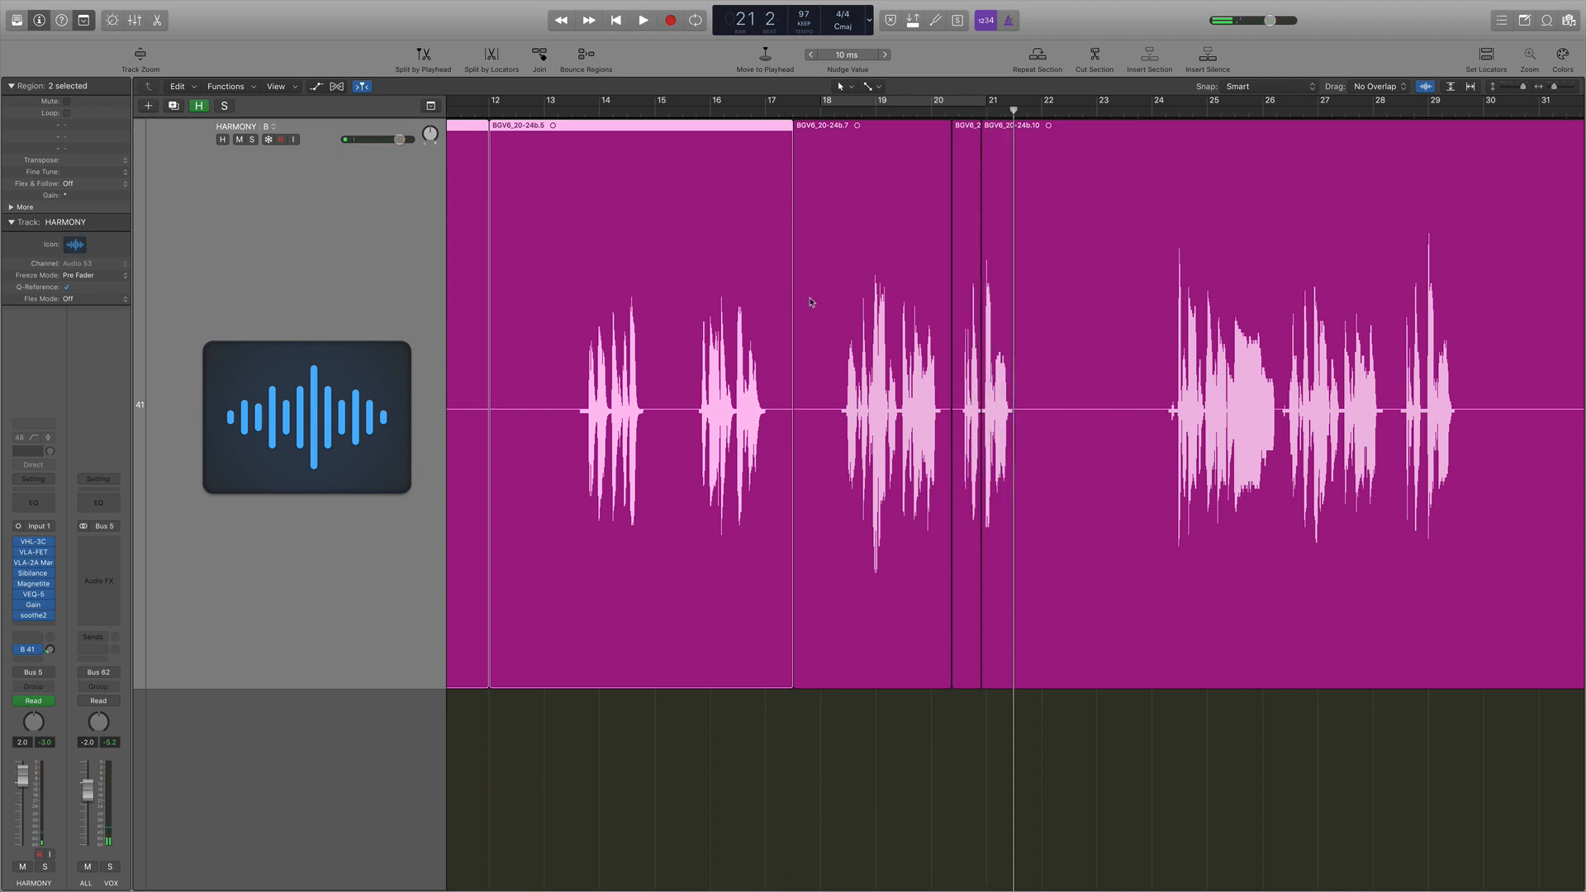
Step: Show the mixer, unmute the BVOX 1, BVOX 2 and BVOX 3 channels, solo BVOX, and select BVOX 1
key("x")
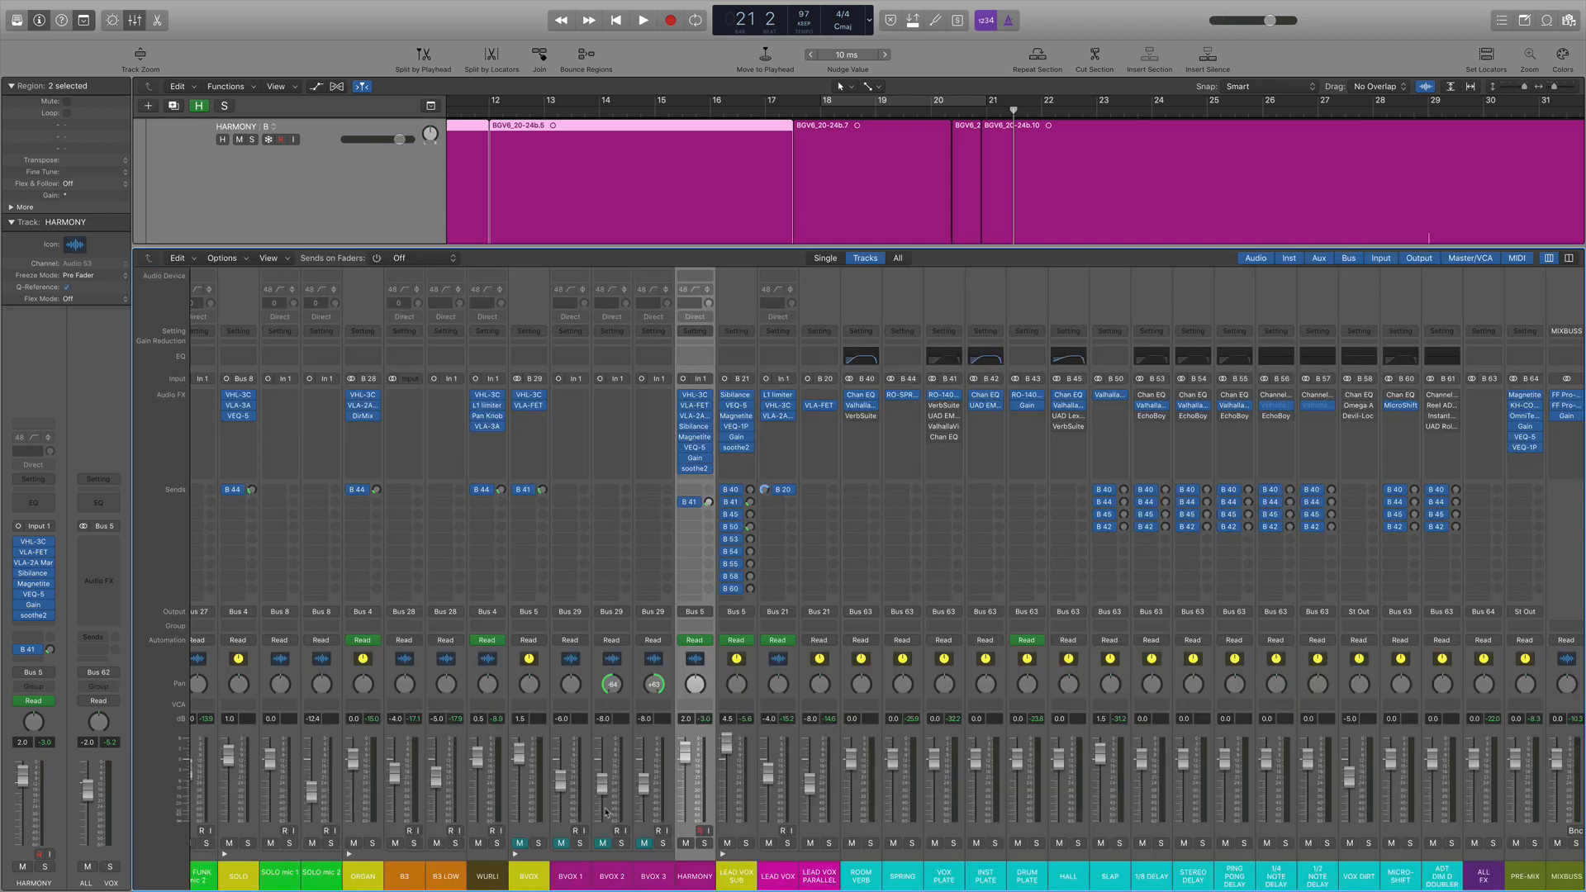
left_click_drag(561, 843, 642, 848)
left_click(538, 844)
left_click(580, 666)
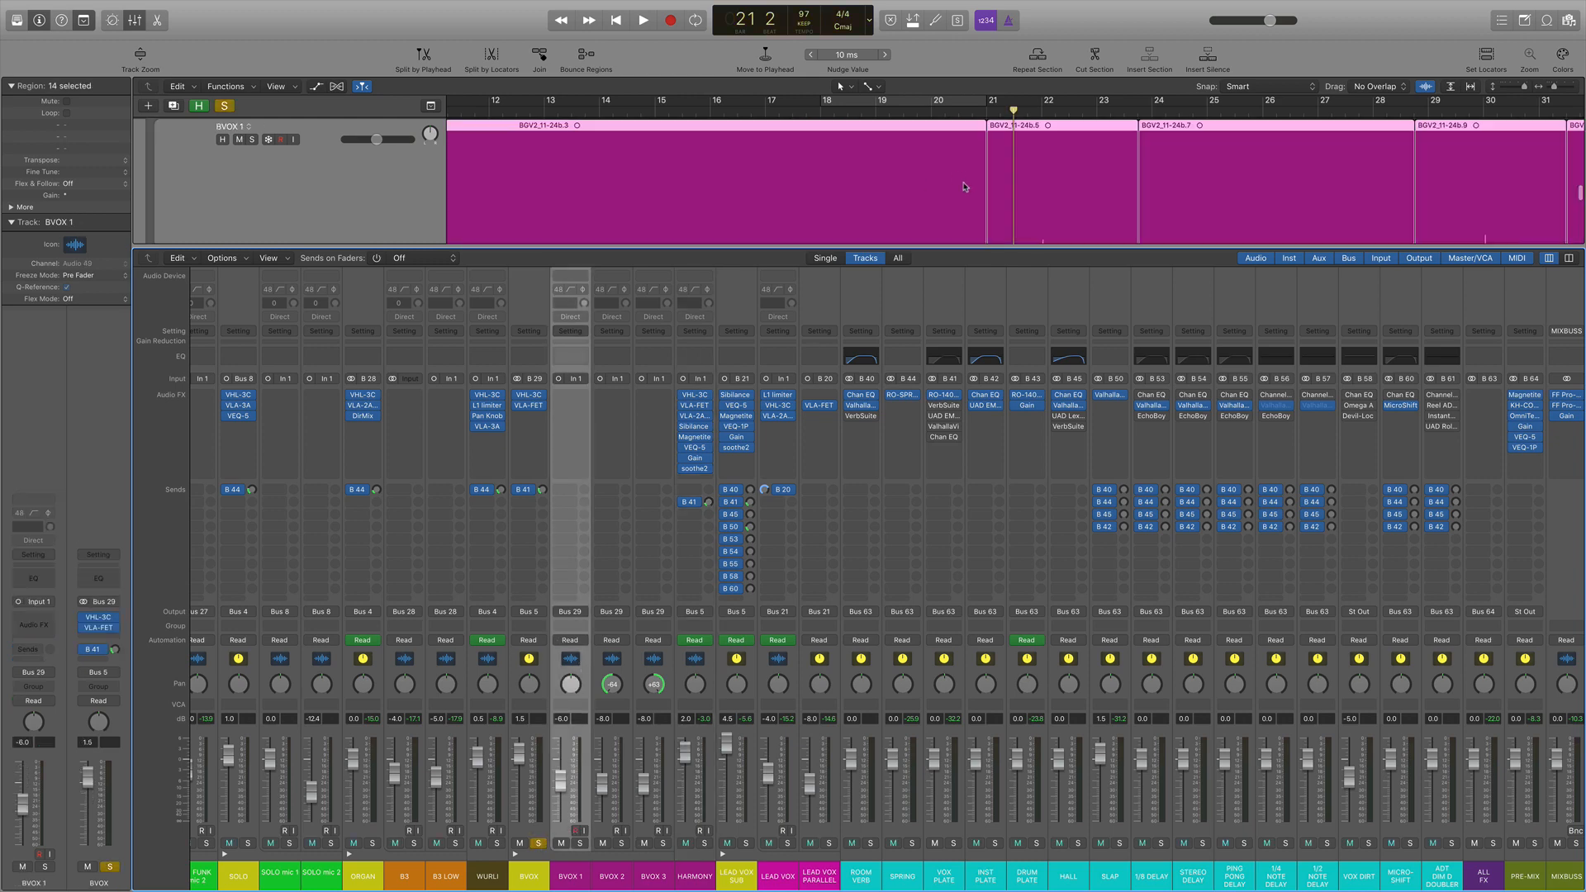
Step: Set a short cycle range of about one bar around bar 22 and play the soloed background vocals
key("x")
mouse_move(1041, 103)
left_mouse_down()
mouse_move(1066, 104)
mouse_move(1016, 108)
left_mouse_up()
key("x")
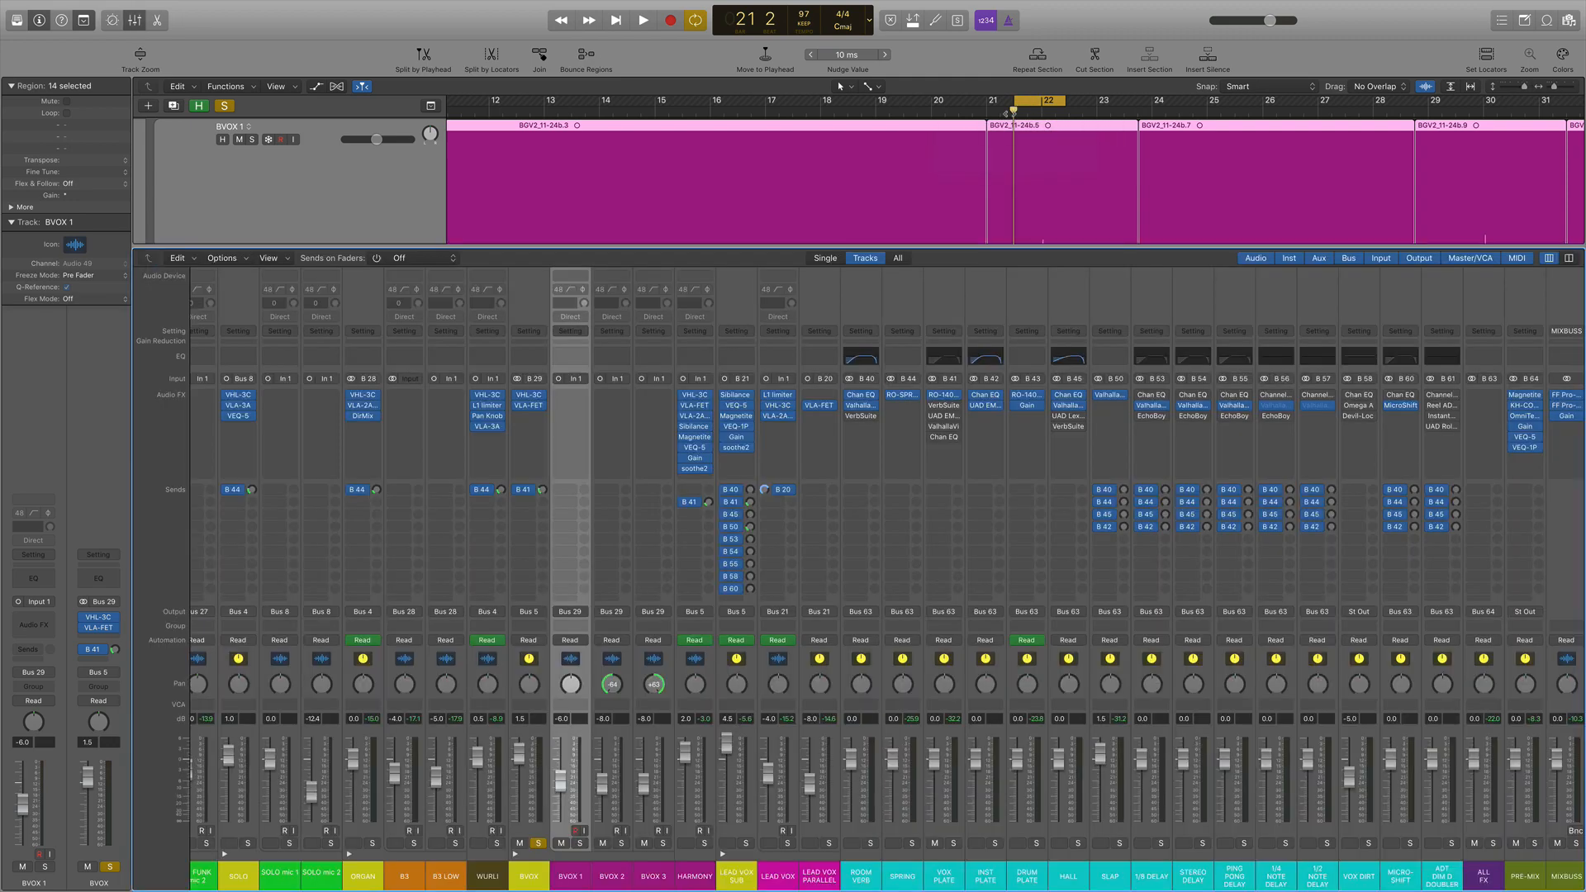
key("space")
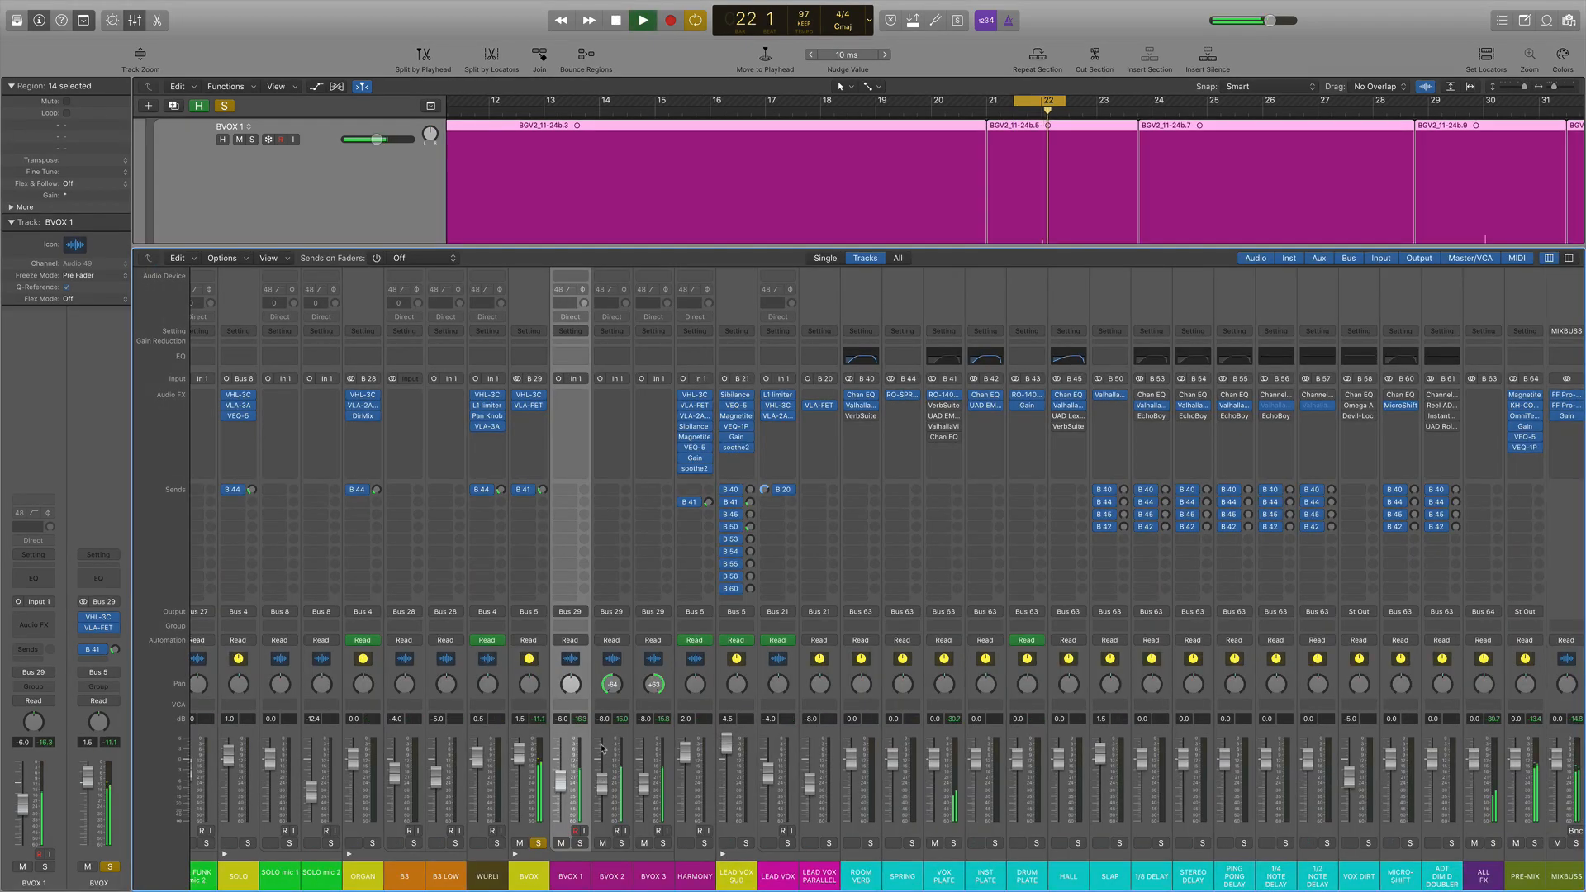
Step: Check the VHL-3C and VLA-FET settings on BVOX, audition the group briefly, and close the plug-in window
left_click(530, 396)
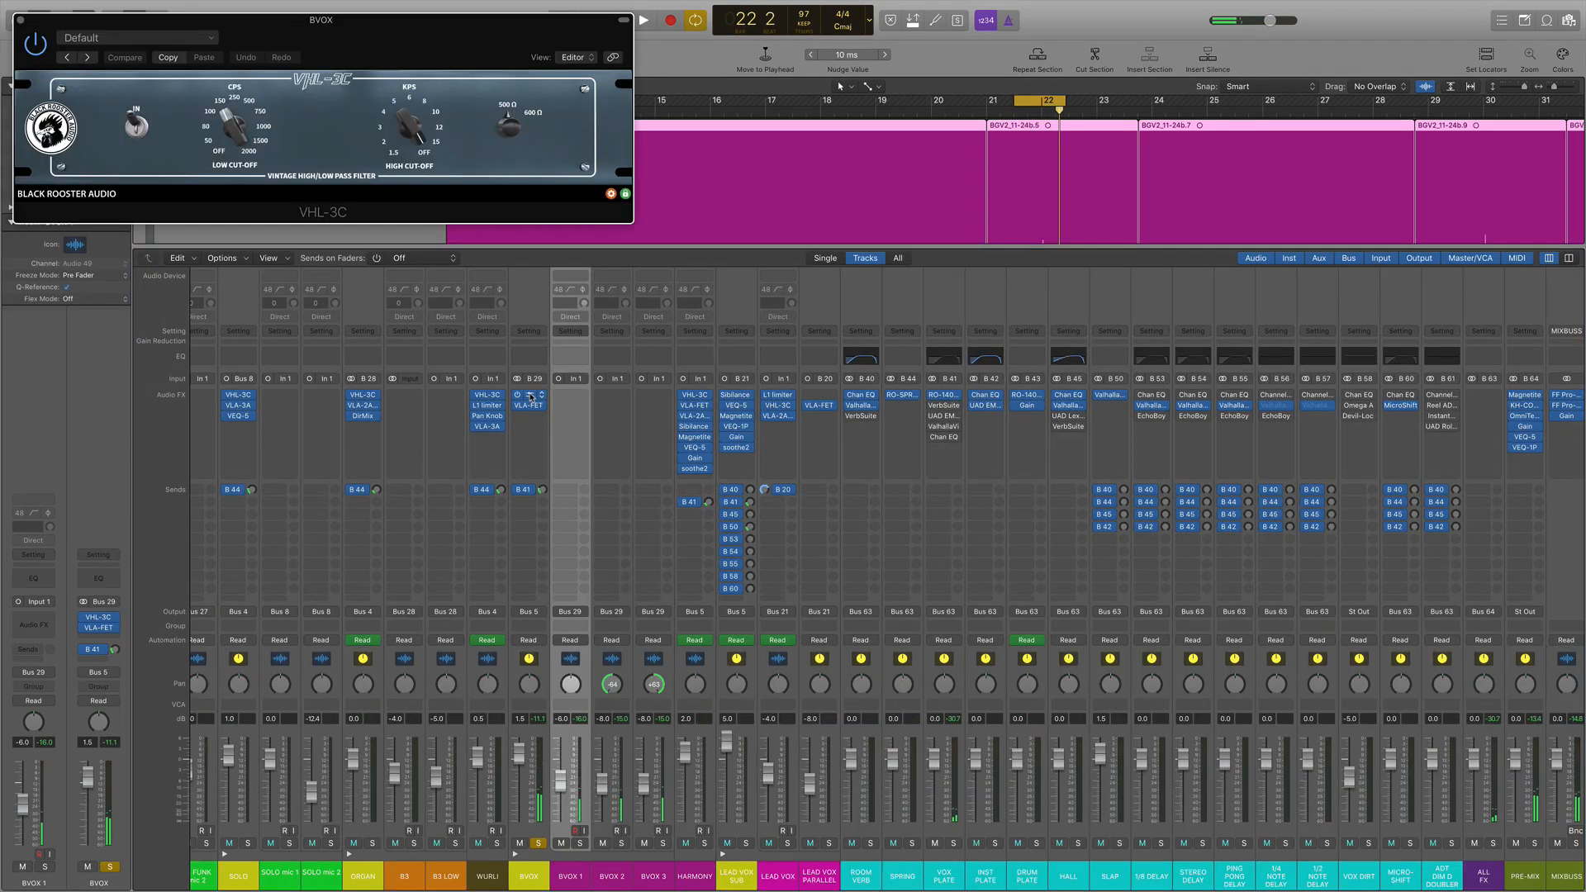
left_click(530, 396)
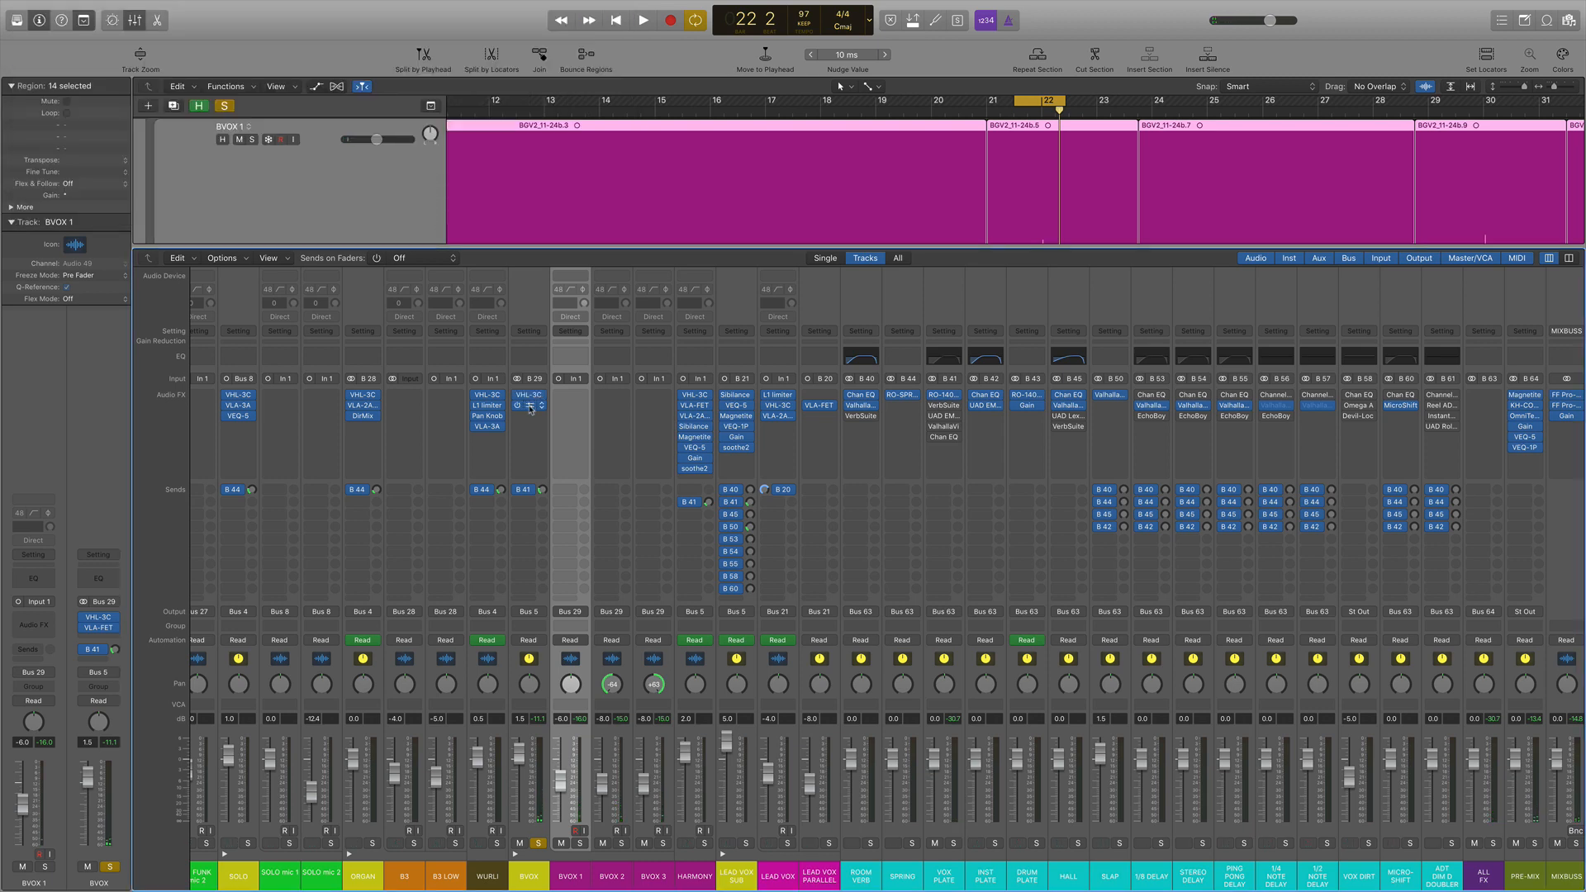
left_click(530, 405)
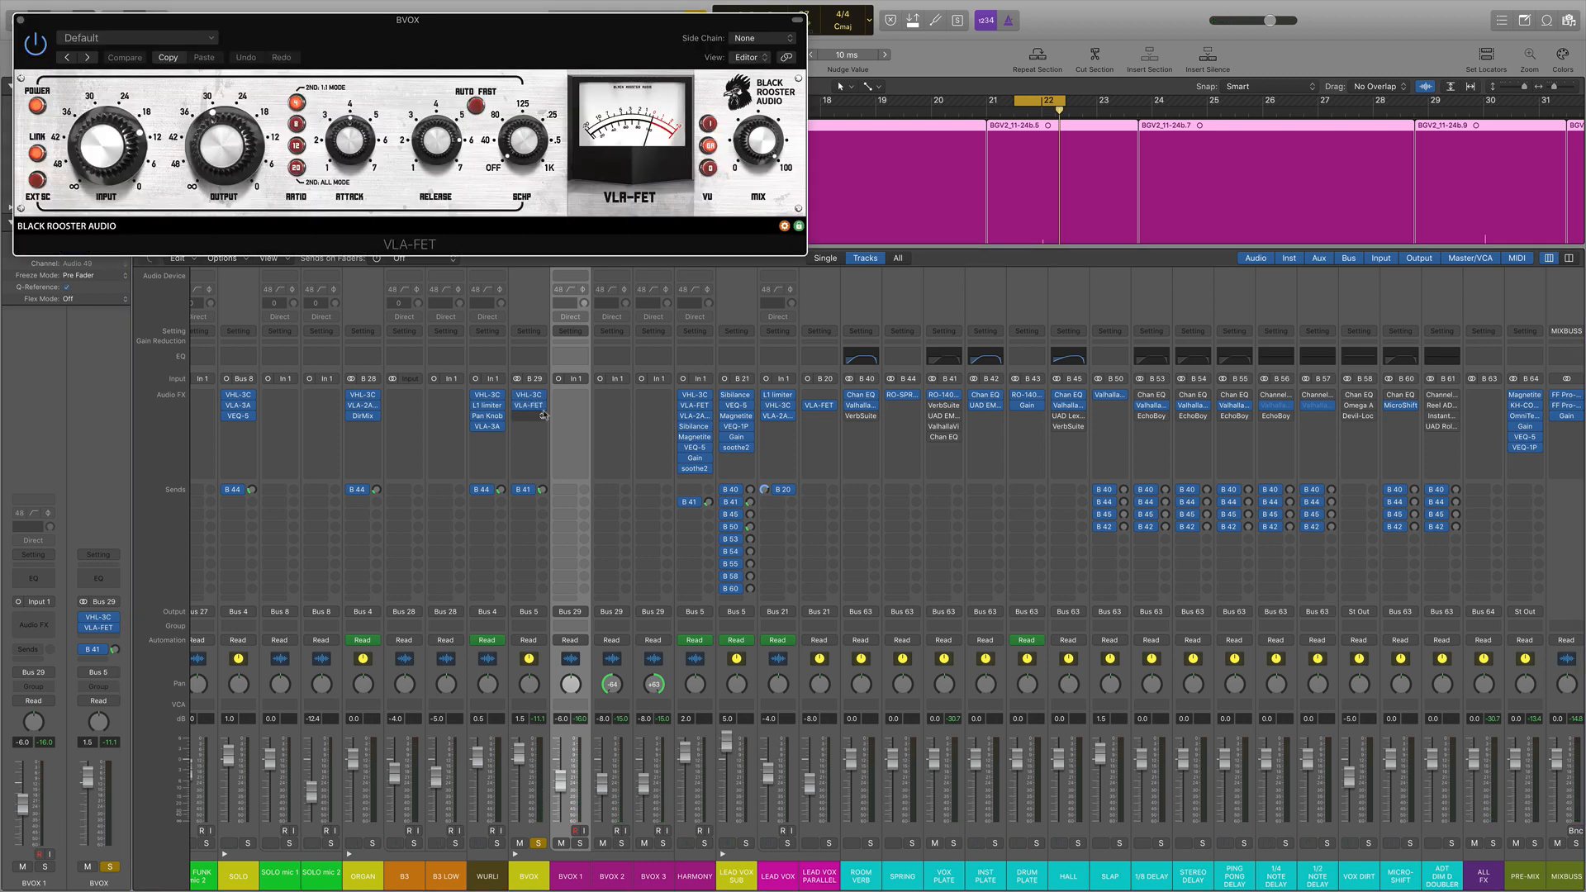
key("space")
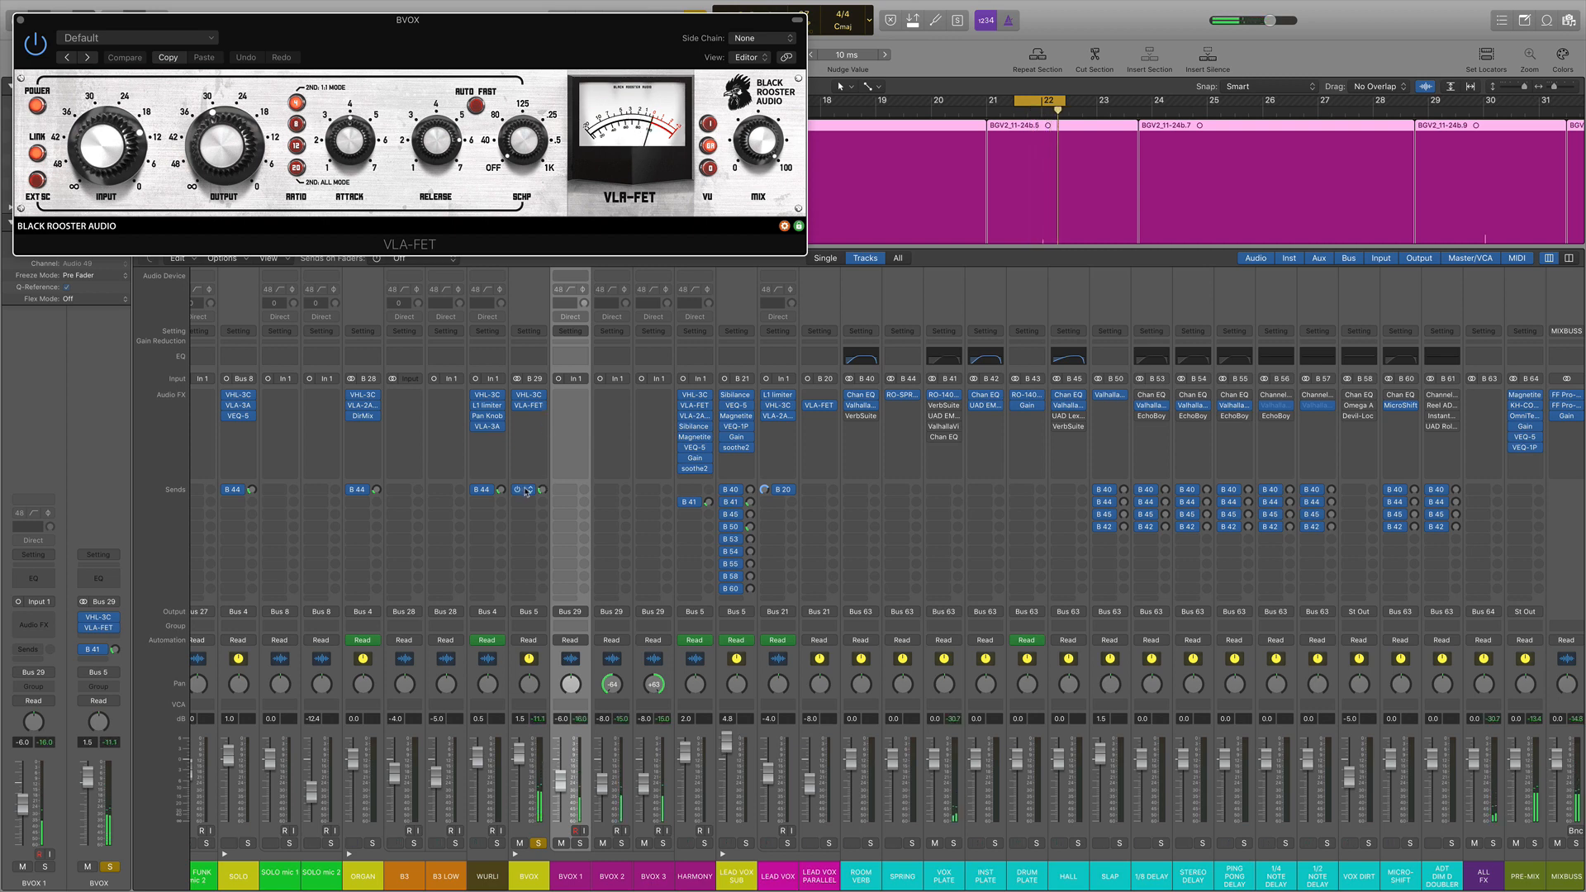
left_click(22, 21)
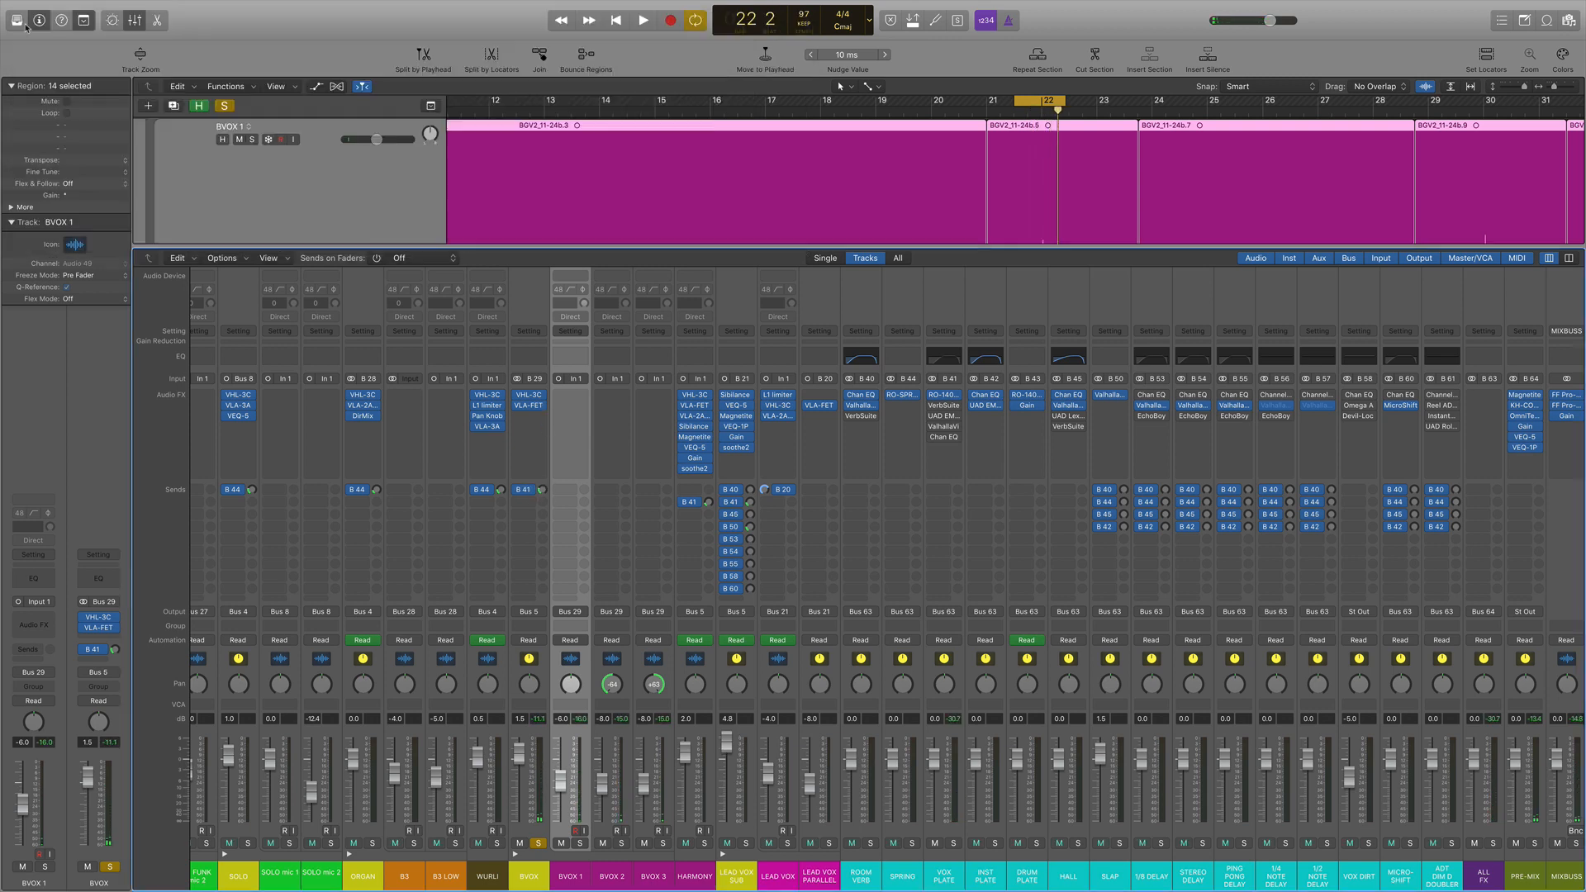
Step: Clear the BVOX solo, bring the mix bus channels into view, and turn off the cycle range
left_click(539, 843)
scroll(682, 654, "left", 5)
scroll(710, 652, "right", 6)
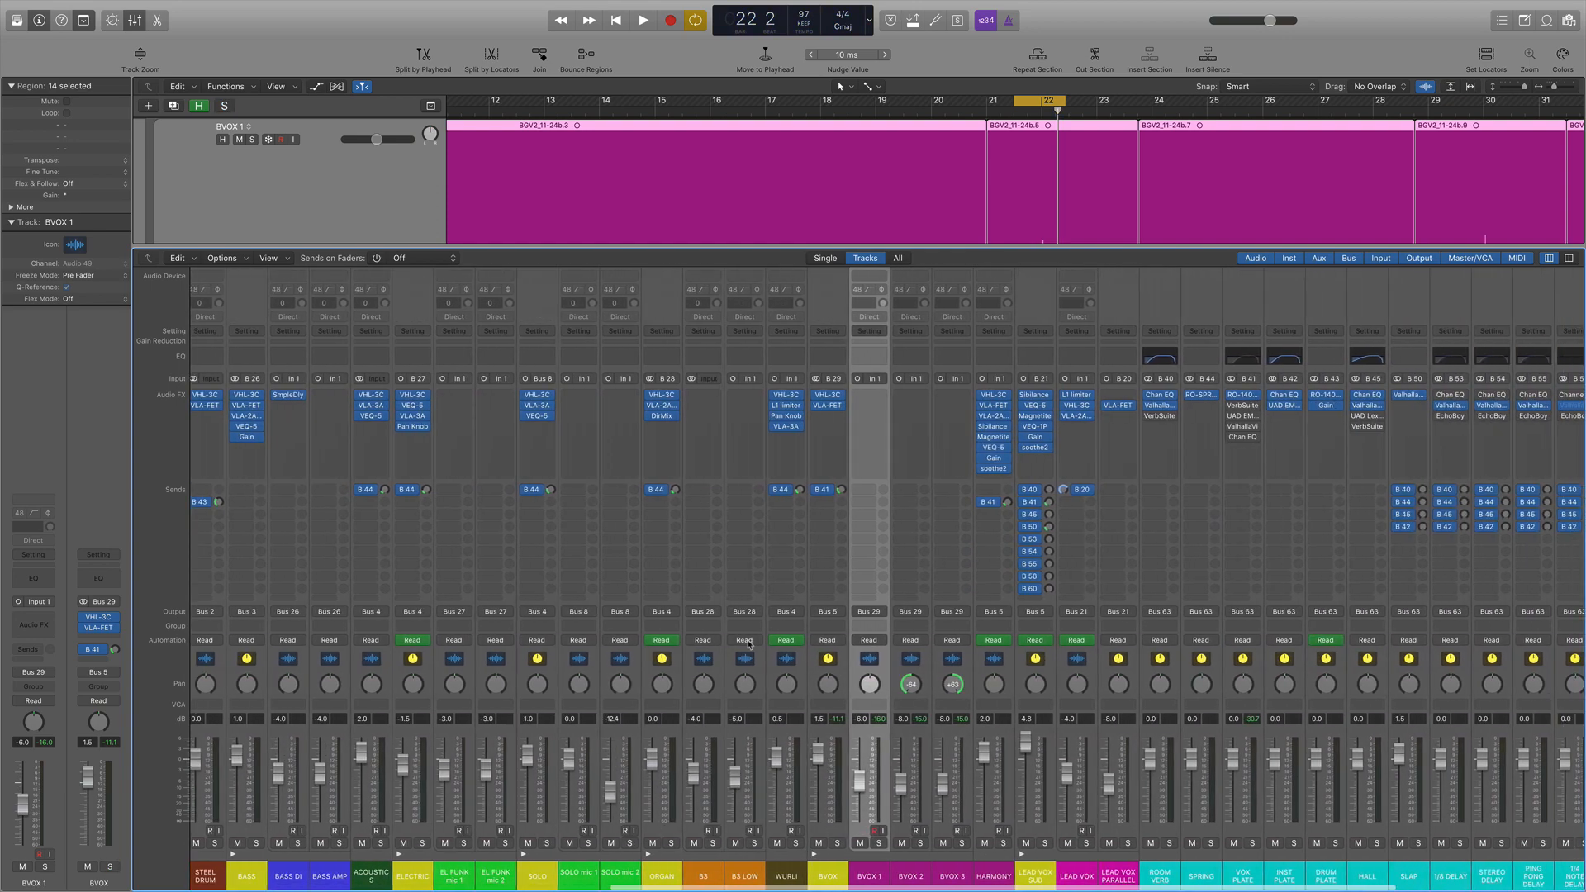
scroll(749, 644, "left", 2)
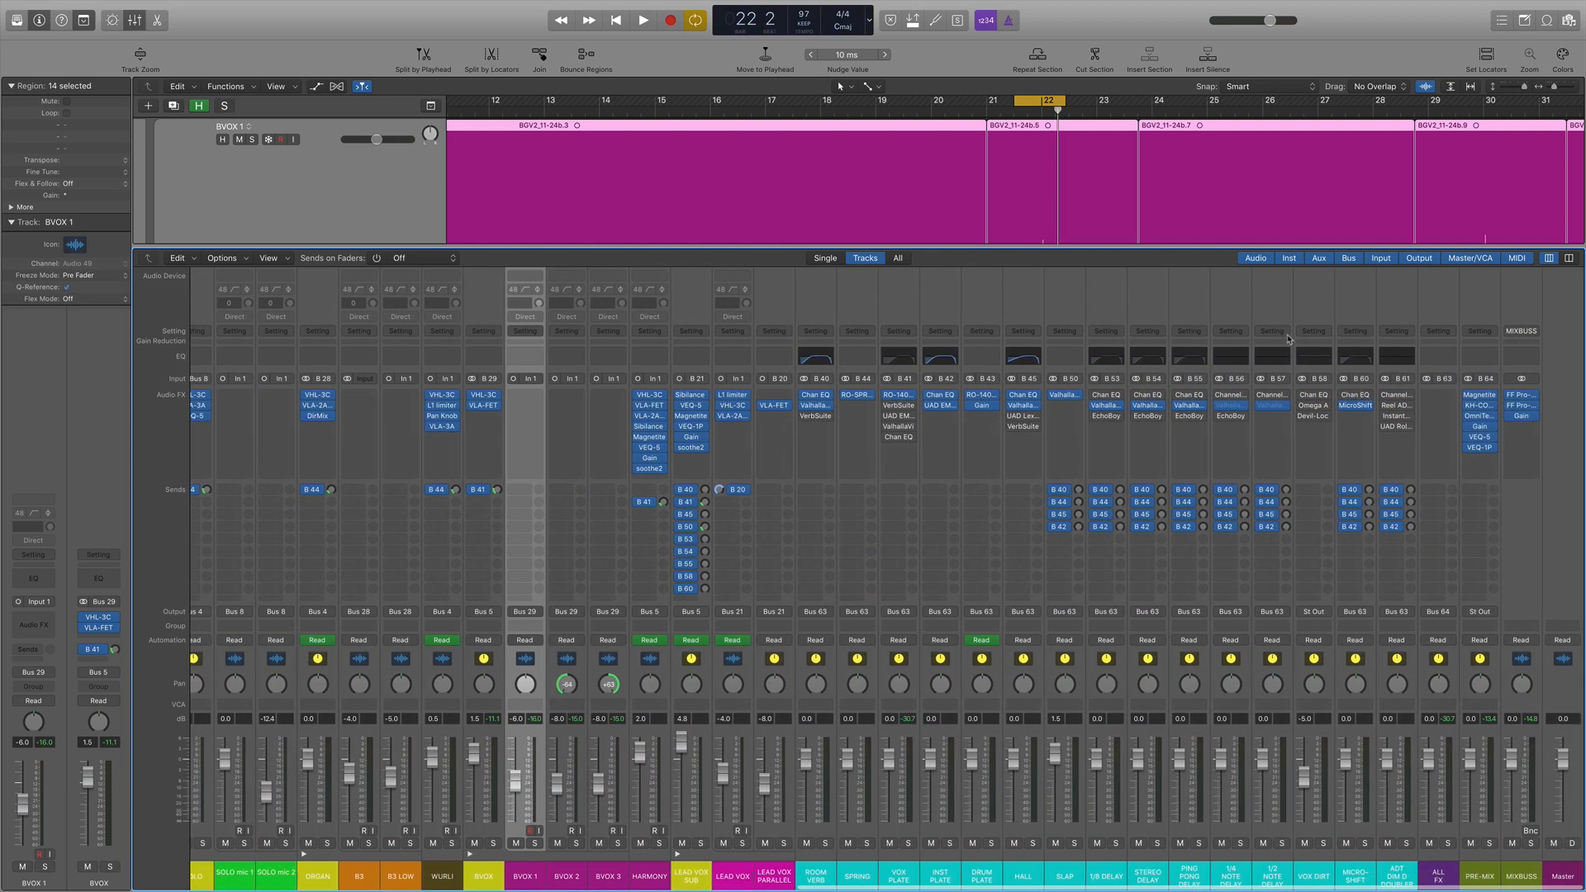
key("c")
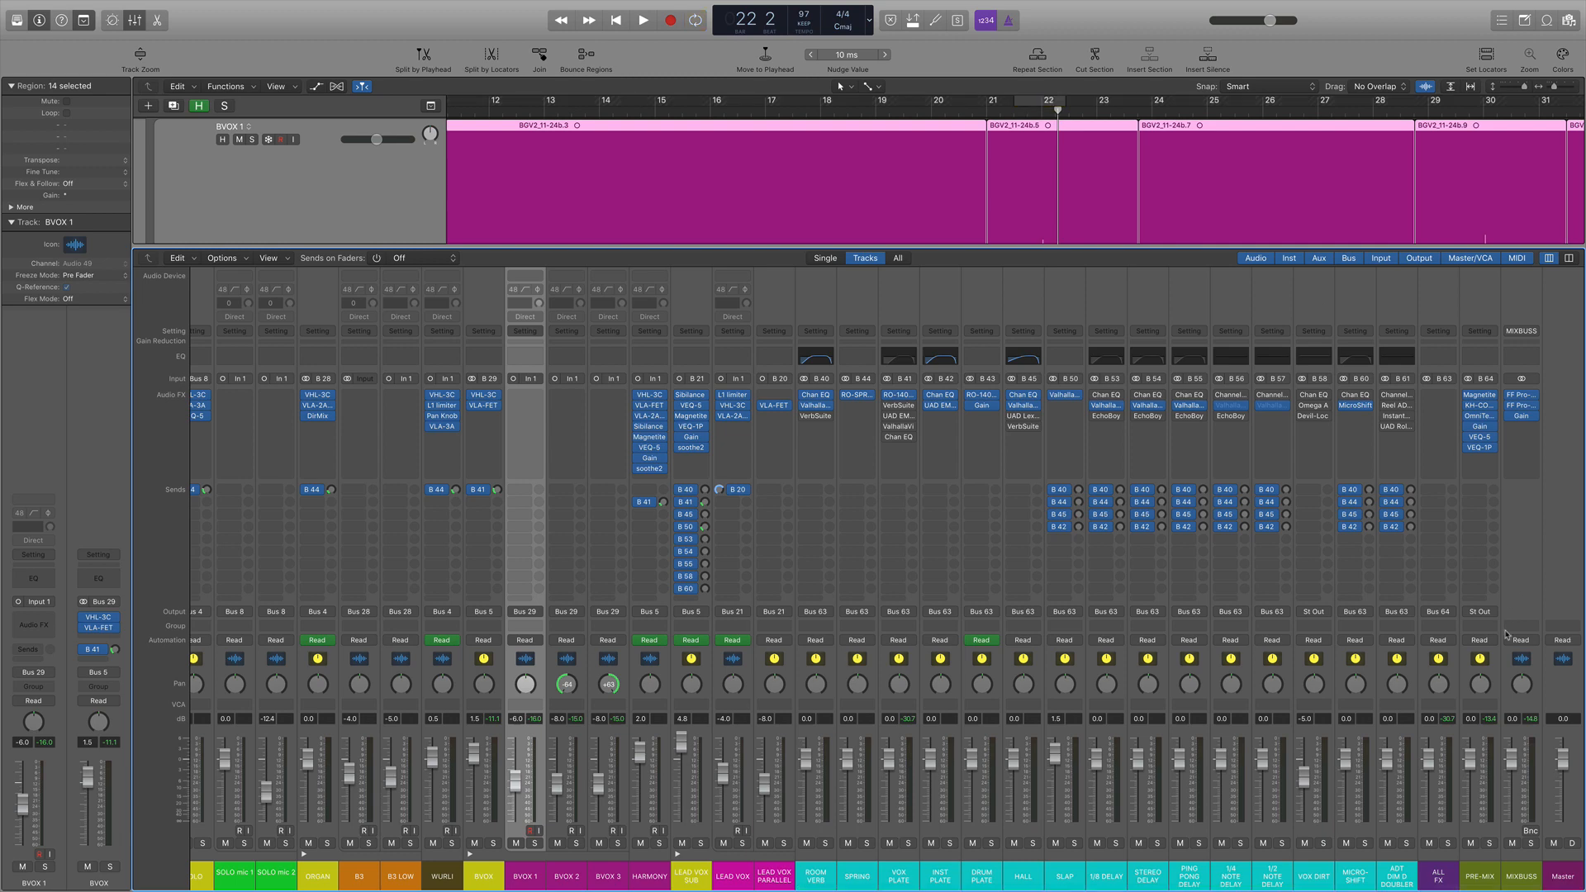
Step: Switch off the power of Magnetite on PRE-MIX and play the mix from the second beat of bar 1
left_click(1486, 663)
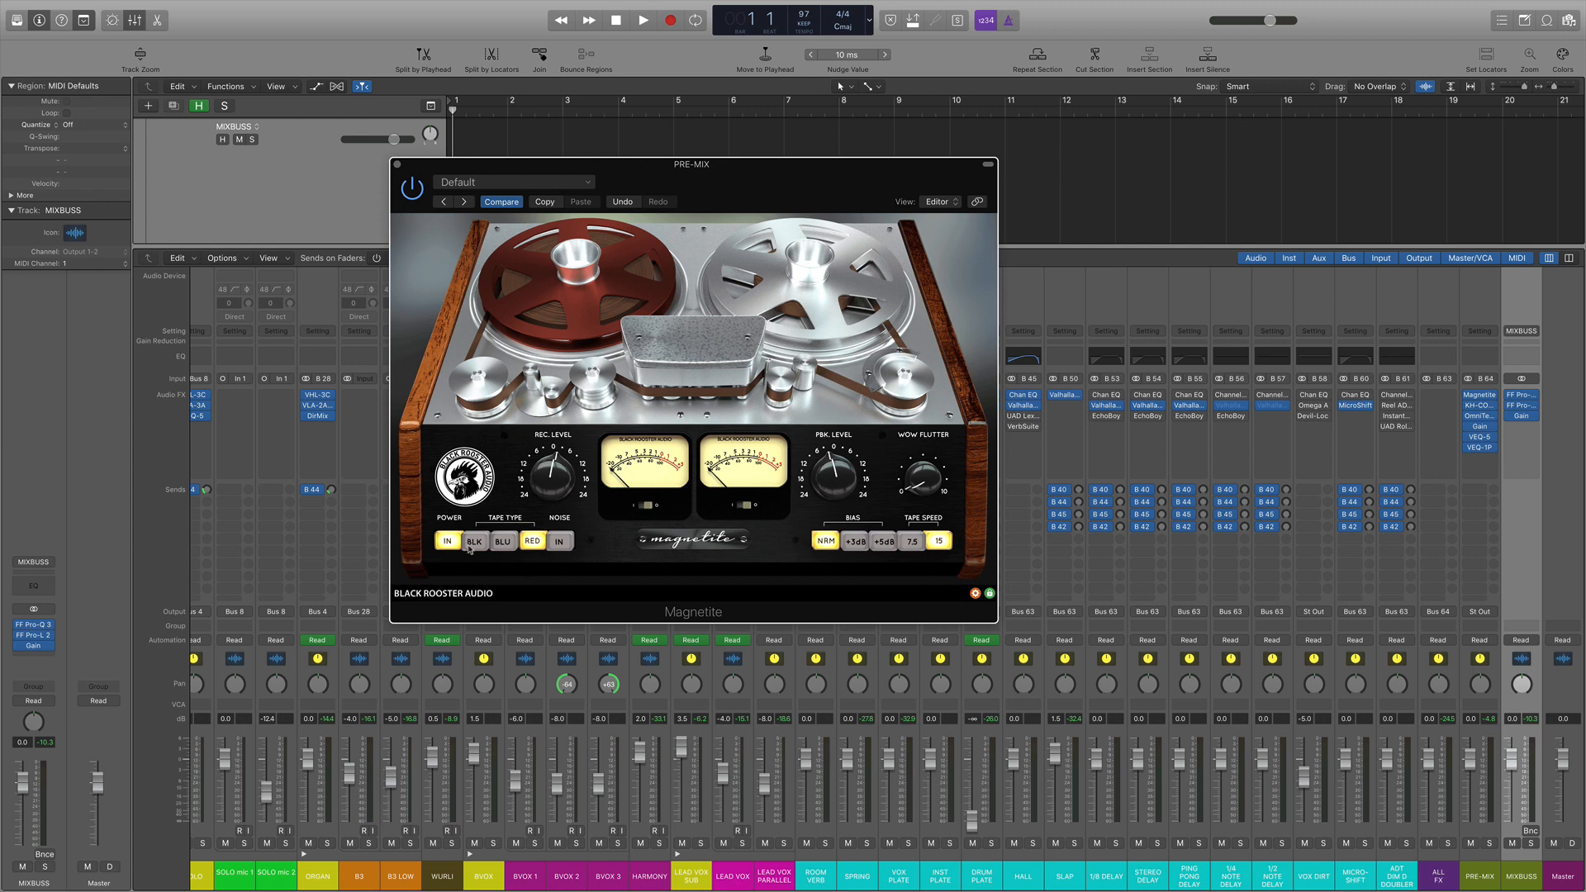
left_click(446, 543)
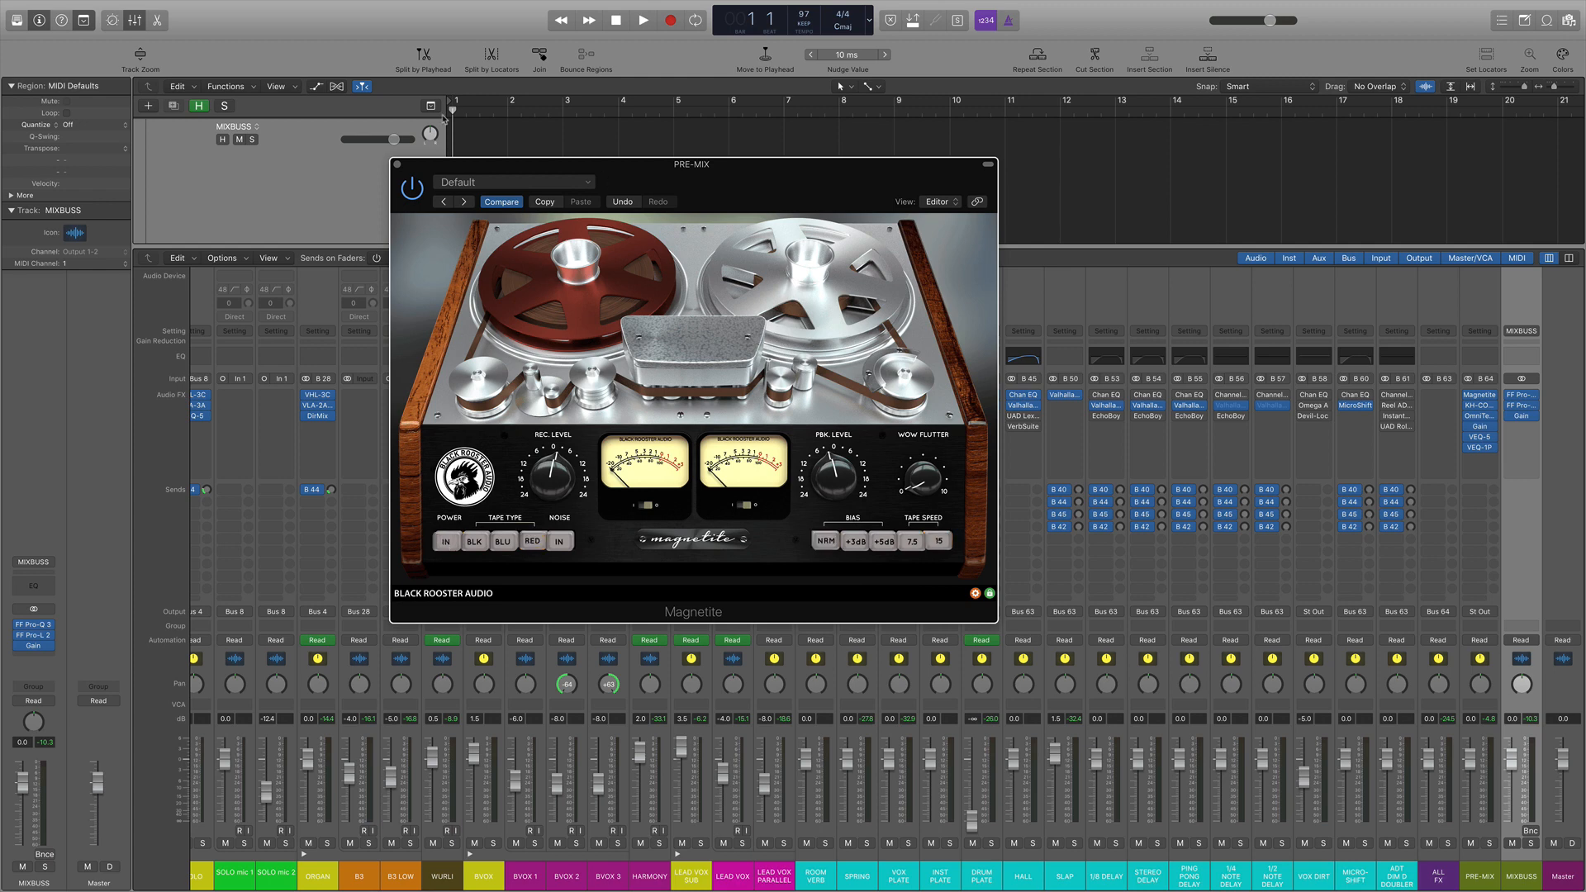
left_click(476, 114)
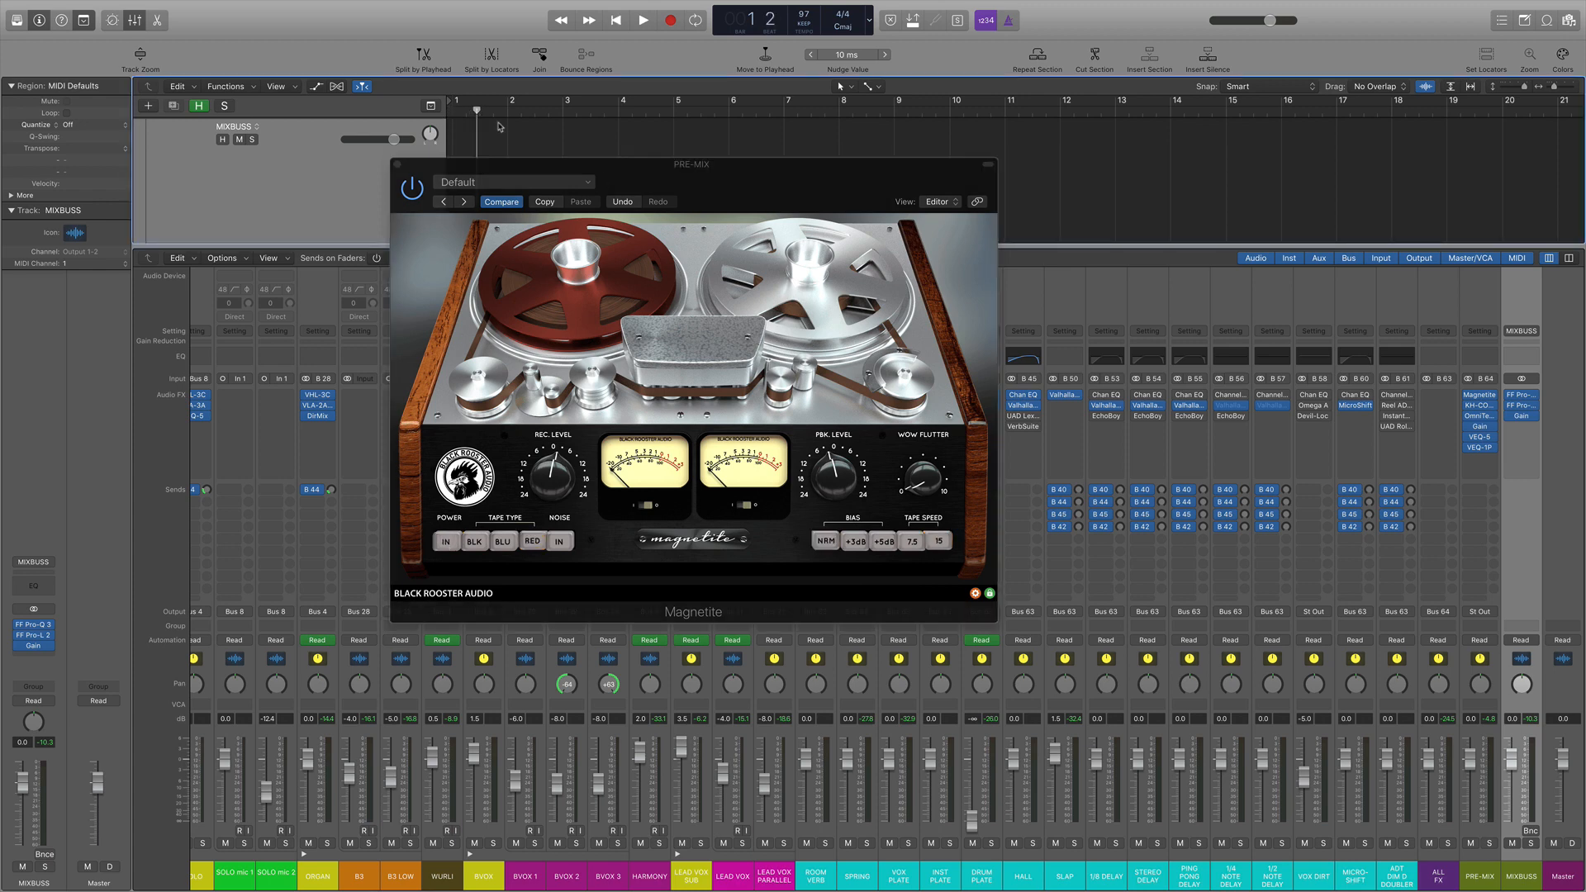
key("space")
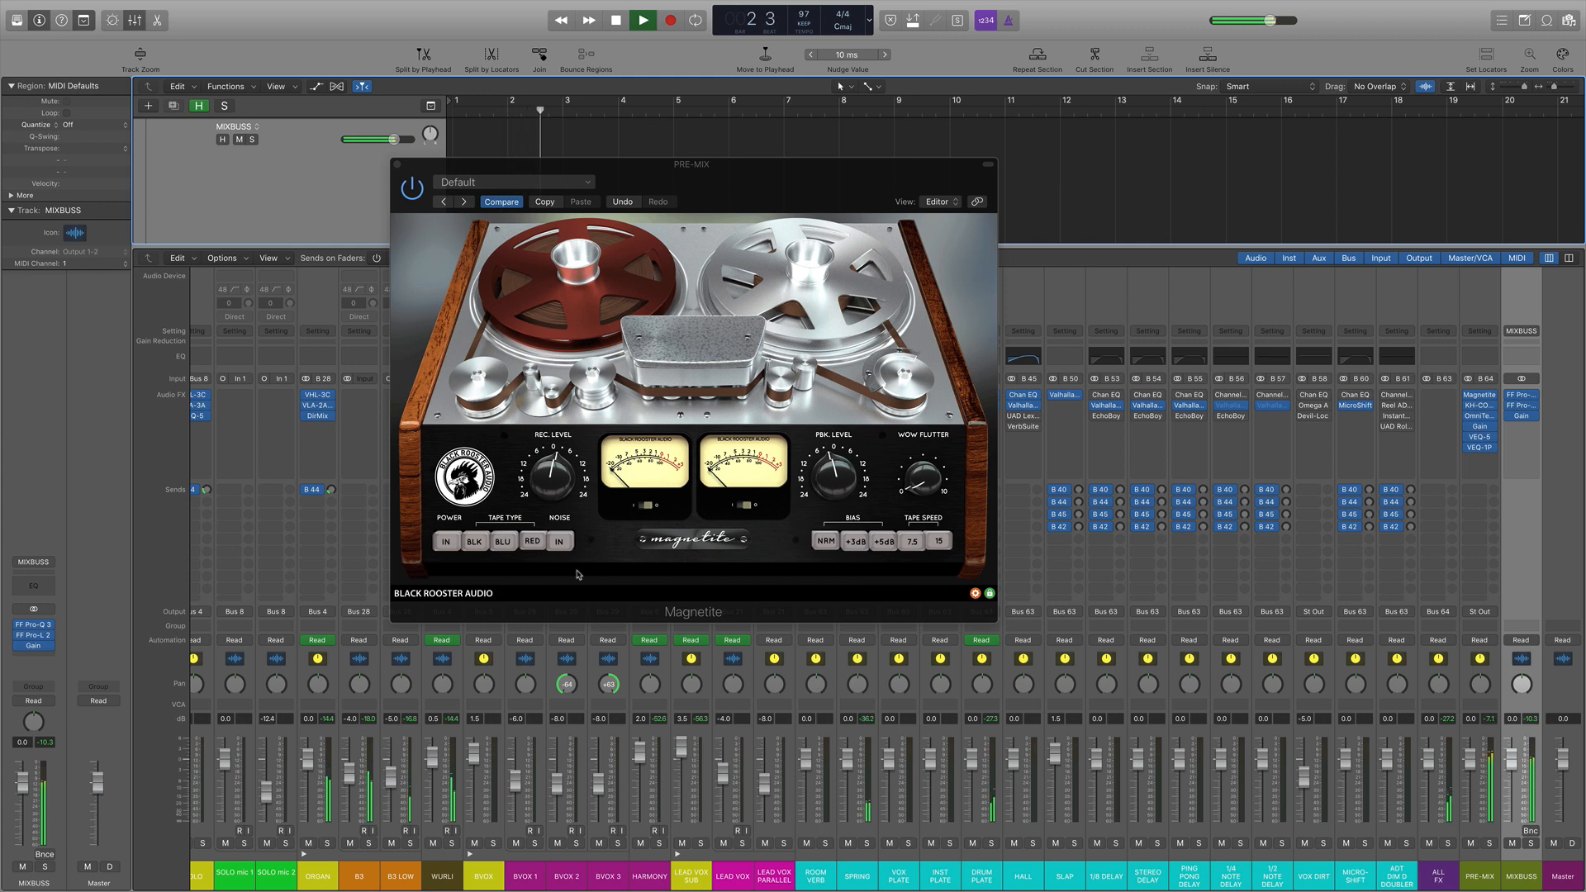
Step: Compare the playing mix with Magnetite's power on and off, leave it on, and stop playback
left_click(446, 542)
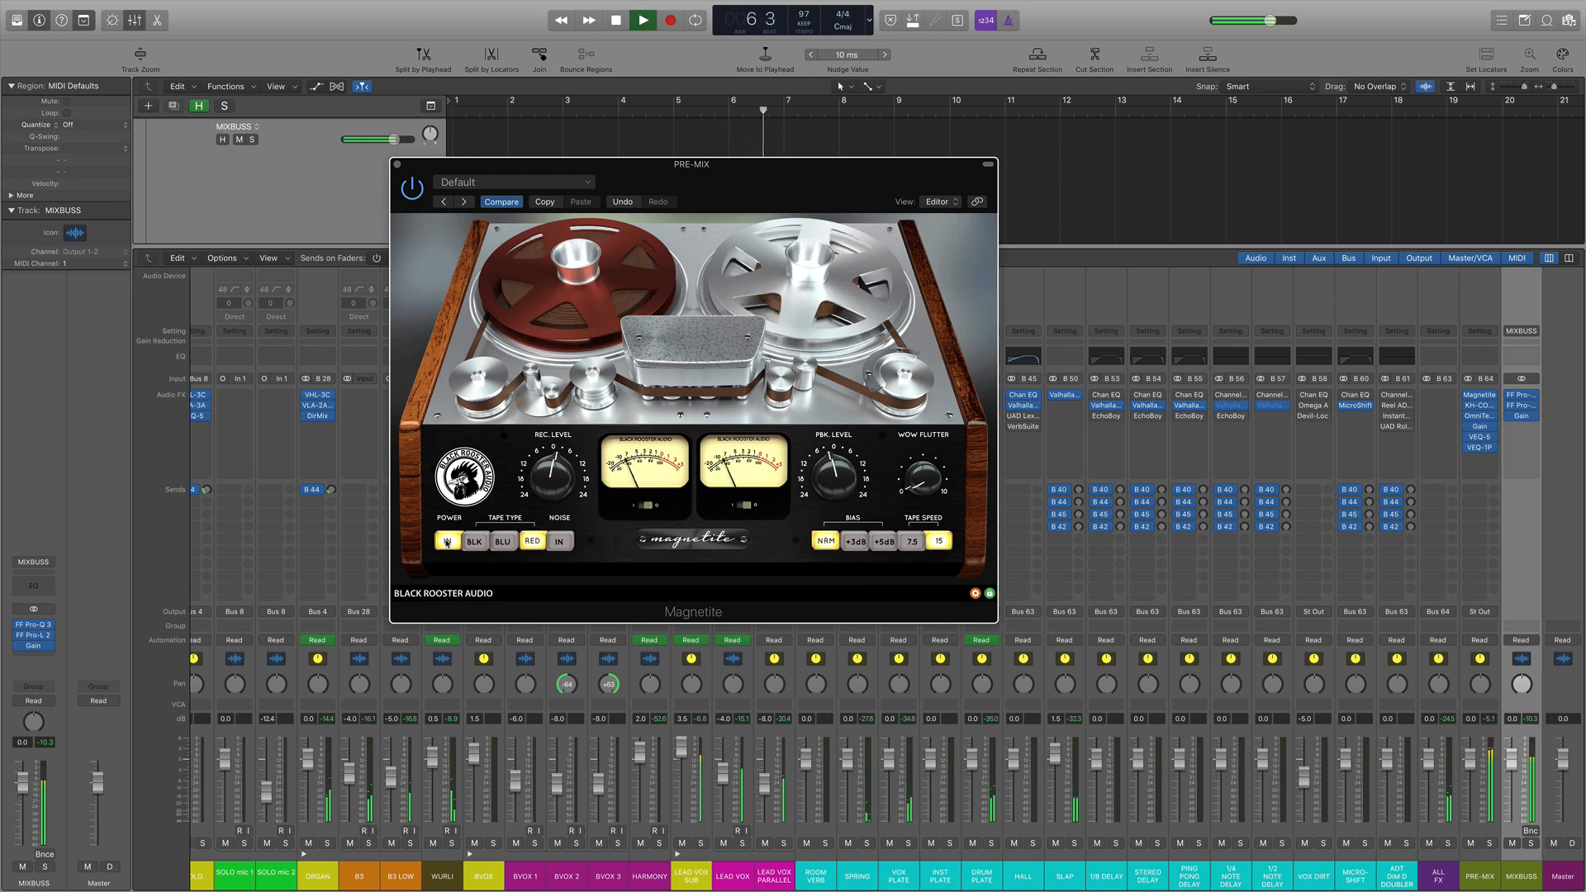
left_click(446, 542)
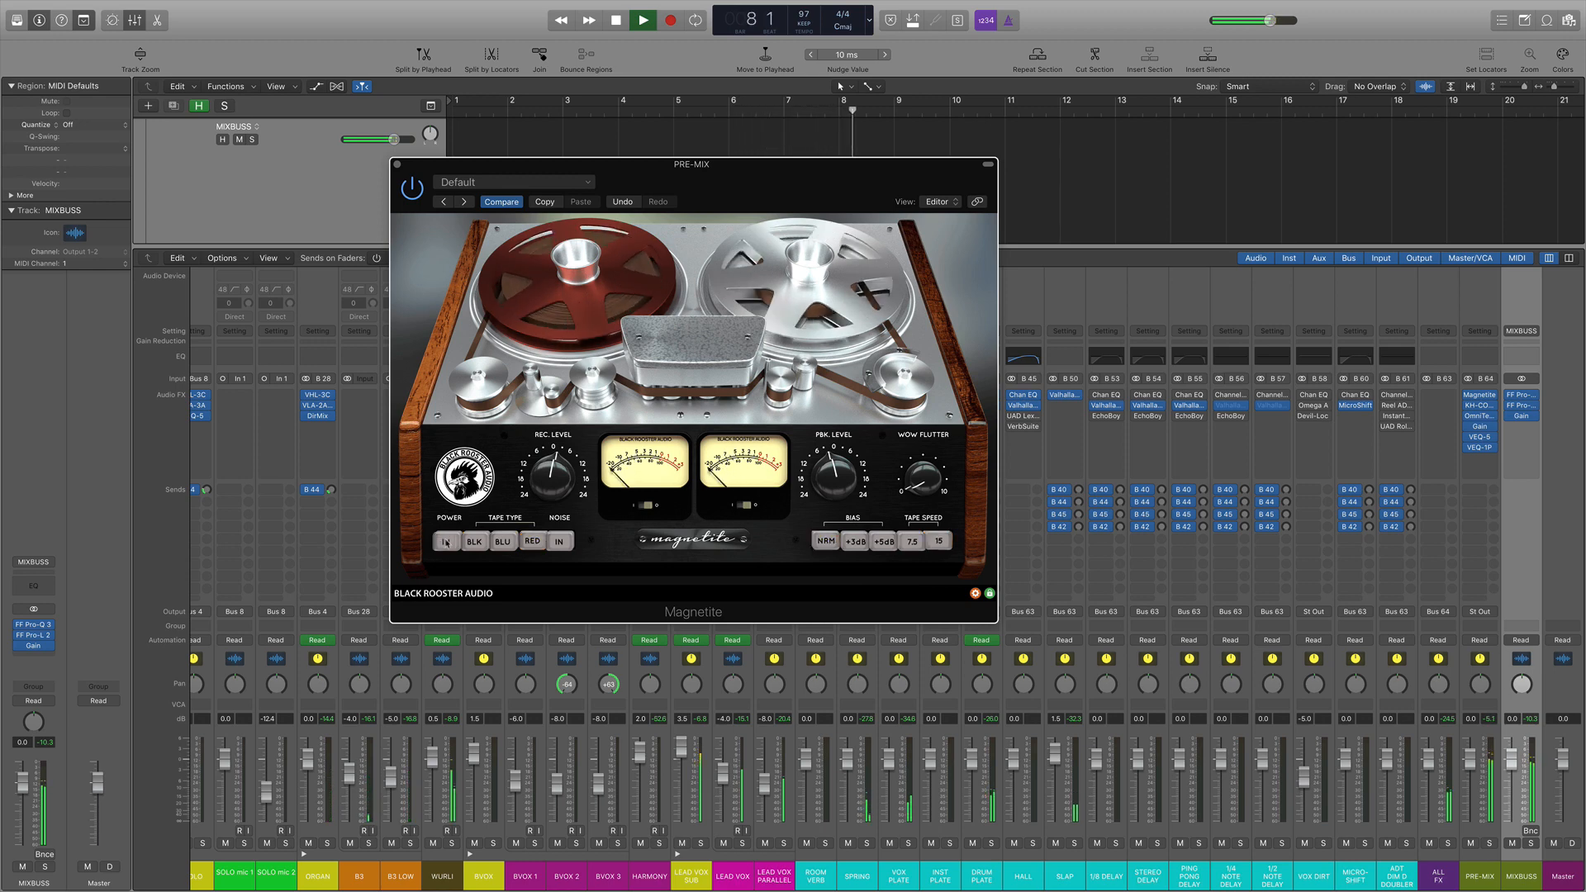
left_click(446, 542)
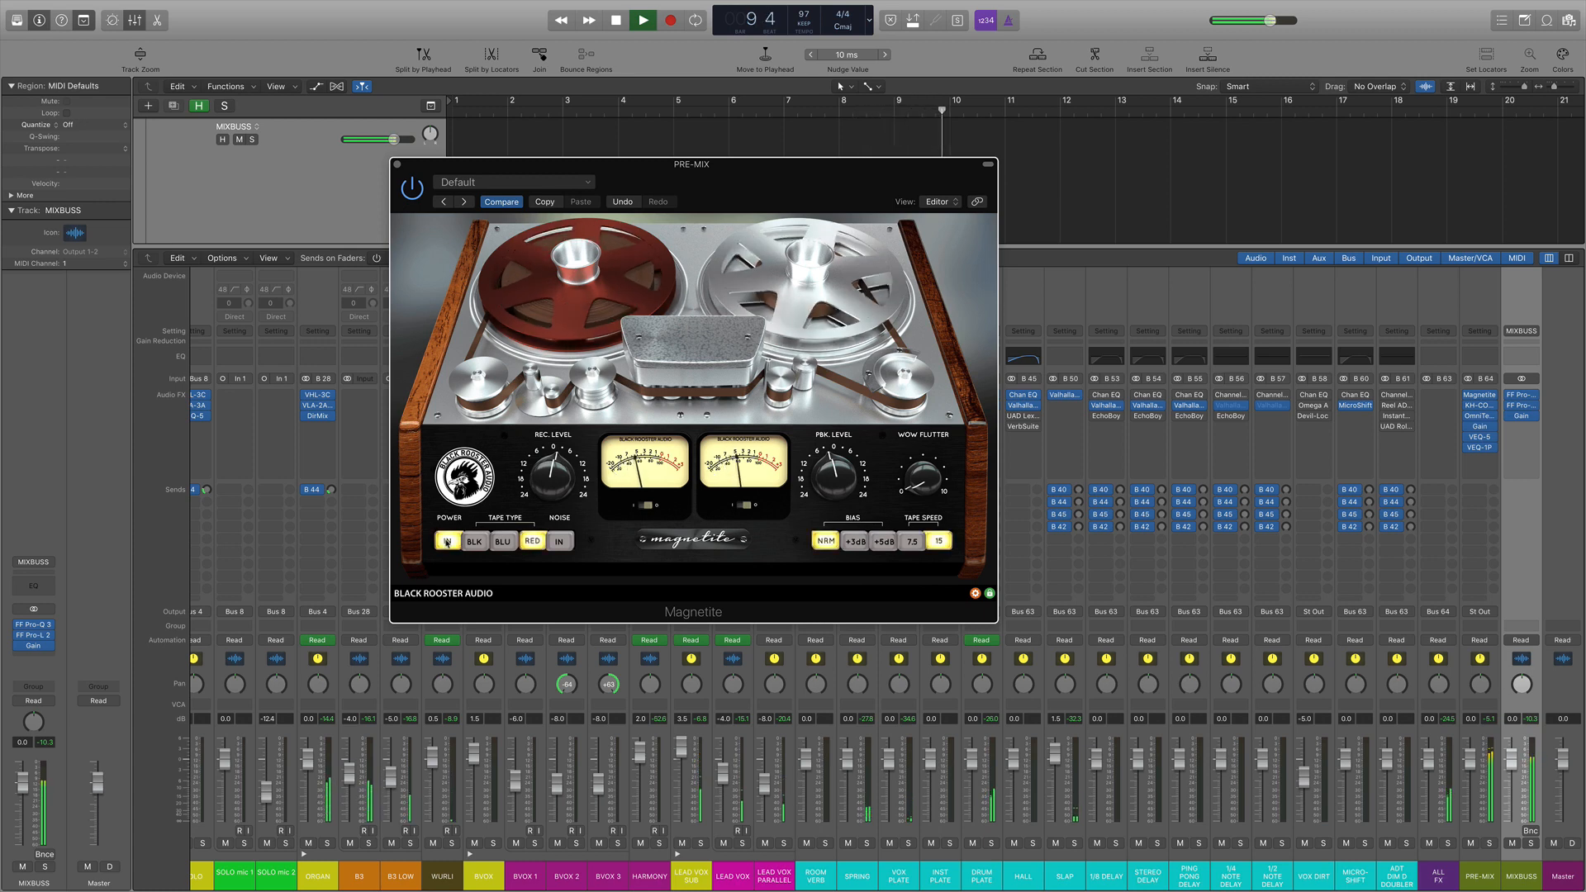
left_click(446, 542)
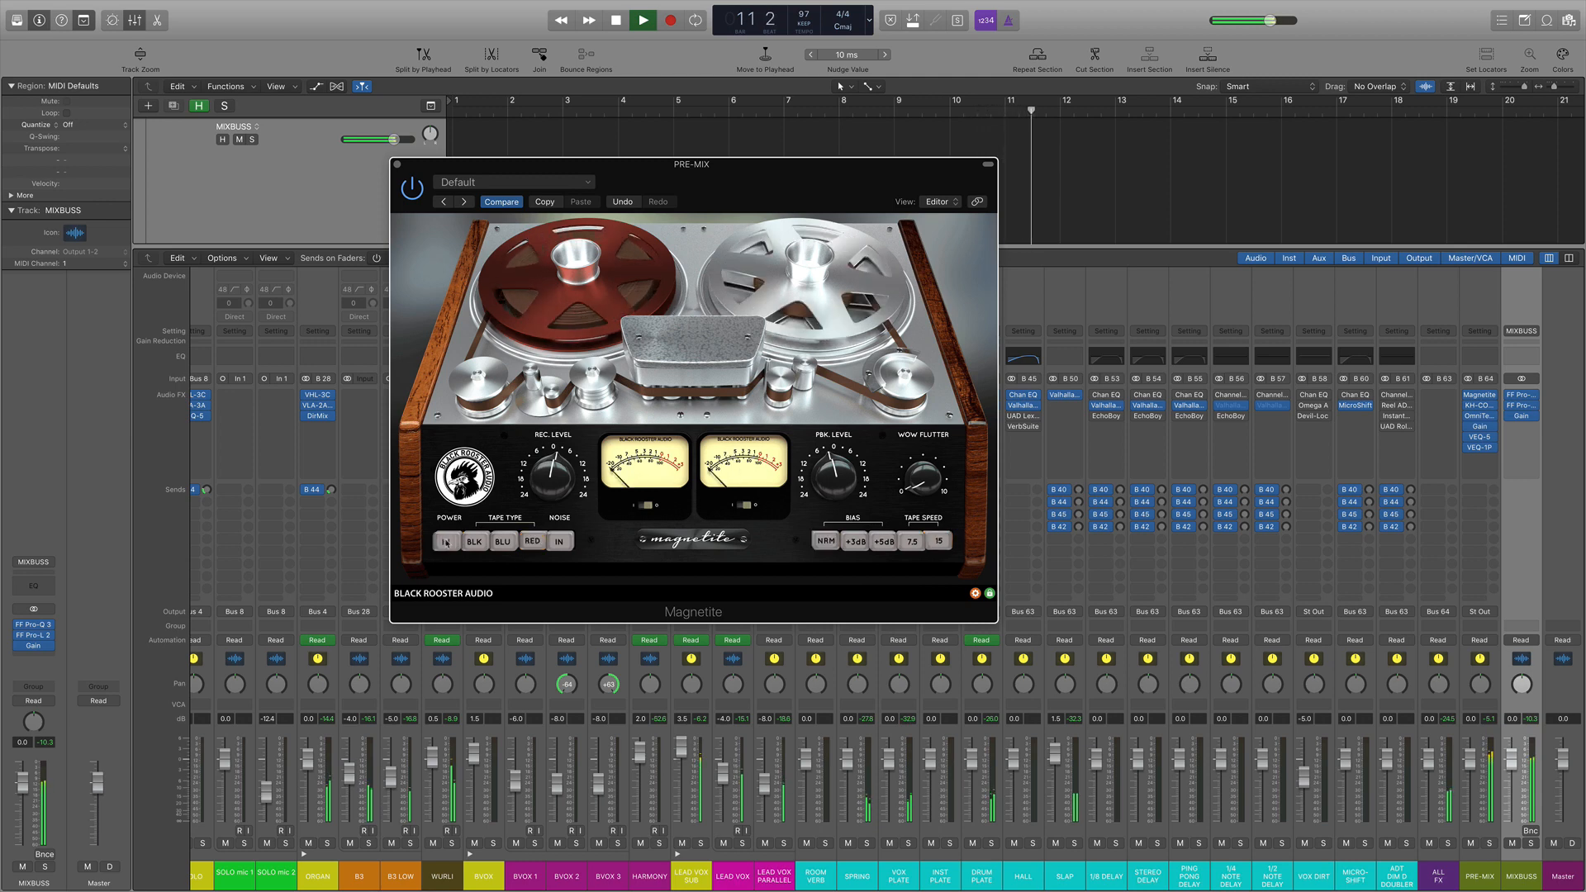
left_click(446, 543)
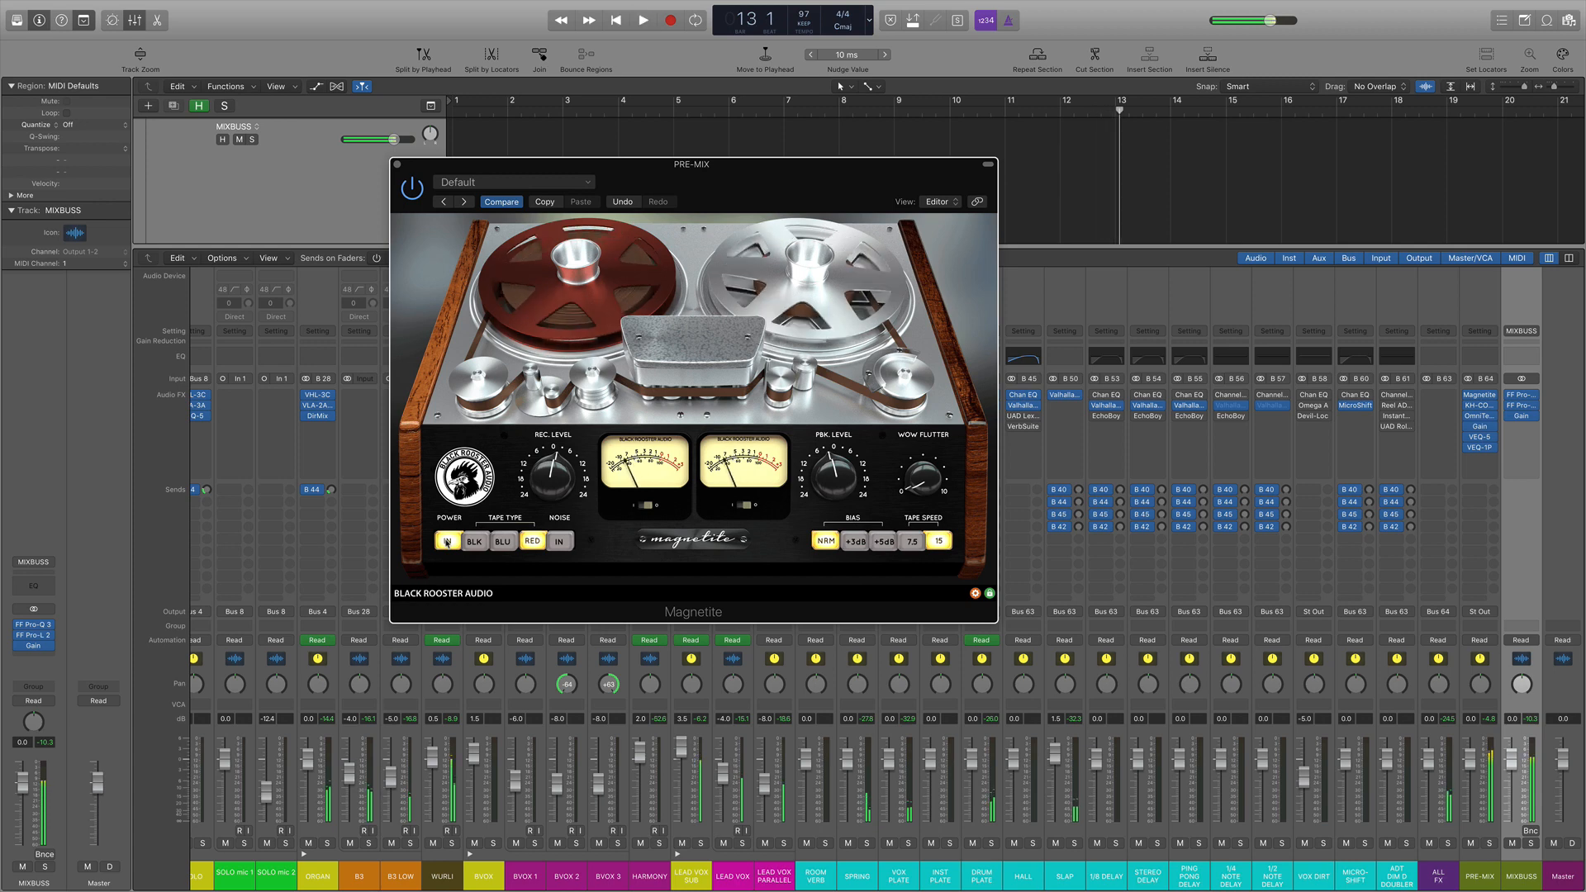
key("space")
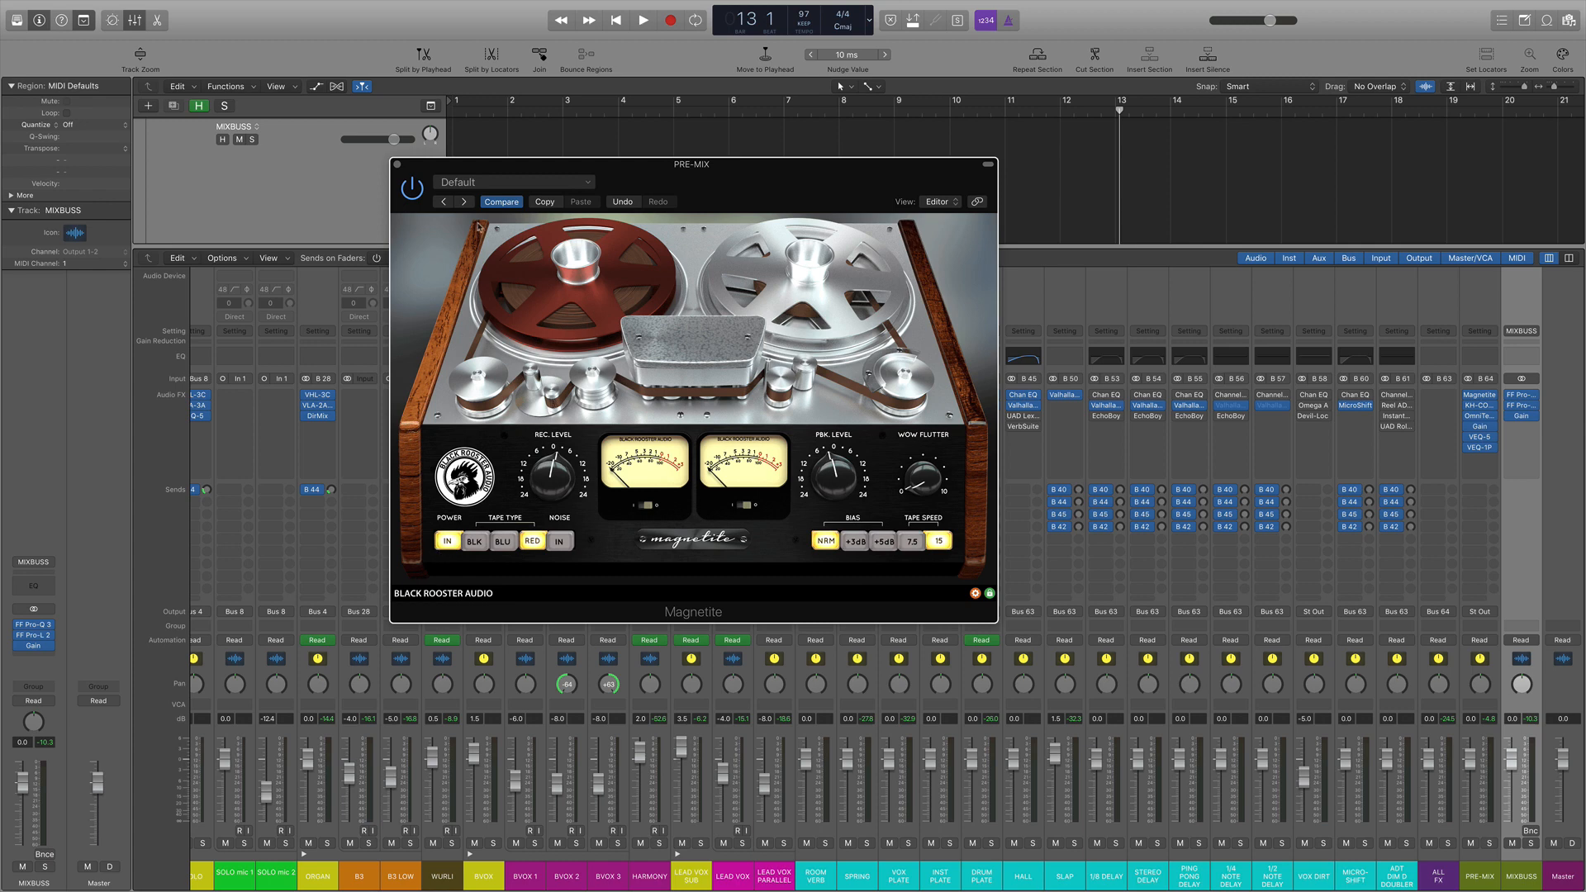
Step: Close Magnetite, open KH-COMP1 on PRE-MIX, and place its window over the middle of the mixer
left_click(397, 167)
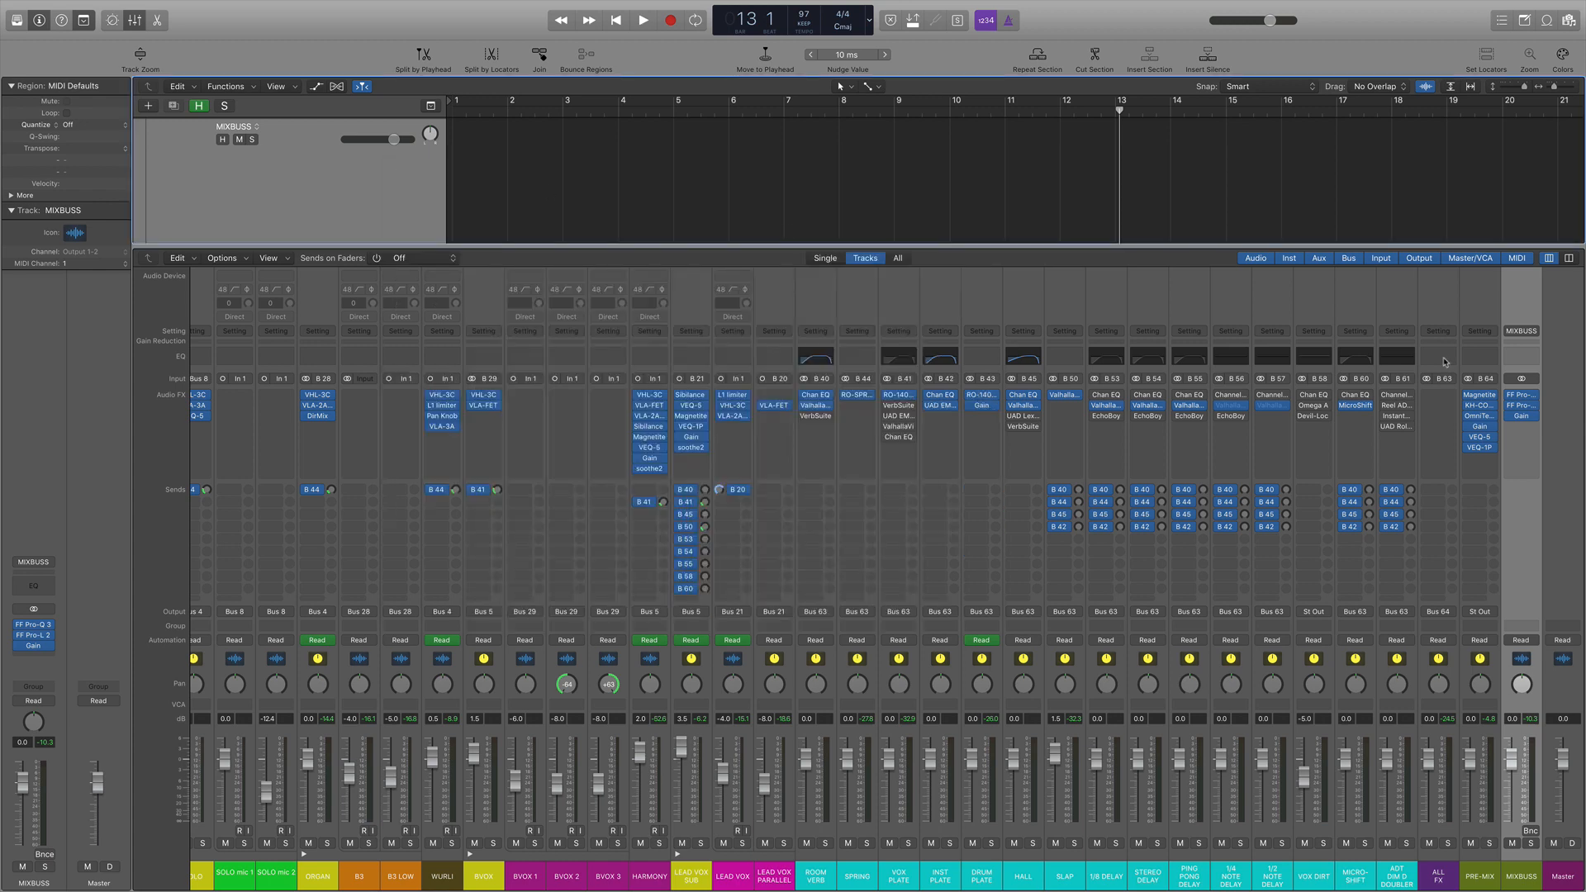
left_click(1479, 405)
left_click_drag(812, 224, 859, 312)
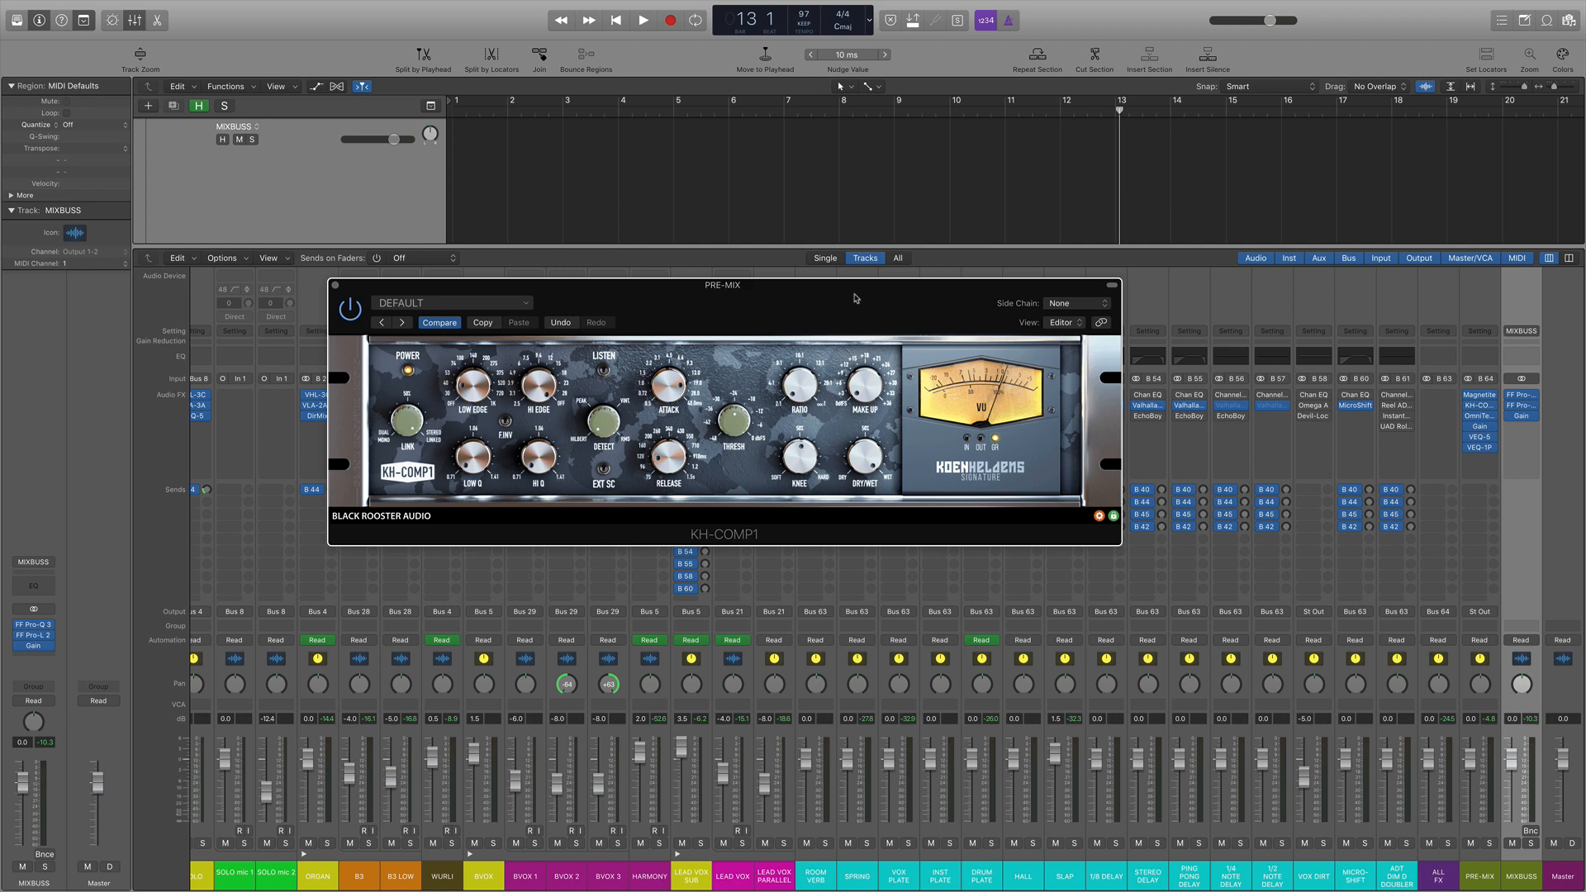
left_click_drag(860, 303, 885, 294)
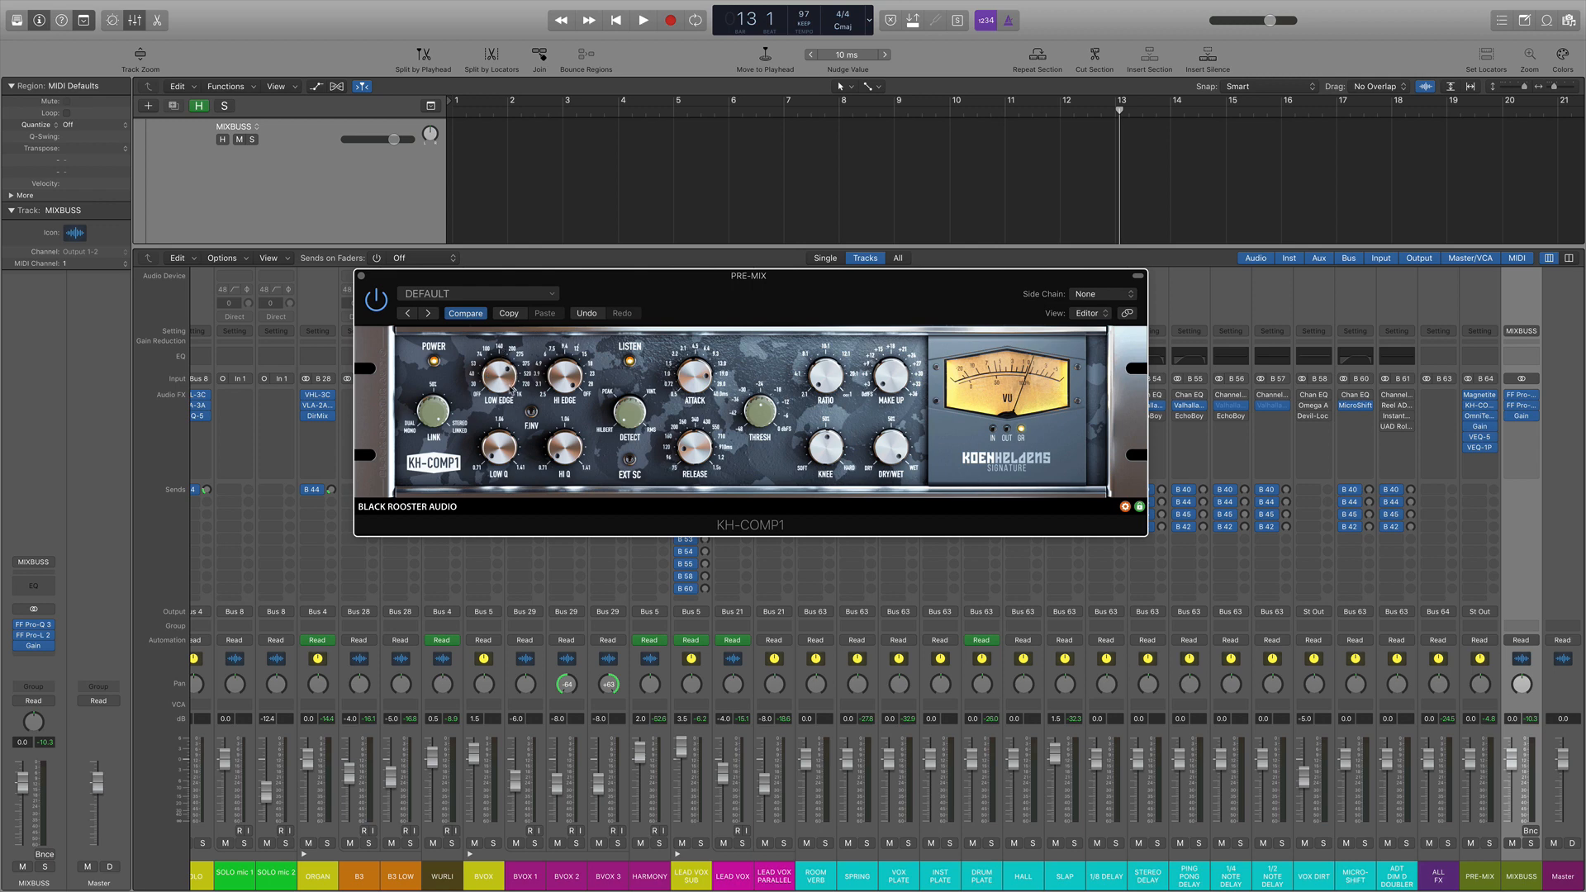
Step: Audition two passages through PRE-MIX's KH-COMP1 with its Listen switch on, stopping after each
key("space")
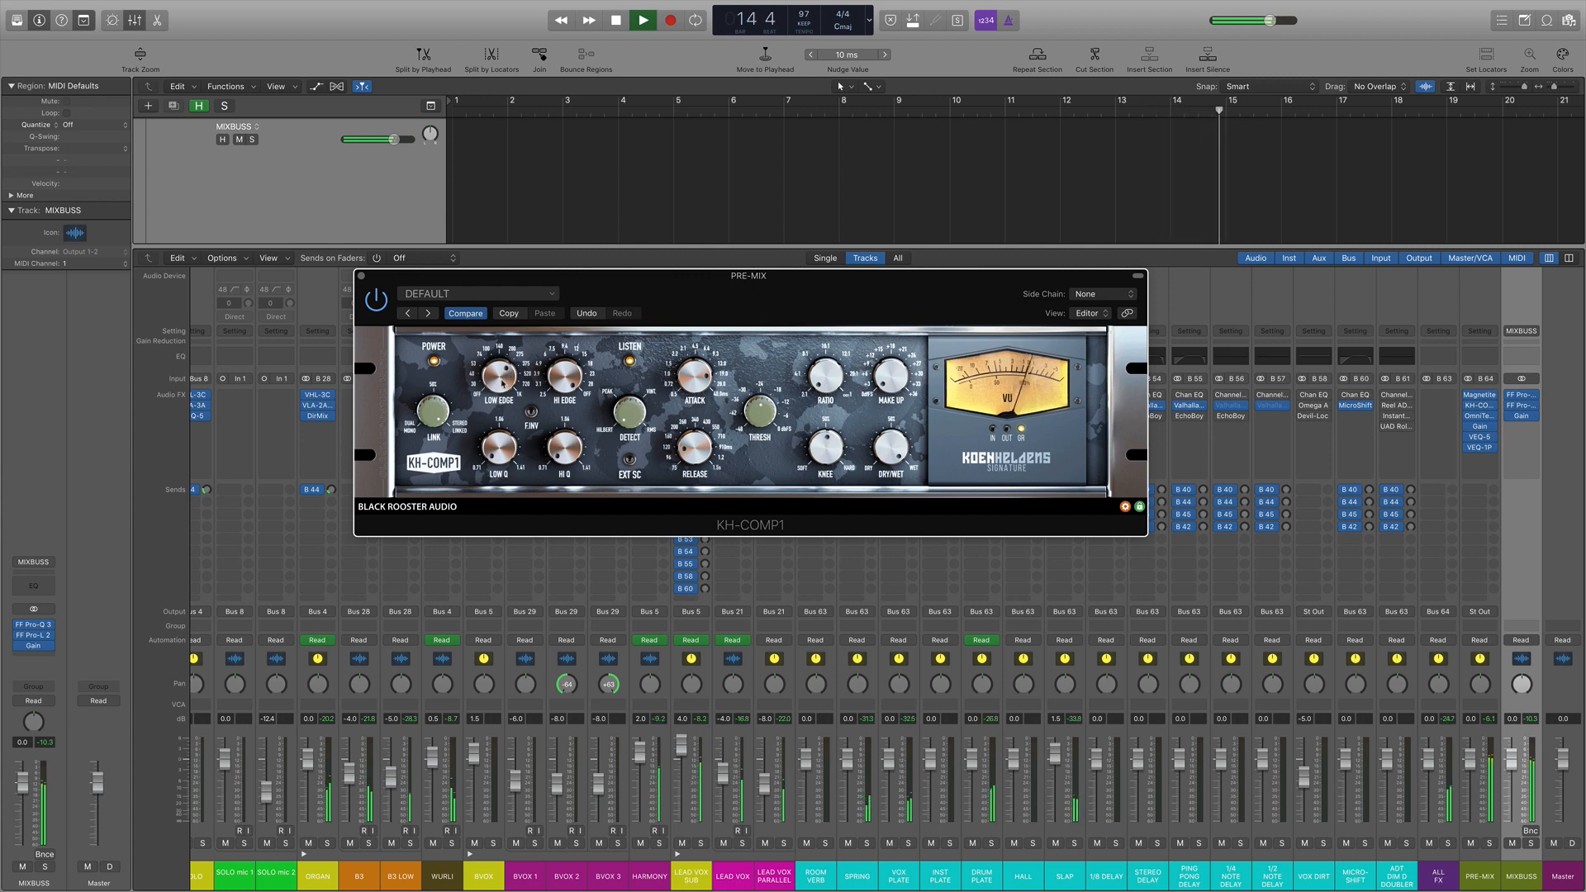
key("space")
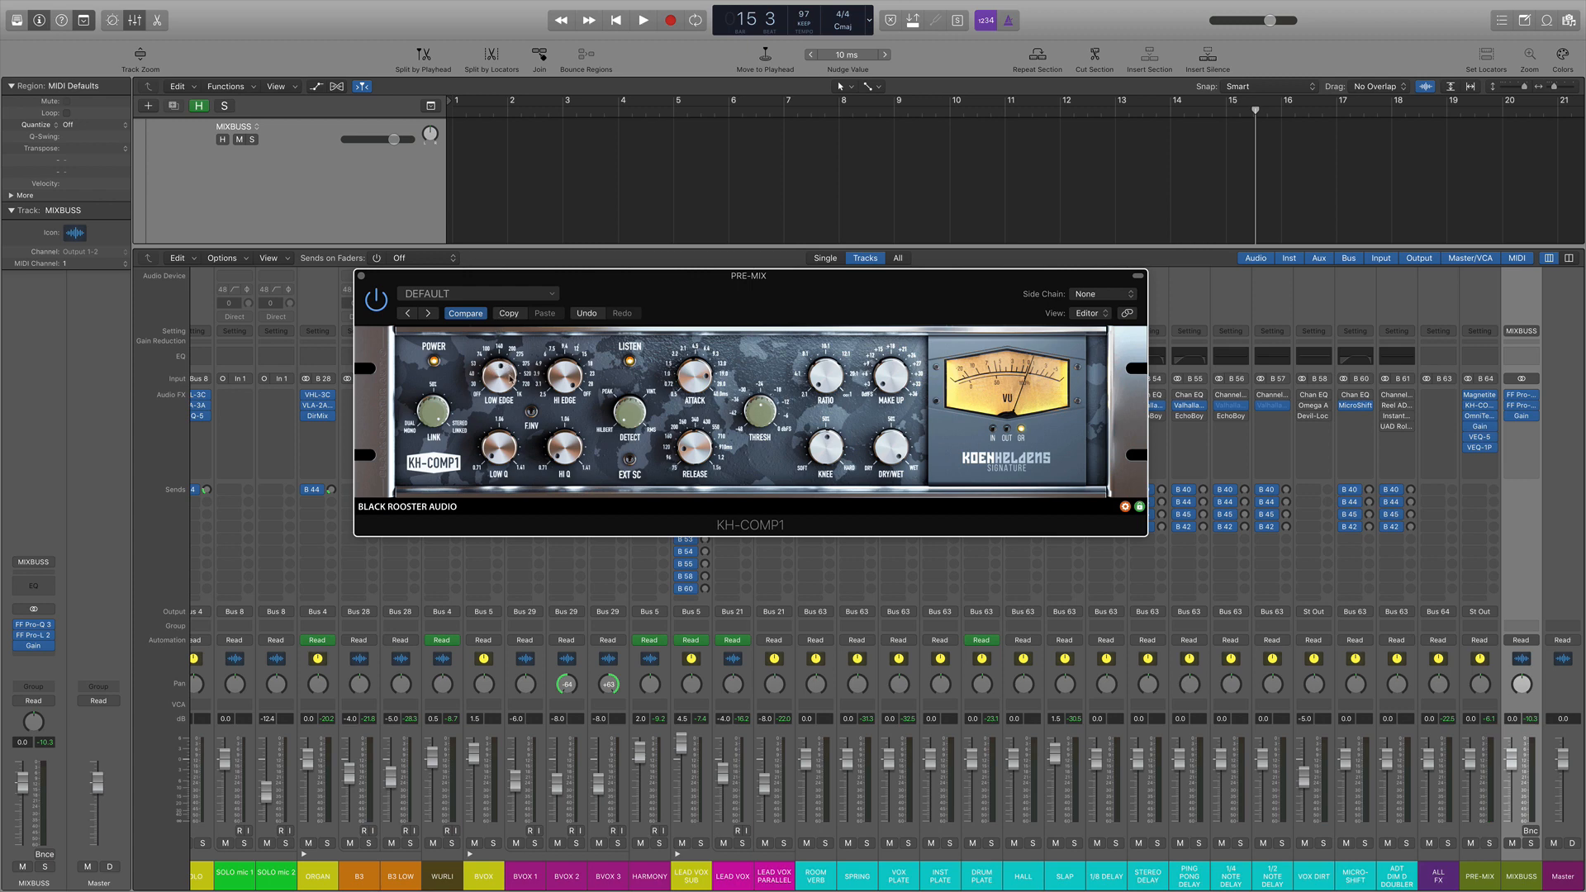
key("space")
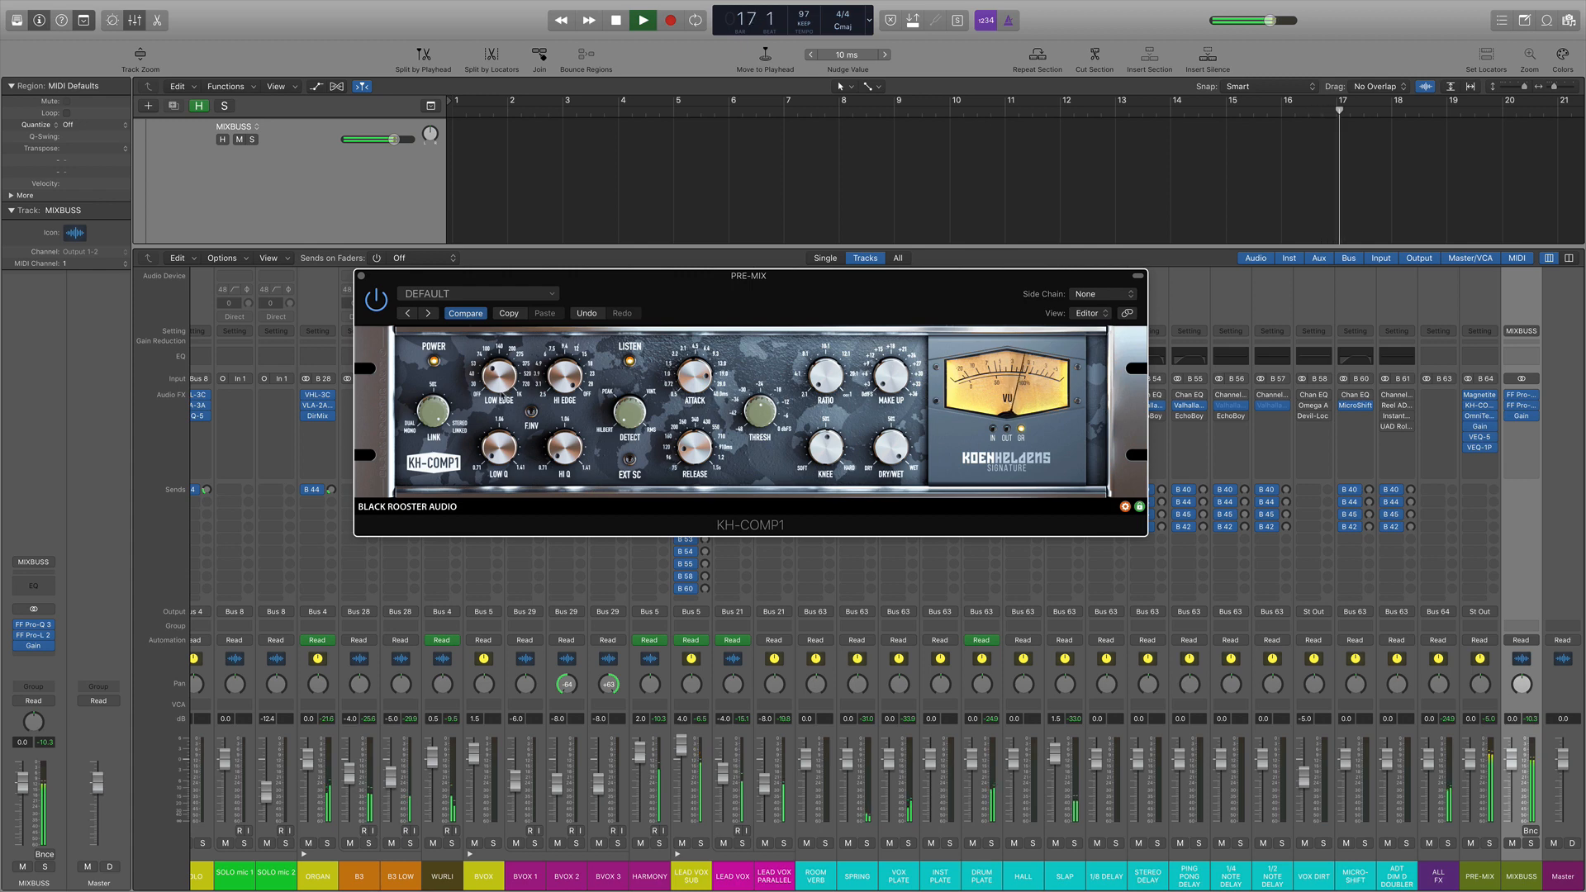
key("space")
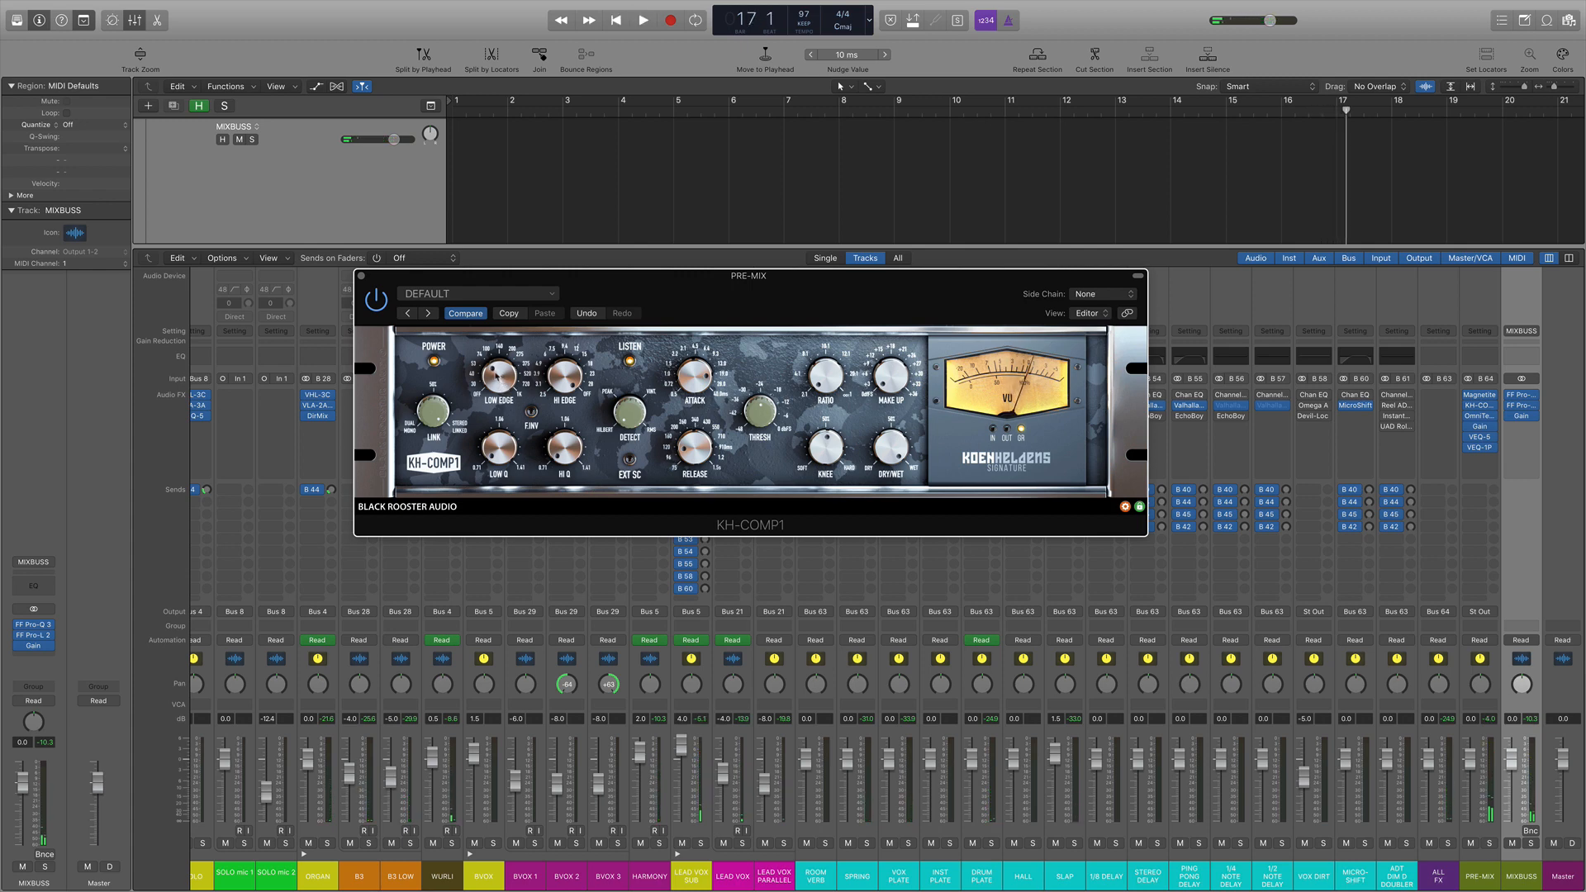
Step: Audition one more passage through PRE-MIX's KH-COMP1 with Listen on, stop playback, and switch Listen off
key("space")
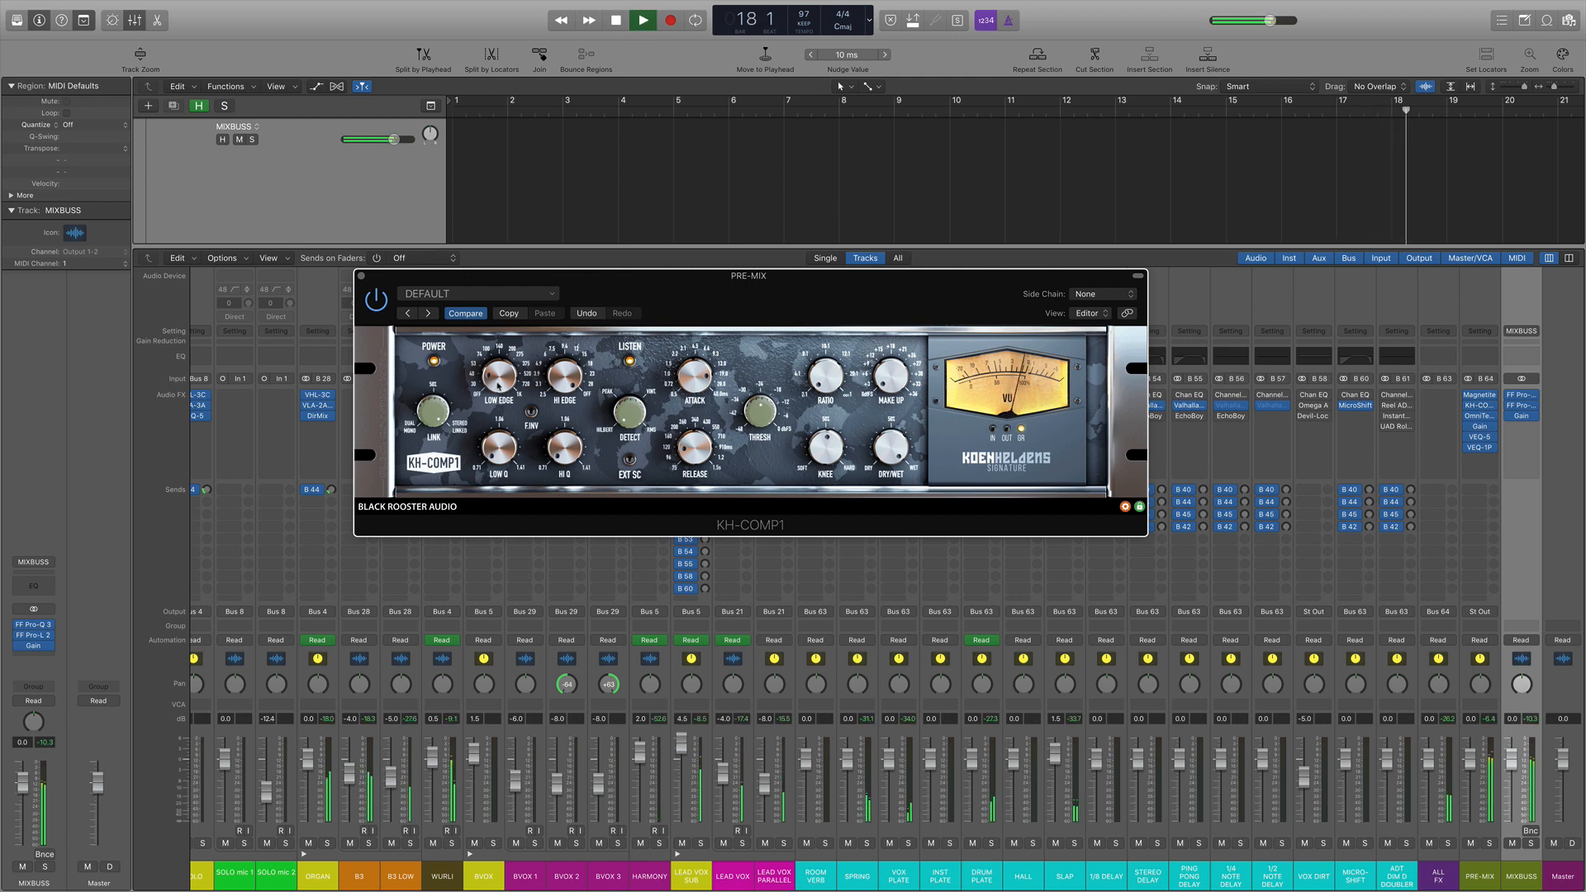
key("space")
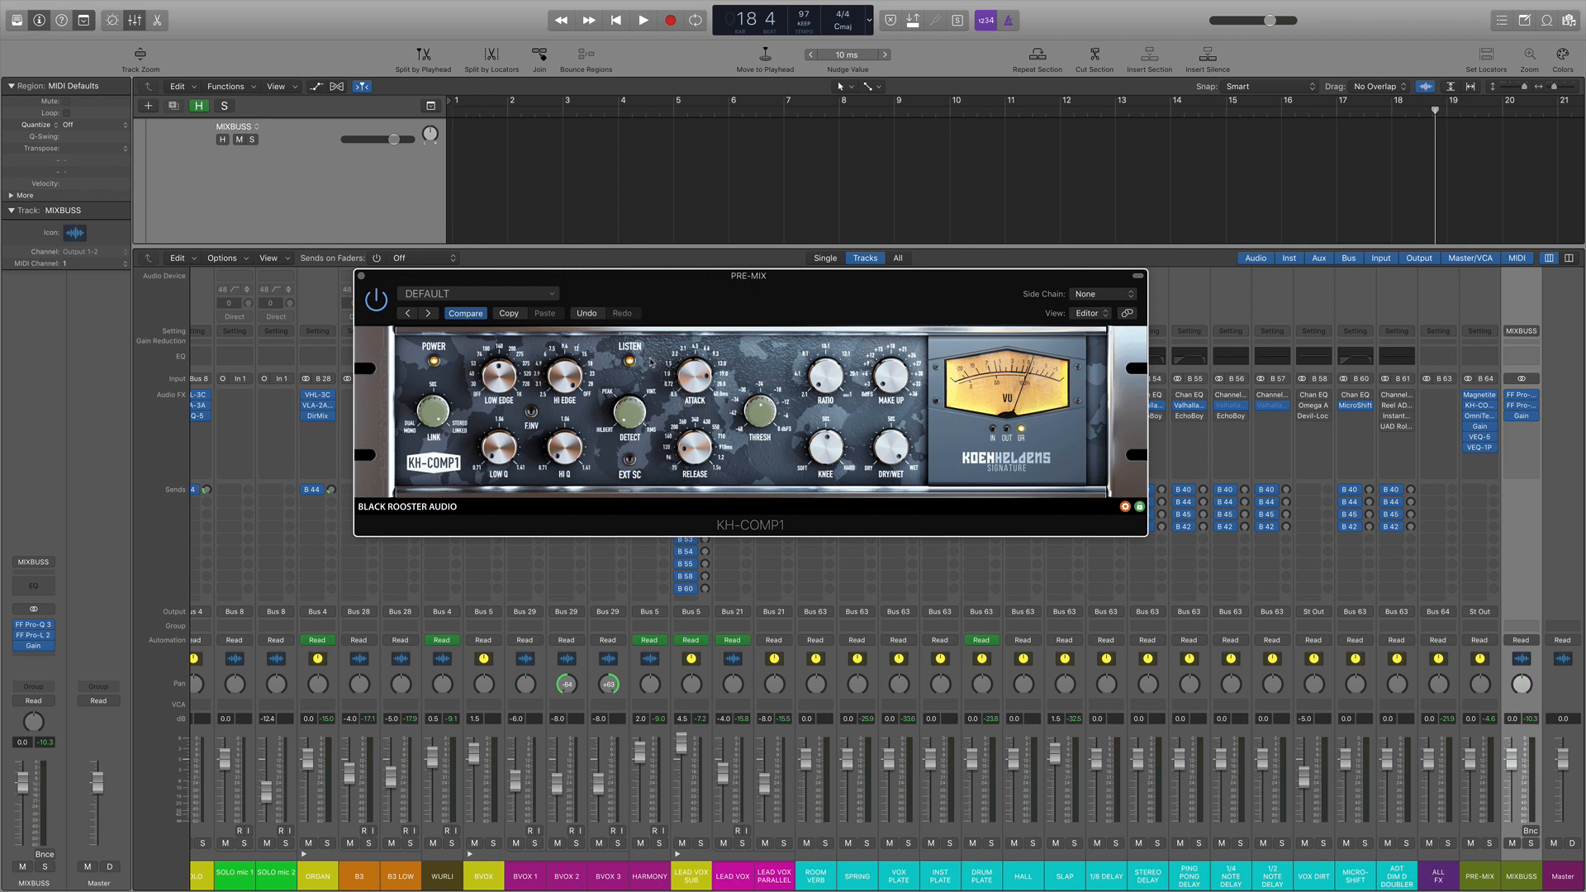
left_click(629, 361)
Step: Play the mix, compare it with KH-COMP1's power off and on twice, leave it on, and stop playback
key("space")
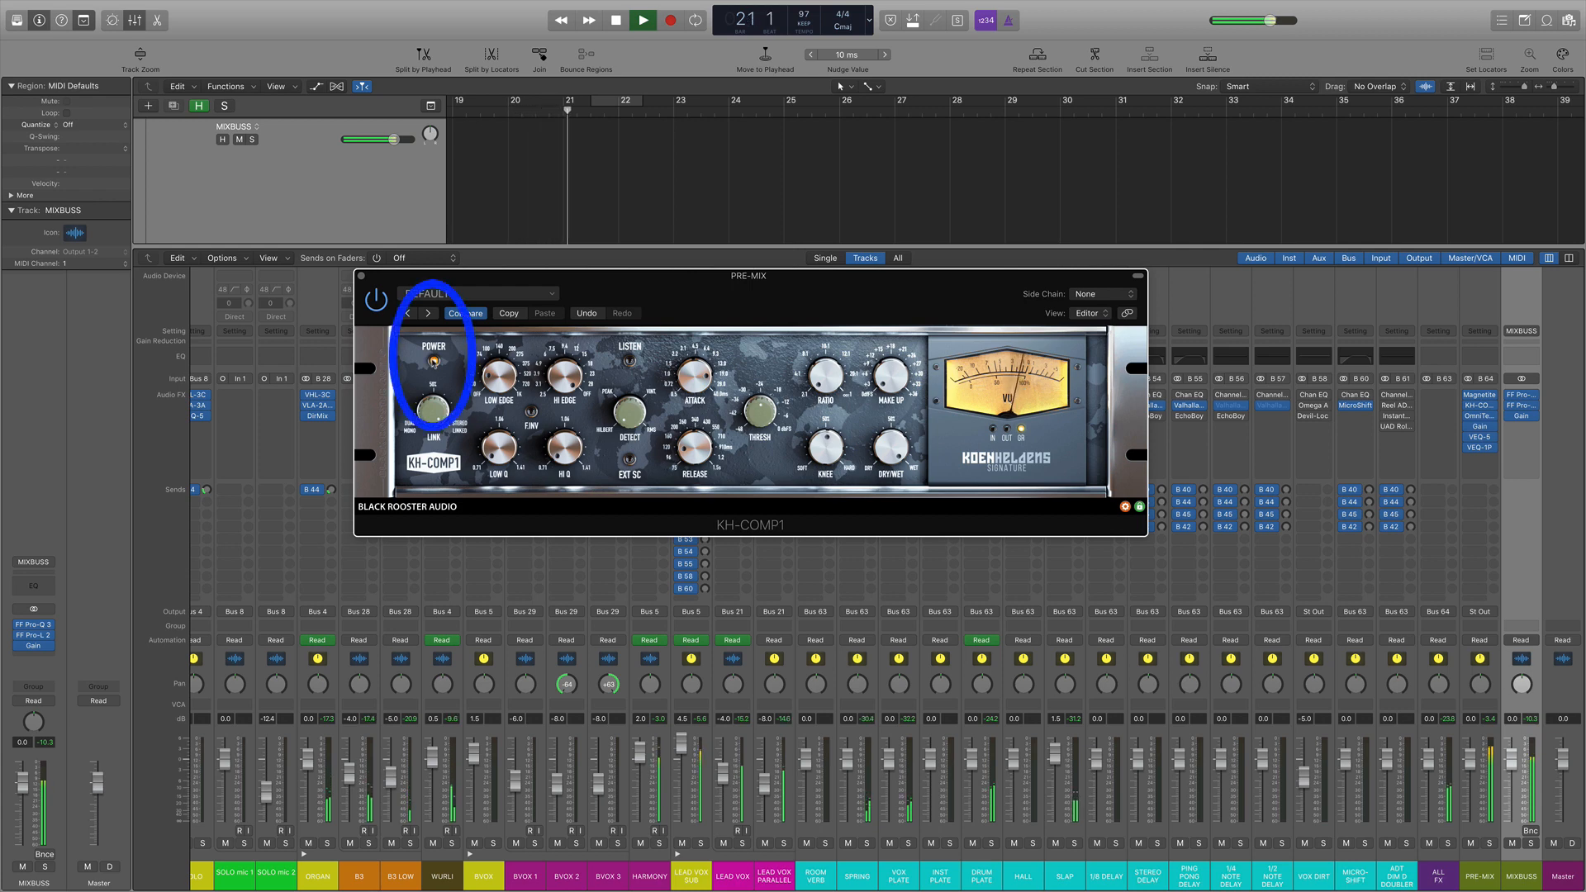
left_click(433, 361)
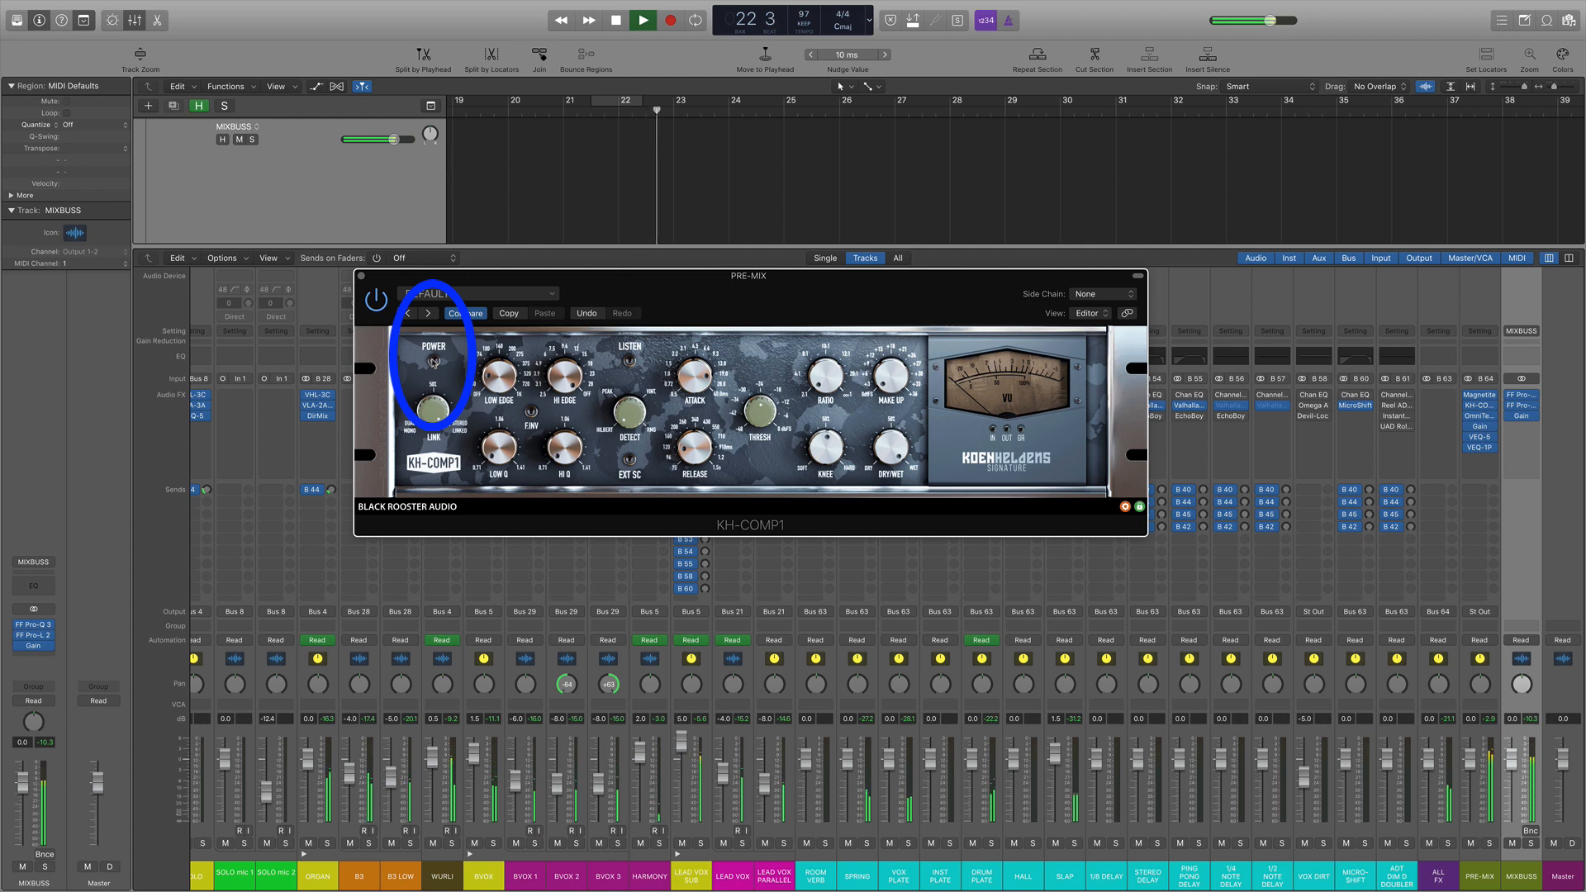
left_click(433, 361)
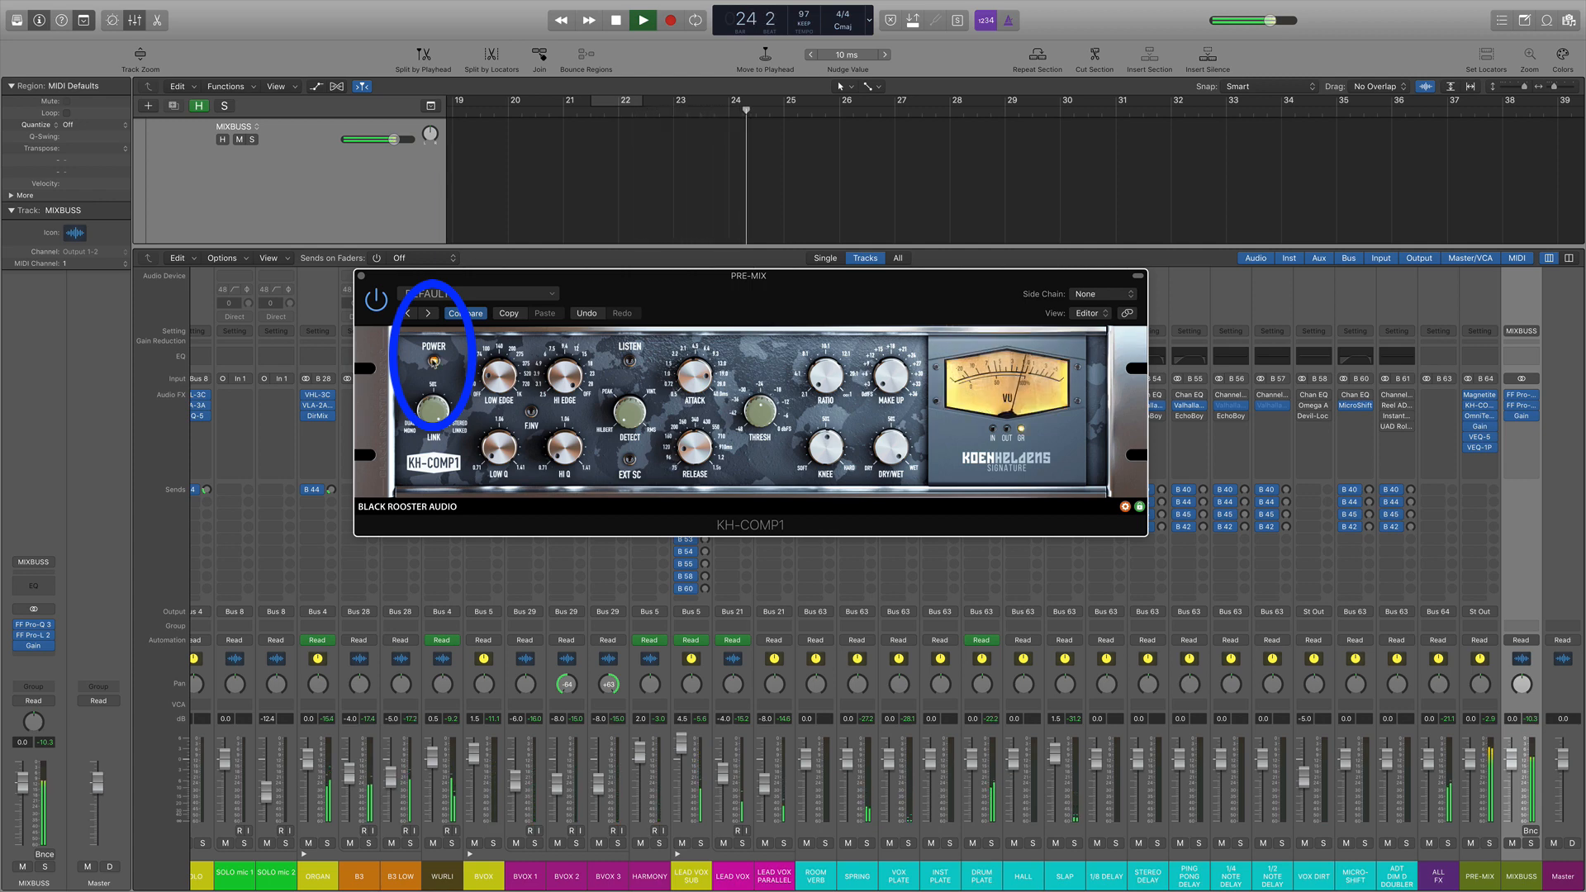
left_click(434, 361)
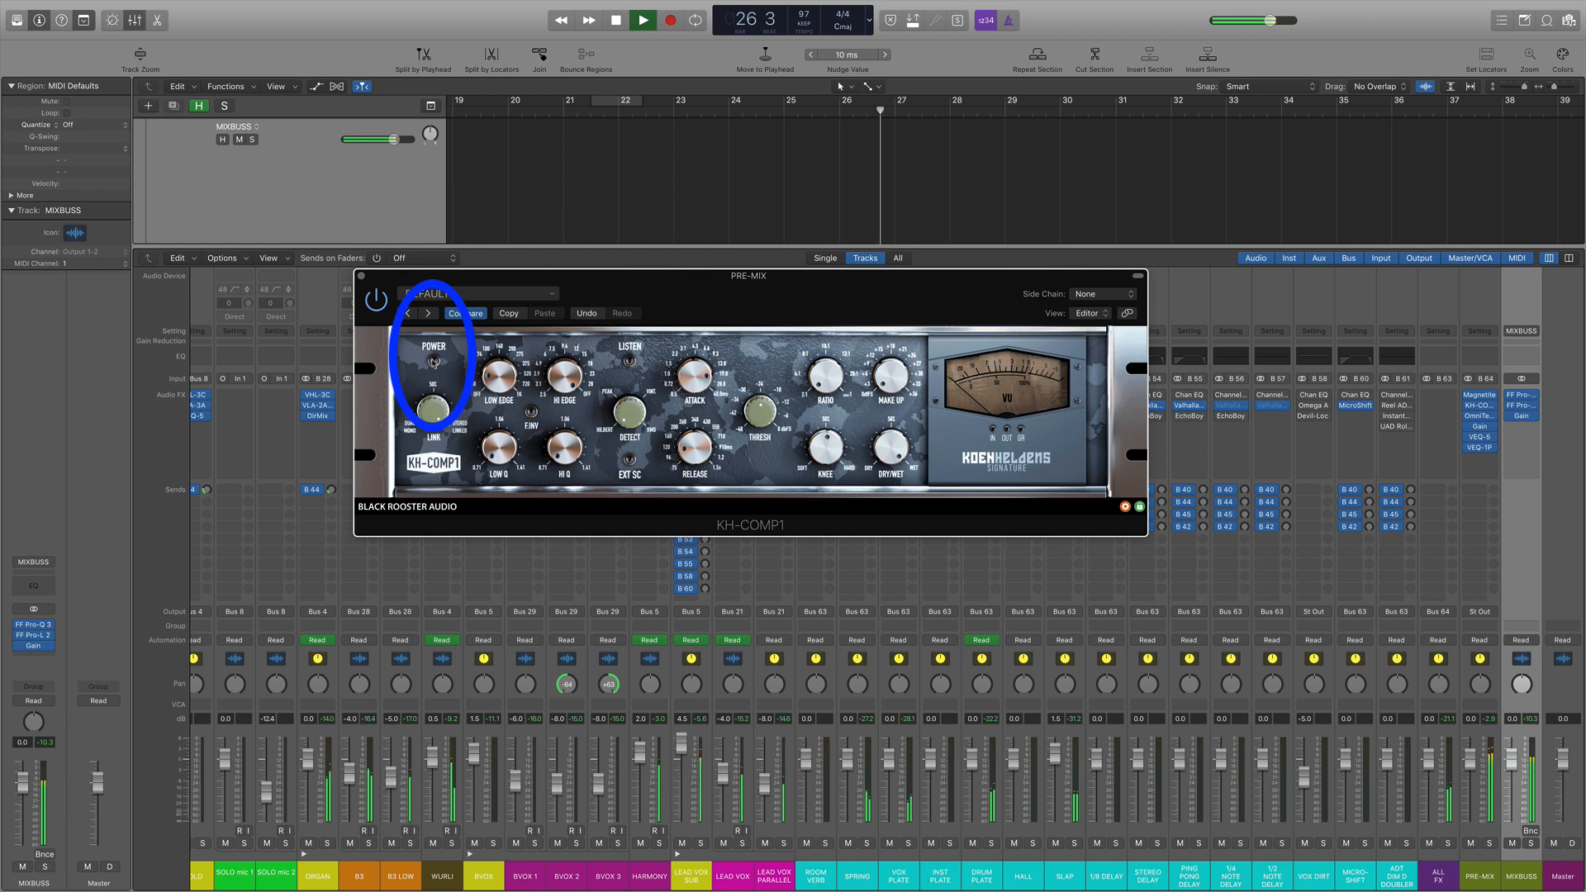
left_click(434, 361)
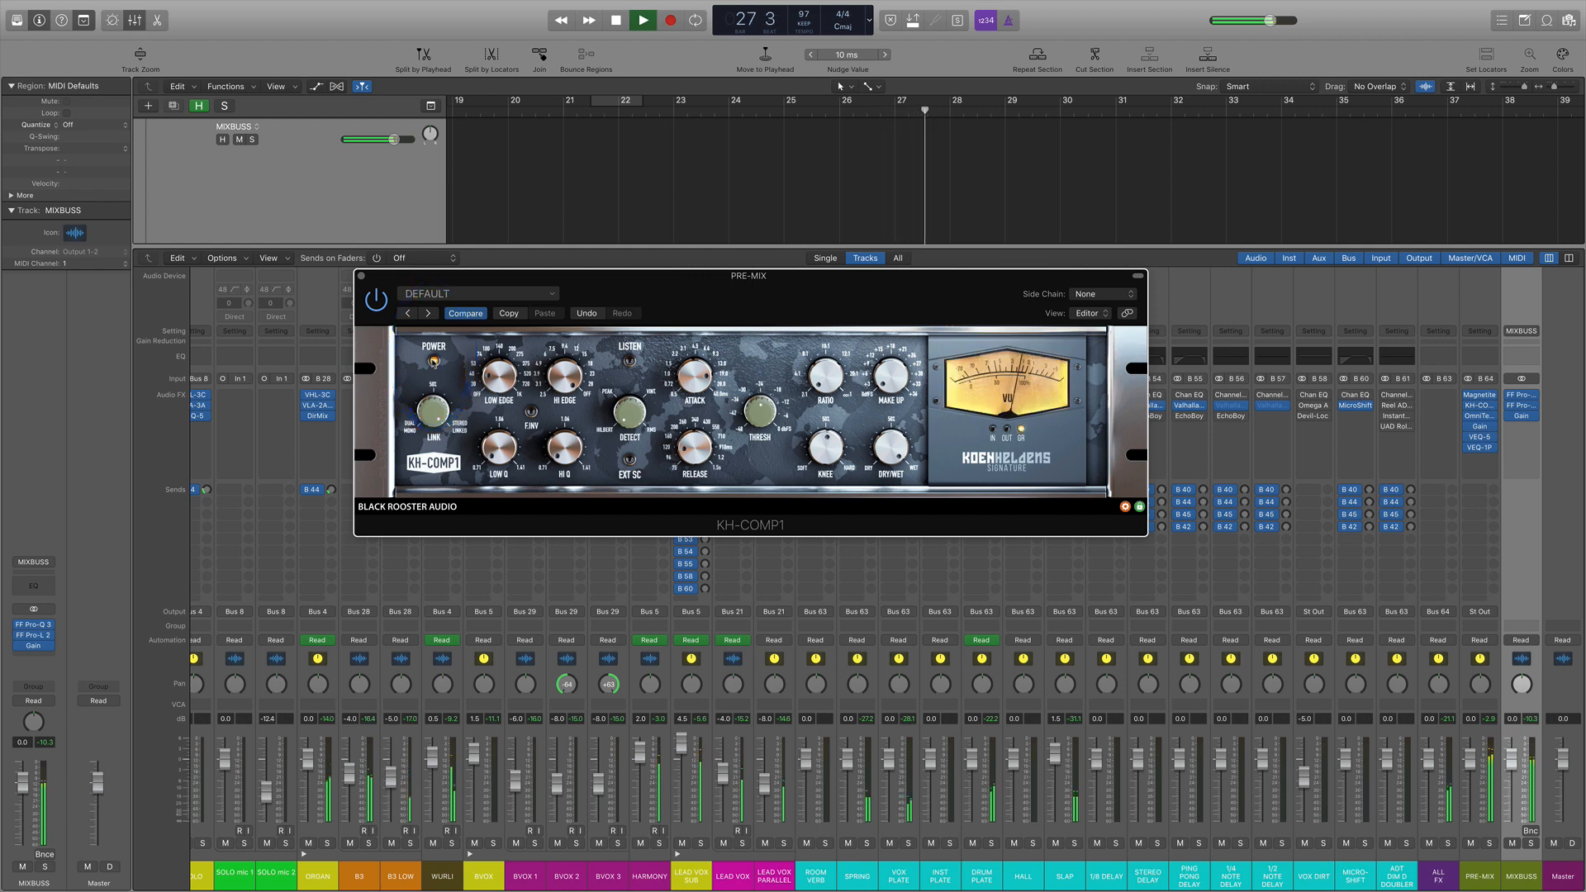
key("space")
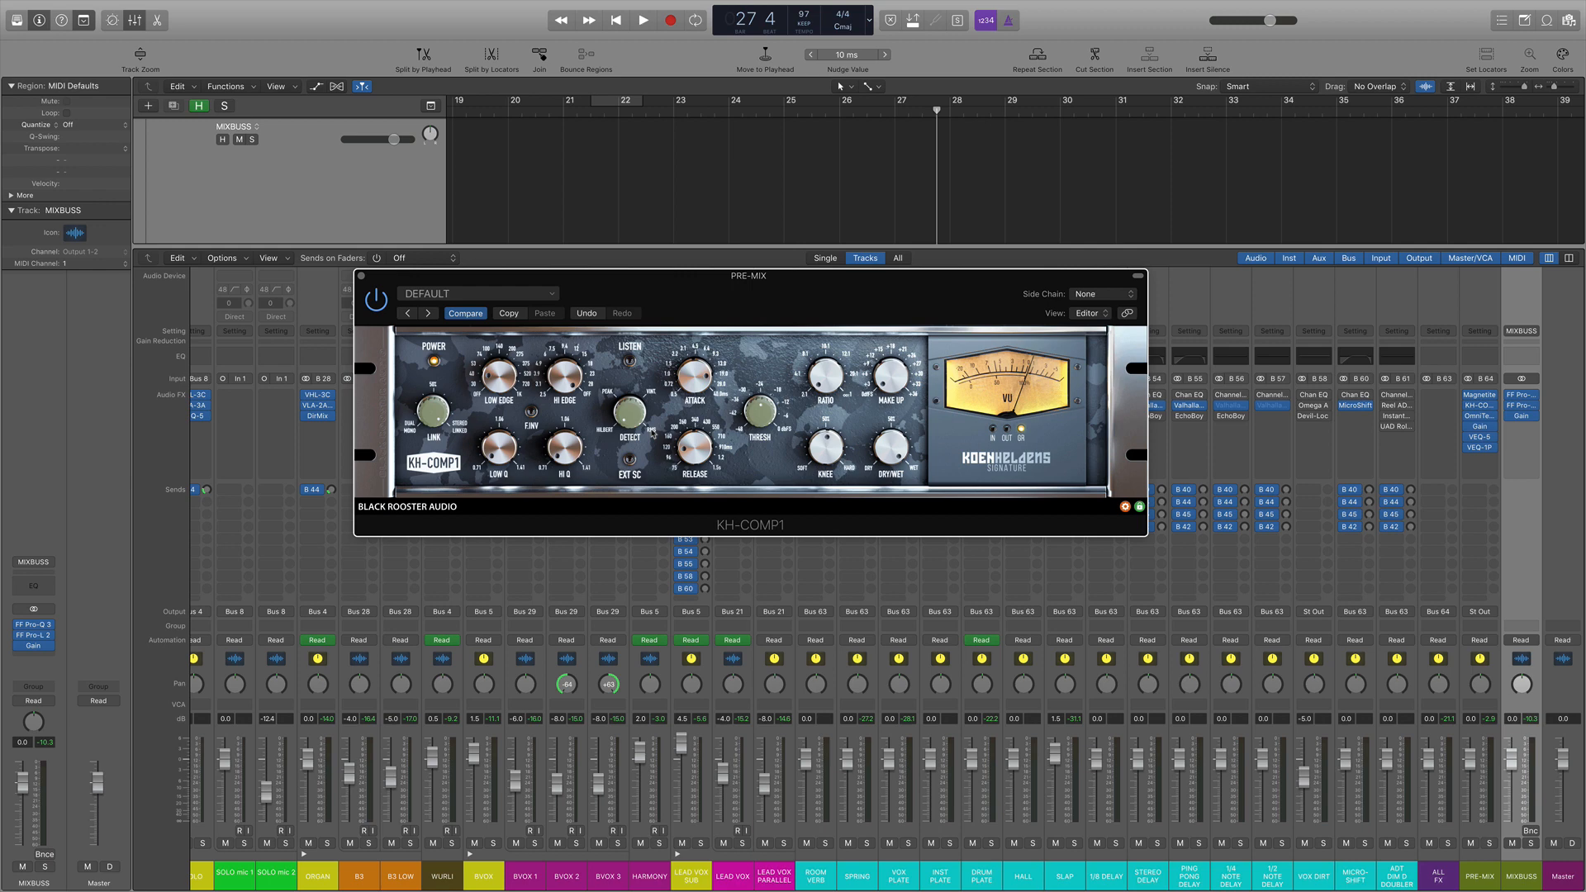
Step: Close KH-COMP1, open OmniTec-67A on PRE-MIX over the middle of the mixer, and return the playhead to bar 1
left_click(361, 276)
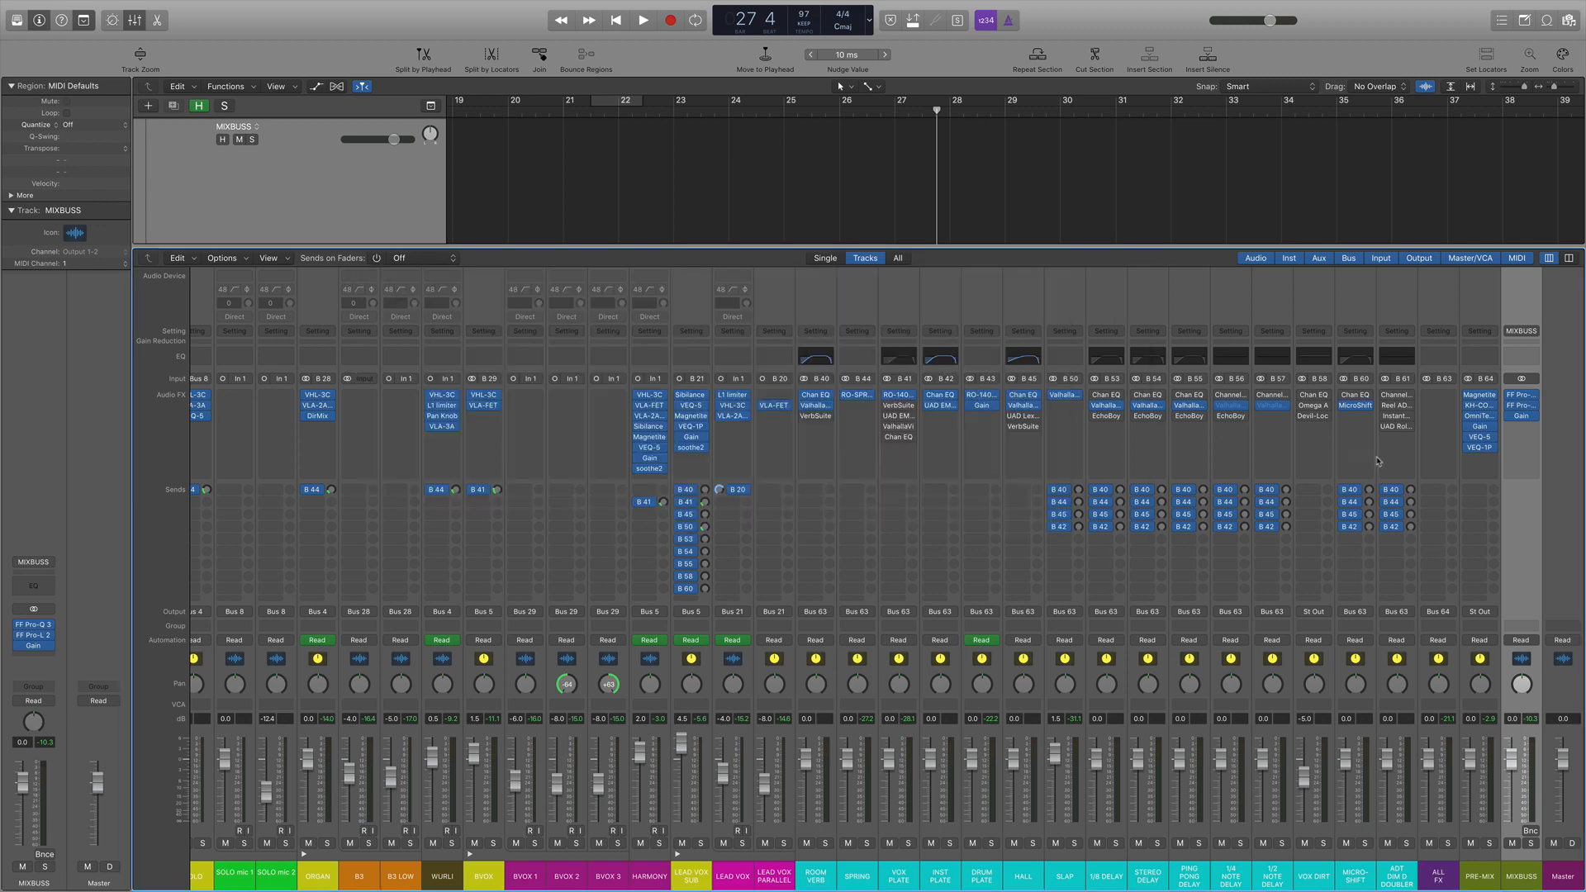
left_click(1479, 417)
left_click_drag(529, 43, 841, 288)
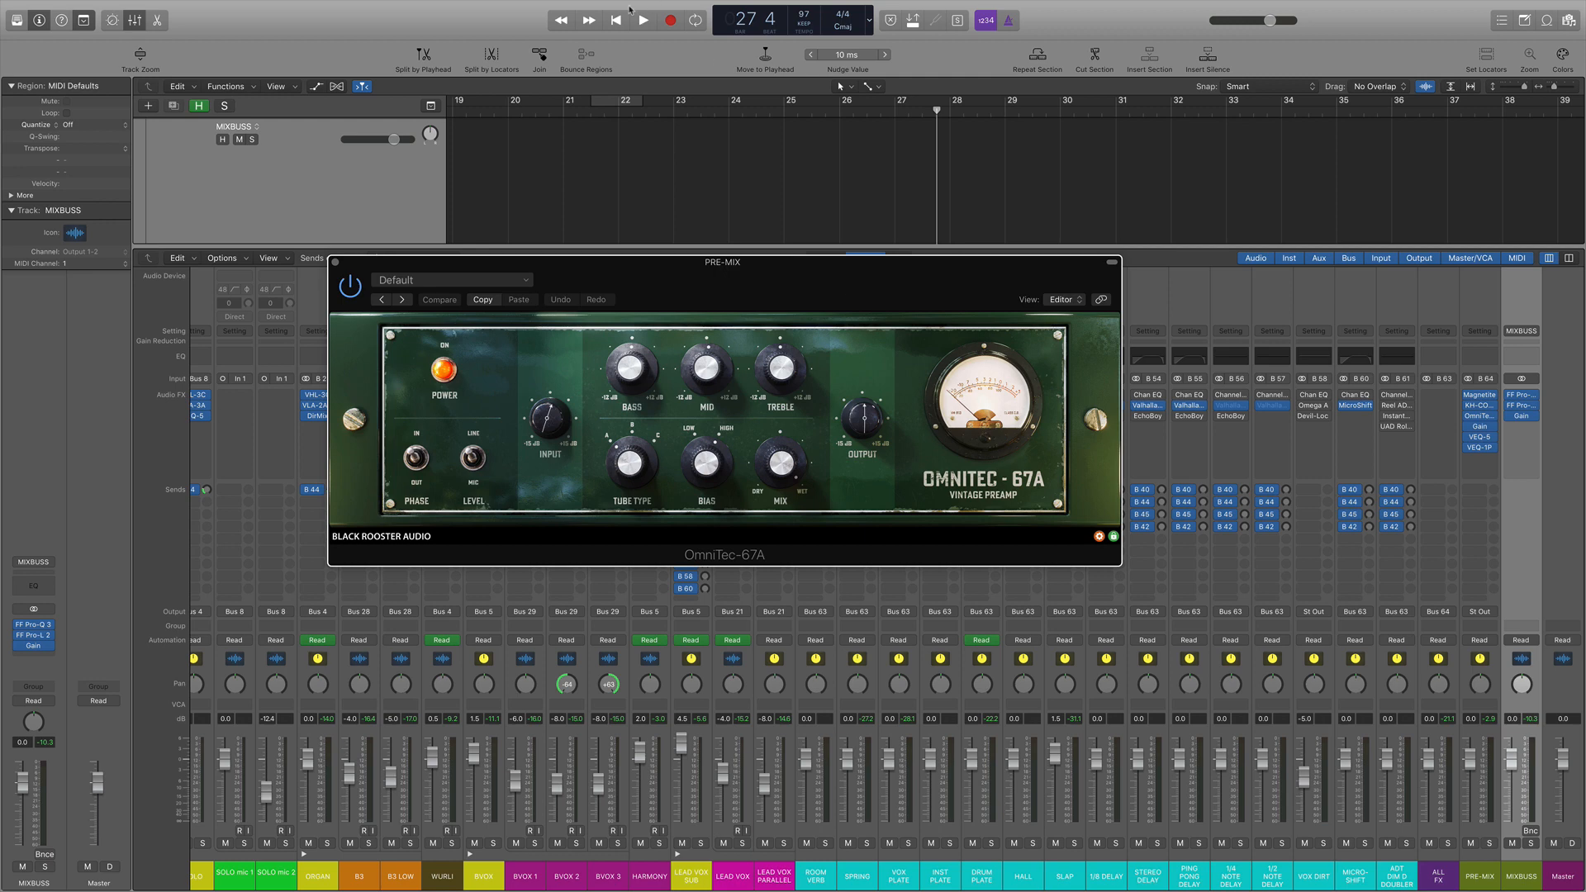
key("Return")
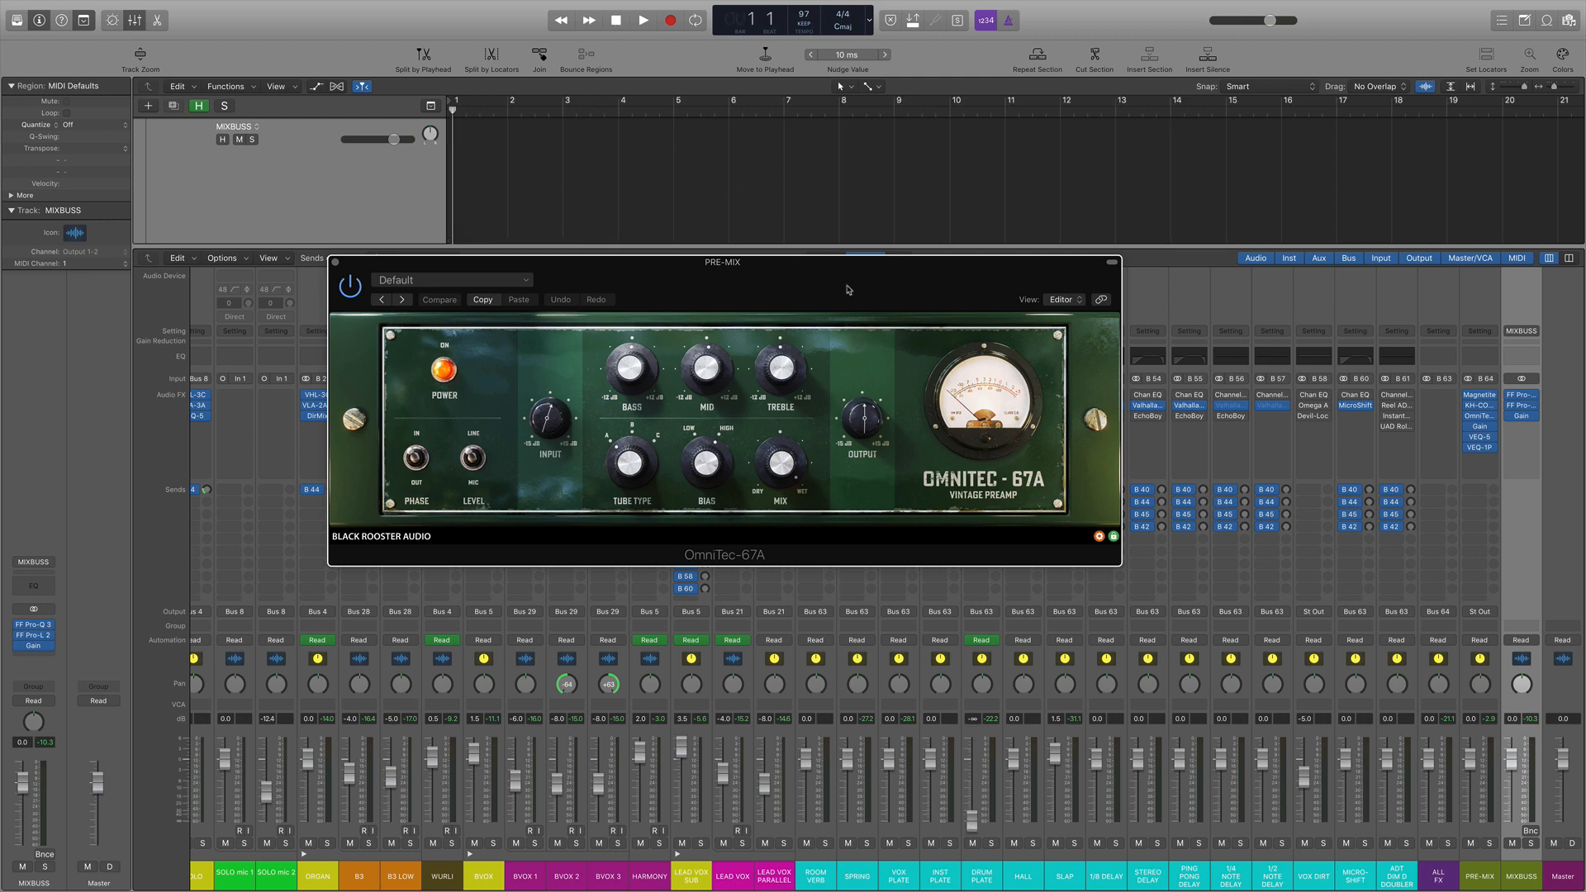
left_click_drag(847, 263, 892, 253)
left_click_drag(891, 278, 918, 279)
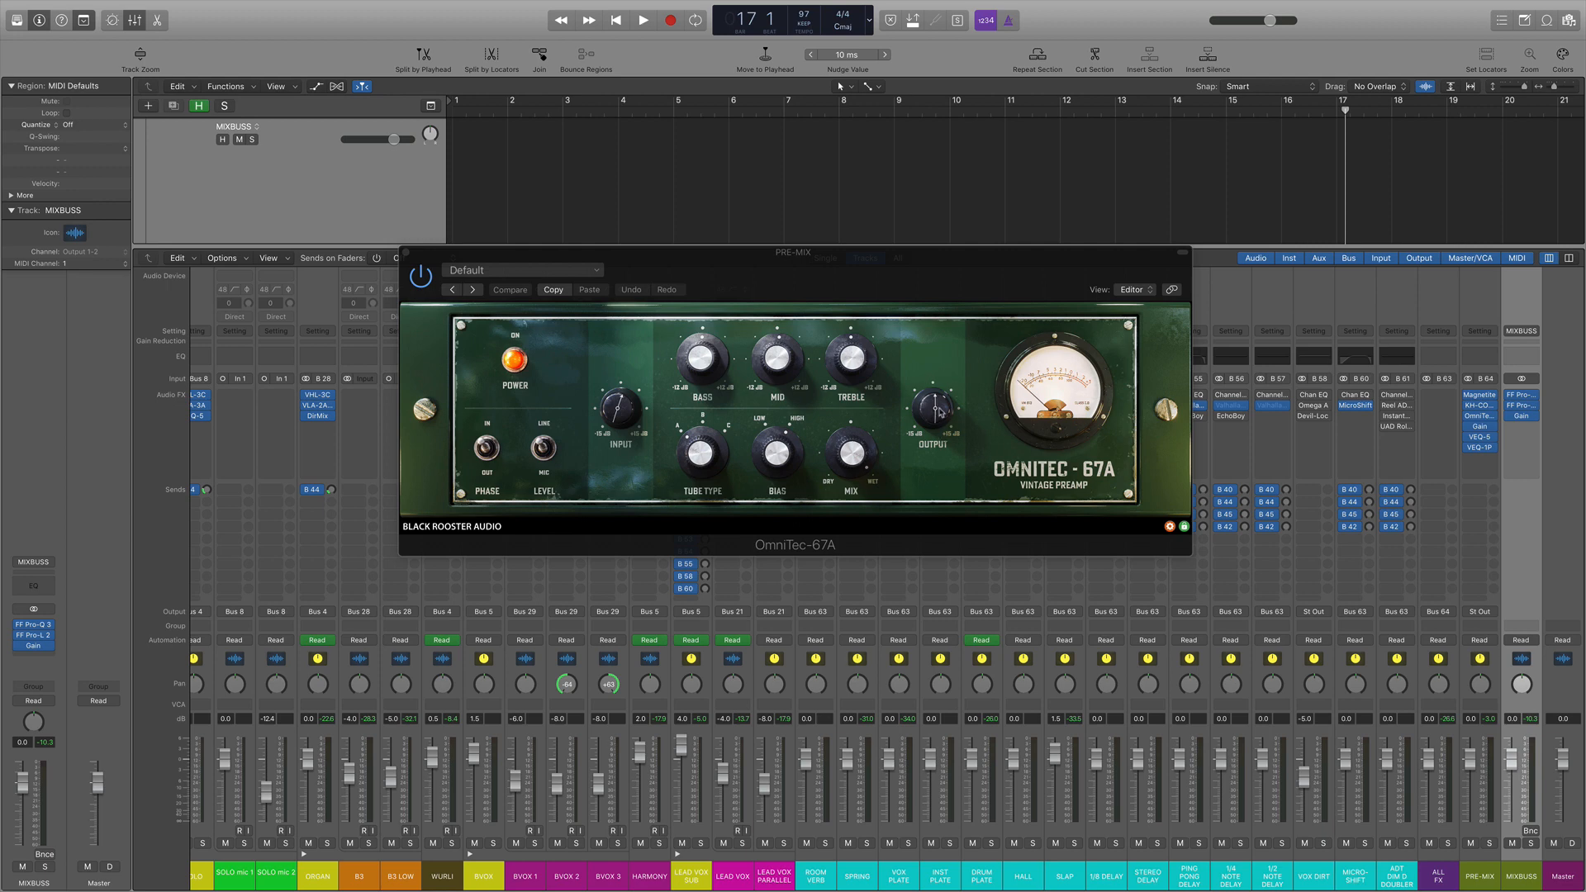
Step: Check the Gain plug-in's settings on PRE-MIX, then audition the mix from the opening bars to bar 13 and stop playback
left_click(1480, 426)
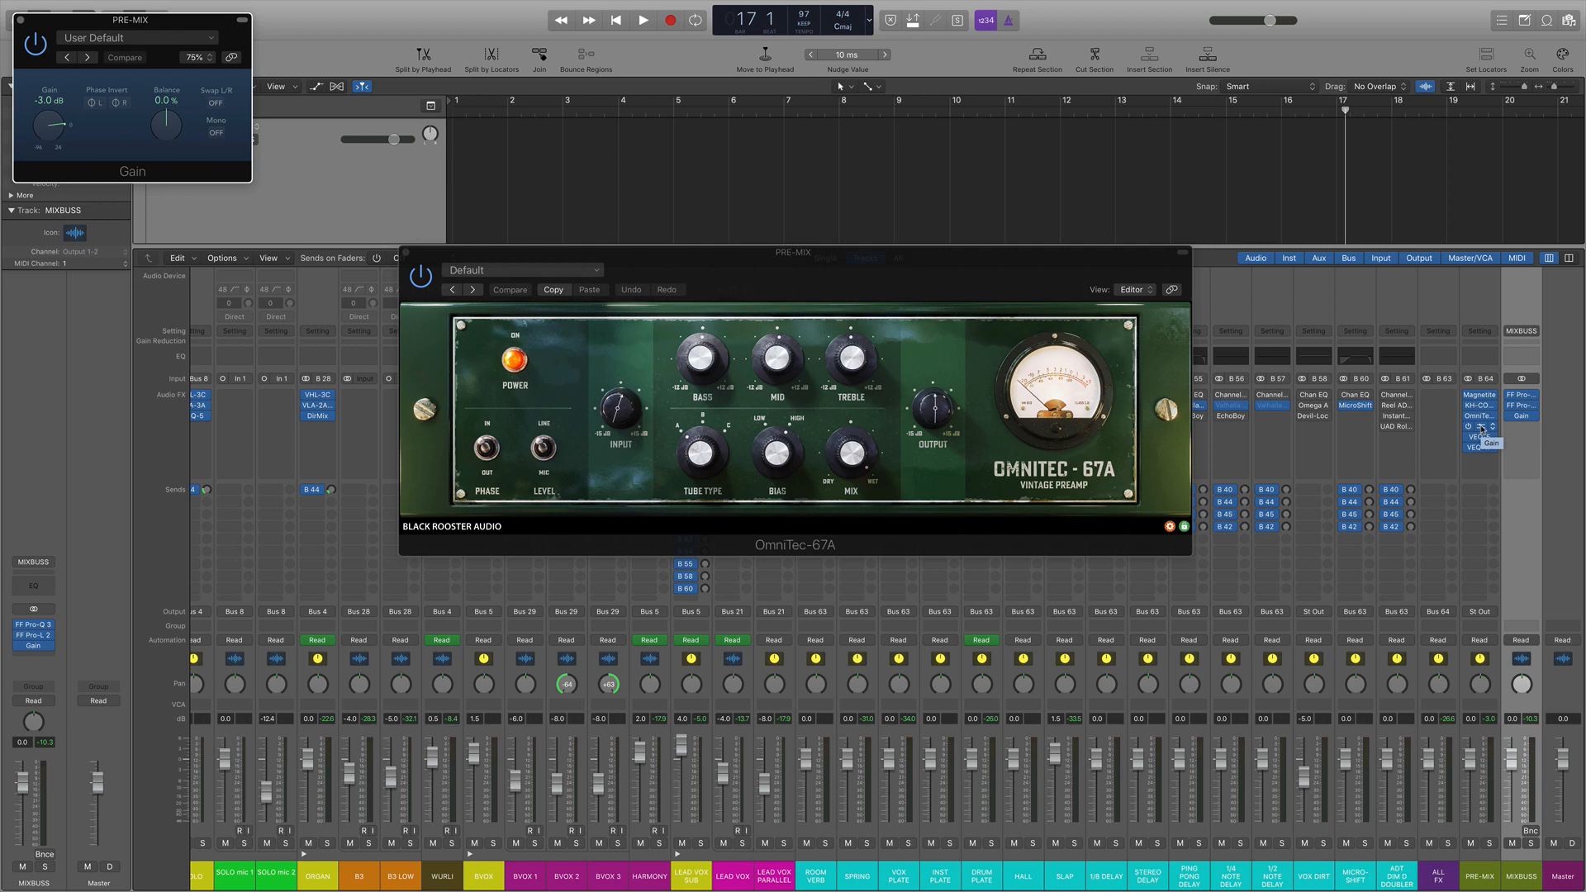
left_click(1481, 427)
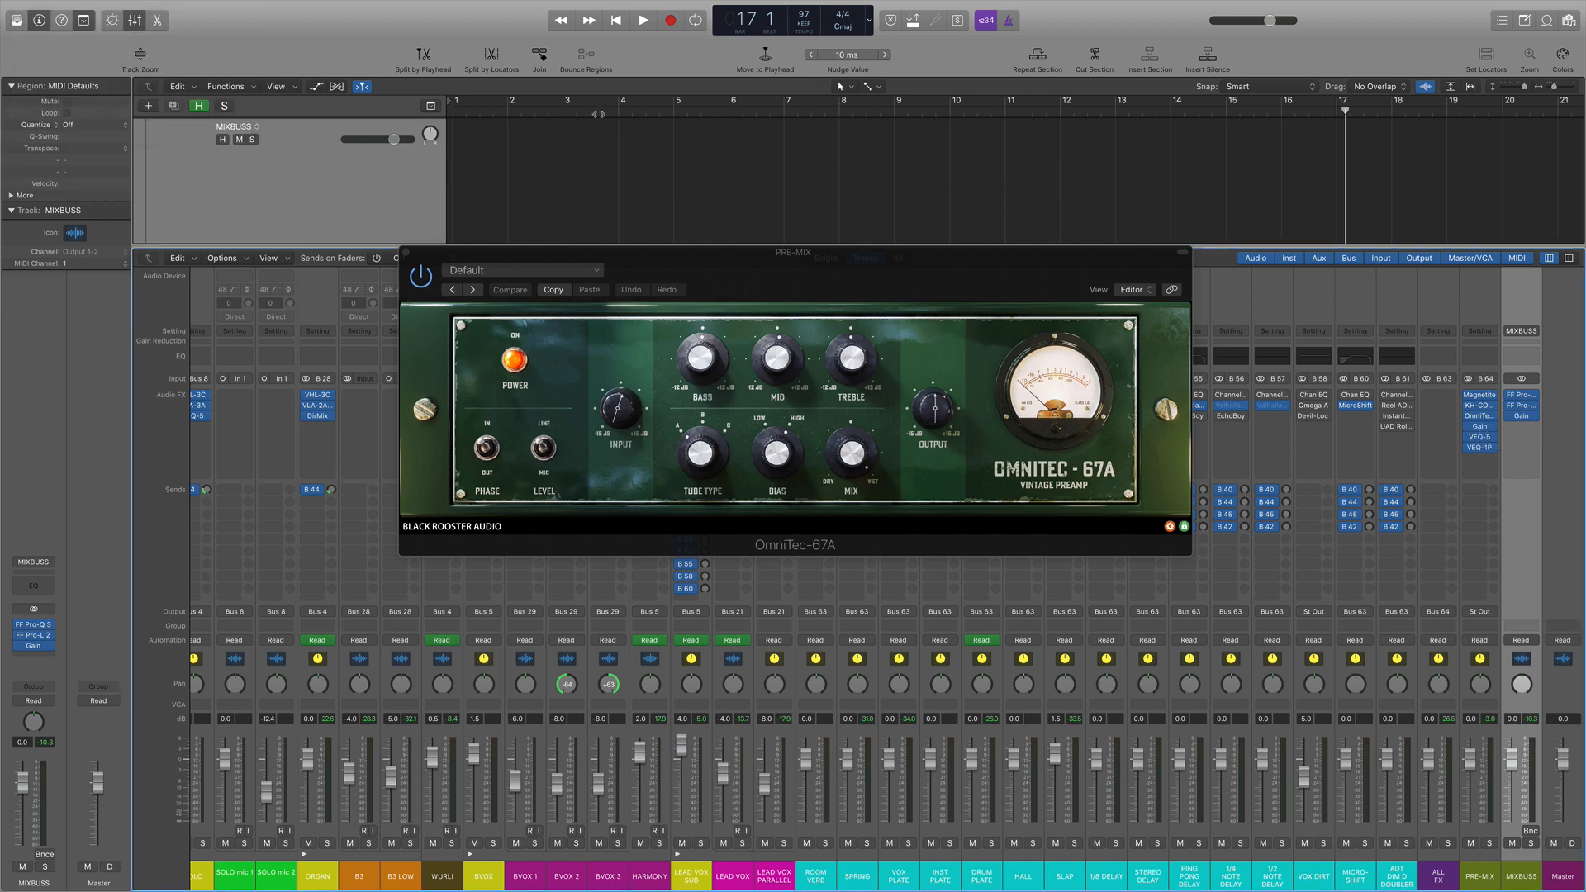
left_click(598, 114)
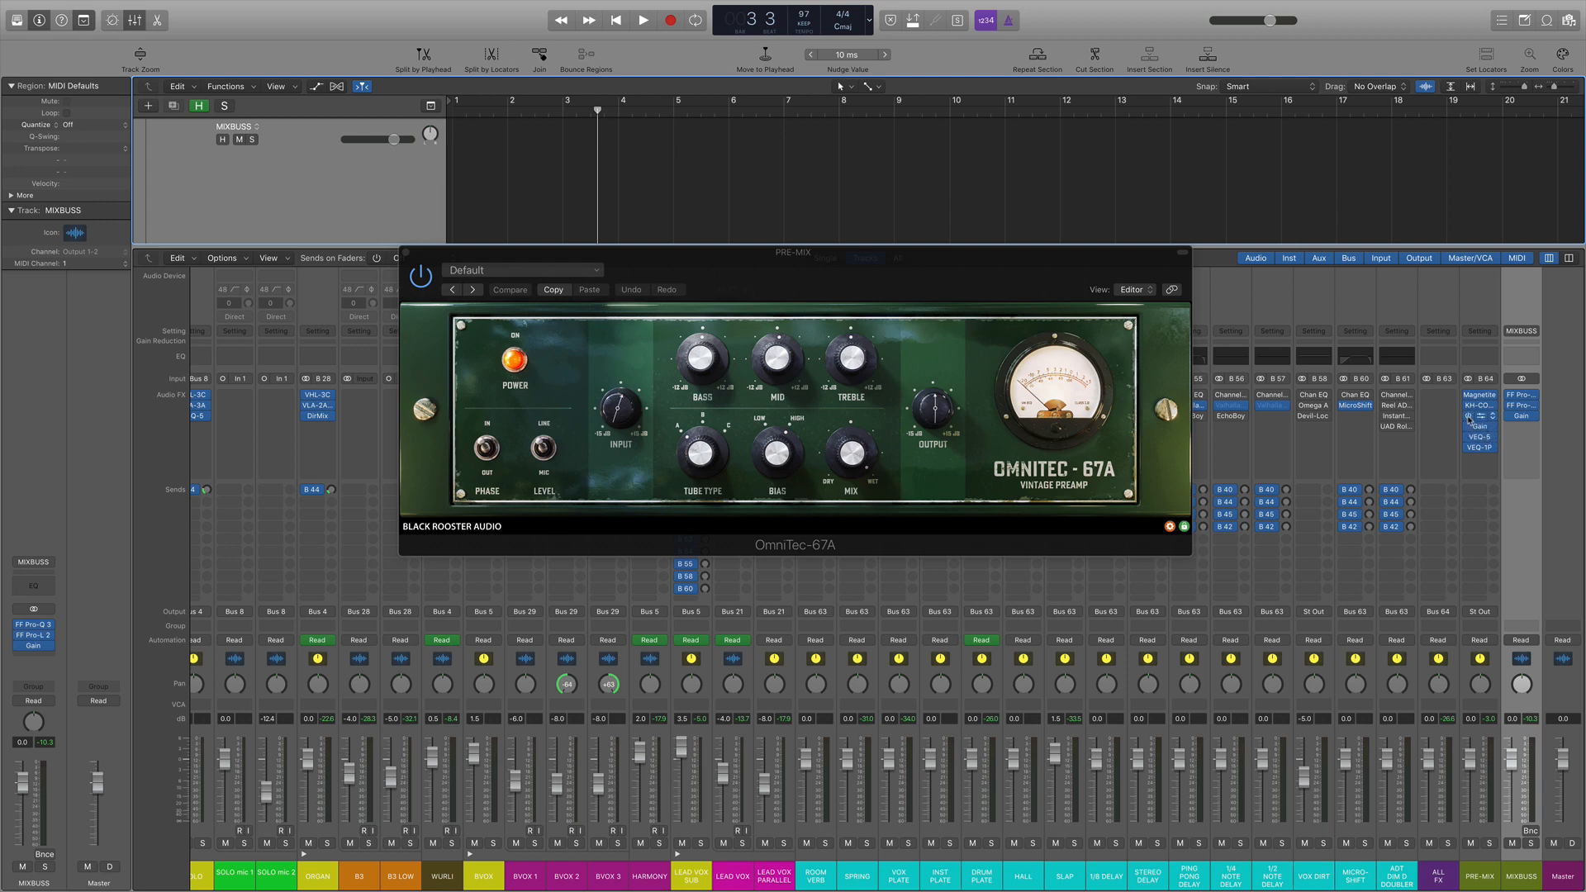
key("space")
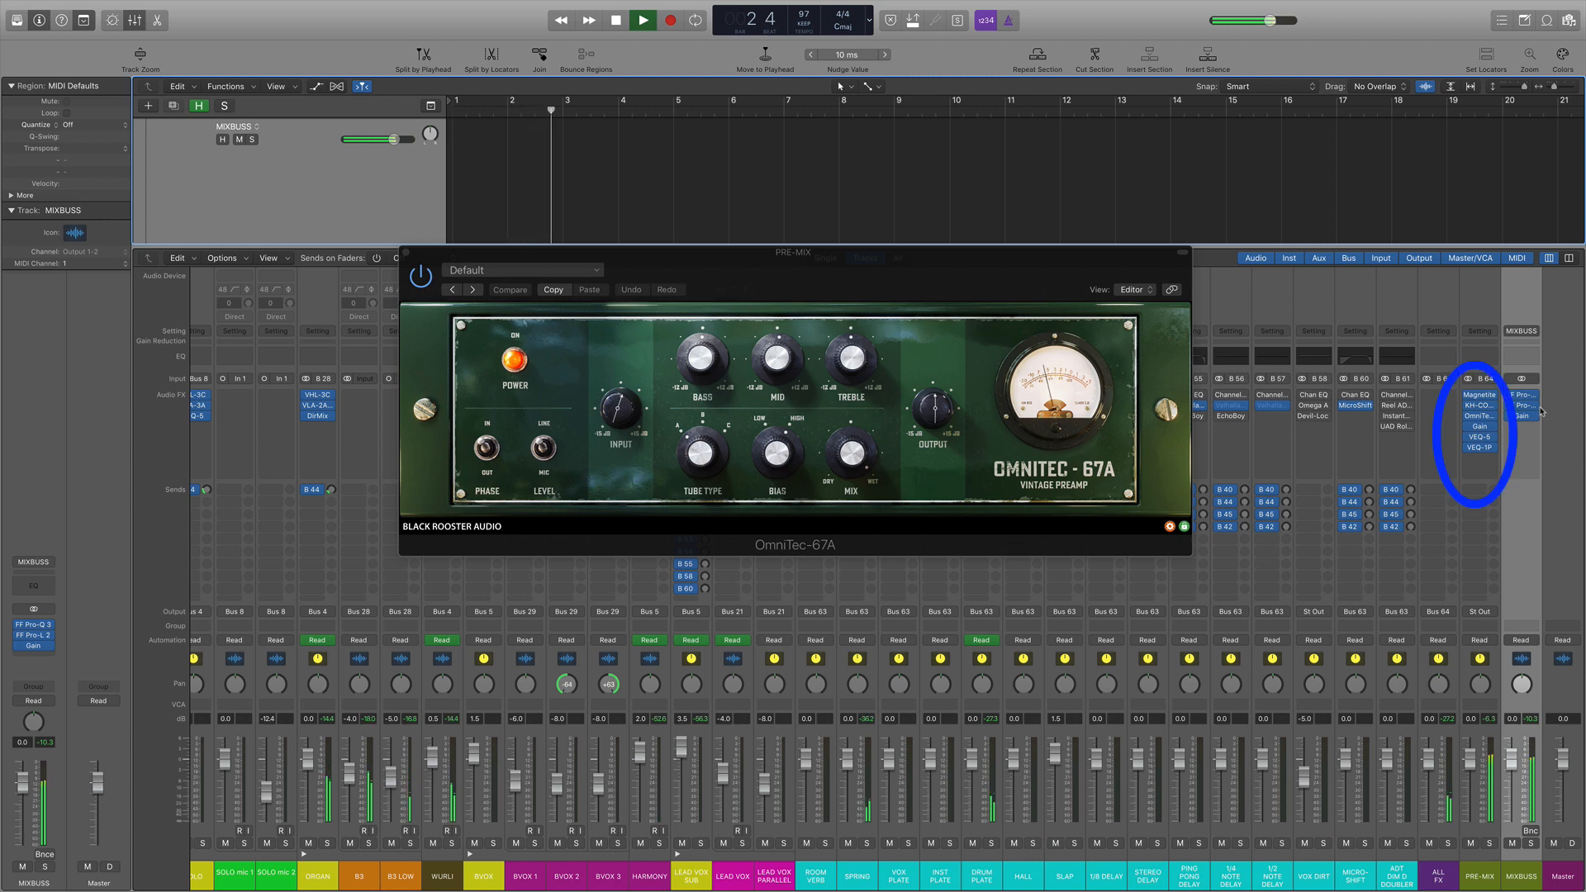
mouse_move(1486, 431)
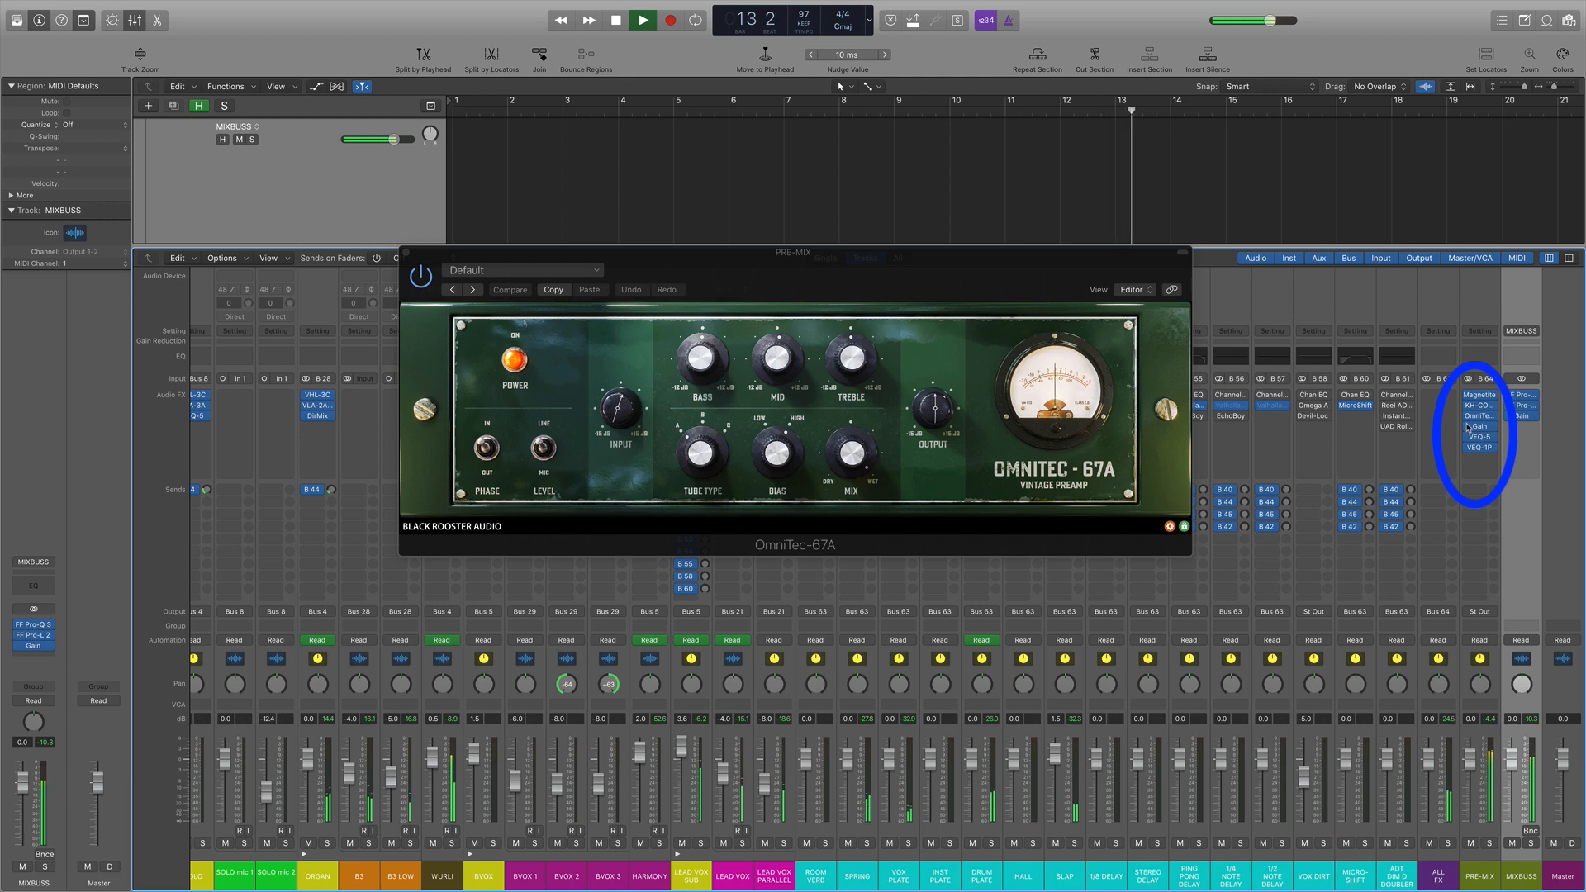
key("space")
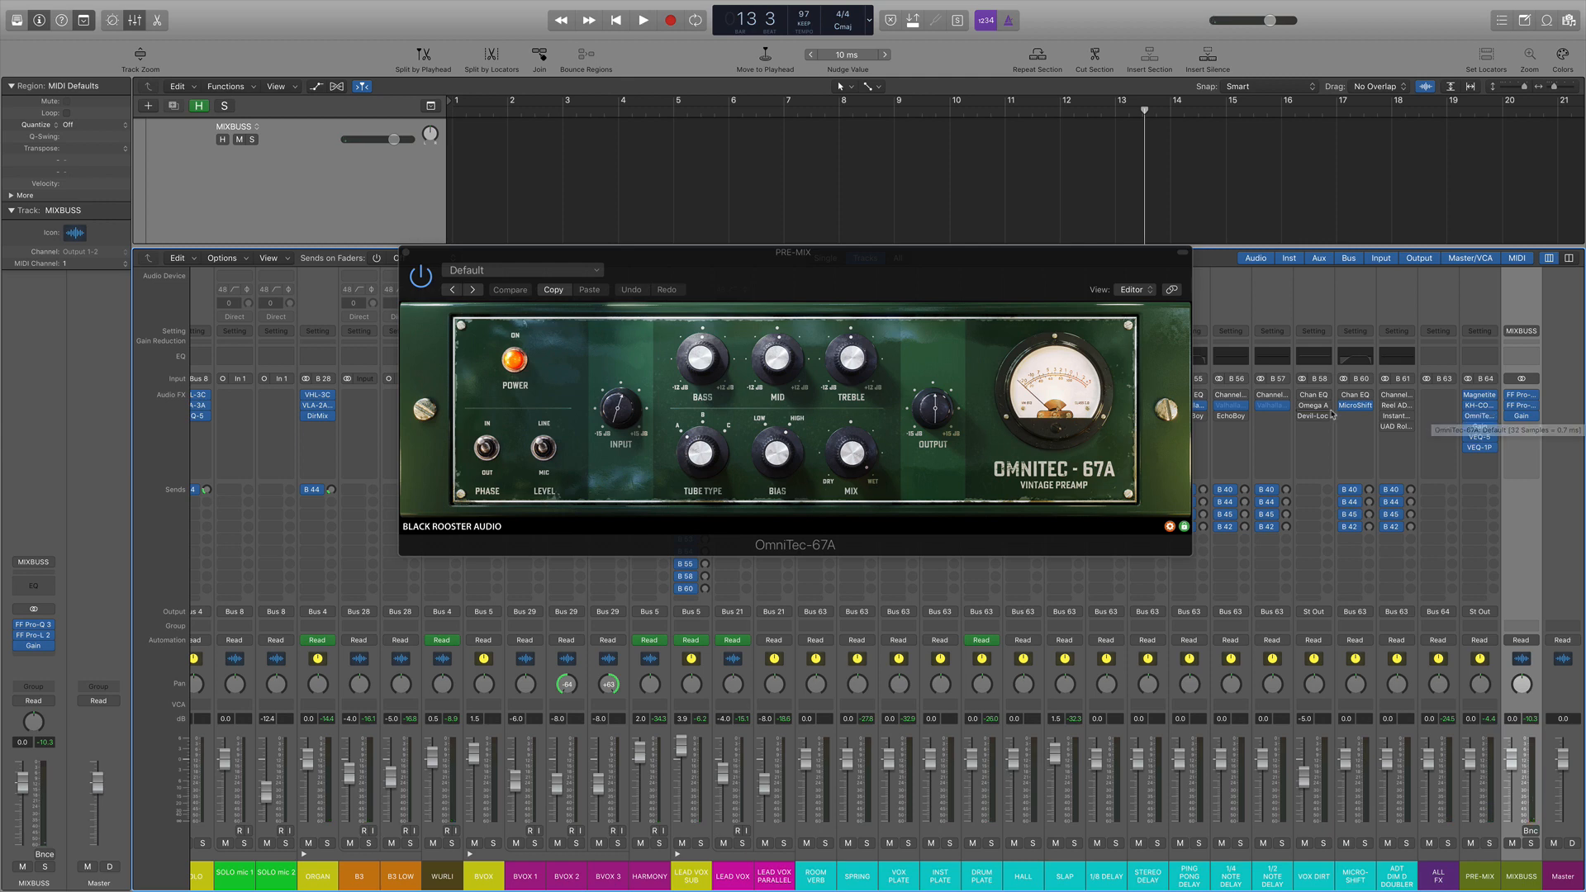
mouse_move(1291, 409)
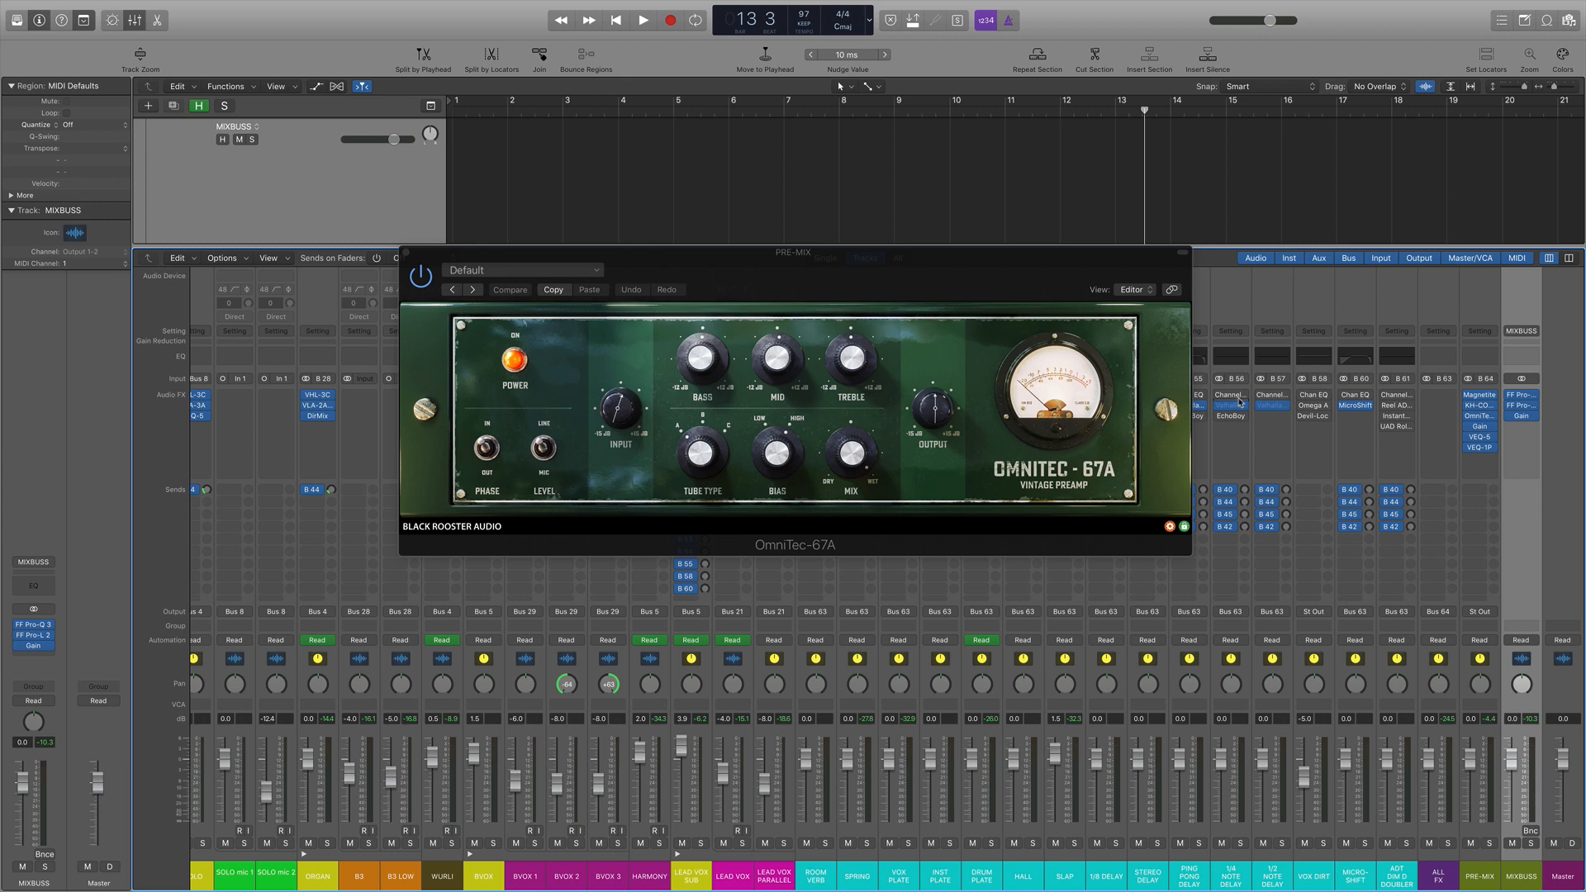
mouse_move(1232, 406)
Step: Close OmniTec-67A, open VEQ-5 and VEQ-1P on PRE-MIX, and place VEQ-5's window above VEQ-1P's
left_click(405, 254)
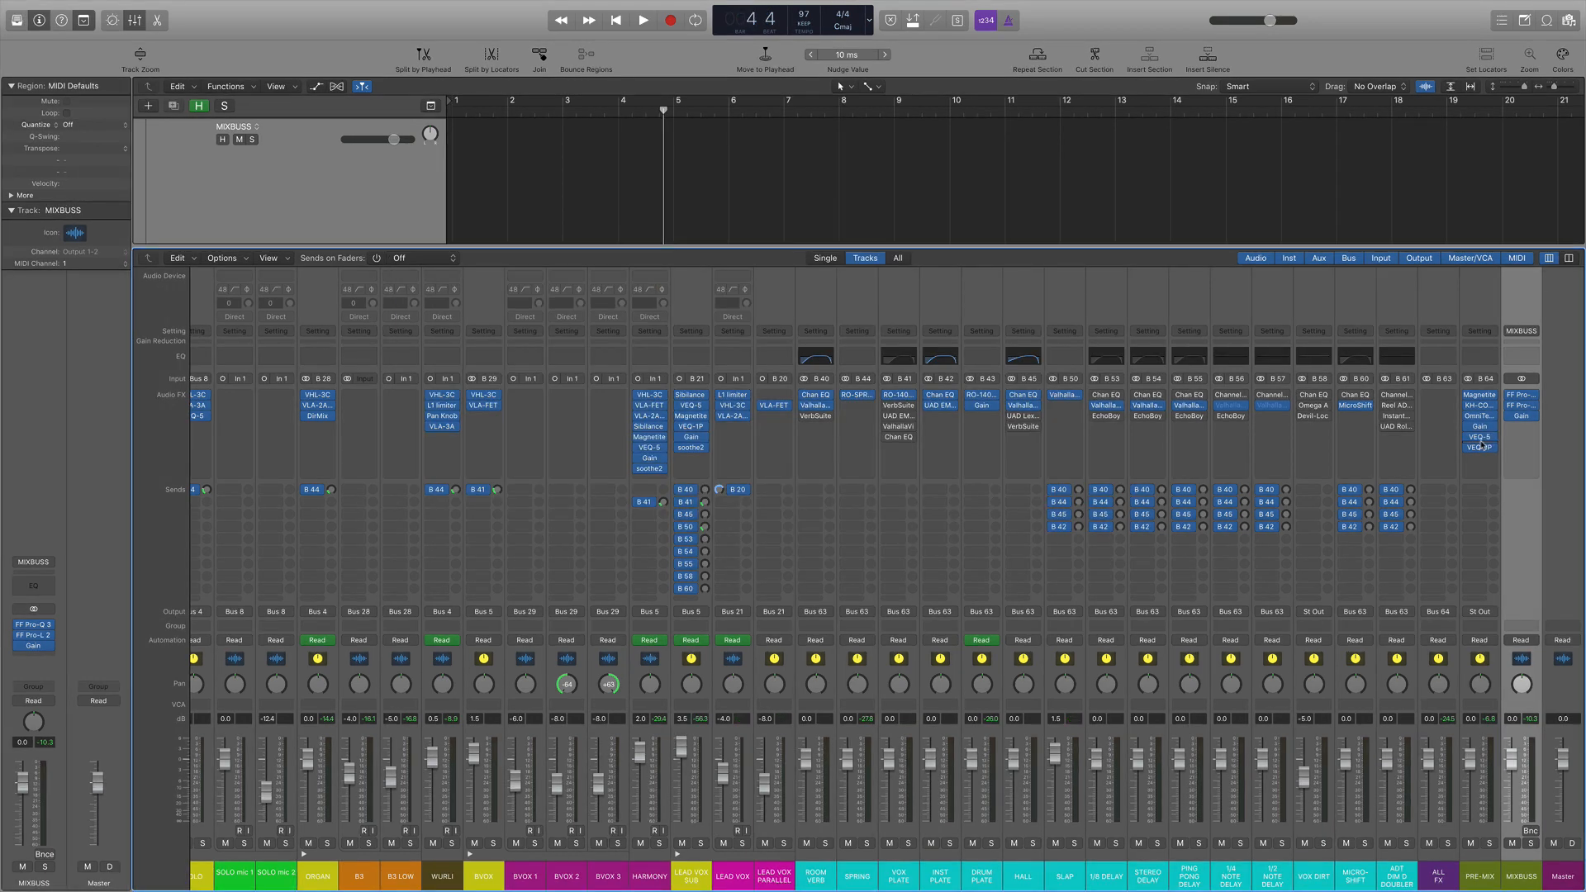
left_click(1481, 436)
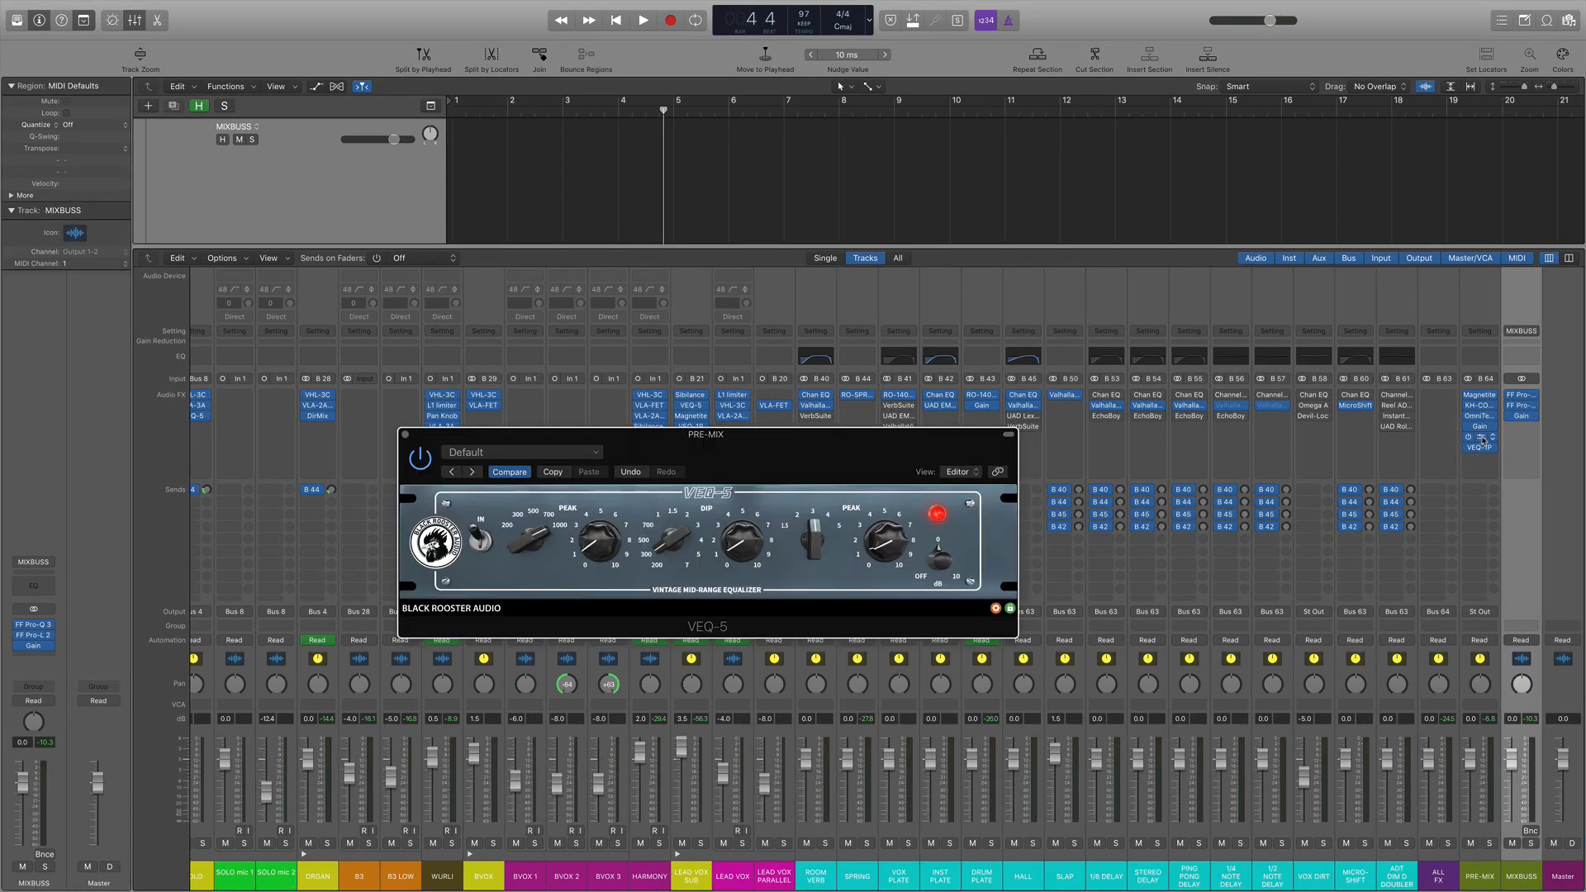
left_click_drag(715, 446, 824, 423)
left_click(1479, 450)
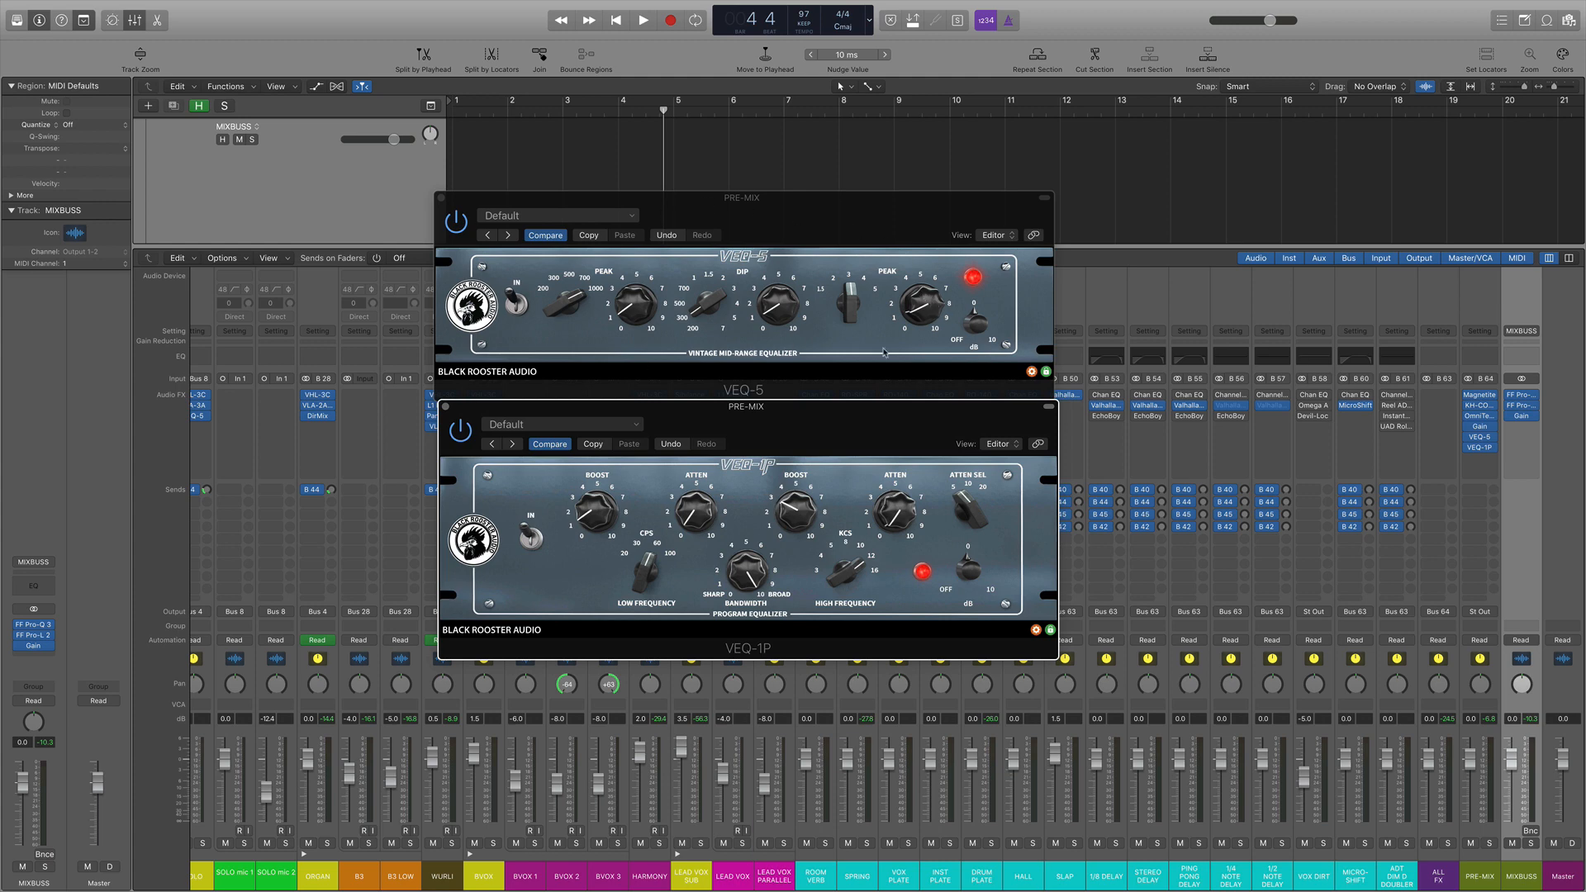
left_click_drag(884, 419, 882, 447)
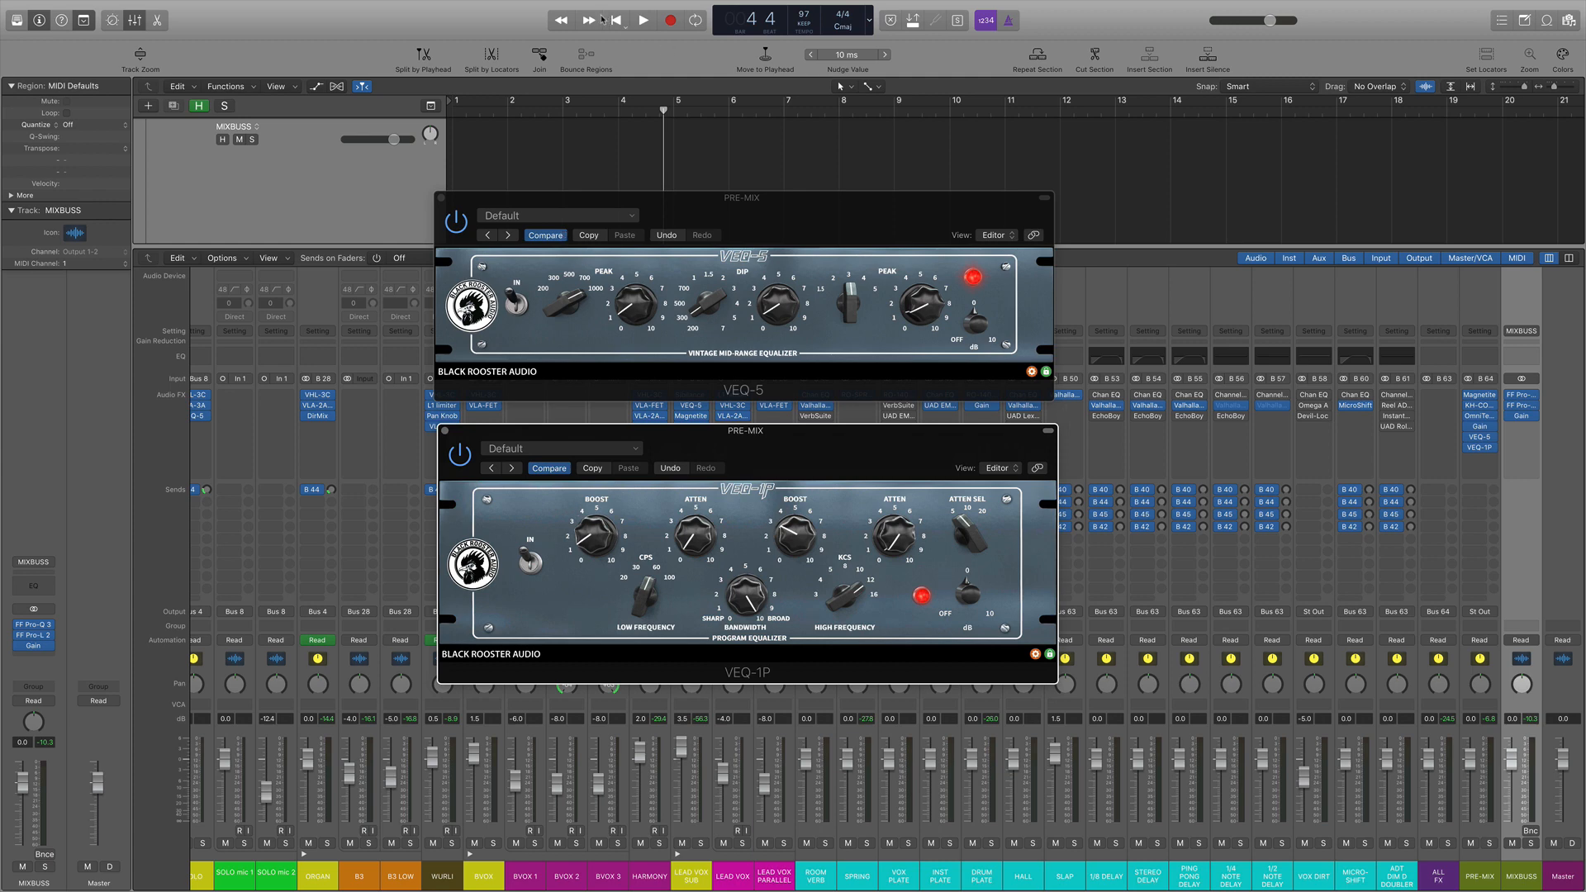
Step: Play the mix from bar 1, switch VEQ-5 and VEQ-1P out and back in for comparison, and stop playback
left_click(480, 108)
key("space")
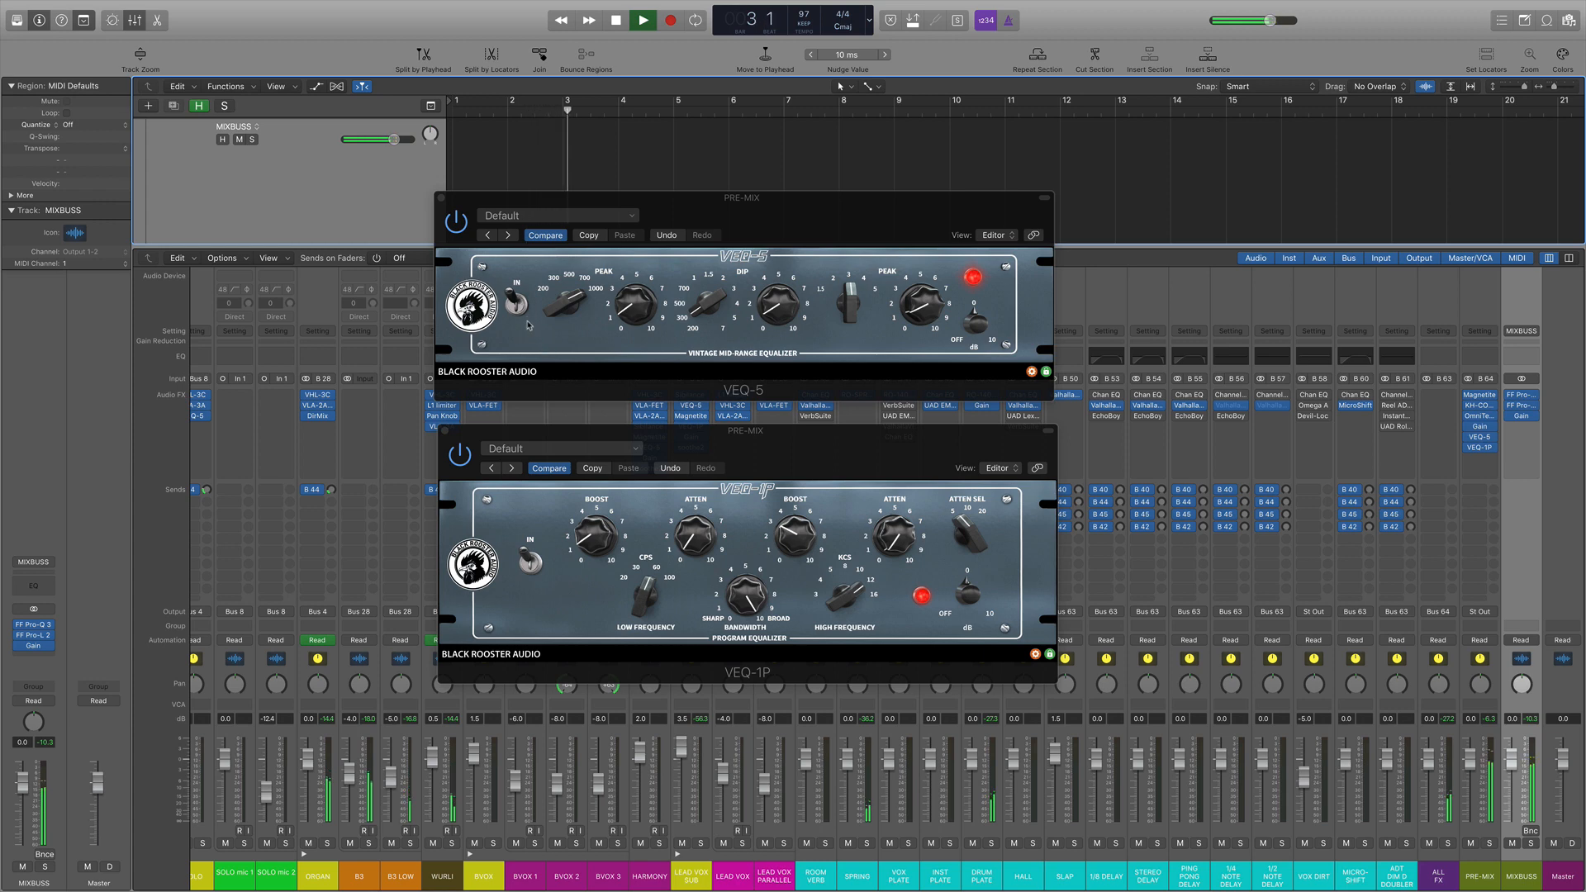
left_click(518, 361)
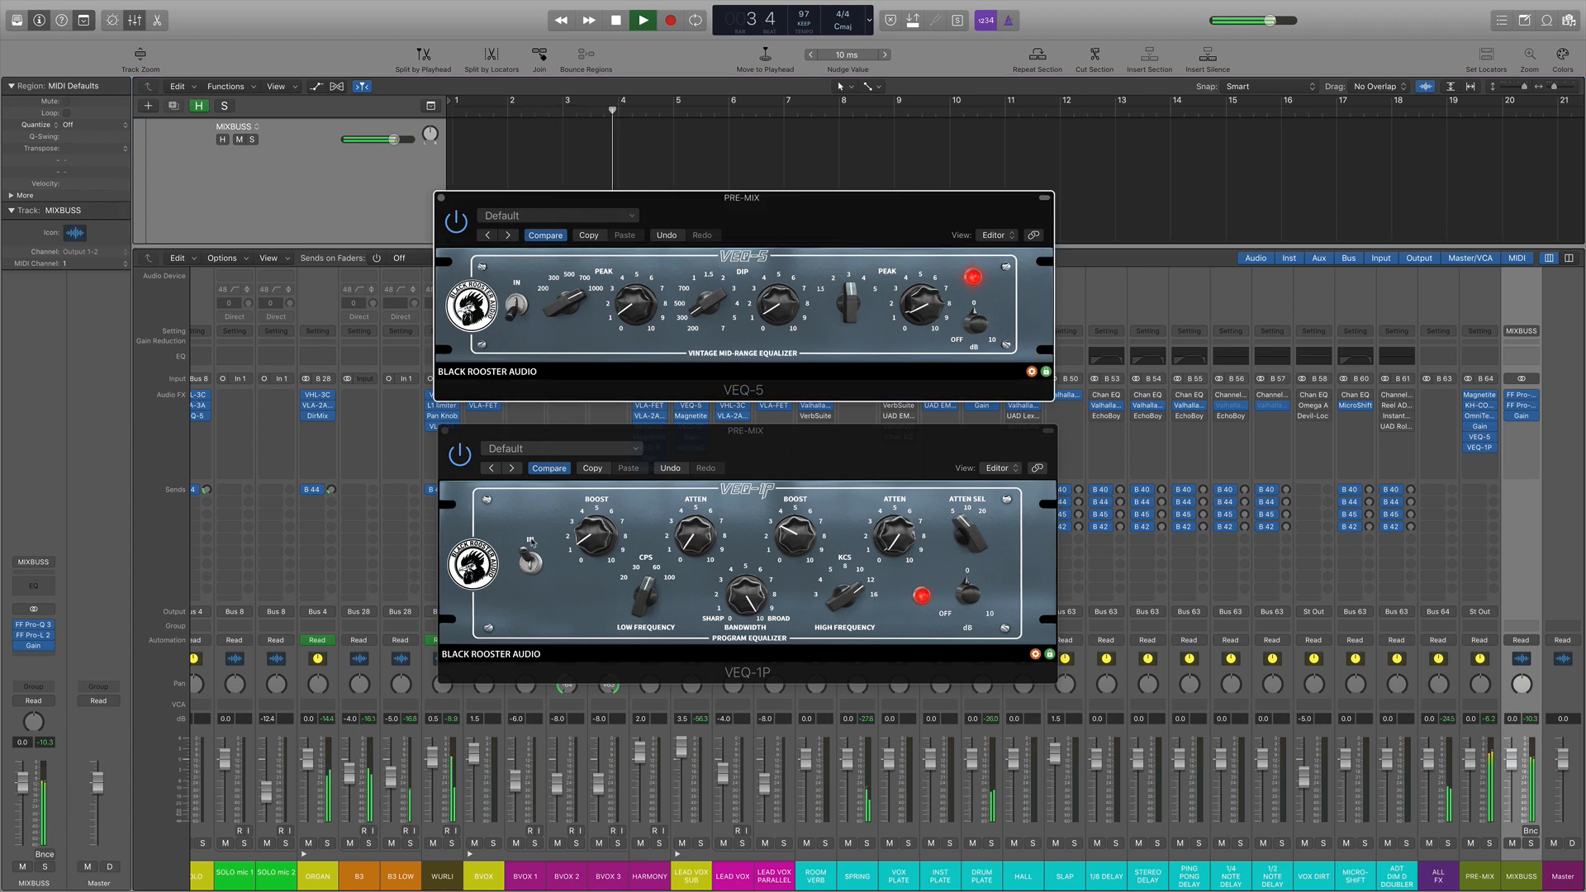
left_click(537, 578)
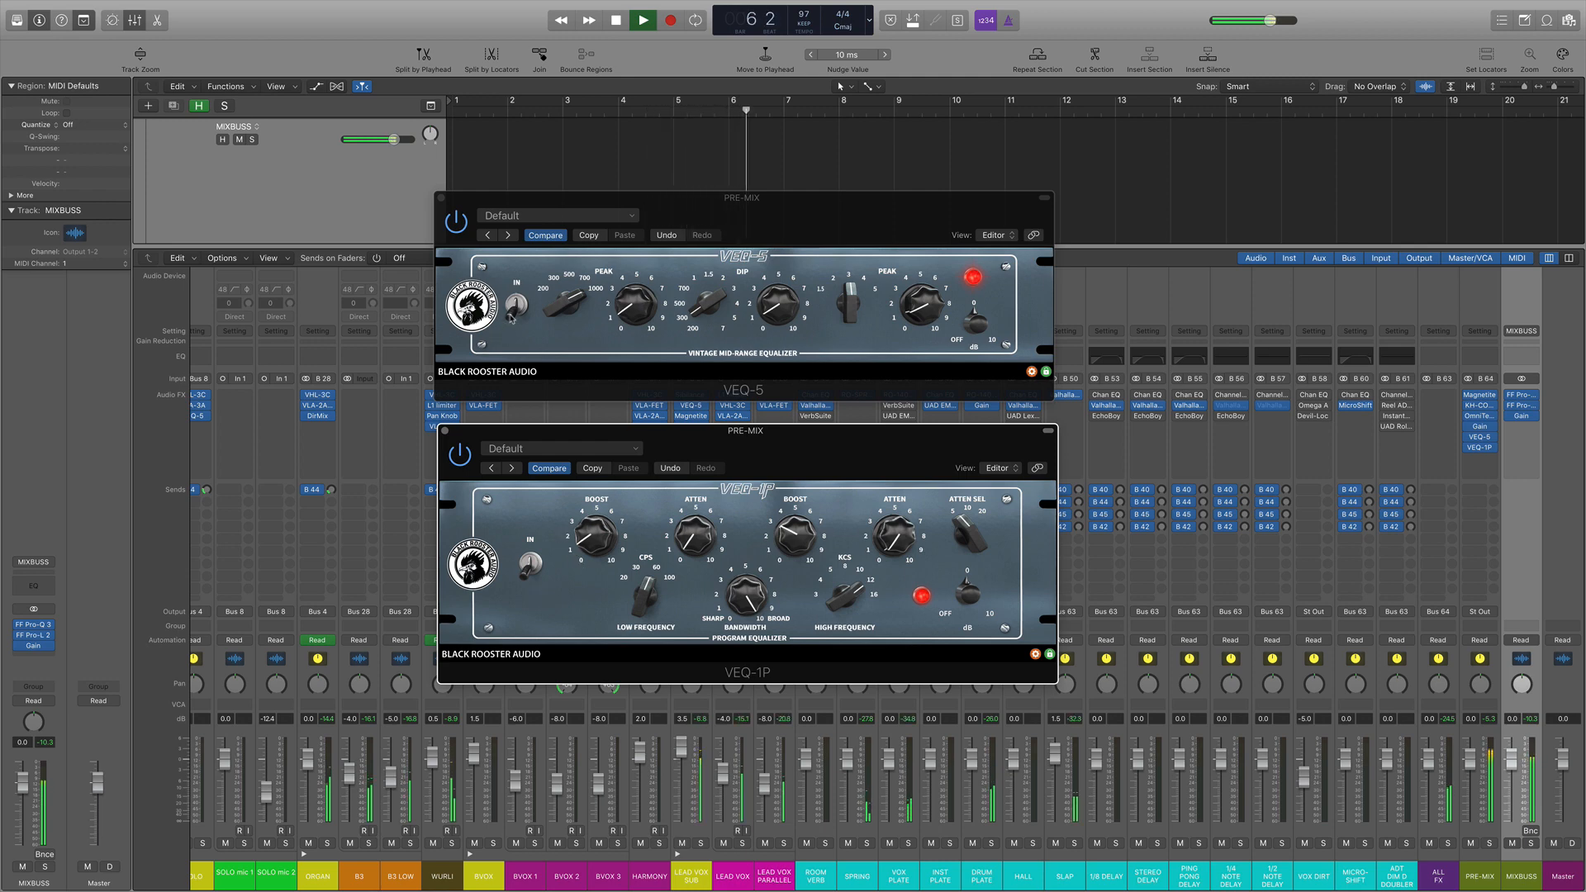
left_click(512, 318)
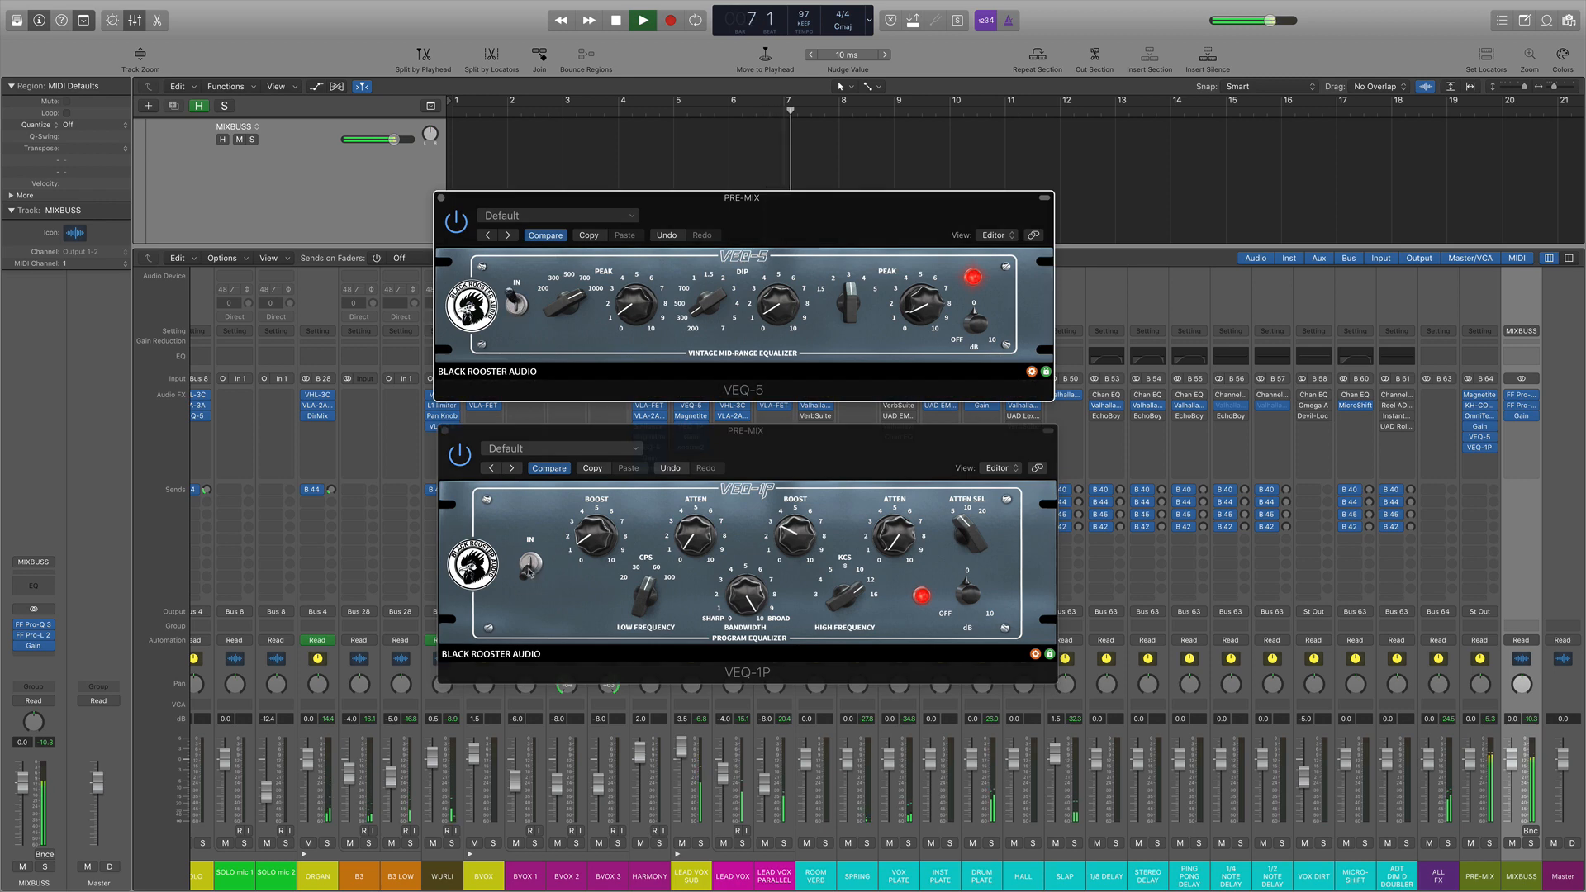
left_click(536, 566)
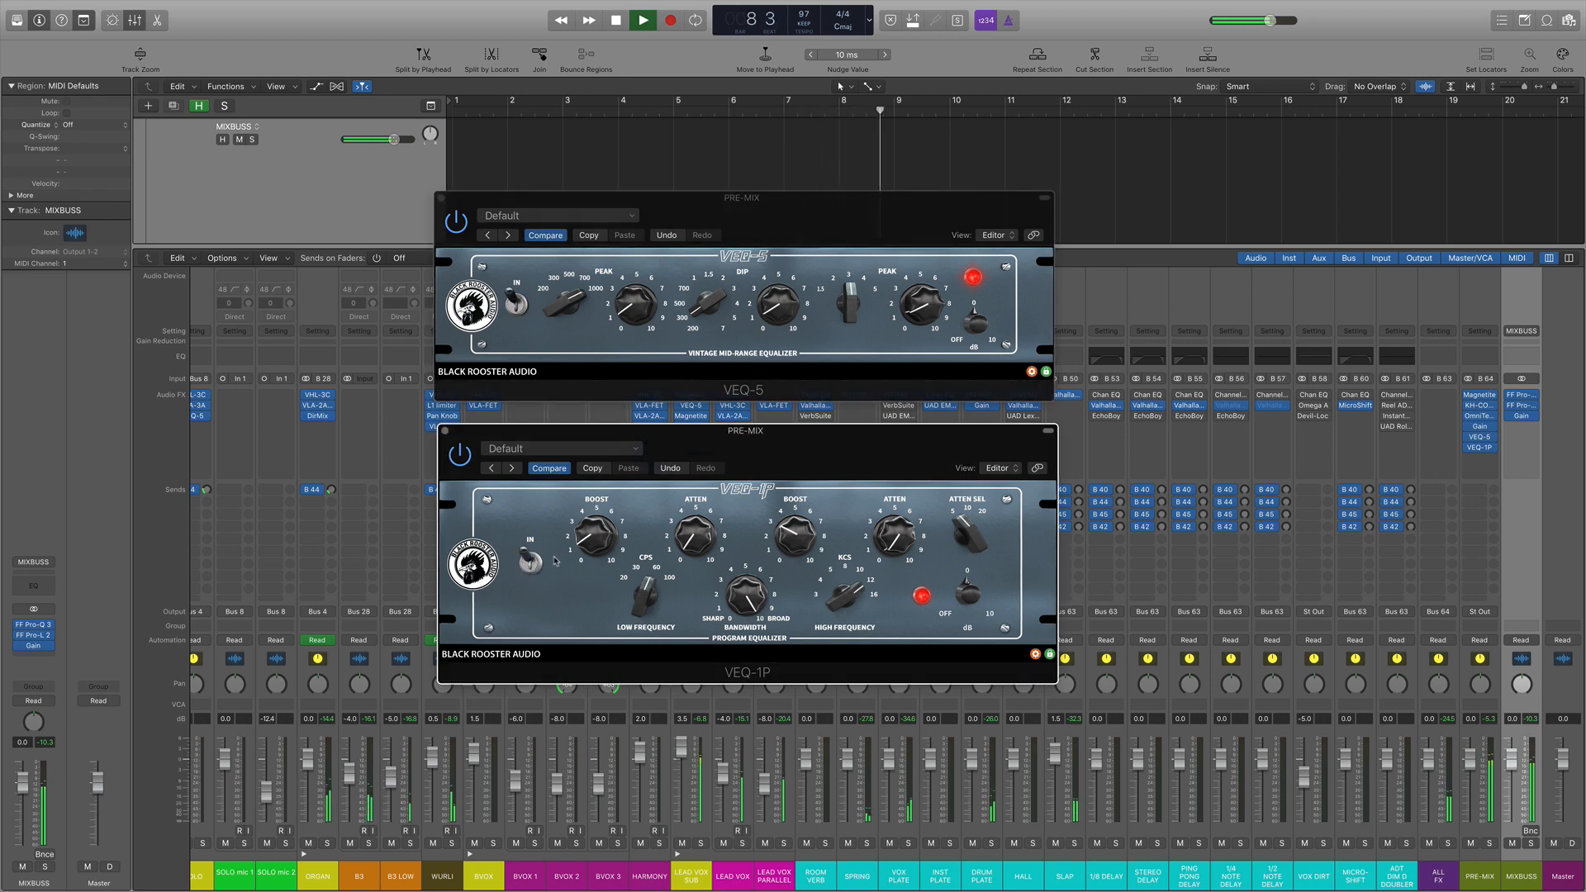
key("space")
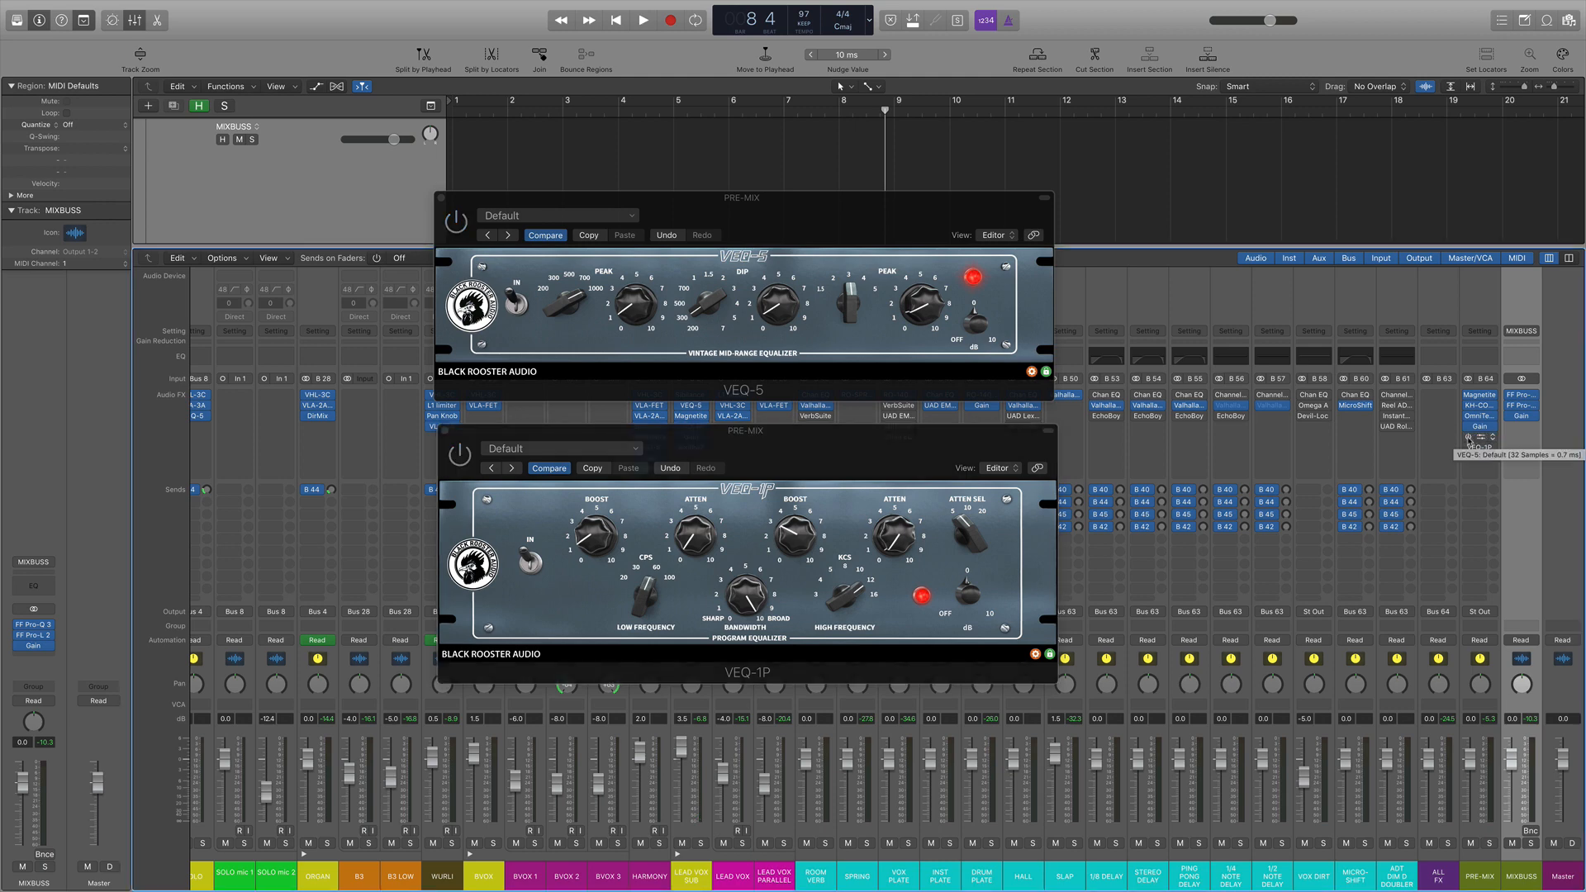
Step: Audition the mix with VEQ-5 and VEQ-1P bypassed and active, leave both active, close their windows, and stop playback
key("space")
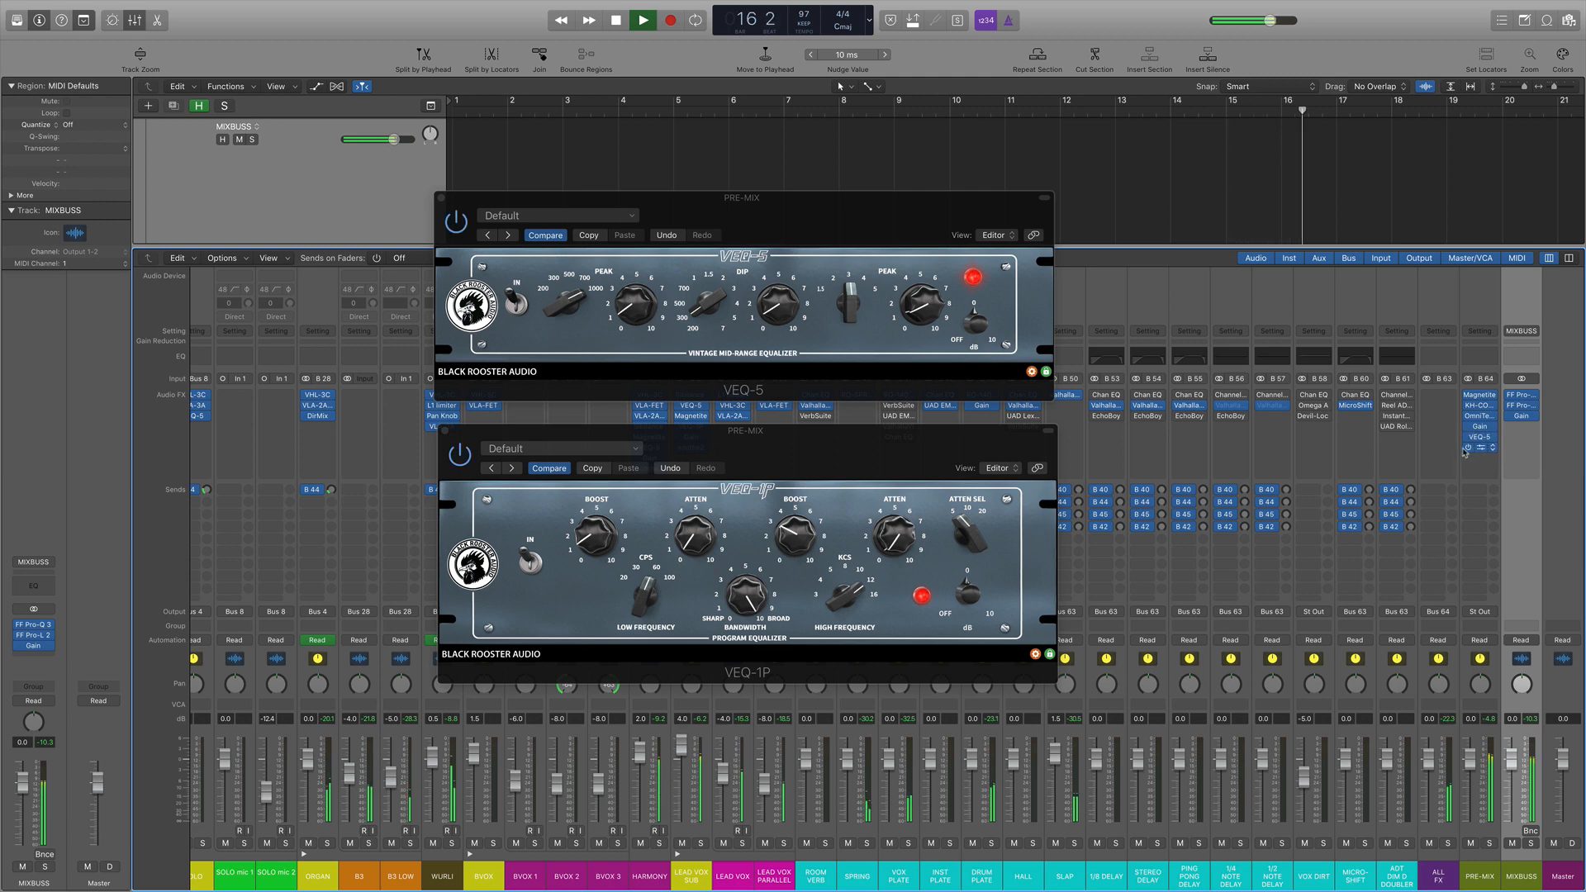
left_click(440, 198)
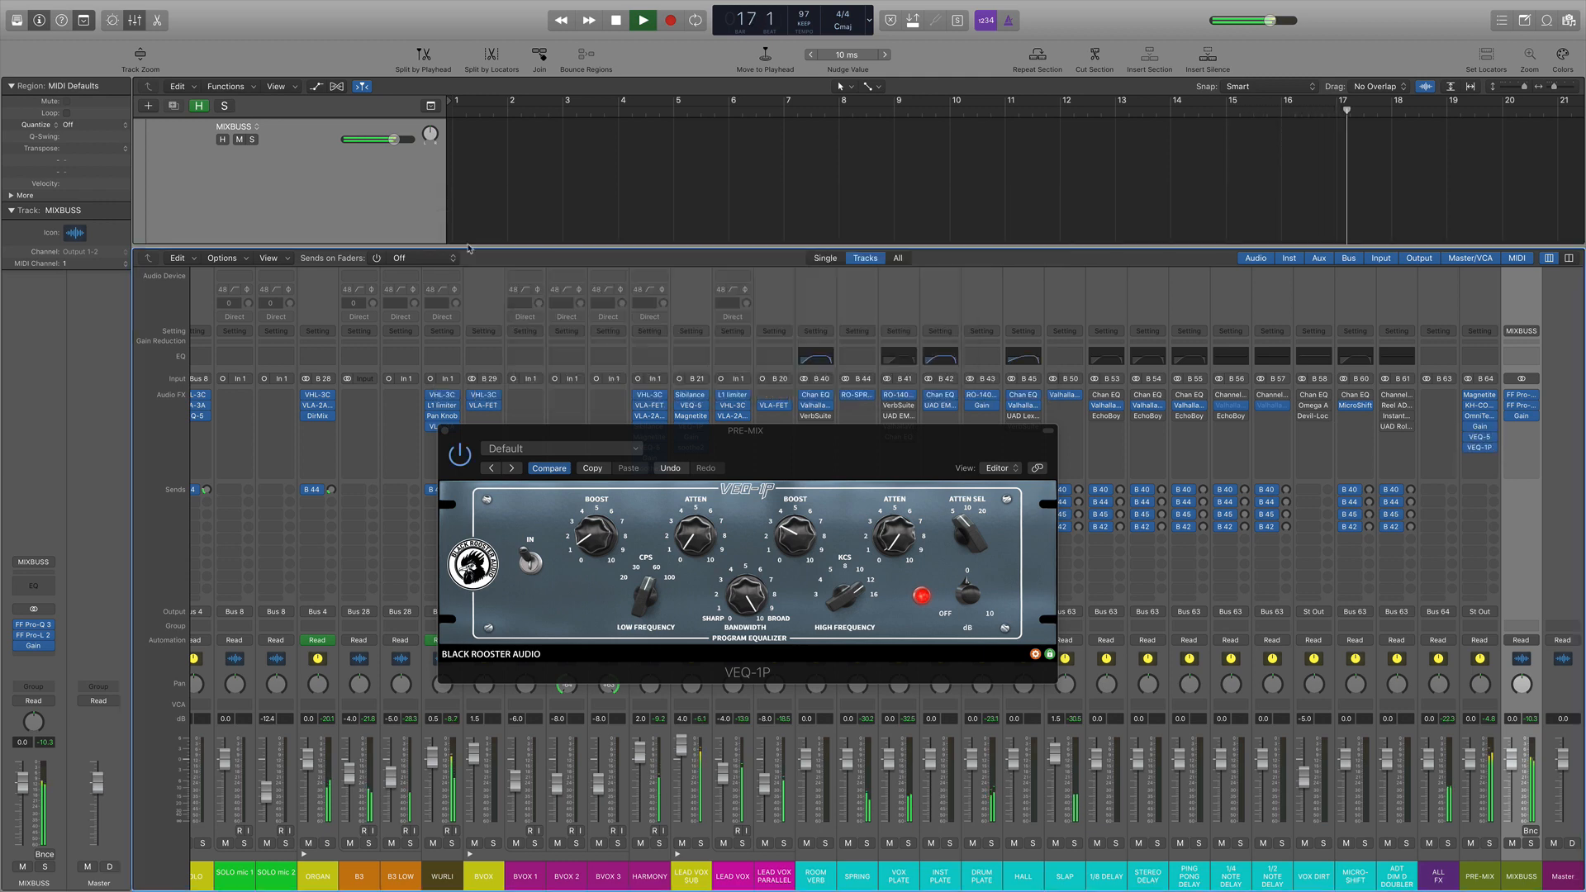
left_click(444, 430)
key("space")
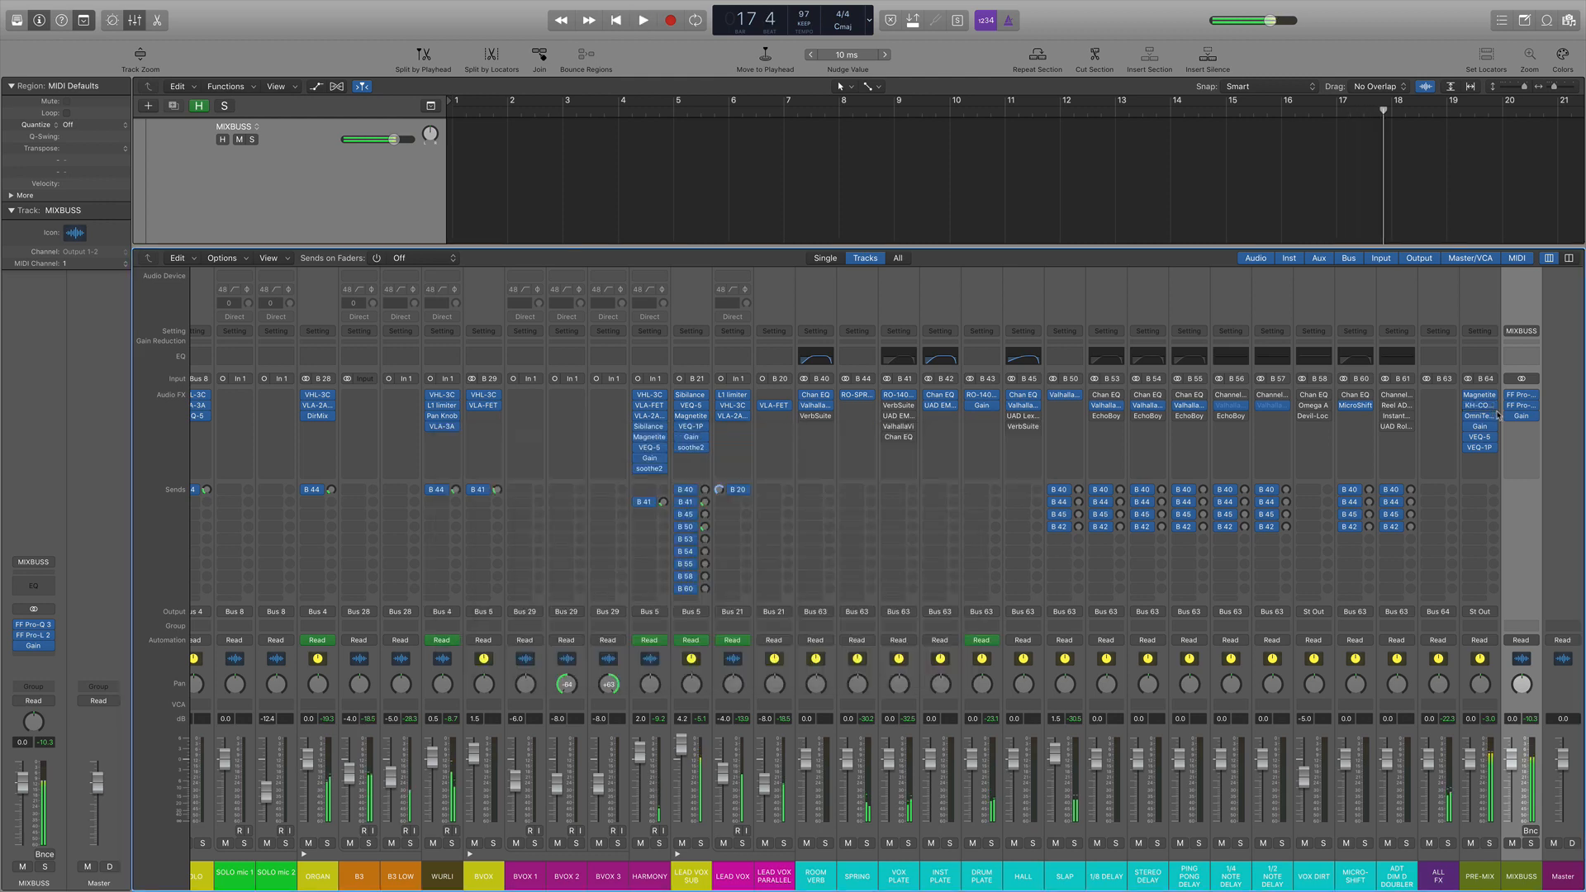
Step: Open FF Pro-Q 3 on MIXBUSS, move its window over the middle of the mixer, and inspect its EQ bands
mouse_move(1524, 398)
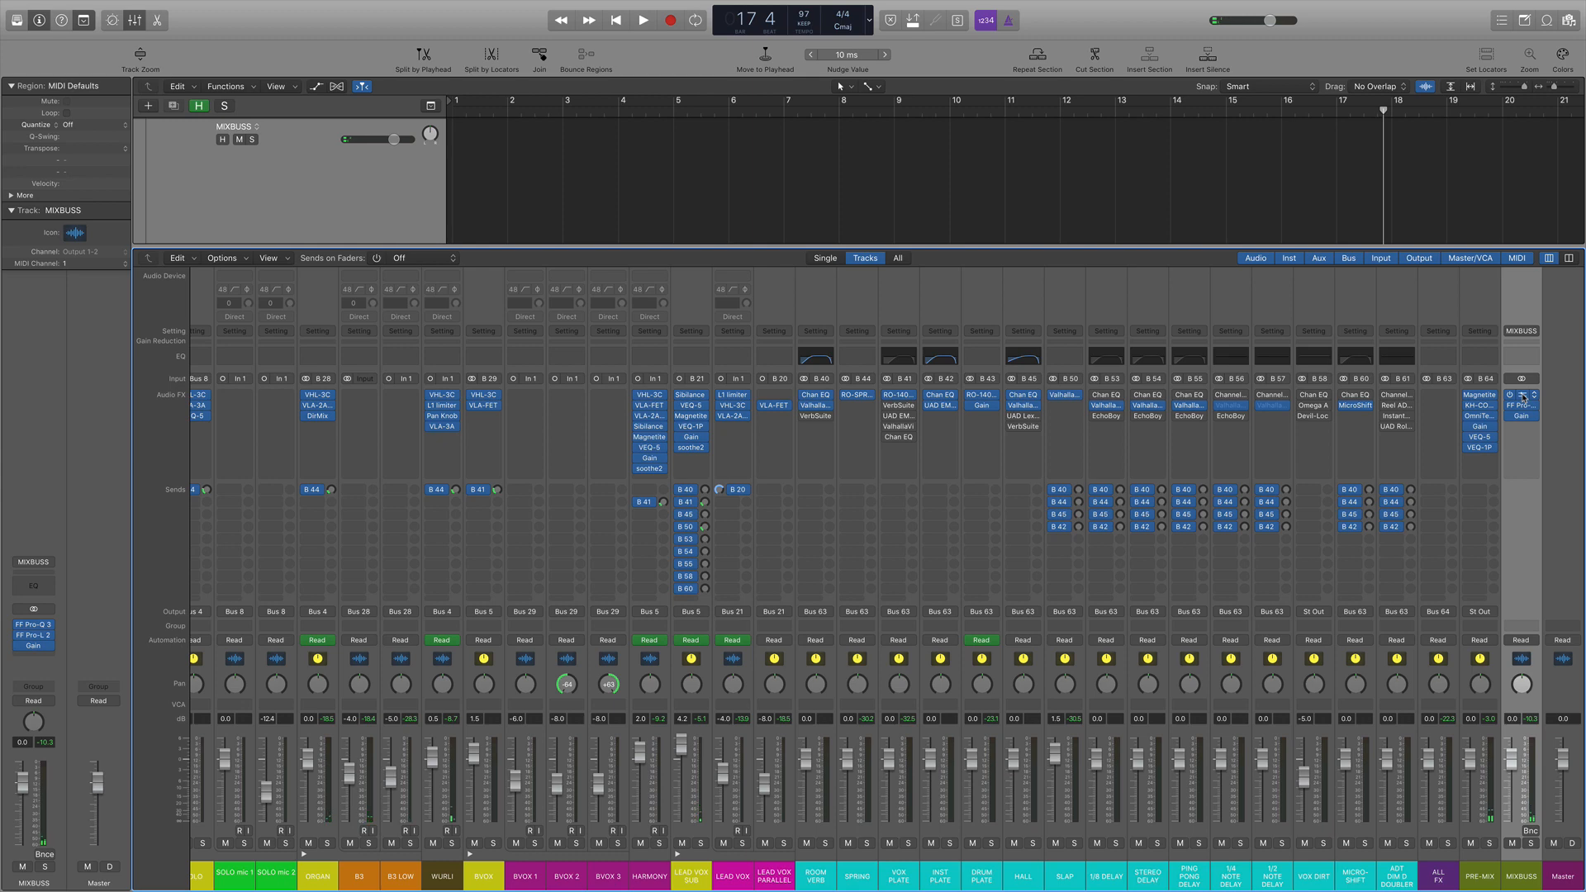
left_click(1524, 398)
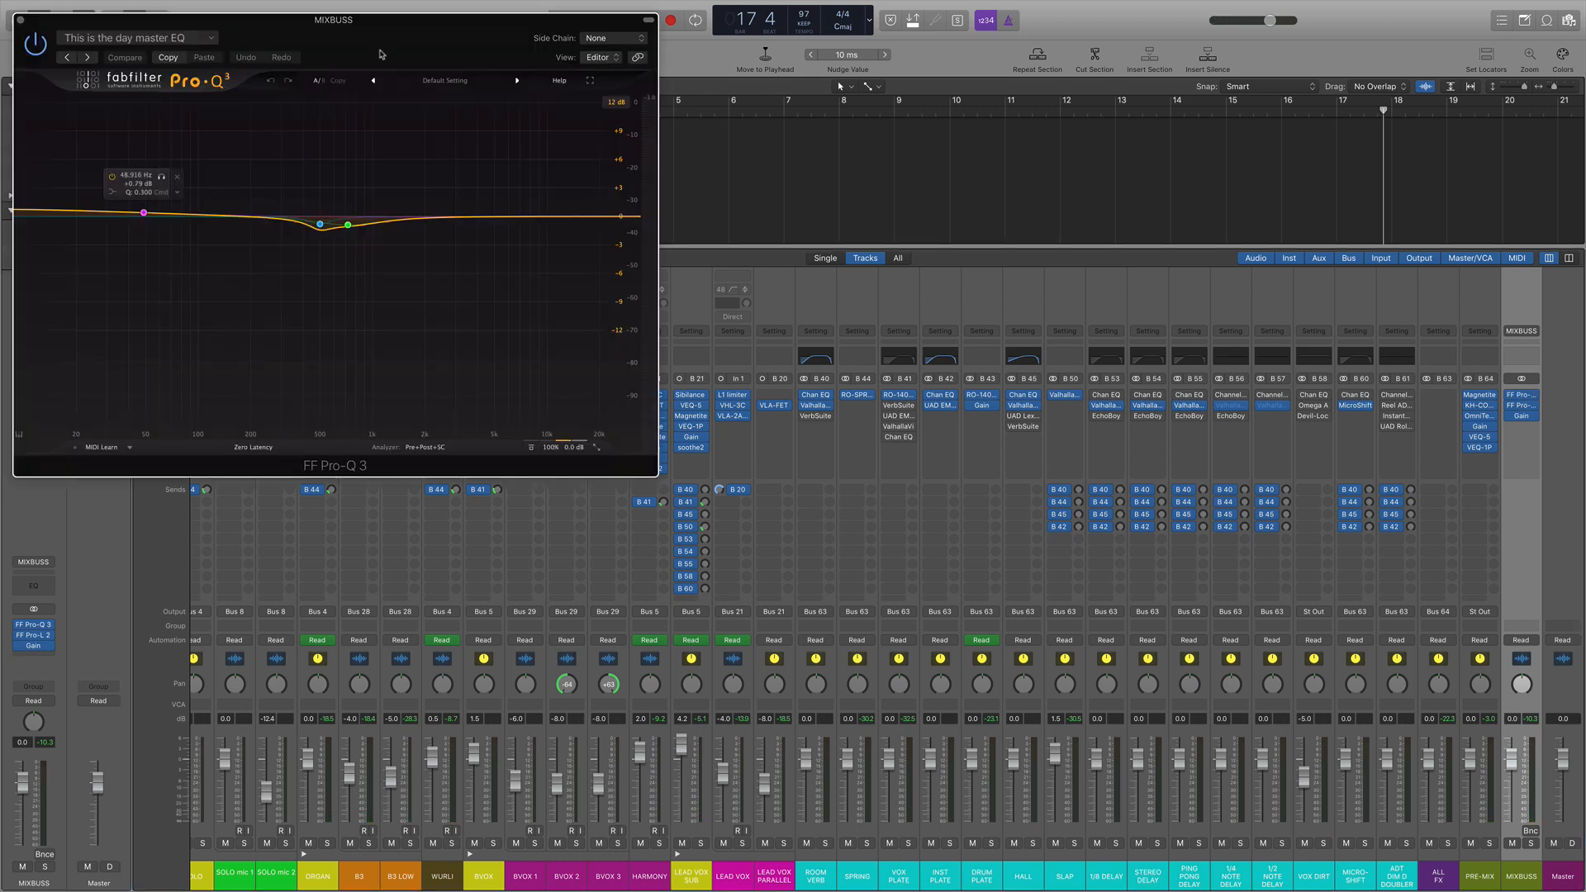
left_click_drag(379, 54, 700, 122)
mouse_move(460, 284)
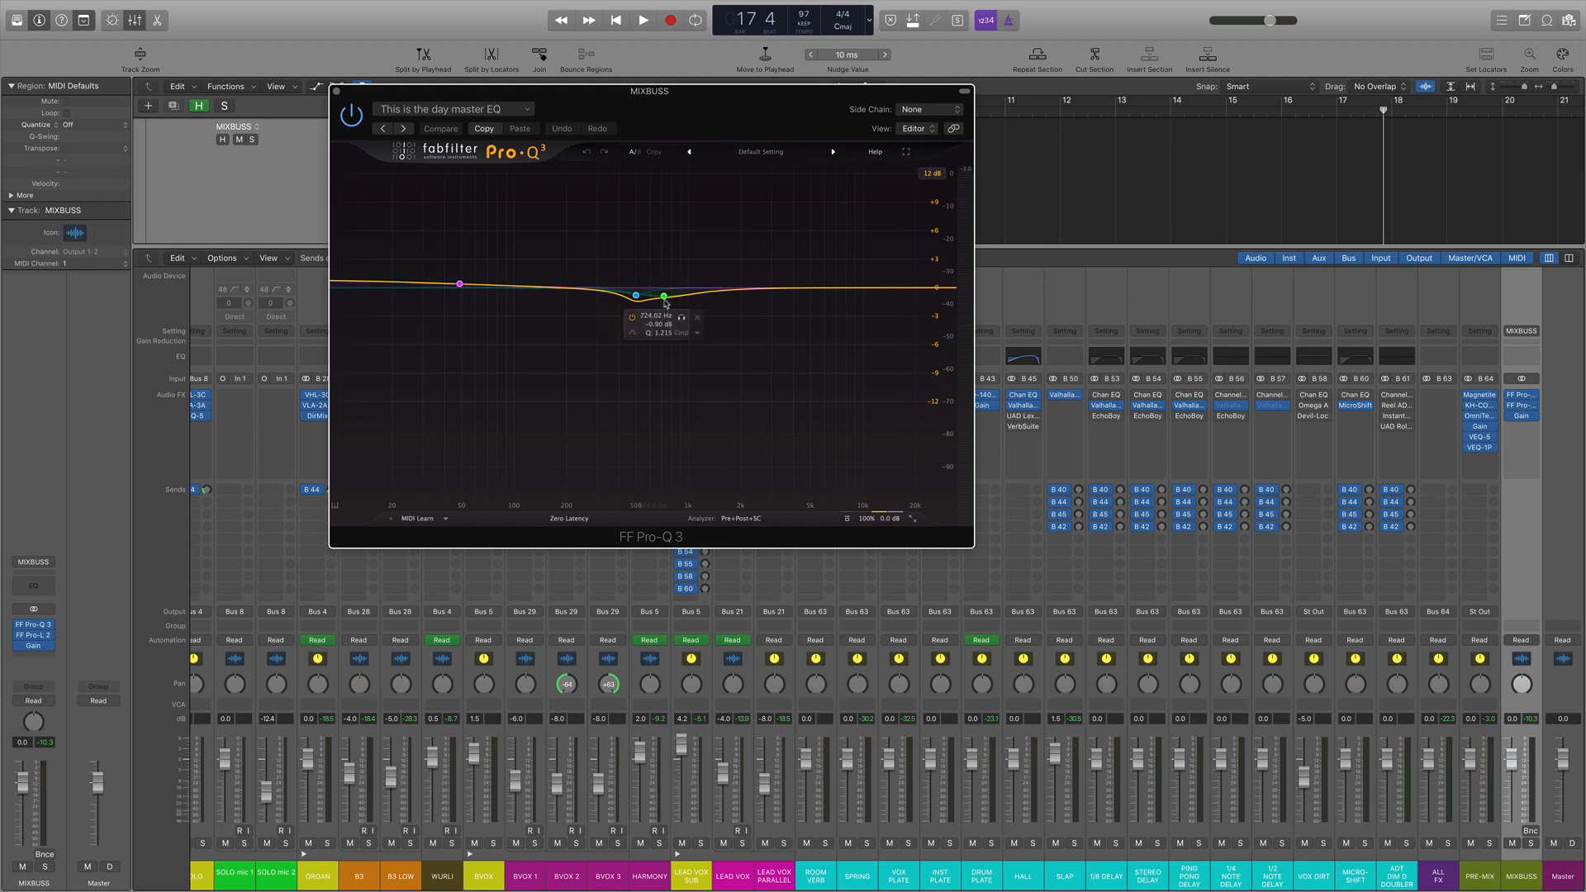
Step: Close Pro-Q 3 on MIXBUSS, open FF Pro-L 2 to inspect its limiter settings, and close its window
mouse_move(653, 301)
left_click(336, 92)
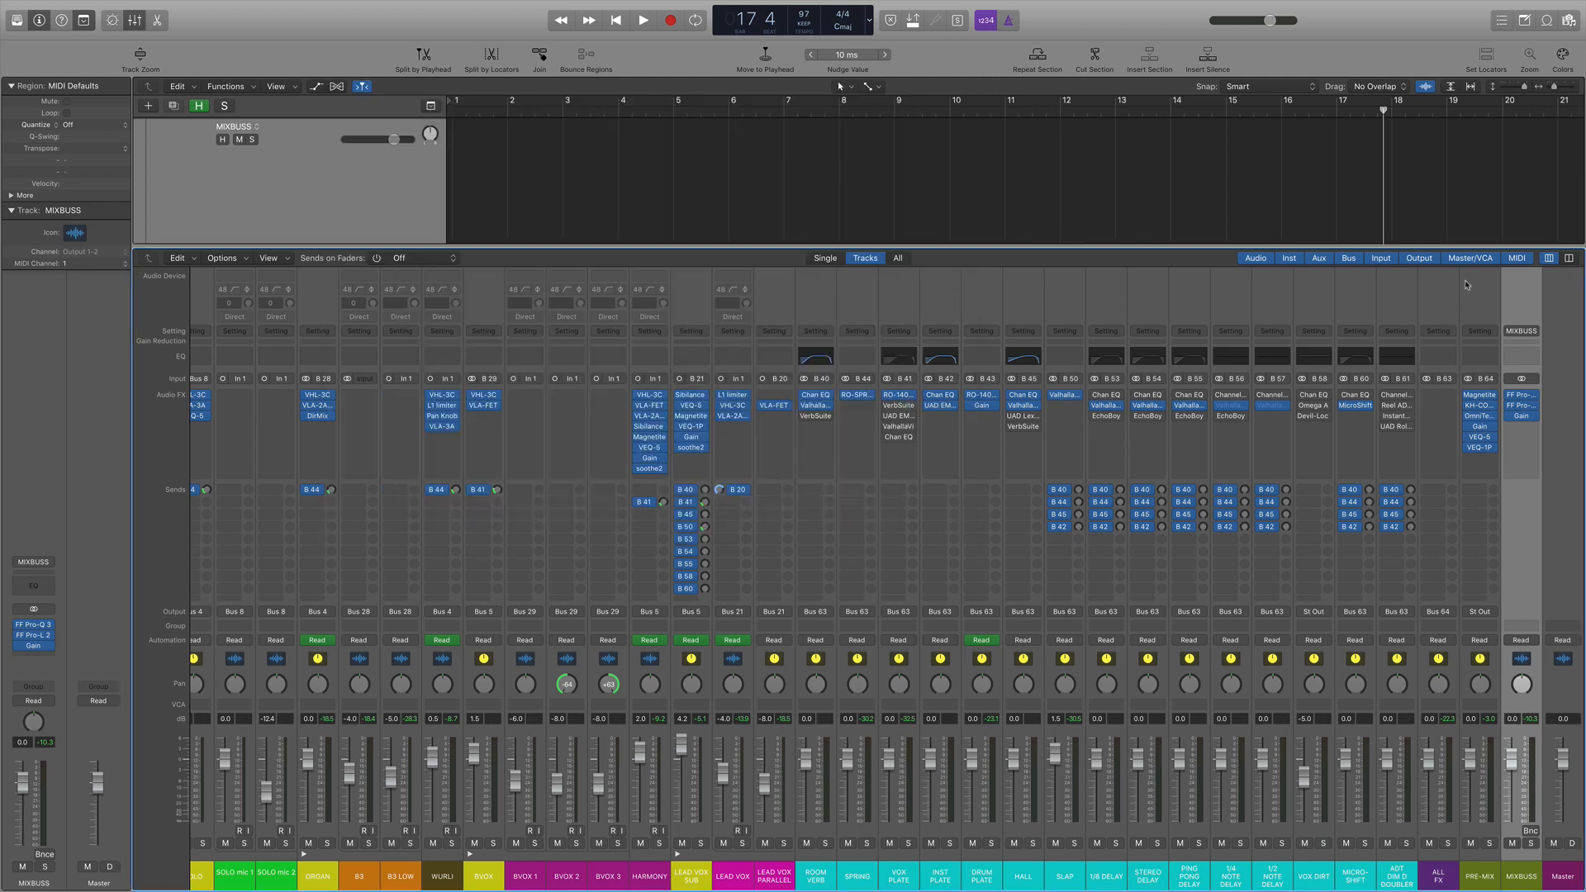
left_click(1522, 406)
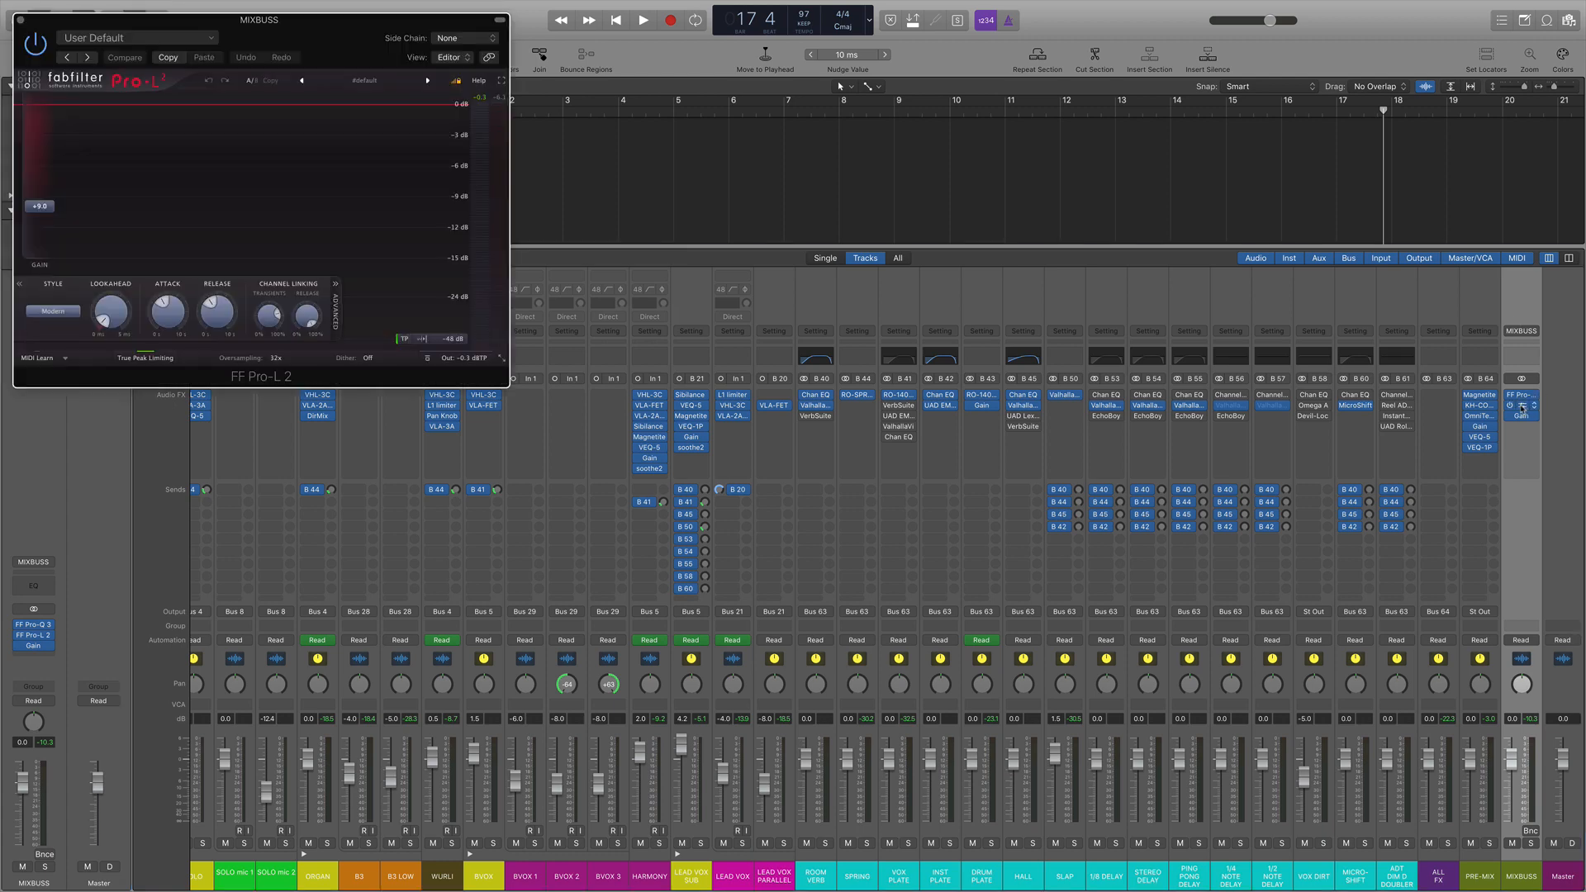
left_click(1522, 405)
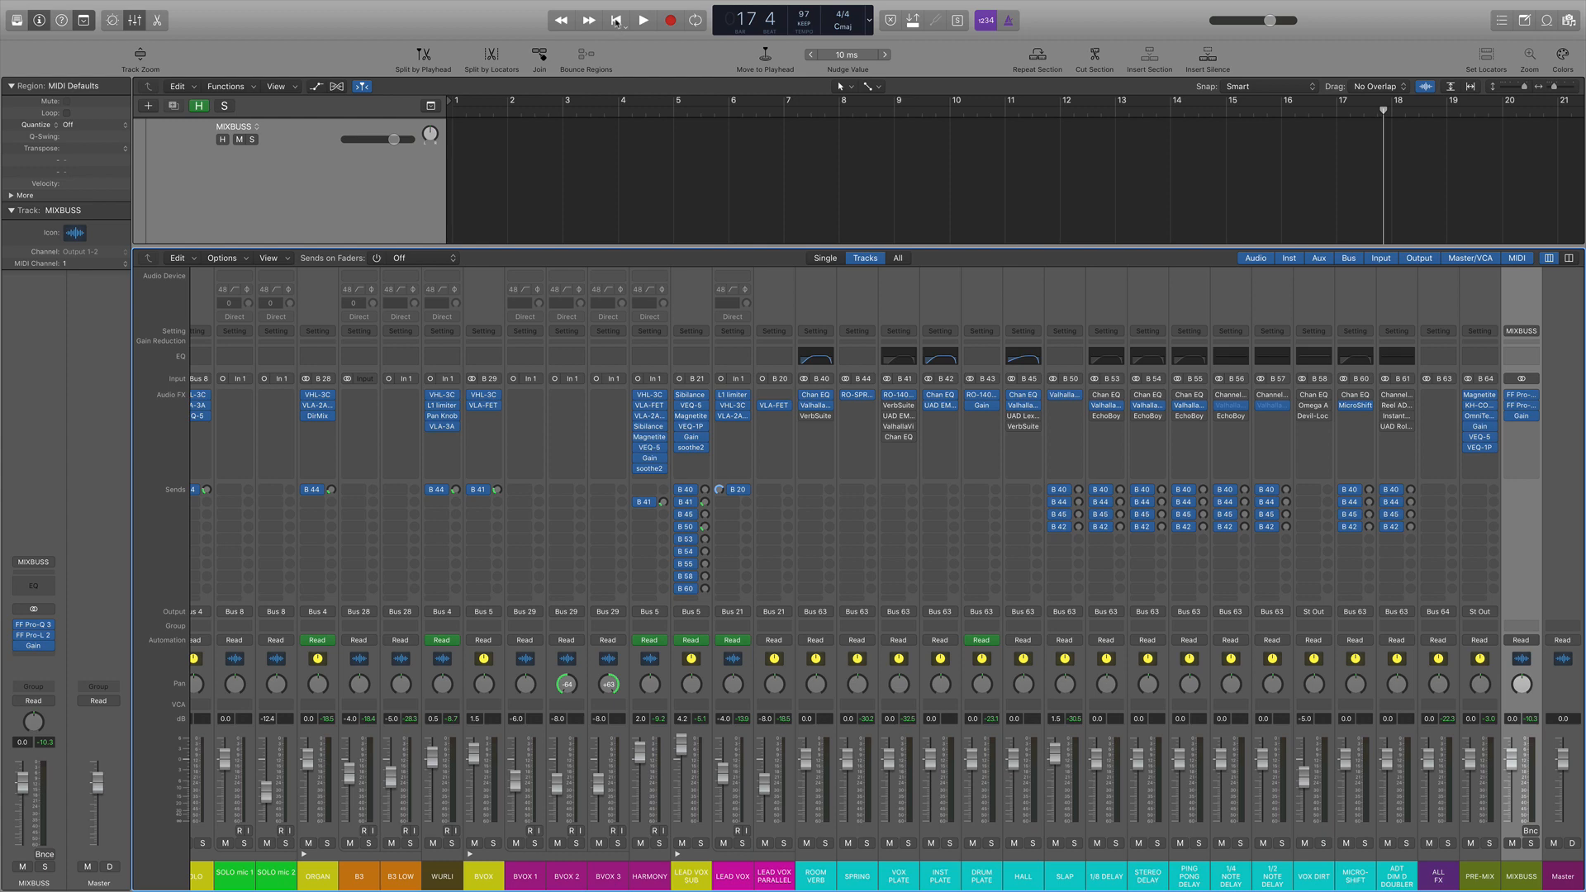
Step: Play the mix from bar 1 and bypass the plug-ins across the source channels and on PRE-MIX to hear the unprocessed mix
left_click(615, 21)
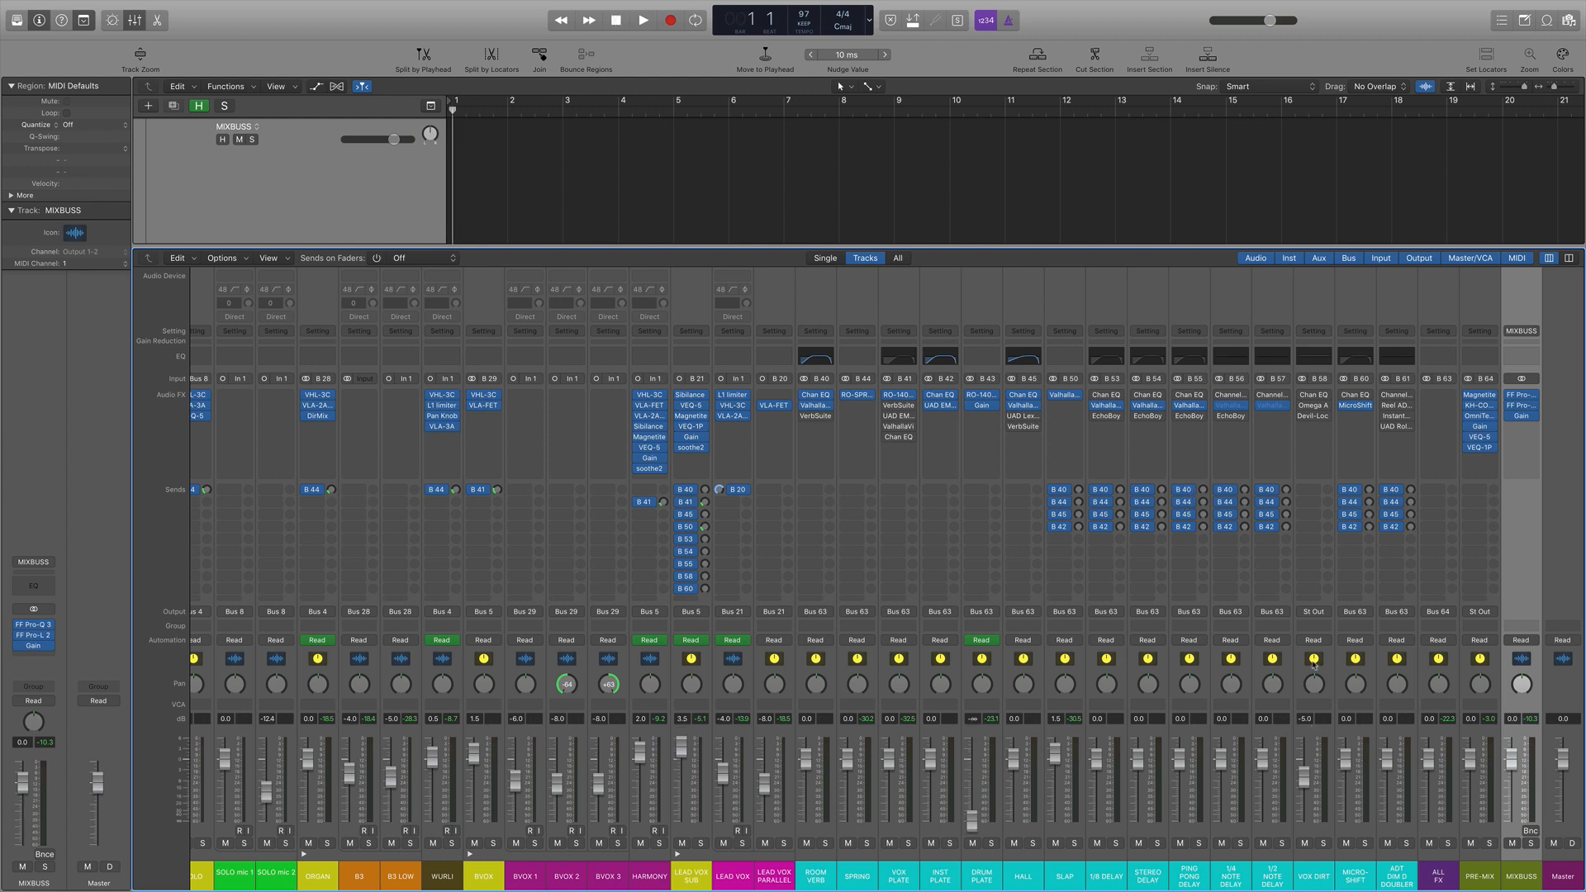
key("space")
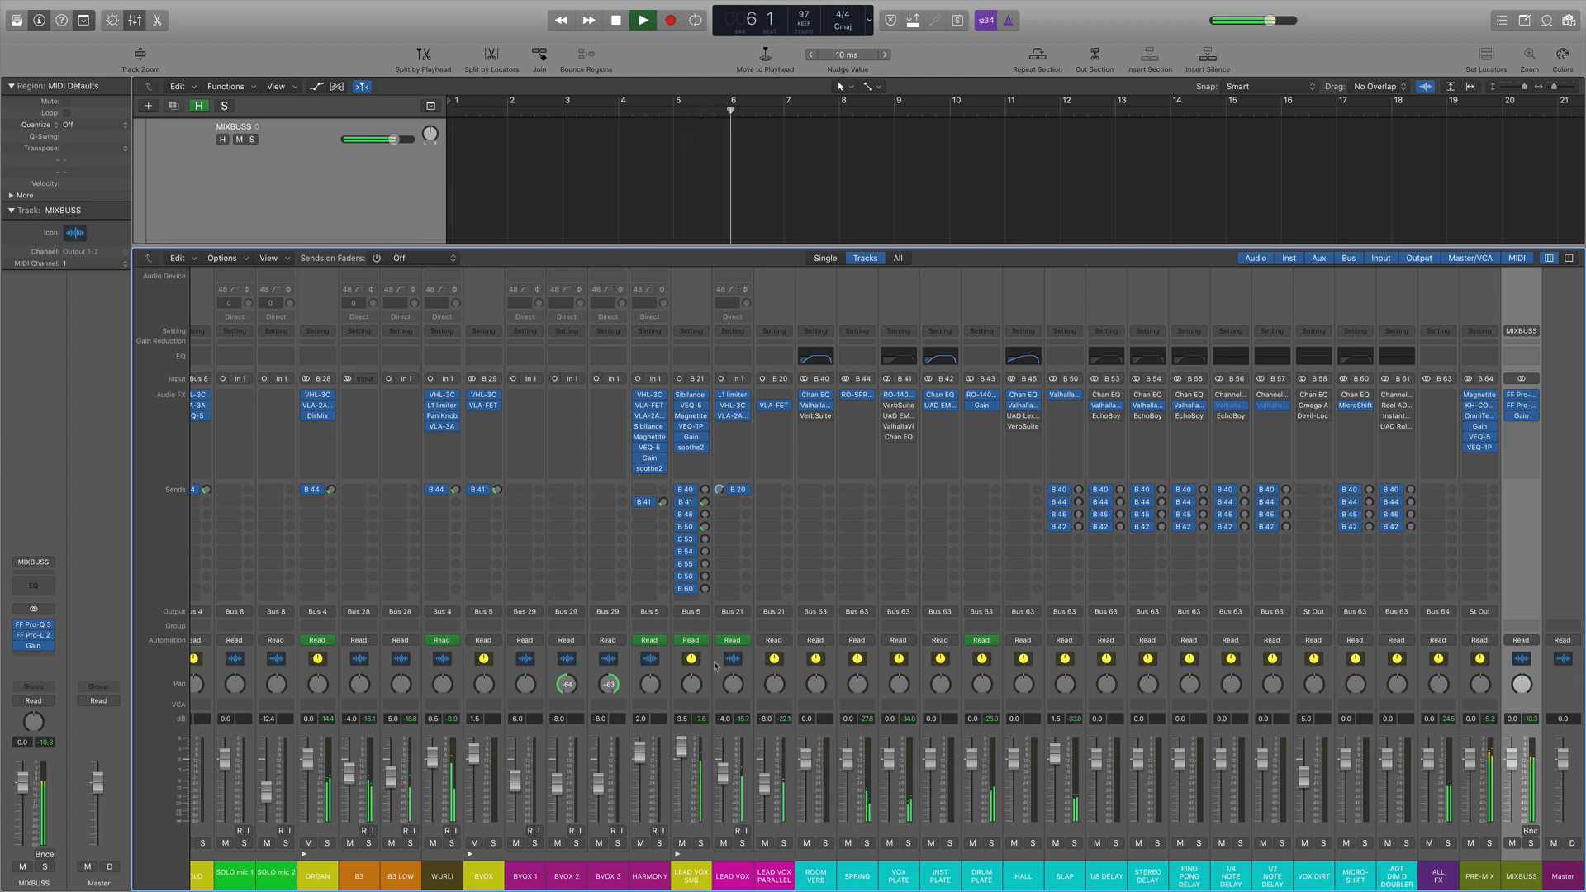
left_click(761, 661)
scroll(761, 660, "left", 15)
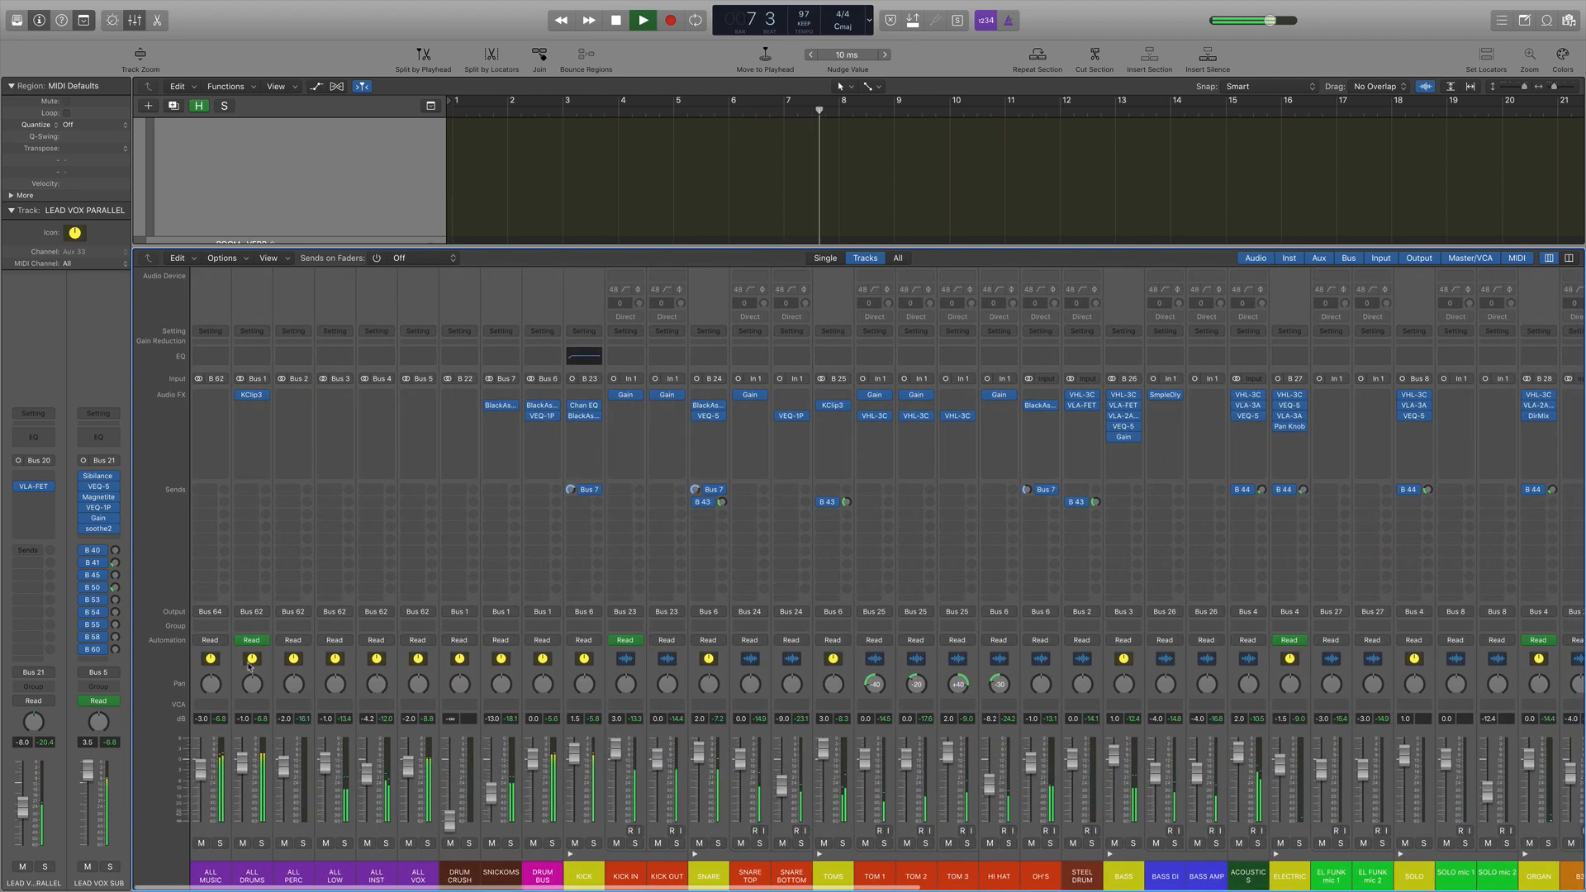
scroll(695, 382, "right", 10)
scroll(695, 383, "right", 2)
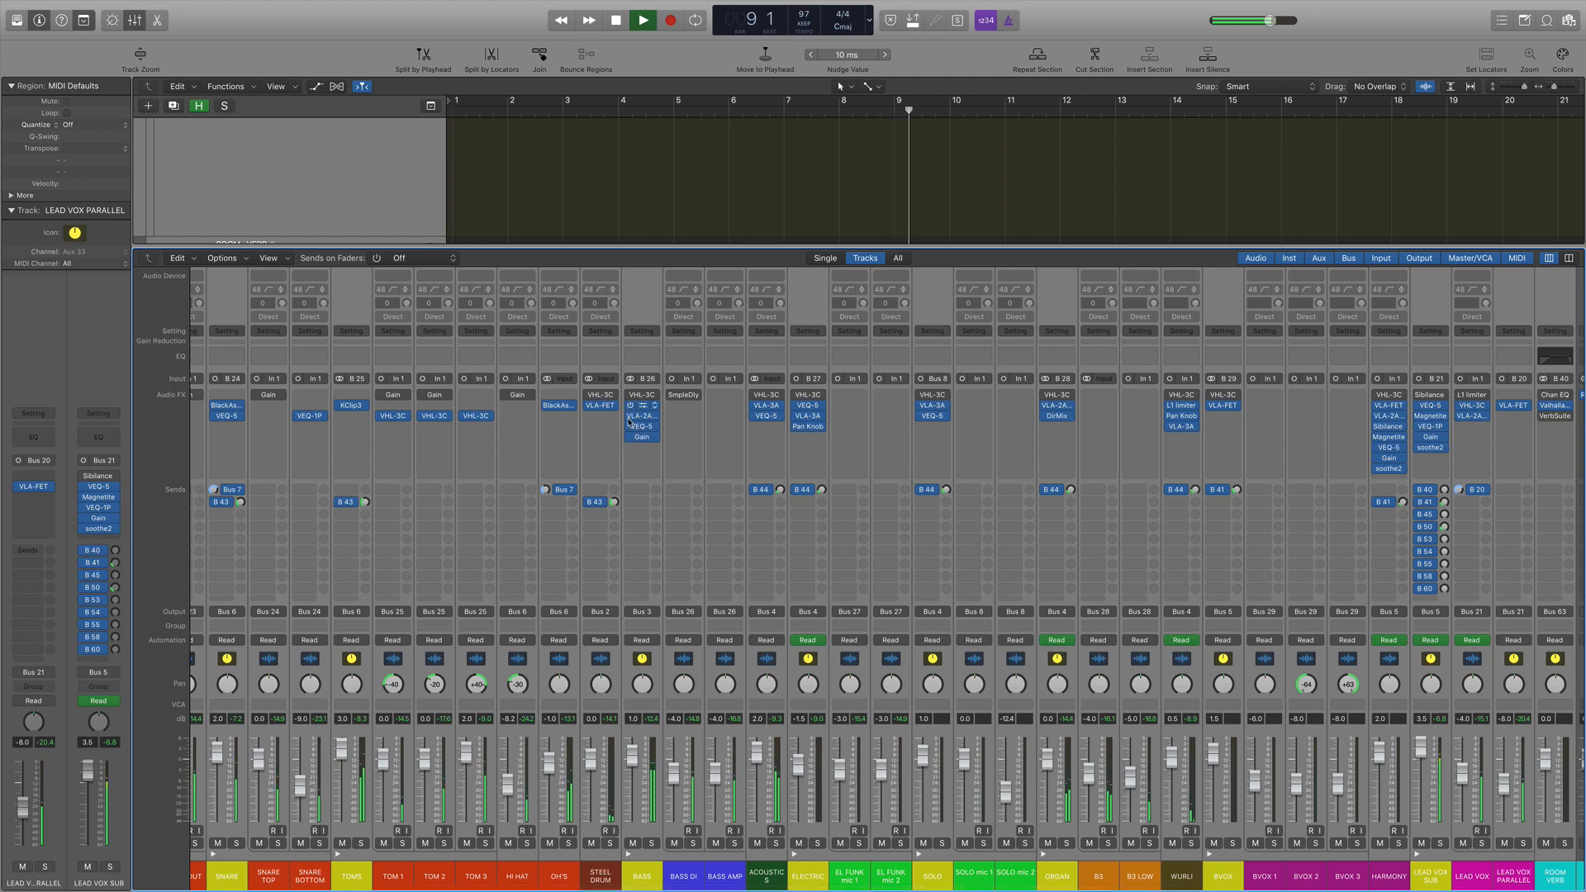
scroll(1220, 581, "right", 2)
scroll(1220, 580, "right", 15)
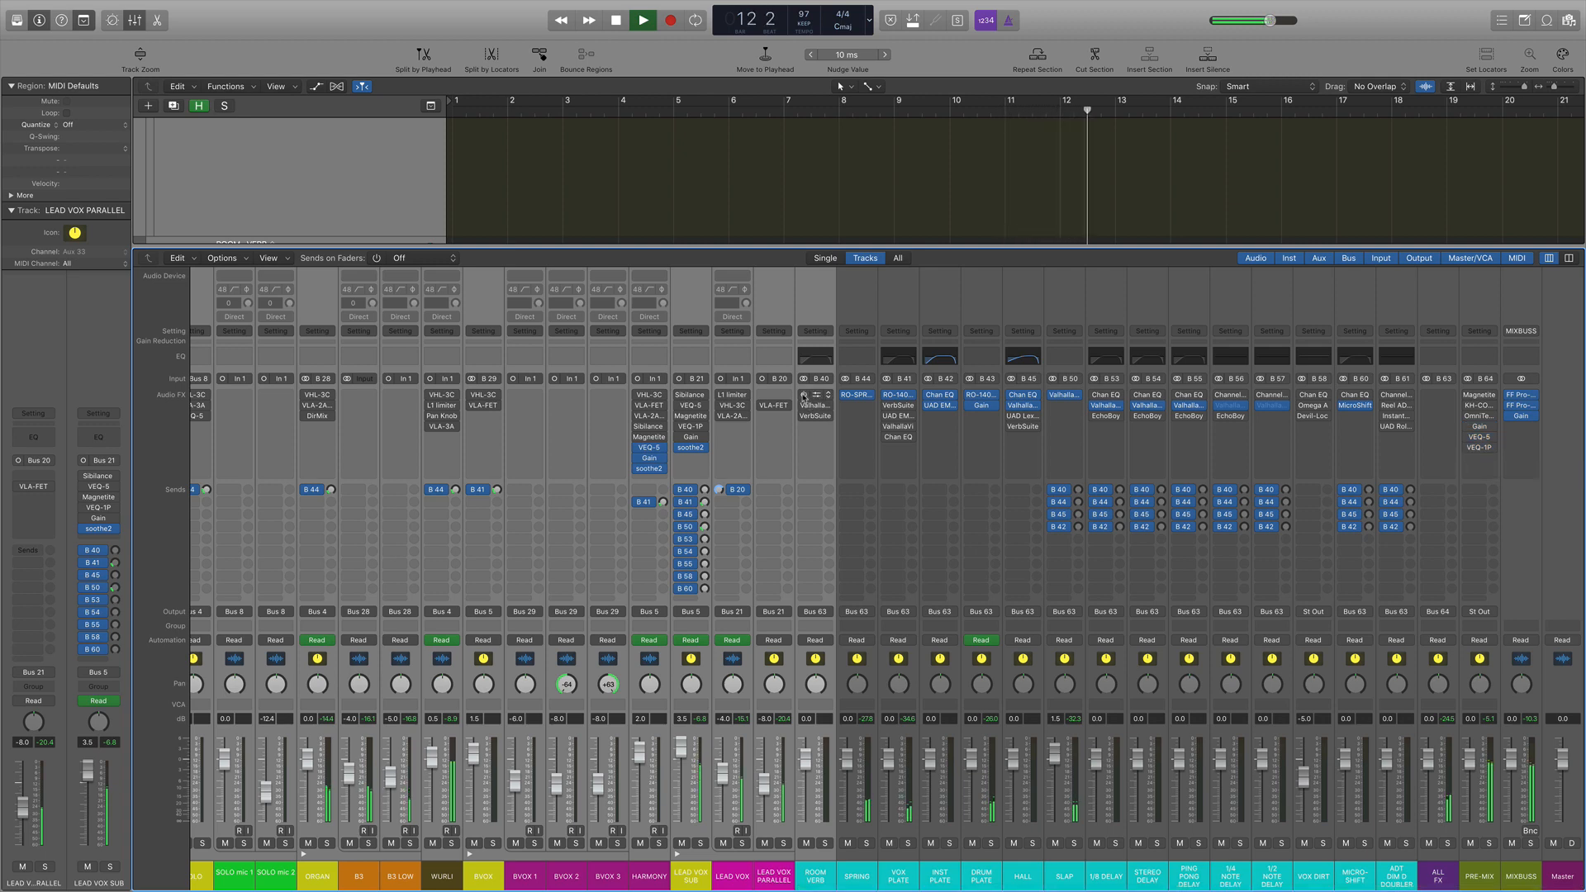
Step: Switch the bypassed plug-ins back on across the channels and PRE-MIX, audition the processed mix, and stop playback
left_click_drag(801, 413, 802, 417)
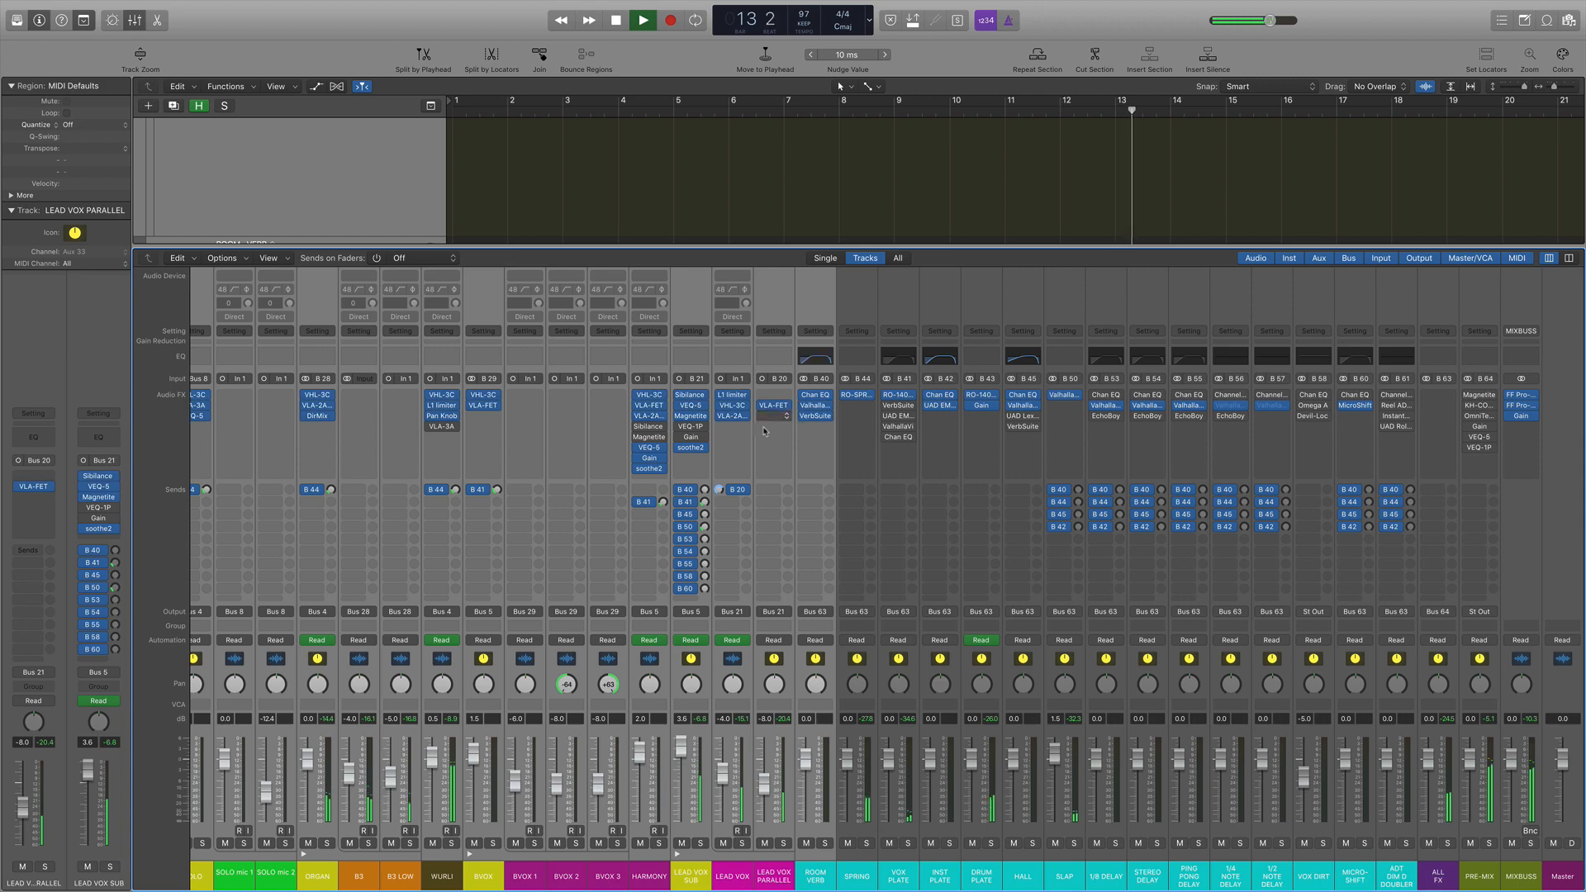
left_click_drag(679, 426, 679, 438)
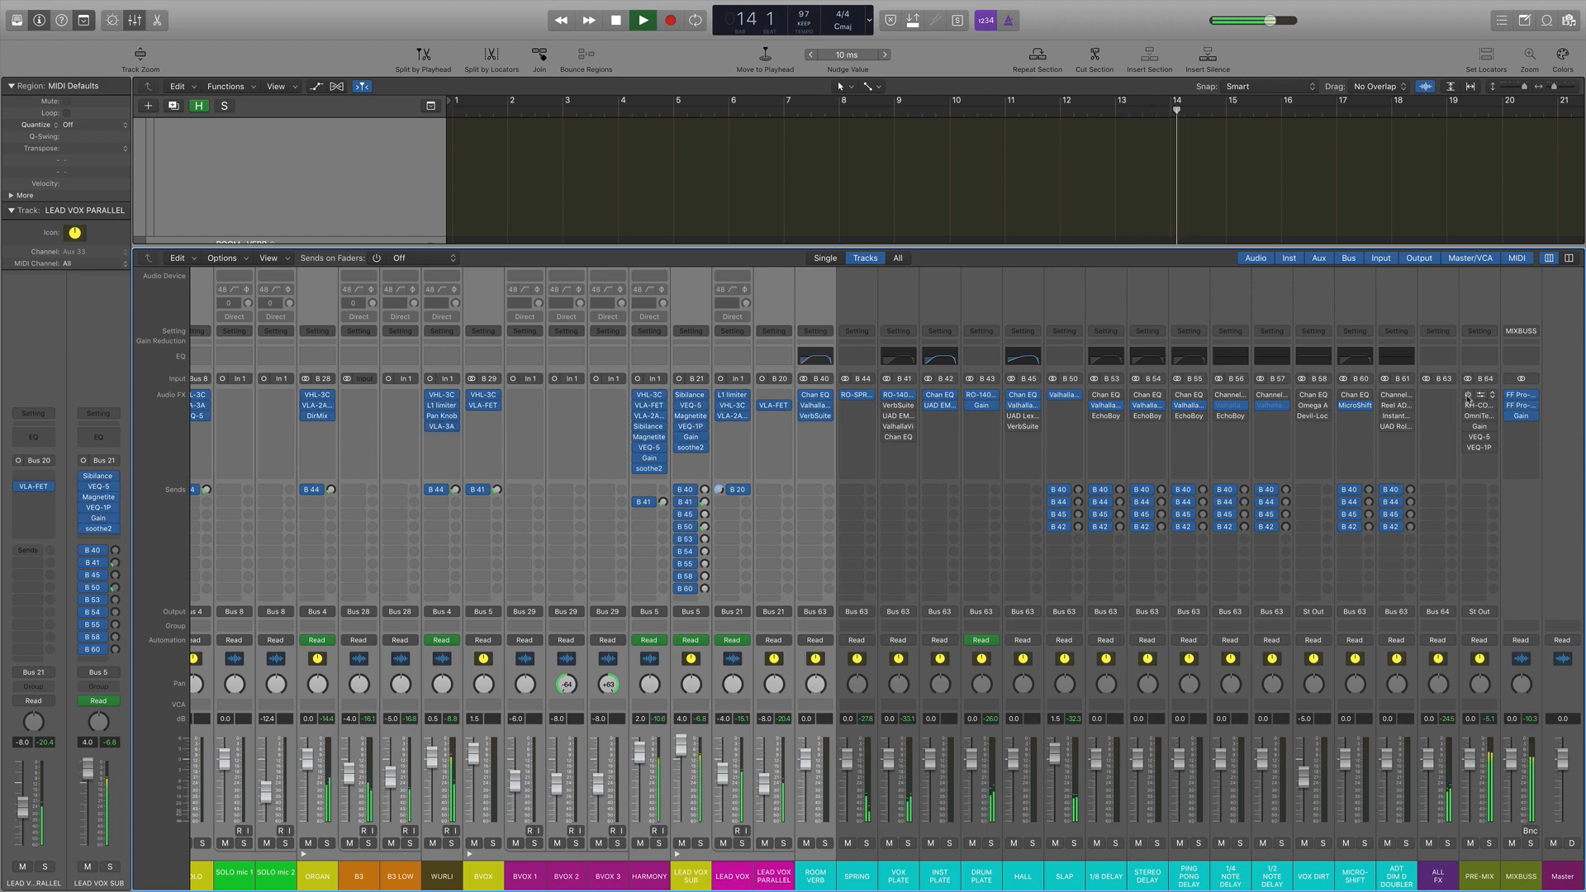
scroll(1236, 600, "left", 5)
scroll(1236, 601, "left", 12)
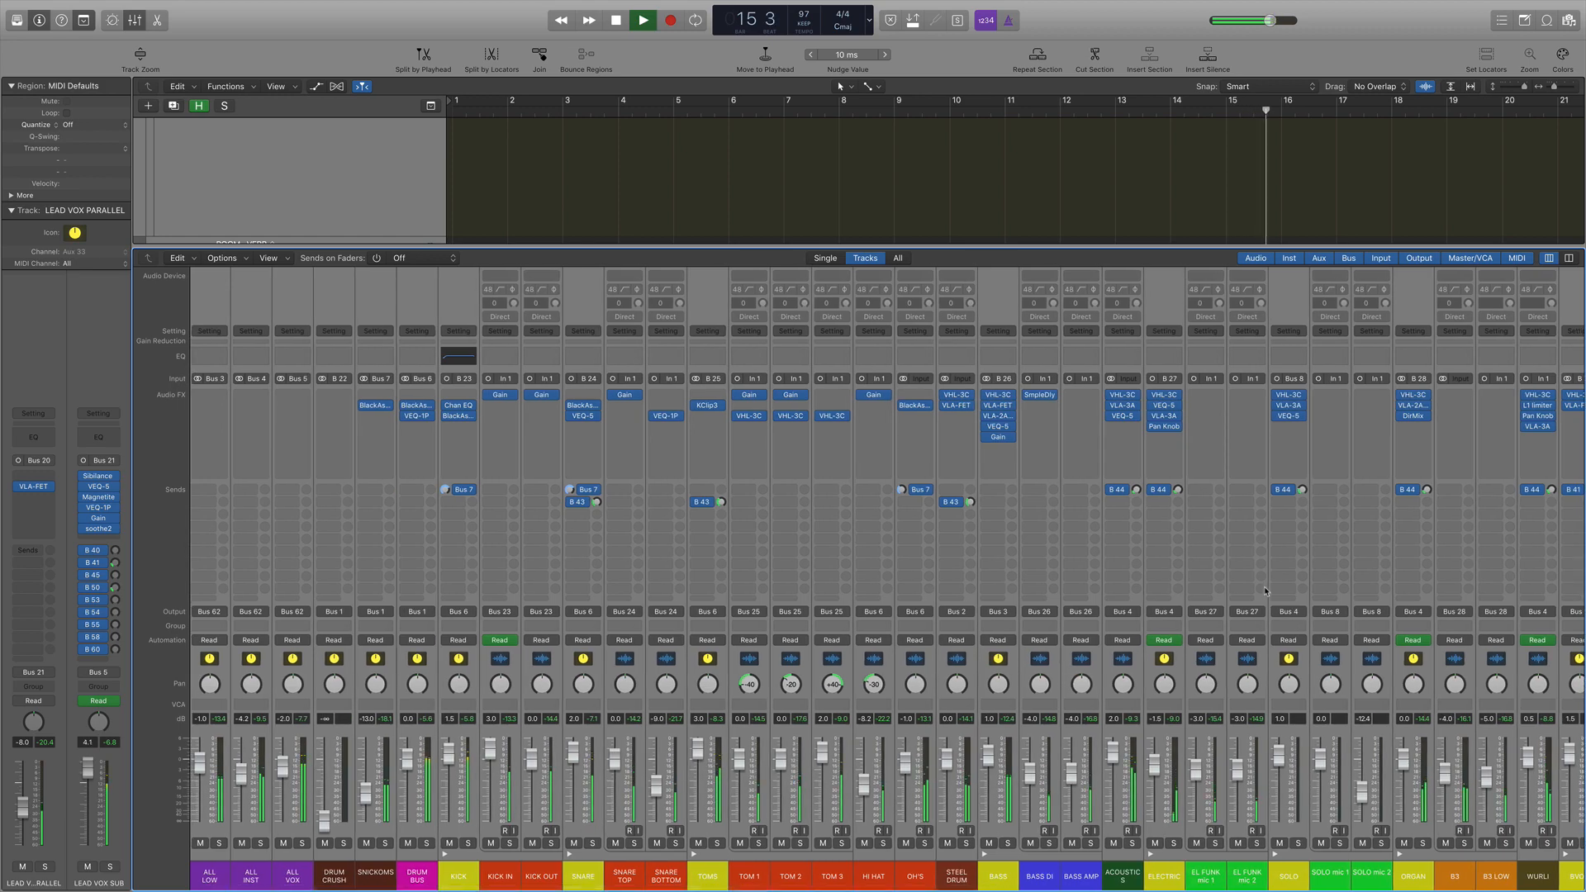
key("space")
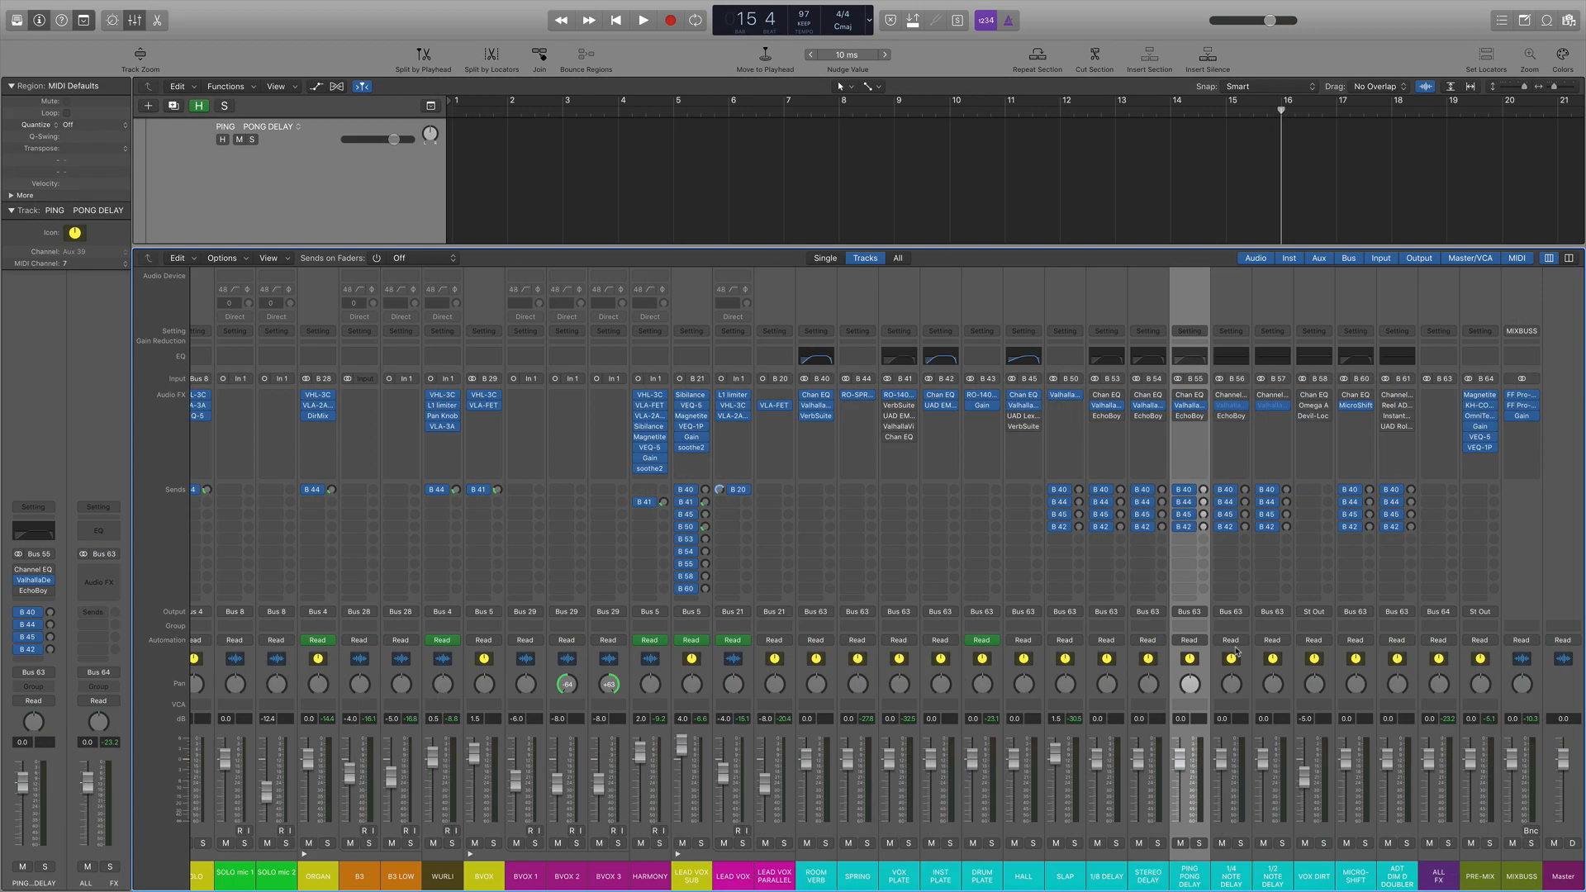